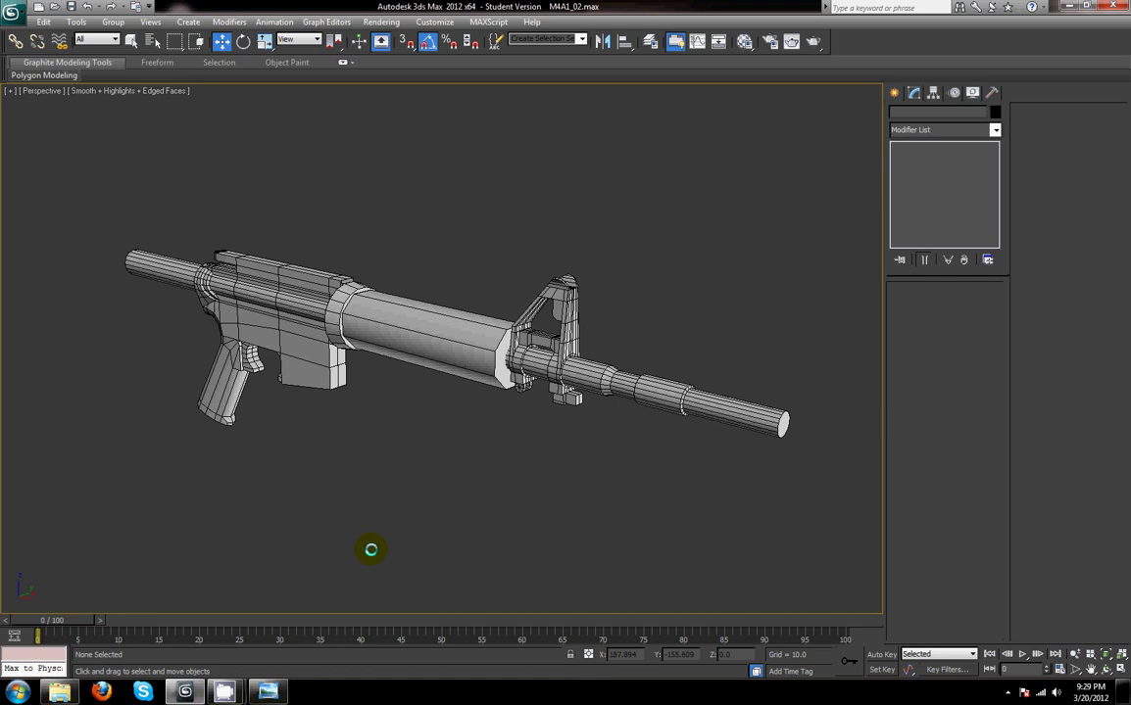
- Examine the rifle model in the four-viewport layout against the front reference image
{"action": "key", "text": "alt+w"}
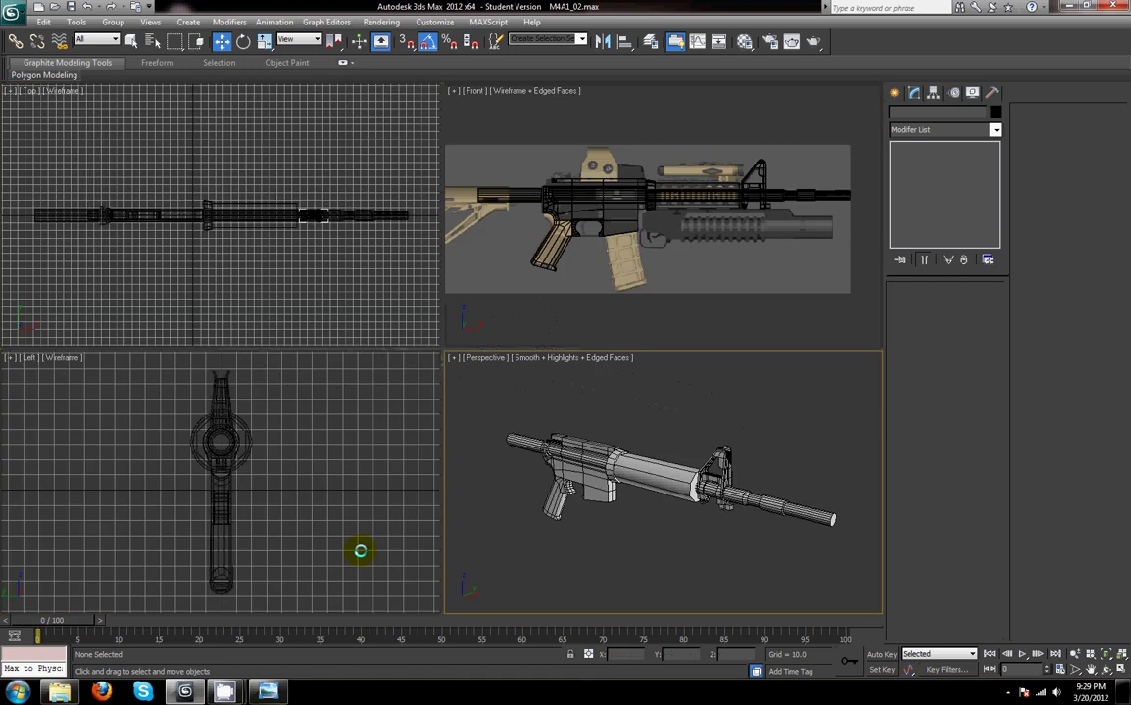
{"action": "scroll", "coordinate": [588, 284], "scroll_direction": "up", "scroll_amount": 8}
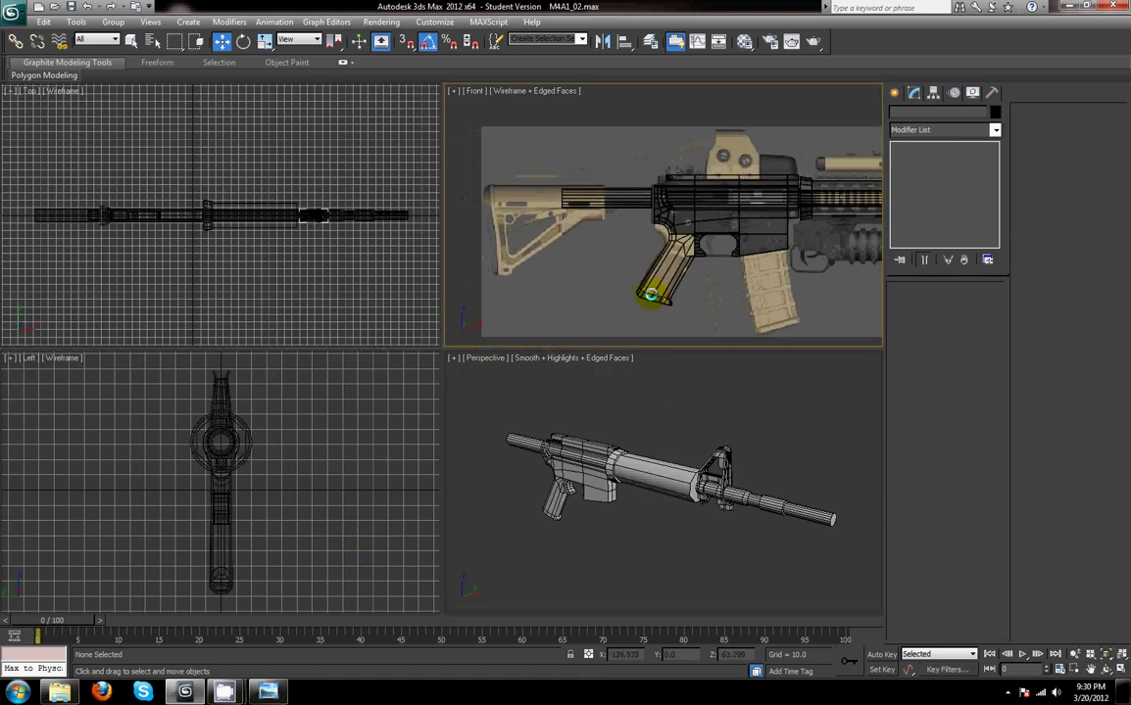
{"action": "scroll", "coordinate": [614, 287], "scroll_direction": "down", "scroll_amount": 2}
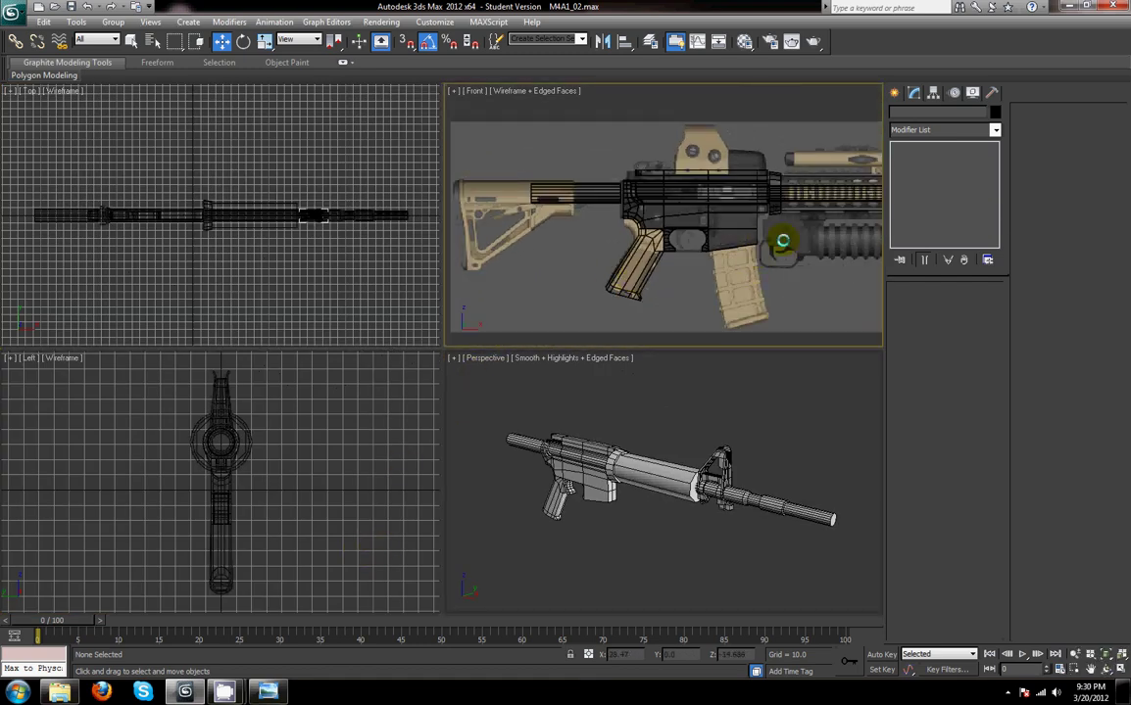
{"action": "scroll", "coordinate": [783, 241], "scroll_direction": "down", "scroll_amount": 2}
{"action": "middle_click_drag", "start_coordinate": [652, 468], "coordinate": [703, 445], "text": "alt"}
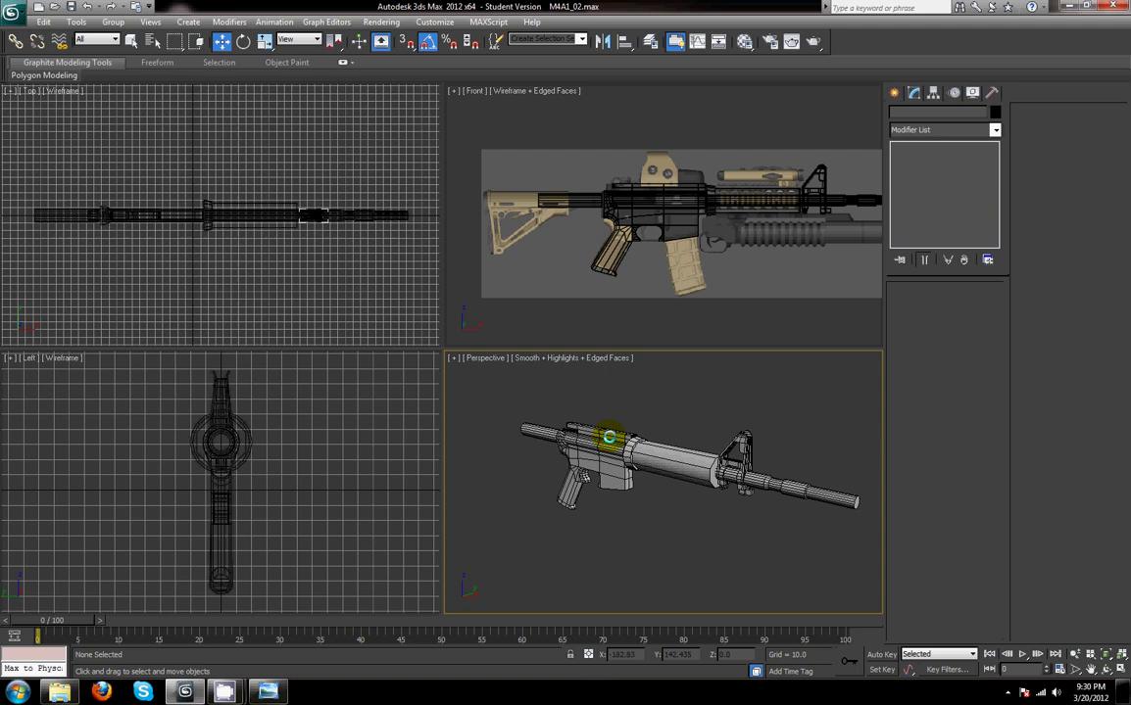
{"action": "scroll", "coordinate": [623, 437], "scroll_direction": "up", "scroll_amount": 3}
{"action": "scroll", "coordinate": [558, 416], "scroll_direction": "up", "scroll_amount": 2}
{"action": "middle_click_drag", "start_coordinate": [631, 436], "coordinate": [691, 411]}
{"action": "scroll", "coordinate": [551, 419], "scroll_direction": "down", "scroll_amount": 2}
{"action": "scroll", "coordinate": [614, 427], "scroll_direction": "down", "scroll_amount": 3}
{"action": "scroll", "coordinate": [676, 436], "scroll_direction": "up", "scroll_amount": 4}
{"action": "mouse_move", "coordinate": [663, 456]}
{"action": "middle_mouse_down", "text": "alt"}
{"action": "mouse_move", "coordinate": [689, 477]}
{"action": "mouse_move", "coordinate": [782, 479]}
{"action": "mouse_move", "coordinate": [583, 485]}
{"action": "mouse_move", "coordinate": [605, 503]}
{"action": "mouse_move", "coordinate": [643, 471]}
{"action": "mouse_move", "coordinate": [706, 468]}
{"action": "mouse_move", "coordinate": [694, 485]}
{"action": "mouse_move", "coordinate": [676, 460]}
{"action": "middle_mouse_up", "text": "alt"}
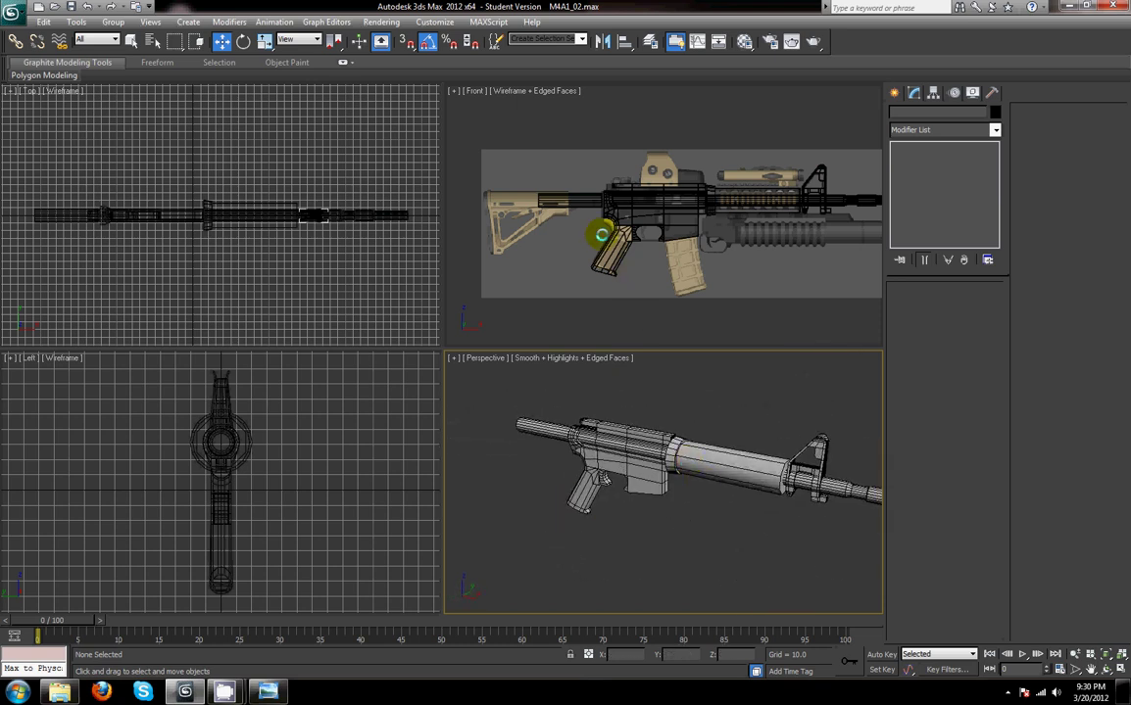
- Examine the buttstock in the reference image alongside the existing buttstock mount cylinder
{"action": "scroll", "coordinate": [600, 235], "scroll_direction": "up", "scroll_amount": 8}
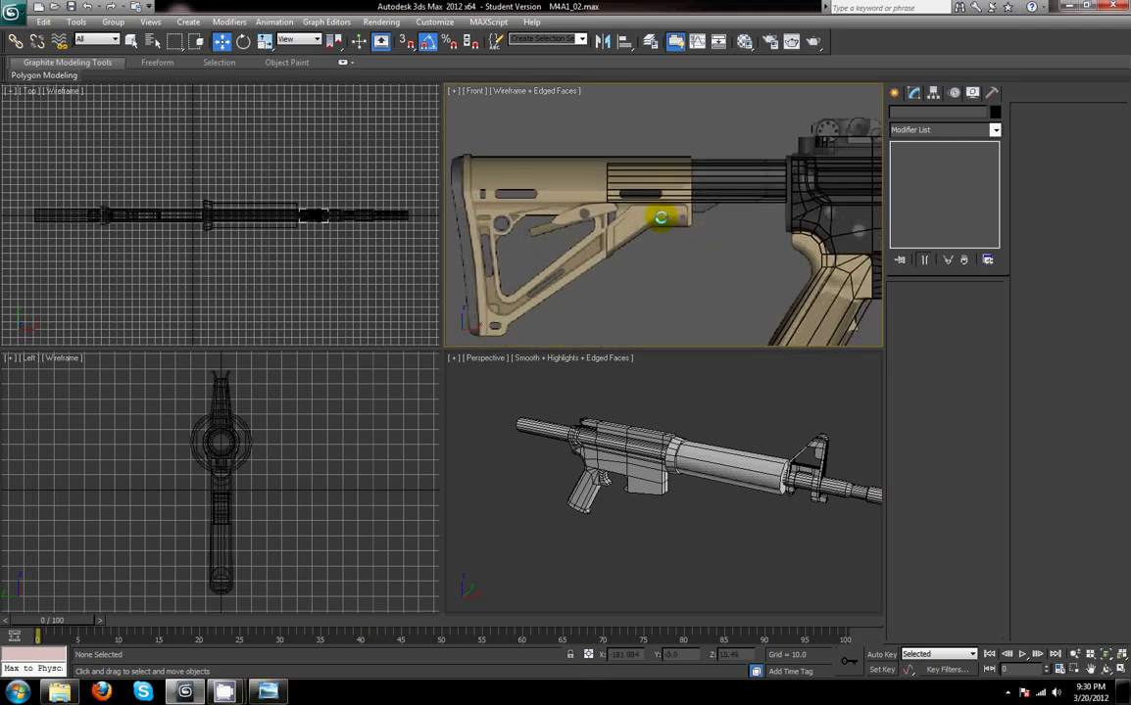
{"action": "scroll", "coordinate": [653, 434], "scroll_direction": "up", "scroll_amount": 5}
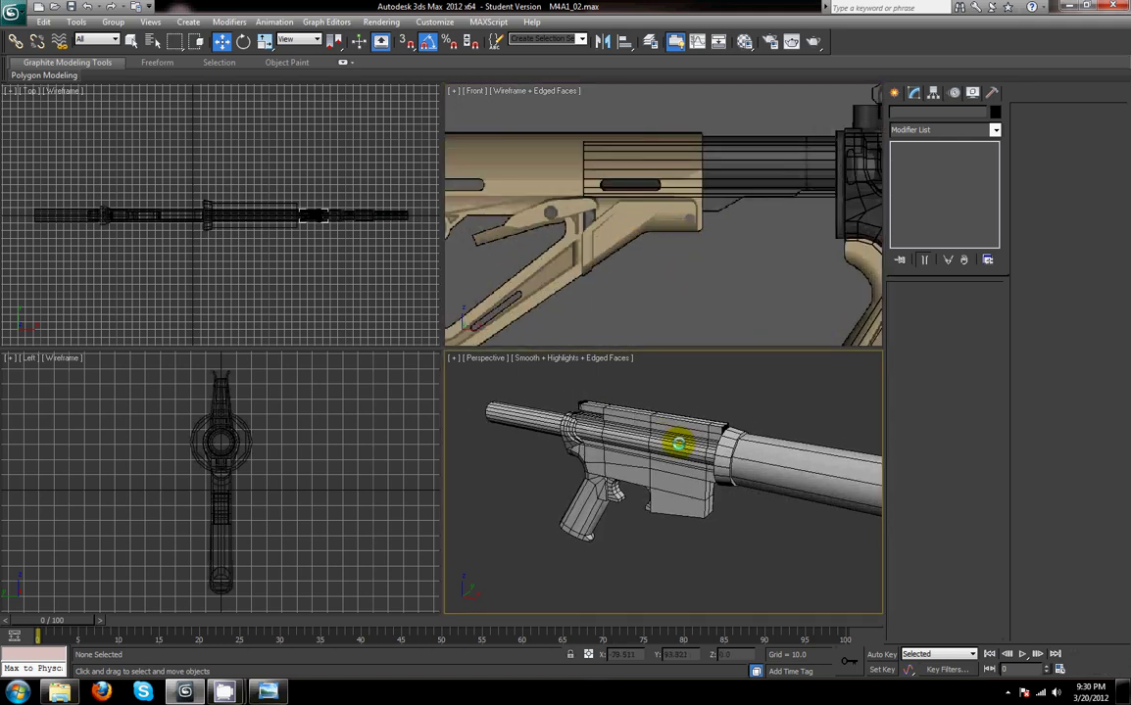
{"action": "middle_click_drag", "start_coordinate": [679, 442], "coordinate": [767, 512]}
{"action": "scroll", "coordinate": [626, 461], "scroll_direction": "up", "scroll_amount": 3}
{"action": "middle_click_drag", "start_coordinate": [626, 461], "coordinate": [804, 443]}
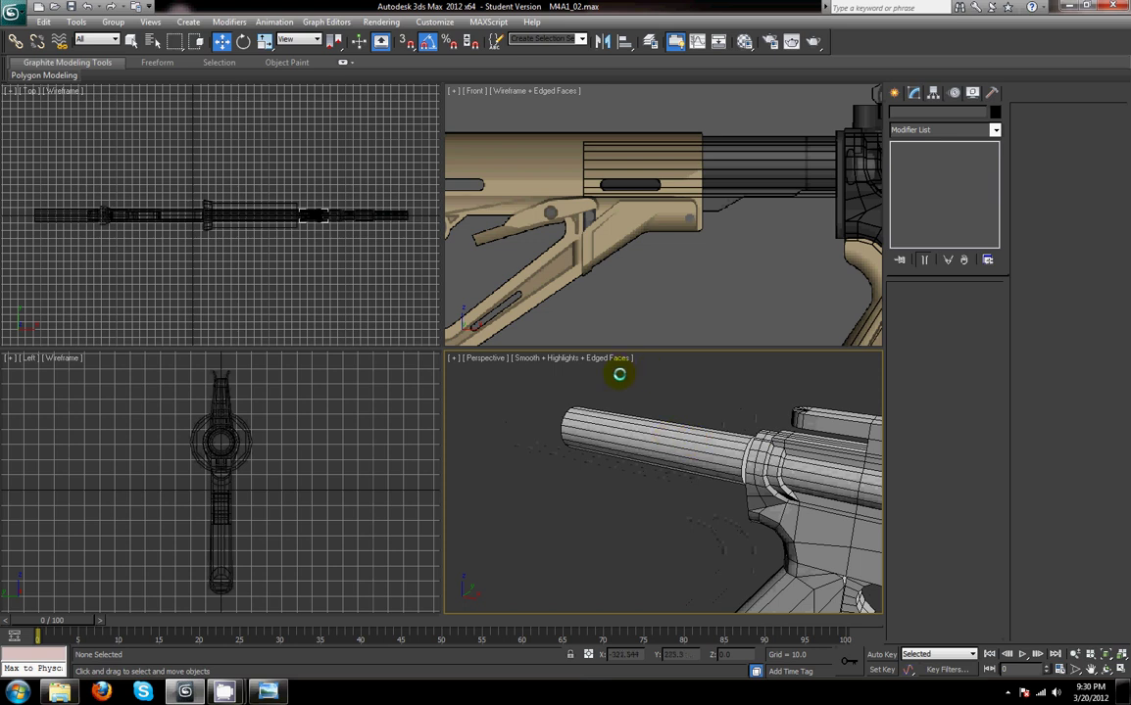
{"action": "scroll", "coordinate": [657, 201], "scroll_direction": "down", "scroll_amount": 4}
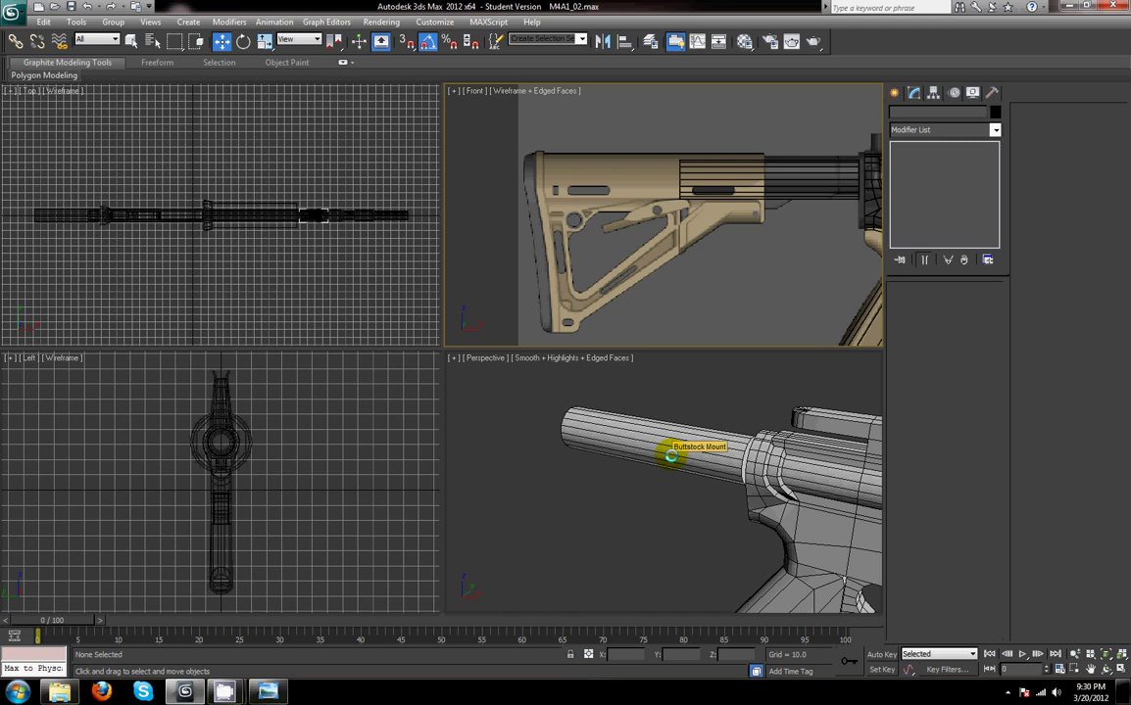
{"action": "scroll", "coordinate": [742, 139], "scroll_direction": "up", "scroll_amount": 4}
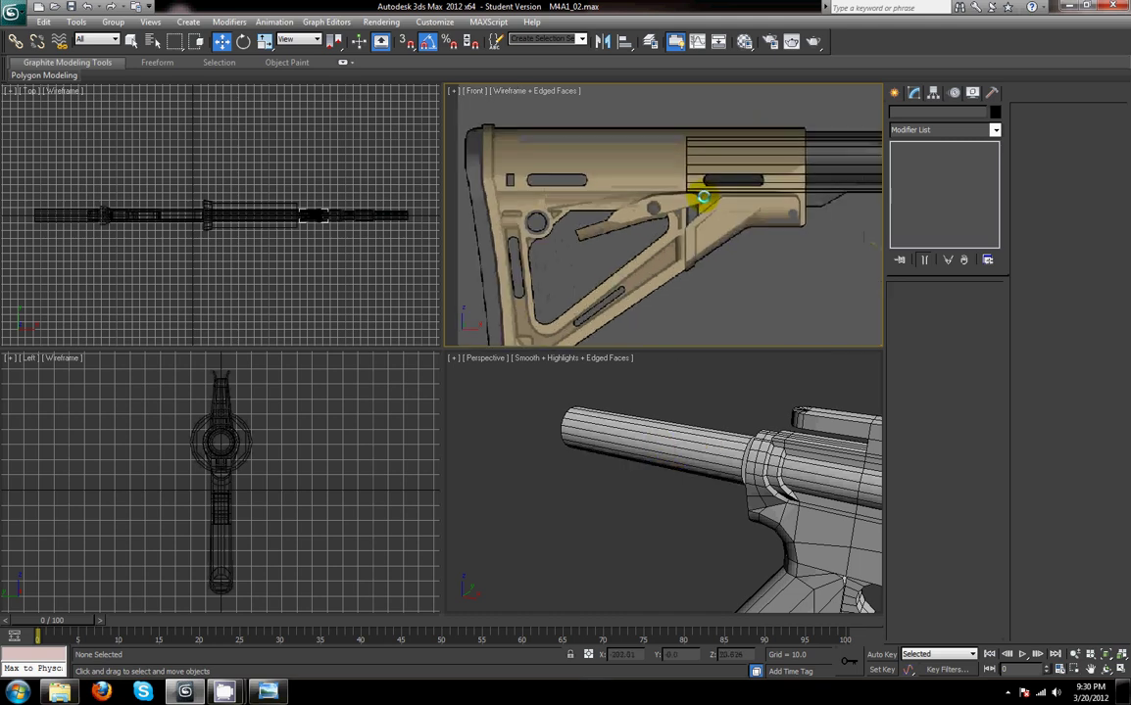
- Copy the buttstock mount rearward to X about -168.4, name the copy Buttstock, and convert it to an editable poly
{"action": "left_click", "coordinate": [689, 210]}
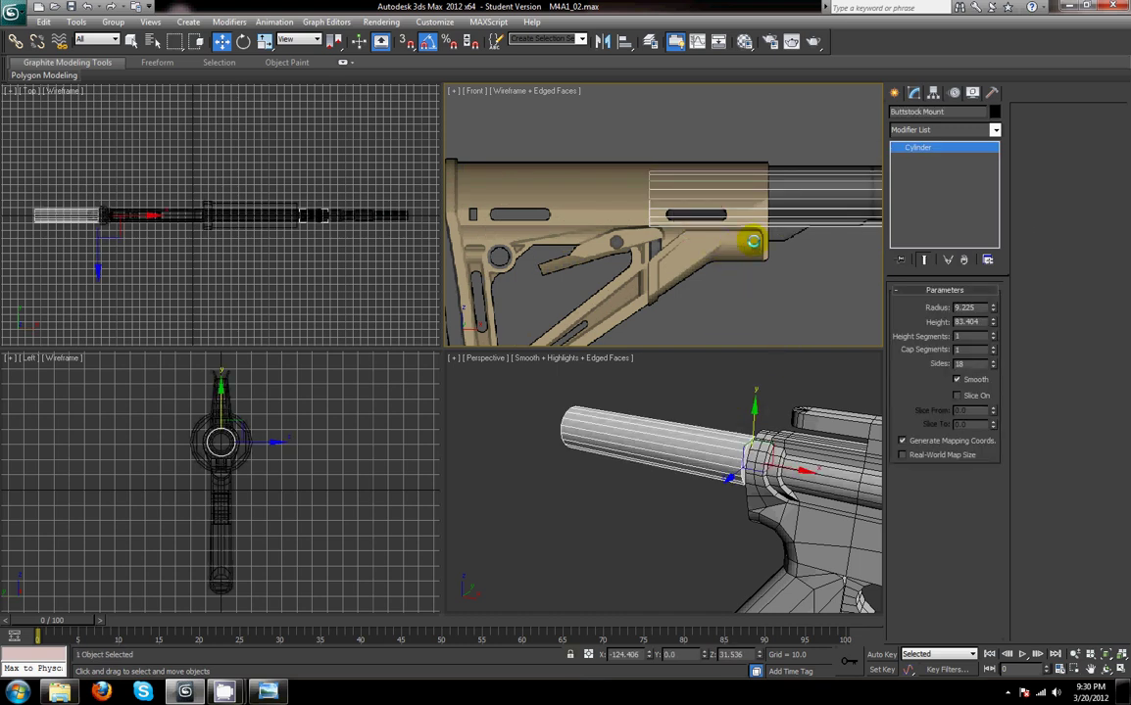
{"action": "scroll", "coordinate": [714, 232], "scroll_direction": "down", "scroll_amount": 5}
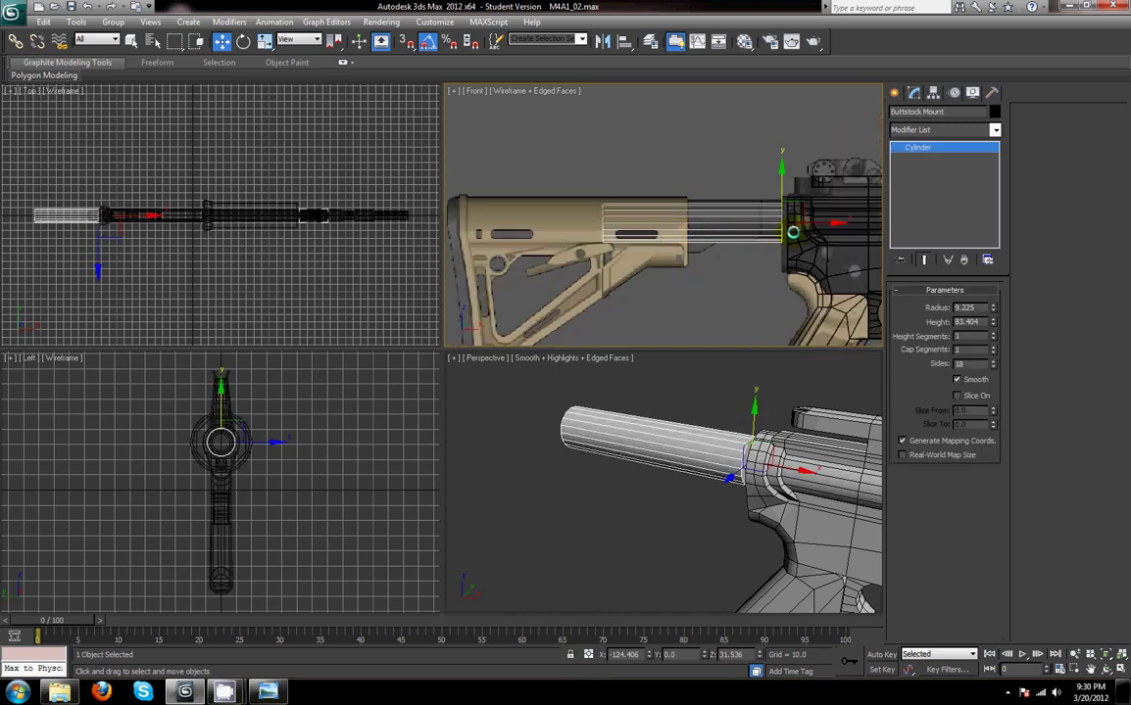
{"action": "left_click_drag", "start_coordinate": [819, 224], "coordinate": [724, 228], "text": "shift"}
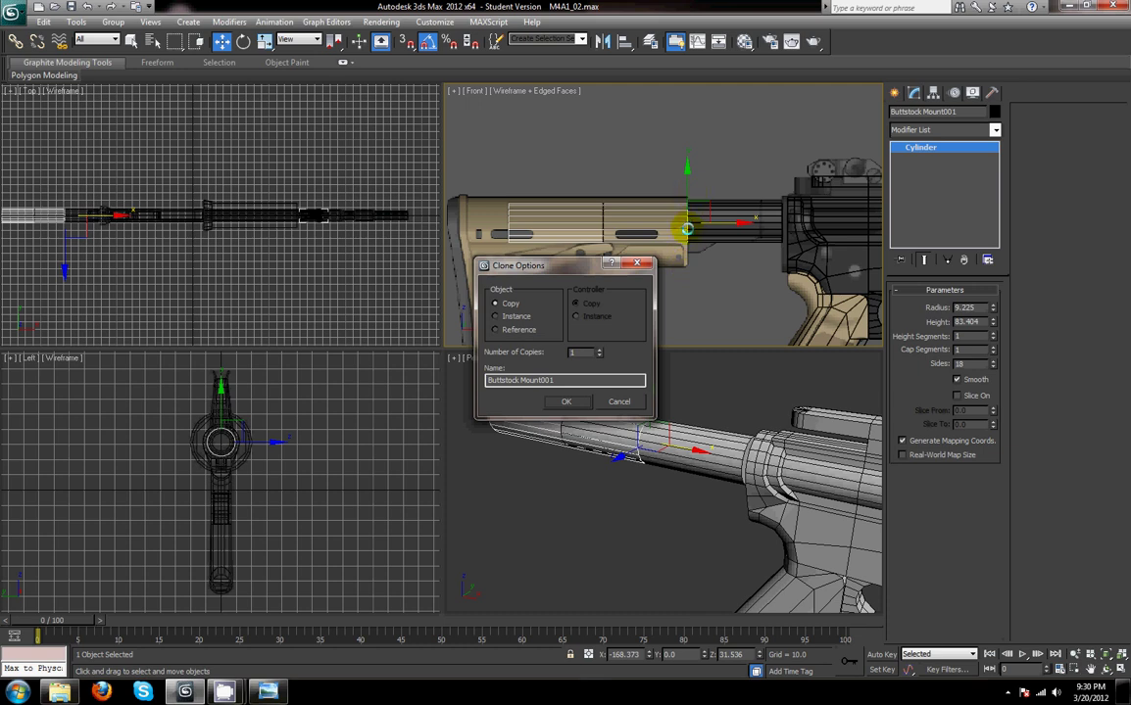
{"action": "left_click_drag", "start_coordinate": [565, 380], "coordinate": [516, 395]}
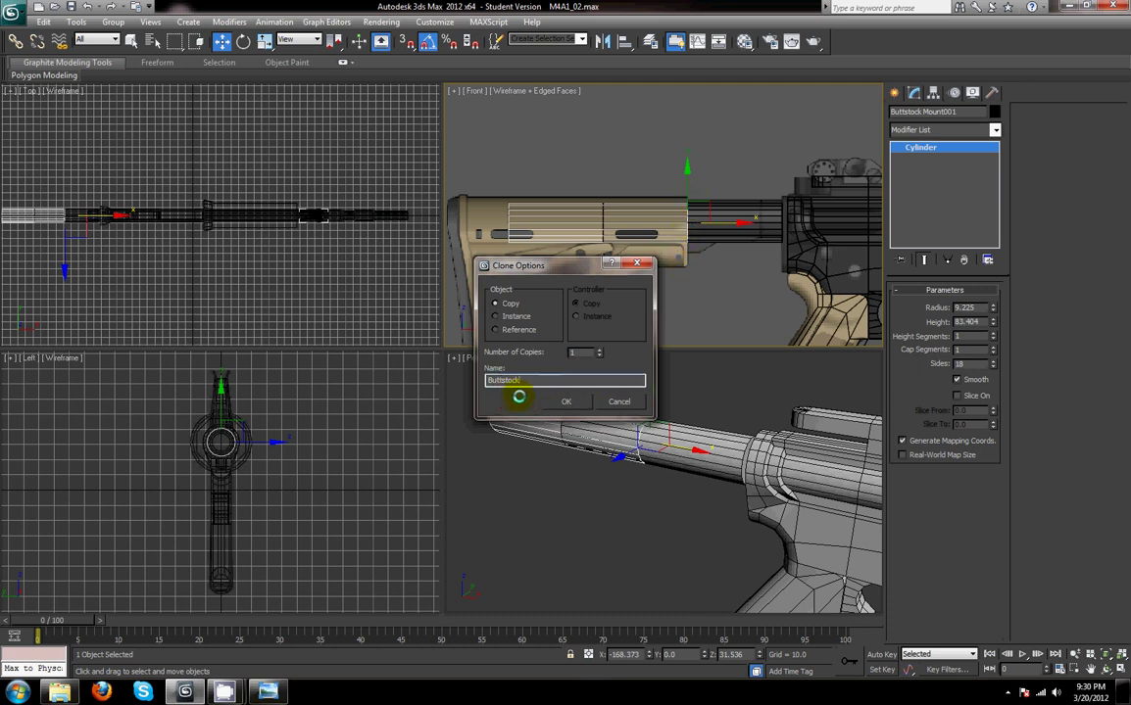
{"action": "left_click", "coordinate": [569, 403]}
{"action": "right_click", "coordinate": [757, 238]}
{"action": "mouse_move", "coordinate": [695, 364]}
{"action": "left_click", "coordinate": [761, 375]}
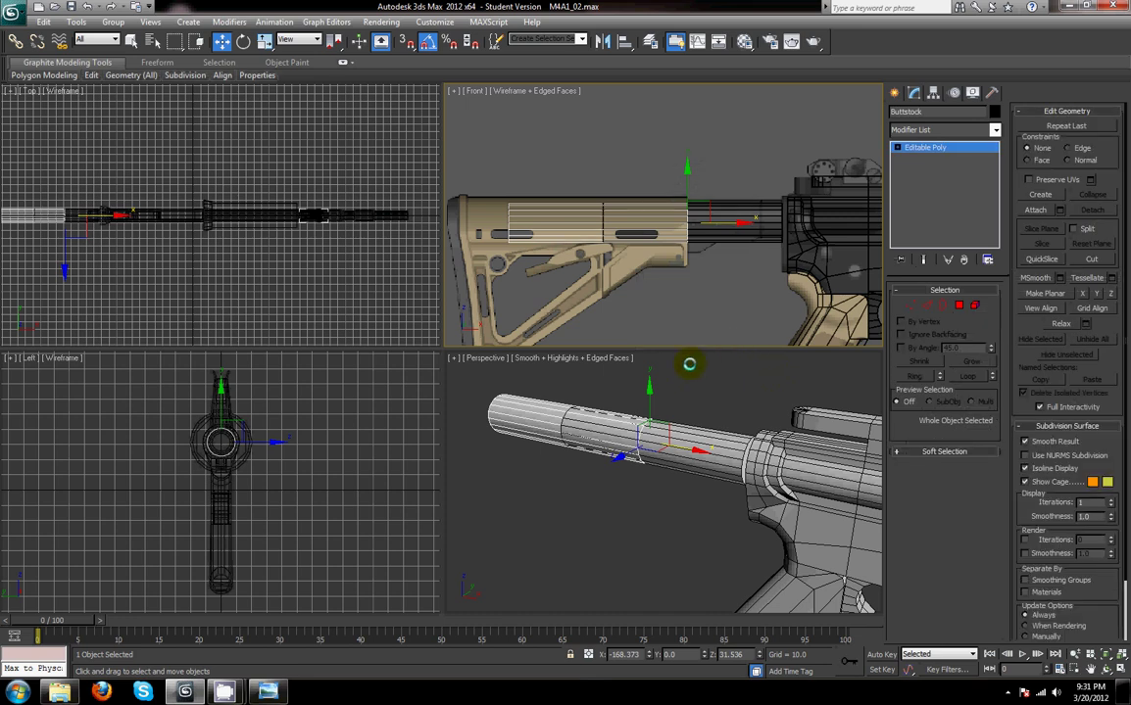
- Scale the Buttstock cylinder's cross-section to about 122% to match the reference tube, keeping its length
{"action": "key", "text": "r"}
{"action": "left_click_drag", "start_coordinate": [615, 453], "coordinate": [662, 384]}
{"action": "scroll", "coordinate": [715, 288], "scroll_direction": "up", "scroll_amount": 6}
{"action": "middle_click_drag", "start_coordinate": [721, 288], "coordinate": [618, 299]}
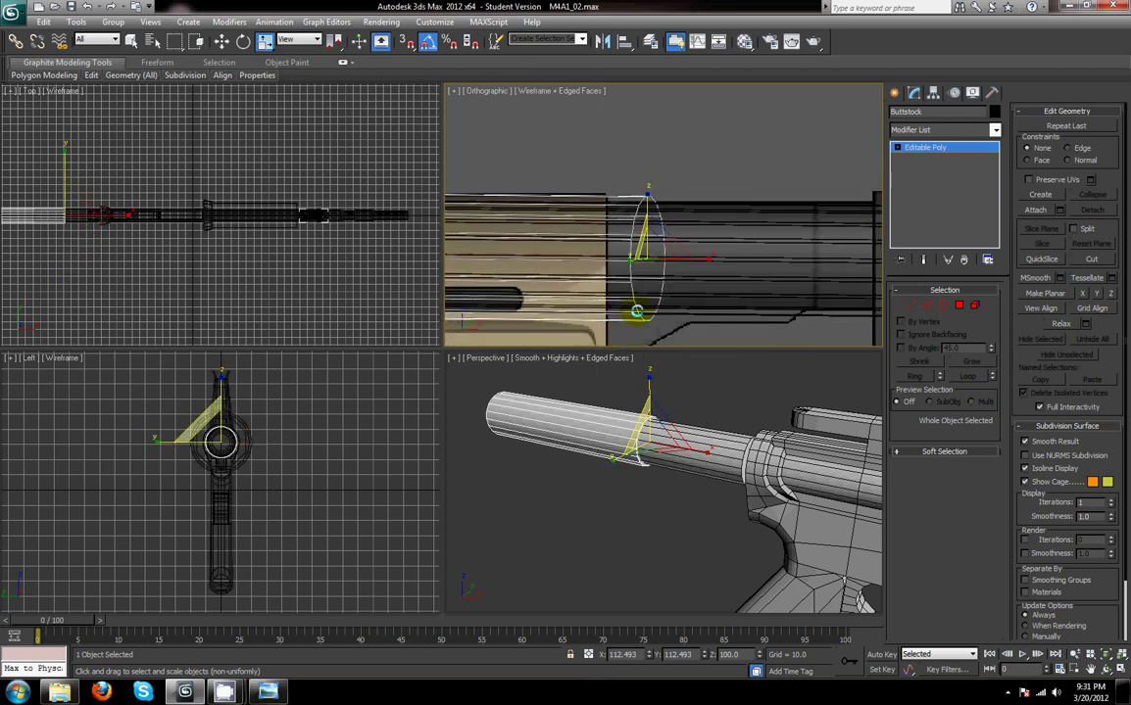
{"action": "key", "text": "f"}
{"action": "key", "text": "z"}
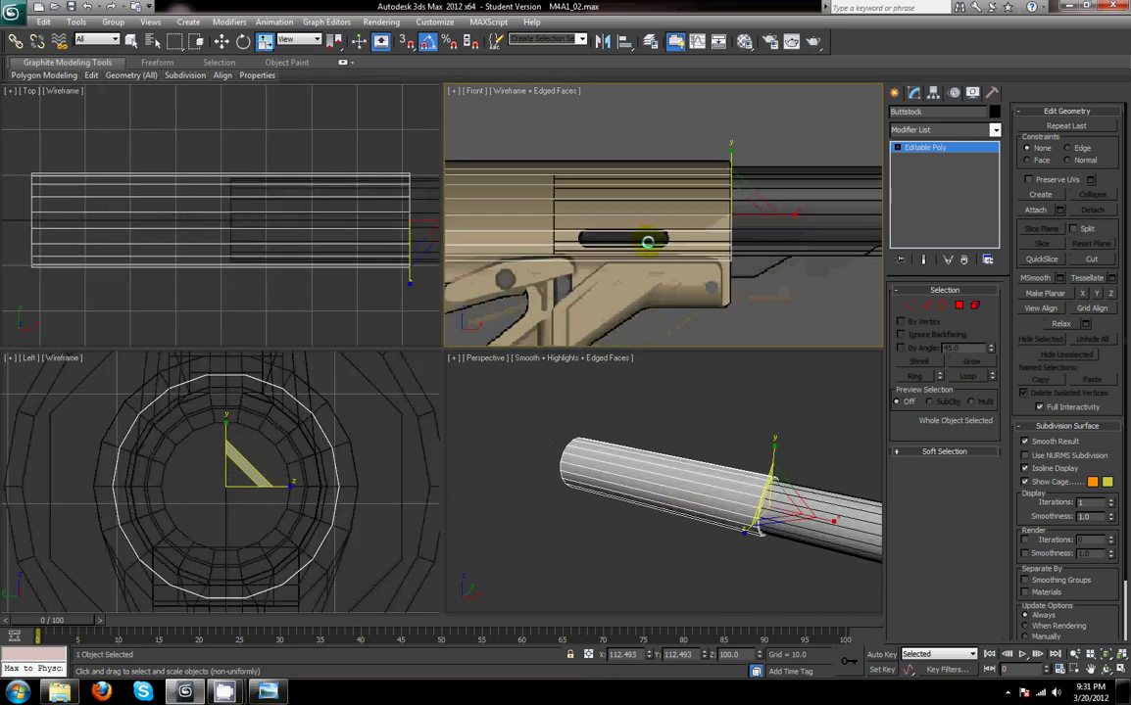
{"action": "scroll", "coordinate": [715, 461], "scroll_direction": "up", "scroll_amount": 8}
{"action": "left_click_drag", "start_coordinate": [714, 448], "coordinate": [704, 450]}
{"action": "scroll", "coordinate": [694, 498], "scroll_direction": "down", "scroll_amount": 7}
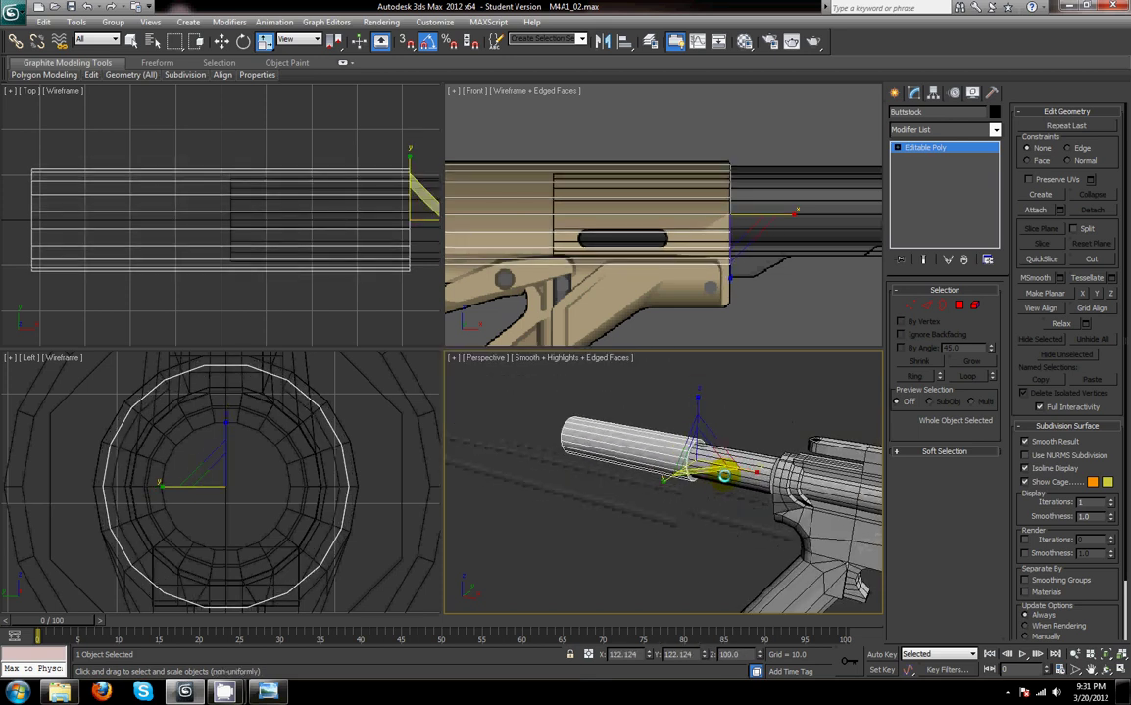
{"action": "middle_click_drag", "start_coordinate": [631, 472], "coordinate": [640, 461]}
{"action": "key", "text": "r"}
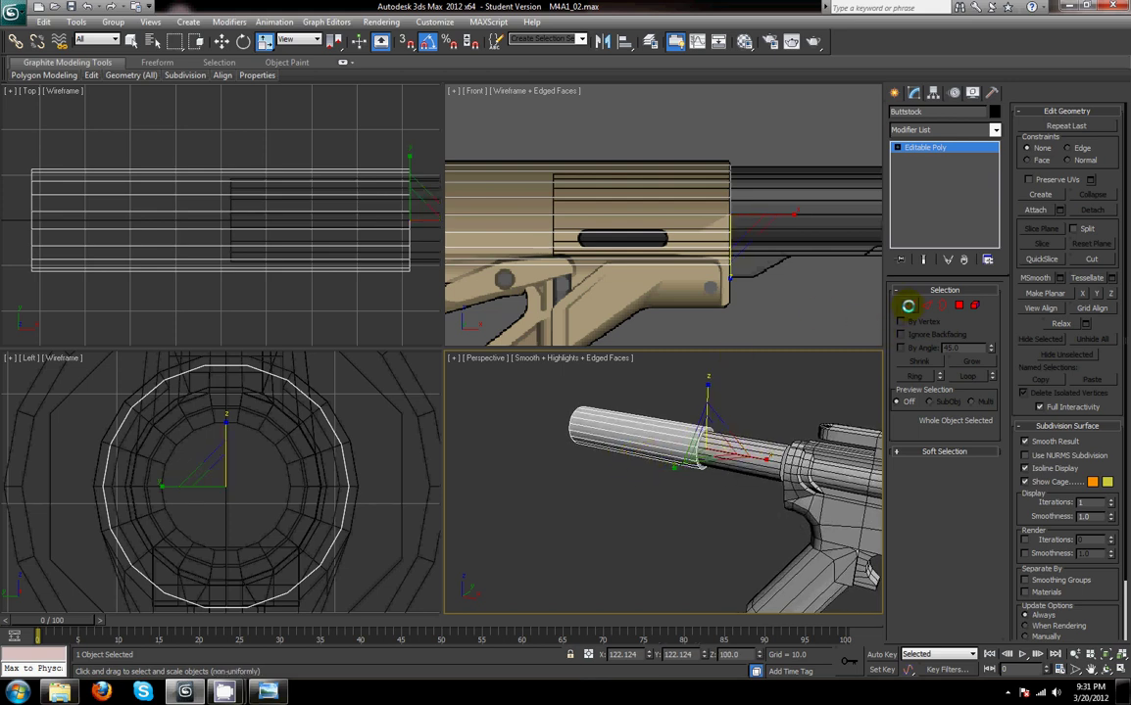
- Move the rear end vertices of the Buttstock cylinder back to the rear of the stock in the reference
{"action": "left_click", "coordinate": [908, 305]}
{"action": "scroll", "coordinate": [636, 270], "scroll_direction": "down", "scroll_amount": 8}
{"action": "middle_click_drag", "start_coordinate": [636, 270], "coordinate": [768, 273]}
{"action": "left_click_drag", "start_coordinate": [708, 186], "coordinate": [664, 240]}
{"action": "scroll", "coordinate": [774, 245], "scroll_direction": "up", "scroll_amount": 6}
{"action": "key", "text": "w"}
{"action": "key", "text": "w"}
{"action": "scroll", "coordinate": [795, 235], "scroll_direction": "up", "scroll_amount": 3}
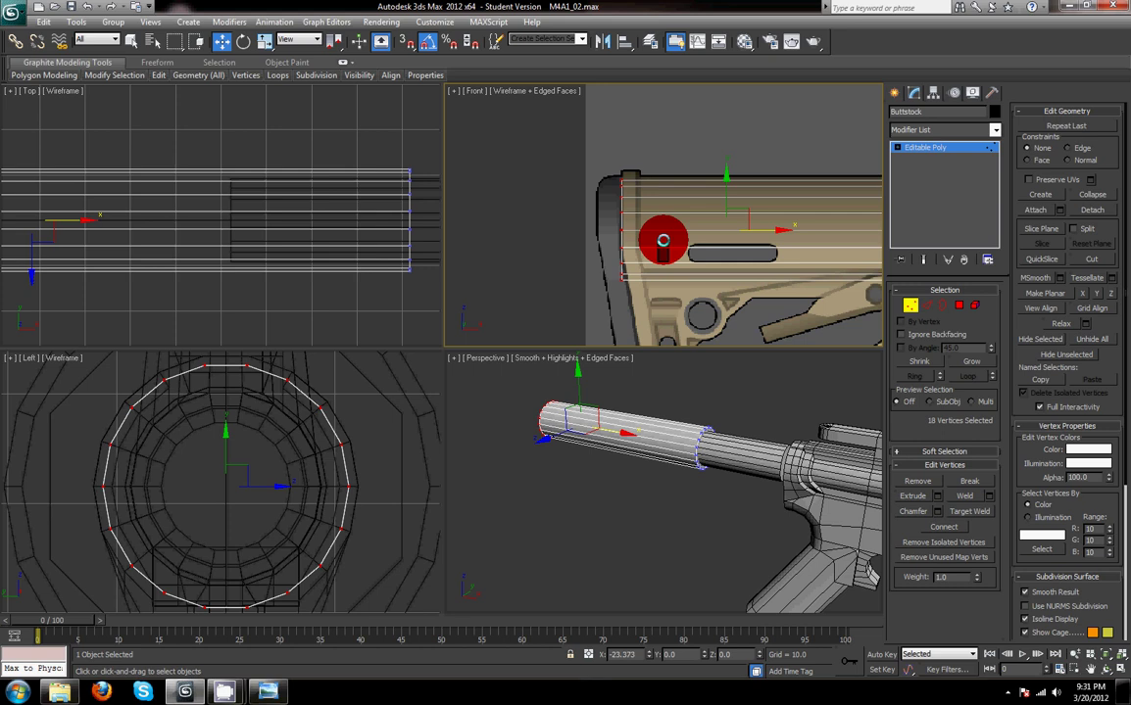
{"action": "middle_click_drag", "start_coordinate": [663, 235], "coordinate": [598, 214]}
{"action": "scroll", "coordinate": [709, 247], "scroll_direction": "down", "scroll_amount": 2}
- Connect the Buttstock's lengthwise edges with one edge loop and move it near the rear end, at X about -271.3
{"action": "left_click", "coordinate": [927, 306]}
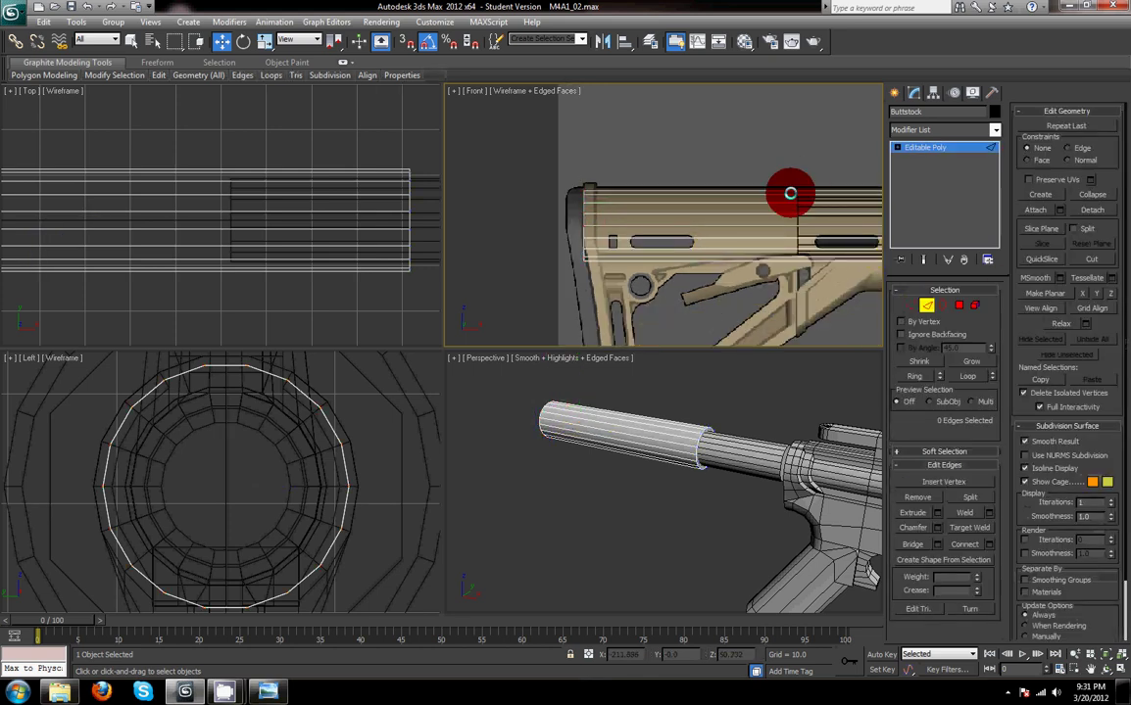
{"action": "left_click", "coordinate": [963, 548]}
{"action": "middle_click_drag", "start_coordinate": [837, 237], "coordinate": [798, 240]}
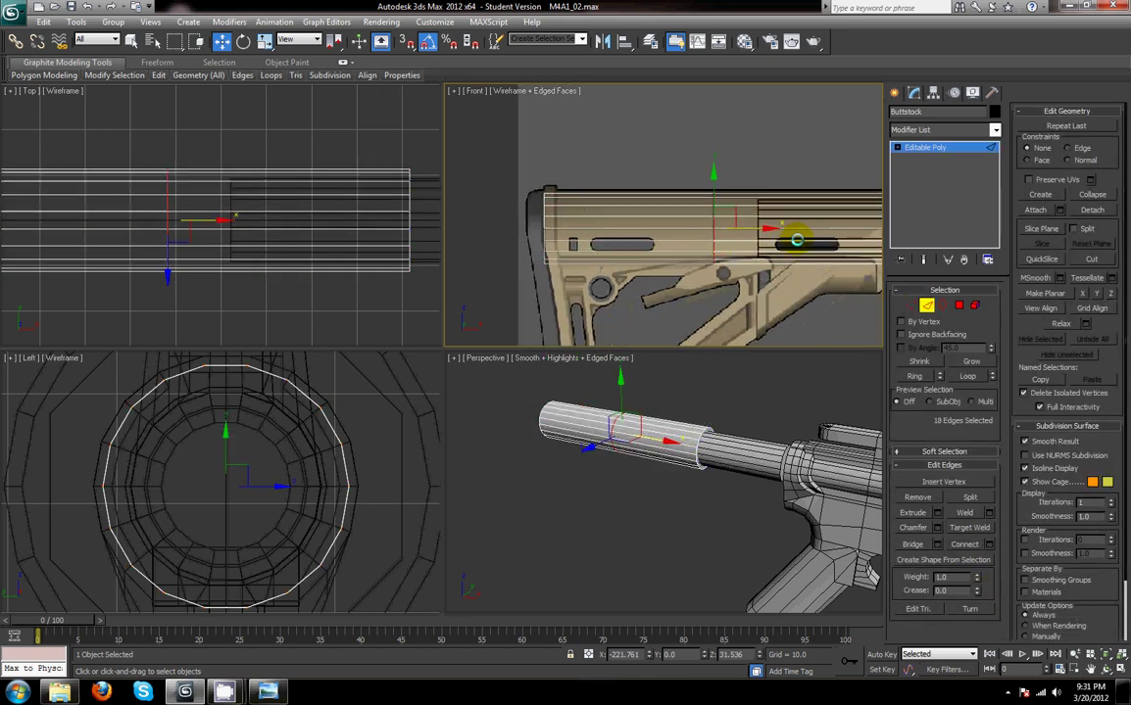
{"action": "left_click_drag", "start_coordinate": [751, 229], "coordinate": [594, 275]}
{"action": "middle_click_drag", "start_coordinate": [568, 283], "coordinate": [633, 284]}
{"action": "scroll", "coordinate": [609, 196], "scroll_direction": "up", "scroll_amount": 2}
{"action": "middle_click_drag", "start_coordinate": [613, 208], "coordinate": [627, 184]}
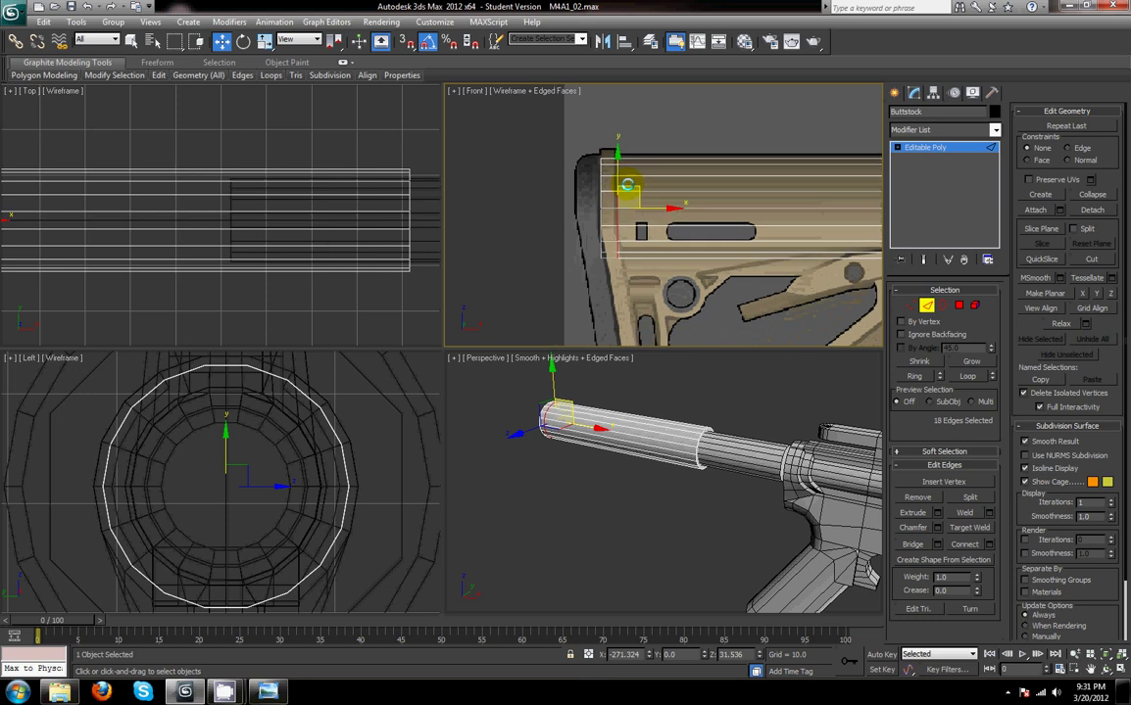
{"action": "scroll", "coordinate": [627, 186], "scroll_direction": "up", "scroll_amount": 2}
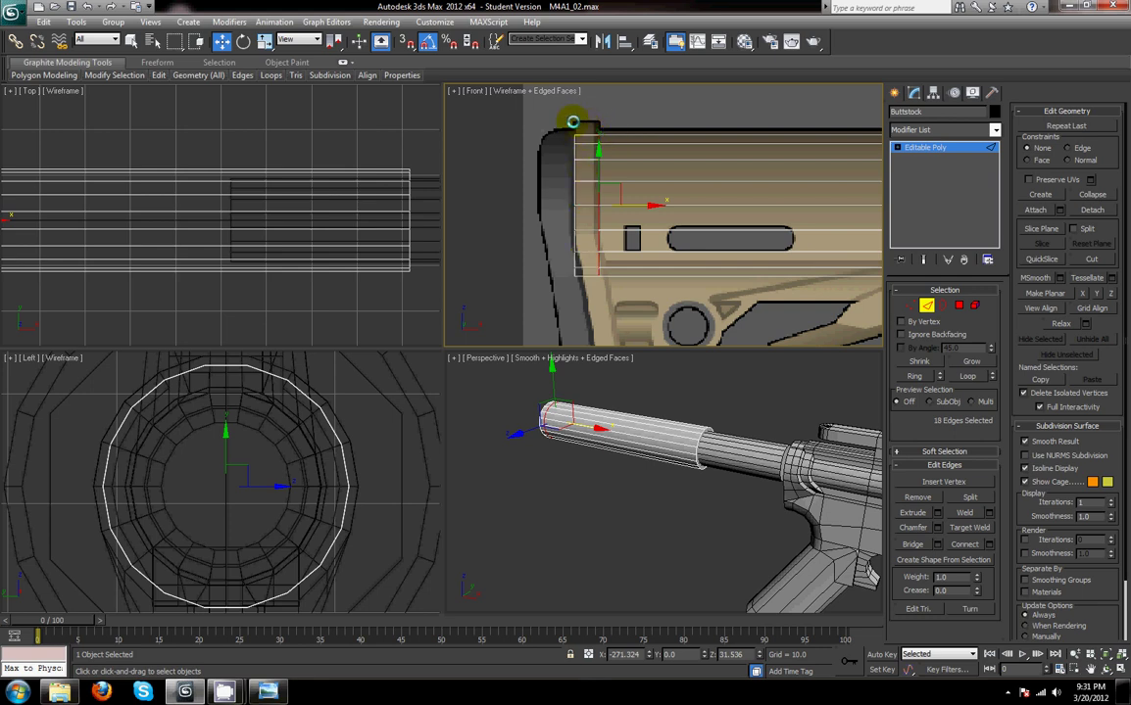
{"action": "scroll", "coordinate": [695, 288], "scroll_direction": "down", "scroll_amount": 2}
{"action": "middle_click_drag", "start_coordinate": [695, 288], "coordinate": [614, 209]}
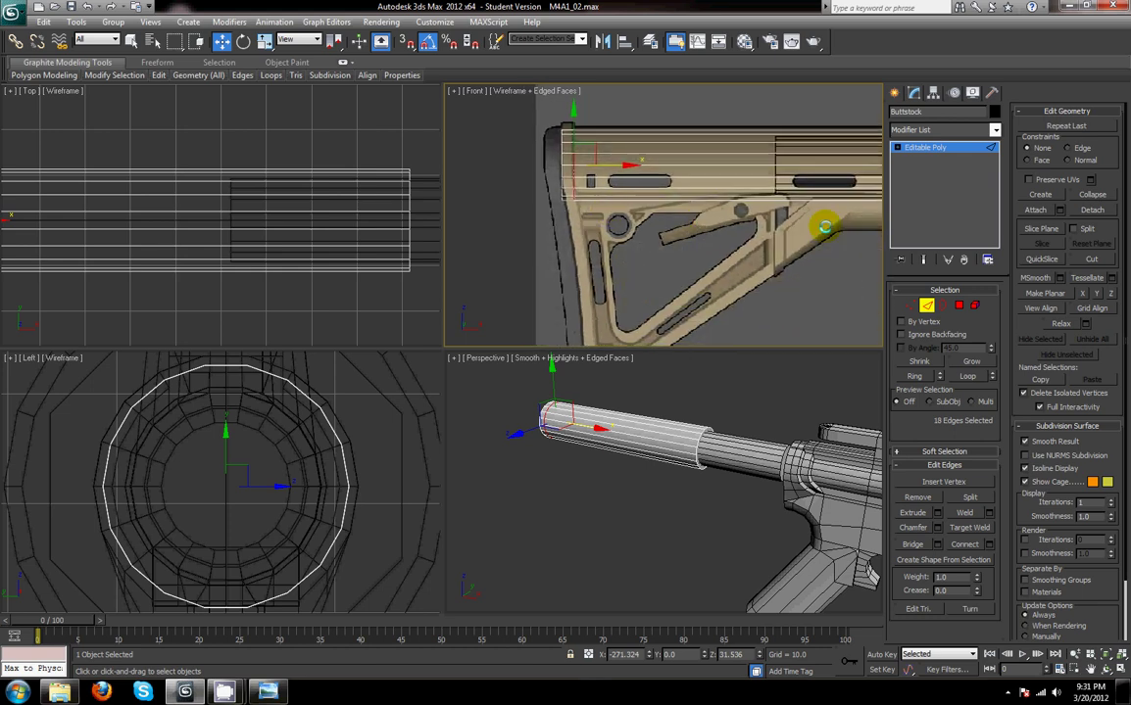
{"action": "left_click", "coordinate": [926, 306]}
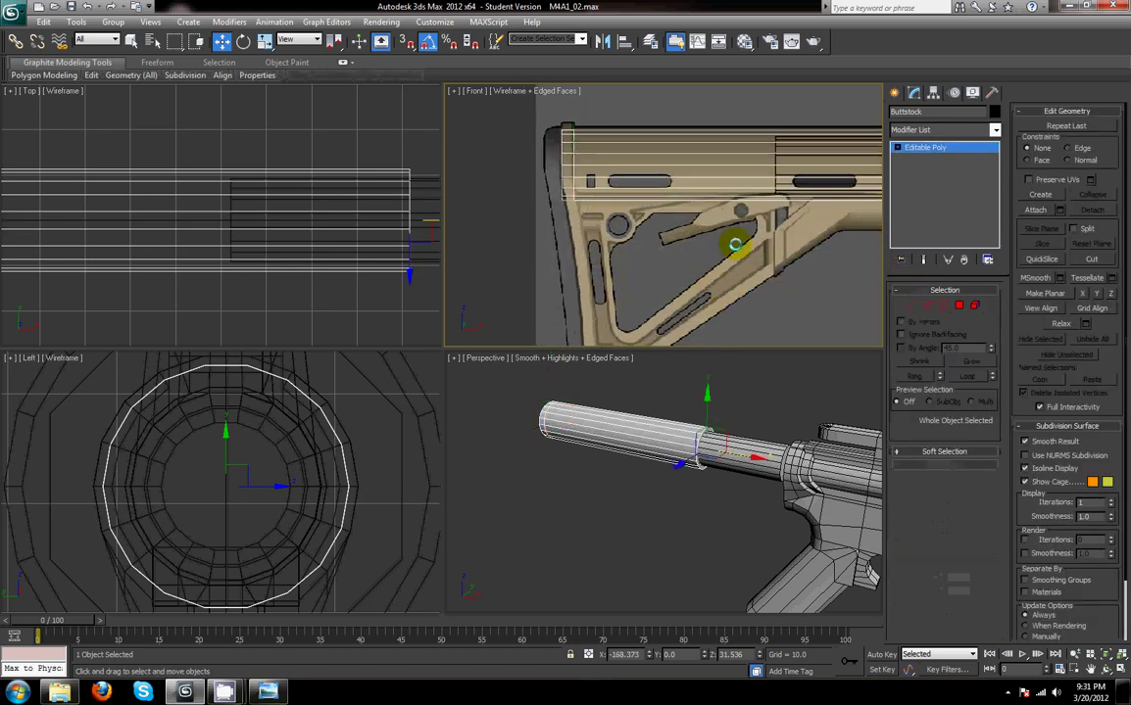
- Copy the Buttstock straight down to Z about 17.7, below the original
{"action": "scroll", "coordinate": [706, 196], "scroll_direction": "down", "scroll_amount": 2}
{"action": "left_click_drag", "start_coordinate": [708, 137], "coordinate": [704, 173], "text": "shift"}
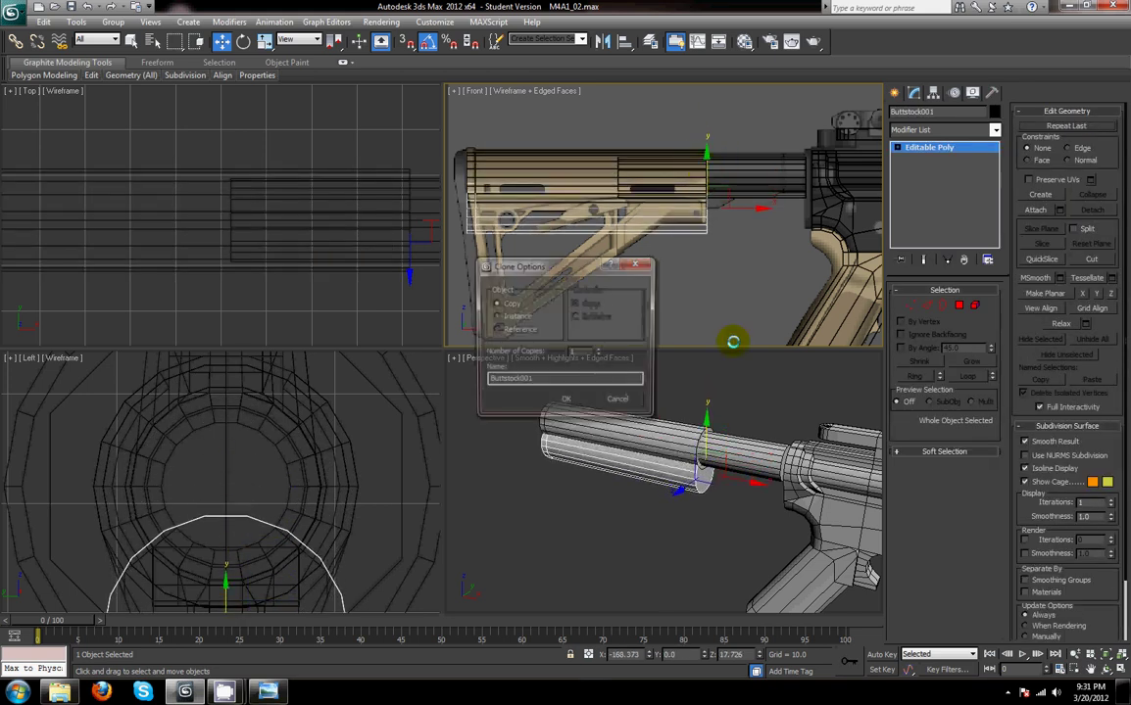
{"action": "left_click", "coordinate": [570, 405]}
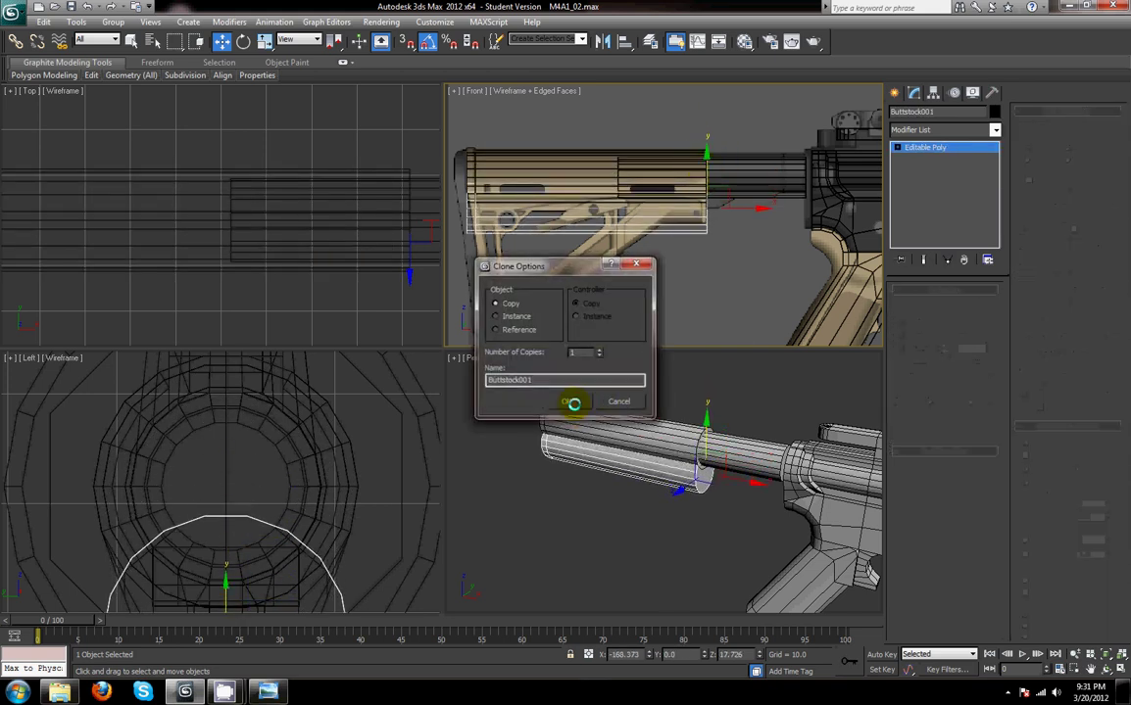
- Scale the lower buttstock copy's cross-section down to about 78%, keeping its length
{"action": "scroll", "coordinate": [351, 412], "scroll_direction": "down", "scroll_amount": 1}
{"action": "middle_click_drag", "start_coordinate": [378, 477], "coordinate": [351, 419]}
{"action": "scroll", "coordinate": [361, 431], "scroll_direction": "up", "scroll_amount": 1}
{"action": "scroll", "coordinate": [351, 444], "scroll_direction": "down", "scroll_amount": 1}
{"action": "key", "text": "r"}
{"action": "middle_click_drag", "start_coordinate": [270, 455], "coordinate": [261, 475]}
{"action": "left_click_drag", "start_coordinate": [250, 482], "coordinate": [237, 537]}
{"action": "scroll", "coordinate": [627, 485], "scroll_direction": "up", "scroll_amount": 8}
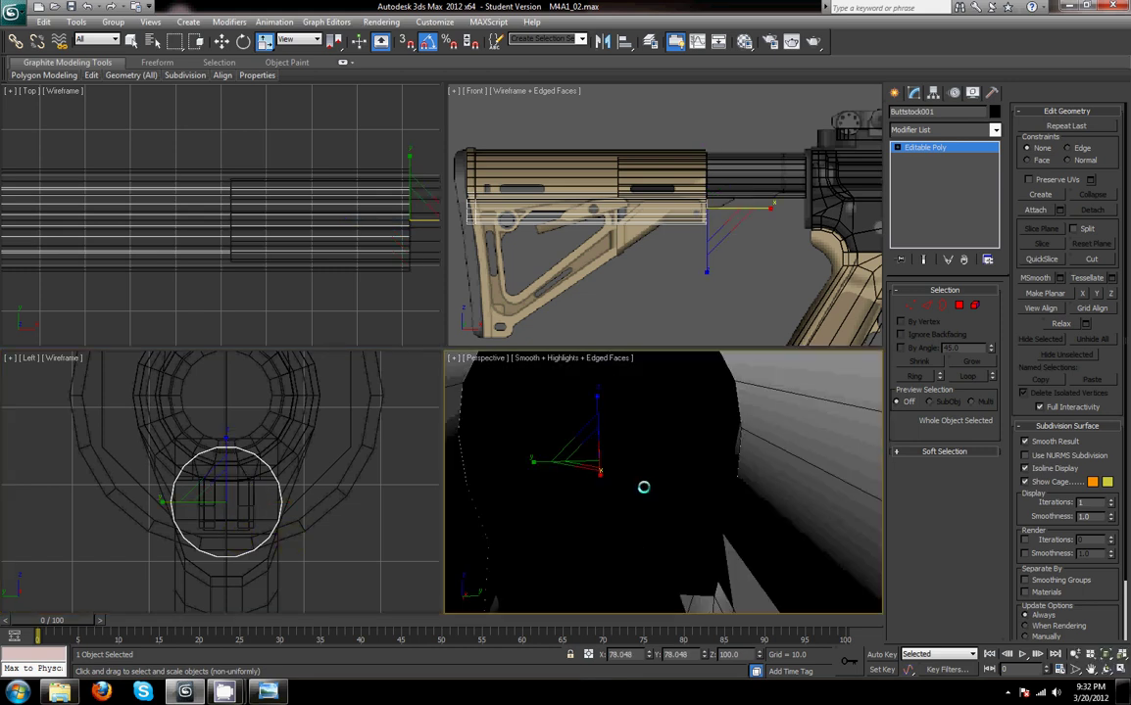
- Delete the upper-half vertices of the lower buttstock copy, leaving an open half-cylinder shell
{"action": "middle_click_drag", "start_coordinate": [691, 476], "coordinate": [649, 447], "text": "alt"}
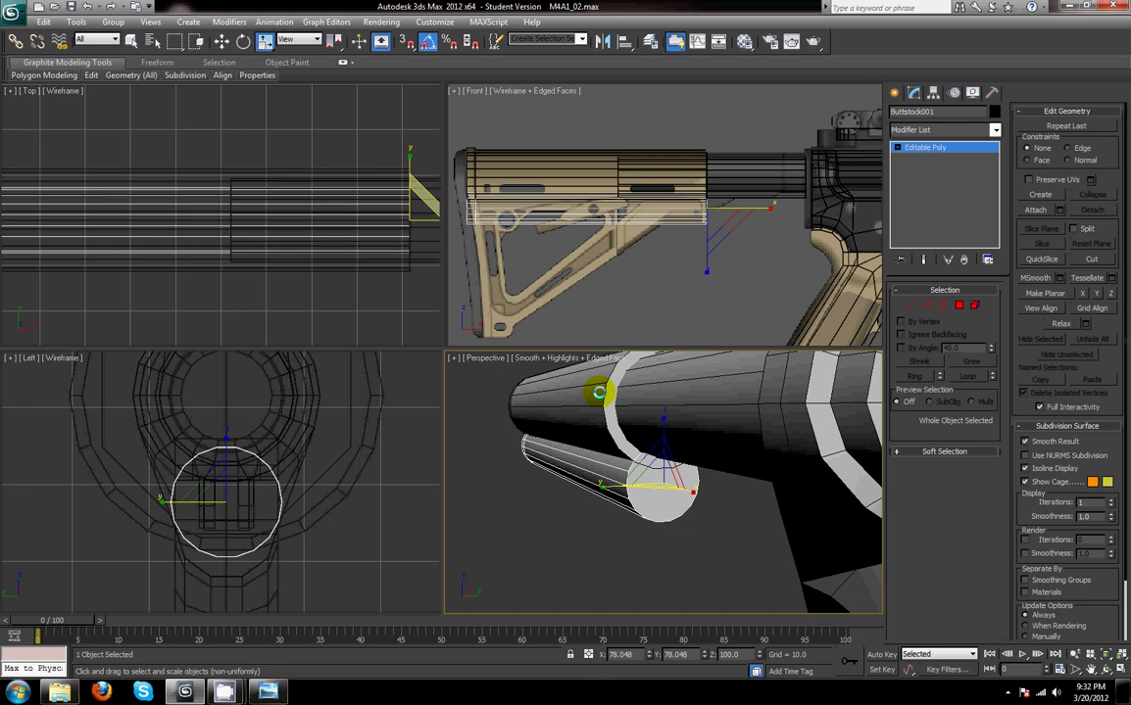
{"action": "scroll", "coordinate": [691, 484], "scroll_direction": "down", "scroll_amount": 3}
{"action": "mouse_move", "coordinate": [691, 484]}
{"action": "middle_mouse_down", "text": "alt"}
{"action": "mouse_move", "coordinate": [687, 474]}
{"action": "mouse_move", "coordinate": [793, 475]}
{"action": "mouse_move", "coordinate": [671, 485]}
{"action": "mouse_move", "coordinate": [699, 466]}
{"action": "middle_mouse_up", "text": "alt"}
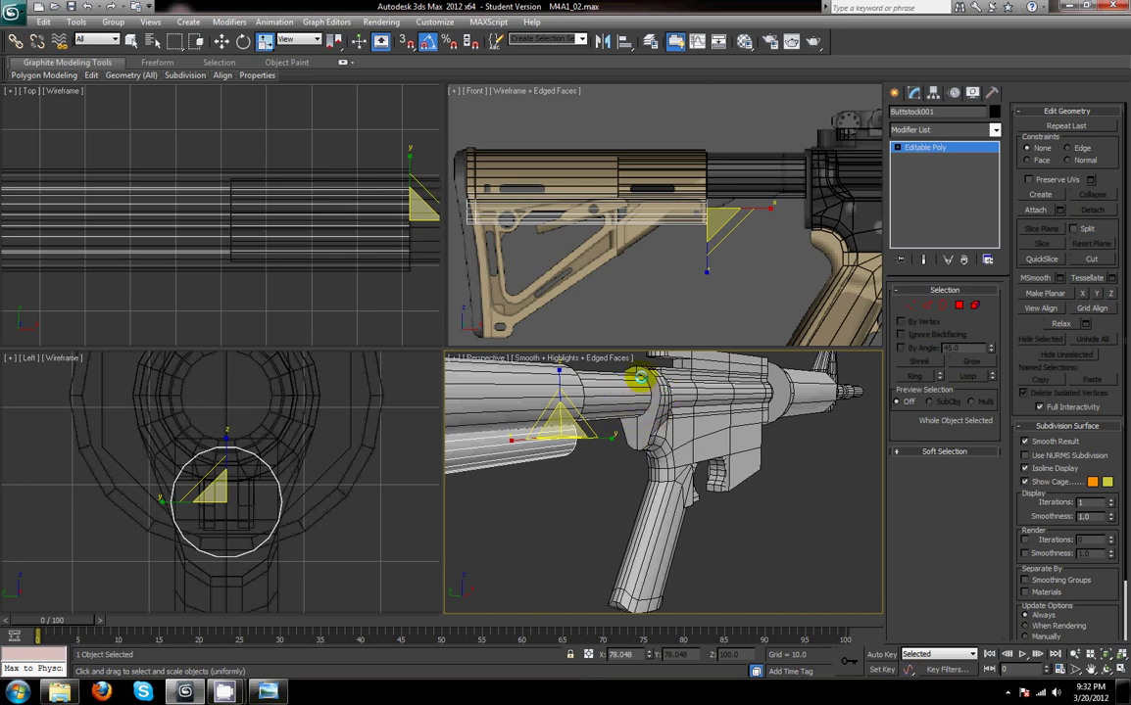
{"action": "middle_click_drag", "start_coordinate": [652, 503], "coordinate": [705, 523], "text": "alt"}
{"action": "left_click", "coordinate": [910, 305]}
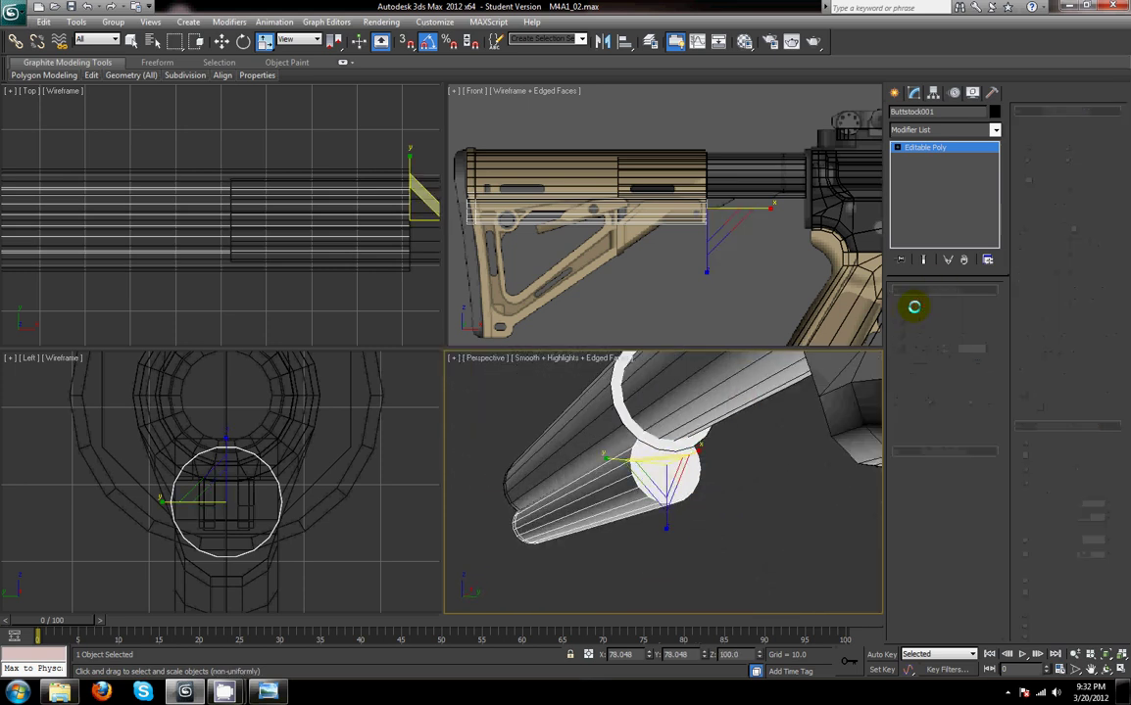
{"action": "scroll", "coordinate": [711, 270], "scroll_direction": "up", "scroll_amount": 3}
{"action": "scroll", "coordinate": [747, 271], "scroll_direction": "down", "scroll_amount": 3}
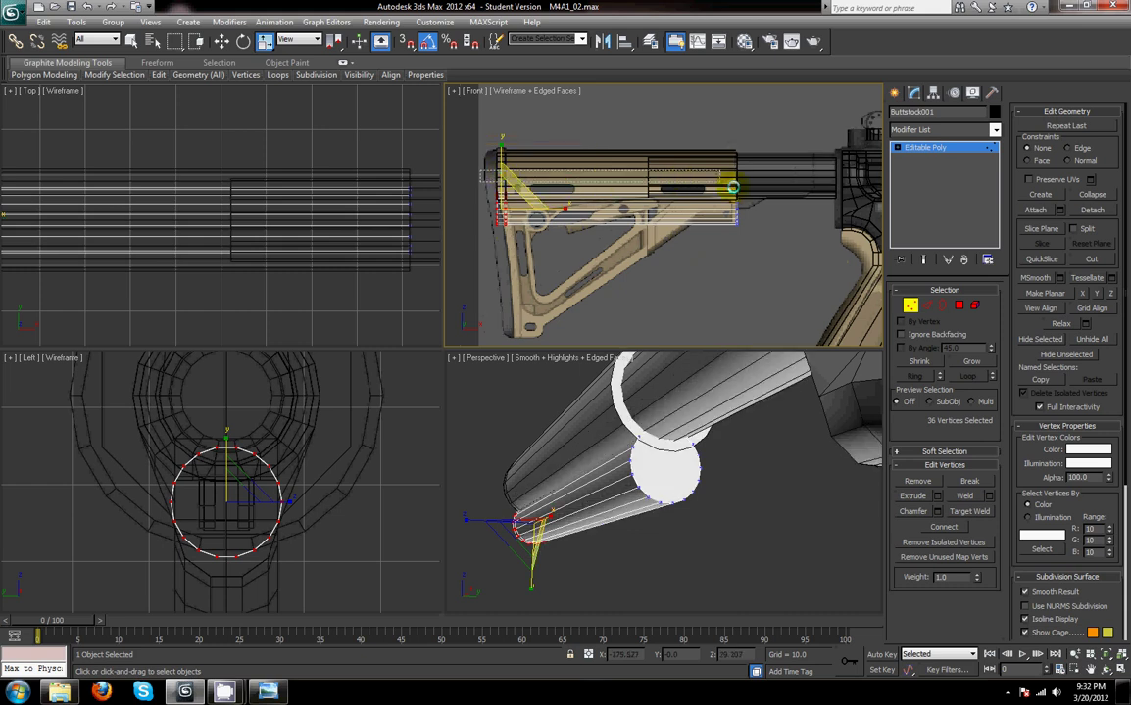
{"action": "key", "text": "Delete"}
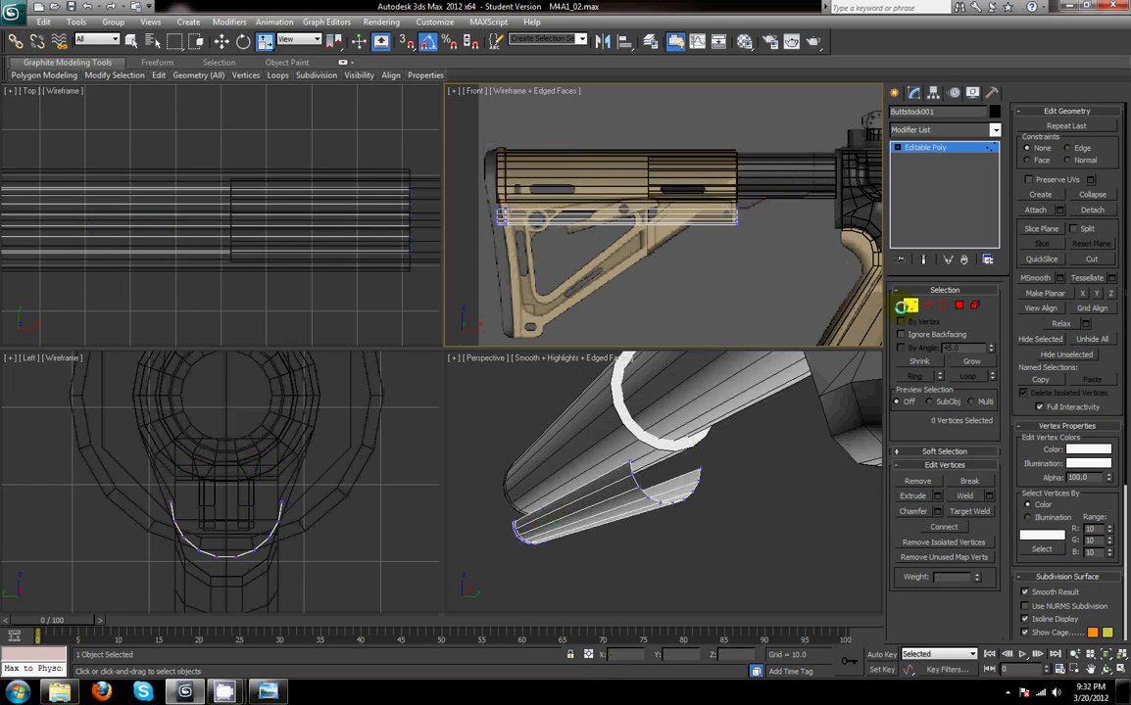
{"action": "left_click", "coordinate": [910, 305]}
{"action": "middle_click_drag", "start_coordinate": [763, 290], "coordinate": [836, 268]}
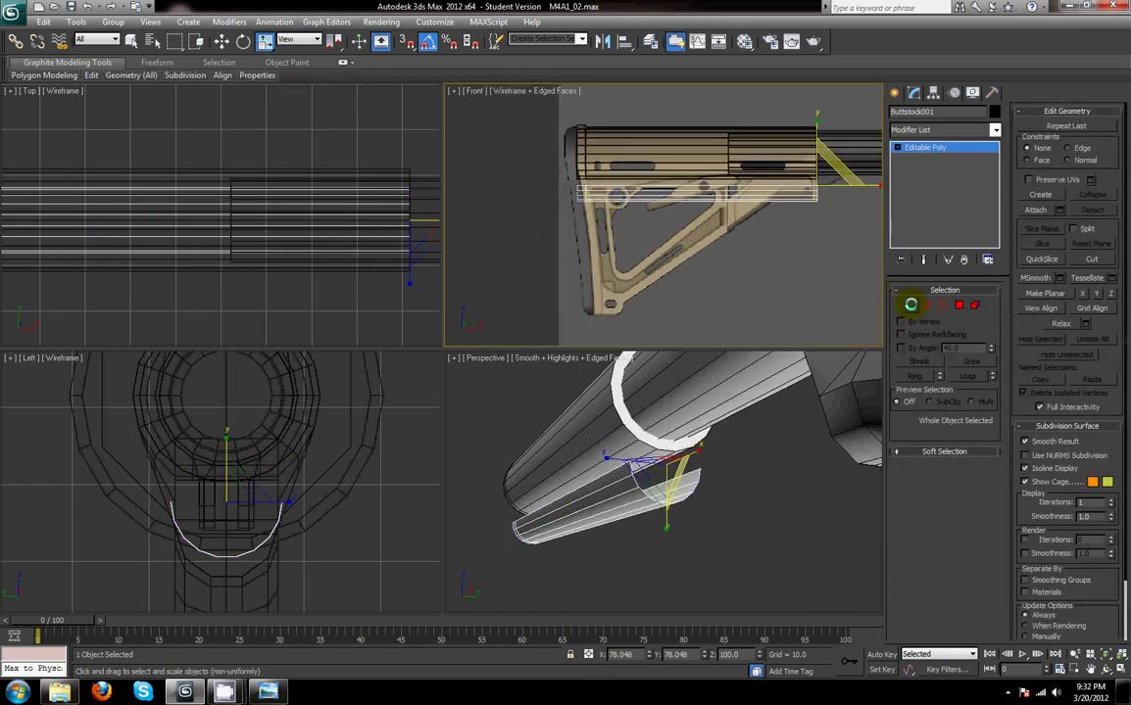
- Move the lower buttstock shell's rear-end vertices down to the stock's bottom rear corner in the front reference
{"action": "left_click", "coordinate": [911, 304]}
{"action": "left_click_drag", "start_coordinate": [518, 119], "coordinate": [618, 295]}
{"action": "key", "text": "w"}
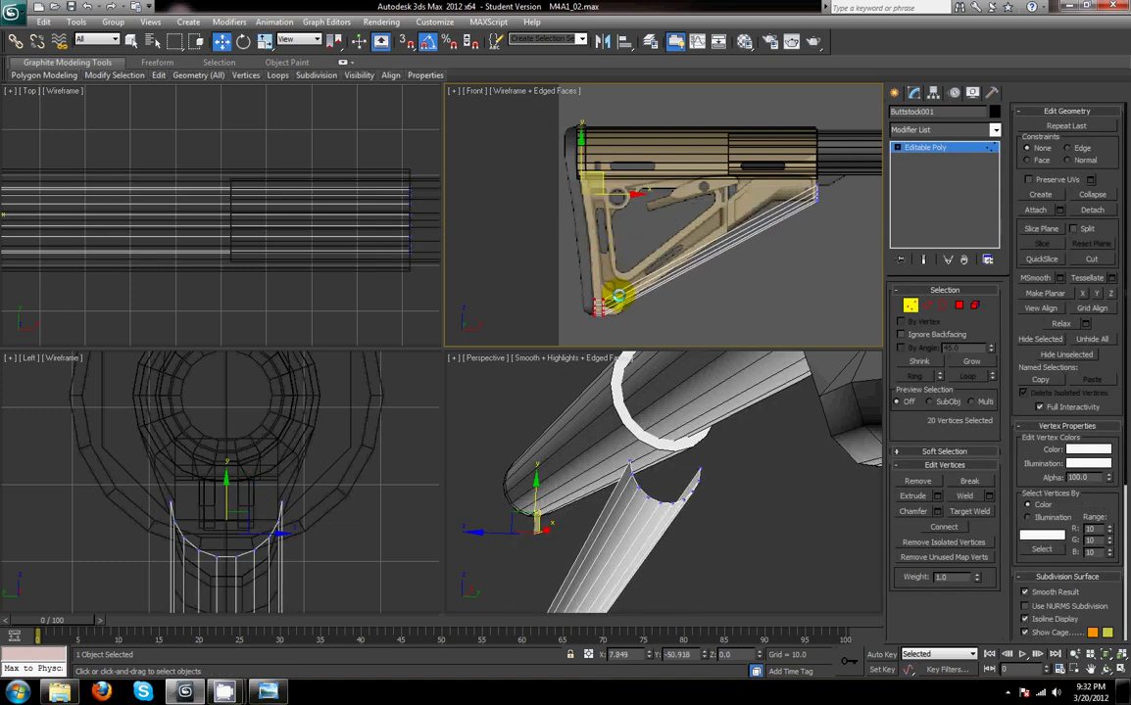
{"action": "scroll", "coordinate": [618, 295], "scroll_direction": "up", "scroll_amount": 6}
{"action": "left_click_drag", "start_coordinate": [594, 239], "coordinate": [595, 237]}
{"action": "left_click_drag", "start_coordinate": [643, 276], "coordinate": [636, 273]}
{"action": "scroll", "coordinate": [774, 250], "scroll_direction": "down", "scroll_amount": 2}
{"action": "middle_click_drag", "start_coordinate": [867, 202], "coordinate": [747, 271]}
{"action": "middle_click_drag", "start_coordinate": [857, 172], "coordinate": [846, 181]}
- Connect the lower shell's lengthwise edges with one loop and place it at the upper bend, X about -188.5 and Z about 13.2
{"action": "left_click", "coordinate": [923, 306]}
{"action": "scroll", "coordinate": [688, 157], "scroll_direction": "down", "scroll_amount": 3}
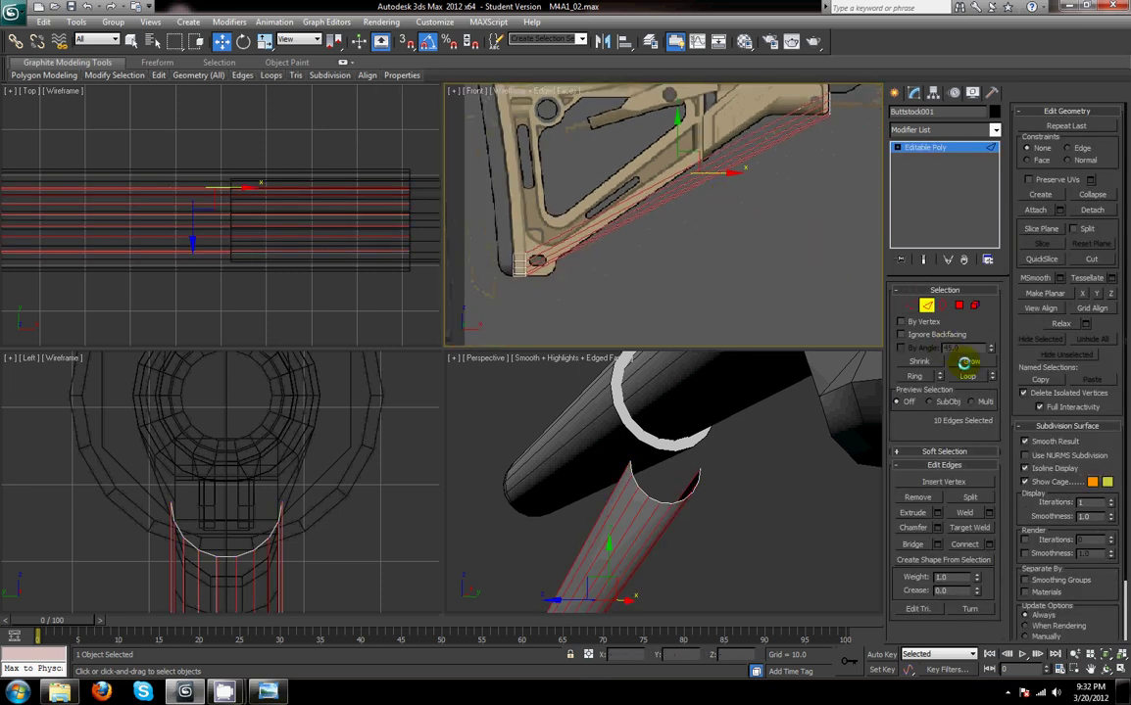
{"action": "left_click", "coordinate": [1087, 209]}
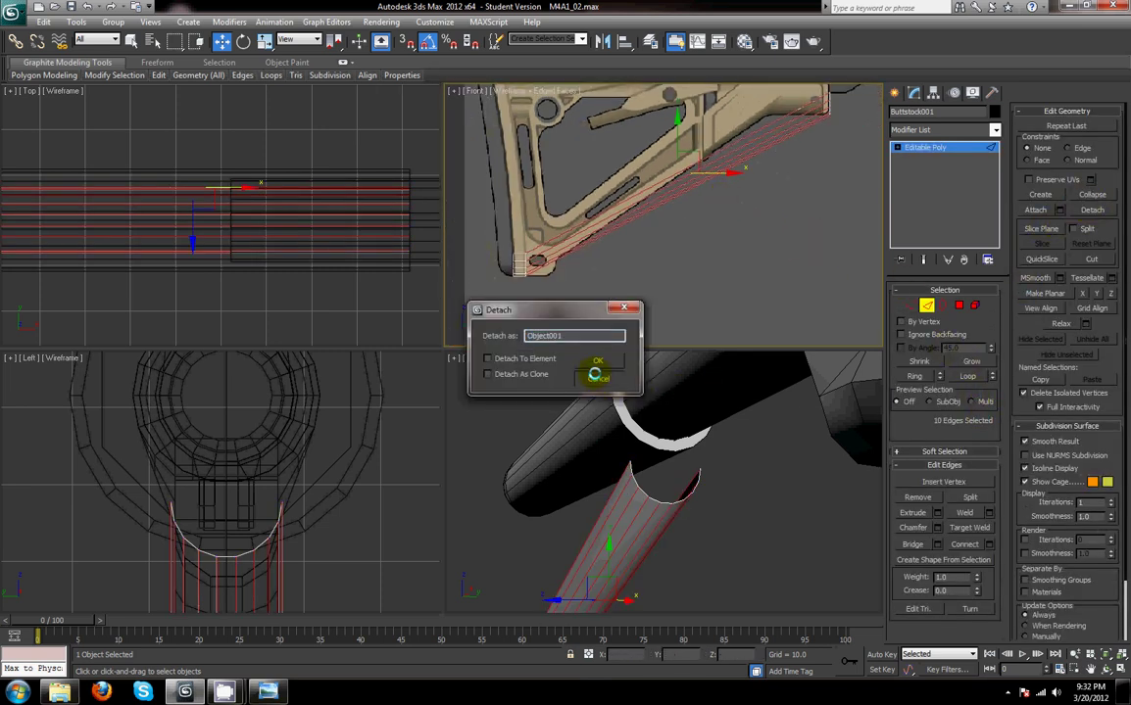
{"action": "left_click", "coordinate": [595, 374]}
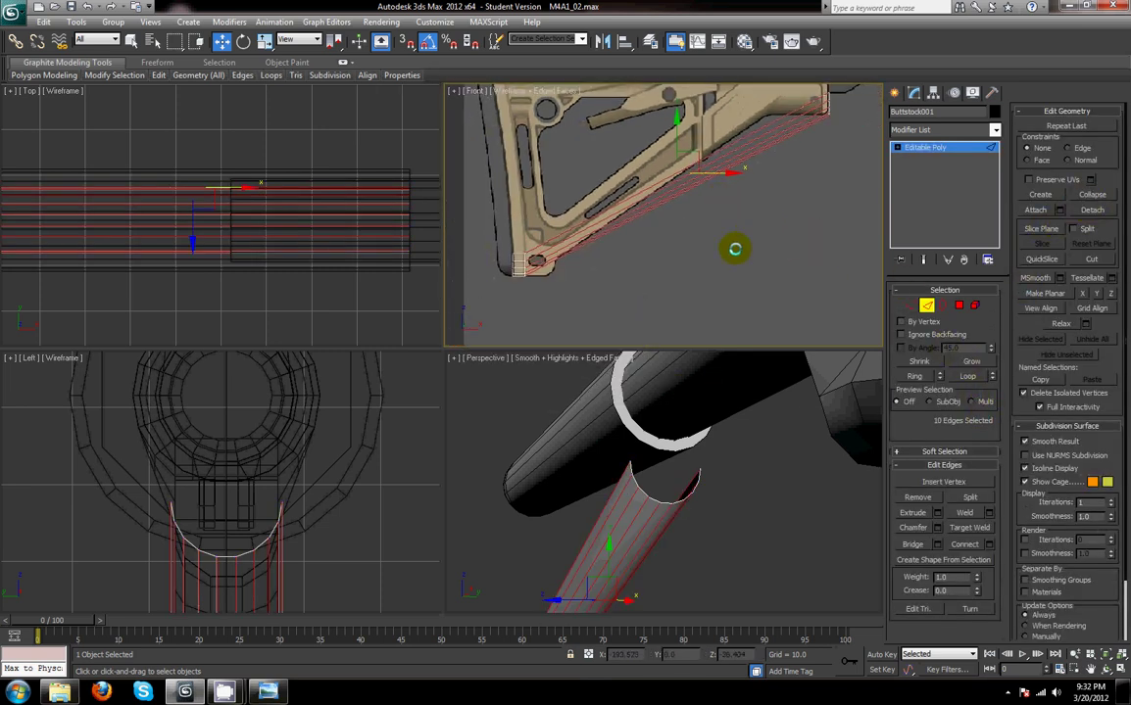
{"action": "left_click", "coordinate": [966, 543]}
{"action": "middle_click_drag", "start_coordinate": [683, 238], "coordinate": [671, 266]}
{"action": "left_click", "coordinate": [1072, 148]}
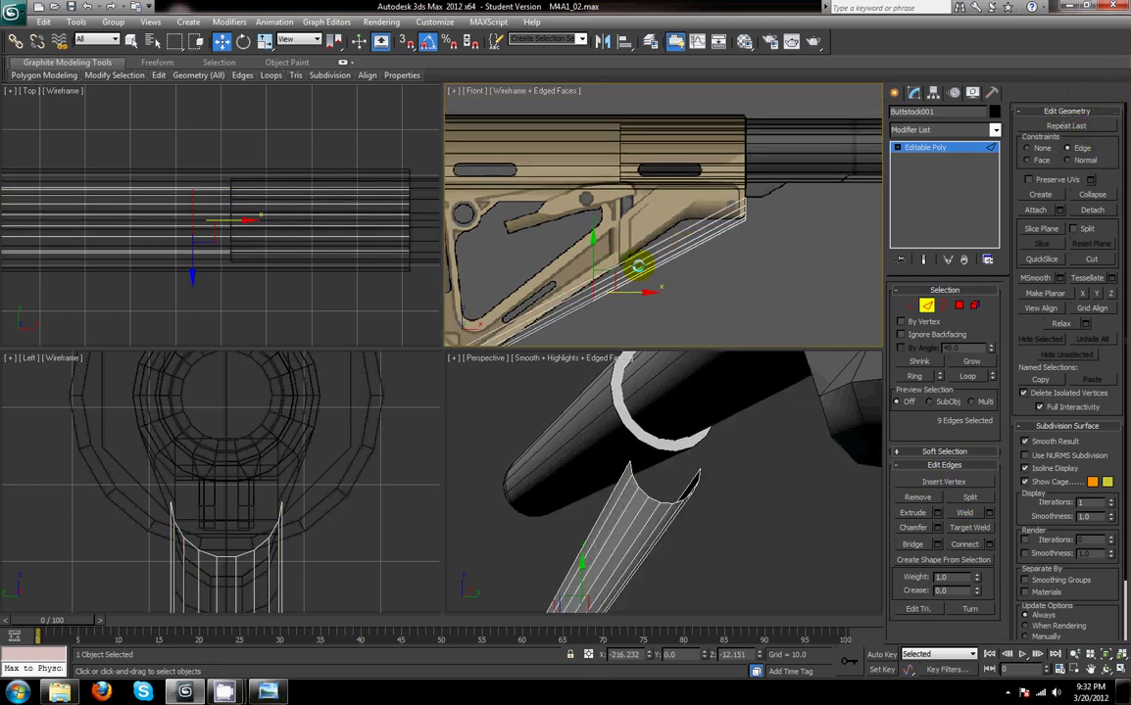
{"action": "left_click_drag", "start_coordinate": [618, 275], "coordinate": [902, 284]}
{"action": "left_click", "coordinate": [1028, 141]}
{"action": "left_click_drag", "start_coordinate": [896, 194], "coordinate": [731, 217]}
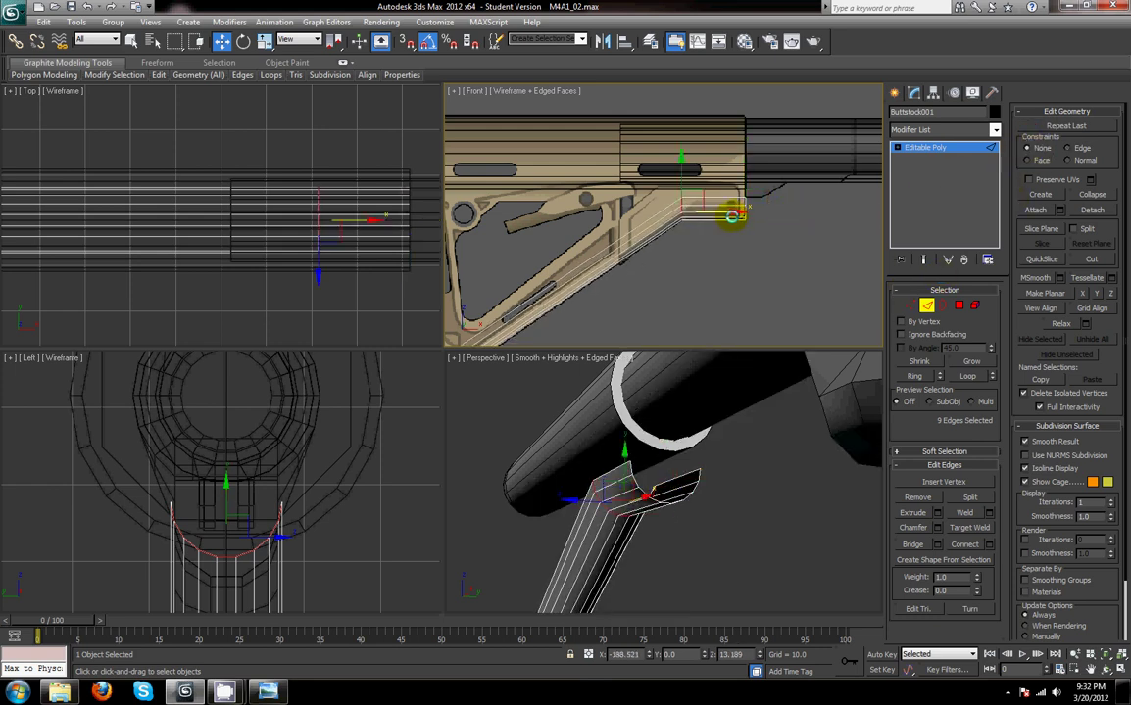
- Connect the sloped section's edges with another loop, slide it to the rear end and move it out to the reference's lower corner past the hole
{"action": "middle_click_drag", "start_coordinate": [663, 262], "coordinate": [732, 171]}
{"action": "left_click_drag", "start_coordinate": [586, 144], "coordinate": [663, 277]}
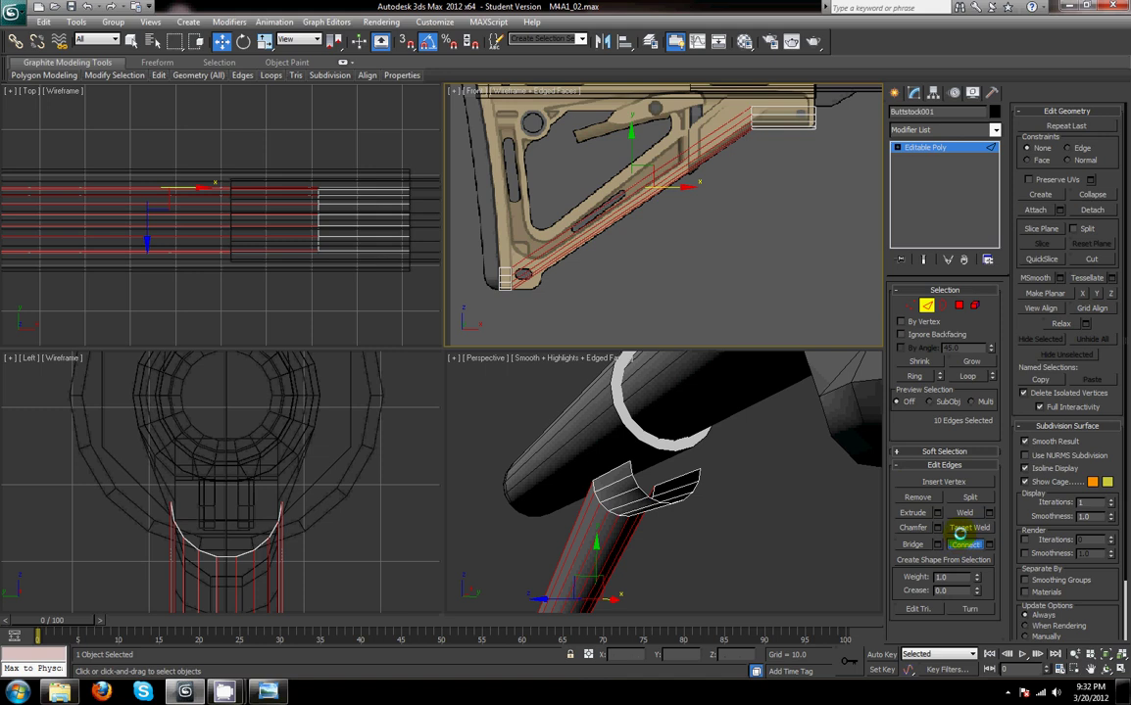
{"action": "left_click", "coordinate": [962, 541]}
{"action": "left_click", "coordinate": [1069, 147]}
{"action": "left_click", "coordinate": [696, 211]}
{"action": "key", "text": "ctrl+z"}
{"action": "left_click_drag", "start_coordinate": [677, 204], "coordinate": [473, 357]}
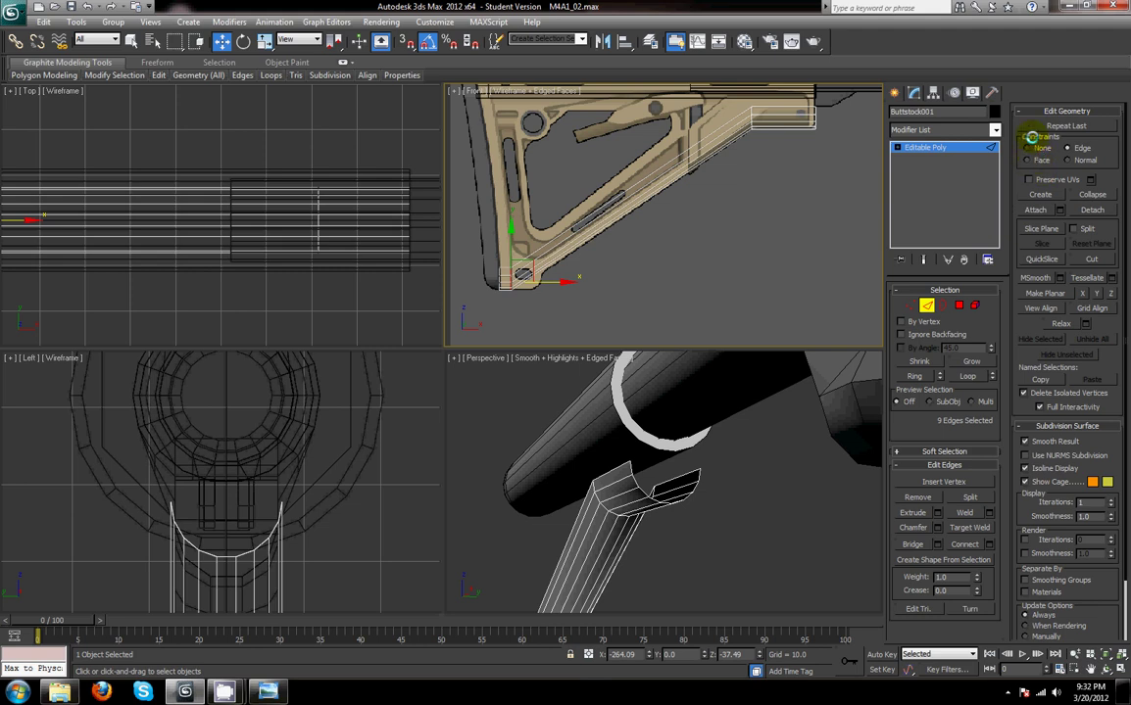
{"action": "scroll", "coordinate": [538, 227], "scroll_direction": "up", "scroll_amount": 5}
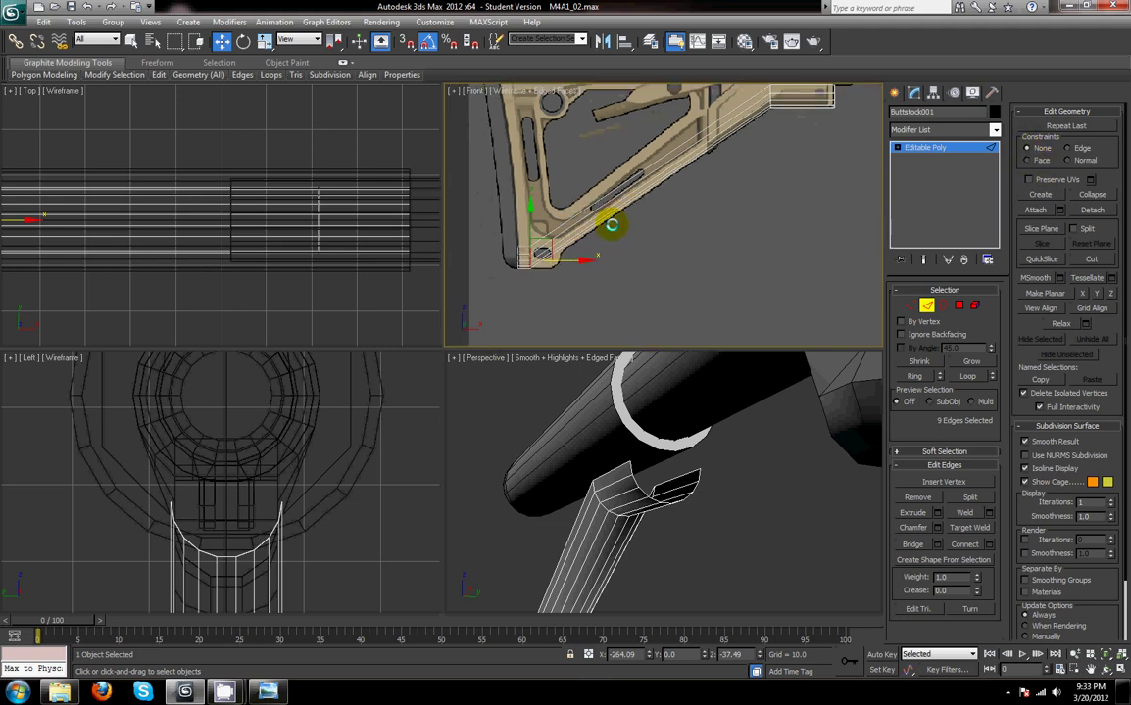
{"action": "left_click_drag", "start_coordinate": [573, 270], "coordinate": [630, 280]}
- Add one more edge loop across the sloped section and slide it along the edges to the lower bend, at X about -254.6
{"action": "left_click_drag", "start_coordinate": [663, 213], "coordinate": [785, 307]}
{"action": "scroll", "coordinate": [777, 226], "scroll_direction": "down", "scroll_amount": 2}
{"action": "middle_click_drag", "start_coordinate": [777, 226], "coordinate": [706, 265]}
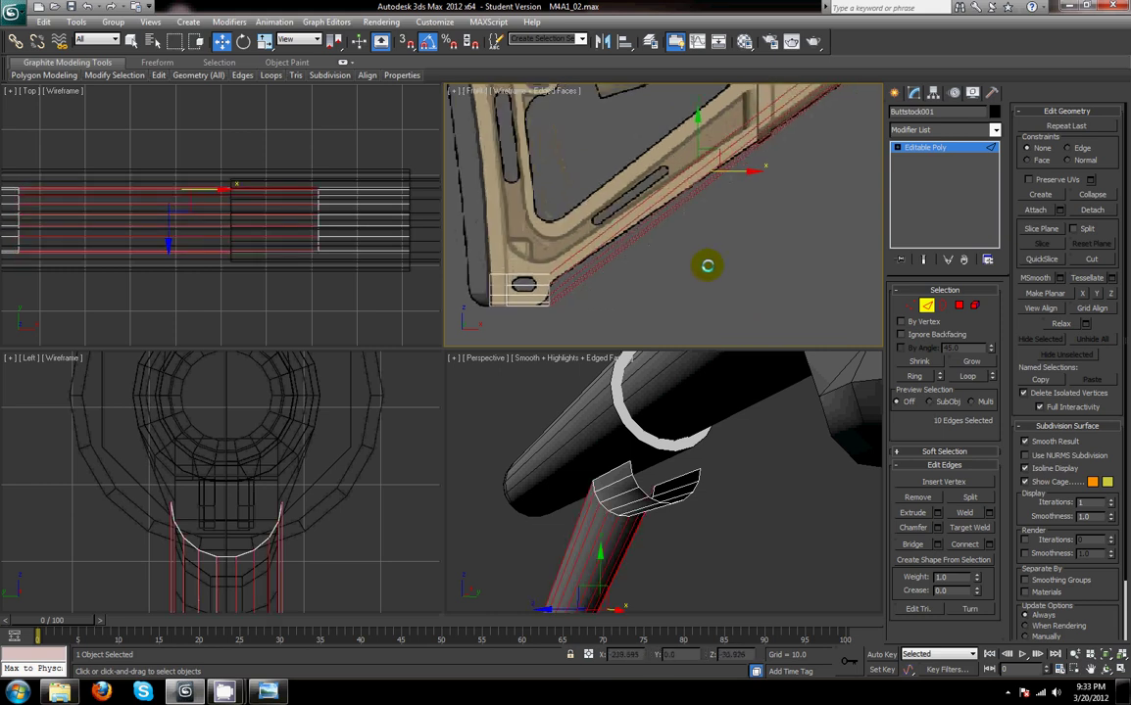
{"action": "left_click", "coordinate": [965, 544]}
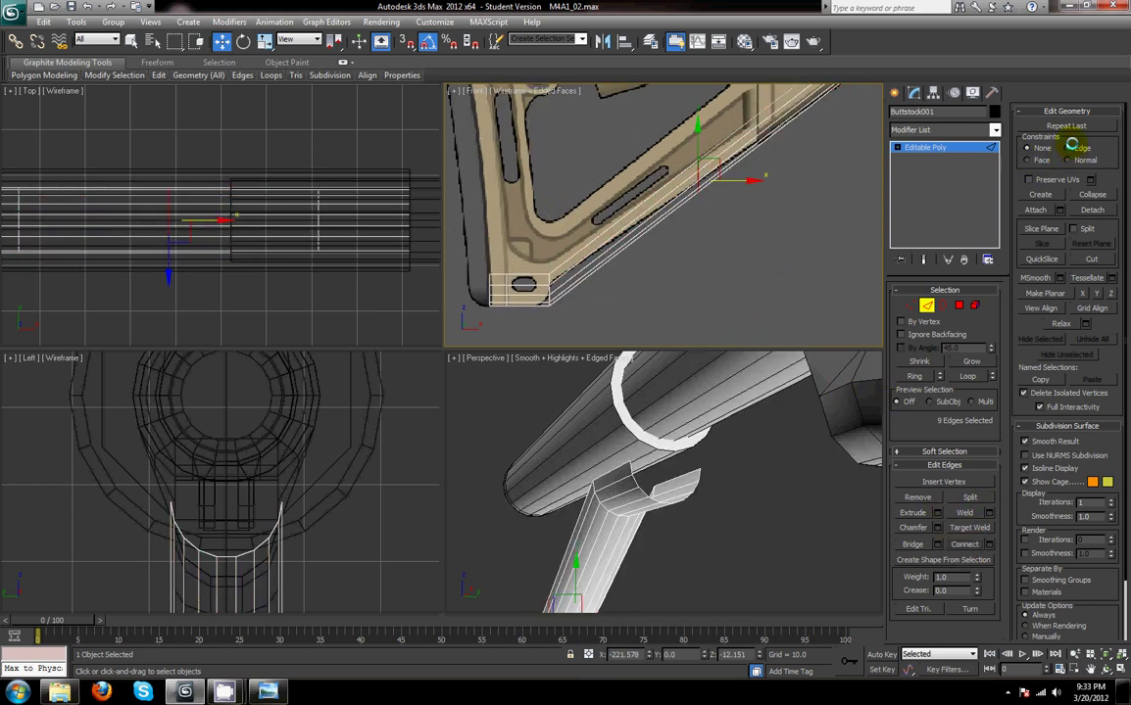
{"action": "left_click_drag", "start_coordinate": [745, 184], "coordinate": [509, 333]}
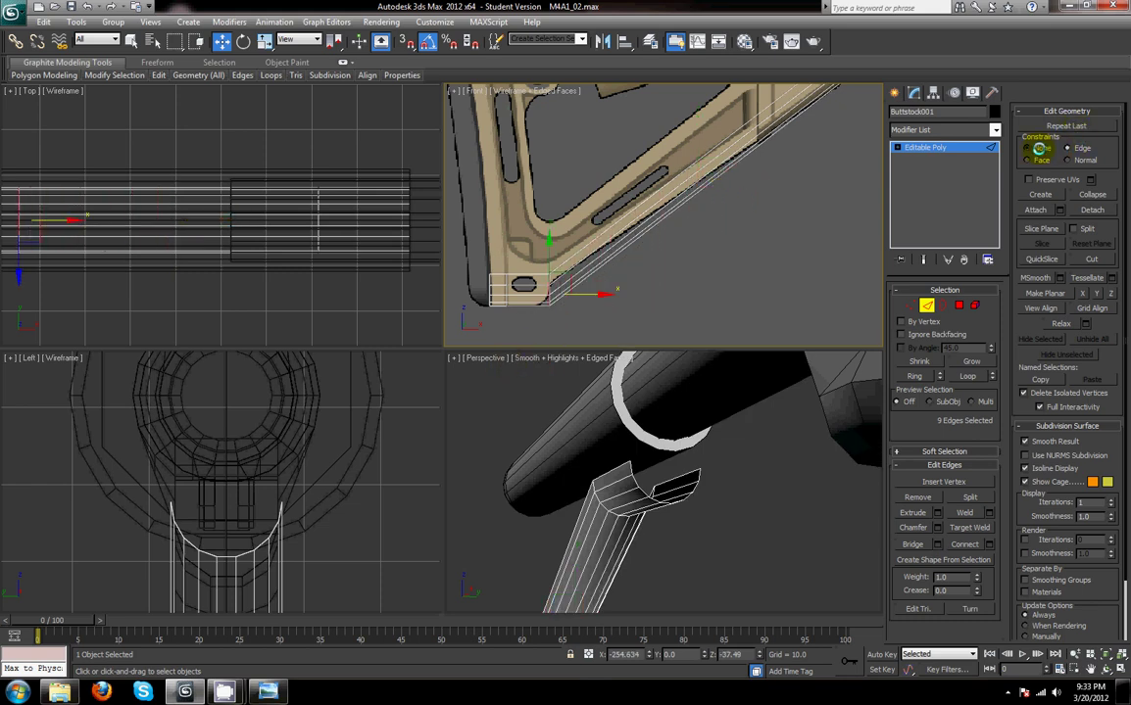
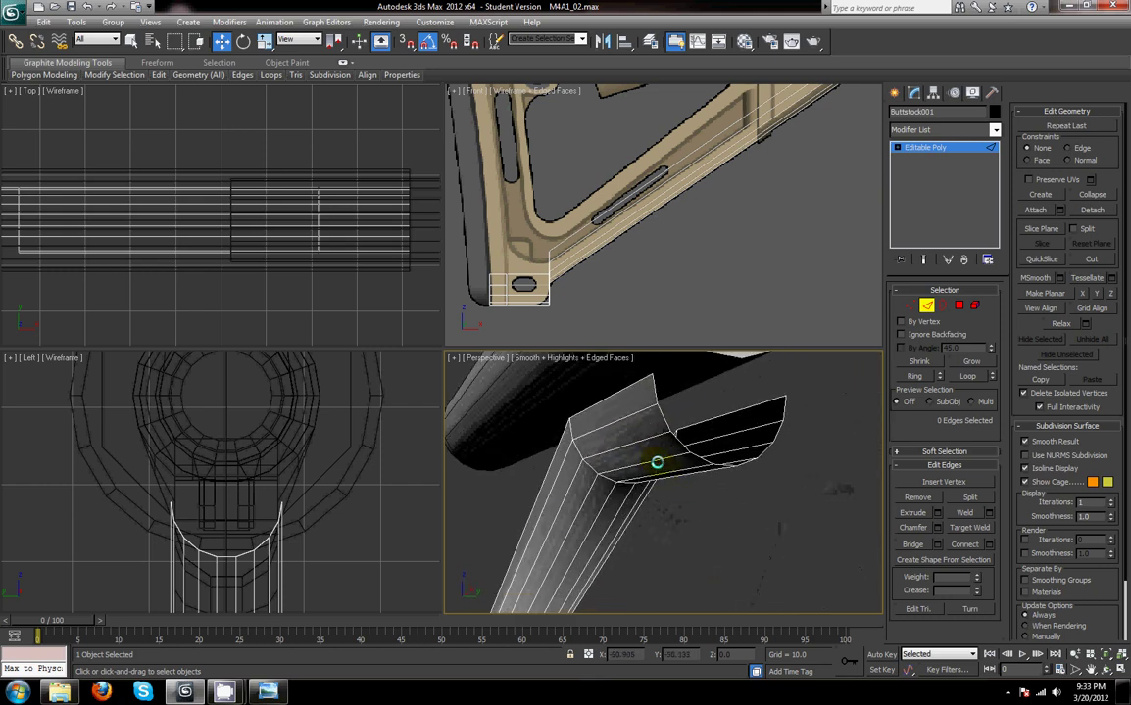
{"action": "left_click", "coordinate": [608, 406]}
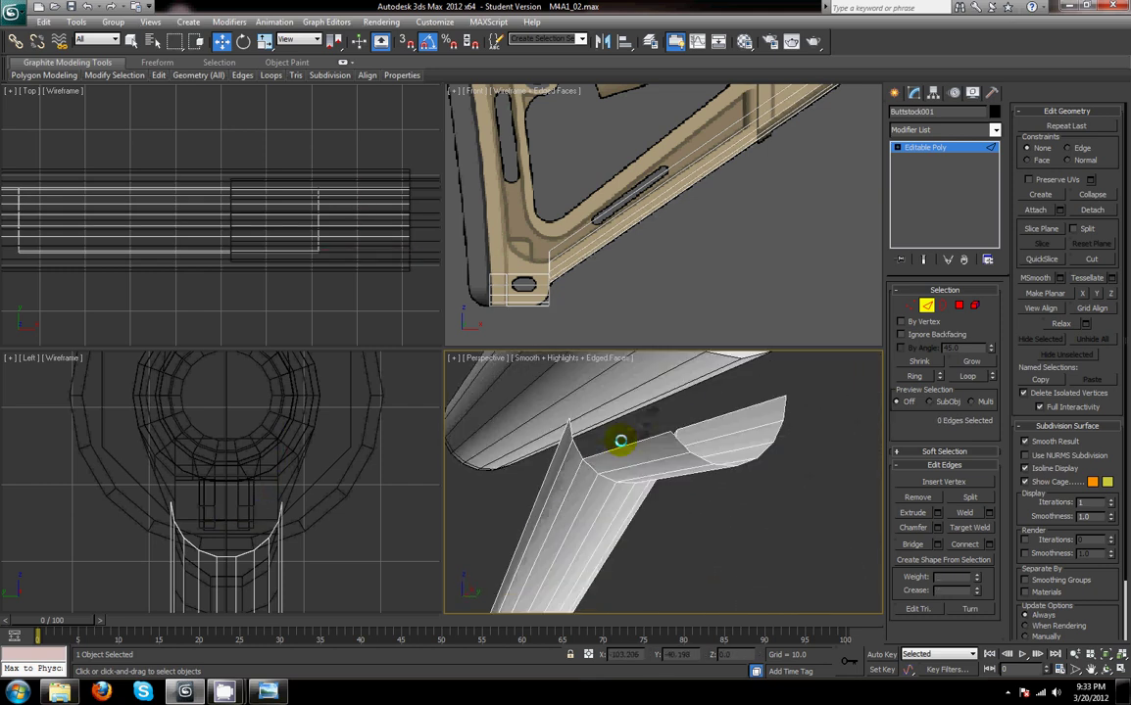
{"action": "left_click", "coordinate": [585, 459]}
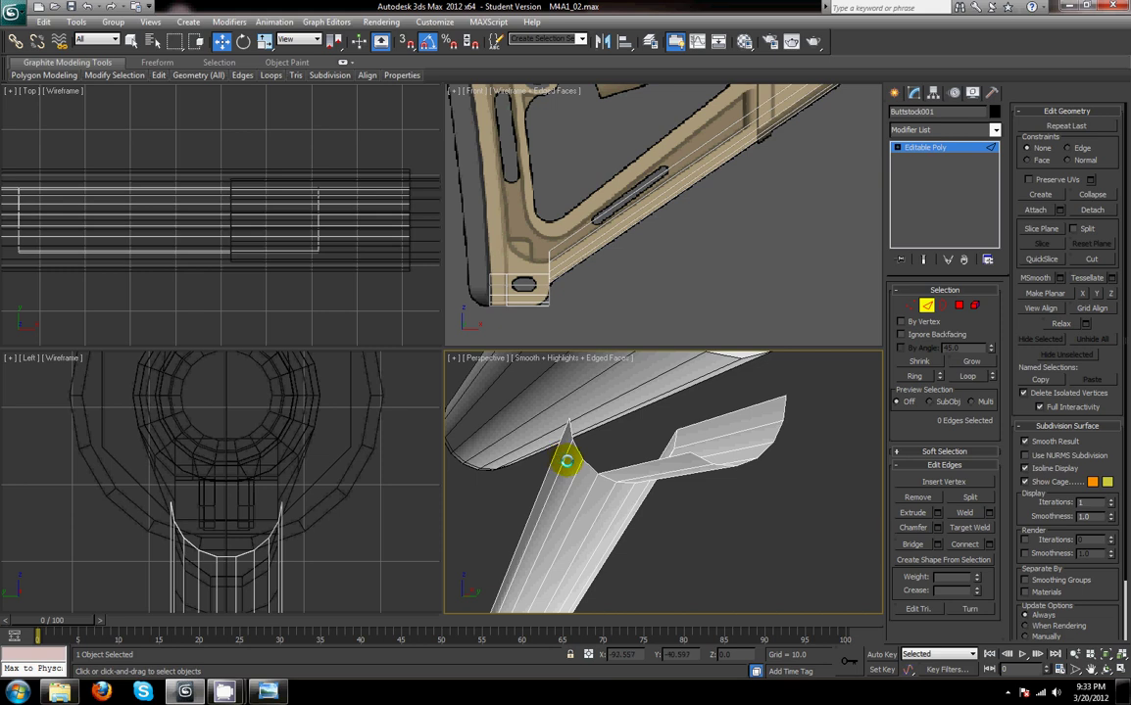
{"action": "key", "text": "ctrl+z"}
{"action": "key", "text": "ctrl+z"}
{"action": "key", "text": "ctrl+z"}
{"action": "key", "text": "ctrl+z"}
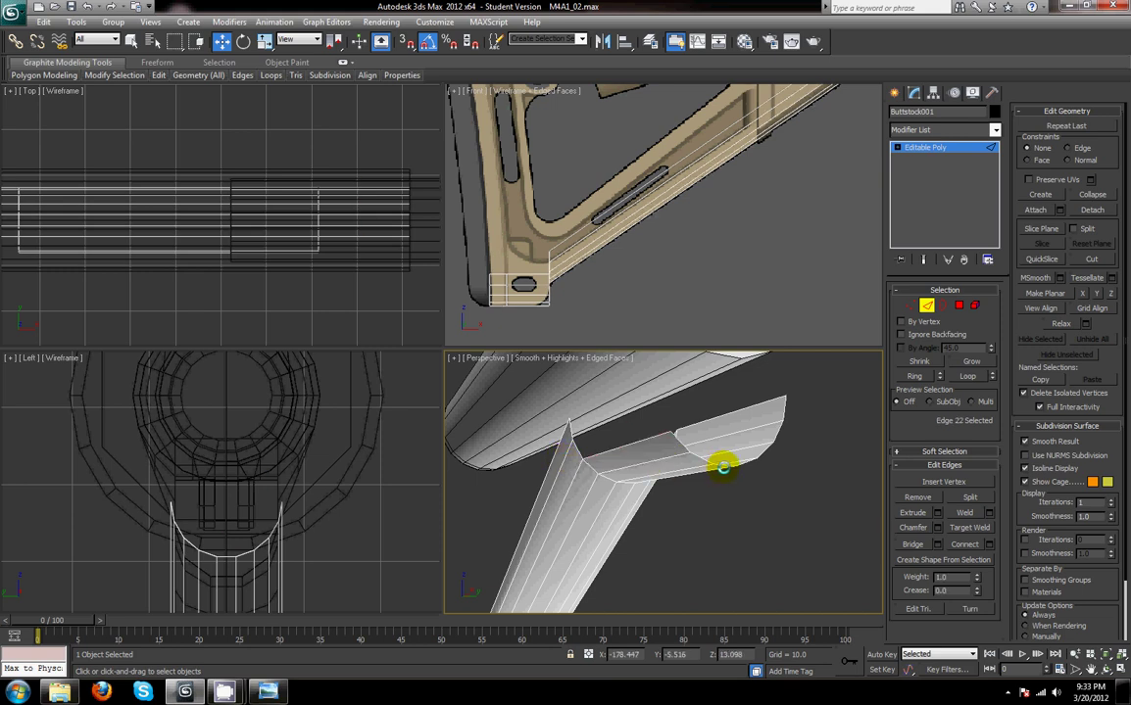
- Connect the edge ring of the lower shell's straight front segment with one loop and move it near the front end, X about -170.5
{"action": "middle_click_drag", "start_coordinate": [707, 464], "coordinate": [755, 471], "text": "alt"}
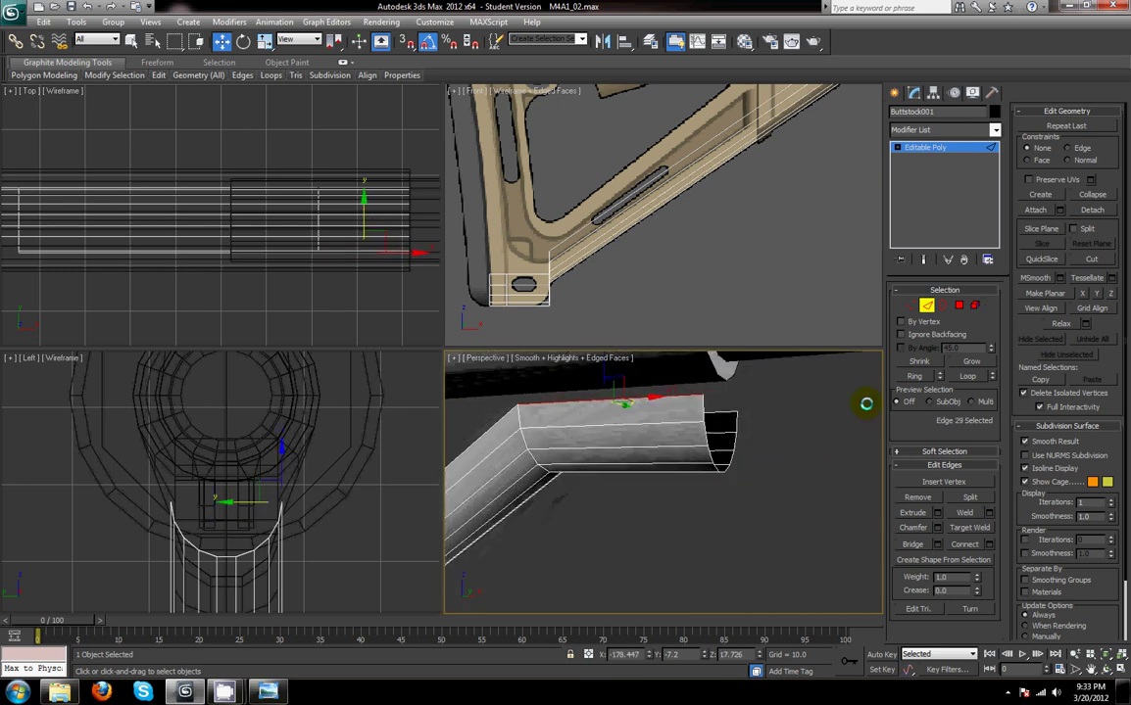
{"action": "left_click", "coordinate": [913, 377]}
{"action": "left_click", "coordinate": [961, 543]}
{"action": "middle_click_drag", "start_coordinate": [770, 223], "coordinate": [557, 280]}
{"action": "scroll", "coordinate": [705, 257], "scroll_direction": "up", "scroll_amount": 4}
{"action": "left_click_drag", "start_coordinate": [686, 238], "coordinate": [758, 254]}
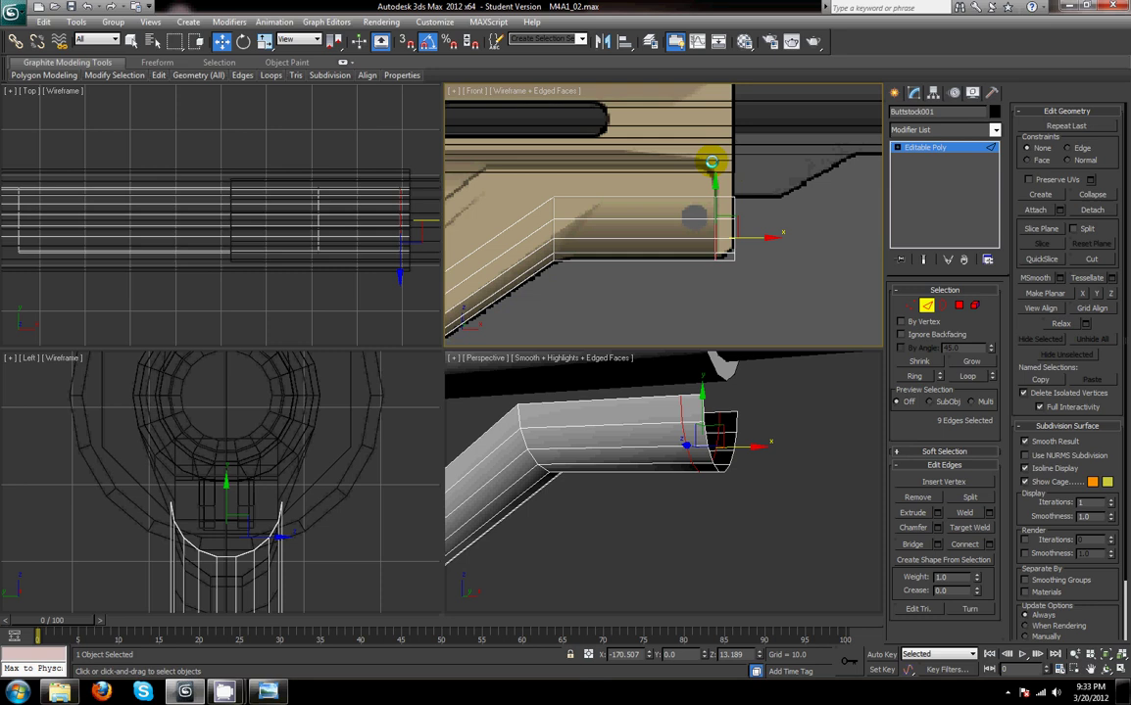
- Delete the upper side faces along one side of the lower shell's front segment and sloped section
{"action": "scroll", "coordinate": [592, 296], "scroll_direction": "down", "scroll_amount": 4}
{"action": "middle_click_drag", "start_coordinate": [595, 295], "coordinate": [700, 273]}
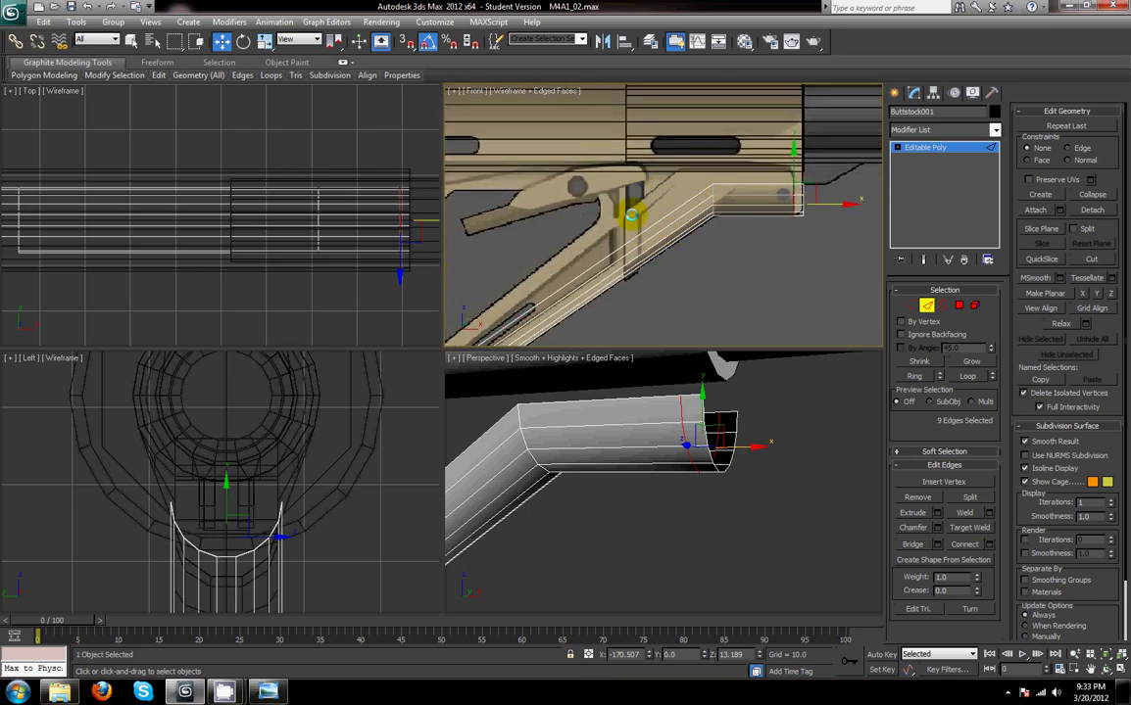
{"action": "scroll", "coordinate": [775, 181], "scroll_direction": "up", "scroll_amount": 2}
{"action": "middle_click_drag", "start_coordinate": [784, 181], "coordinate": [661, 192]}
{"action": "scroll", "coordinate": [721, 172], "scroll_direction": "down", "scroll_amount": 4}
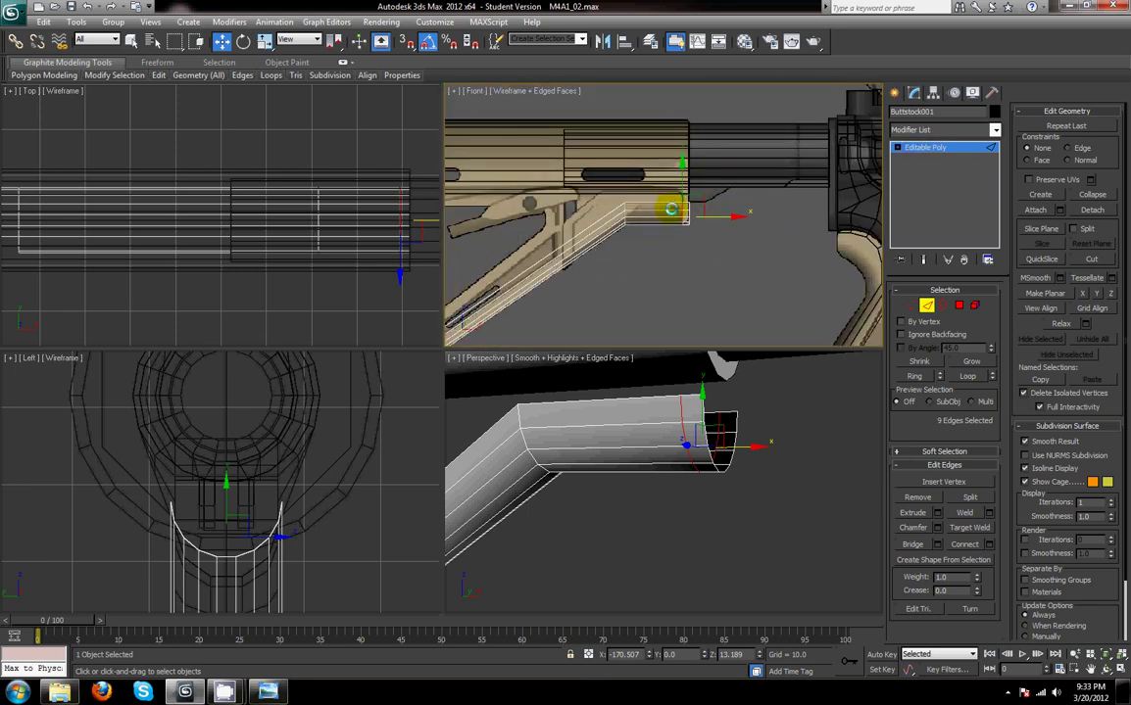
{"action": "key", "text": "z"}
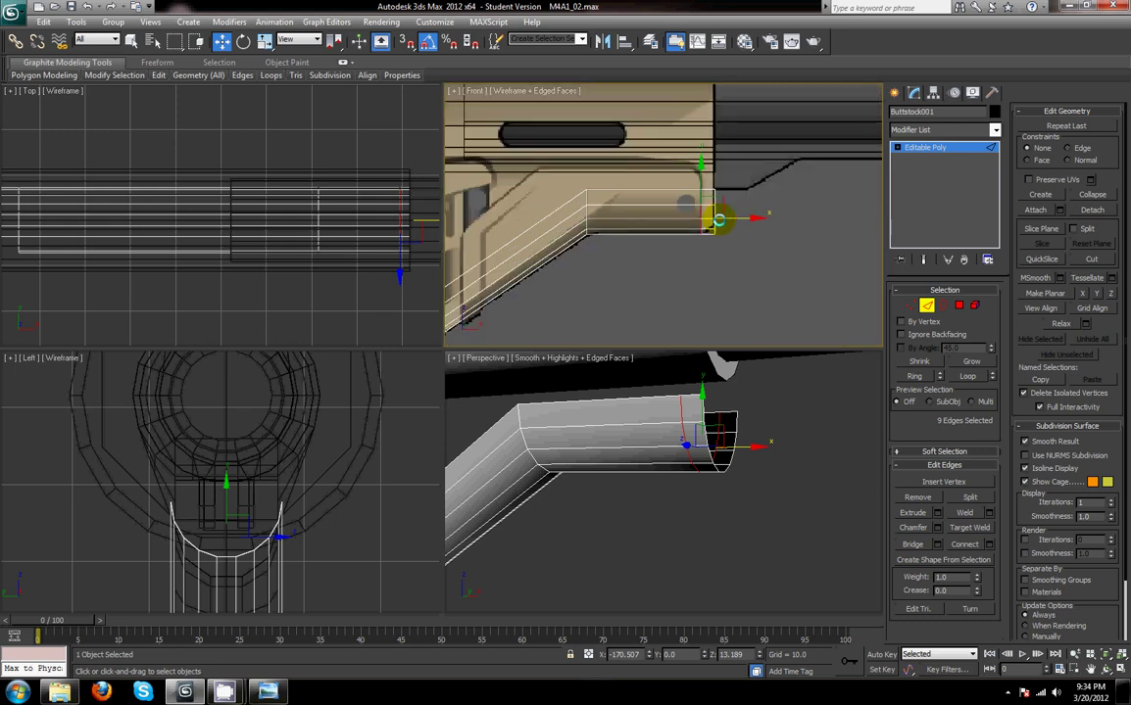
{"action": "middle_click_drag", "start_coordinate": [706, 283], "coordinate": [840, 269]}
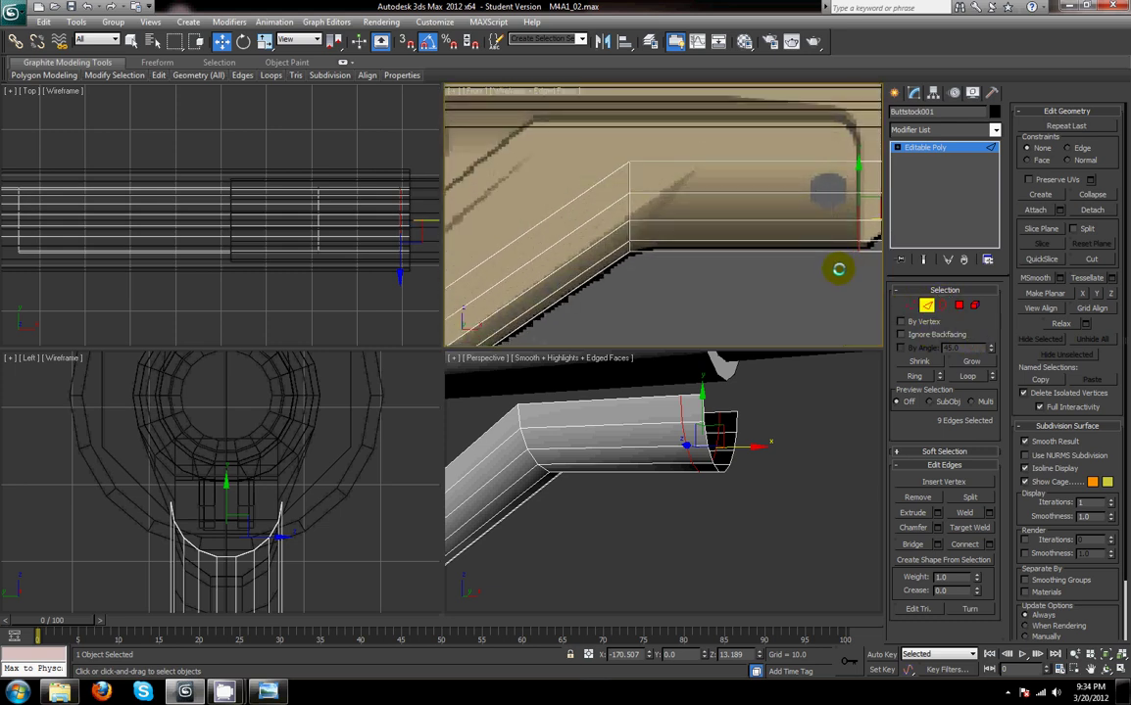
{"action": "left_click", "coordinate": [716, 163]}
{"action": "key", "text": "Delete"}
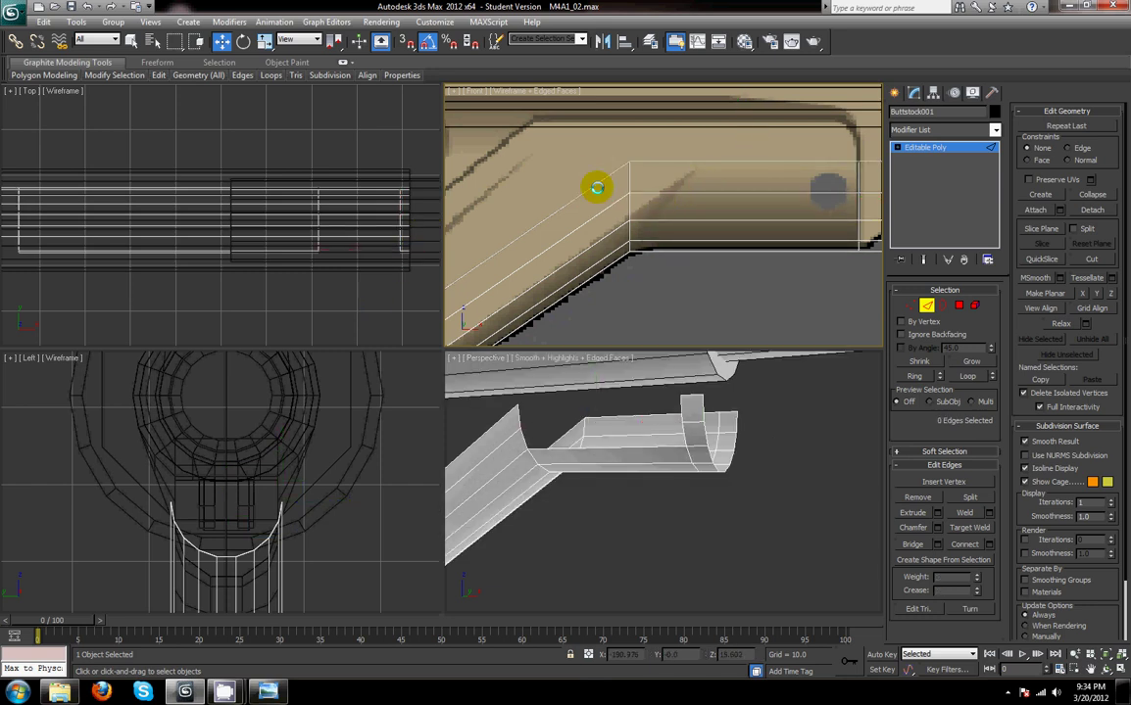
{"action": "left_click", "coordinate": [593, 187]}
{"action": "left_click", "coordinate": [591, 219], "text": "ctrl"}
{"action": "scroll", "coordinate": [618, 298], "scroll_direction": "down", "scroll_amount": 5}
{"action": "middle_click_drag", "start_coordinate": [619, 298], "coordinate": [667, 241]}
{"action": "middle_click_drag", "start_coordinate": [570, 496], "coordinate": [690, 431], "text": "alt"}
{"action": "scroll", "coordinate": [627, 453], "scroll_direction": "down", "scroll_amount": 6}
{"action": "left_click", "coordinate": [651, 464]}
{"action": "left_click", "coordinate": [634, 478]}
- Connect the ring of edges across the lower shell's underside to add a lengthwise centre loop
{"action": "middle_click_drag", "start_coordinate": [757, 388], "coordinate": [734, 483]}
{"action": "left_click", "coordinate": [694, 447]}
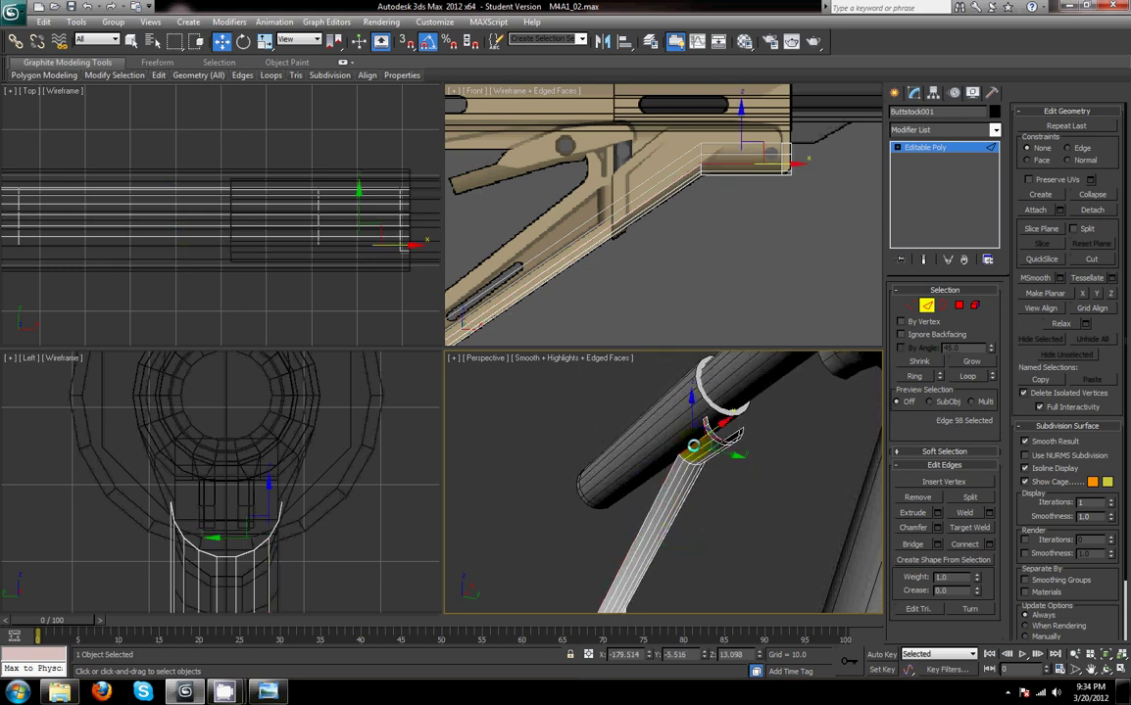
{"action": "left_click", "coordinate": [674, 480]}
{"action": "left_click", "coordinate": [782, 468]}
{"action": "middle_click_drag", "start_coordinate": [783, 467], "coordinate": [767, 256], "text": "alt"}
{"action": "middle_click_drag", "start_coordinate": [750, 477], "coordinate": [745, 556], "text": "alt"}
{"action": "left_click", "coordinate": [716, 511]}
{"action": "scroll", "coordinate": [756, 438], "scroll_direction": "down", "scroll_amount": 4}
{"action": "middle_click_drag", "start_coordinate": [756, 438], "coordinate": [754, 542]}
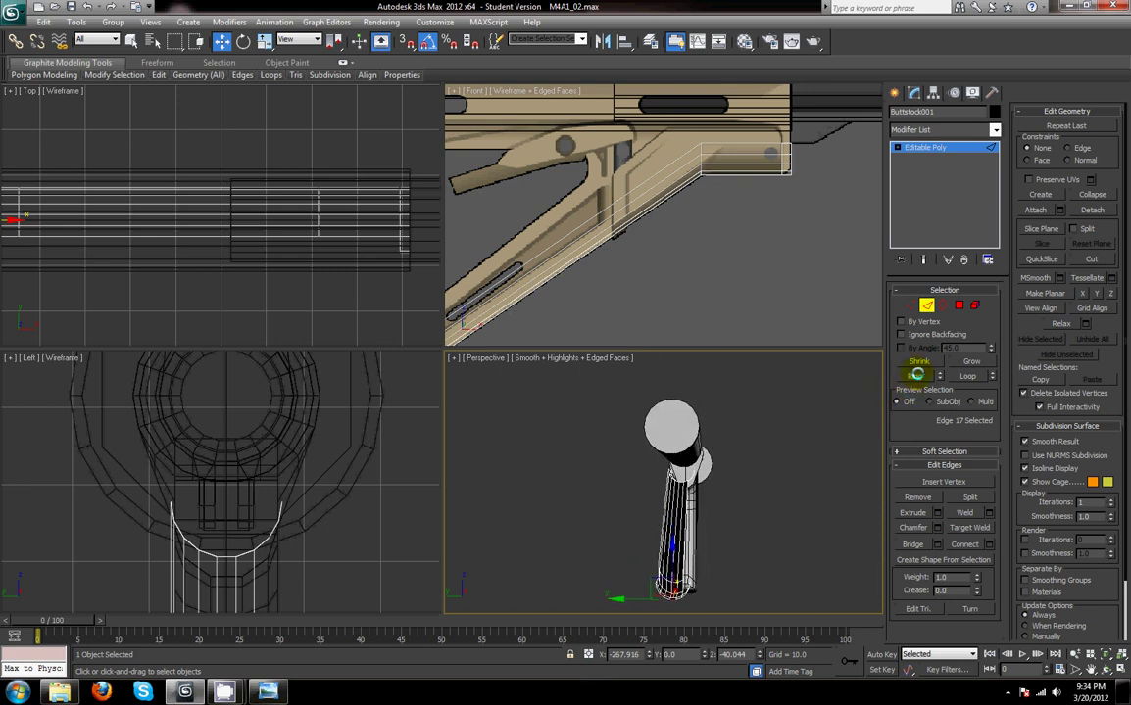
{"action": "left_click", "coordinate": [912, 377]}
{"action": "left_click", "coordinate": [964, 544]}
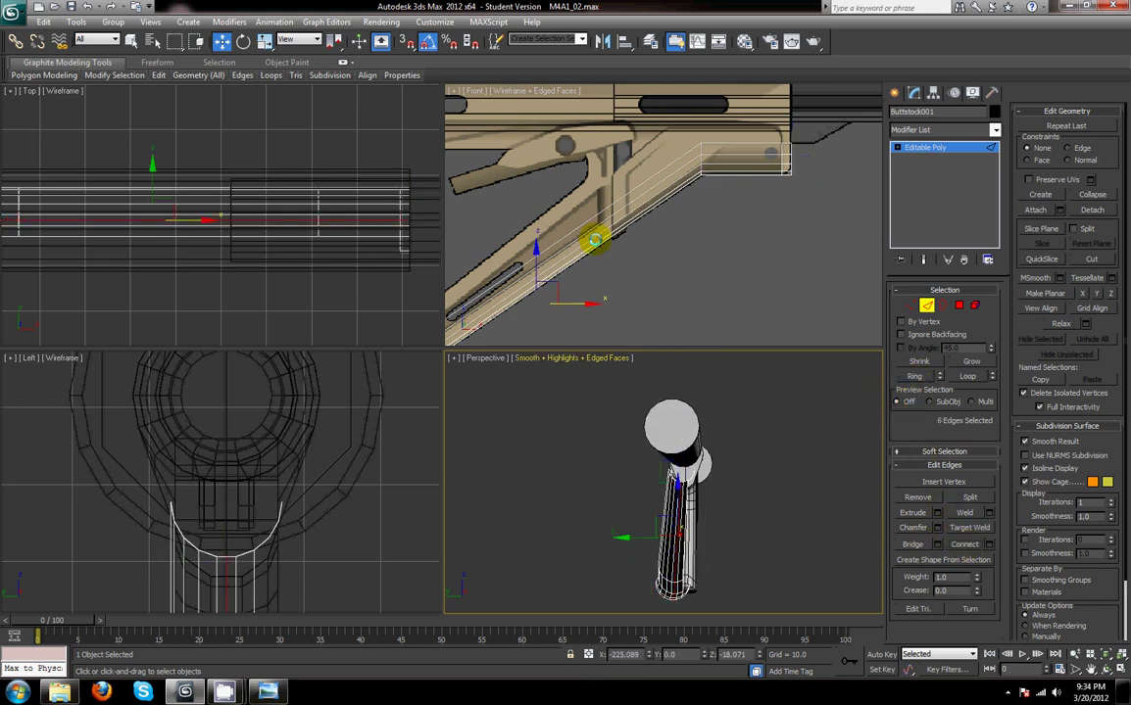
- Delete one lengthwise half of the lower shell up to its centre loop and deselect the object
{"action": "scroll", "coordinate": [164, 241], "scroll_direction": "down", "scroll_amount": 4}
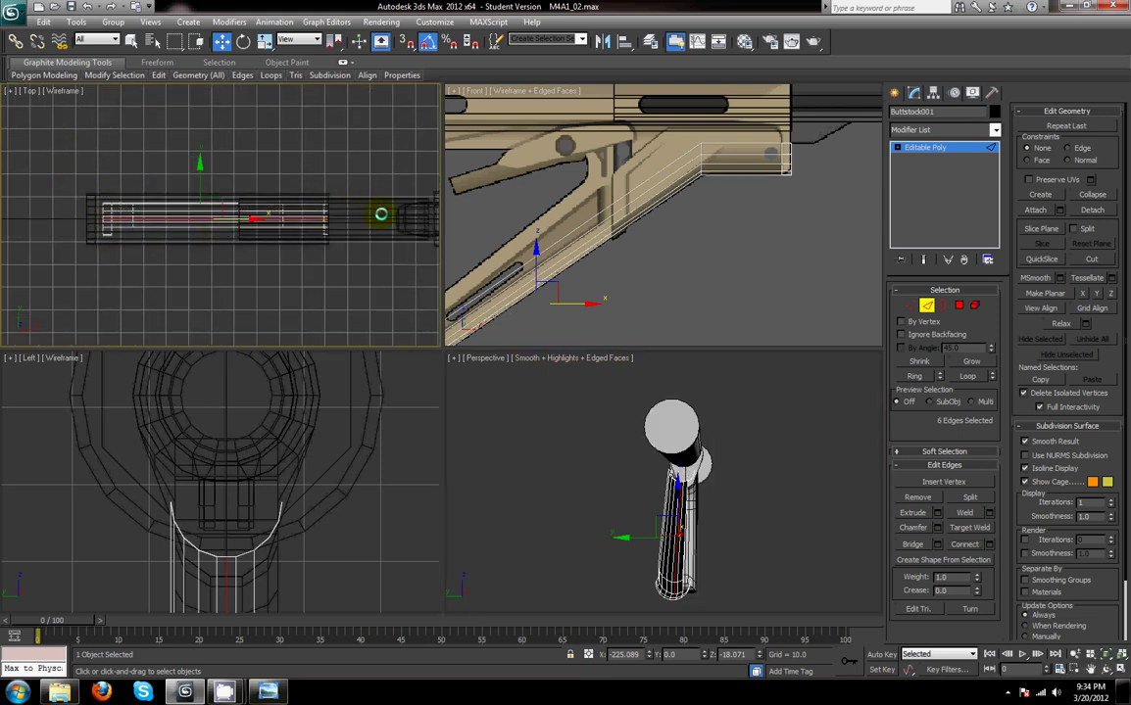
{"action": "left_click", "coordinate": [273, 257]}
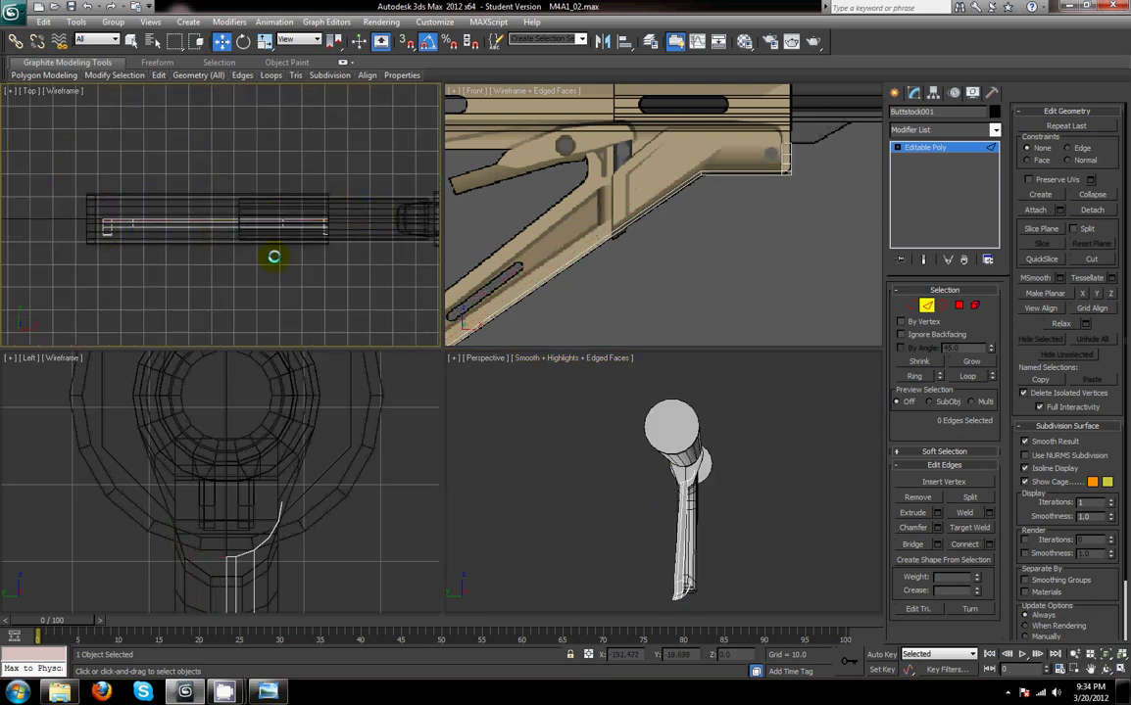
{"action": "left_click", "coordinate": [926, 305]}
{"action": "left_click", "coordinate": [780, 477]}
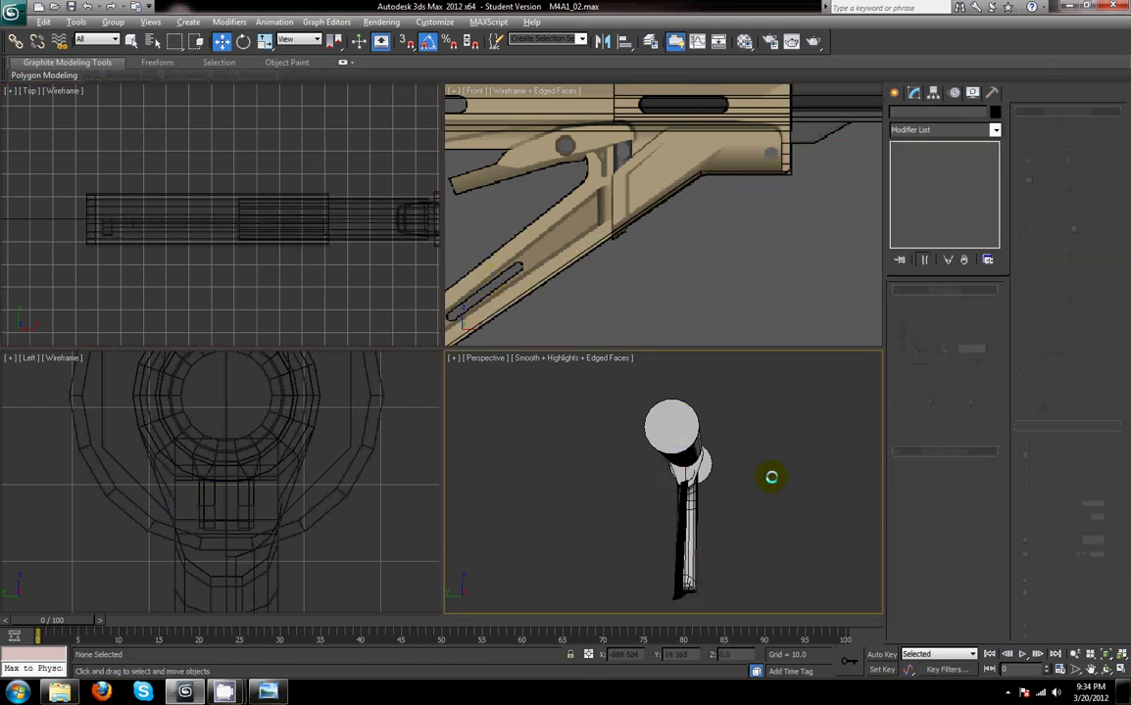
- Delete the lower-half polygons of the upper Buttstock cylinder, leaving its open top shell
{"action": "middle_click_drag", "start_coordinate": [780, 477], "coordinate": [694, 482], "text": "alt"}
{"action": "left_click", "coordinate": [655, 438]}
{"action": "left_click", "coordinate": [911, 231]}
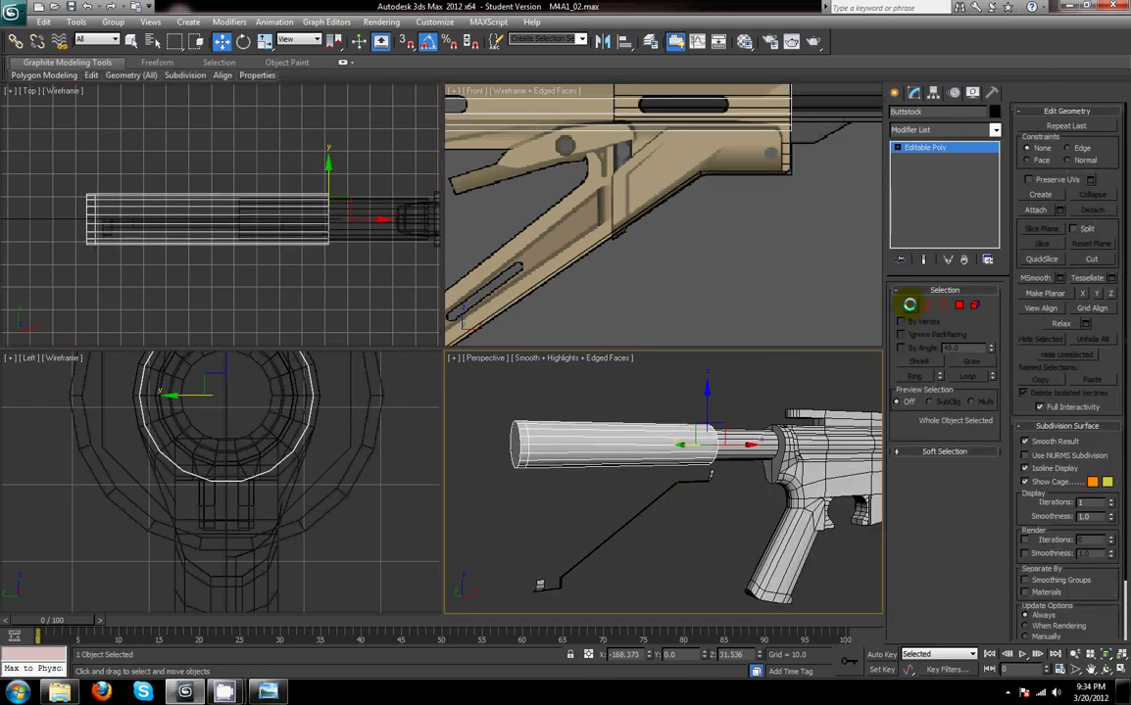
{"action": "left_click", "coordinate": [1035, 210]}
{"action": "left_click", "coordinate": [1035, 209]}
{"action": "left_click", "coordinate": [956, 305]}
{"action": "middle_click_drag", "start_coordinate": [717, 194], "coordinate": [775, 252]}
{"action": "scroll", "coordinate": [775, 252], "scroll_direction": "down", "scroll_amount": 2}
{"action": "scroll", "coordinate": [744, 272], "scroll_direction": "down", "scroll_amount": 2}
{"action": "left_click_drag", "start_coordinate": [791, 266], "coordinate": [479, 189]}
{"action": "key", "text": "Delete"}
{"action": "left_click", "coordinate": [959, 305]}
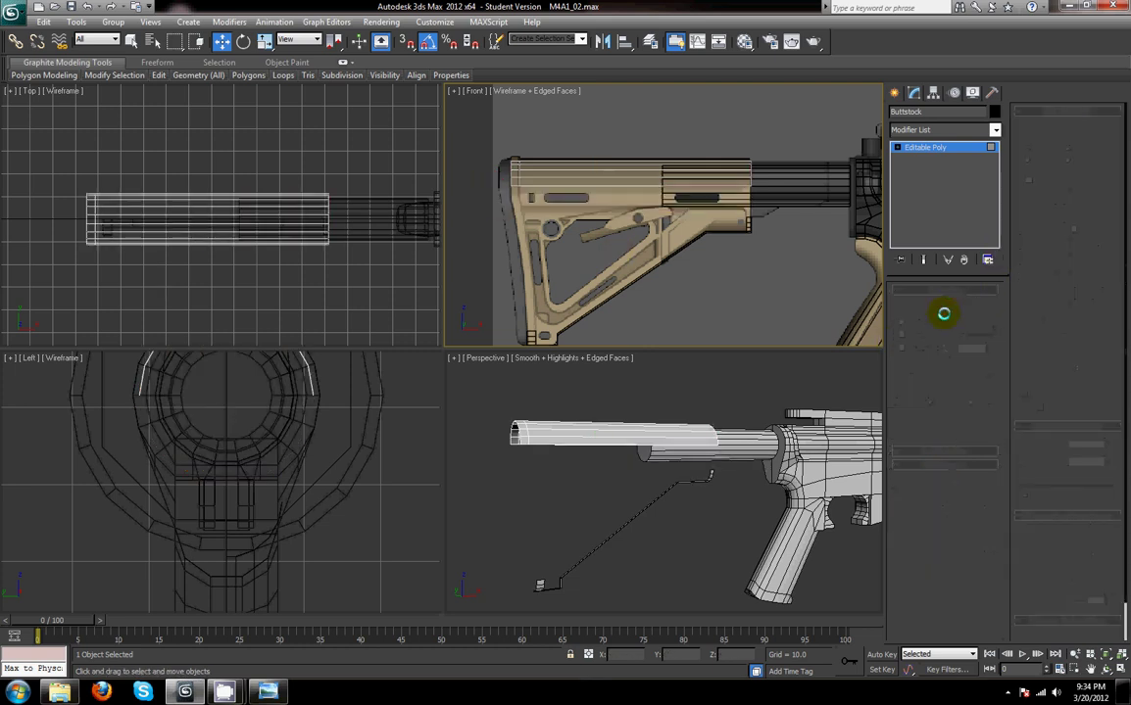
- Attach the lower halved shell to the upper Buttstock object
{"action": "left_click", "coordinate": [1037, 209]}
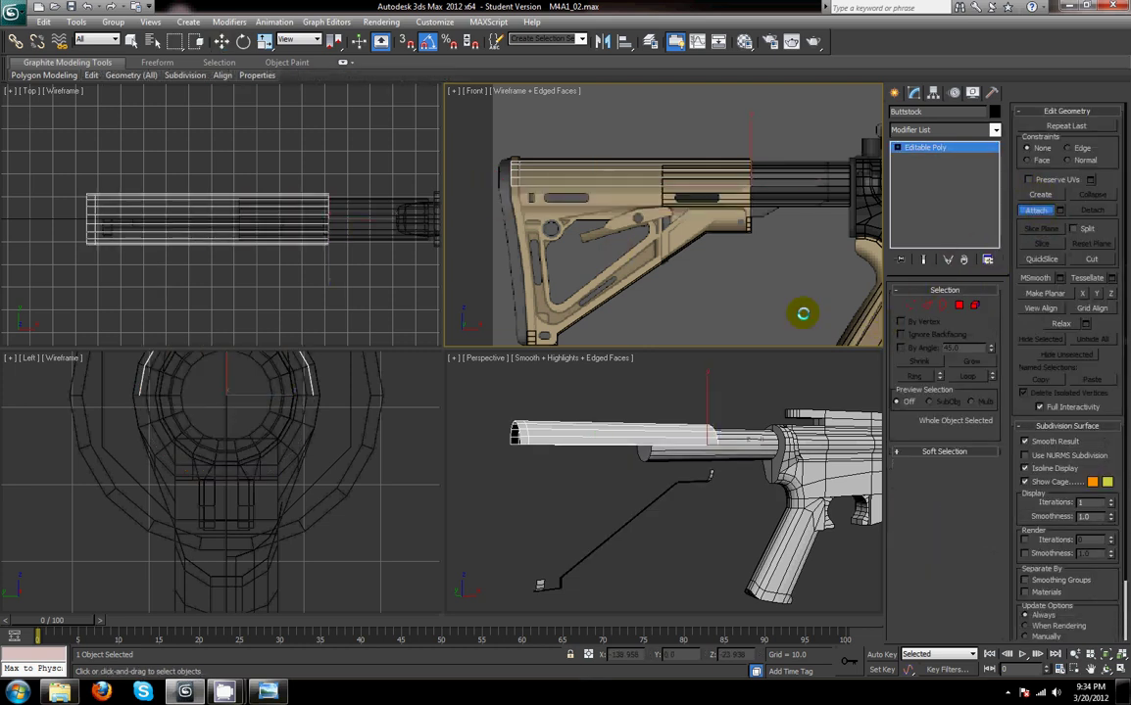
{"action": "left_click", "coordinate": [752, 234]}
{"action": "left_click", "coordinate": [1031, 213]}
{"action": "left_click", "coordinate": [984, 147]}
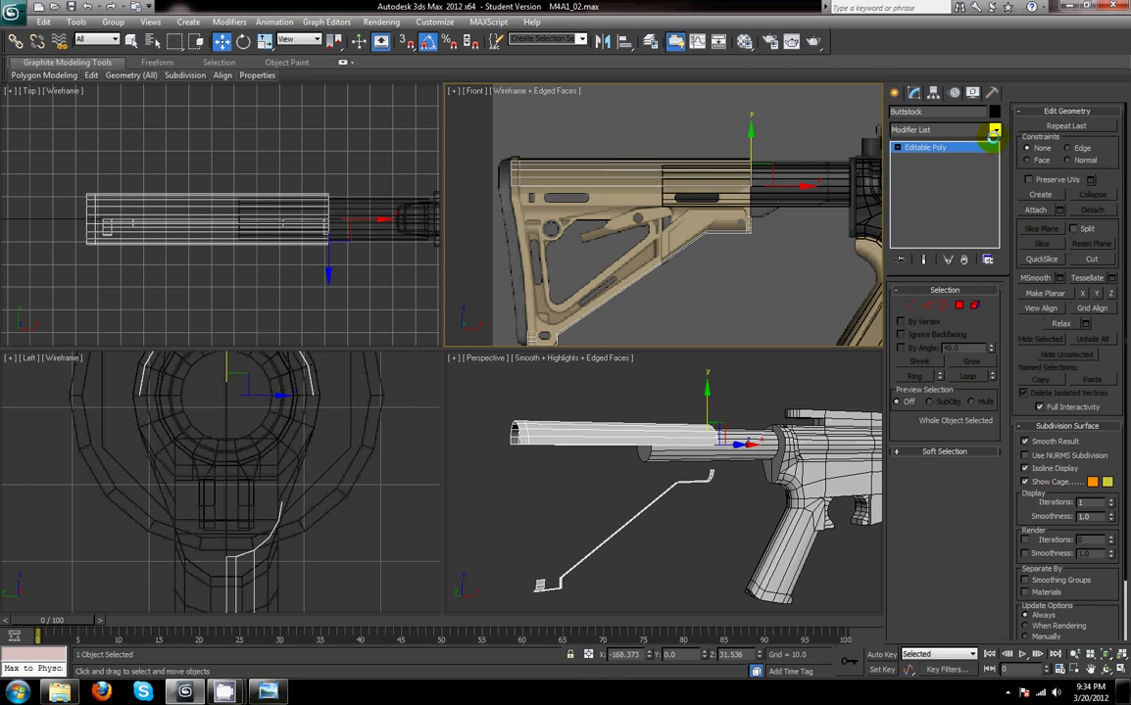
- Connect the ring of edges across the upper Buttstock shell's top with a lengthwise centre loop
{"action": "left_click", "coordinate": [926, 306]}
{"action": "left_click", "coordinate": [85, 218]}
{"action": "left_click", "coordinate": [921, 375]}
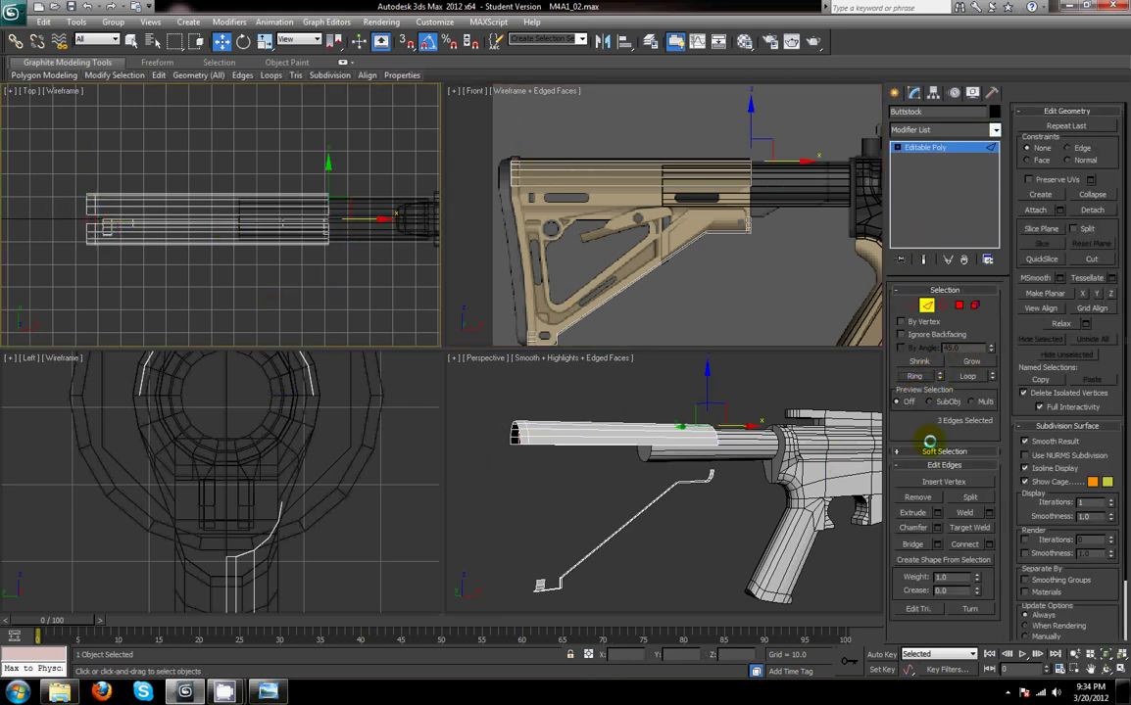
{"action": "left_click", "coordinate": [963, 543]}
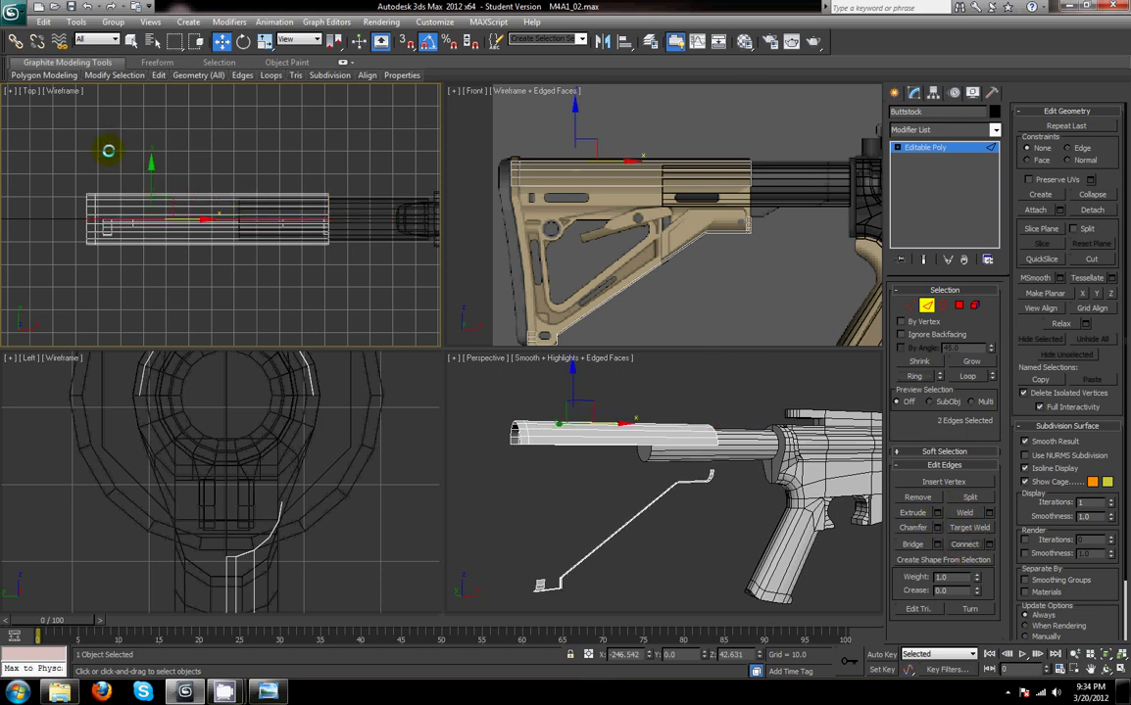
- Delete one lengthwise half of the upper Buttstock shell up to its centre loop
{"action": "left_click_drag", "start_coordinate": [76, 155], "coordinate": [351, 216]}
{"action": "key", "text": "Delete"}
{"action": "left_click", "coordinate": [921, 308]}
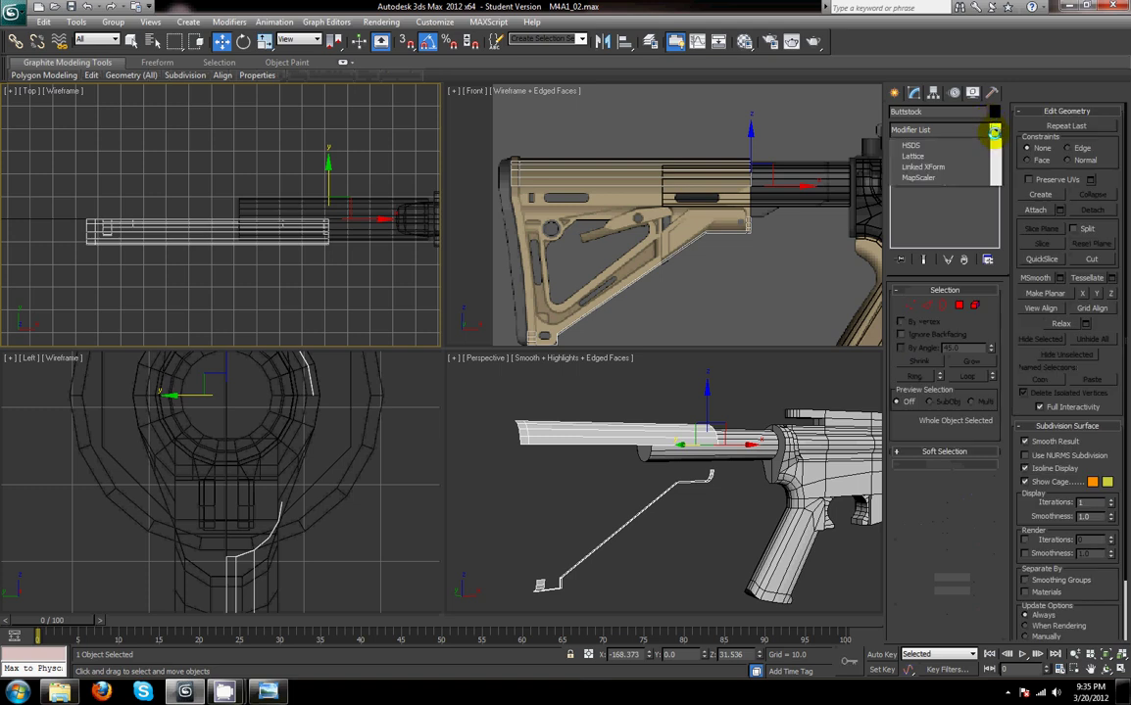
- Apply a Symmetry modifier with mirror axis X to the Buttstock and return to its Editable Poly level
{"action": "left_click", "coordinate": [995, 130]}
{"action": "left_click_drag", "start_coordinate": [997, 176], "coordinate": [993, 530]}
{"action": "left_click", "coordinate": [940, 466]}
{"action": "middle_click_drag", "start_coordinate": [735, 518], "coordinate": [777, 227], "text": "alt"}
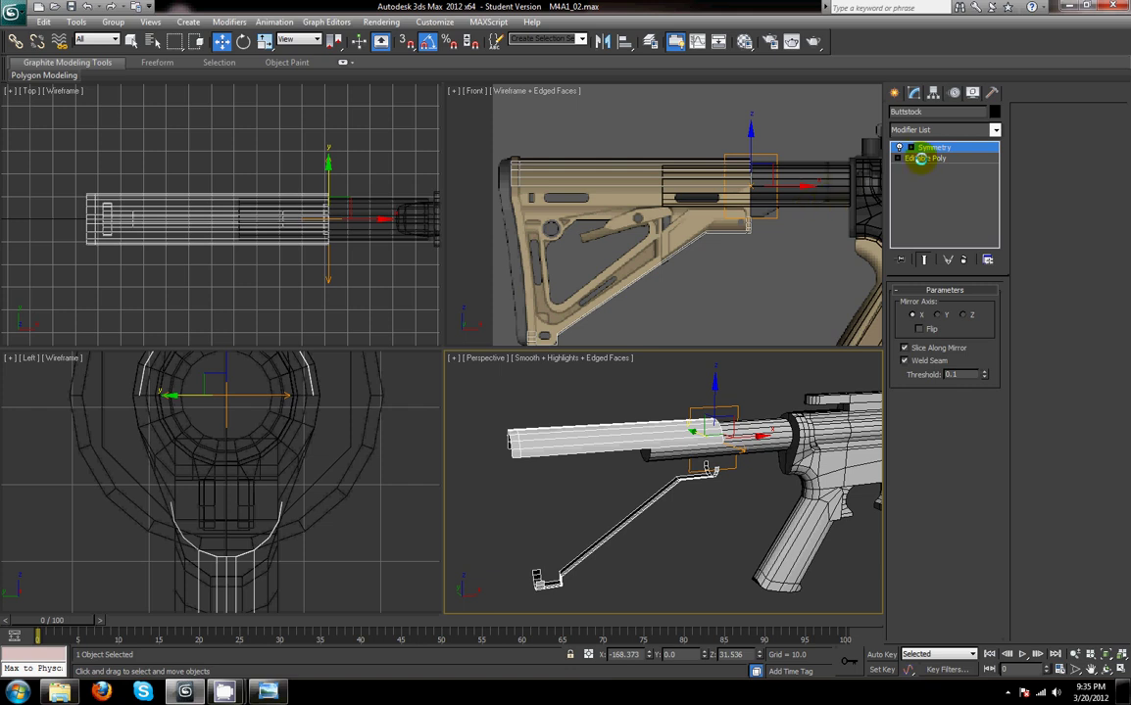
{"action": "left_click", "coordinate": [922, 157], "text": "ctrl"}
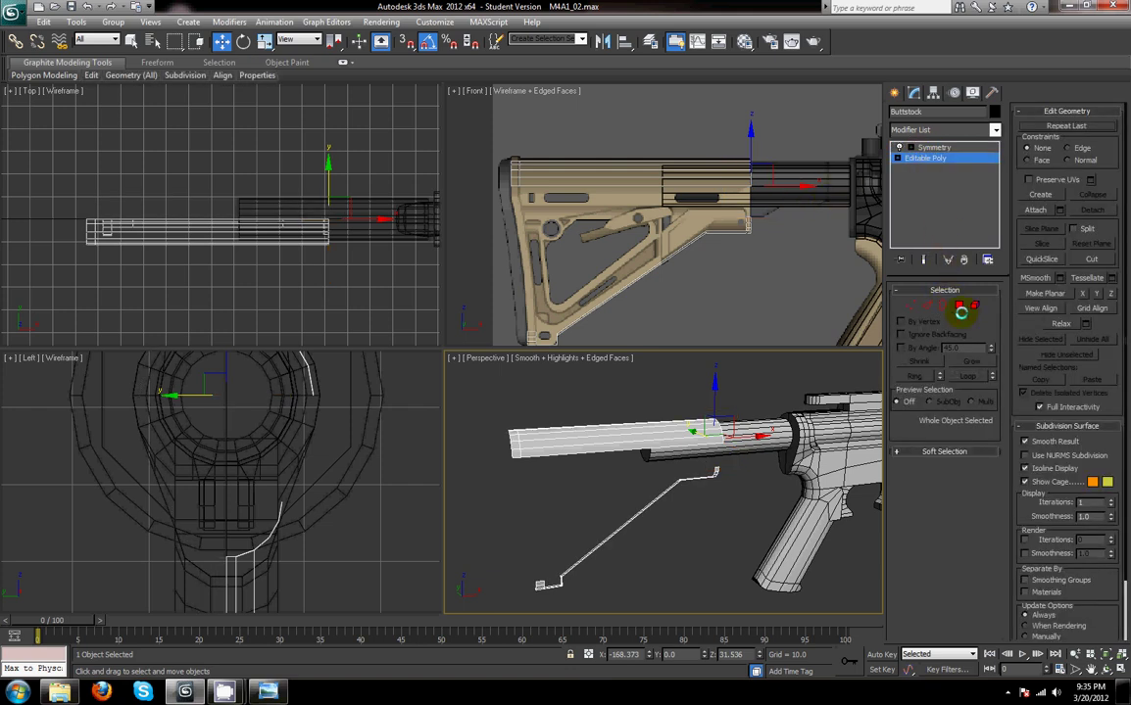
- Connect the upper shell's lengthwise edges with a cross loop and slide it to the front end, matching the lower shell's front loop
{"action": "scroll", "coordinate": [775, 250], "scroll_direction": "up", "scroll_amount": 5}
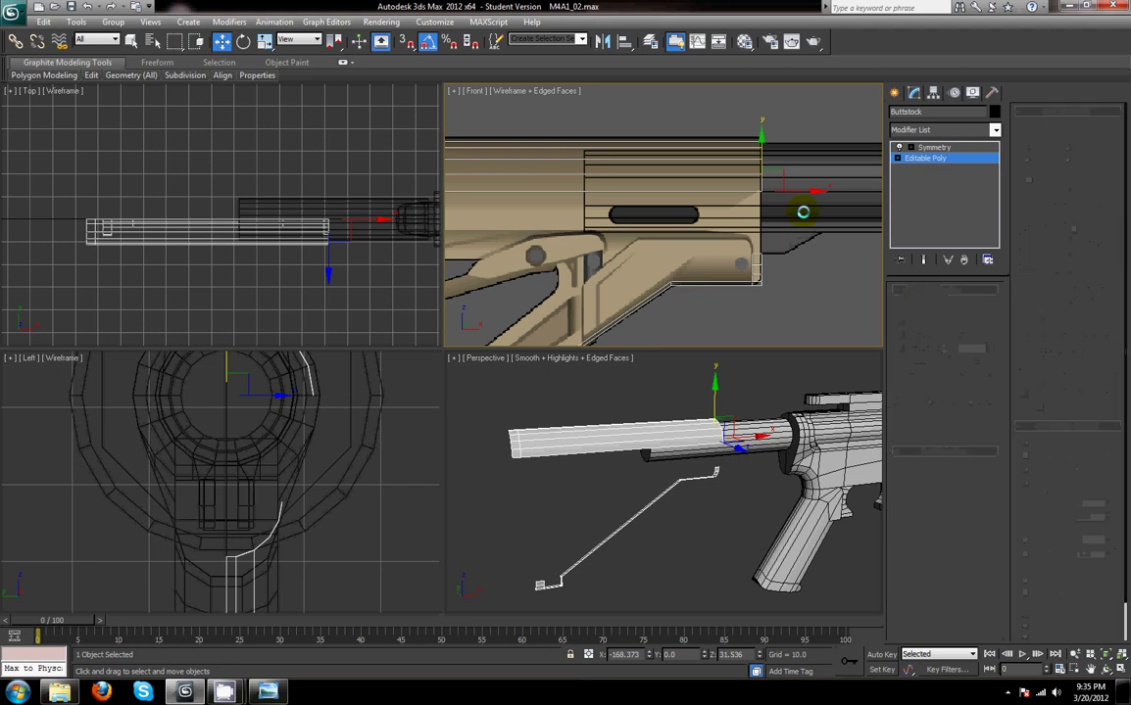
{"action": "left_click", "coordinate": [923, 304]}
{"action": "left_click", "coordinate": [968, 543]}
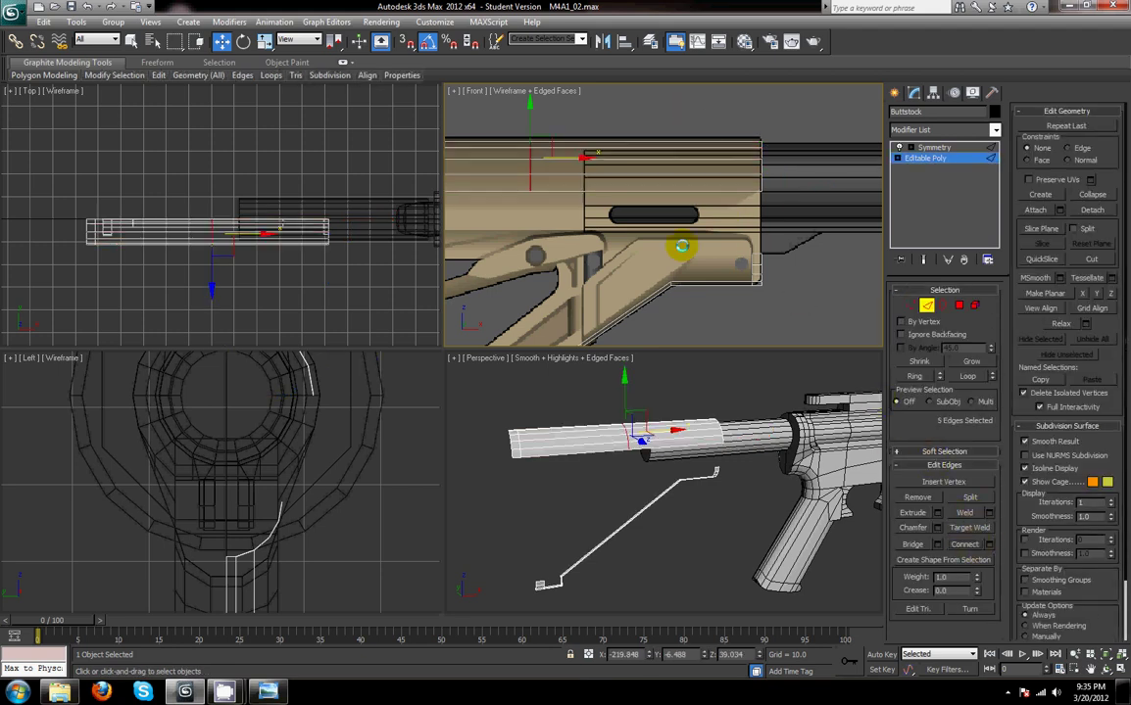
{"action": "left_click_drag", "start_coordinate": [580, 157], "coordinate": [801, 187]}
{"action": "left_click", "coordinate": [745, 271]}
{"action": "left_click", "coordinate": [968, 370]}
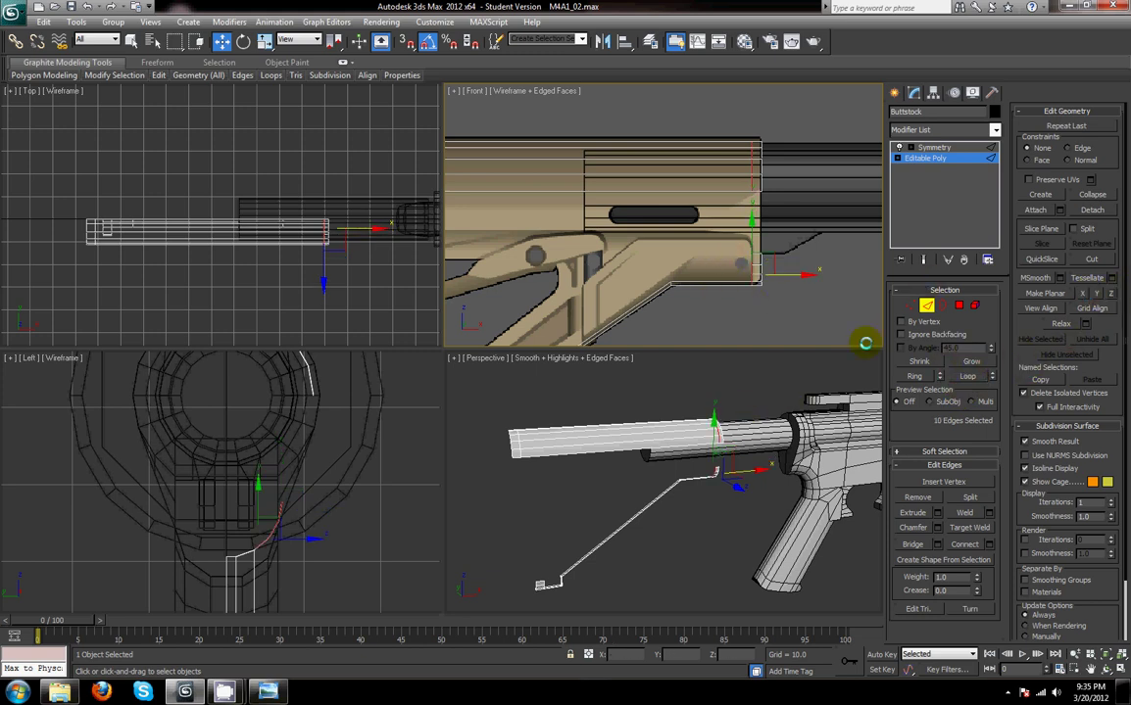
{"action": "middle_click_drag", "start_coordinate": [835, 275], "coordinate": [801, 271]}
{"action": "middle_click_drag", "start_coordinate": [714, 309], "coordinate": [762, 284]}
{"action": "scroll", "coordinate": [691, 303], "scroll_direction": "down", "scroll_amount": 3}
{"action": "left_click", "coordinate": [694, 212]}
{"action": "left_click", "coordinate": [695, 218], "text": "ctrl"}
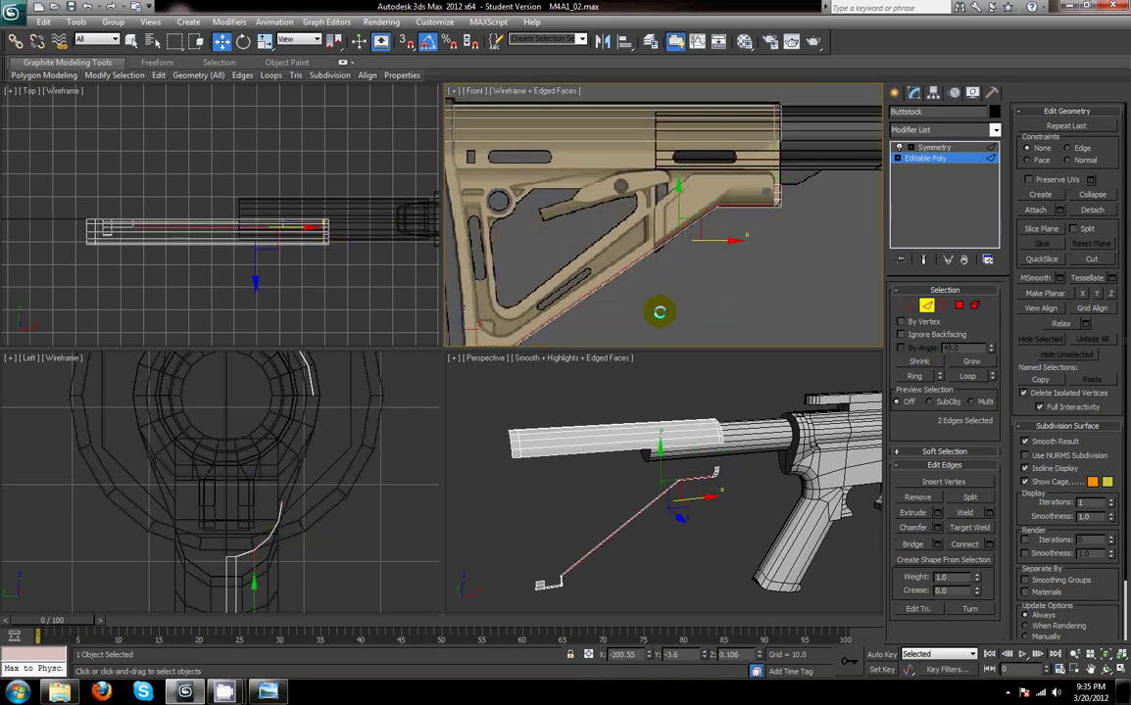
- Extrude the inner side edge of the lower shell's rear foot upward into a new polygon
{"action": "middle_click_drag", "start_coordinate": [669, 308], "coordinate": [740, 229]}
{"action": "left_click", "coordinate": [576, 282]}
{"action": "left_click", "coordinate": [579, 281]}
{"action": "key", "text": "z"}
{"action": "scroll", "coordinate": [698, 479], "scroll_direction": "down", "scroll_amount": 3}
{"action": "middle_click_drag", "start_coordinate": [725, 465], "coordinate": [645, 494], "text": "alt"}
{"action": "left_click", "coordinate": [633, 512]}
{"action": "left_click_drag", "start_coordinate": [598, 464], "coordinate": [600, 403], "text": "shift"}
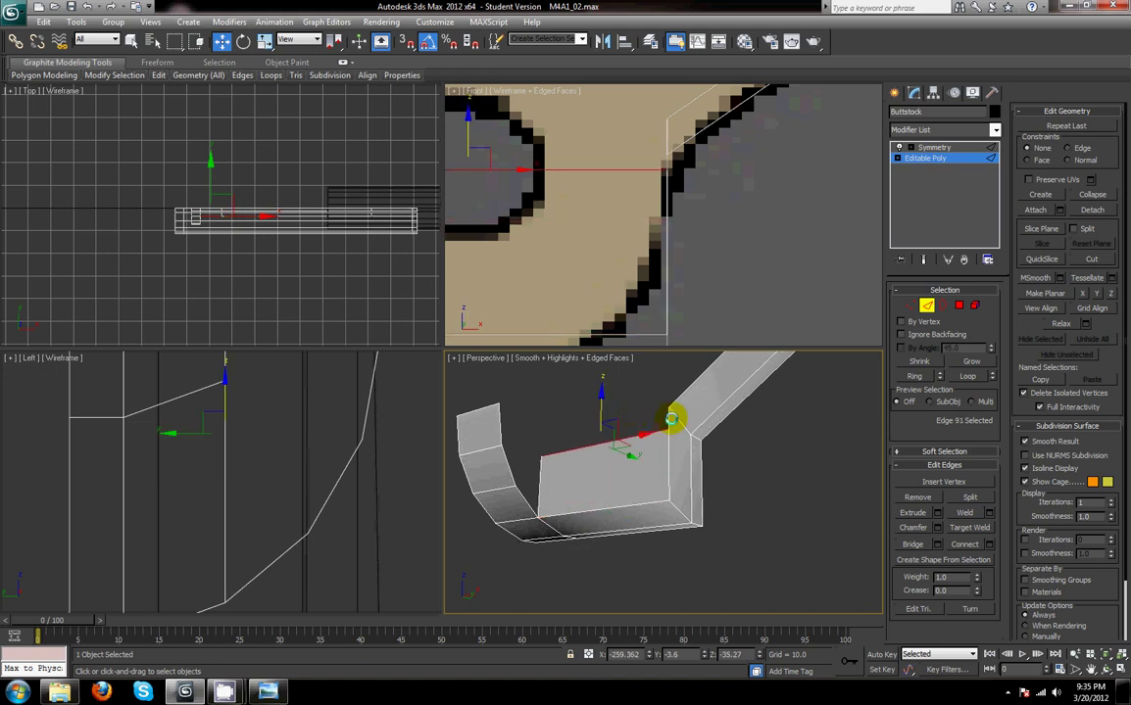
- Target-weld the new foot polygon's front top corner to the sloped strip's corner vertex and level its rear top corner with it
{"action": "left_click", "coordinate": [902, 303]}
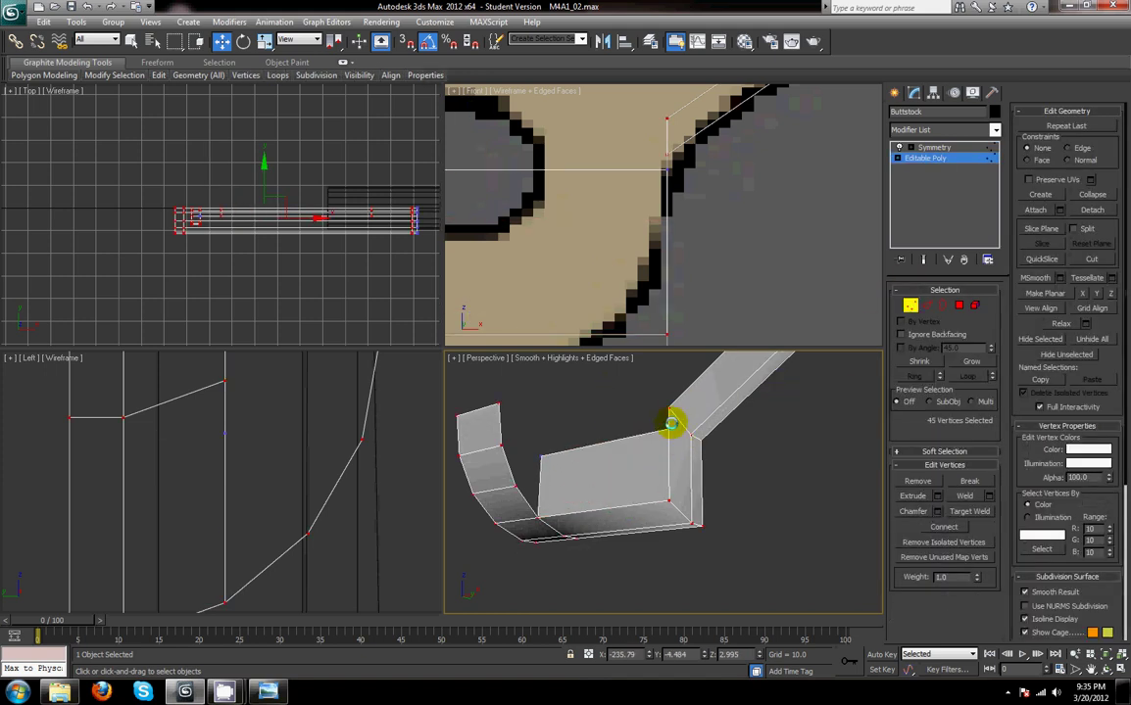
{"action": "left_click", "coordinate": [667, 407]}
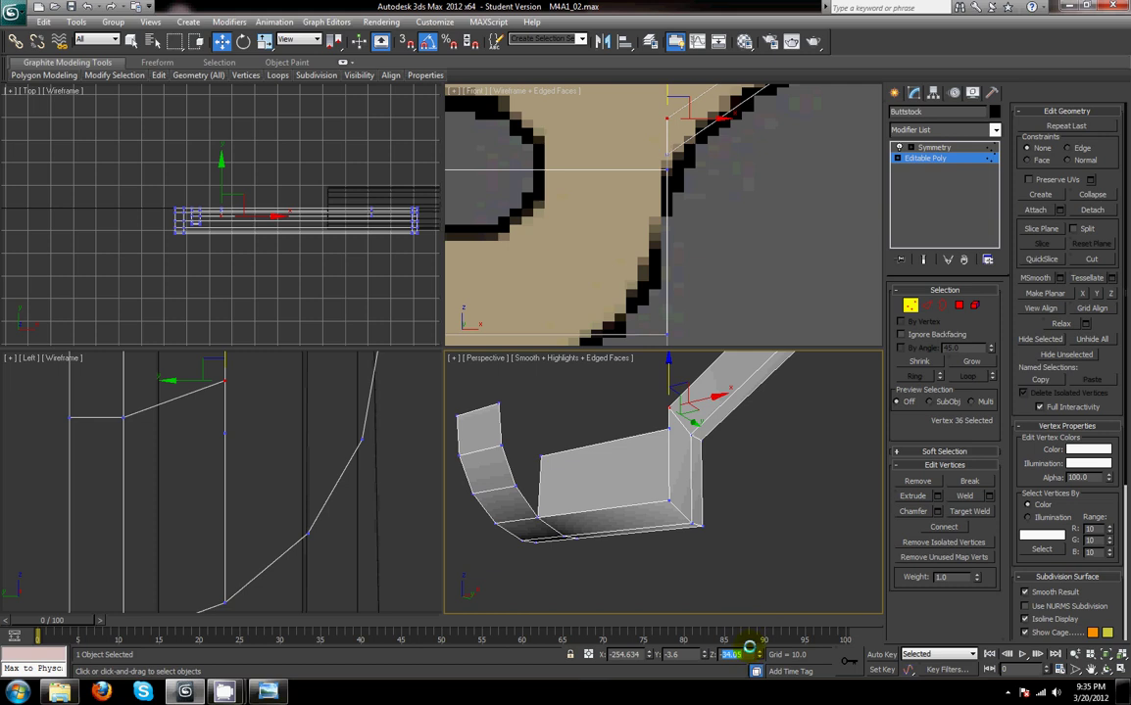
{"action": "left_click", "coordinate": [967, 511]}
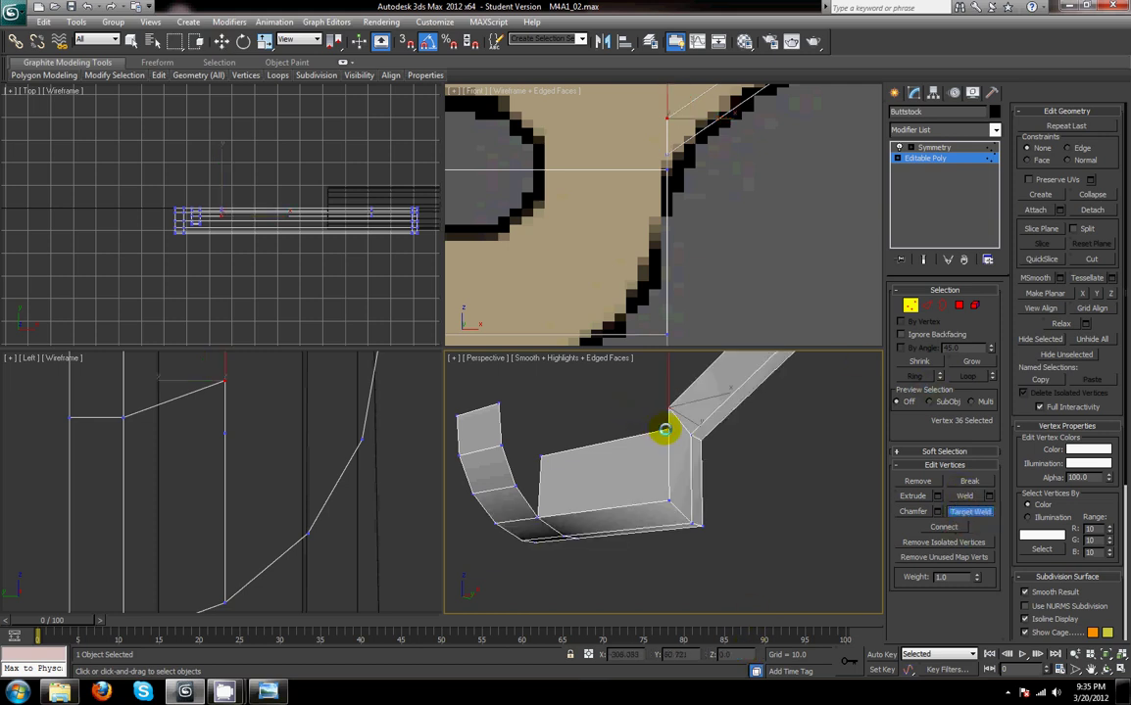
{"action": "left_click", "coordinate": [671, 406]}
{"action": "left_click", "coordinate": [540, 455]}
{"action": "key", "text": "w"}
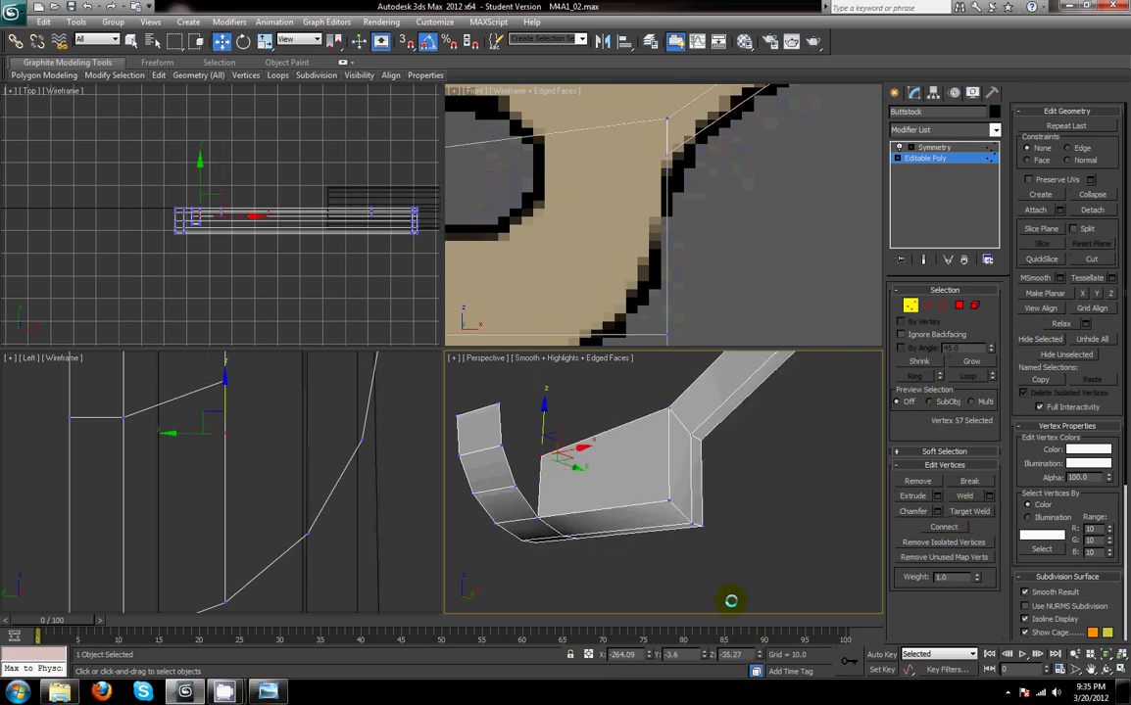
{"action": "left_click", "coordinate": [820, 522]}
{"action": "scroll", "coordinate": [769, 487], "scroll_direction": "down", "scroll_amount": 6}
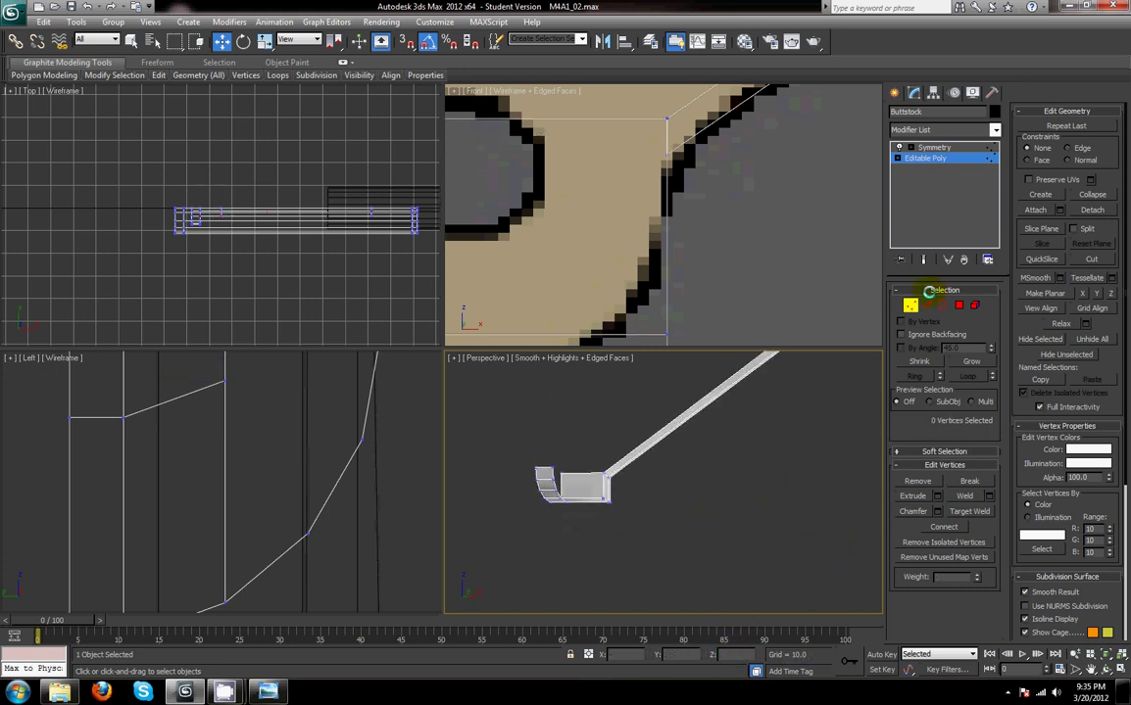
- Extrude the inner edges of the lower shell's foot, slope and front section upward together as a side strip
{"action": "key", "text": "2"}
{"action": "left_click", "coordinate": [630, 450]}
{"action": "left_click", "coordinate": [631, 451], "text": "ctrl"}
{"action": "scroll", "coordinate": [654, 472], "scroll_direction": "down", "scroll_amount": 2}
{"action": "middle_click_drag", "start_coordinate": [791, 368], "coordinate": [662, 523]}
{"action": "scroll", "coordinate": [518, 222], "scroll_direction": "down", "scroll_amount": 8}
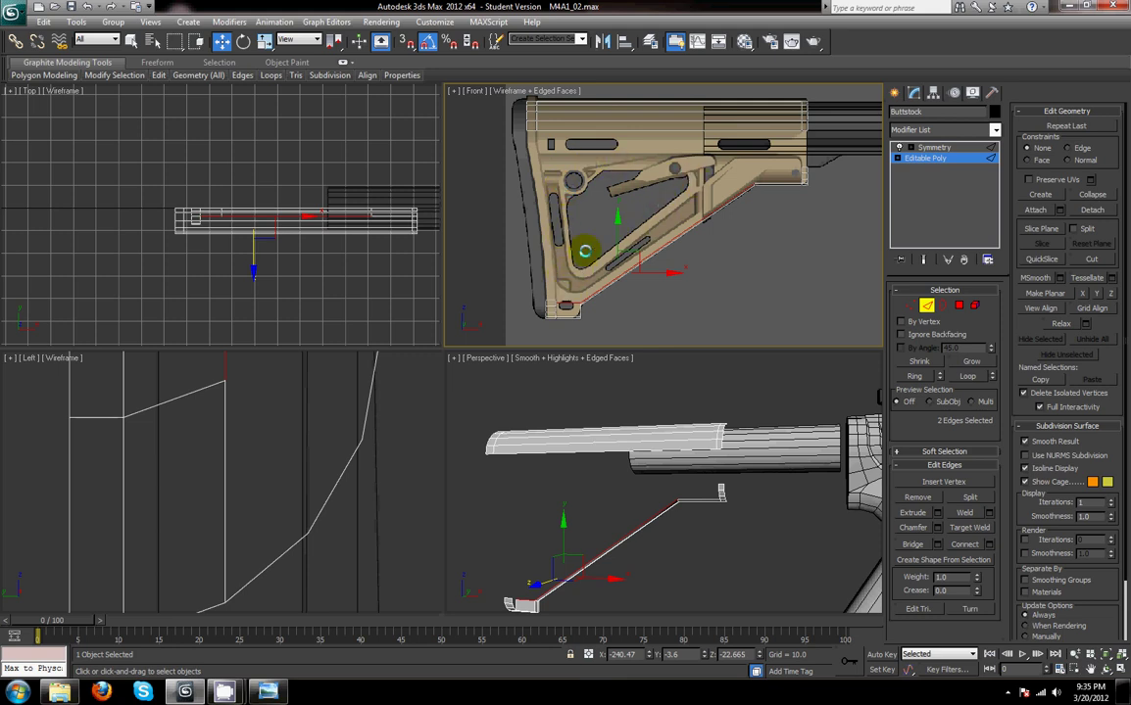
{"action": "scroll", "coordinate": [676, 294], "scroll_direction": "up", "scroll_amount": 3}
{"action": "left_click", "coordinate": [689, 248], "text": "ctrl"}
{"action": "left_click_drag", "start_coordinate": [567, 282], "coordinate": [567, 260], "text": "shift"}
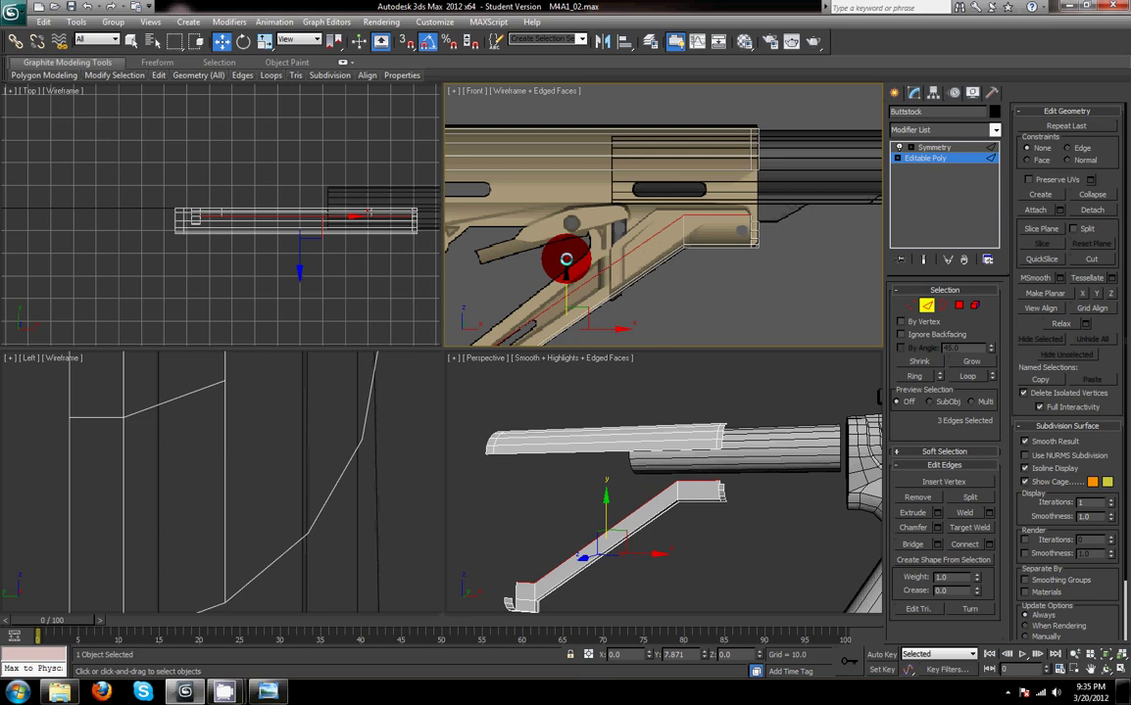
- Extrude the end edge of the front section rearward into a horizontal strip reaching toward the rear of the stock
{"action": "middle_click_drag", "start_coordinate": [622, 300], "coordinate": [715, 257]}
{"action": "middle_click_drag", "start_coordinate": [790, 163], "coordinate": [779, 179]}
{"action": "left_click", "coordinate": [776, 171]}
{"action": "left_click", "coordinate": [772, 154]}
{"action": "mouse_move", "coordinate": [788, 138]}
{"action": "left_mouse_down", "text": "shift"}
{"action": "mouse_move", "coordinate": [790, 121]}
{"action": "mouse_move", "coordinate": [787, 171]}
{"action": "mouse_move", "coordinate": [504, 172]}
{"action": "left_mouse_up", "text": "shift"}
{"action": "left_click", "coordinate": [772, 168]}
- Lower the bottom edge of the horizontal strip and its adjoining front-section edge to about Z 16.4
{"action": "left_click", "coordinate": [643, 169]}
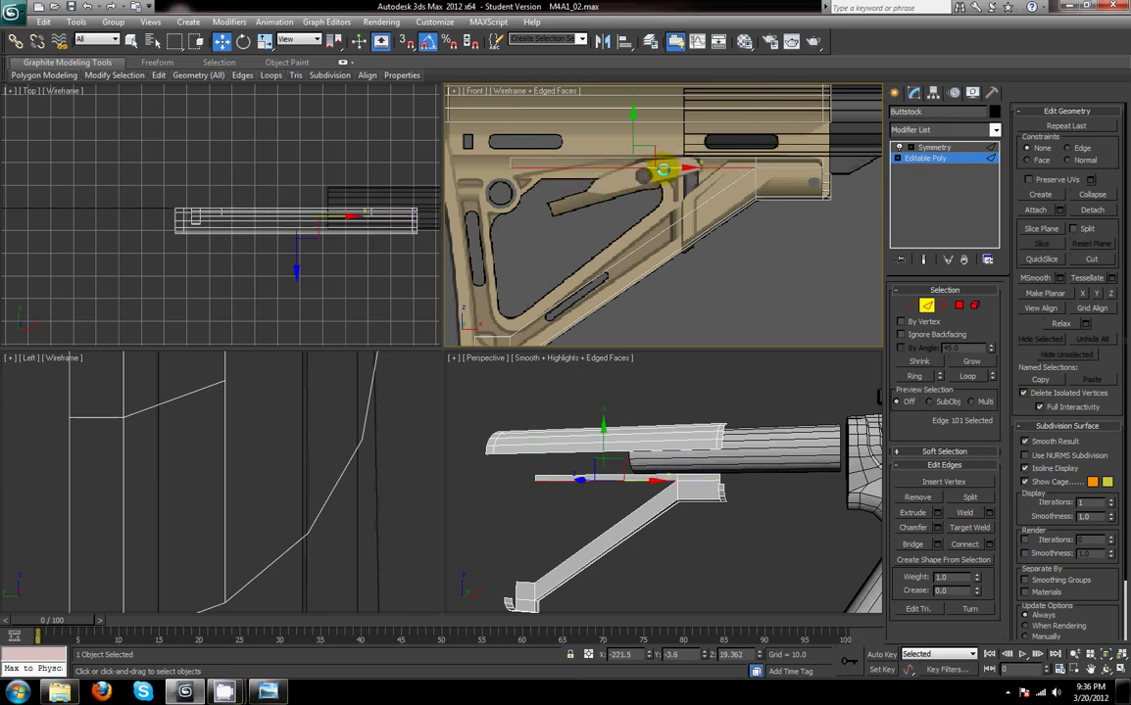
{"action": "left_click", "coordinate": [789, 167], "text": "ctrl"}
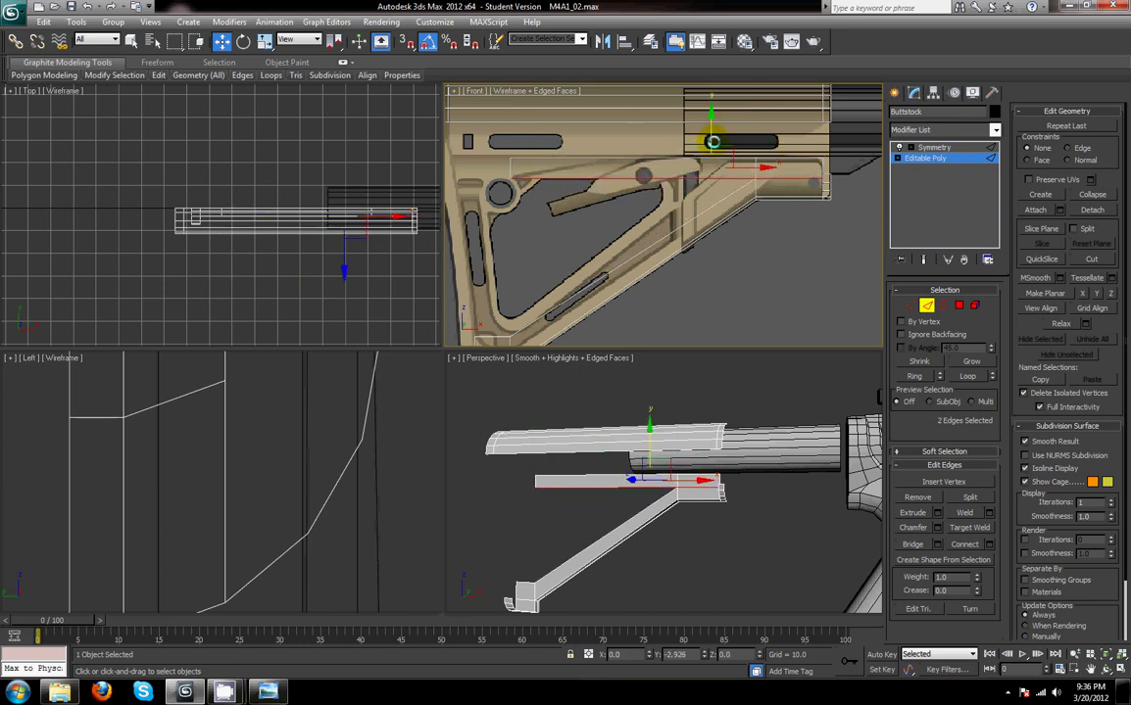
{"action": "scroll", "coordinate": [601, 184], "scroll_direction": "up", "scroll_amount": 3}
{"action": "middle_click_drag", "start_coordinate": [600, 184], "coordinate": [592, 246]}
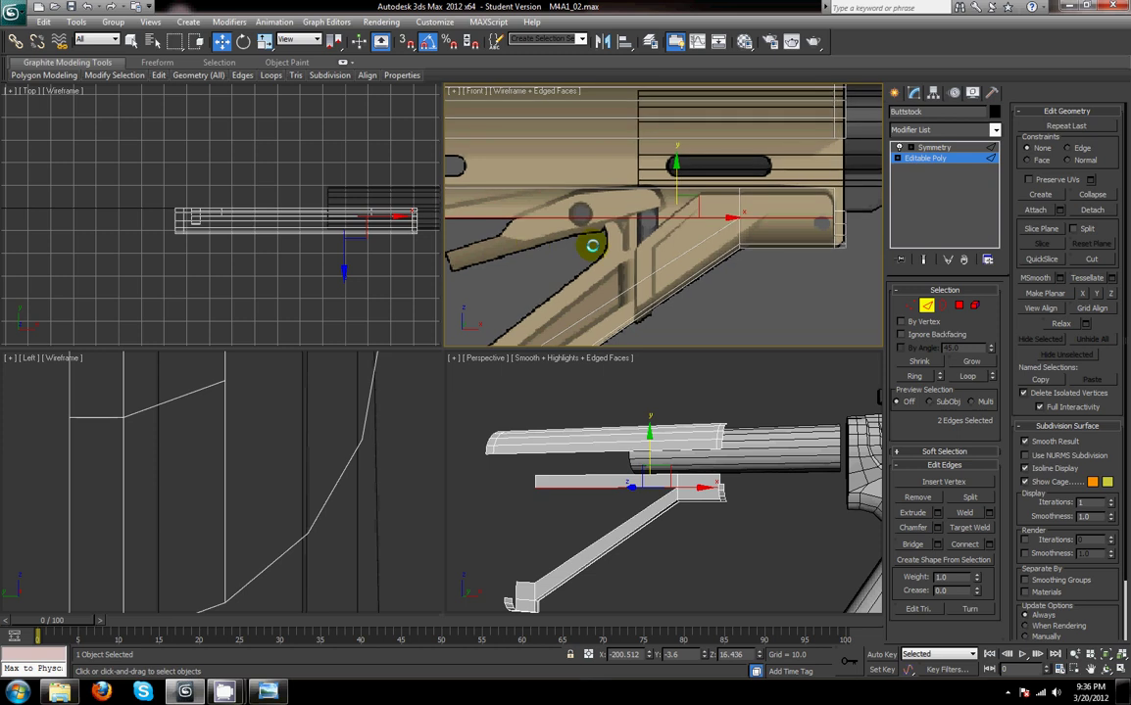
- Consult the buttstock reference photo and move the horizontal strip's rear end edge back to about X -261.5
{"action": "left_click", "coordinate": [759, 186]}
{"action": "middle_click_drag", "start_coordinate": [590, 205], "coordinate": [783, 203]}
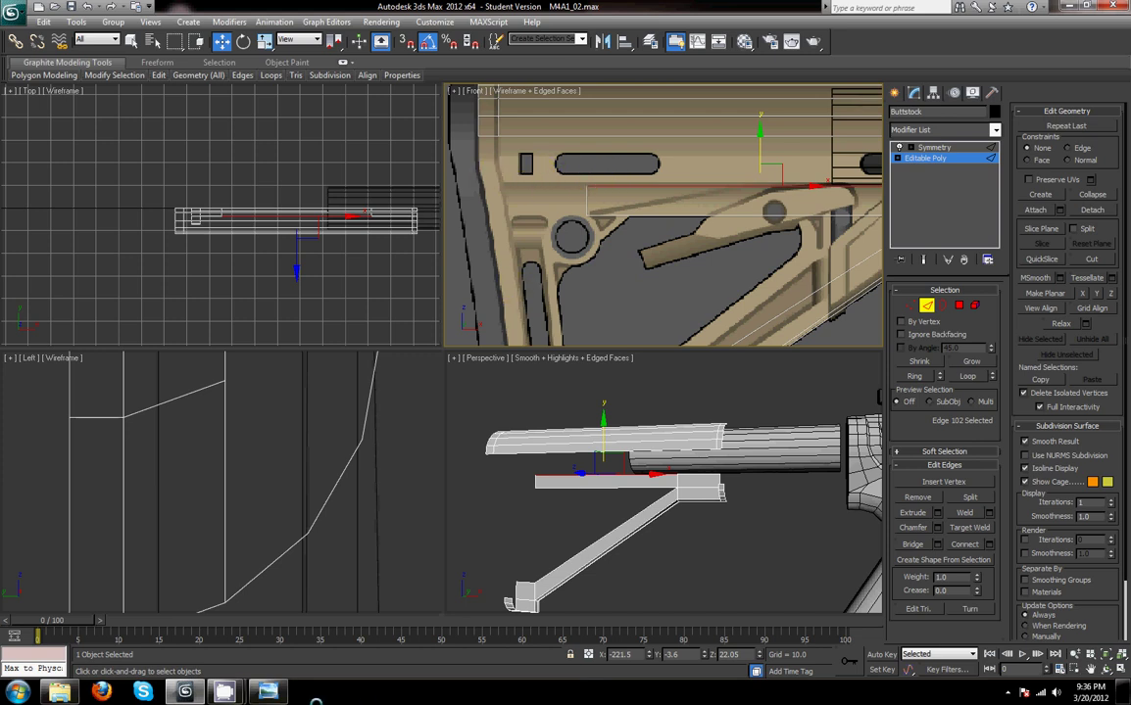
{"action": "key", "text": "alt+Tab"}
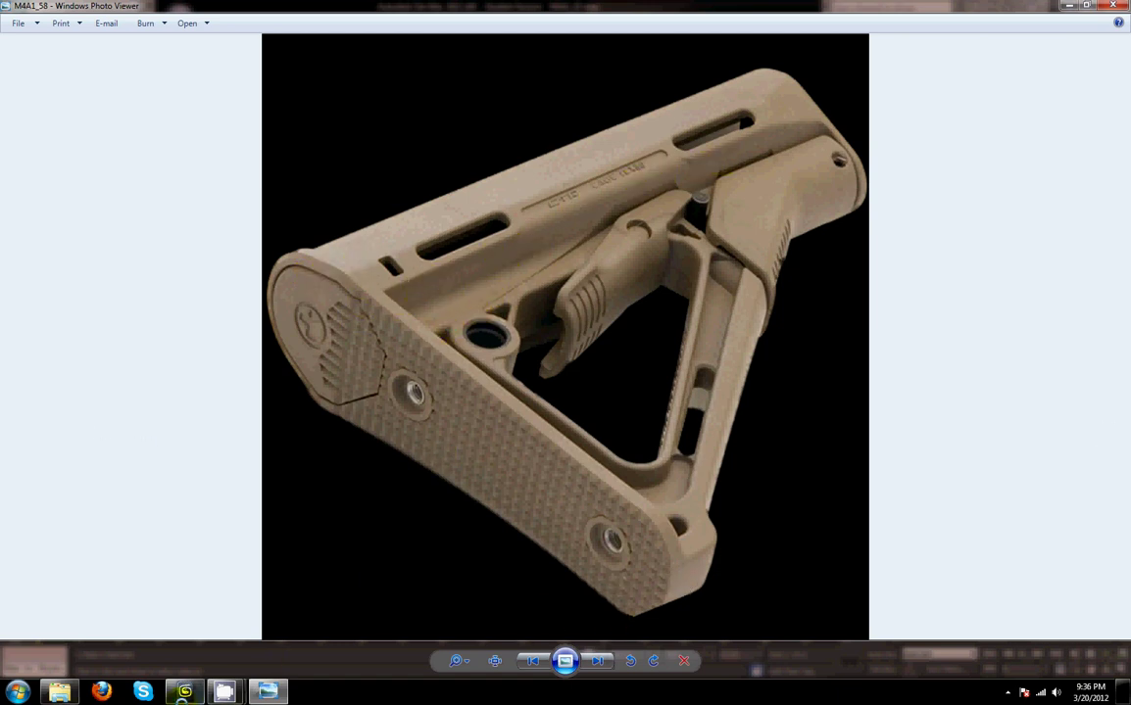
{"action": "left_click", "coordinate": [184, 692]}
{"action": "scroll", "coordinate": [612, 236], "scroll_direction": "down", "scroll_amount": 1}
{"action": "left_click", "coordinate": [560, 188]}
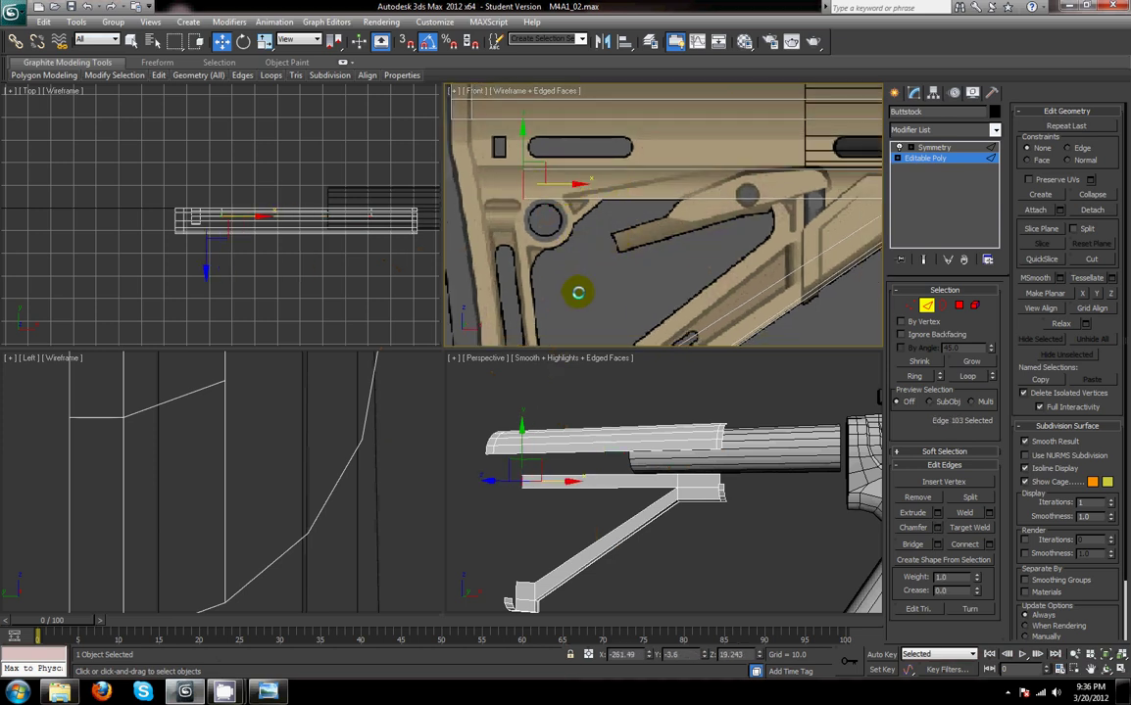
- Extrude the top edge of the rear foot upward into an upright strip following the reference image's rear post
{"action": "scroll", "coordinate": [587, 220], "scroll_direction": "down", "scroll_amount": 4}
{"action": "left_click", "coordinate": [605, 245]}
{"action": "left_click_drag", "start_coordinate": [606, 237], "coordinate": [621, 172], "text": "shift"}
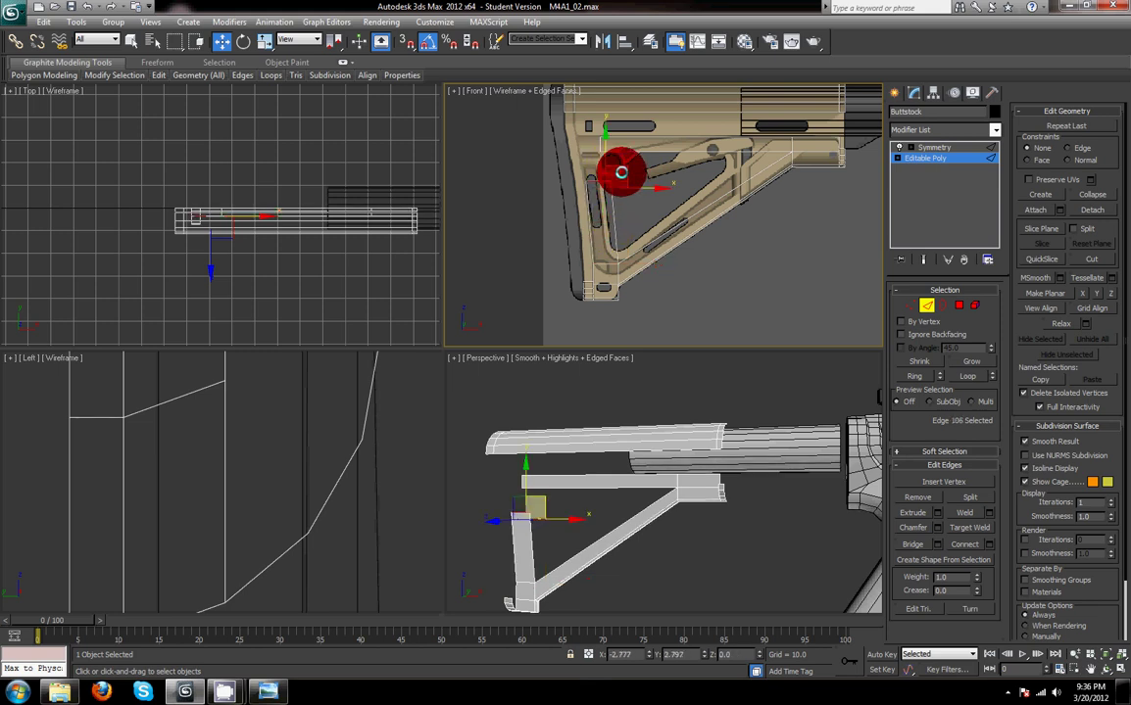
{"action": "left_click", "coordinate": [617, 156]}
- Set the upright strip's top edge to Z 16.436, level with the horizontal strip's lower edge
{"action": "scroll", "coordinate": [639, 207], "scroll_direction": "up", "scroll_amount": 5}
{"action": "left_click", "coordinate": [680, 216]}
{"action": "left_click", "coordinate": [727, 655]}
{"action": "scroll", "coordinate": [730, 257], "scroll_direction": "down", "scroll_amount": 5}
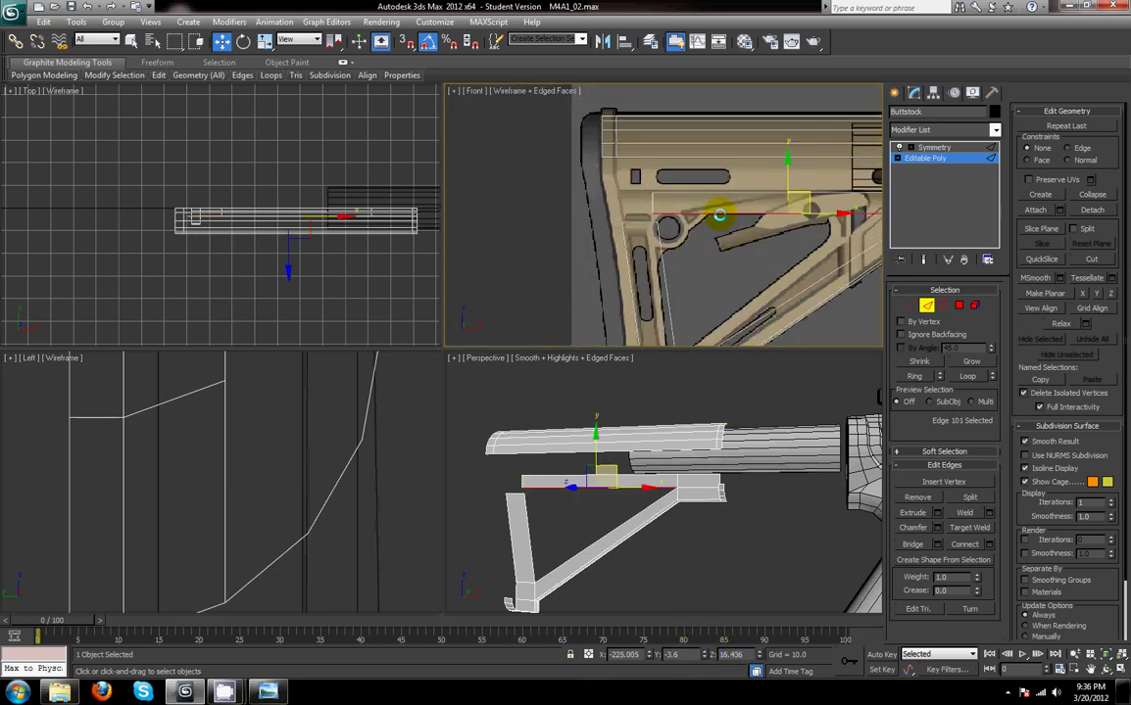
{"action": "scroll", "coordinate": [730, 259], "scroll_direction": "up", "scroll_amount": 5}
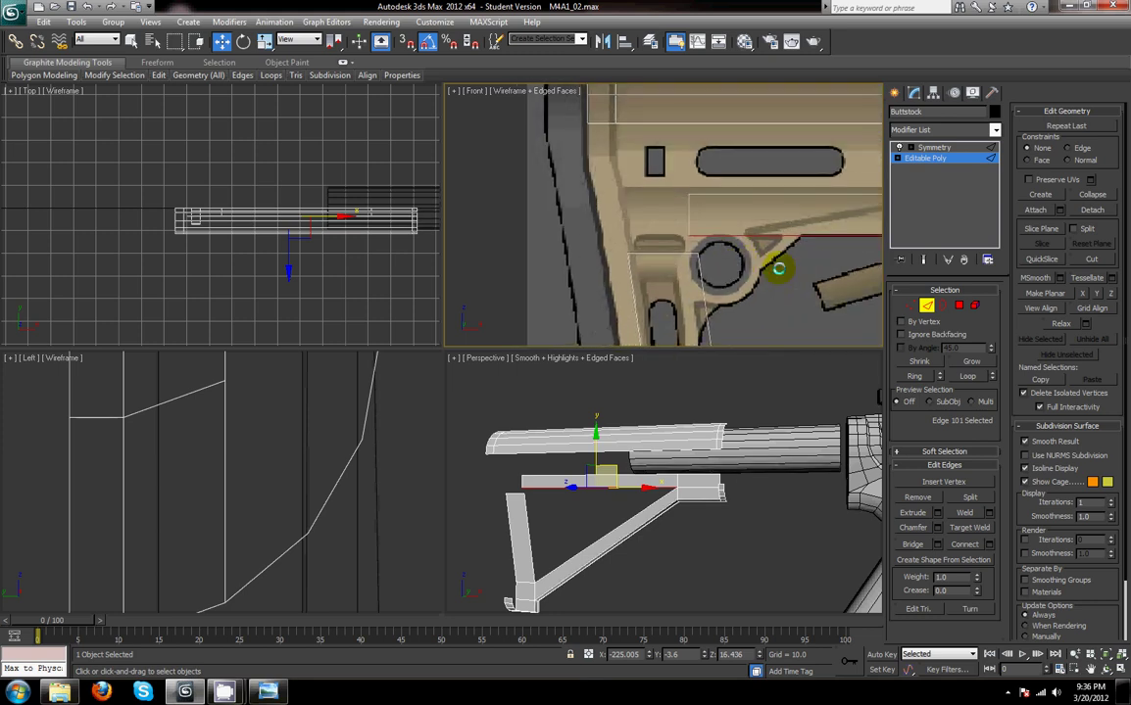
{"action": "left_click", "coordinate": [652, 245]}
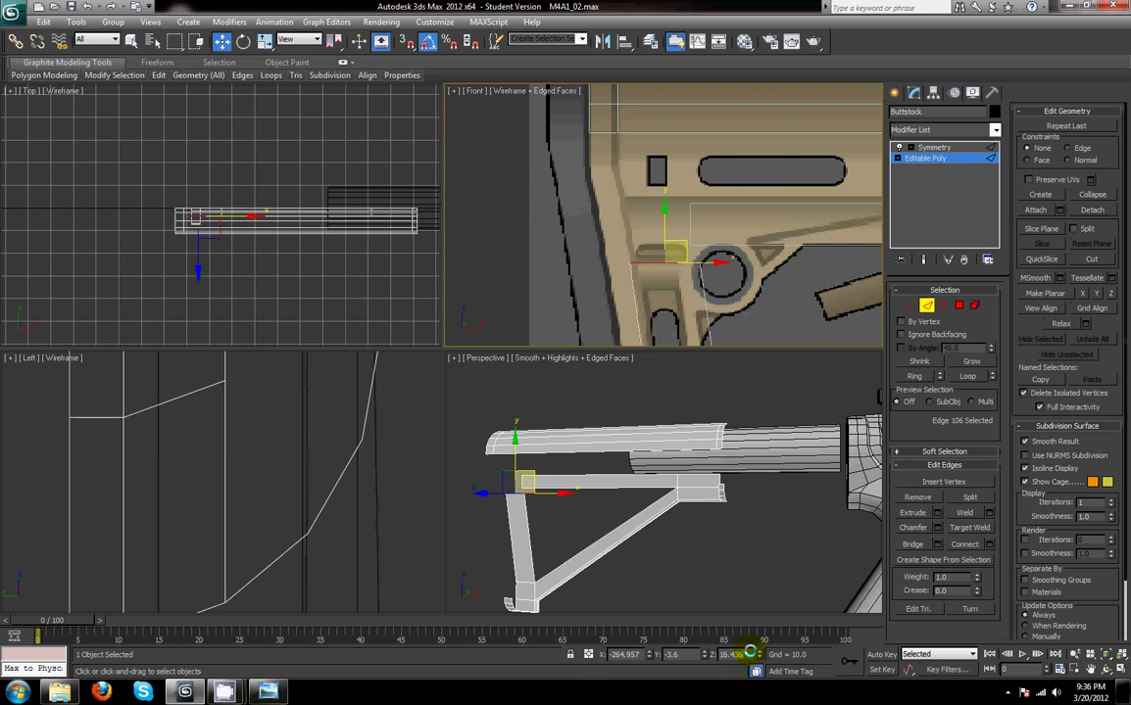
- Target-weld the upright strip's inner top corner to the horizontal strip's lower rear corner
{"action": "scroll", "coordinate": [737, 256], "scroll_direction": "up", "scroll_amount": 3}
{"action": "left_click", "coordinate": [910, 305]}
{"action": "key", "text": "1"}
{"action": "left_click", "coordinate": [977, 511]}
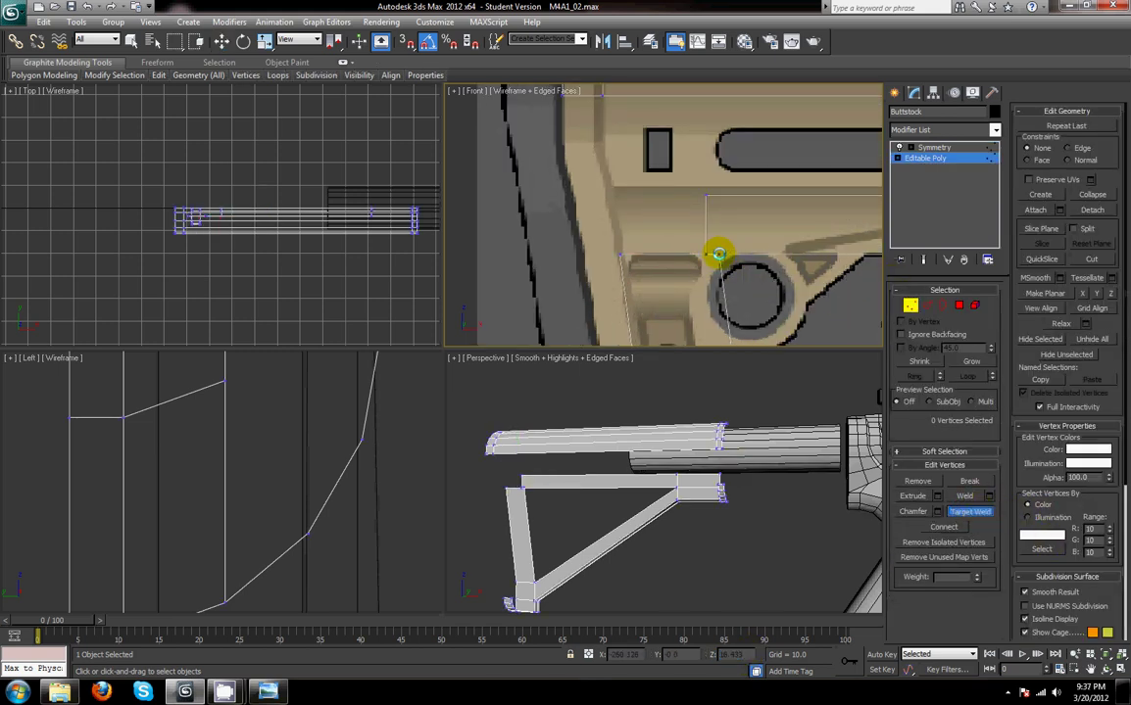
- Extrude the upright strip's top edge upward and target-weld its new inner corner to the horizontal strip's upper rear corner
{"action": "key", "text": "2"}
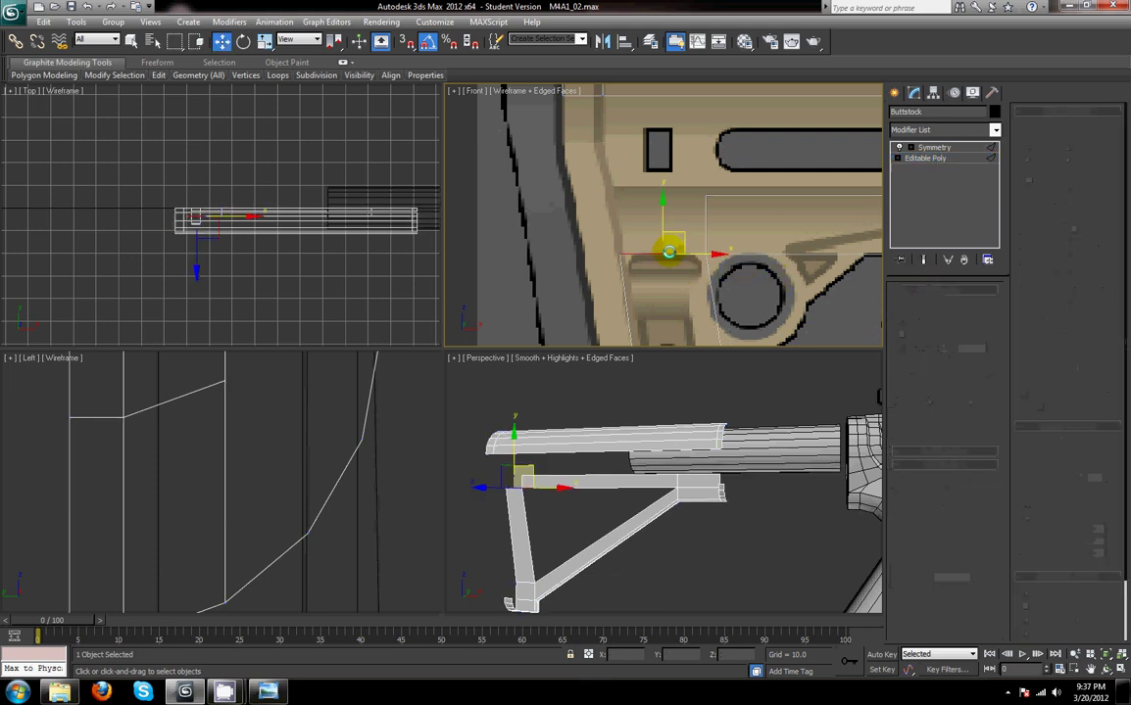
{"action": "left_click", "coordinate": [663, 197]}
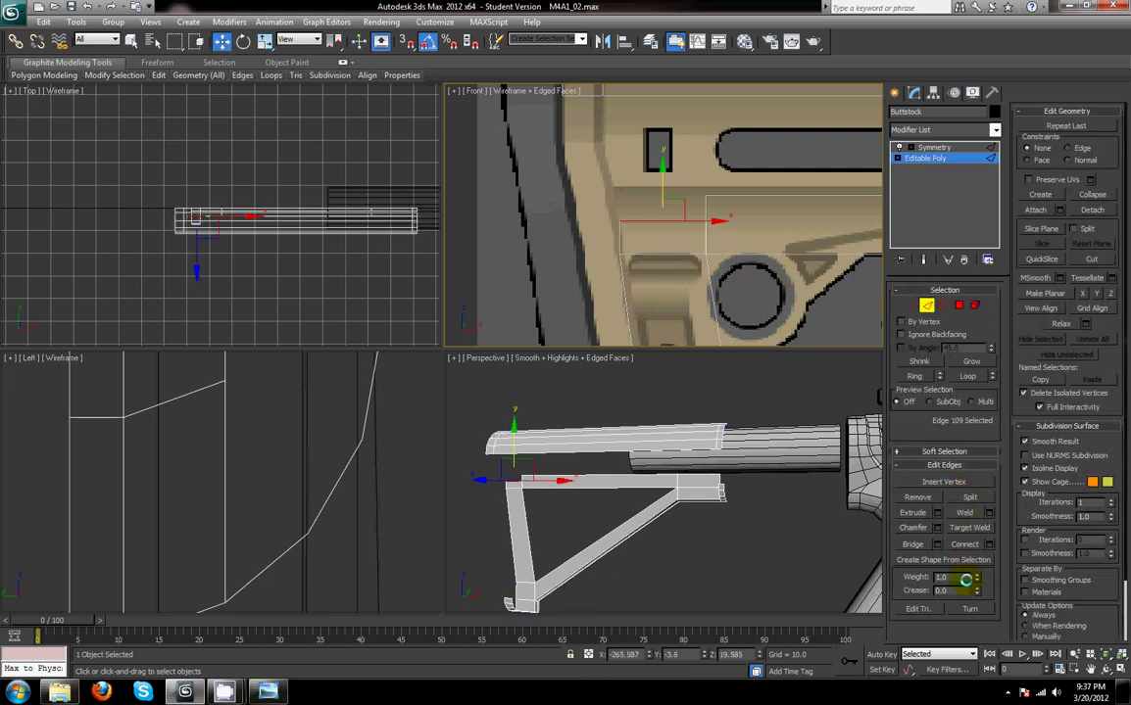
{"action": "left_click", "coordinate": [909, 306]}
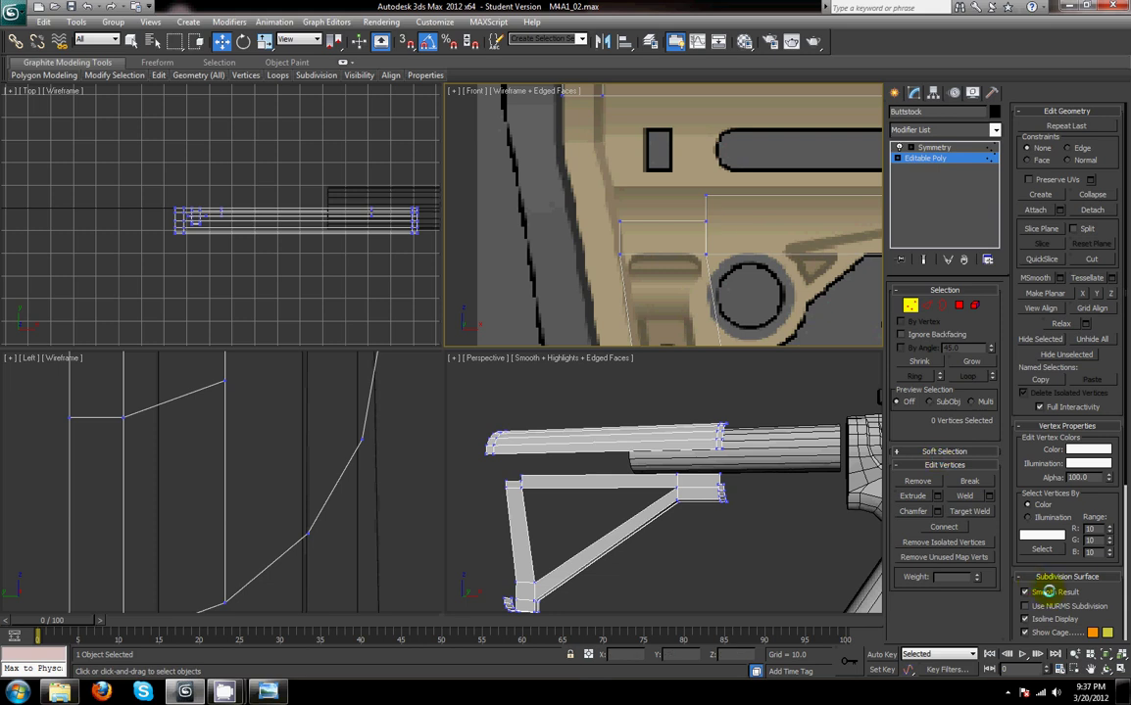
{"action": "left_click", "coordinate": [704, 219]}
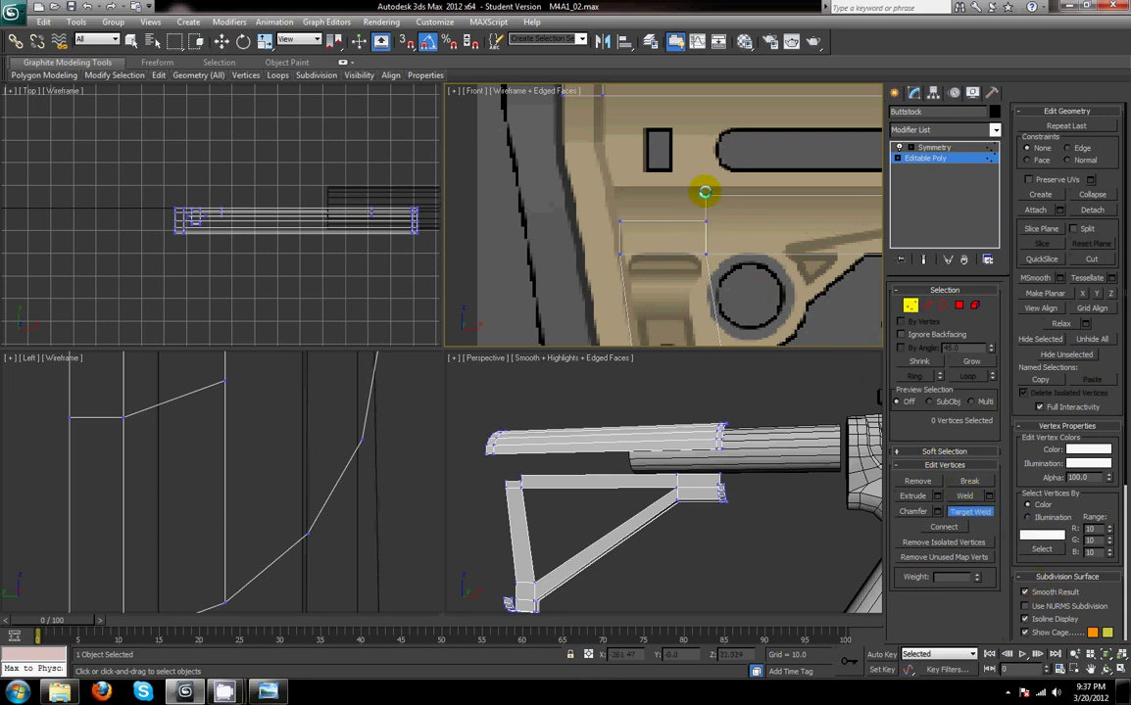
{"action": "left_click", "coordinate": [702, 200]}
{"action": "key", "text": "w"}
- Set the upright strip's outer top corner vertex to Z 22.05, level with the horizontal strip's top edge
{"action": "left_click", "coordinate": [704, 196]}
{"action": "double_click", "coordinate": [737, 654]}
{"action": "key", "text": "ctrl+c"}
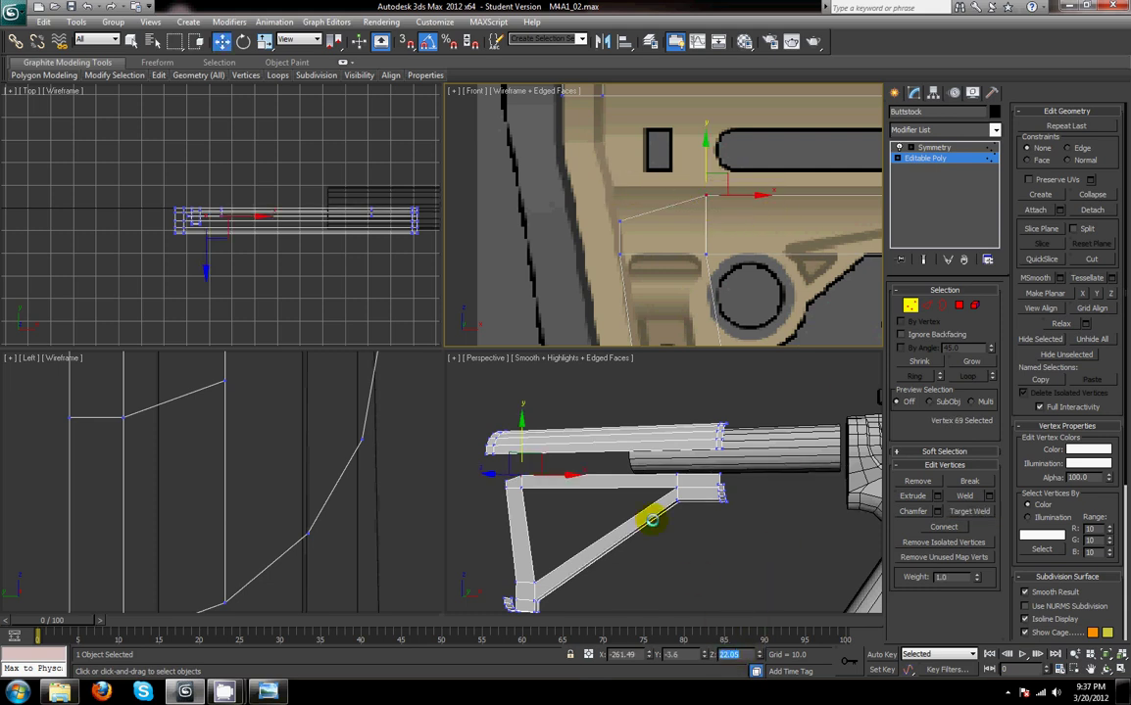
{"action": "left_click_drag", "start_coordinate": [606, 208], "coordinate": [655, 235]}
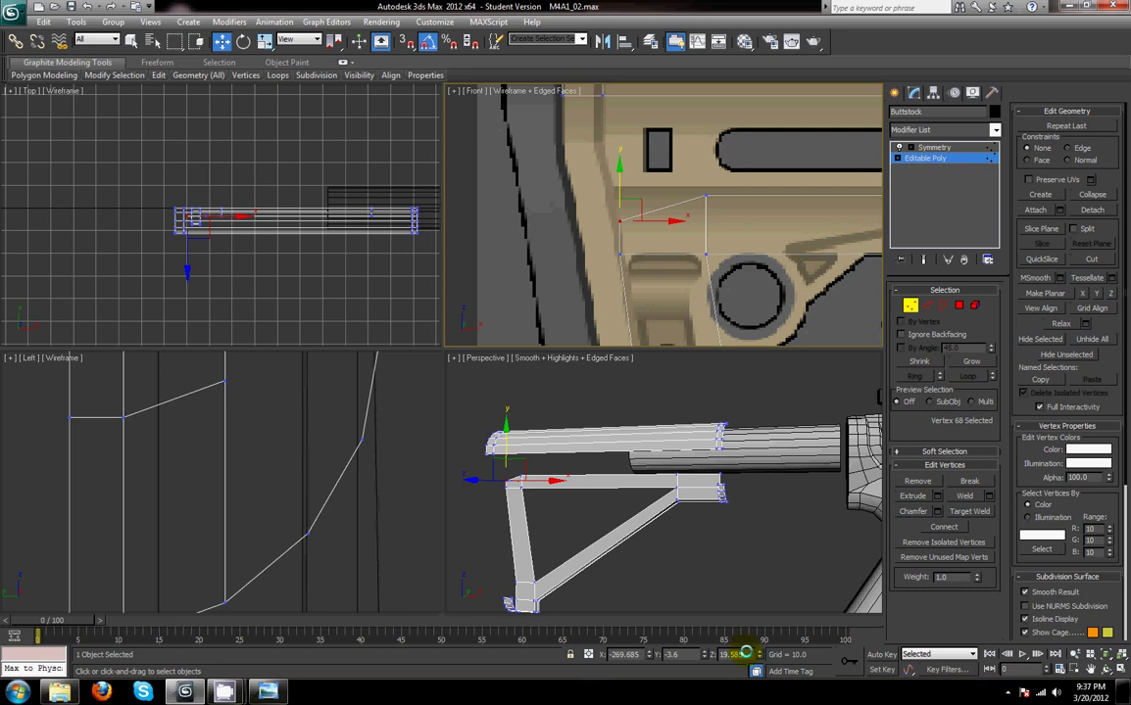
{"action": "key", "text": "ctrl+v"}
{"action": "key", "text": "Return"}
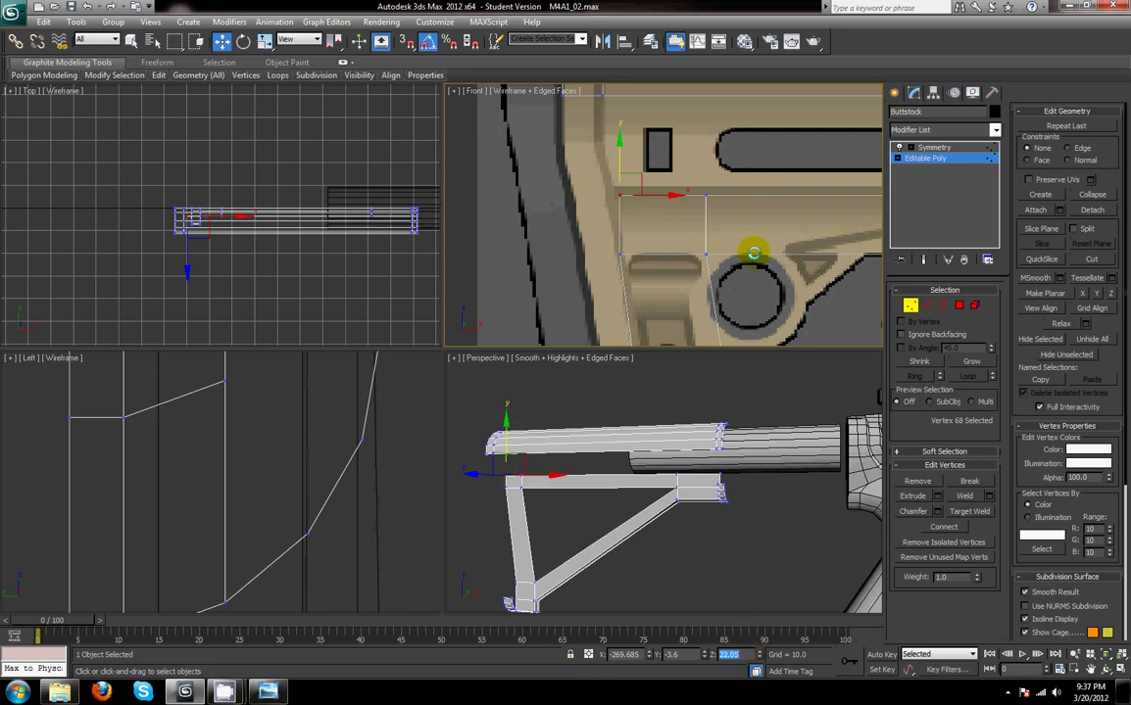
- Move the frame's inner bottom corner vertex to the reference opening's lower corner, at about X -257.2, Z -24.4
{"action": "middle_click_drag", "start_coordinate": [742, 282], "coordinate": [652, 207]}
{"action": "scroll", "coordinate": [652, 206], "scroll_direction": "down", "scroll_amount": 3}
{"action": "middle_click_drag", "start_coordinate": [693, 262], "coordinate": [666, 166]}
{"action": "scroll", "coordinate": [666, 165], "scroll_direction": "down", "scroll_amount": 2}
{"action": "middle_click_drag", "start_coordinate": [643, 256], "coordinate": [621, 224]}
{"action": "scroll", "coordinate": [630, 197], "scroll_direction": "up", "scroll_amount": 3}
{"action": "scroll", "coordinate": [621, 224], "scroll_direction": "up", "scroll_amount": 2}
{"action": "mouse_move", "coordinate": [620, 225]}
{"action": "left_mouse_down"}
{"action": "mouse_move", "coordinate": [657, 273]}
{"action": "mouse_move", "coordinate": [644, 204]}
{"action": "mouse_move", "coordinate": [641, 219]}
{"action": "left_mouse_up"}
{"action": "scroll", "coordinate": [642, 219], "scroll_direction": "down", "scroll_amount": 2}
{"action": "middle_click_drag", "start_coordinate": [648, 207], "coordinate": [626, 288]}
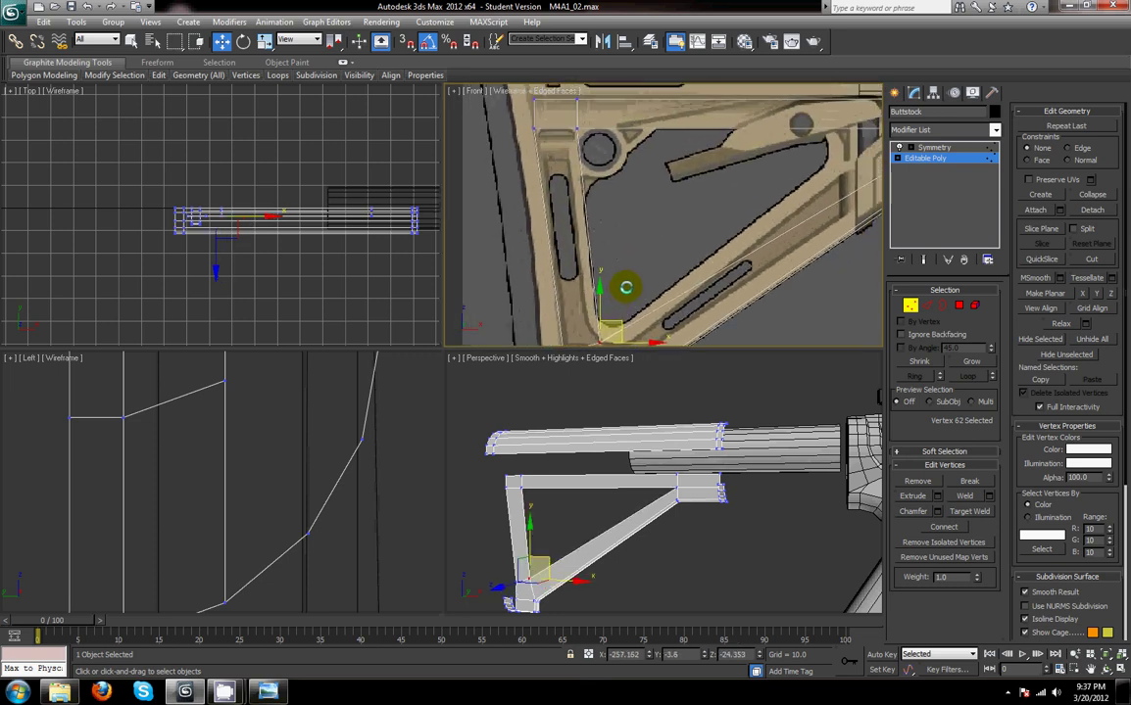
- Move the frame's inner upper front corner vertex rearward along the horizontal strip to about X -205.1
{"action": "middle_click_drag", "start_coordinate": [764, 237], "coordinate": [614, 241]}
{"action": "middle_click_drag", "start_coordinate": [779, 137], "coordinate": [755, 175]}
{"action": "left_click_drag", "start_coordinate": [761, 163], "coordinate": [669, 182]}
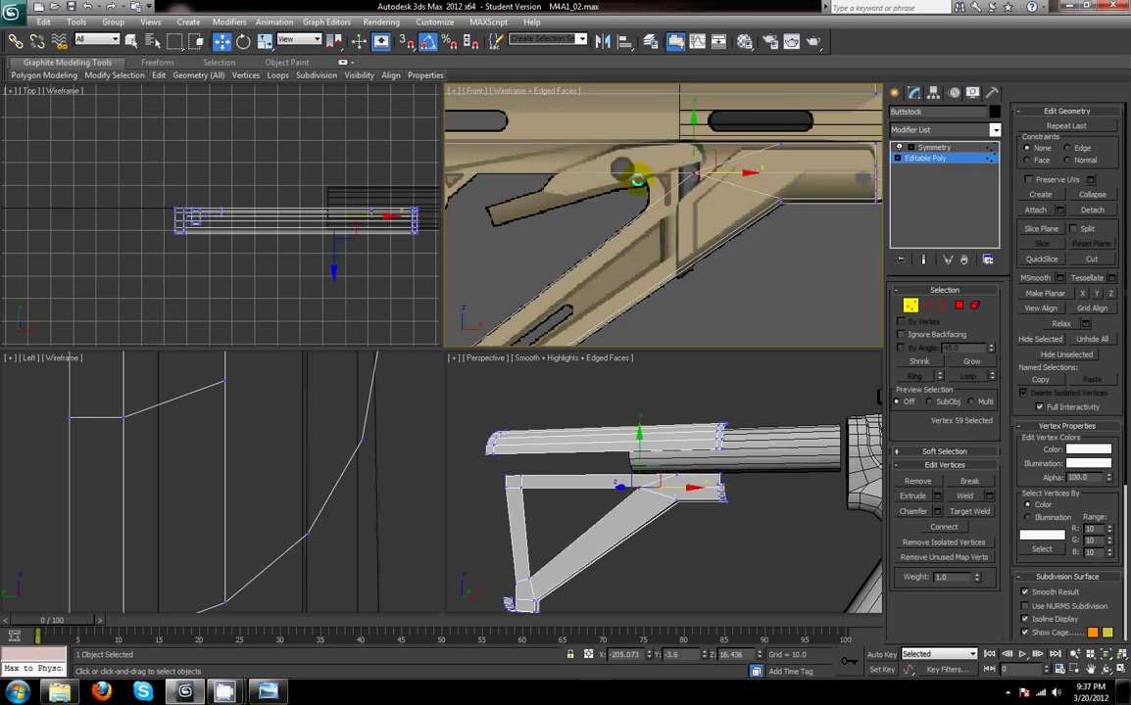
- Connect the upper shell's long horizontal edges with a new vertical edge loop
{"action": "scroll", "coordinate": [790, 200], "scroll_direction": "down", "scroll_amount": 3}
{"action": "left_click", "coordinate": [930, 306]}
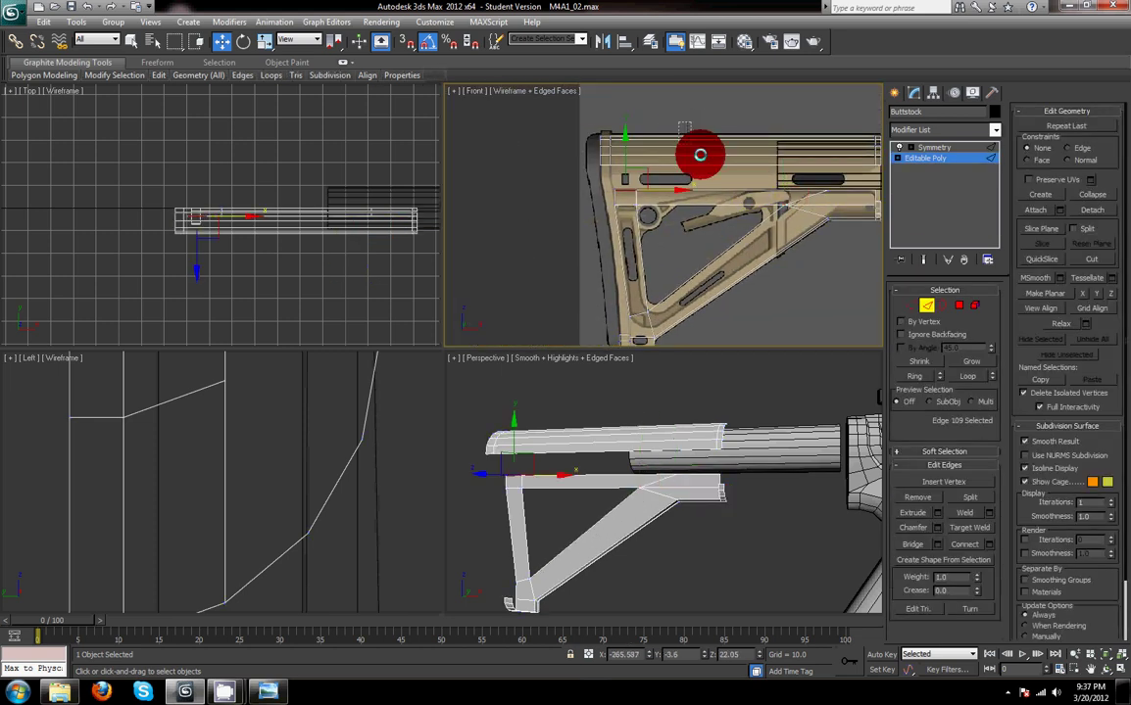
{"action": "left_click_drag", "start_coordinate": [679, 122], "coordinate": [723, 178]}
{"action": "left_click", "coordinate": [968, 546]}
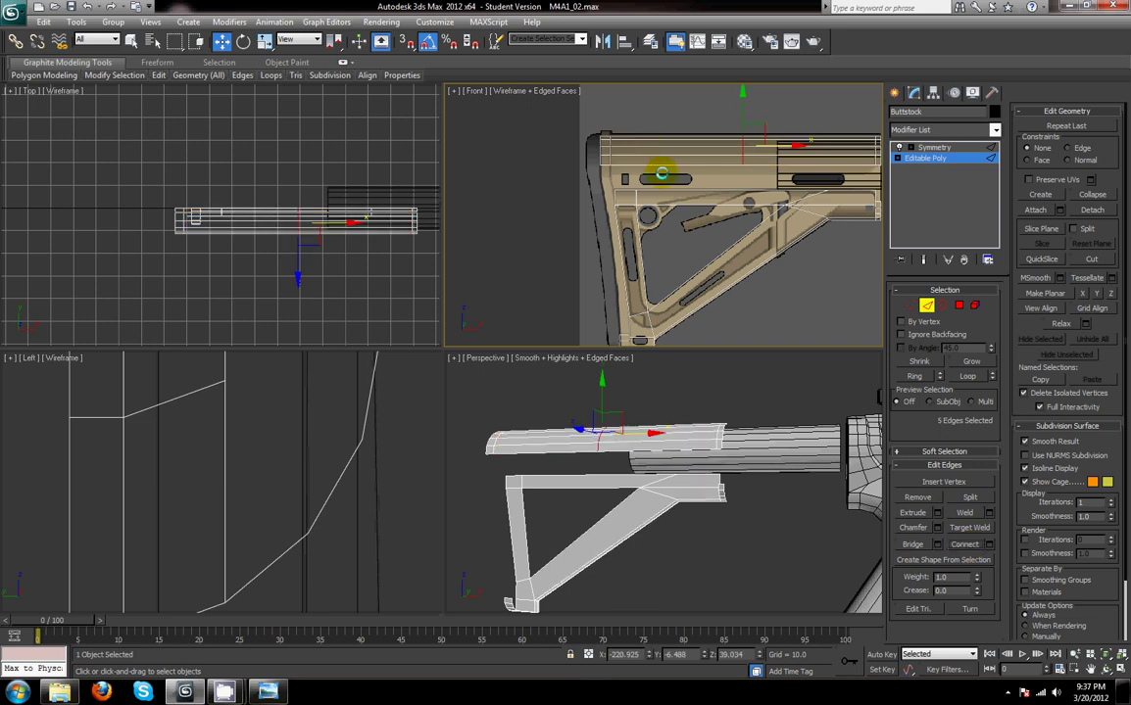
- Set the shell's new loop vertices to X -261.49, in line with the frame's inner rear corner vertices
{"action": "scroll", "coordinate": [669, 181], "scroll_direction": "up", "scroll_amount": 2}
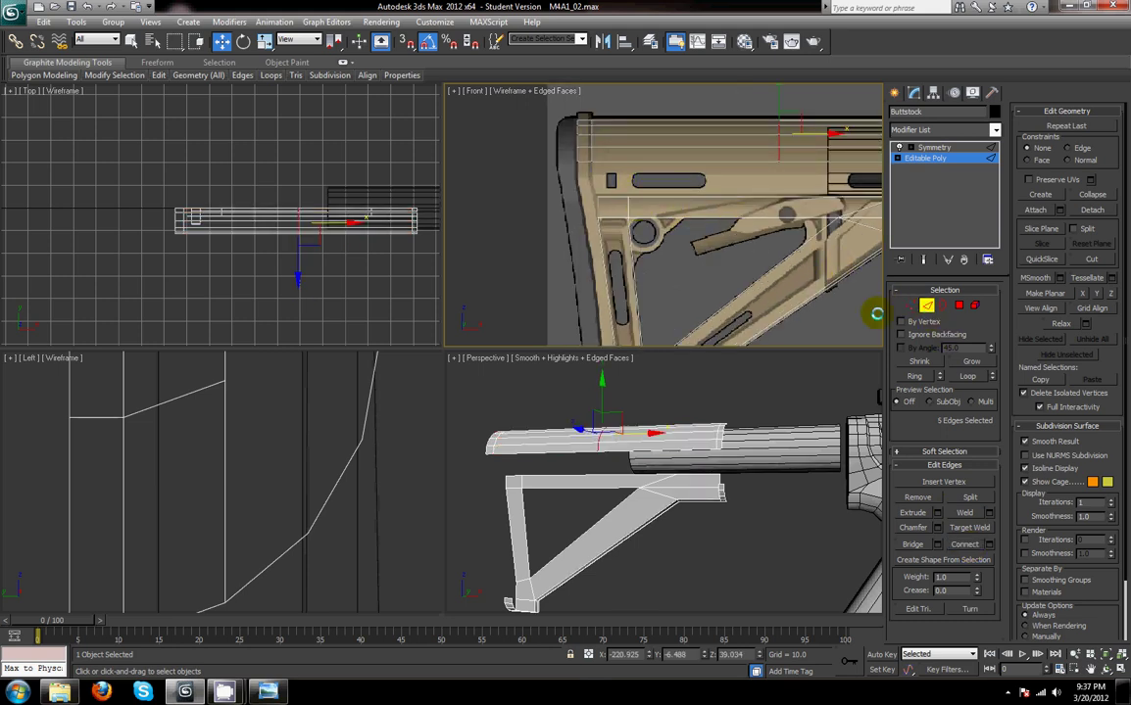
{"action": "left_click", "coordinate": [908, 305]}
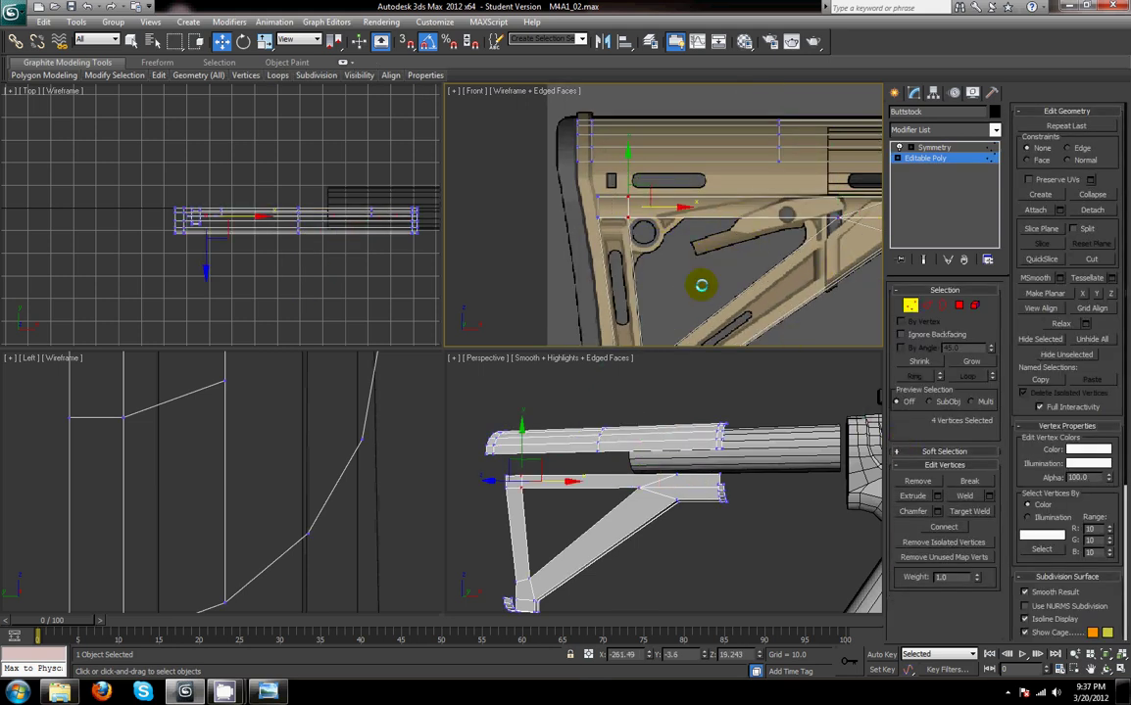
{"action": "double_click", "coordinate": [628, 656]}
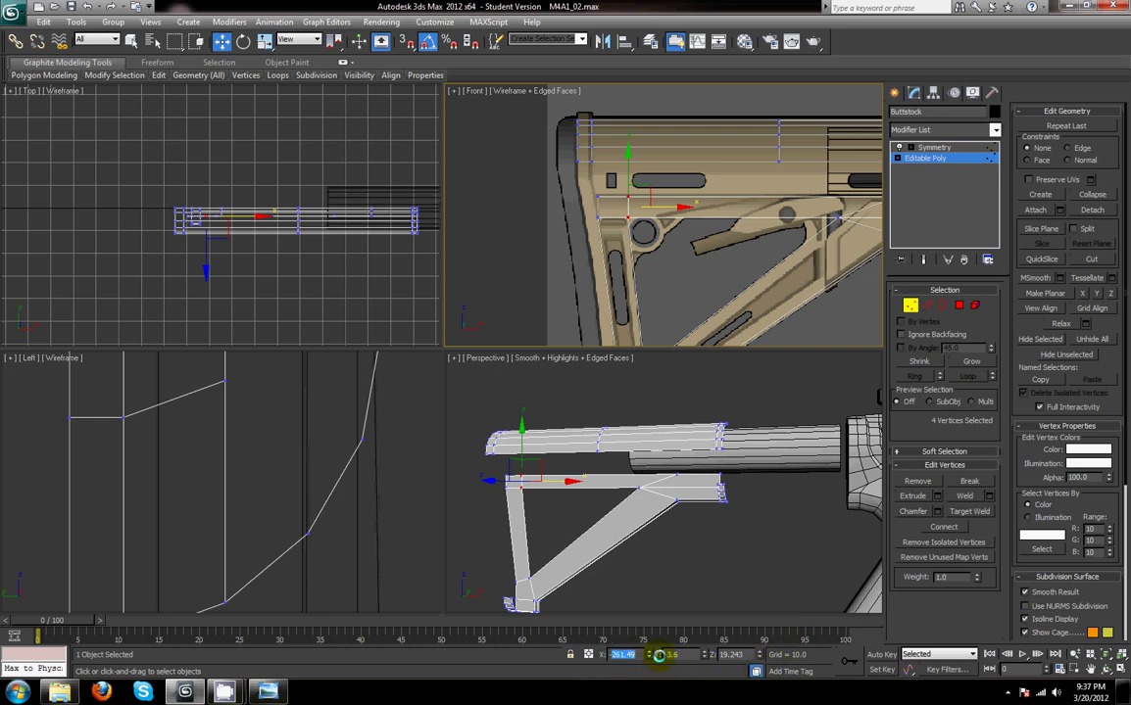
{"action": "left_click_drag", "start_coordinate": [767, 128], "coordinate": [830, 210]}
{"action": "double_click", "coordinate": [629, 656]}
{"action": "type", "text": "-261.49"}
{"action": "key", "text": "Return"}
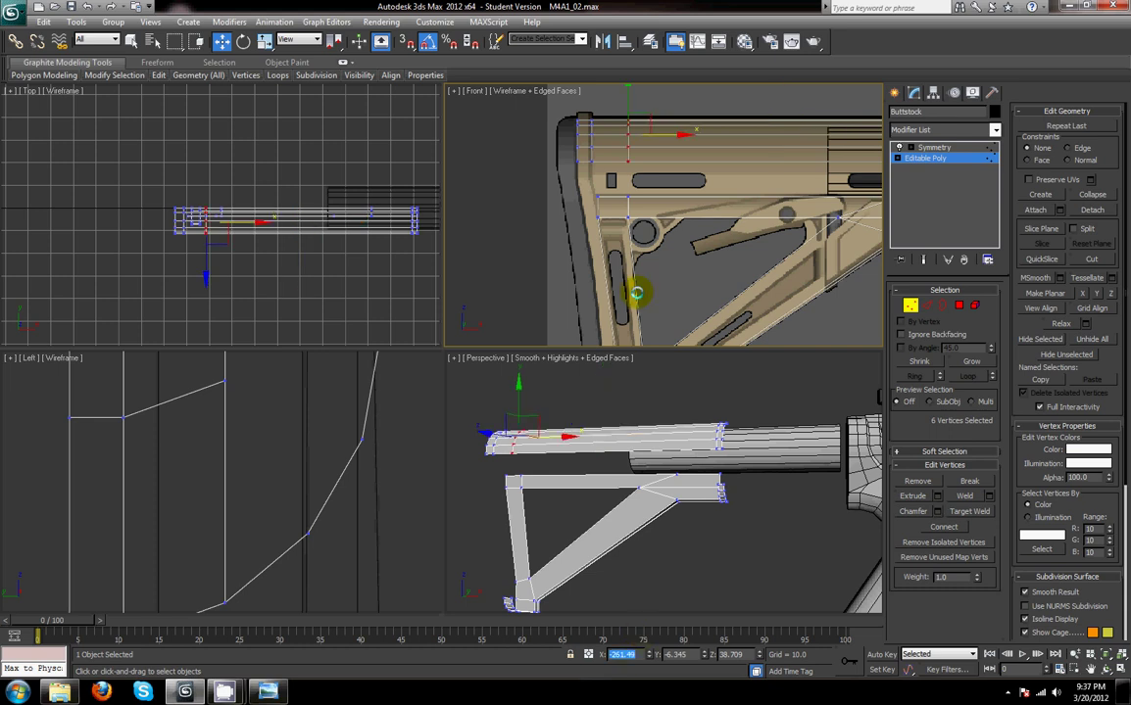
- Connect the long edges of both the upper shell and the frame's horizontal strip with another crossing edge line
{"action": "left_click", "coordinate": [927, 305]}
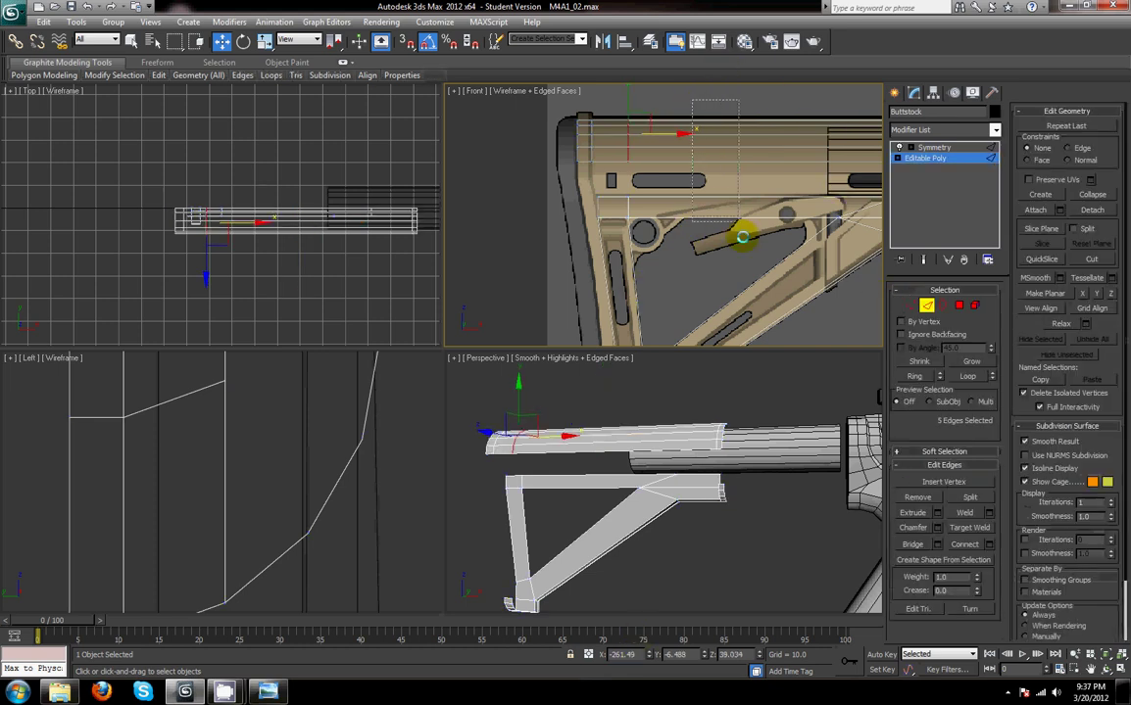
{"action": "left_click", "coordinate": [964, 545]}
{"action": "middle_click_drag", "start_coordinate": [636, 152], "coordinate": [669, 194]}
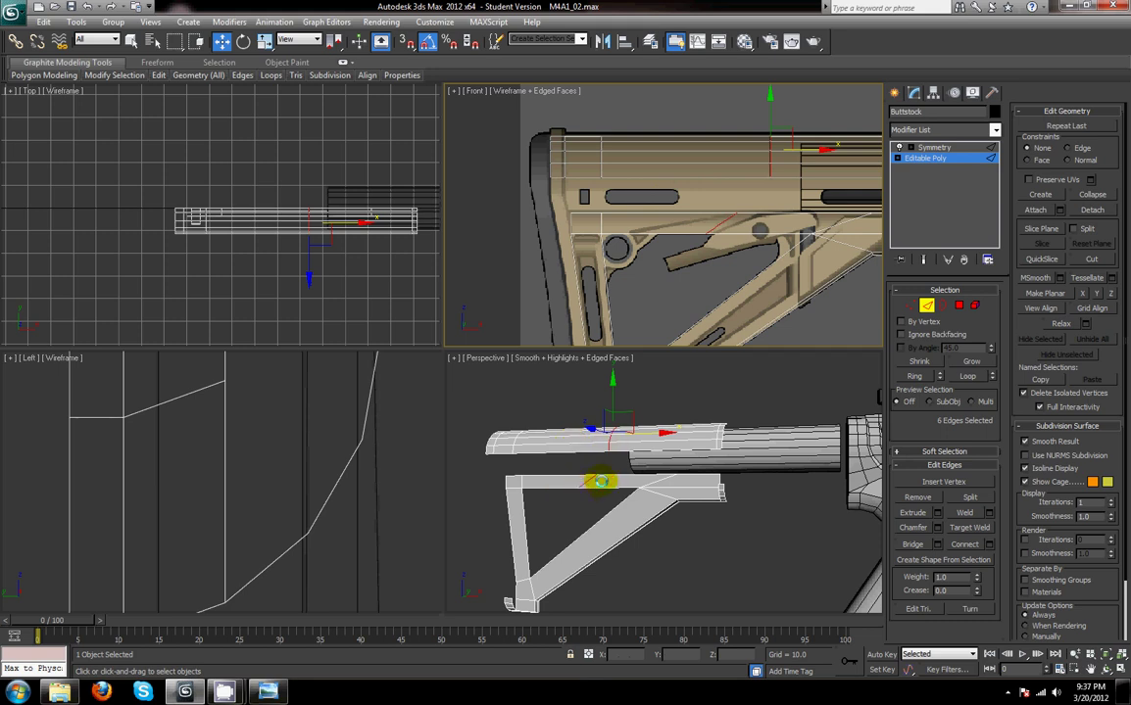
{"action": "middle_click_drag", "start_coordinate": [576, 484], "coordinate": [651, 502], "text": "alt"}
- Make the new crossing edges planar in X and move them rearward to the front end of the reference's round-hole bracket
{"action": "left_click", "coordinate": [977, 494]}
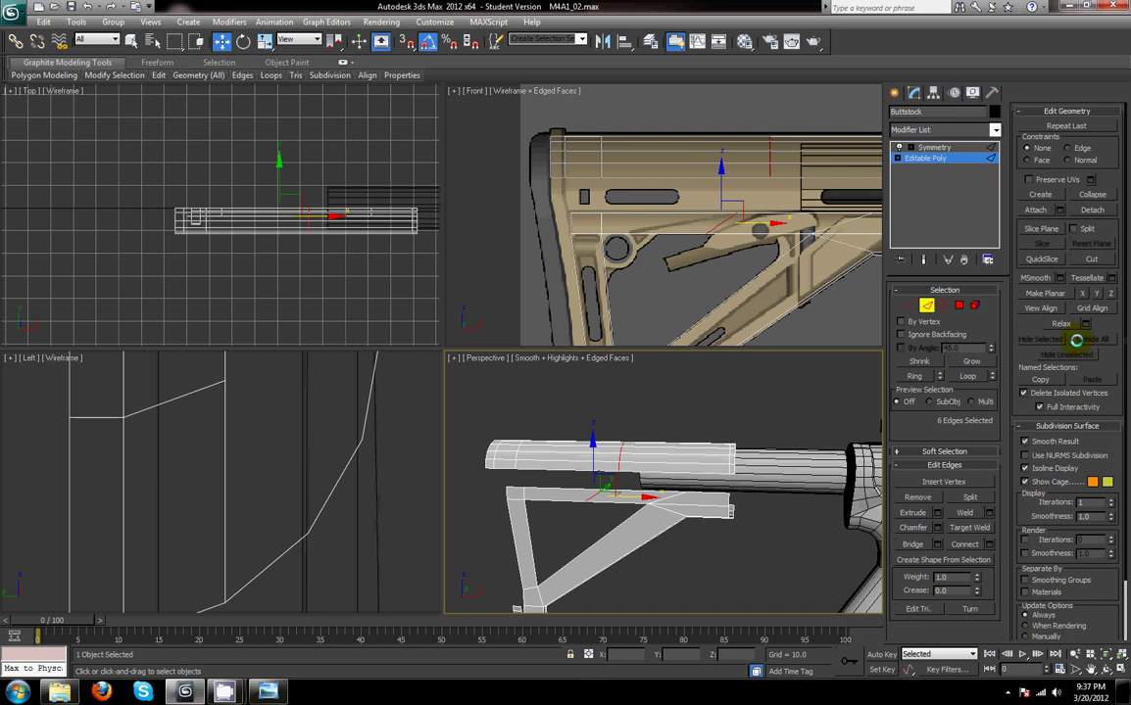
{"action": "left_click", "coordinate": [788, 221]}
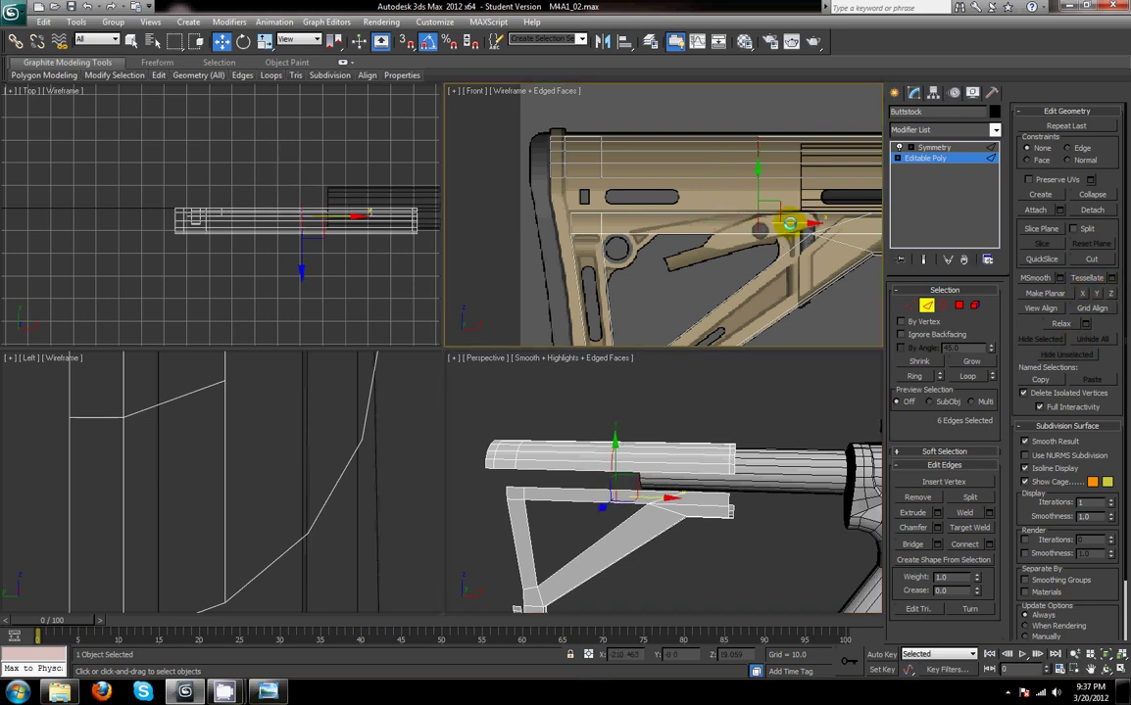
{"action": "left_click_drag", "start_coordinate": [795, 221], "coordinate": [676, 252]}
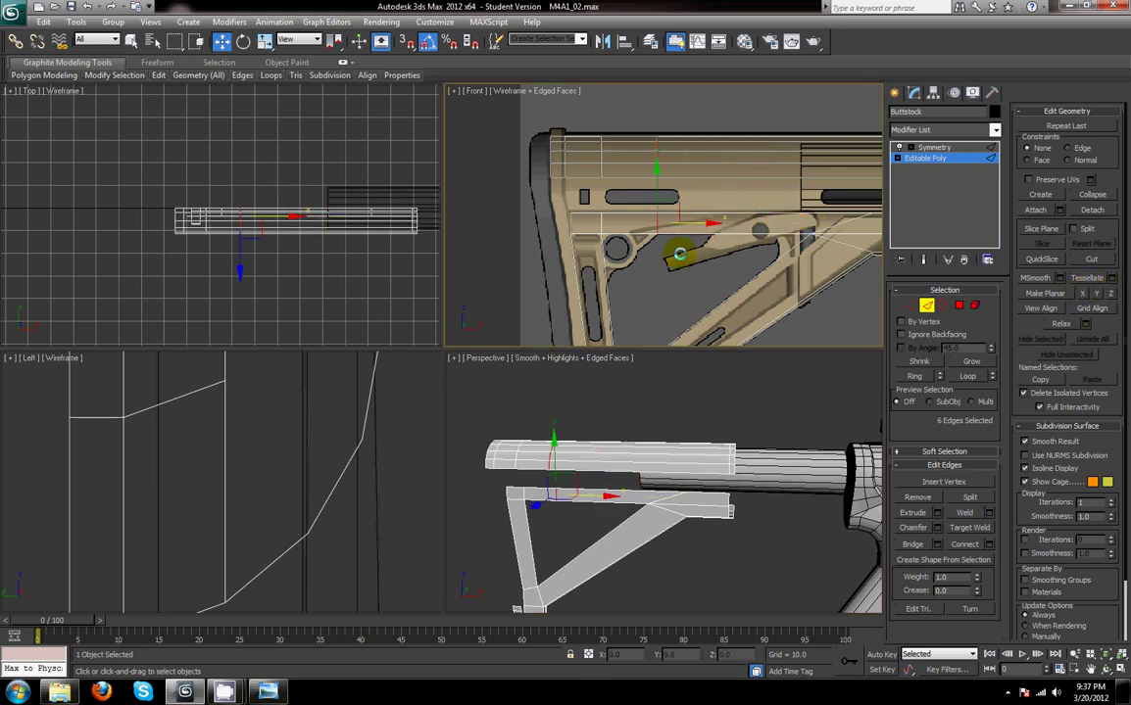
- With the Edge constraint, slide the upright strip's upper cross-edge vertices down along the strip to just below the round hole
{"action": "scroll", "coordinate": [722, 219], "scroll_direction": "up", "scroll_amount": 3}
{"action": "scroll", "coordinate": [723, 219], "scroll_direction": "up", "scroll_amount": 2}
{"action": "left_click", "coordinate": [909, 305]}
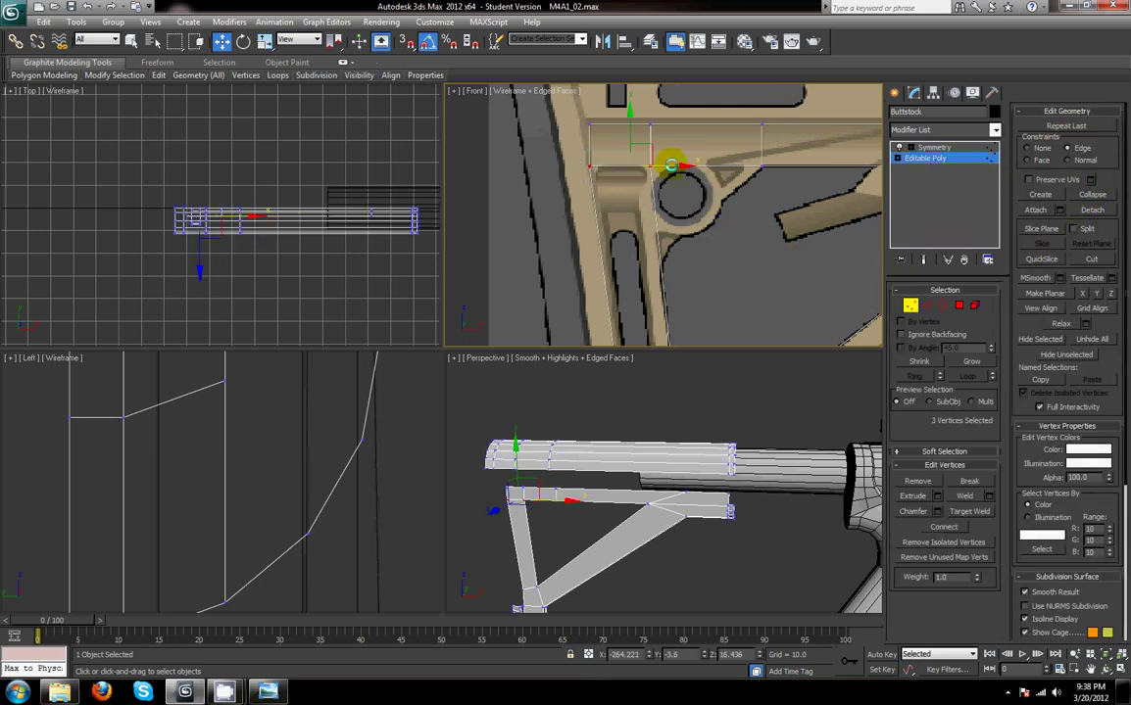
{"action": "left_click_drag", "start_coordinate": [631, 131], "coordinate": [631, 207]}
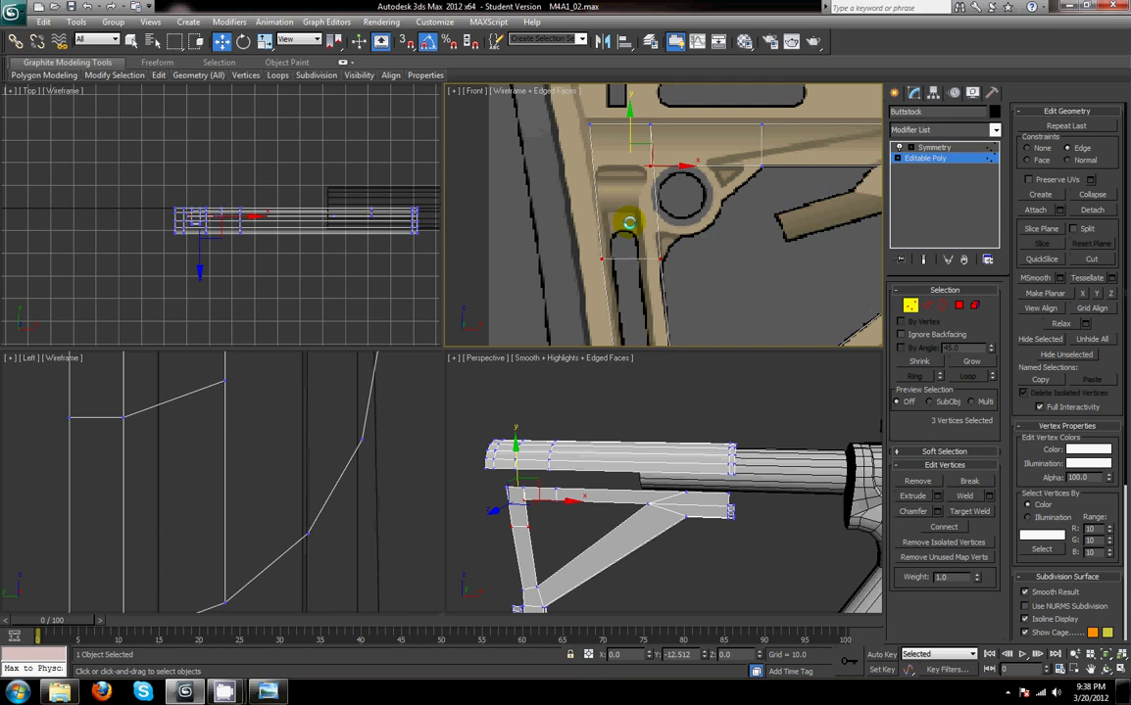
{"action": "left_click", "coordinate": [628, 228]}
- Target-weld the horizontal strip's remaining inner corner vertex to the upright's lowered inner vertex, forming a diagonal gusset
{"action": "left_click", "coordinate": [767, 247]}
{"action": "left_click", "coordinate": [961, 510]}
{"action": "left_click", "coordinate": [649, 163]}
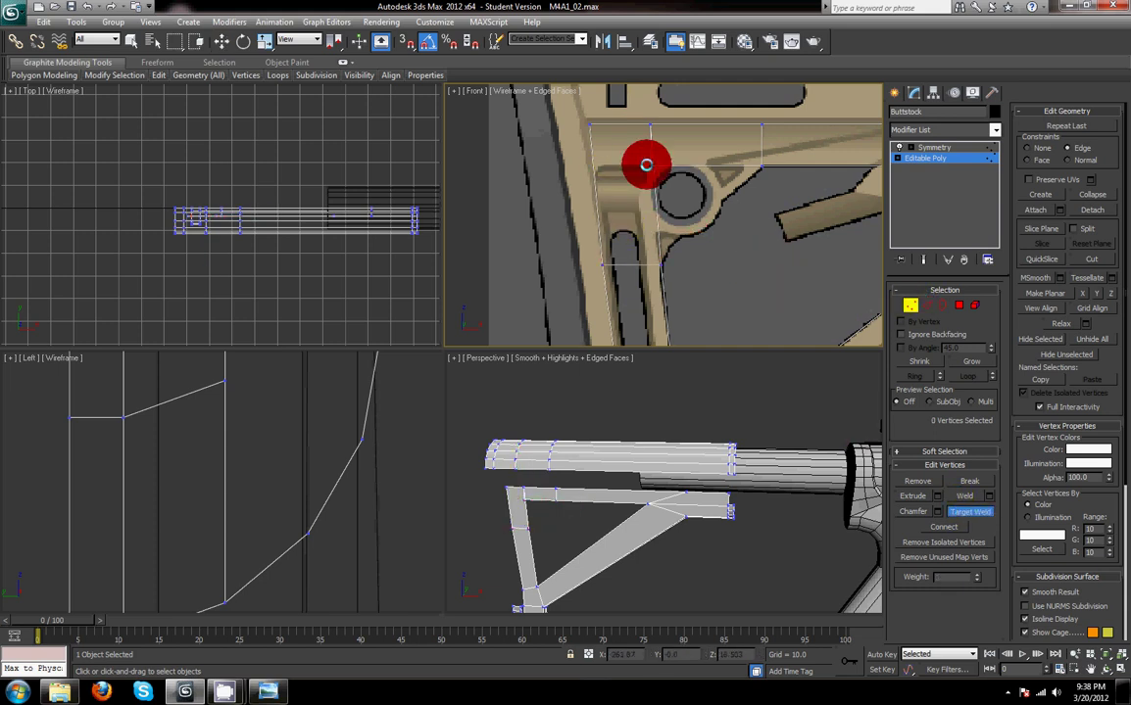
{"action": "right_click", "coordinate": [736, 291]}
{"action": "scroll", "coordinate": [719, 276], "scroll_direction": "down", "scroll_amount": 3}
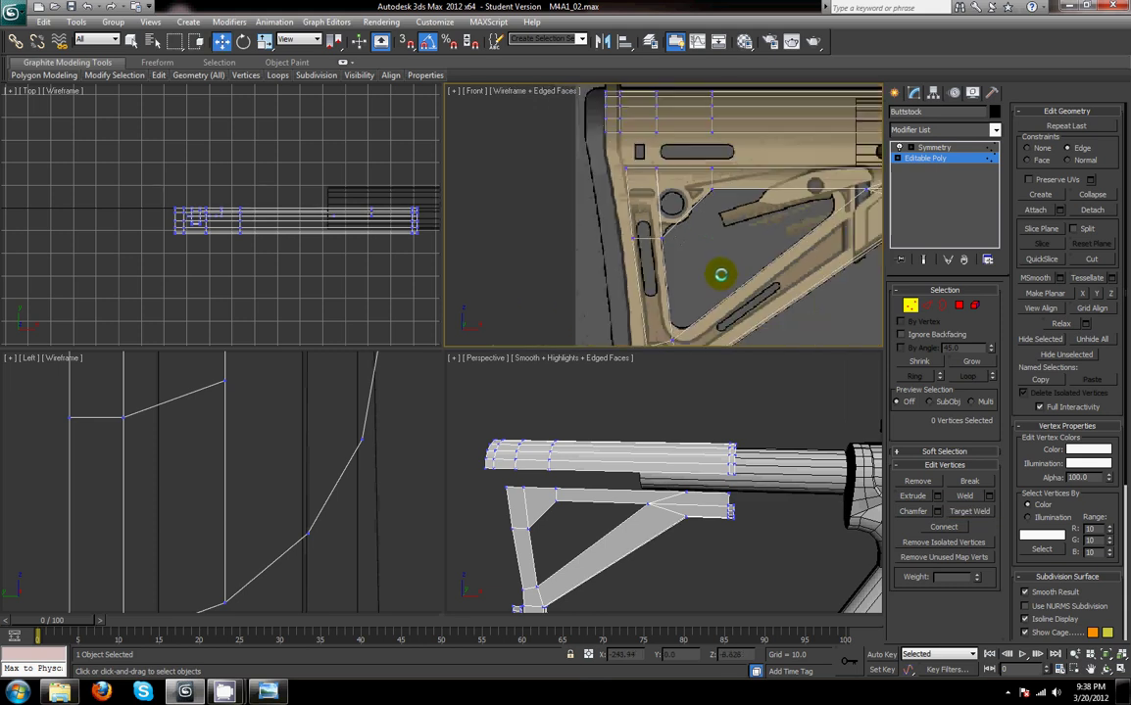
- Raise the upright strip's two cross-edge vertices slightly along their edges to about Z 4.94
{"action": "left_click_drag", "start_coordinate": [594, 206], "coordinate": [673, 257]}
{"action": "scroll", "coordinate": [674, 255], "scroll_direction": "up", "scroll_amount": 3}
{"action": "left_click_drag", "start_coordinate": [620, 221], "coordinate": [626, 209]}
{"action": "scroll", "coordinate": [724, 252], "scroll_direction": "down", "scroll_amount": 3}
{"action": "middle_click_drag", "start_coordinate": [724, 252], "coordinate": [585, 261]}
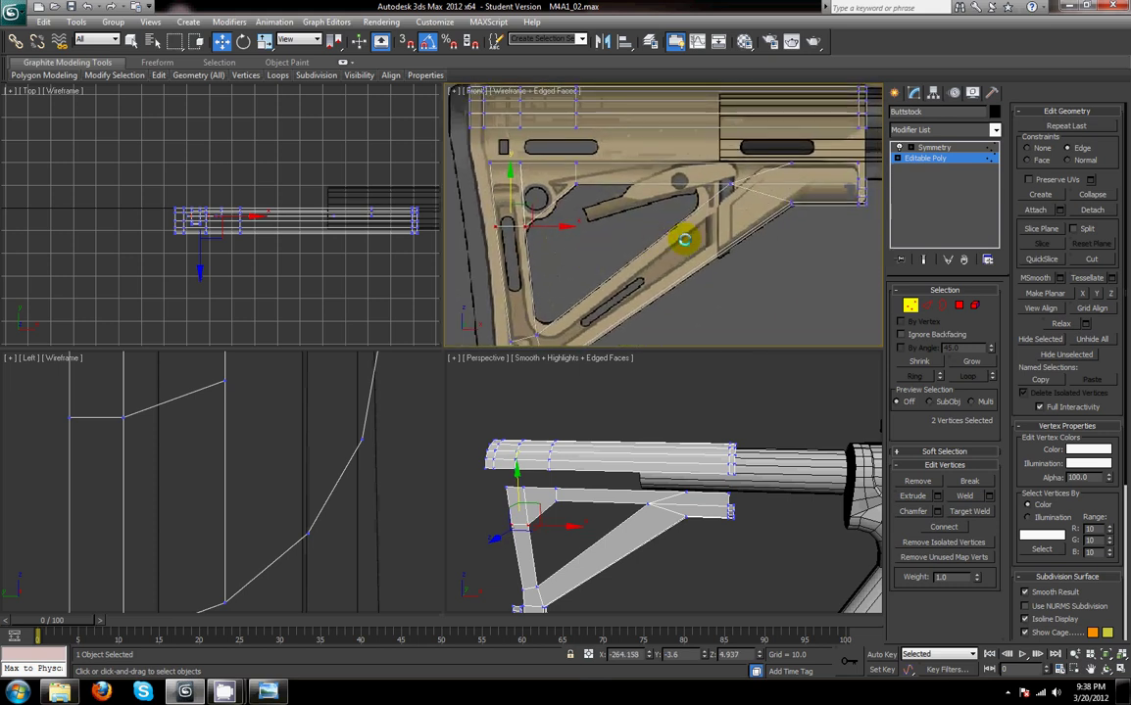
- Slide the horizontal strip's upper front vertex rearward and align it in X with the inner corner vertex below, at about X -205
{"action": "middle_click_drag", "start_coordinate": [689, 237], "coordinate": [678, 243]}
{"action": "left_click_drag", "start_coordinate": [776, 212], "coordinate": [762, 175]}
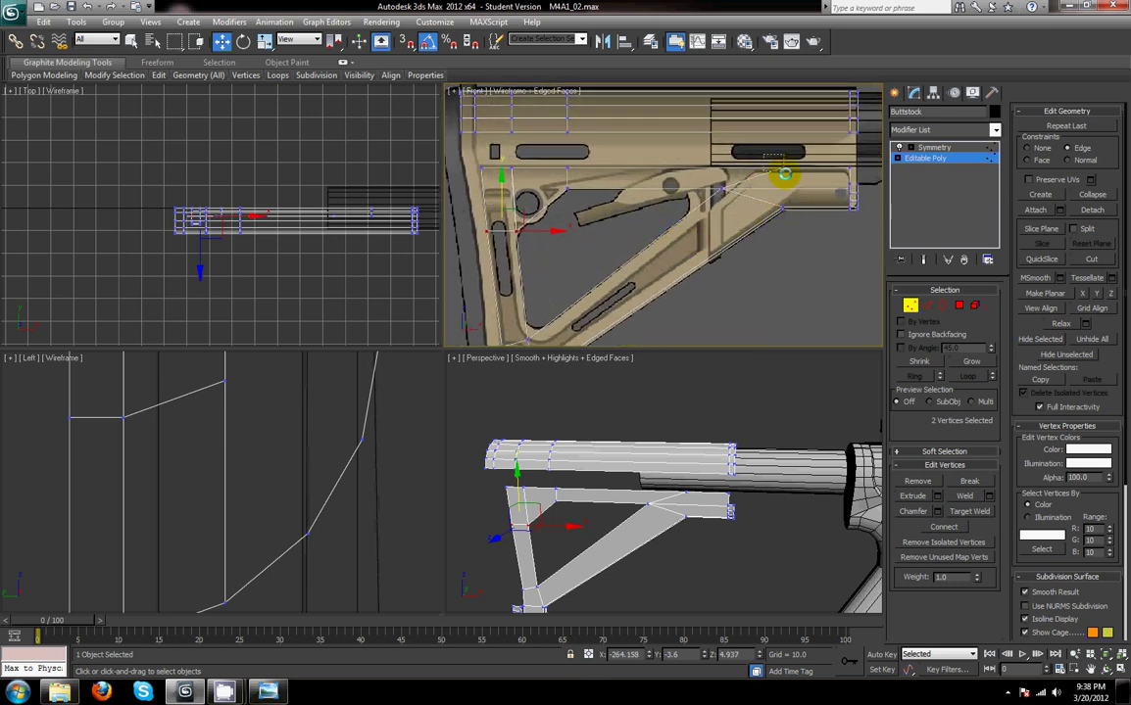
{"action": "left_click", "coordinate": [763, 173]}
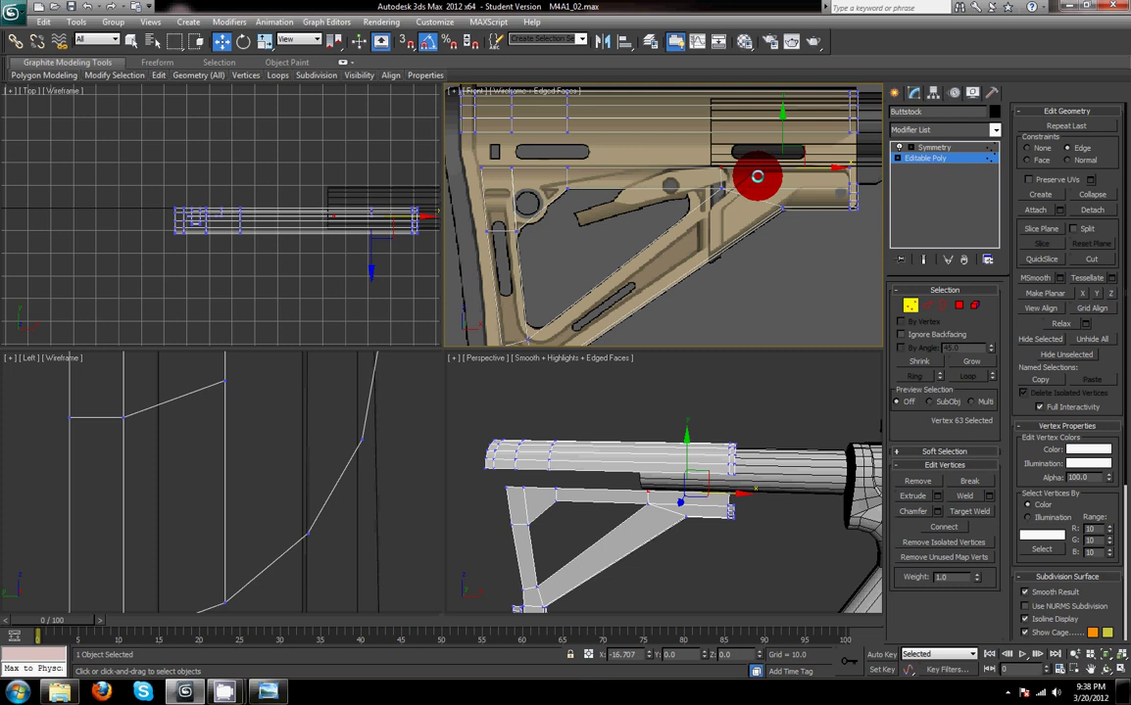
{"action": "left_click_drag", "start_coordinate": [760, 178], "coordinate": [755, 201]}
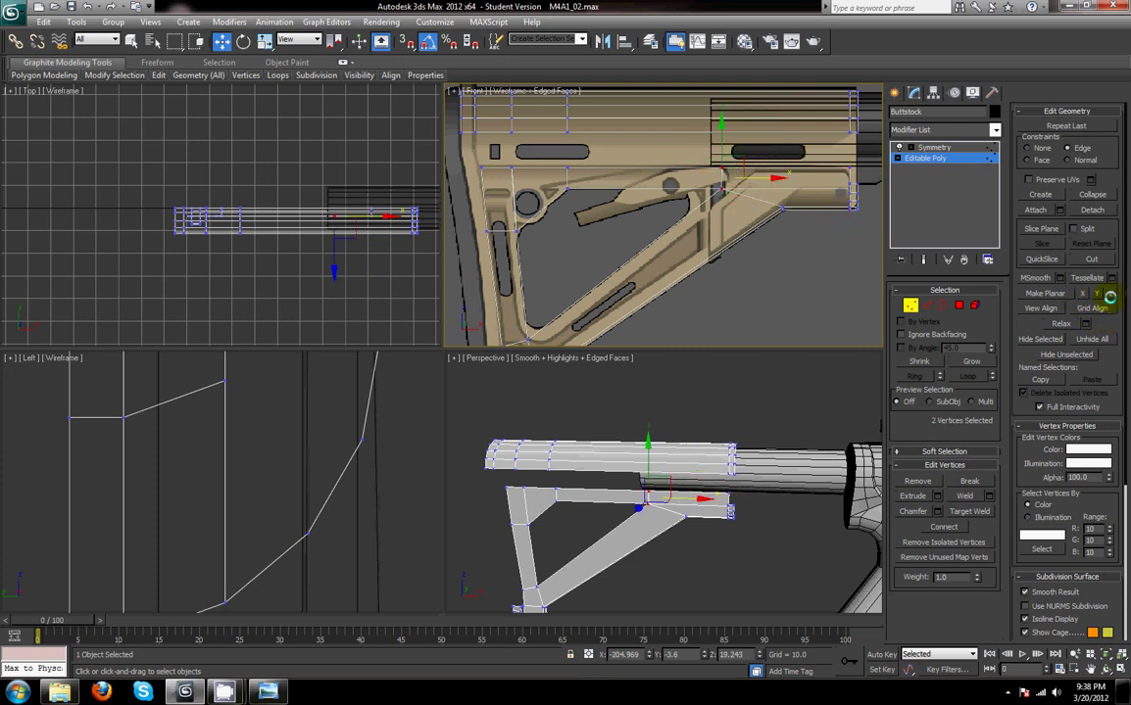
{"action": "middle_click_drag", "start_coordinate": [792, 276], "coordinate": [802, 264]}
{"action": "left_click", "coordinate": [803, 267]}
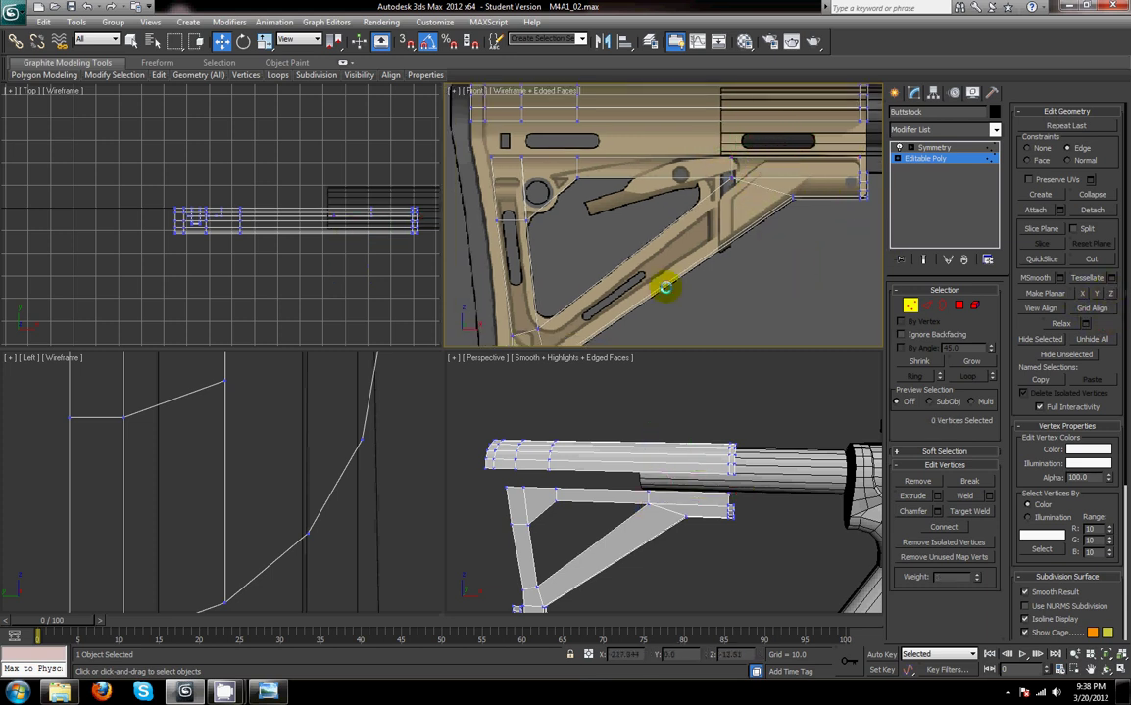
- Bridge the upper shell's lower rear edge to the matching edge of the bottom bracket with a long strip
{"action": "middle_click_drag", "start_coordinate": [715, 237], "coordinate": [625, 236]}
{"action": "middle_click_drag", "start_coordinate": [772, 471], "coordinate": [753, 440], "text": "alt"}
{"action": "left_click", "coordinate": [928, 304]}
{"action": "middle_click_drag", "start_coordinate": [575, 222], "coordinate": [806, 219]}
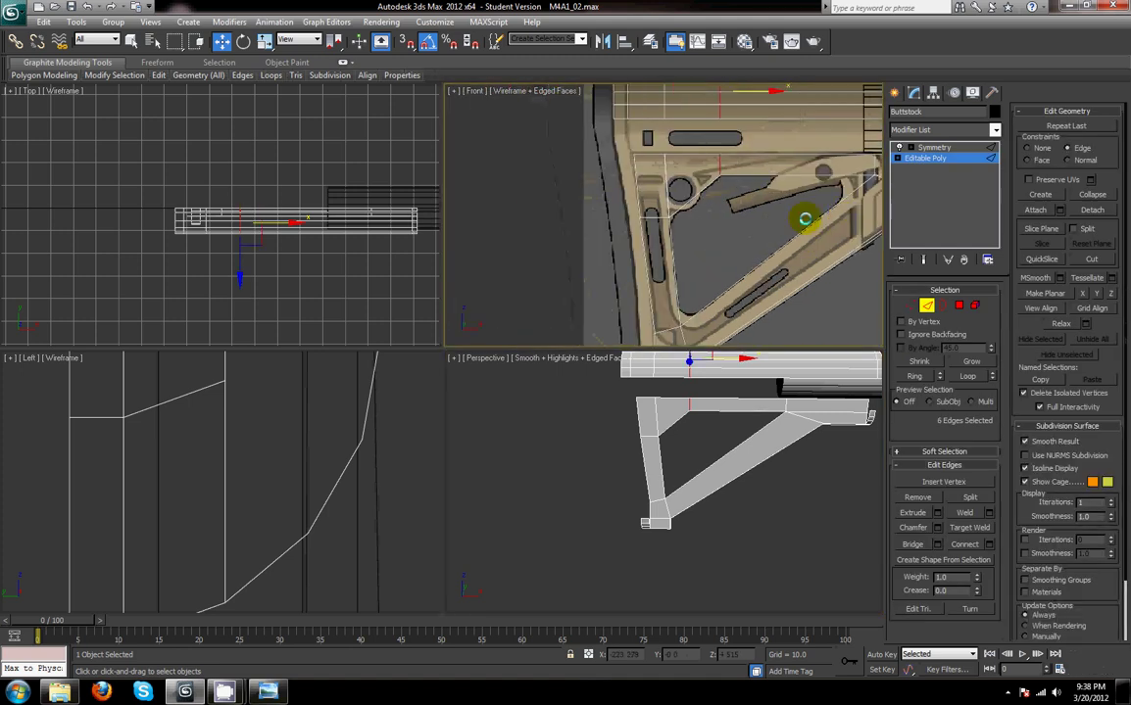
{"action": "left_click", "coordinate": [614, 123]}
{"action": "left_click", "coordinate": [621, 120]}
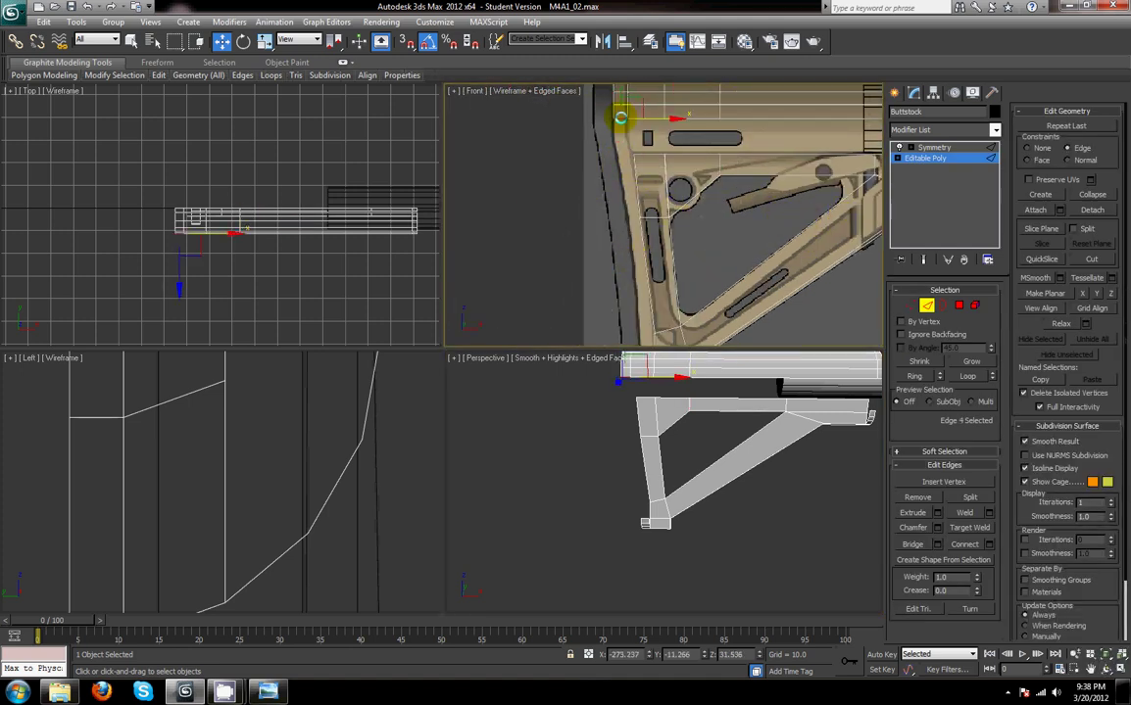
{"action": "middle_click_drag", "start_coordinate": [626, 240], "coordinate": [625, 140]}
{"action": "left_click", "coordinate": [919, 545]}
- Add a middle cross edge to the bridged strip, set constraints to None and move that edge inward to about Y -7.49
{"action": "left_click", "coordinate": [630, 449]}
{"action": "left_click", "coordinate": [965, 544]}
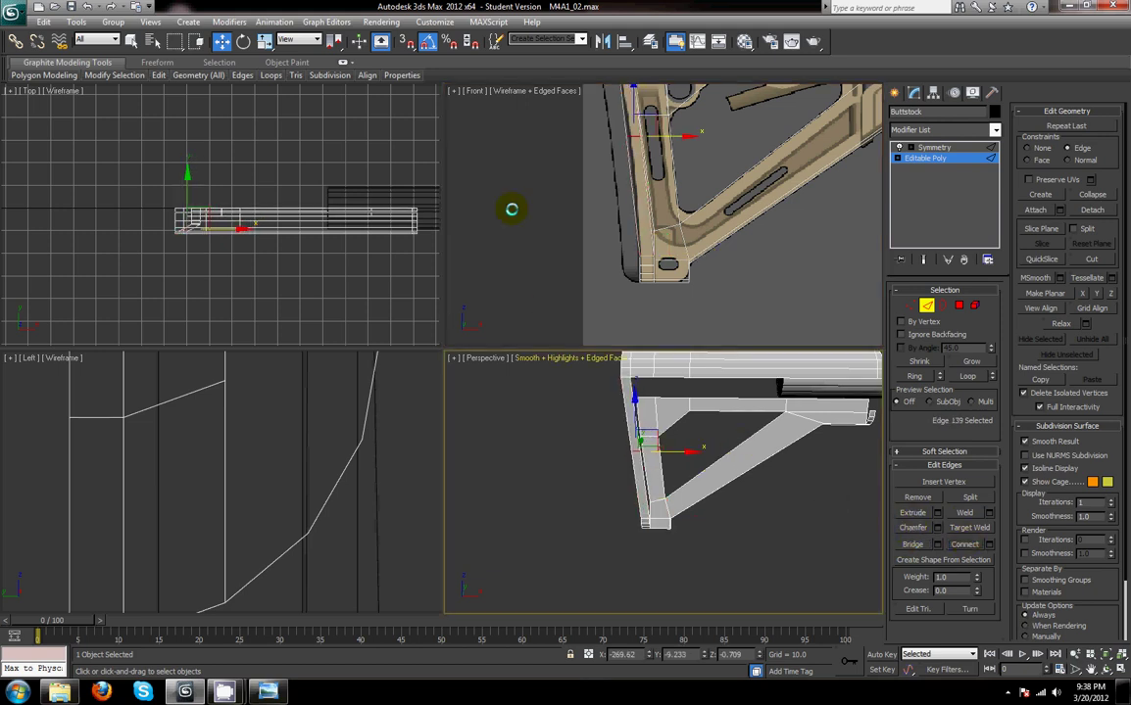
{"action": "scroll", "coordinate": [385, 460], "scroll_direction": "down", "scroll_amount": 8}
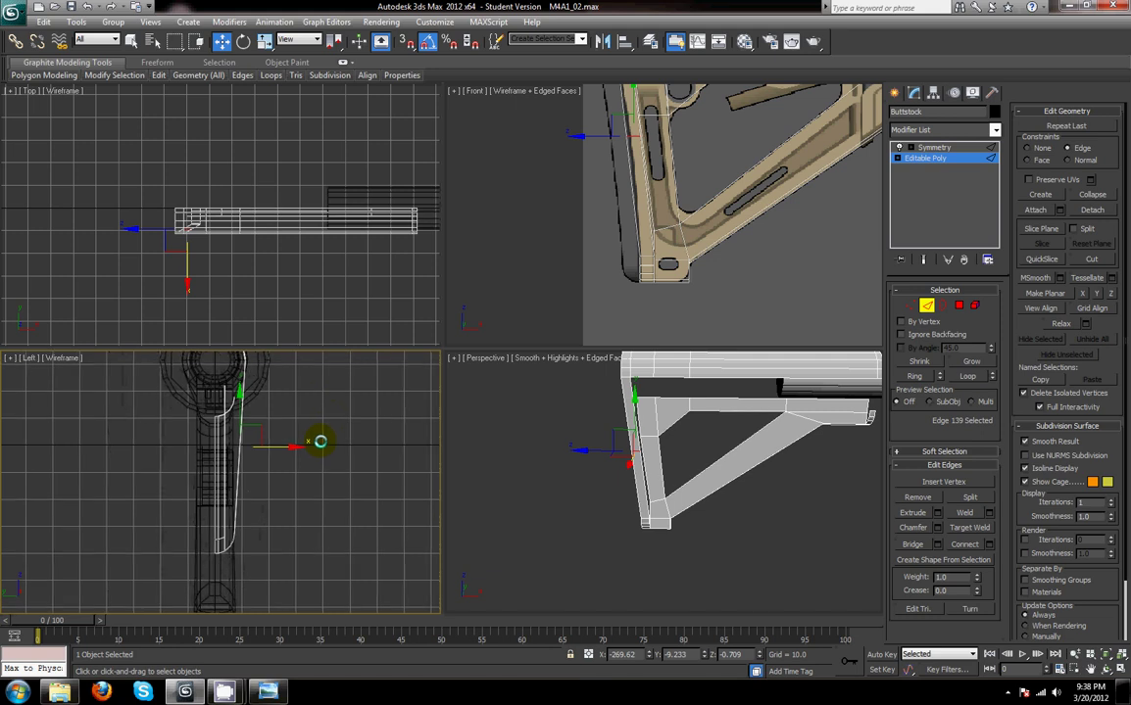
{"action": "middle_click_drag", "start_coordinate": [314, 441], "coordinate": [313, 454]}
{"action": "left_click_drag", "start_coordinate": [288, 464], "coordinate": [288, 464]}
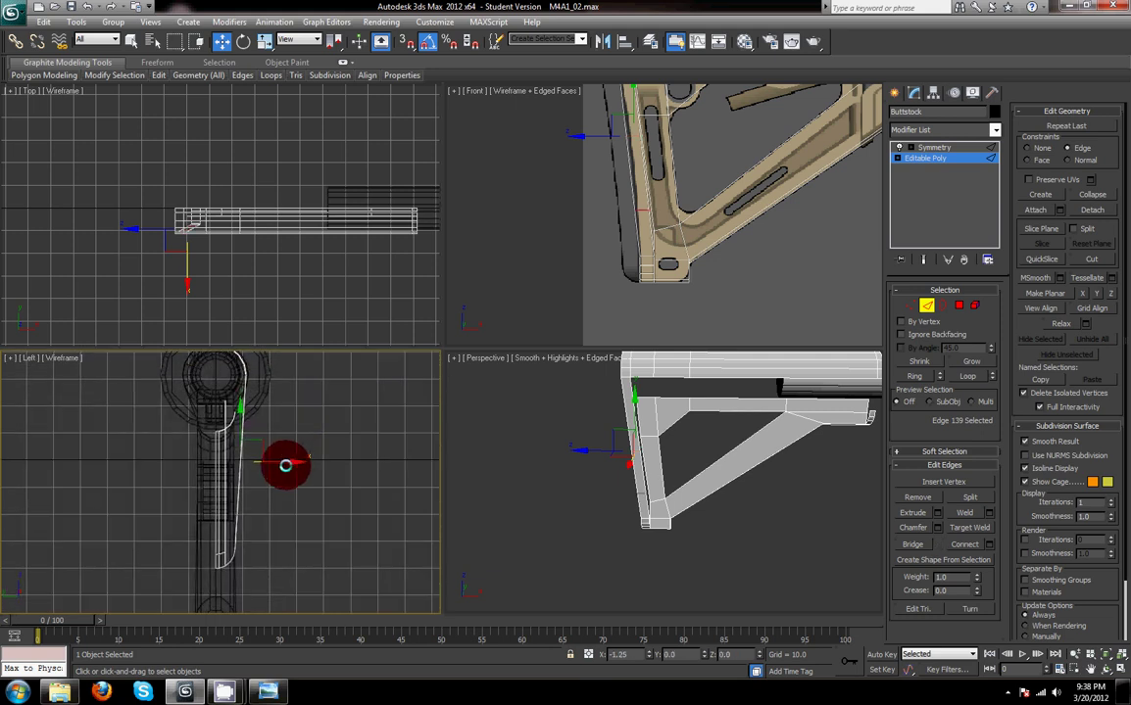
{"action": "left_click", "coordinate": [1028, 147]}
{"action": "left_click_drag", "start_coordinate": [279, 461], "coordinate": [274, 465]}
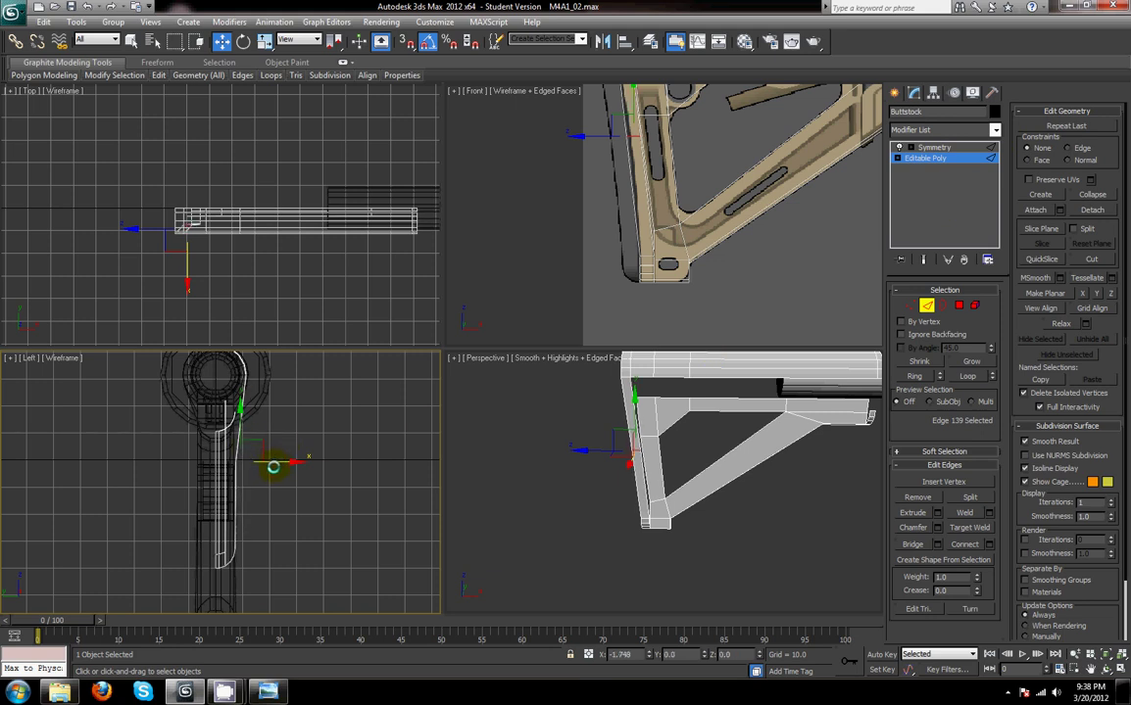
- Connect the long edges of both strip halves with a new cross edge each and move the new edges slightly inward
{"action": "double_click", "coordinate": [233, 488]}
{"action": "left_click", "coordinate": [237, 443]}
{"action": "left_click", "coordinate": [914, 377]}
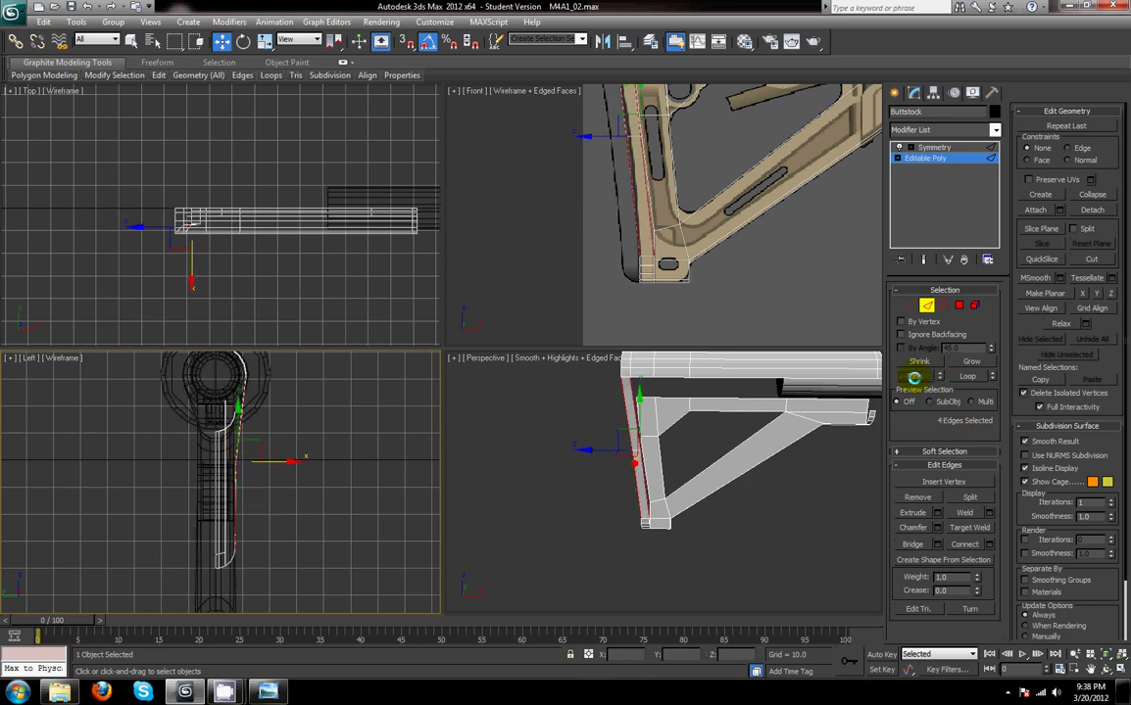
{"action": "left_click", "coordinate": [964, 543]}
{"action": "middle_click_drag", "start_coordinate": [631, 222], "coordinate": [639, 270]}
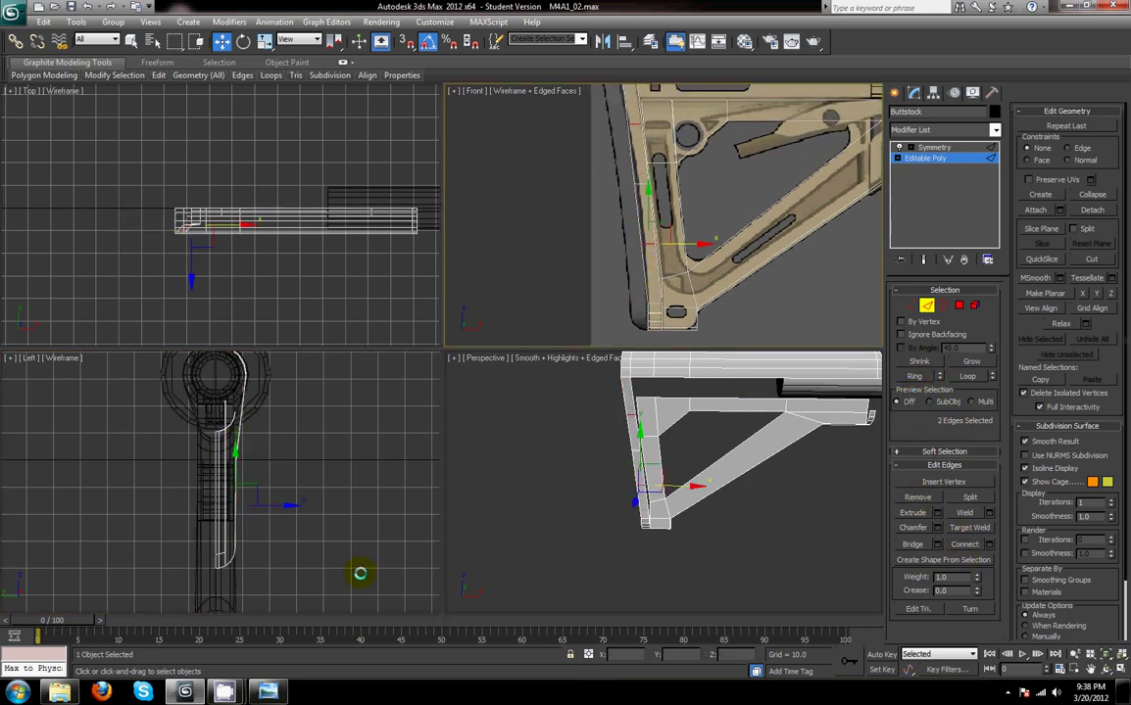
{"action": "scroll", "coordinate": [275, 538], "scroll_direction": "up", "scroll_amount": 2}
{"action": "left_click_drag", "start_coordinate": [283, 520], "coordinate": [278, 518]}
- Fine-tune the sideways position of the rear strip's middle cross edge to smooth its curved profile
{"action": "left_click", "coordinate": [635, 453]}
{"action": "middle_click_drag", "start_coordinate": [618, 252], "coordinate": [618, 262]}
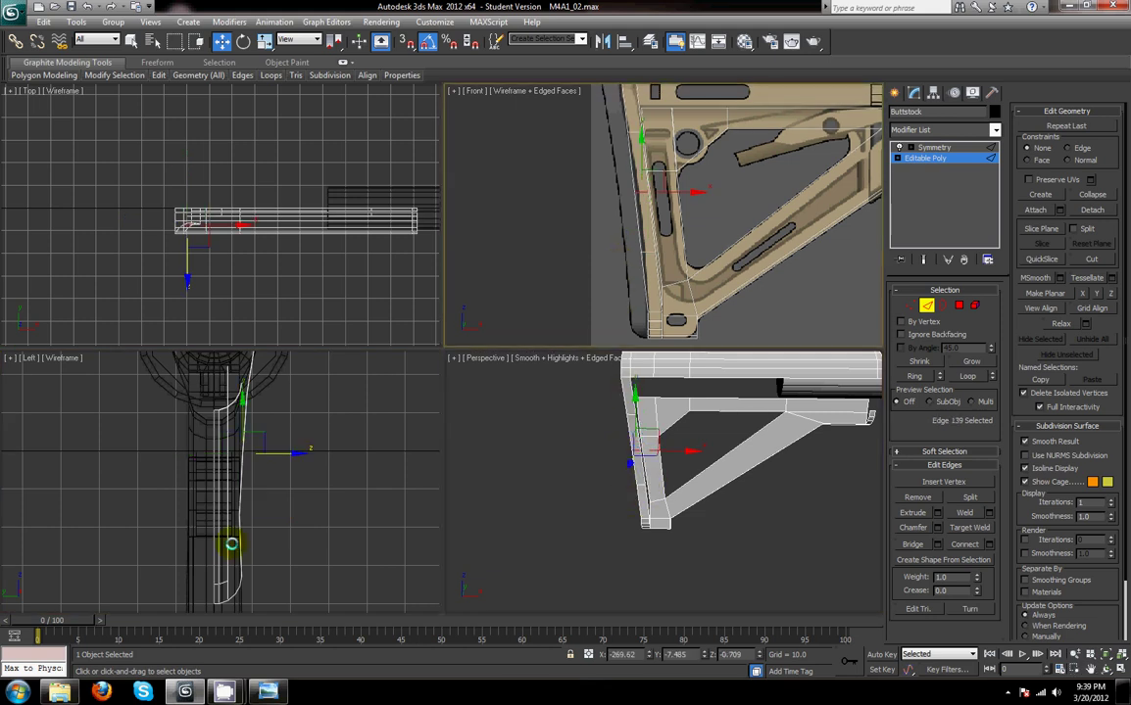
{"action": "left_click", "coordinate": [231, 544]}
{"action": "left_click_drag", "start_coordinate": [274, 461], "coordinate": [270, 459]}
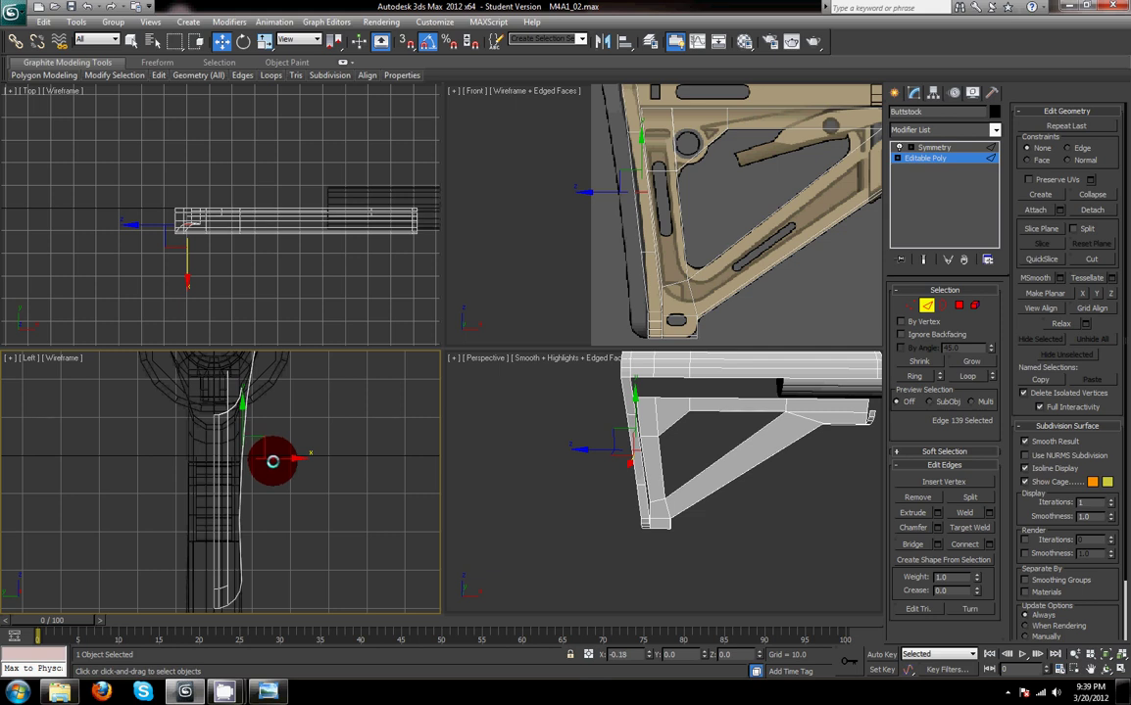
{"action": "left_click_drag", "start_coordinate": [272, 462], "coordinate": [275, 461]}
- Select the buttstock's rear border edges without the end edges at the symmetry plane and extrude them inward to about Y -4.06
{"action": "left_click", "coordinate": [799, 535]}
{"action": "middle_click_drag", "start_coordinate": [784, 534], "coordinate": [768, 515], "text": "alt"}
{"action": "key", "text": "alt+w"}
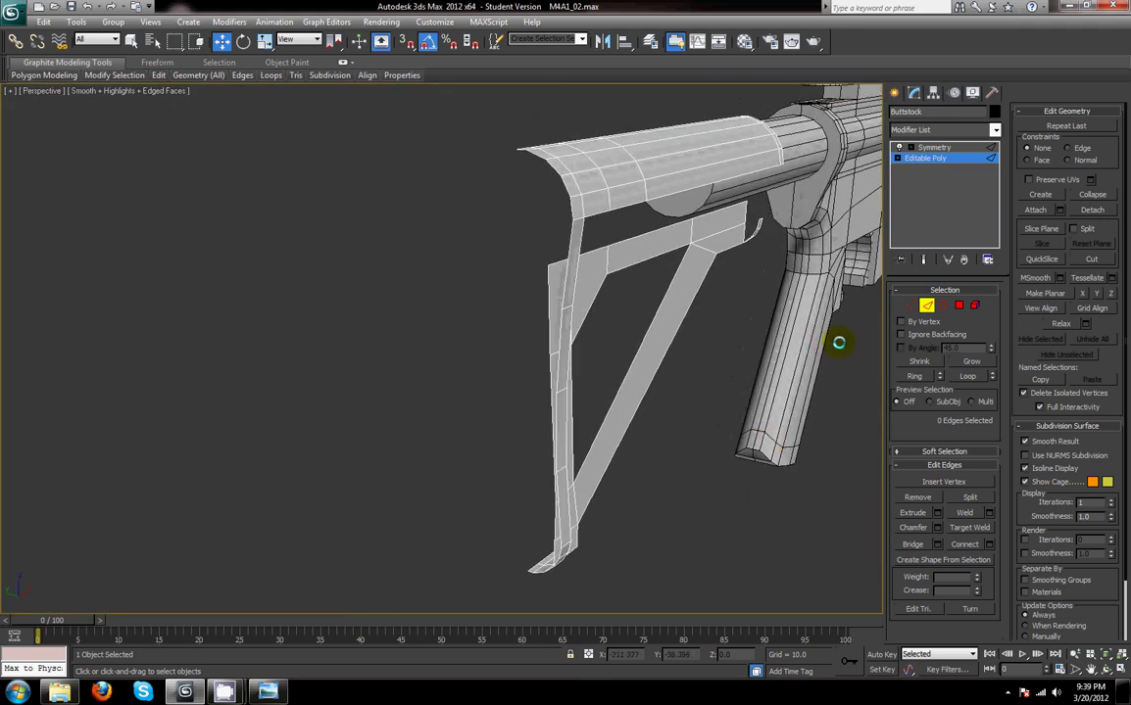
{"action": "left_click", "coordinate": [547, 166]}
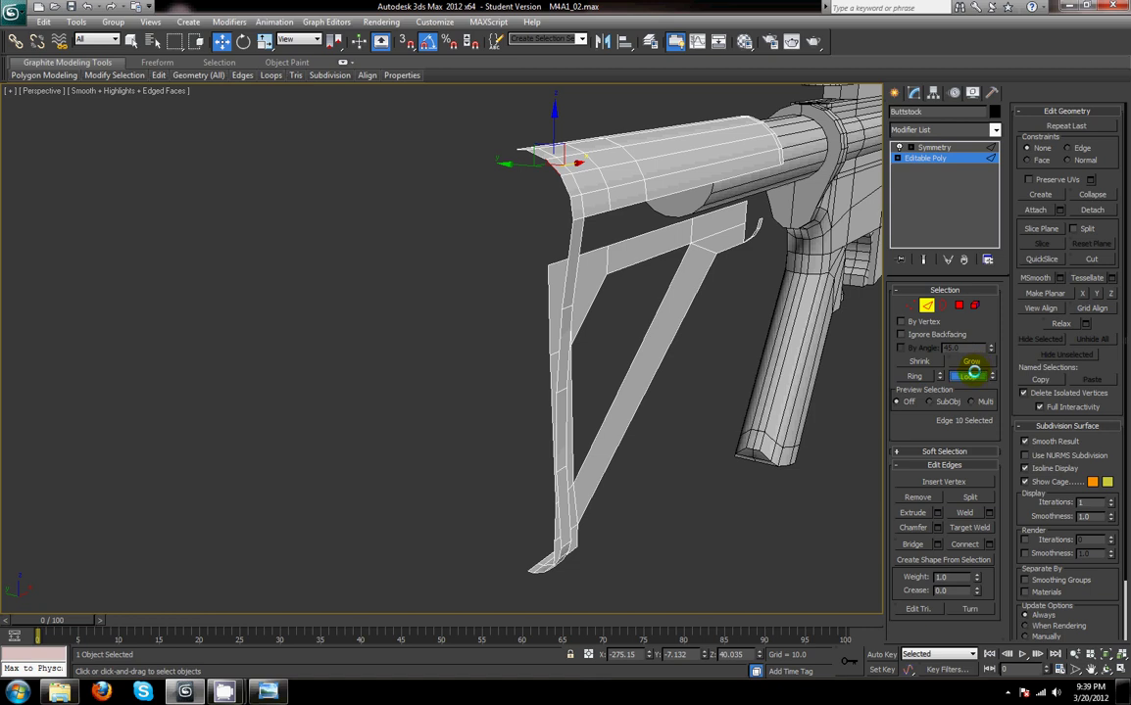
{"action": "left_click", "coordinate": [970, 375]}
{"action": "left_click_drag", "start_coordinate": [484, 126], "coordinate": [498, 173]}
{"action": "left_click_drag", "start_coordinate": [492, 129], "coordinate": [536, 171], "text": "alt"}
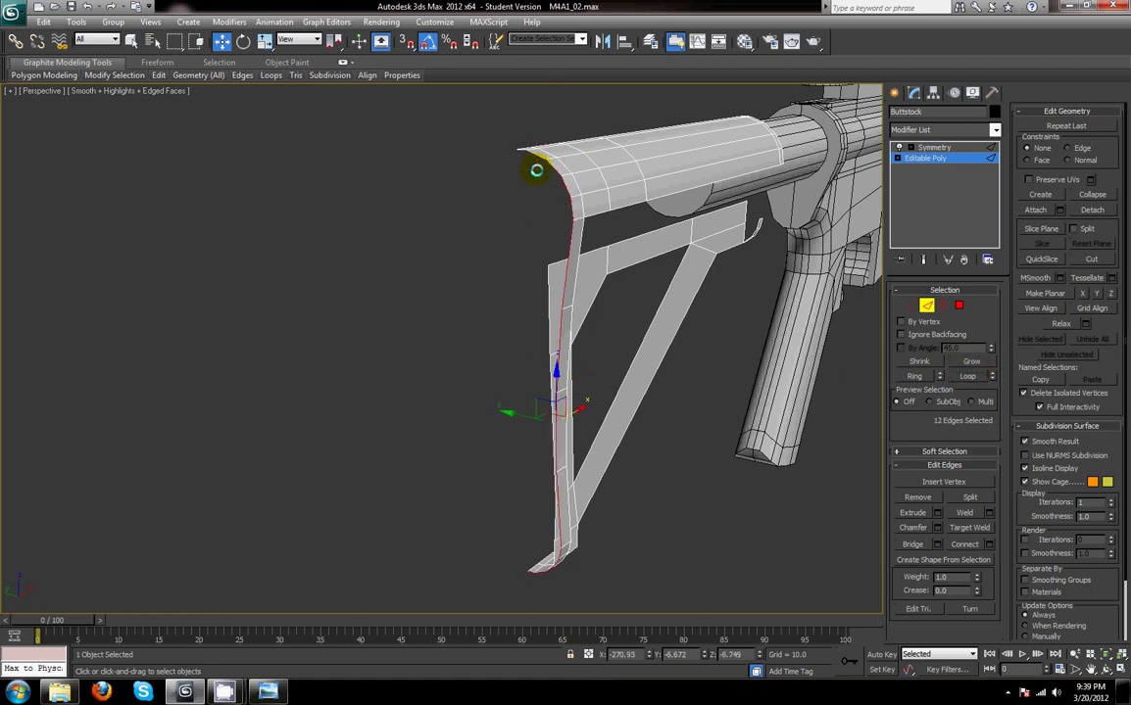
{"action": "middle_click_drag", "start_coordinate": [527, 576], "coordinate": [520, 469]}
{"action": "left_click_drag", "start_coordinate": [520, 469], "coordinate": [598, 517], "text": "alt"}
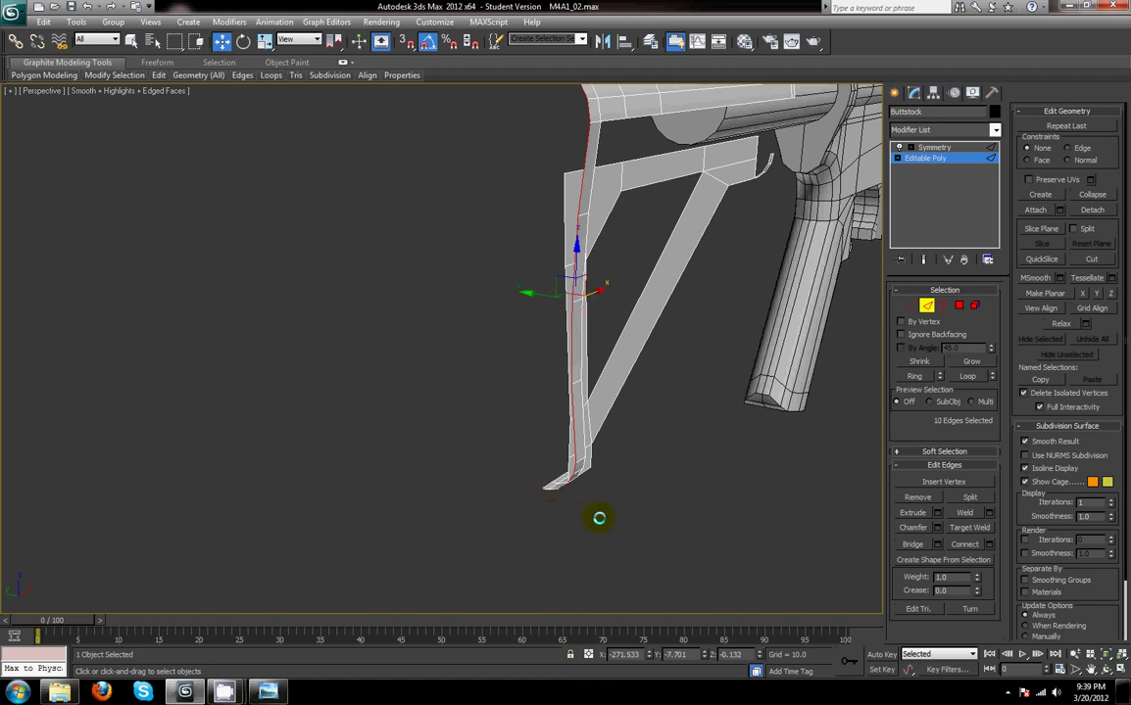
{"action": "middle_click_drag", "start_coordinate": [542, 297], "coordinate": [575, 423], "text": "alt"}
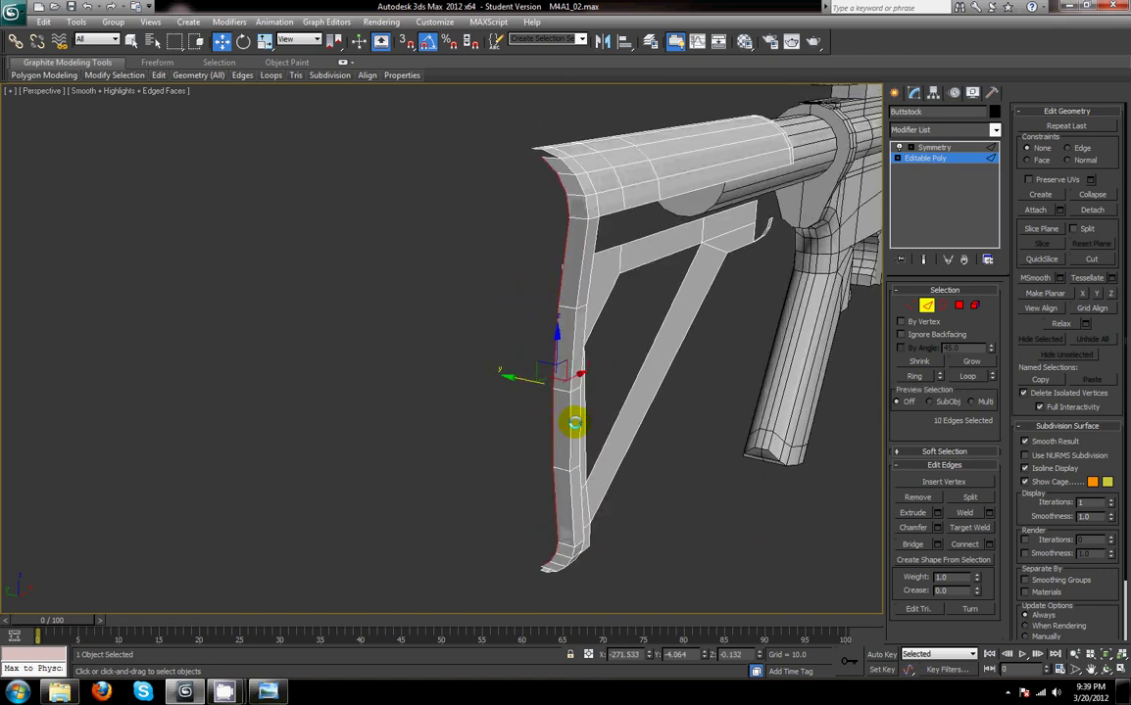
- Make the extruded rear border edges planar in Y and set their Y position to 0
{"action": "middle_click_drag", "start_coordinate": [674, 323], "coordinate": [540, 363], "text": "alt"}
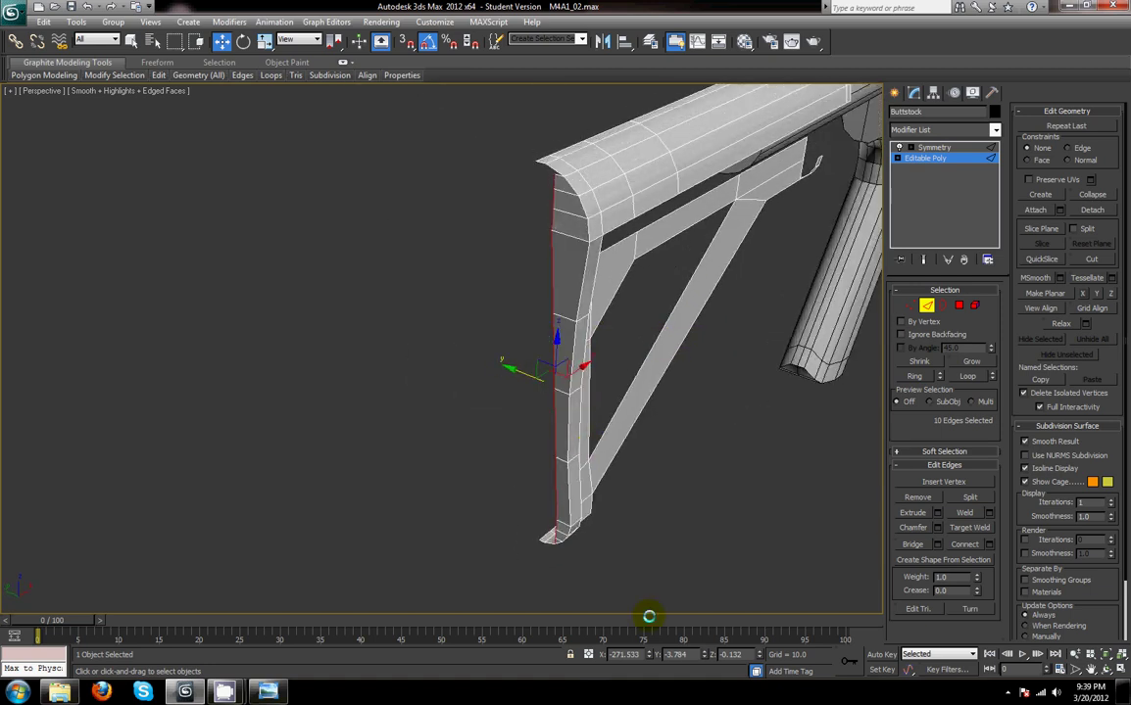
{"action": "middle_click_drag", "start_coordinate": [705, 655], "coordinate": [692, 630], "text": "alt"}
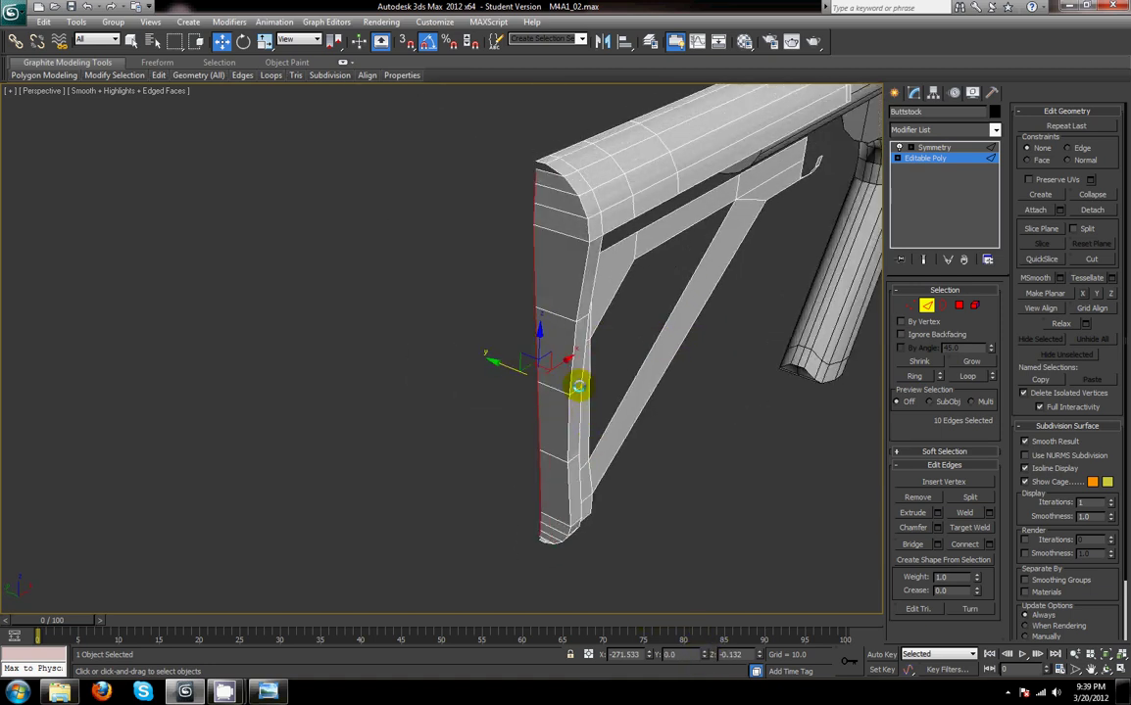
{"action": "middle_click_drag", "start_coordinate": [643, 413], "coordinate": [522, 132], "text": "alt"}
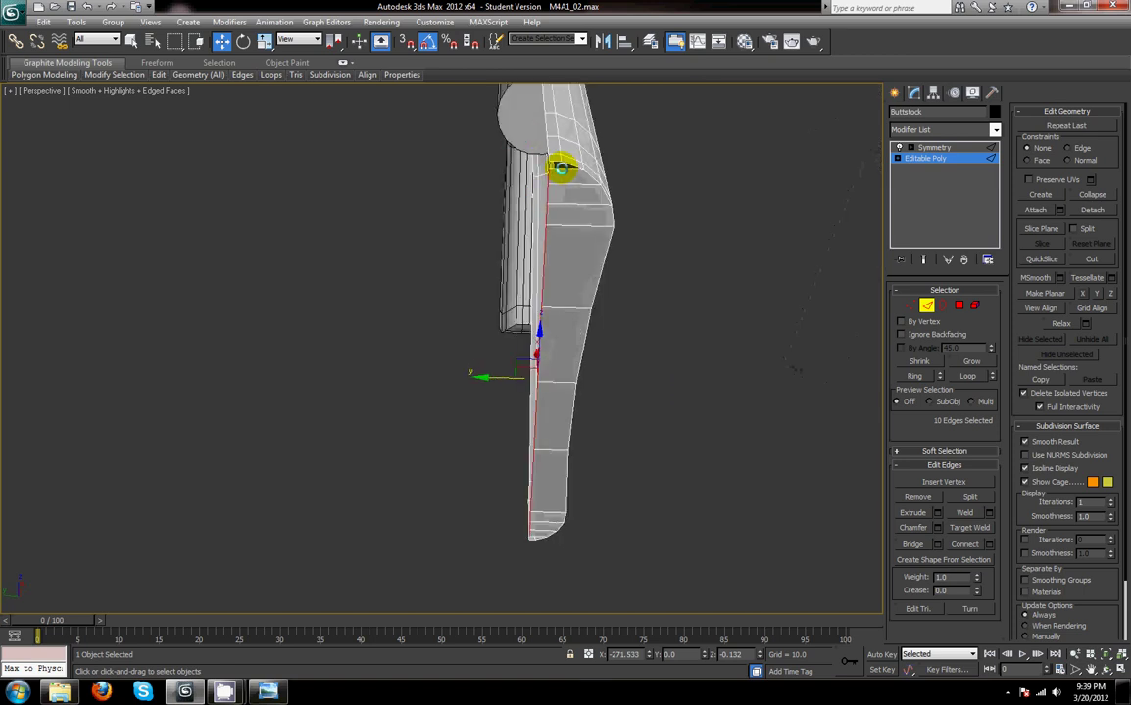
- Bridge the two edges bordering the small gap at the top of the rear end cap
{"action": "left_click", "coordinate": [555, 161]}
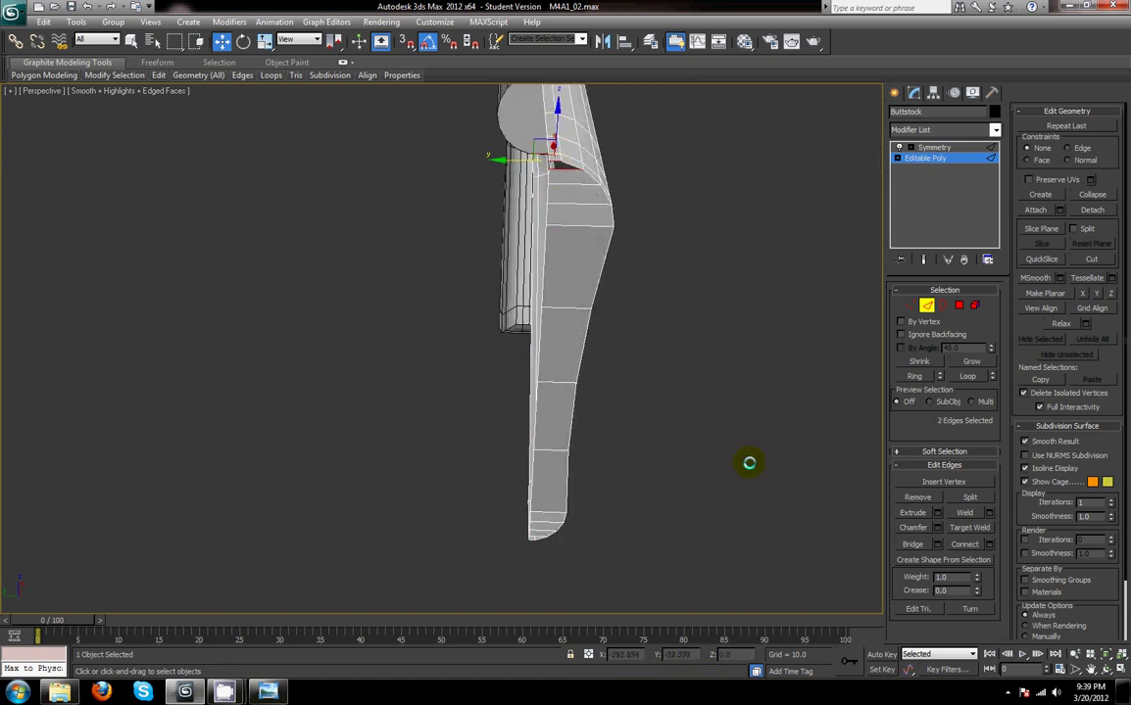
{"action": "middle_click_drag", "start_coordinate": [601, 535], "coordinate": [619, 493], "text": "alt"}
{"action": "left_click", "coordinate": [617, 491]}
{"action": "left_click", "coordinate": [902, 543]}
- Select the four top edges of the lower frame and extrude them about 6.26 outward and 1.15 upward in the Left view
{"action": "middle_click_drag", "start_coordinate": [758, 507], "coordinate": [531, 448], "text": "alt"}
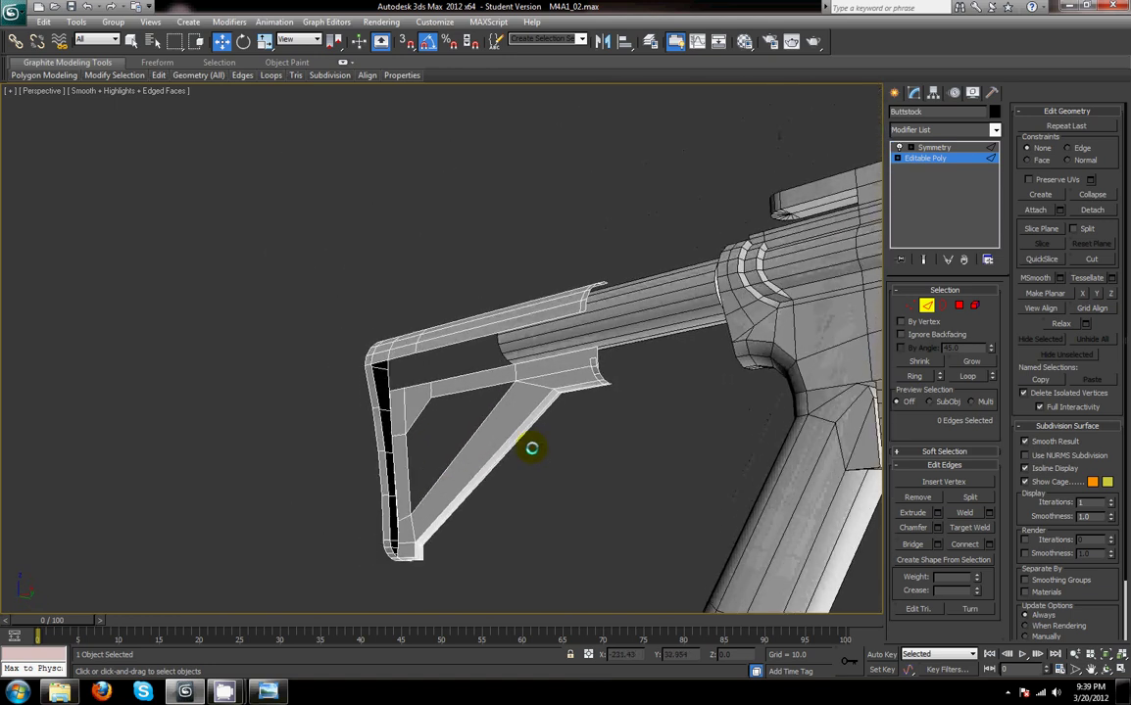
{"action": "scroll", "coordinate": [531, 448], "scroll_direction": "up", "scroll_amount": 5}
{"action": "left_click", "coordinate": [636, 438]}
{"action": "left_click", "coordinate": [520, 454], "text": "ctrl"}
{"action": "left_click", "coordinate": [379, 473], "text": "ctrl"}
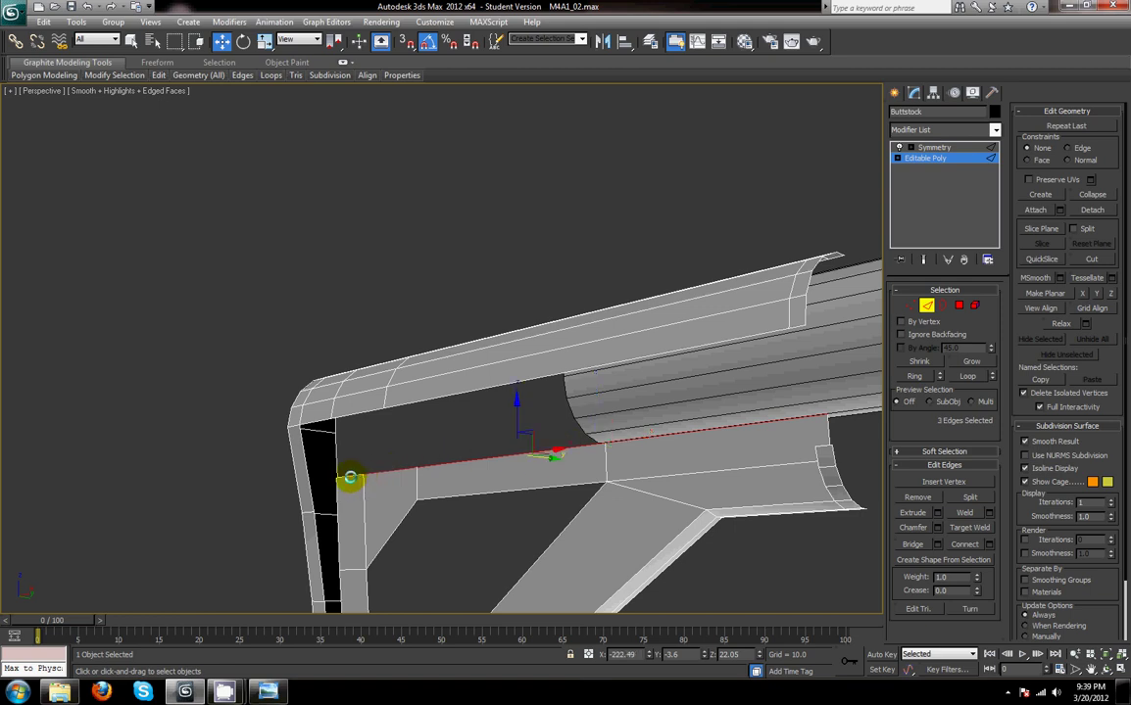
{"action": "key", "text": "alt+w"}
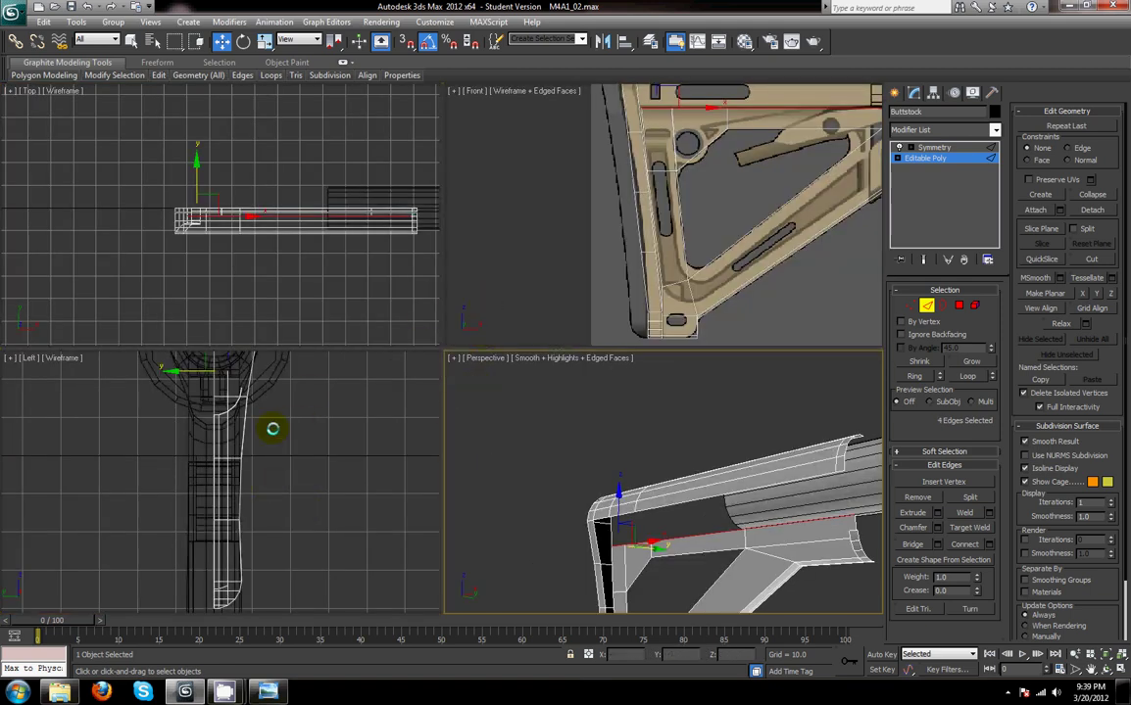
{"action": "scroll", "coordinate": [272, 428], "scroll_direction": "up", "scroll_amount": 10}
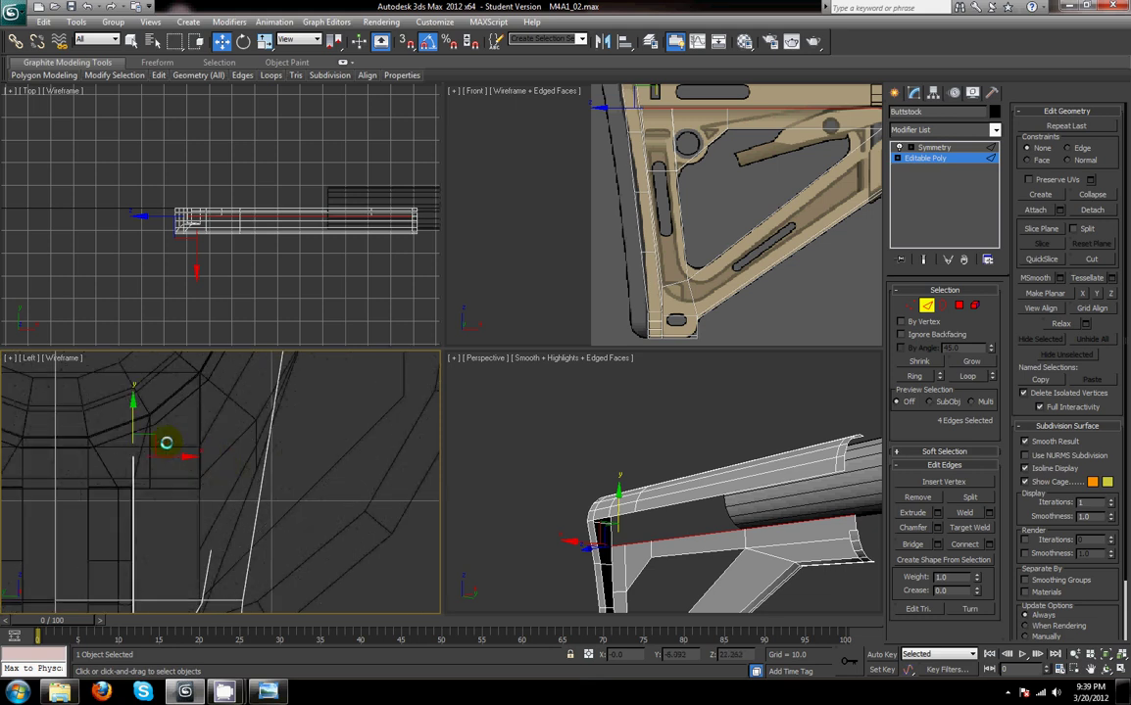
{"action": "left_click_drag", "start_coordinate": [148, 441], "coordinate": [283, 410]}
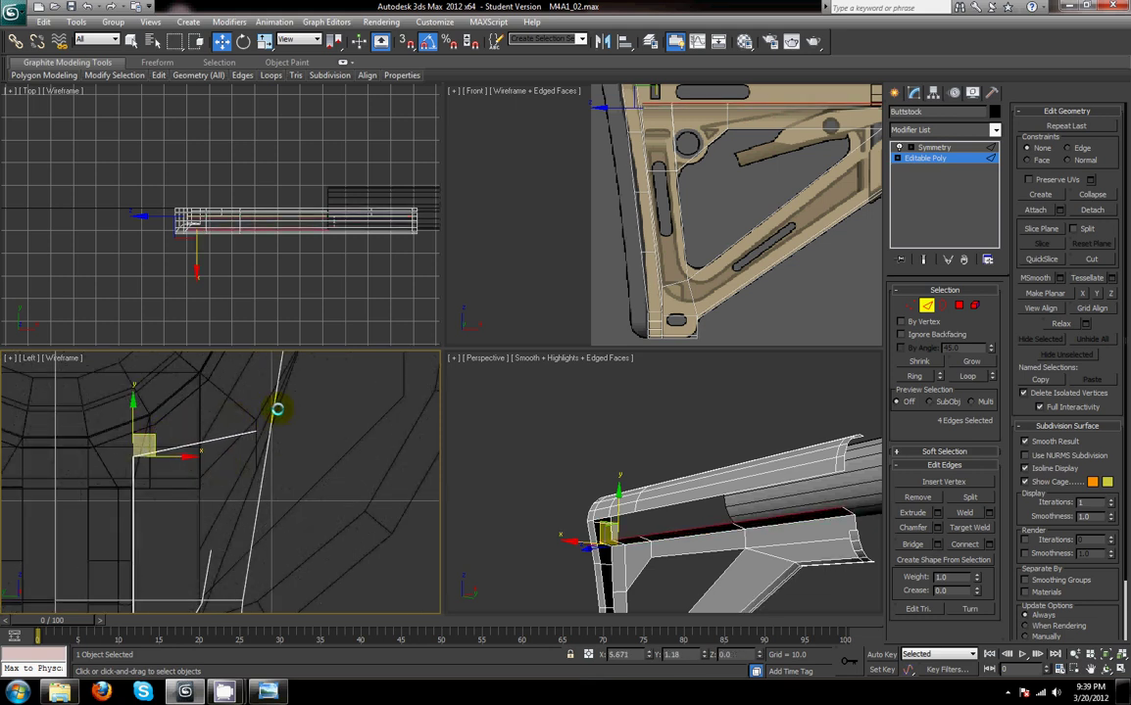
{"action": "left_click_drag", "start_coordinate": [285, 409], "coordinate": [289, 411]}
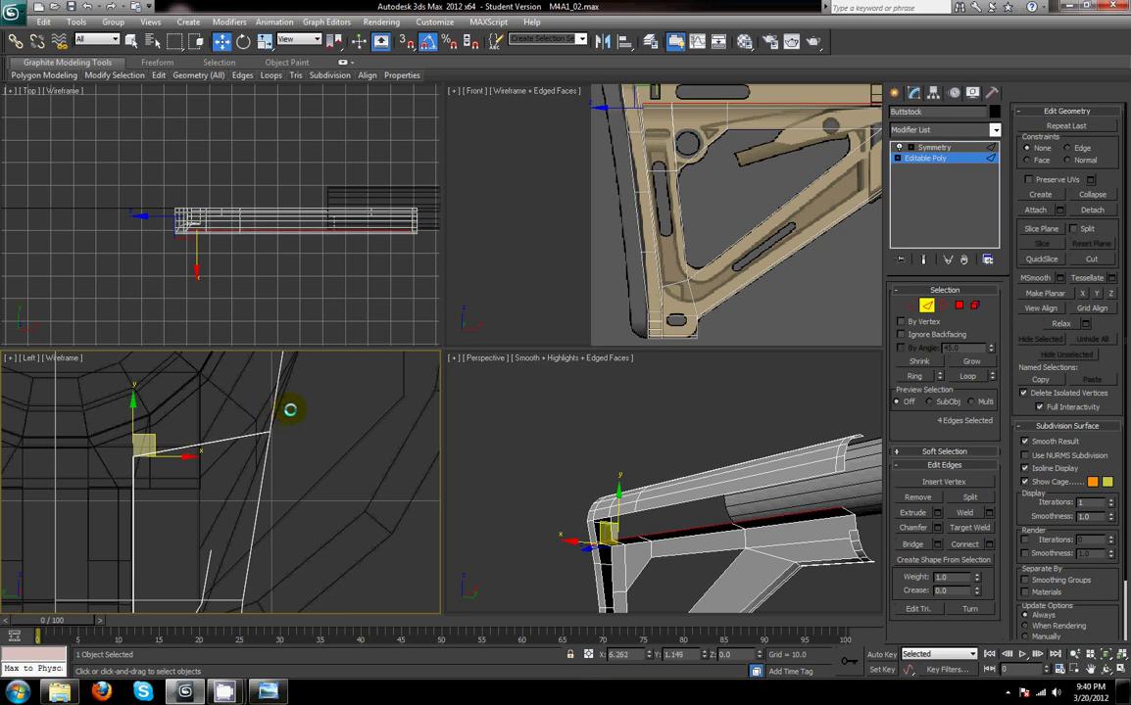
- Fine-tune the height of the lower frame's extruded edges against the reference image in the Front view
{"action": "scroll", "coordinate": [687, 167], "scroll_direction": "up", "scroll_amount": 4}
{"action": "middle_click_drag", "start_coordinate": [690, 161], "coordinate": [518, 292]}
{"action": "middle_click_drag", "start_coordinate": [658, 203], "coordinate": [842, 222]}
{"action": "left_click_drag", "start_coordinate": [618, 181], "coordinate": [614, 173]}
{"action": "middle_click_drag", "start_coordinate": [614, 173], "coordinate": [588, 204]}
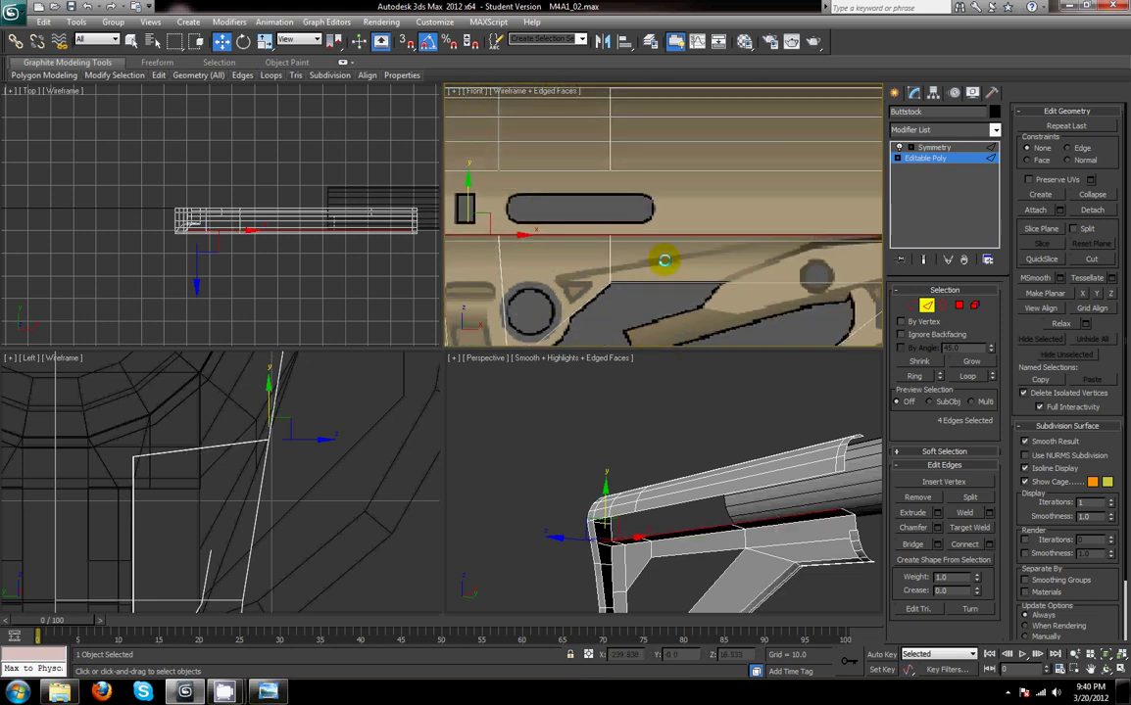
{"action": "scroll", "coordinate": [664, 260], "scroll_direction": "down", "scroll_amount": 5}
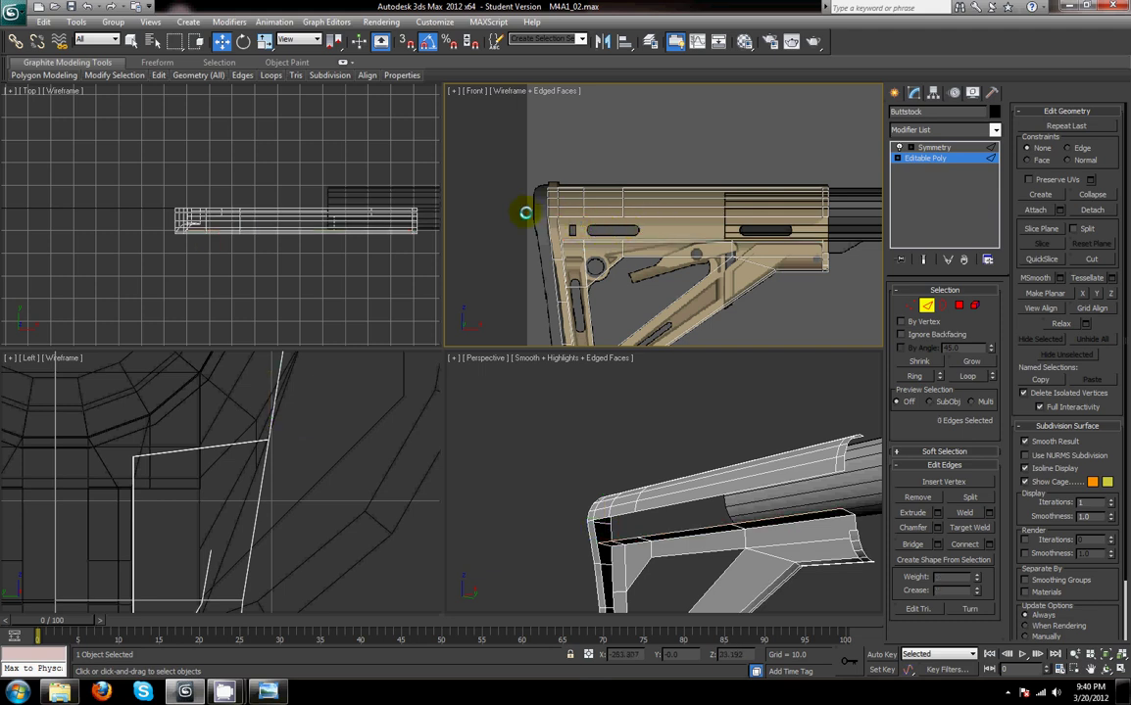
- Select the six vertices along the upper shell's lower border and move them down slightly to about Z 28.27
{"action": "left_click", "coordinate": [910, 305]}
{"action": "left_click_drag", "start_coordinate": [544, 213], "coordinate": [840, 222]}
{"action": "scroll", "coordinate": [843, 222], "scroll_direction": "up", "scroll_amount": 2}
{"action": "mouse_move", "coordinate": [815, 218]}
{"action": "middle_mouse_down"}
{"action": "mouse_move", "coordinate": [736, 217]}
{"action": "mouse_move", "coordinate": [747, 204]}
{"action": "mouse_move", "coordinate": [807, 240]}
{"action": "middle_mouse_up"}
{"action": "left_click_drag", "start_coordinate": [554, 164], "coordinate": [552, 176]}
{"action": "scroll", "coordinate": [500, 217], "scroll_direction": "up", "scroll_amount": 2}
{"action": "middle_click_drag", "start_coordinate": [492, 217], "coordinate": [461, 202]}
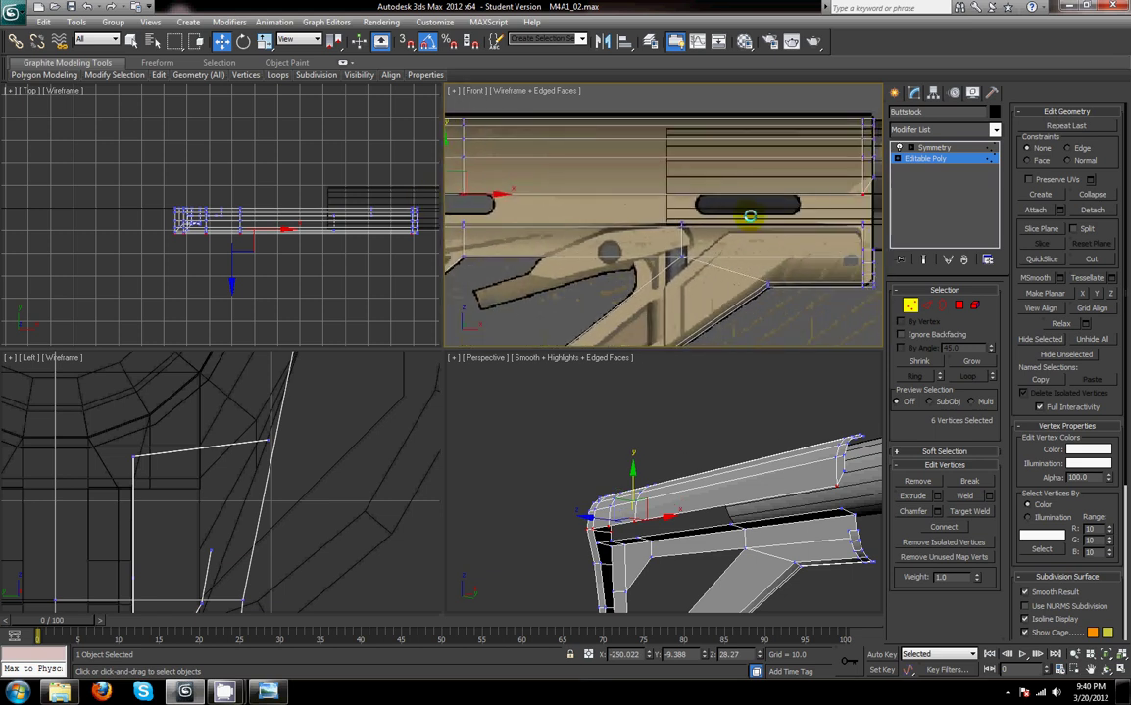
- Raise the shell's front lower corner vertex and shift the adjacent vertical row of vertices toward the rear
{"action": "middle_click_drag", "start_coordinate": [749, 214], "coordinate": [680, 215]}
{"action": "left_click", "coordinate": [800, 203]}
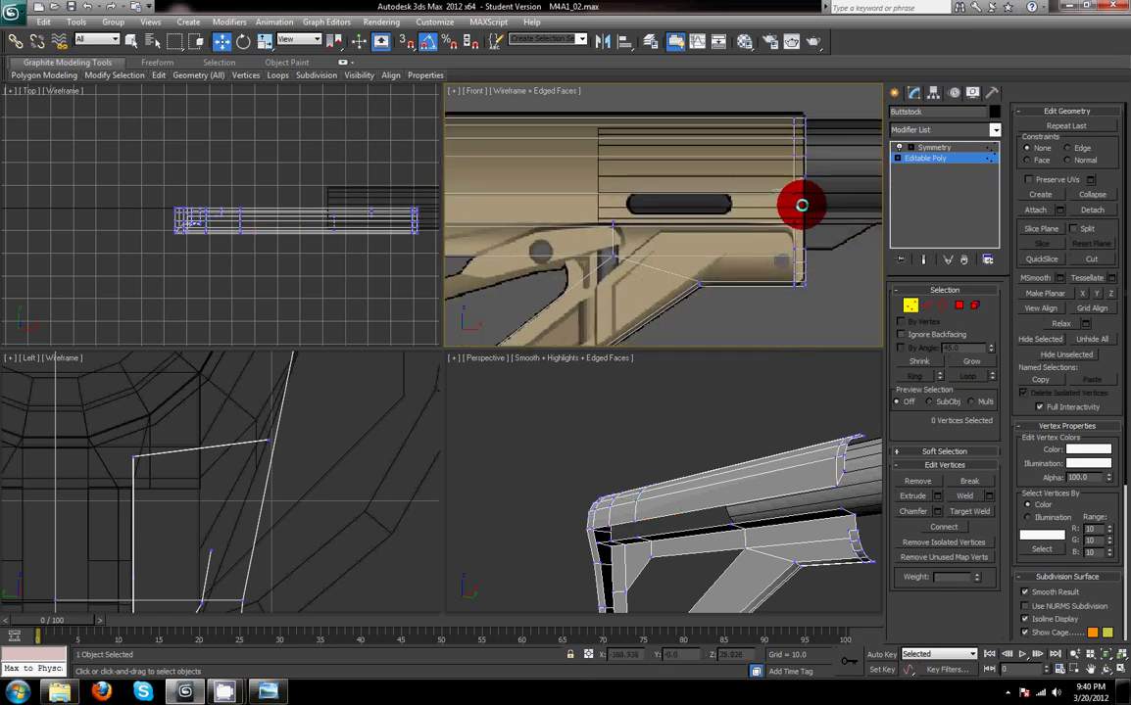
{"action": "left_click_drag", "start_coordinate": [801, 190], "coordinate": [799, 201]}
{"action": "left_click_drag", "start_coordinate": [834, 146], "coordinate": [813, 159]}
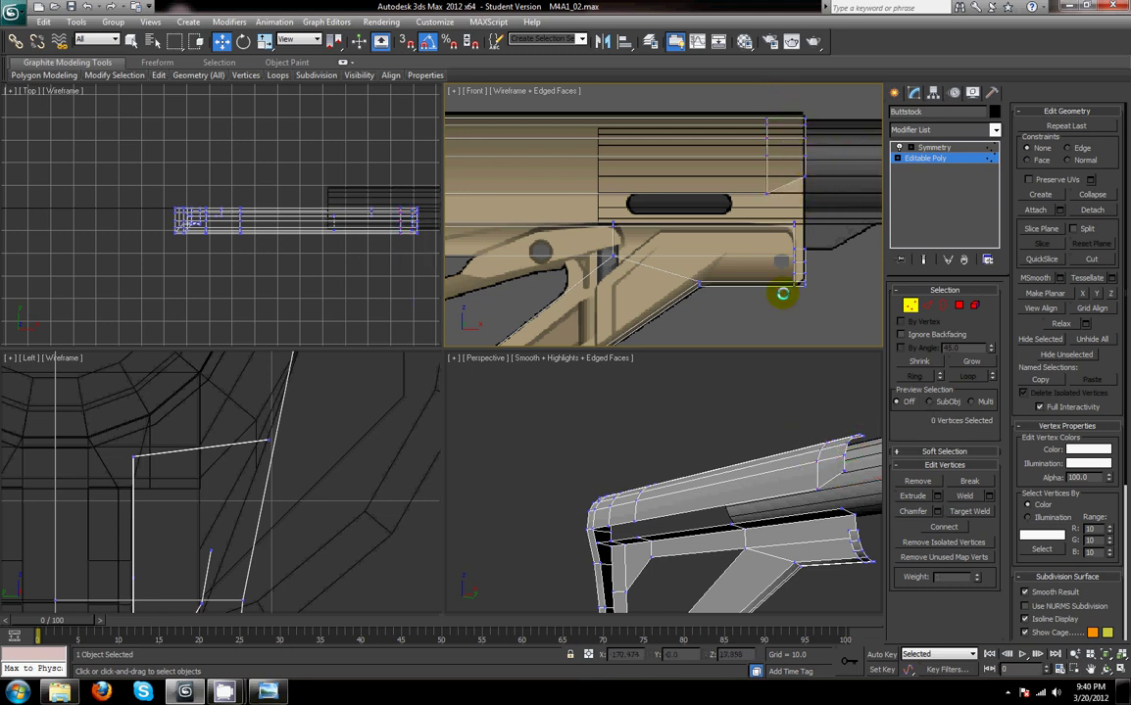
{"action": "middle_click_drag", "start_coordinate": [753, 522], "coordinate": [716, 470], "text": "alt"}
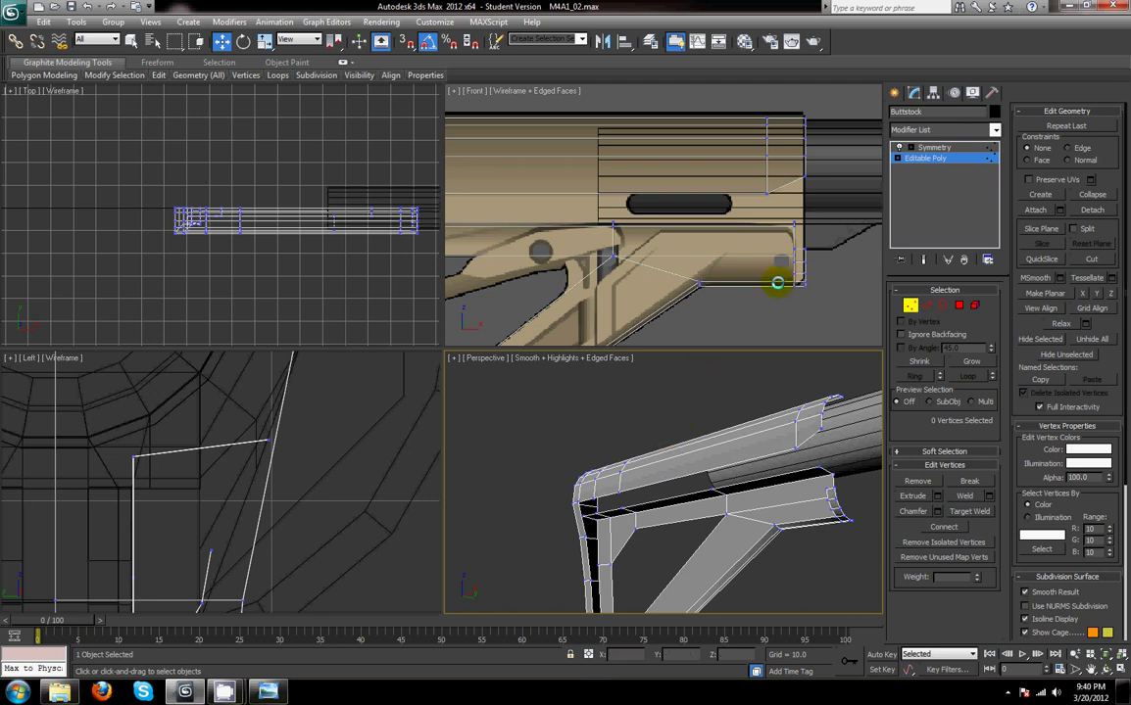
{"action": "middle_click_drag", "start_coordinate": [732, 252], "coordinate": [810, 251]}
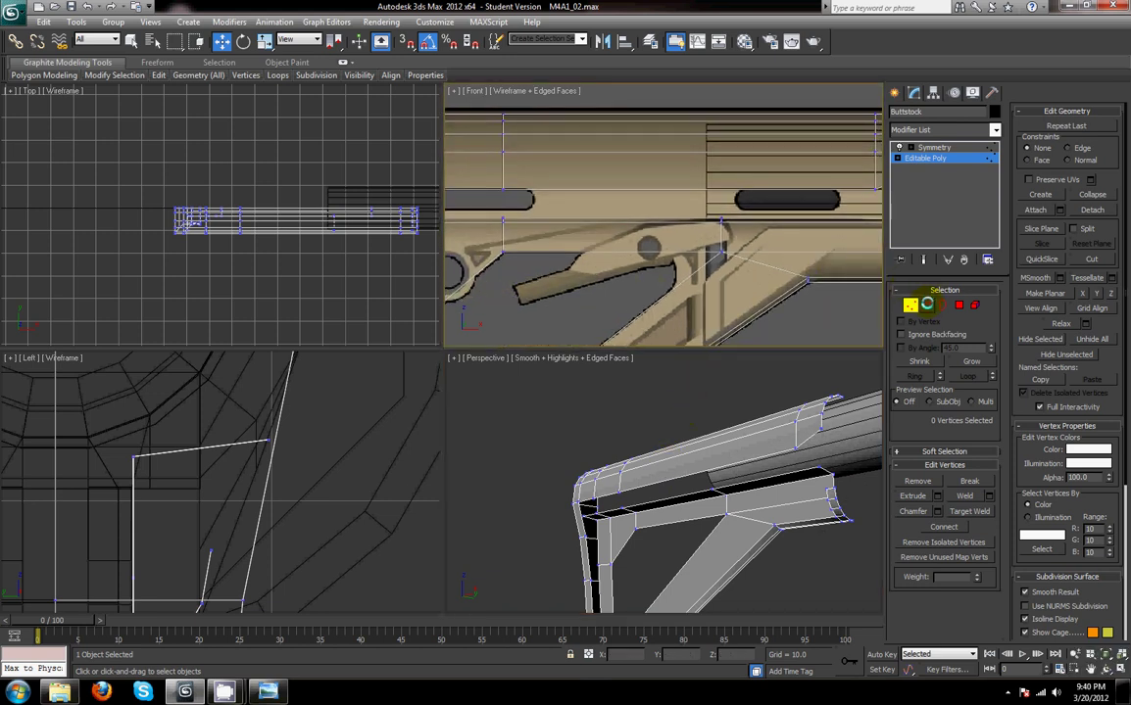
- Connect the shell's long side edges with a new cross loop and align it with the lower frame's strut vertices at about X -204.95
{"action": "left_click", "coordinate": [926, 305]}
{"action": "middle_click_drag", "start_coordinate": [664, 503], "coordinate": [711, 423], "text": "alt"}
{"action": "double_click", "coordinate": [740, 474]}
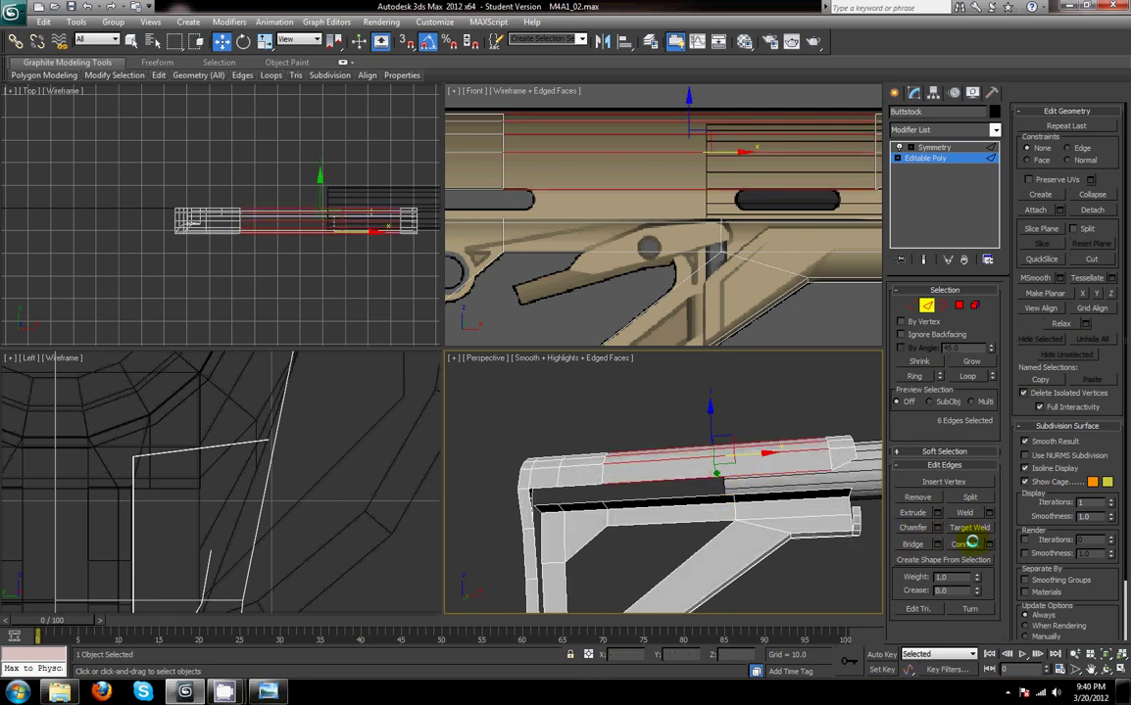
{"action": "left_click", "coordinate": [968, 544]}
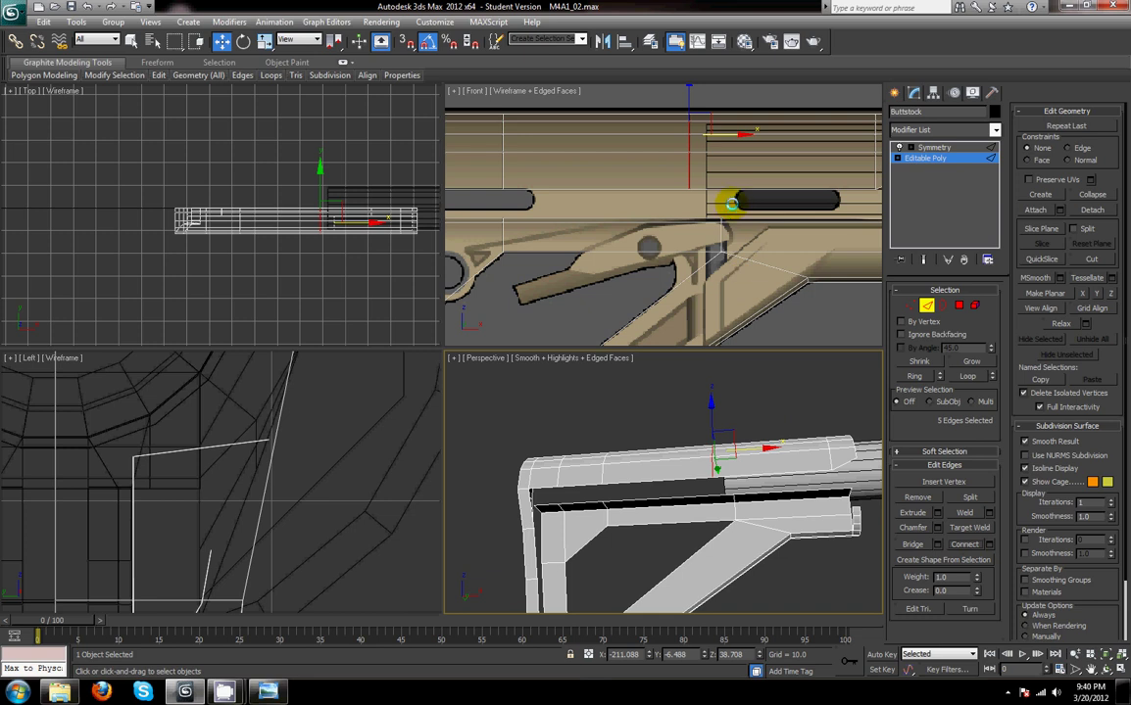
{"action": "left_click_drag", "start_coordinate": [735, 133], "coordinate": [761, 141]}
{"action": "left_click", "coordinate": [910, 305]}
{"action": "left_click_drag", "start_coordinate": [702, 101], "coordinate": [747, 287]}
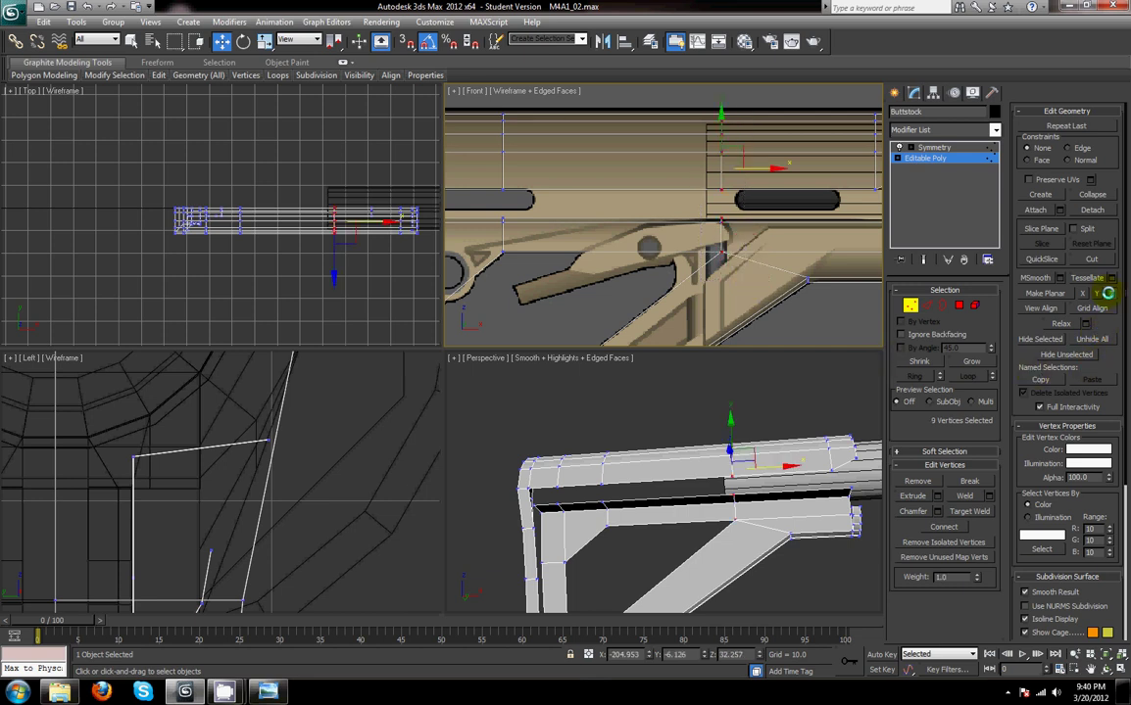
- Try to bridge all eight edges along the gap between the shell's lower border and the lower frame's extruded ledge
{"action": "left_click", "coordinate": [931, 307]}
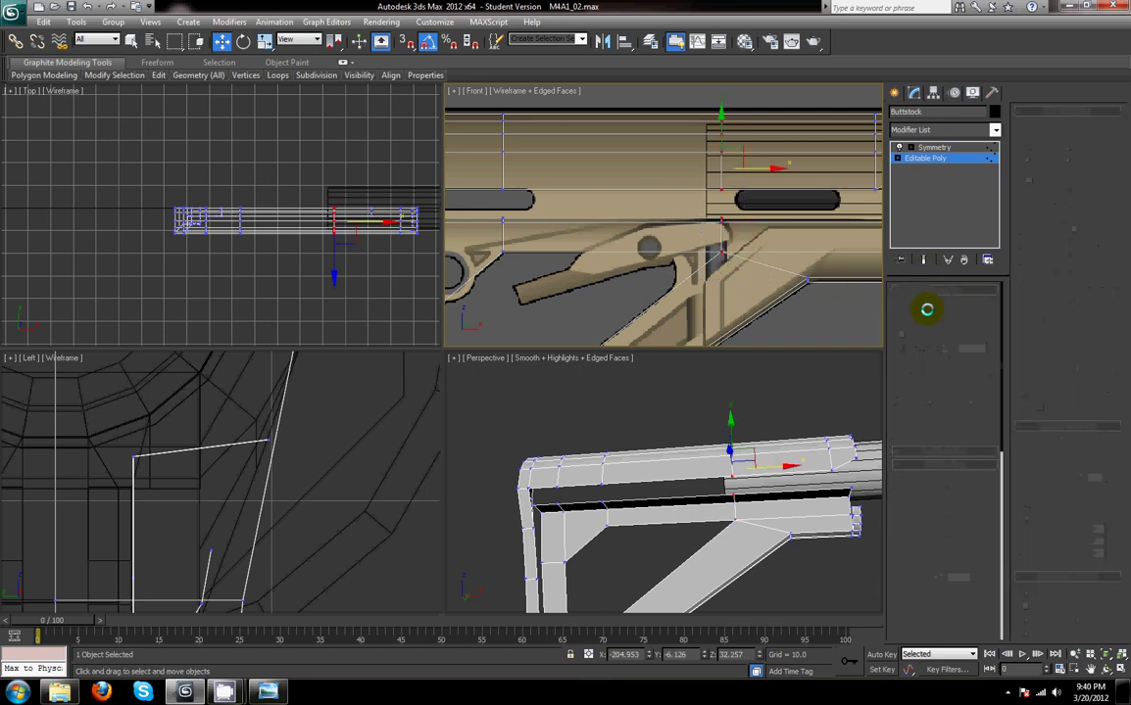
{"action": "left_click", "coordinate": [618, 215]}
{"action": "left_click", "coordinate": [686, 477], "text": "ctrl"}
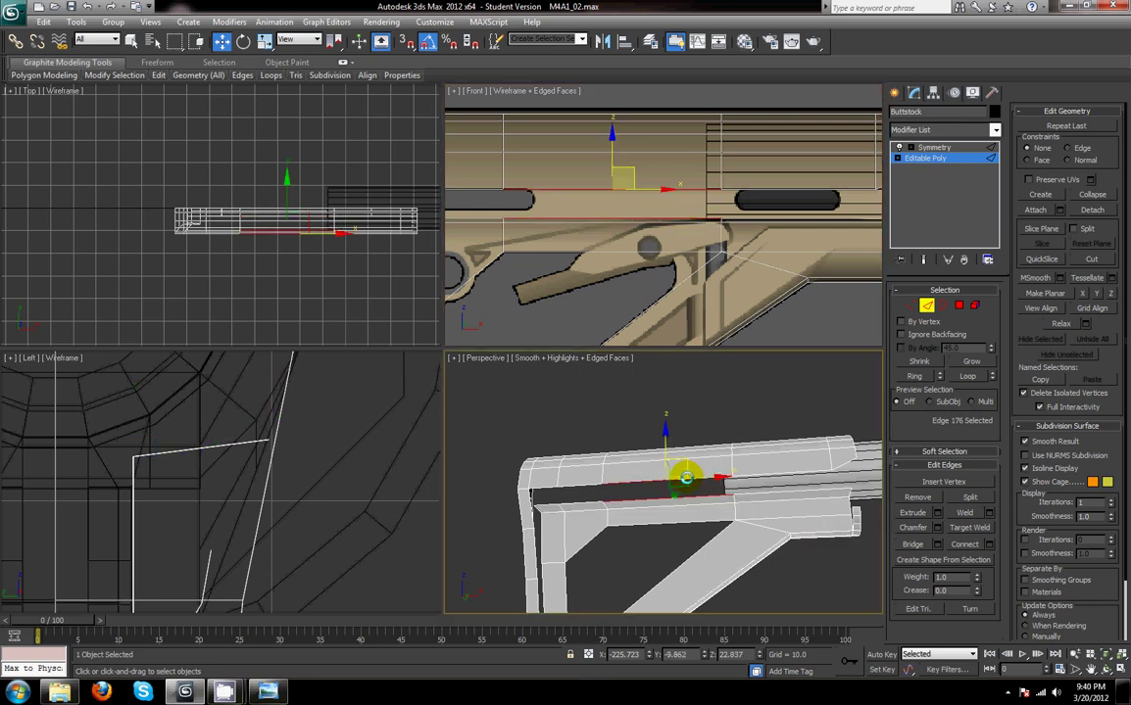
{"action": "left_click", "coordinate": [585, 483], "text": "ctrl"}
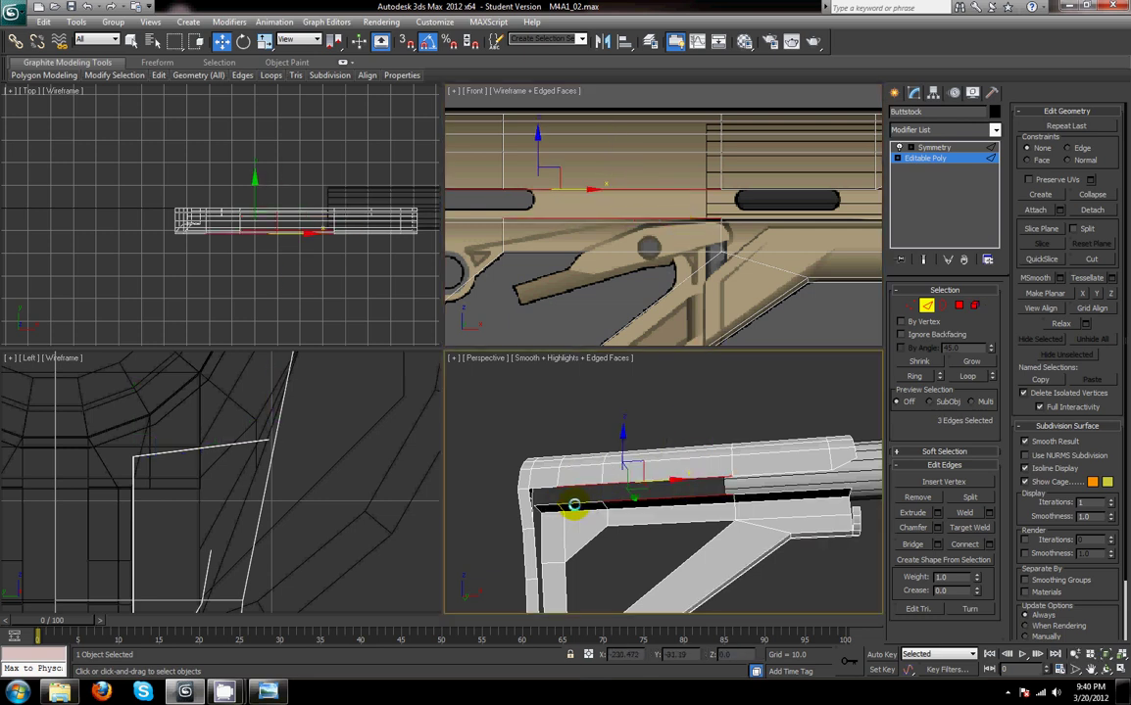
{"action": "left_click", "coordinate": [546, 487], "text": "ctrl"}
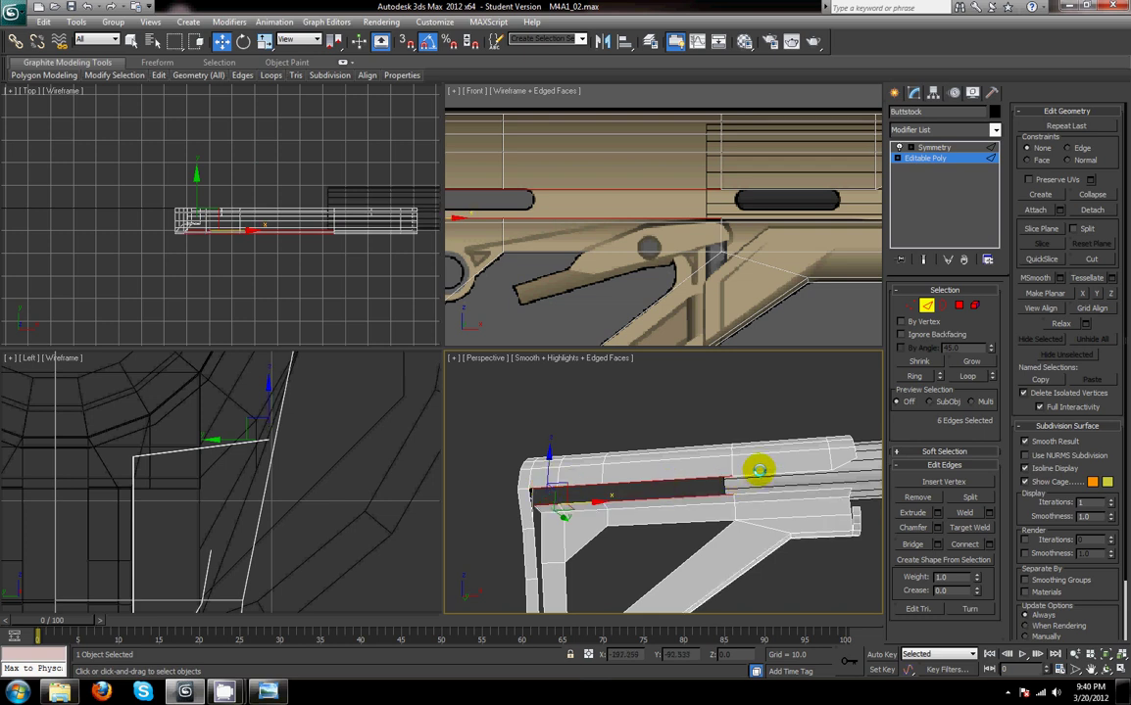
{"action": "left_click", "coordinate": [765, 487], "text": "ctrl"}
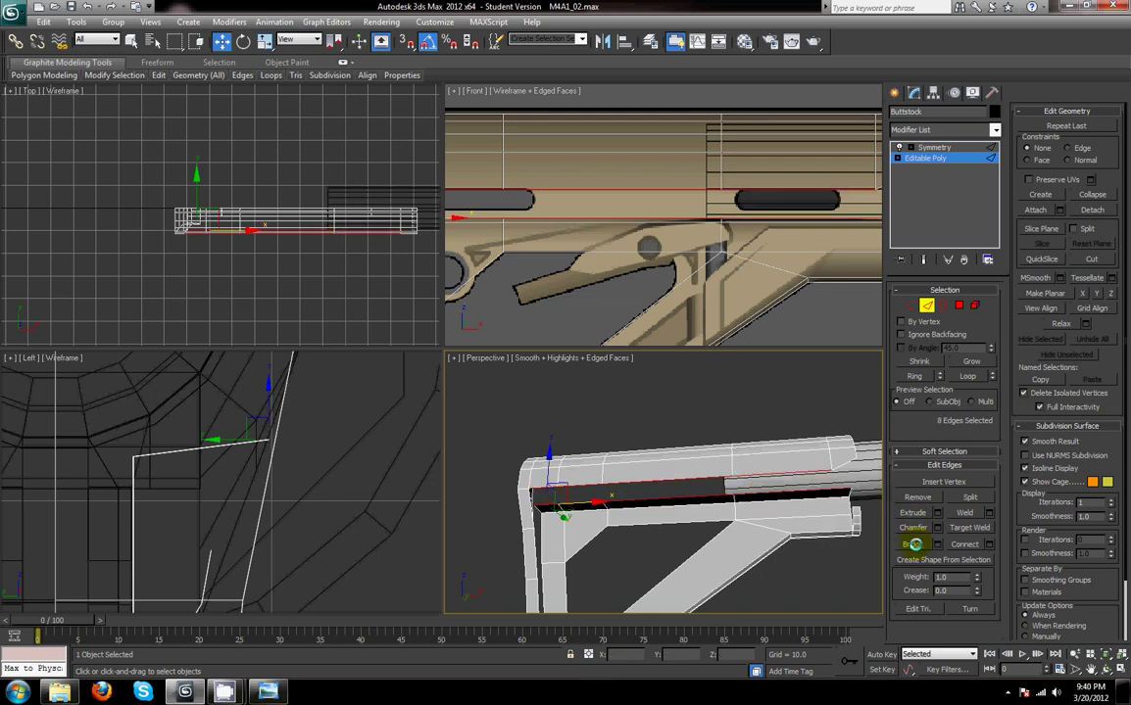
{"action": "middle_click_drag", "start_coordinate": [874, 550], "coordinate": [880, 493], "text": "alt"}
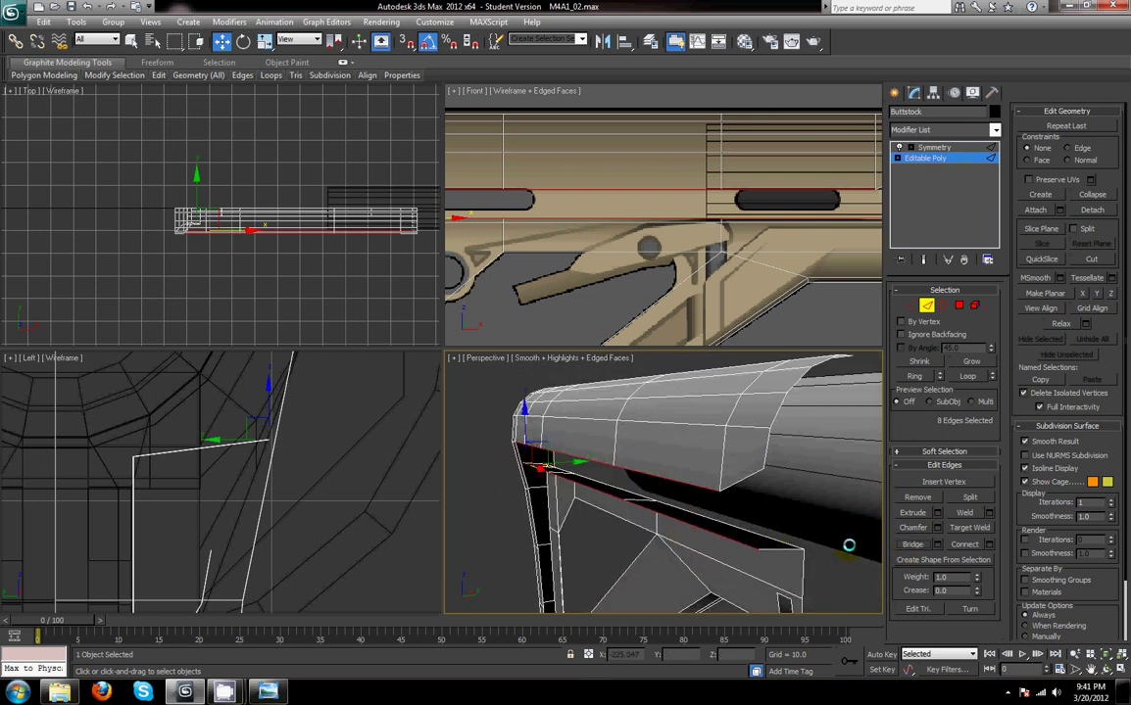
{"action": "middle_click_drag", "start_coordinate": [848, 546], "coordinate": [757, 518], "text": "alt"}
{"action": "left_click", "coordinate": [643, 506]}
{"action": "left_click", "coordinate": [611, 468]}
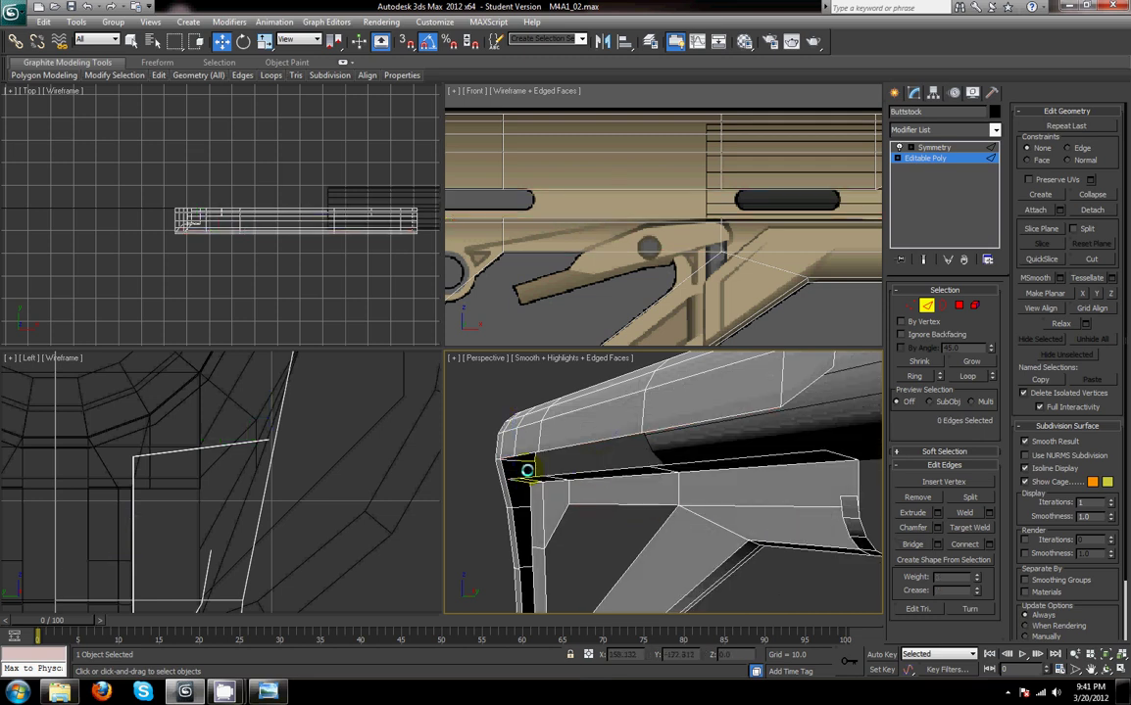
- Bridge the rearmost short edge pair between the shell's lower border and the lower frame's ledge
{"action": "middle_click_drag", "start_coordinate": [527, 472], "coordinate": [490, 469], "text": "alt"}
{"action": "left_click", "coordinate": [459, 479]}
{"action": "left_click", "coordinate": [460, 452], "text": "ctrl"}
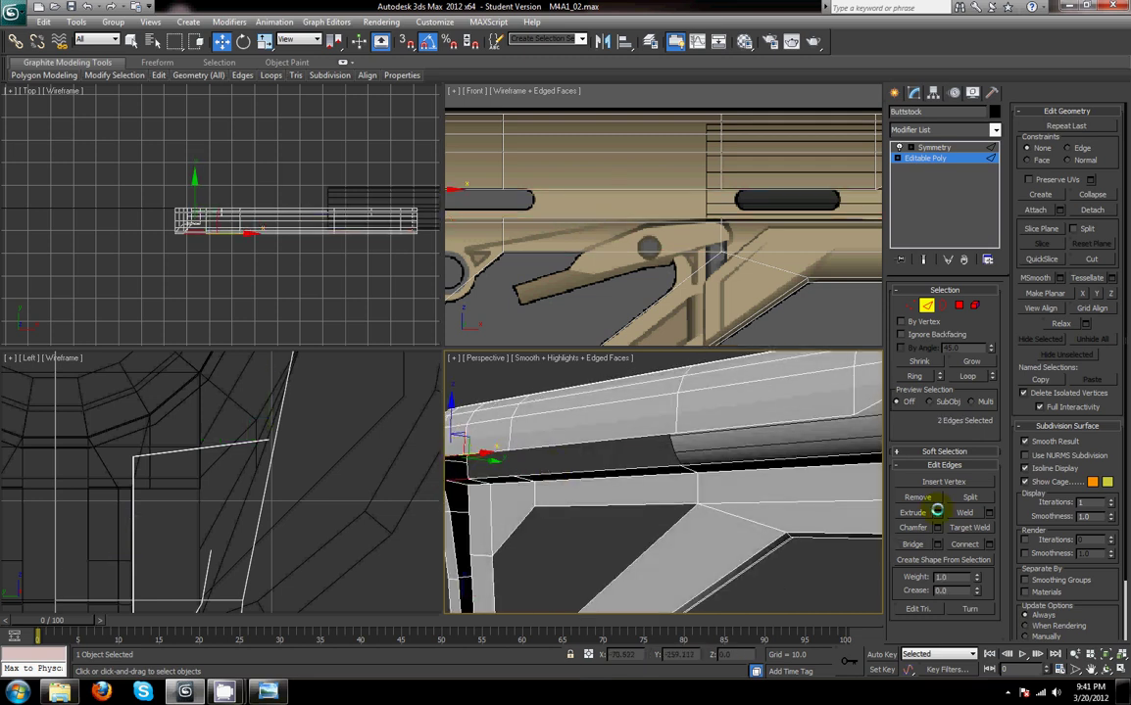
{"action": "left_click", "coordinate": [546, 464]}
- Bridge the remaining three edge pairs between the shell's lower border and the lower frame's ledge
{"action": "left_click", "coordinate": [497, 478]}
{"action": "left_click", "coordinate": [493, 451], "text": "ctrl"}
{"action": "left_click", "coordinate": [573, 476], "text": "ctrl"}
{"action": "left_click", "coordinate": [717, 435], "text": "ctrl"}
{"action": "left_click", "coordinate": [917, 542]}
{"action": "scroll", "coordinate": [719, 487], "scroll_direction": "down", "scroll_amount": 5}
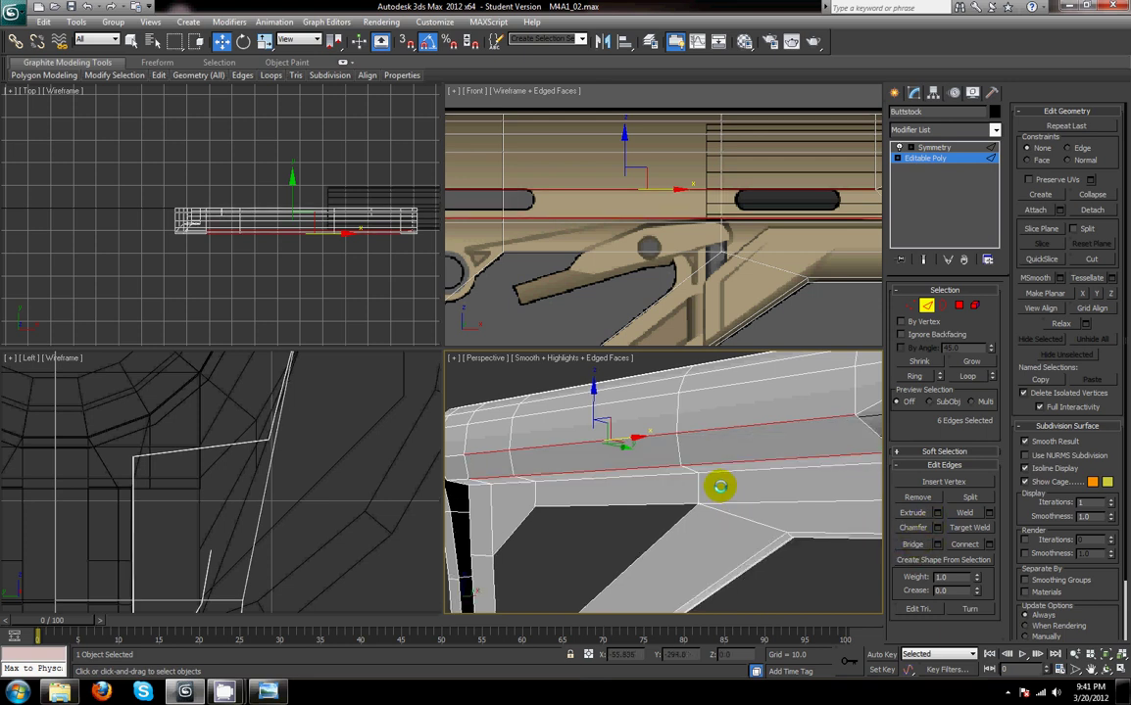
- Bridge the shell's slanted front lower edge to the short upper edge at the lower frame's front end
{"action": "left_click", "coordinate": [740, 534]}
{"action": "middle_click_drag", "start_coordinate": [737, 515], "coordinate": [666, 437]}
{"action": "scroll", "coordinate": [761, 491], "scroll_direction": "down", "scroll_amount": 3}
{"action": "key", "text": "alt+w"}
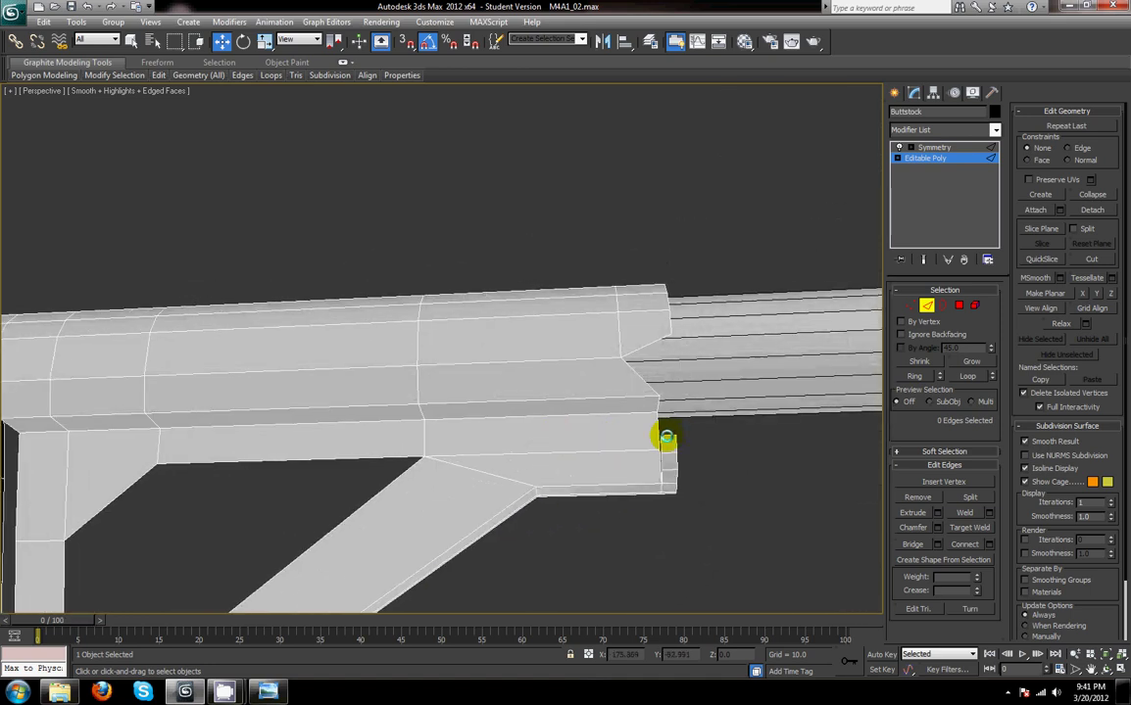
{"action": "left_click", "coordinate": [667, 436]}
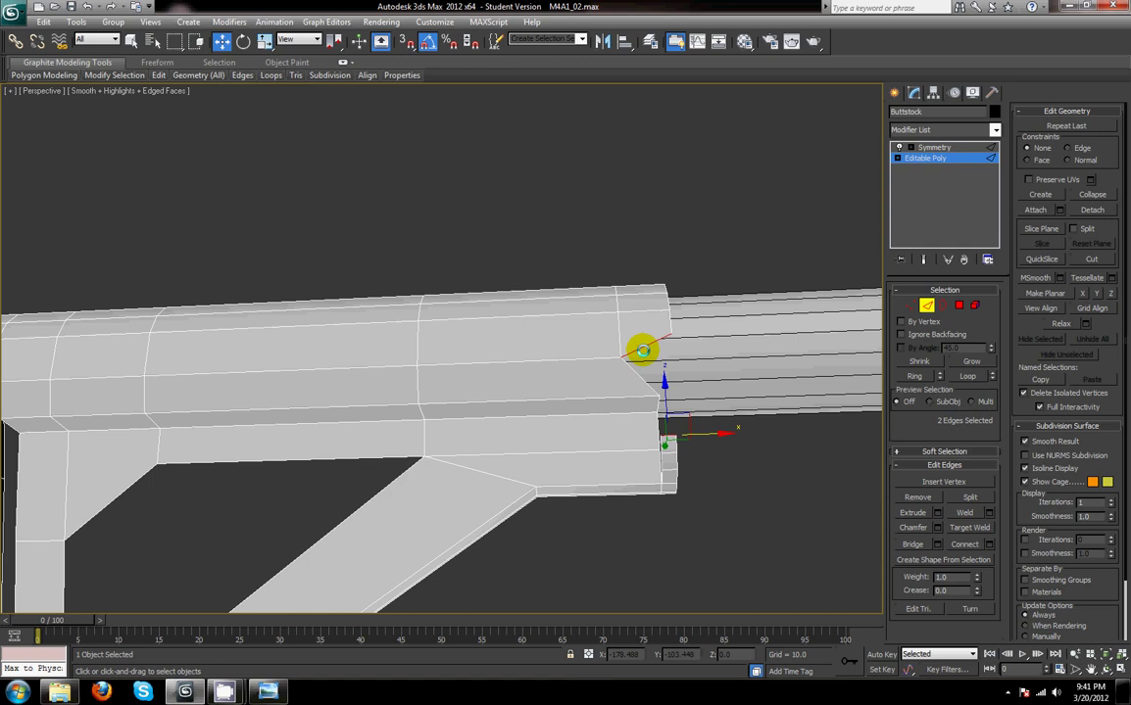
{"action": "left_click", "coordinate": [914, 545]}
{"action": "middle_click_drag", "start_coordinate": [787, 536], "coordinate": [510, 468], "text": "alt"}
{"action": "key", "text": "alt+w"}
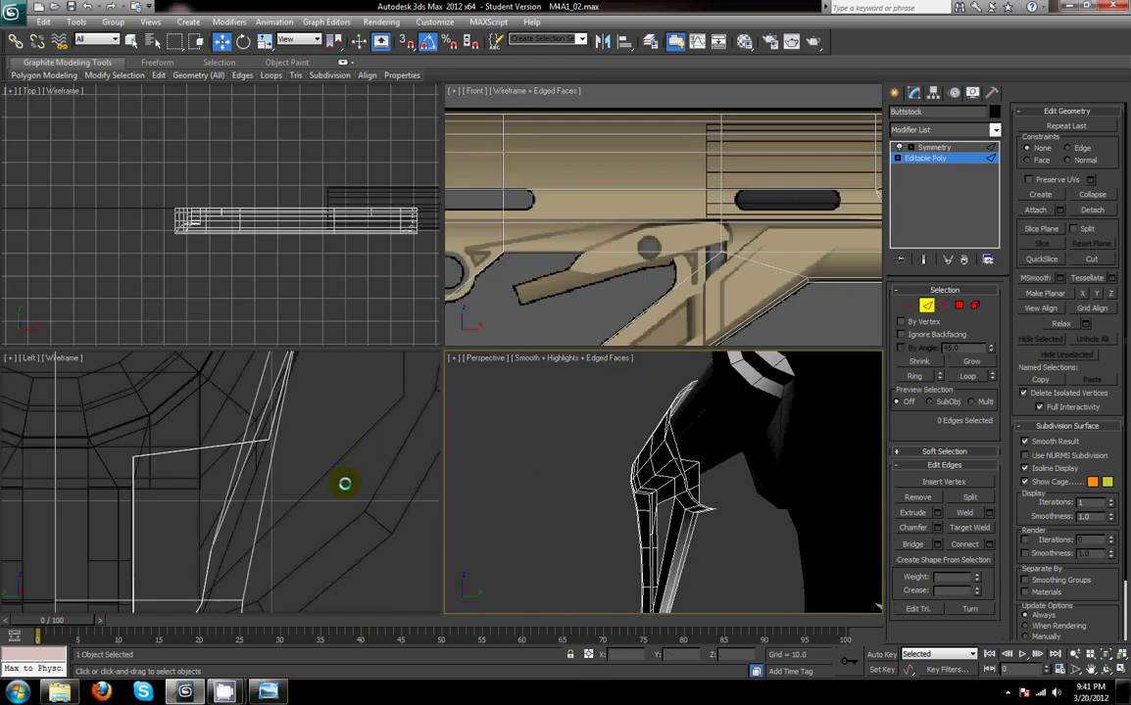
- Try to collapse the short upper edge at the lower frame's front end, and undo the collapse
{"action": "scroll", "coordinate": [303, 421], "scroll_direction": "down", "scroll_amount": 6}
{"action": "middle_click_drag", "start_coordinate": [712, 502], "coordinate": [693, 513], "text": "alt"}
{"action": "left_click", "coordinate": [705, 492]}
{"action": "middle_click_drag", "start_coordinate": [760, 530], "coordinate": [715, 507], "text": "alt"}
{"action": "left_click", "coordinate": [683, 453]}
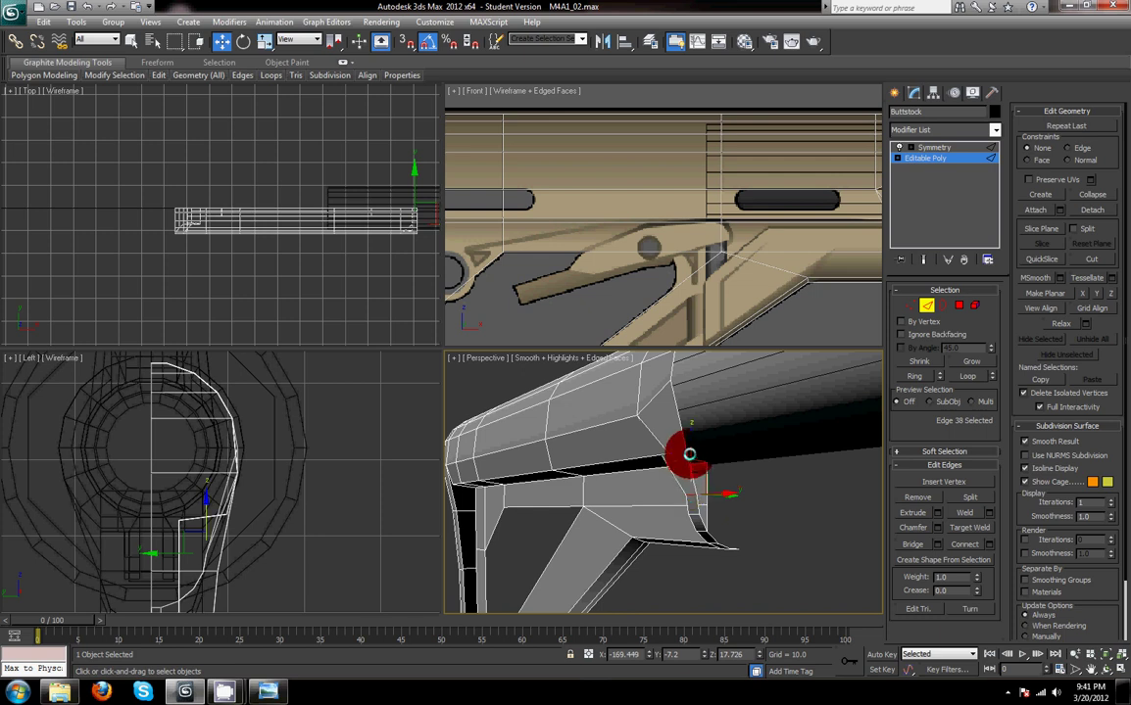
{"action": "left_click", "coordinate": [898, 363]}
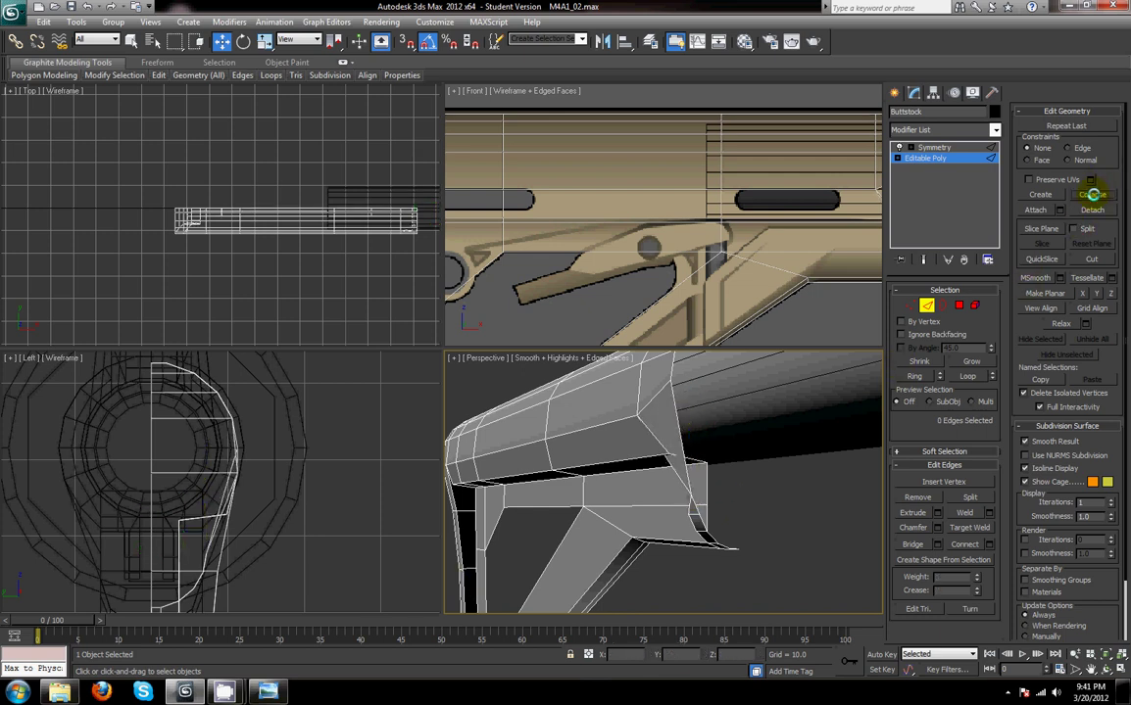
{"action": "key", "text": "ctrl+z"}
- Set constraints to Edge, try sliding the lower frame's short front edge along its neighbouring edges, and undo the move
{"action": "left_click", "coordinate": [1069, 147]}
{"action": "left_click_drag", "start_coordinate": [678, 458], "coordinate": [689, 434]}
{"action": "left_click_drag", "start_coordinate": [699, 381], "coordinate": [697, 403]}
{"action": "key", "text": "ctrl+z"}
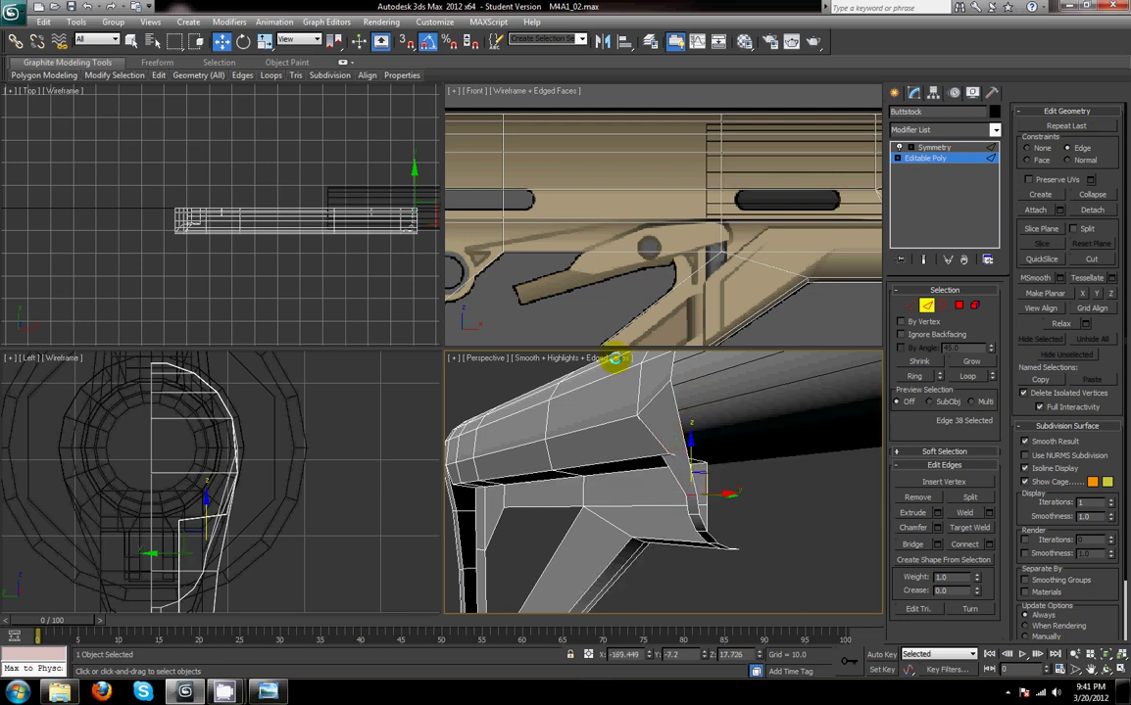
- Set constraints to None and move the lower frame's short front edge up and outward to the shell's lower front corner
{"action": "scroll", "coordinate": [223, 541], "scroll_direction": "up", "scroll_amount": 3}
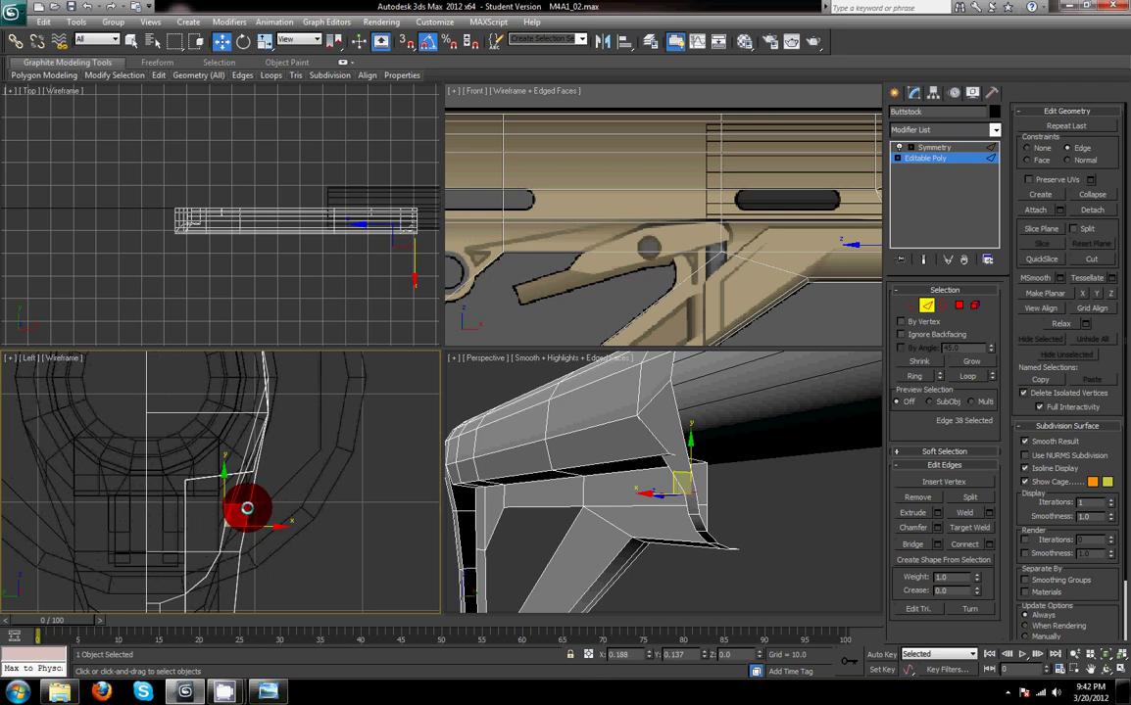
{"action": "left_click_drag", "start_coordinate": [266, 447], "coordinate": [260, 431]}
{"action": "left_click", "coordinate": [1040, 152]}
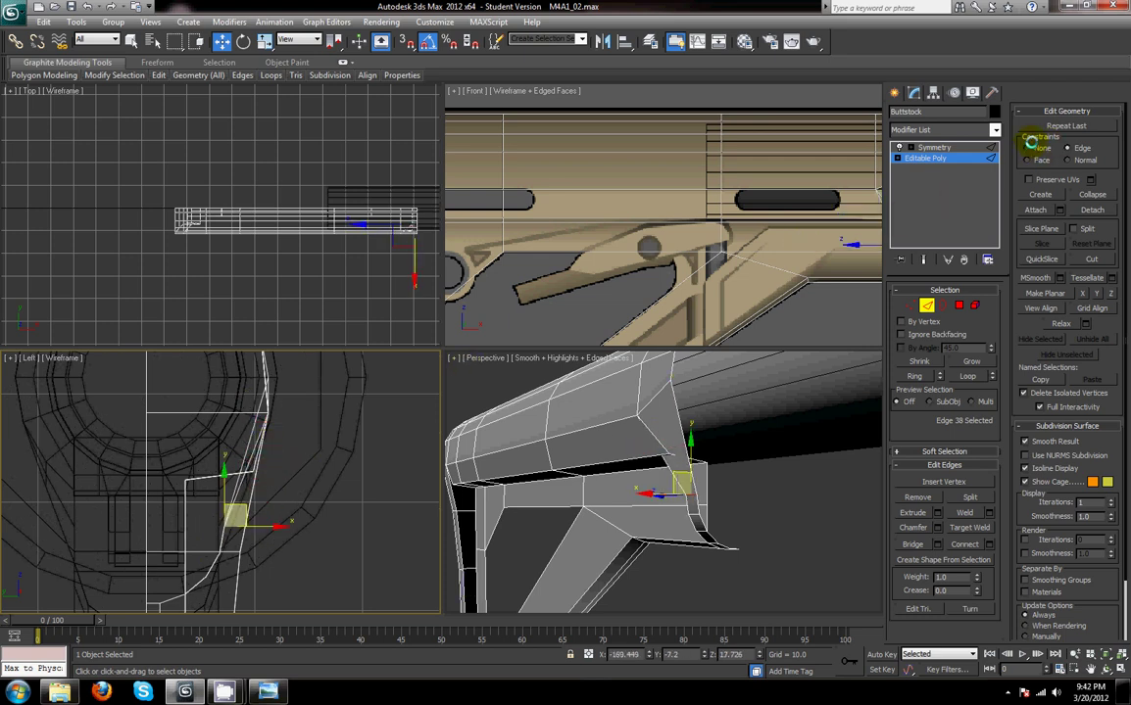
{"action": "left_click_drag", "start_coordinate": [247, 505], "coordinate": [276, 425]}
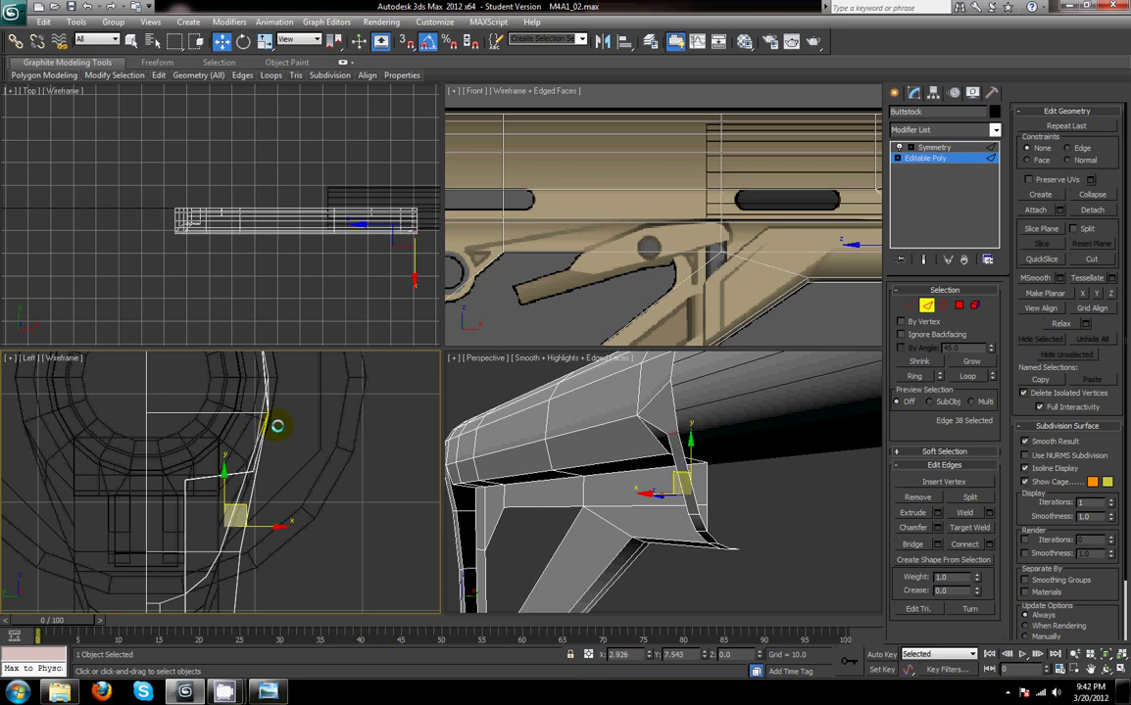
{"action": "left_click_drag", "start_coordinate": [277, 428], "coordinate": [277, 426]}
{"action": "middle_click_drag", "start_coordinate": [675, 474], "coordinate": [707, 504], "text": "alt"}
{"action": "left_click", "coordinate": [910, 304]}
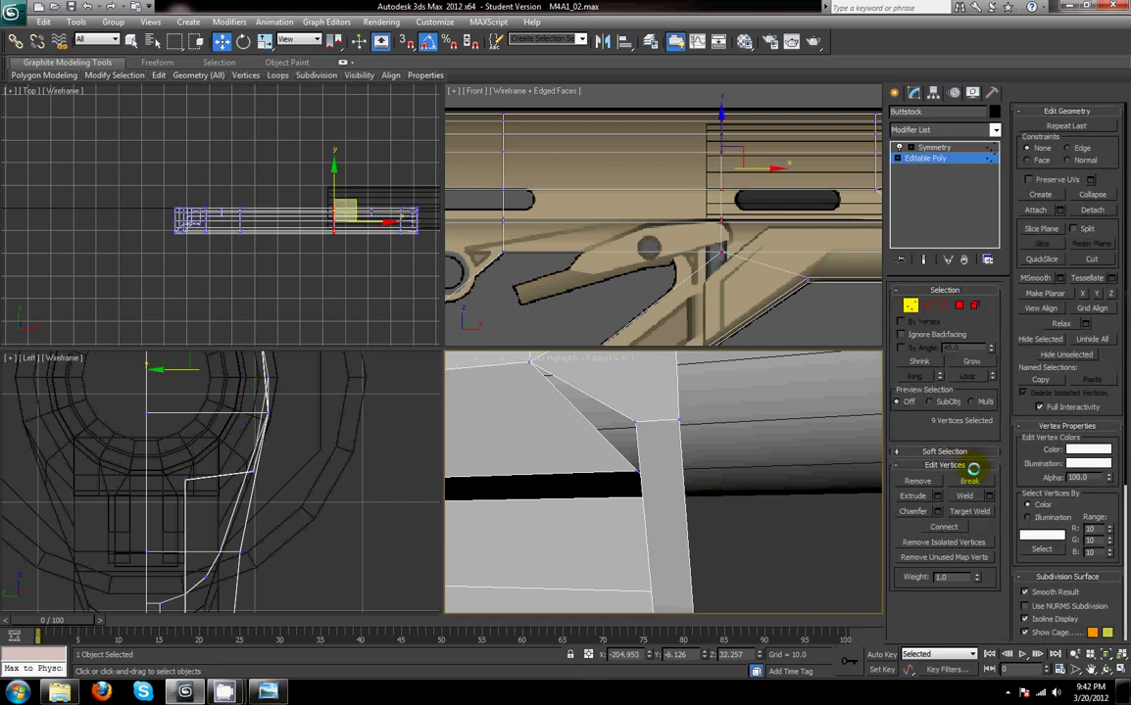
{"action": "left_click", "coordinate": [969, 511]}
{"action": "middle_click_drag", "start_coordinate": [799, 545], "coordinate": [587, 452], "text": "alt"}
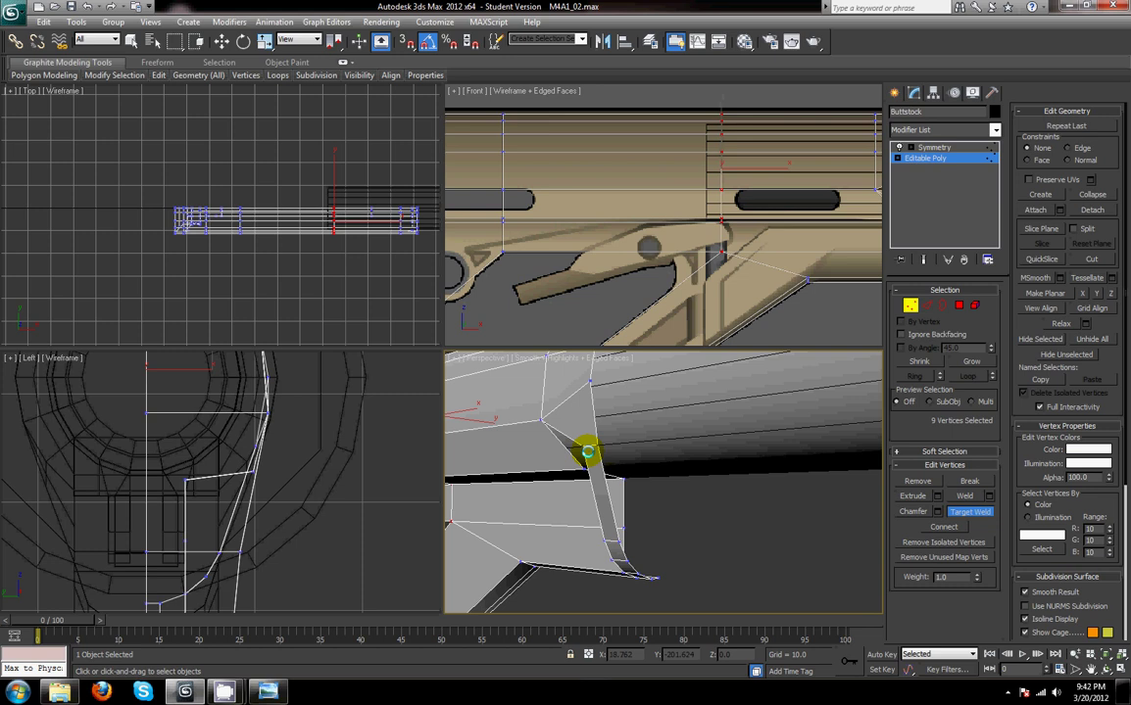
{"action": "left_click", "coordinate": [583, 470]}
{"action": "key", "text": "w"}
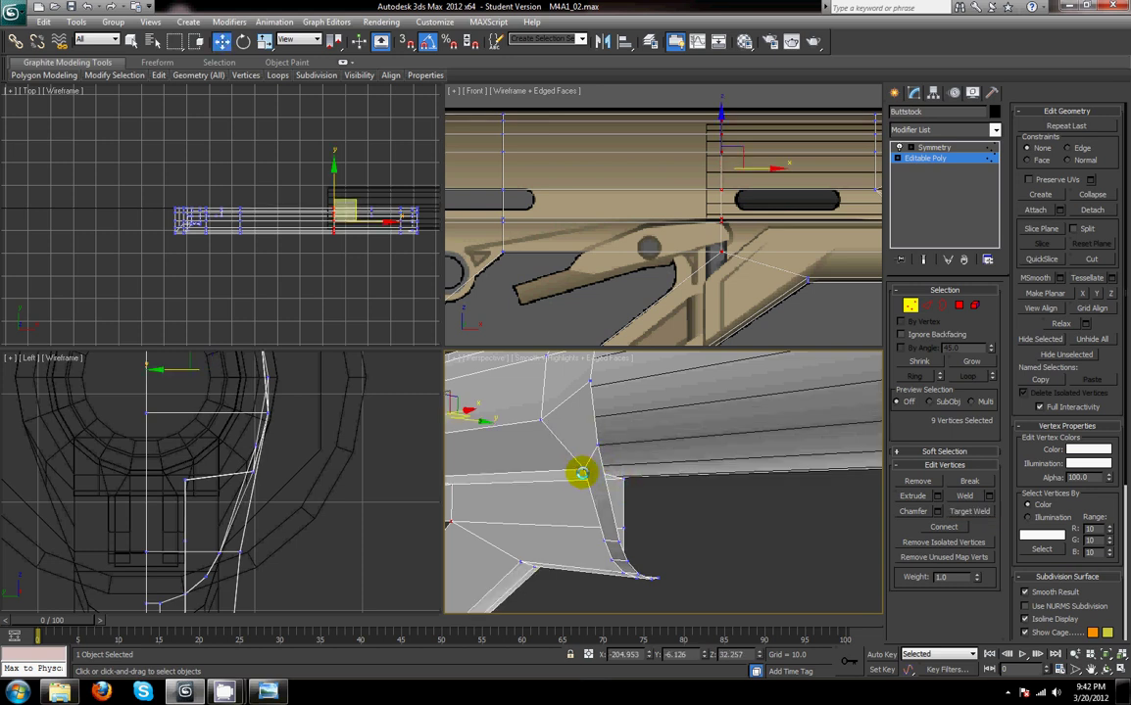
- Copy the Z value of the short front edge's rear vertex and set its forward vertex to Z 22.837
{"action": "left_click", "coordinate": [584, 470]}
{"action": "left_click", "coordinate": [742, 657]}
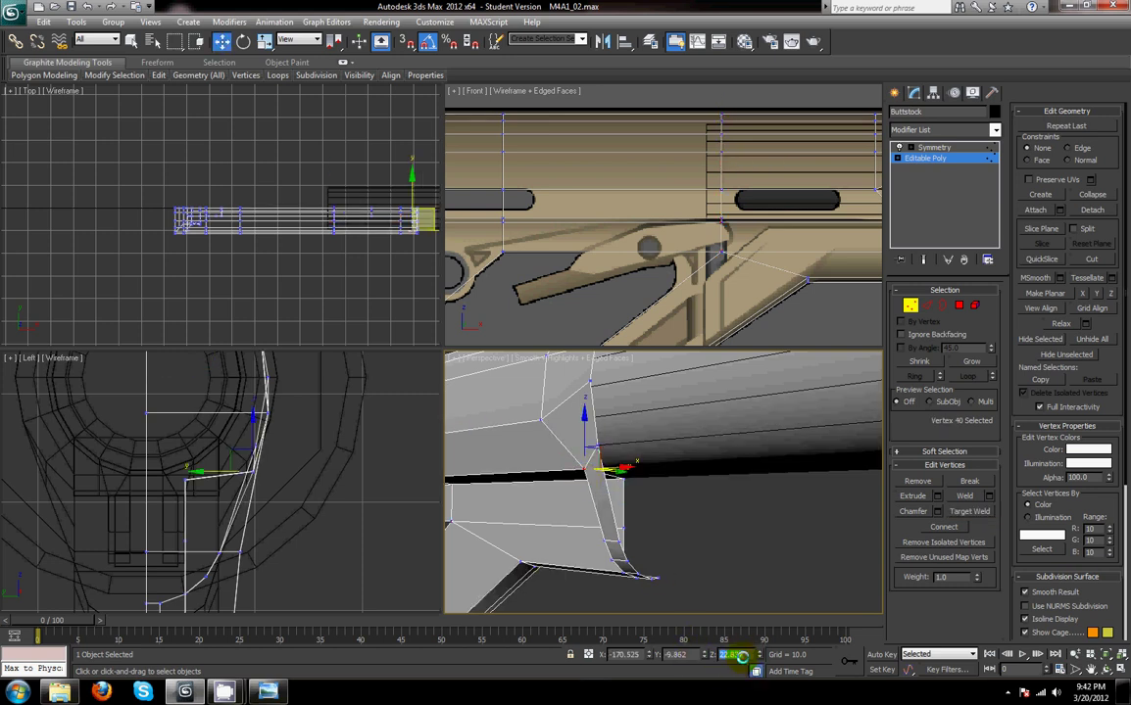
{"action": "left_click", "coordinate": [597, 439]}
{"action": "left_click", "coordinate": [731, 656]}
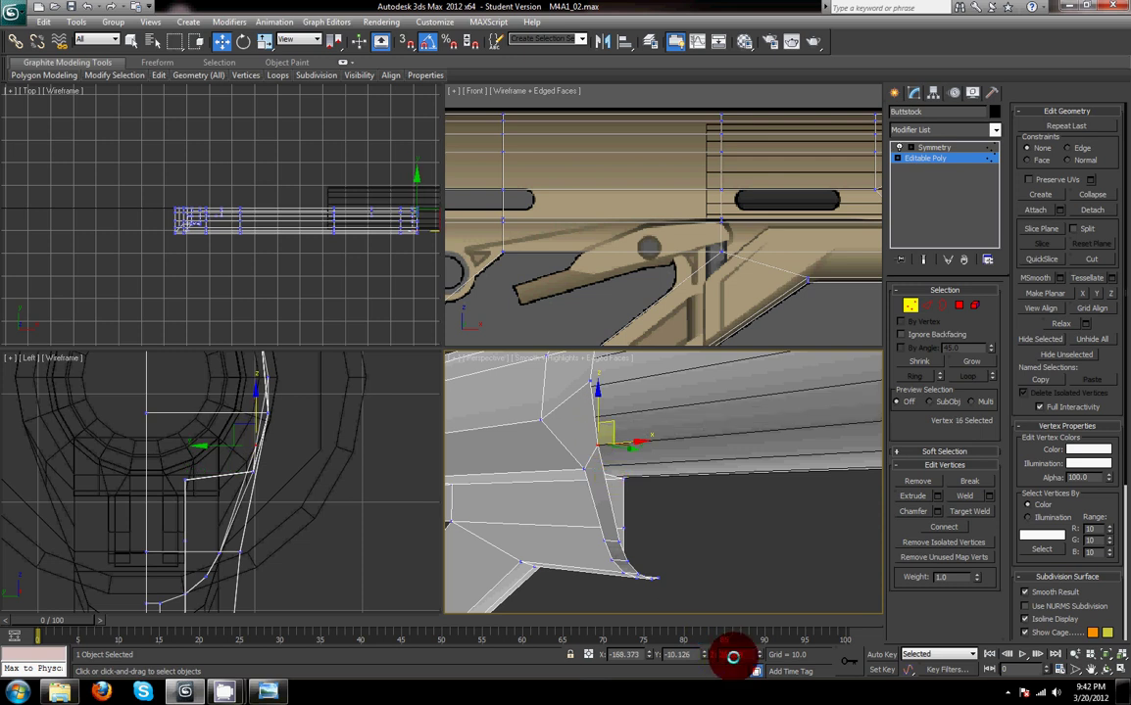
{"action": "type", "text": "22.837"}
{"action": "key", "text": "Return"}
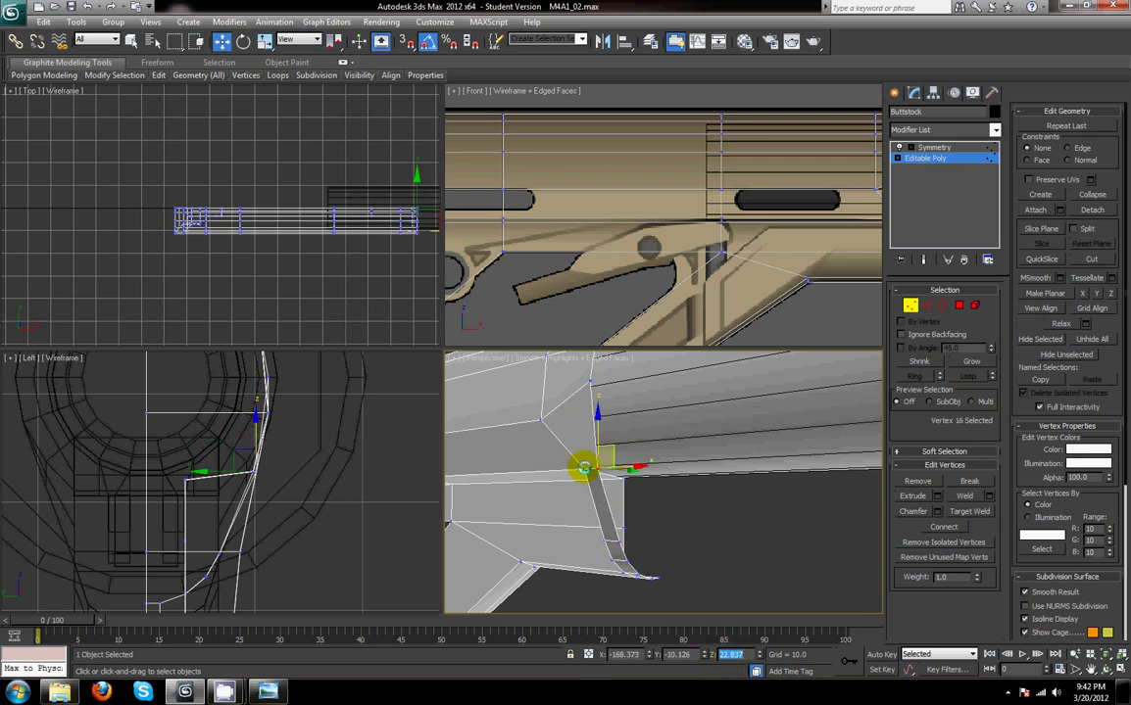
- Set the forward vertex of the short front edge to Y -9.862, copied from its rear vertex
{"action": "left_click", "coordinate": [584, 468]}
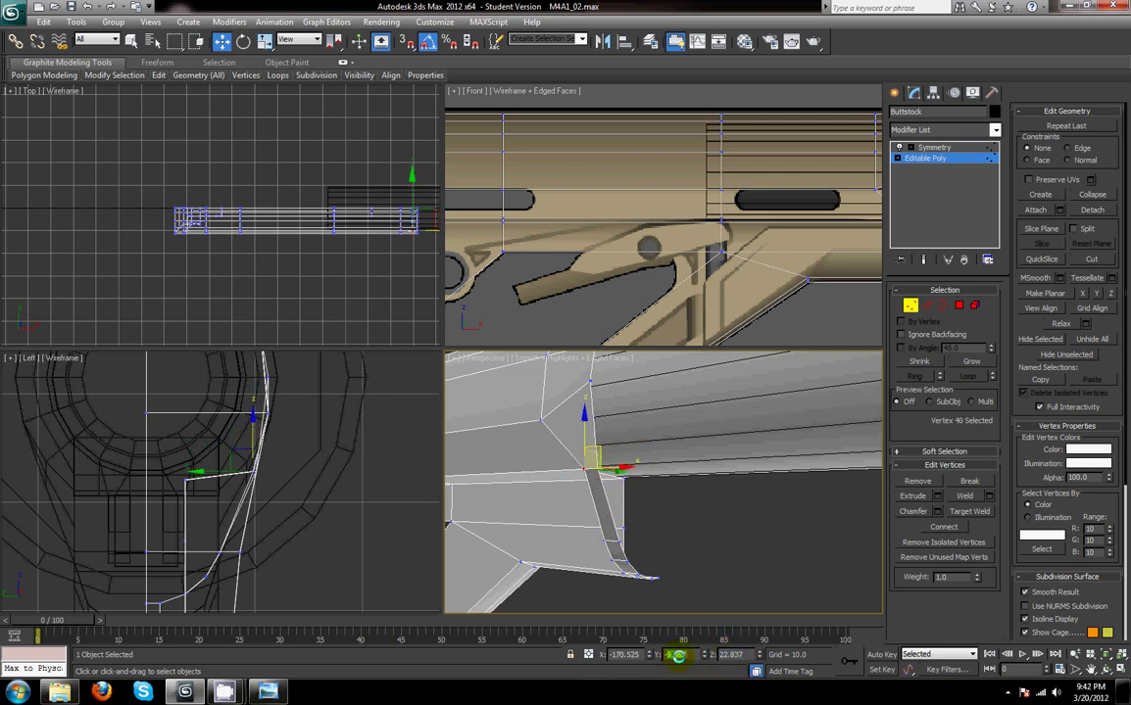
{"action": "key", "text": "ctrl+v"}
{"action": "key", "text": "Return"}
{"action": "left_click", "coordinate": [597, 457]}
{"action": "left_click", "coordinate": [734, 654]}
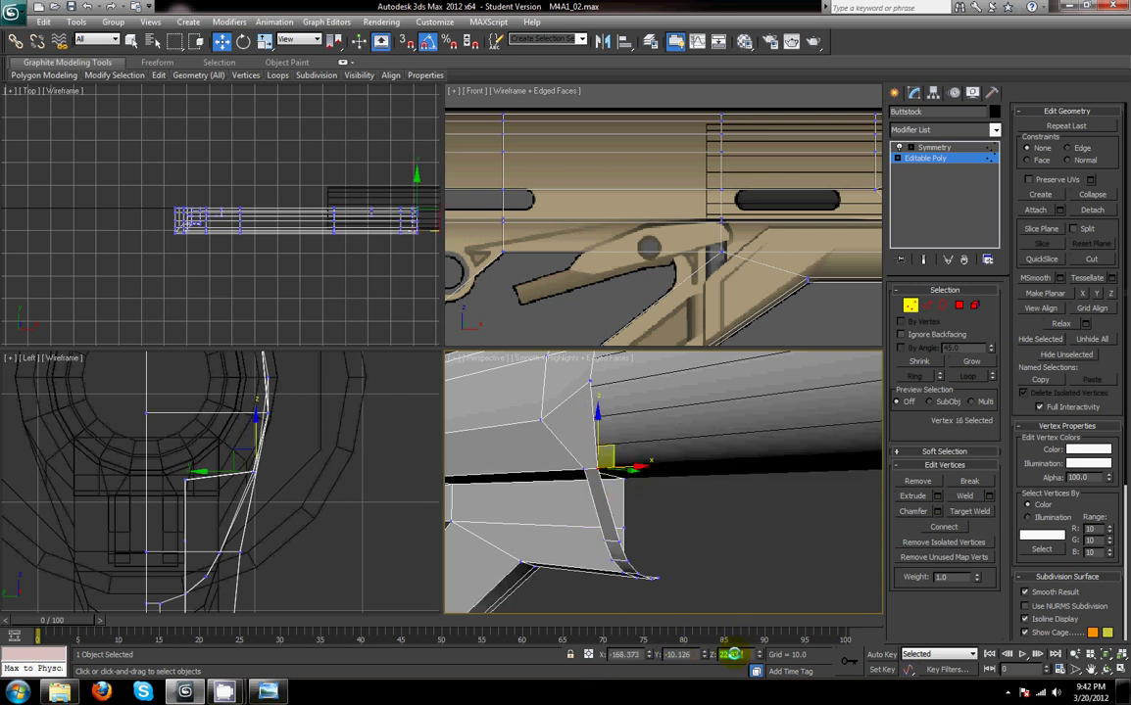
{"action": "key", "text": "ctrl+v"}
{"action": "key", "text": "Return"}
- Select the open border at the lower frame's front end and cap the hole
{"action": "left_click", "coordinate": [714, 575]}
{"action": "middle_click_drag", "start_coordinate": [708, 553], "coordinate": [725, 378], "text": "alt"}
{"action": "left_click", "coordinate": [938, 305]}
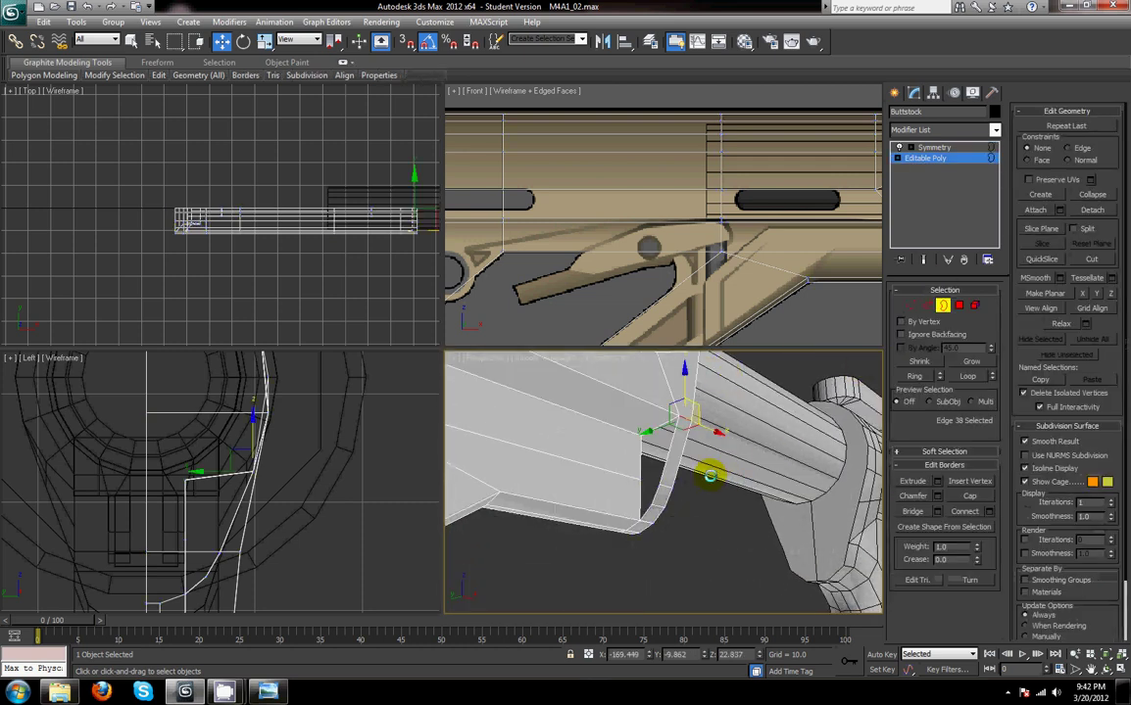
{"action": "left_click", "coordinate": [667, 462]}
{"action": "left_click", "coordinate": [954, 497]}
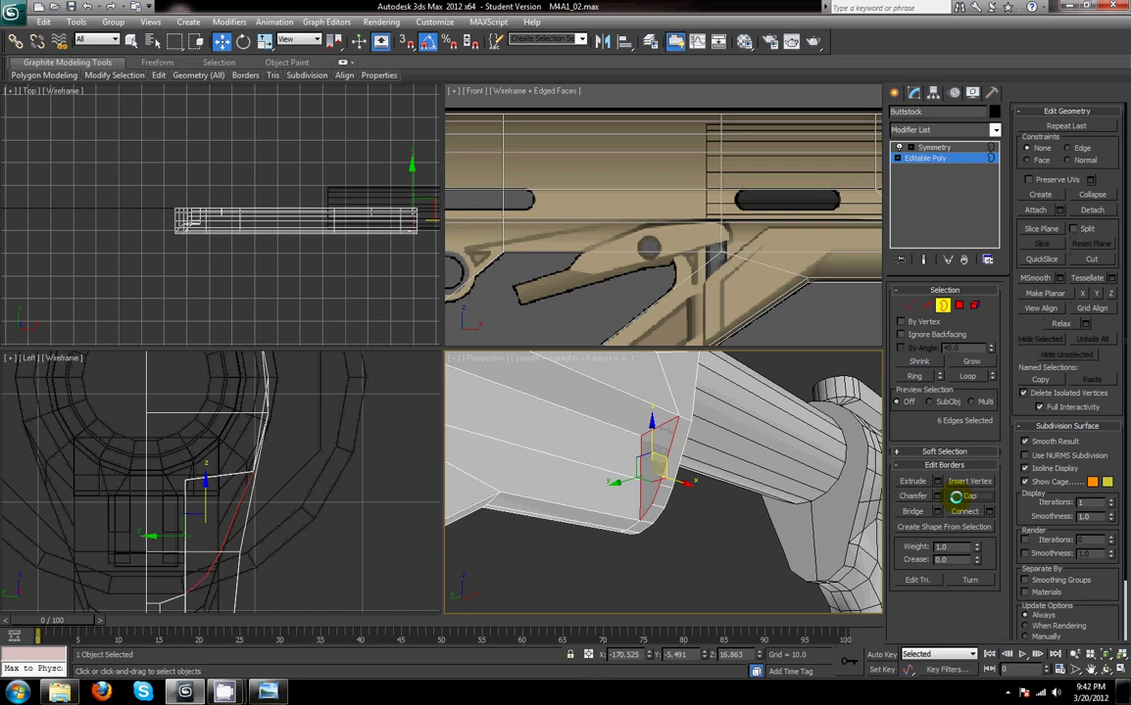
- Connect three corner vertices across the new cap at the lower frame's front end
{"action": "left_click", "coordinate": [911, 305]}
{"action": "left_click", "coordinate": [661, 487]}
{"action": "left_click", "coordinate": [638, 479], "text": "ctrl"}
{"action": "left_click", "coordinate": [652, 505], "text": "ctrl"}
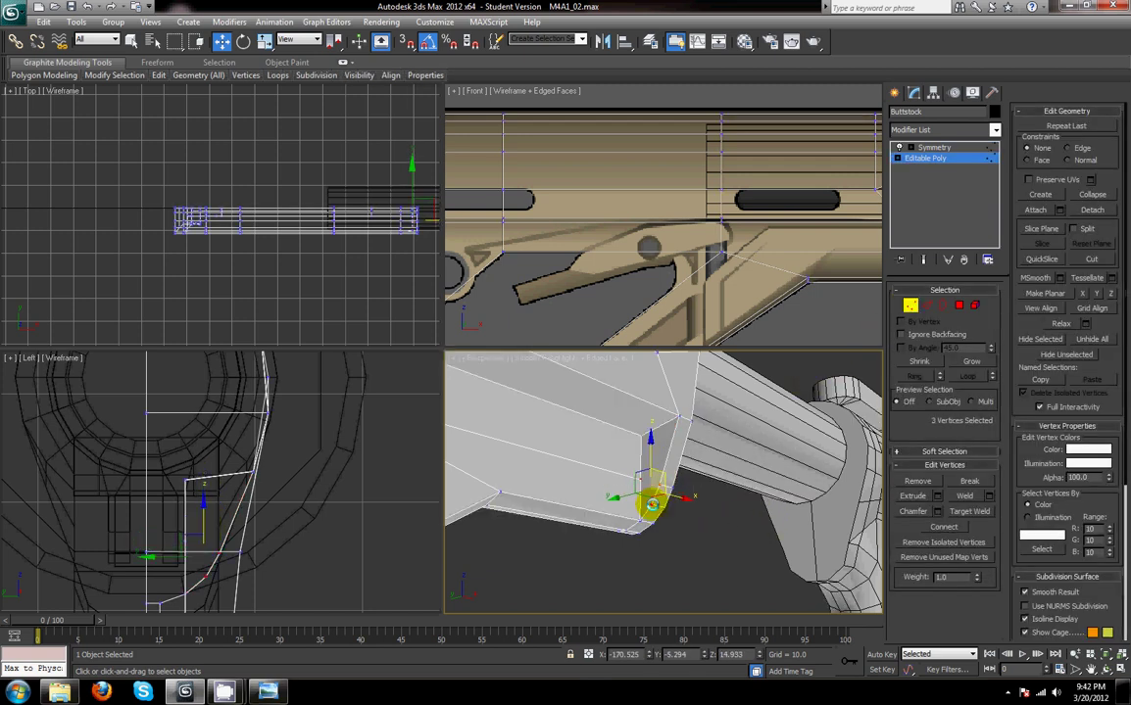
{"action": "left_click", "coordinate": [936, 531]}
{"action": "left_click", "coordinate": [723, 571]}
- Extend the buttstock's front edge loop inward, without its uppermost edges, and flatten the new edges in X at Y 0
{"action": "middle_click_drag", "start_coordinate": [679, 556], "coordinate": [686, 456], "text": "alt"}
{"action": "left_click", "coordinate": [926, 306]}
{"action": "left_click", "coordinate": [674, 453]}
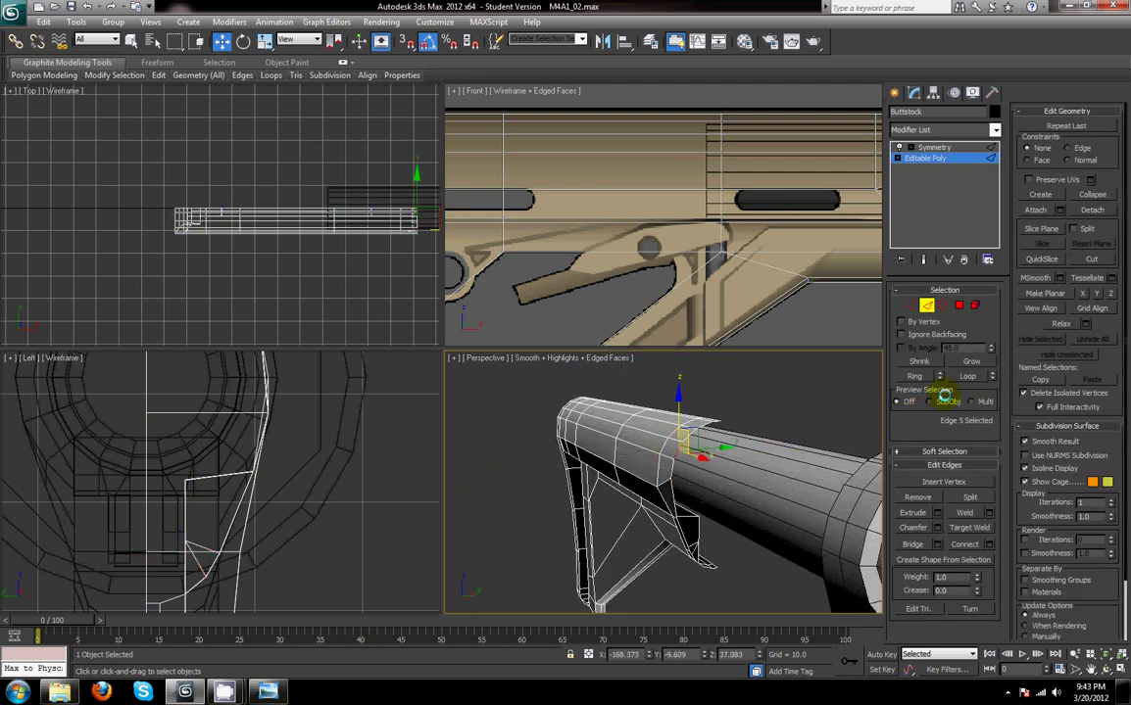
{"action": "left_click", "coordinate": [966, 376]}
{"action": "middle_click_drag", "start_coordinate": [796, 443], "coordinate": [762, 457], "text": "alt"}
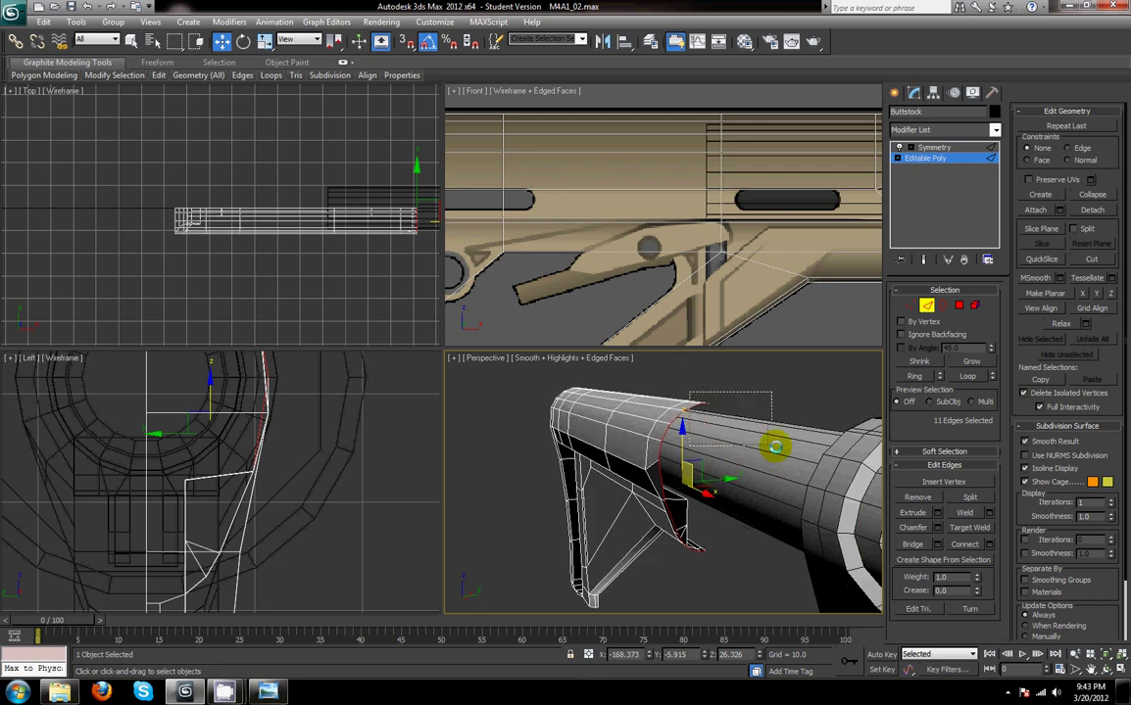
{"action": "left_click_drag", "start_coordinate": [691, 393], "coordinate": [774, 447], "text": "alt"}
{"action": "mouse_move", "coordinate": [708, 546]}
{"action": "left_mouse_down", "text": "alt"}
{"action": "mouse_move", "coordinate": [701, 507]}
{"action": "mouse_move", "coordinate": [731, 480]}
{"action": "left_mouse_up", "text": "alt"}
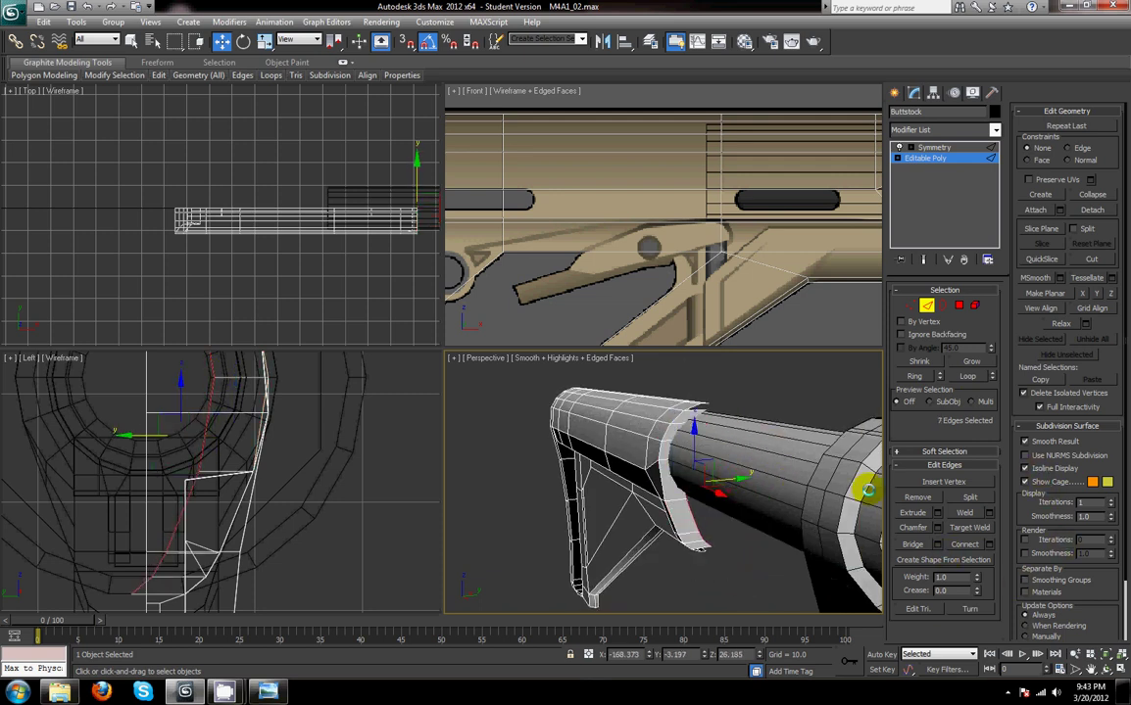
{"action": "left_click", "coordinate": [1082, 294]}
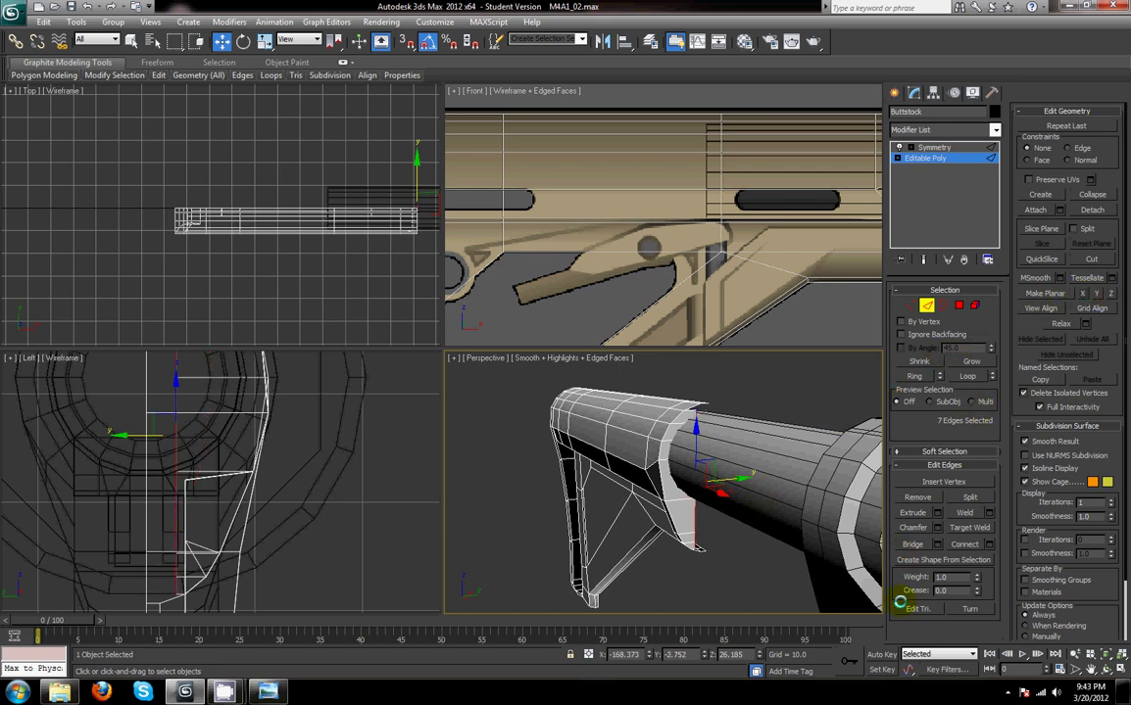
{"action": "right_click", "coordinate": [702, 657]}
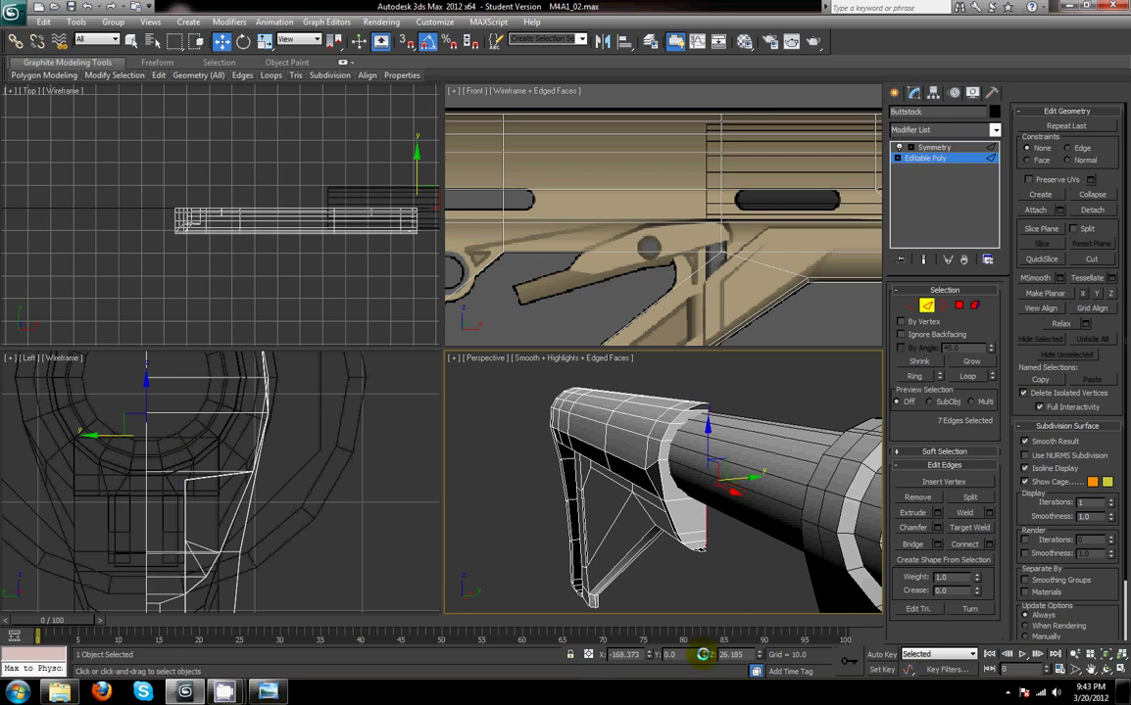
- Bridge the open edge pairs at the upper and lower ends of the buttstock's new front face
{"action": "left_click", "coordinate": [698, 411]}
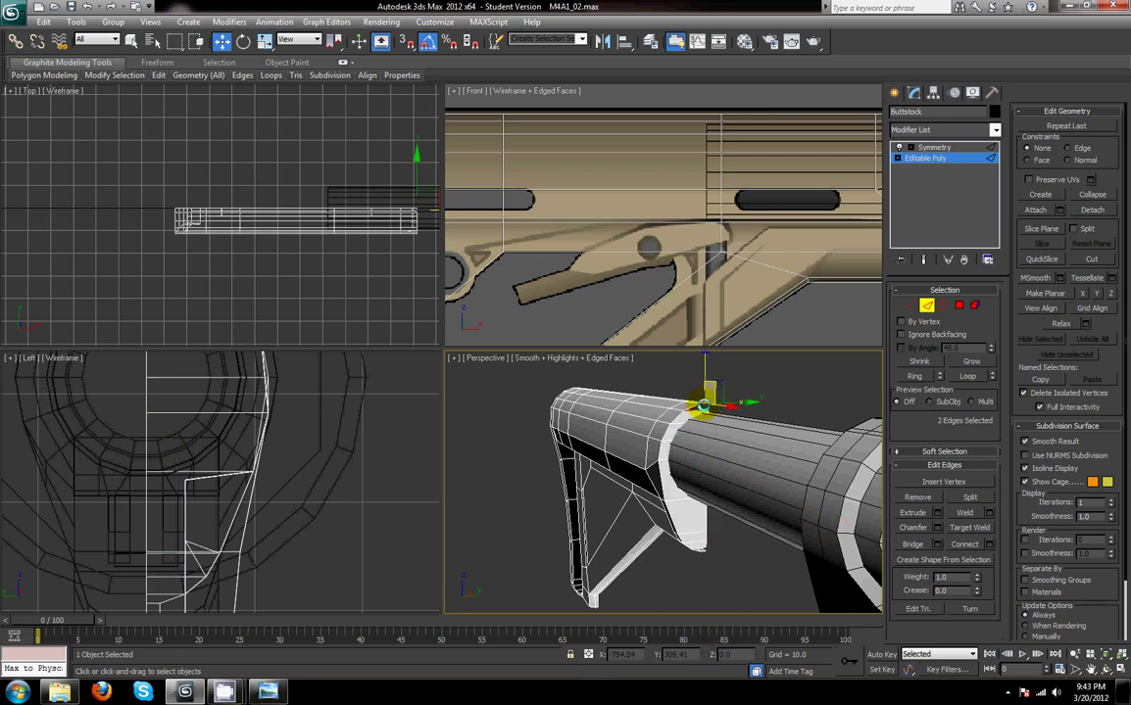
{"action": "left_click", "coordinate": [912, 544]}
{"action": "left_click", "coordinate": [698, 547]}
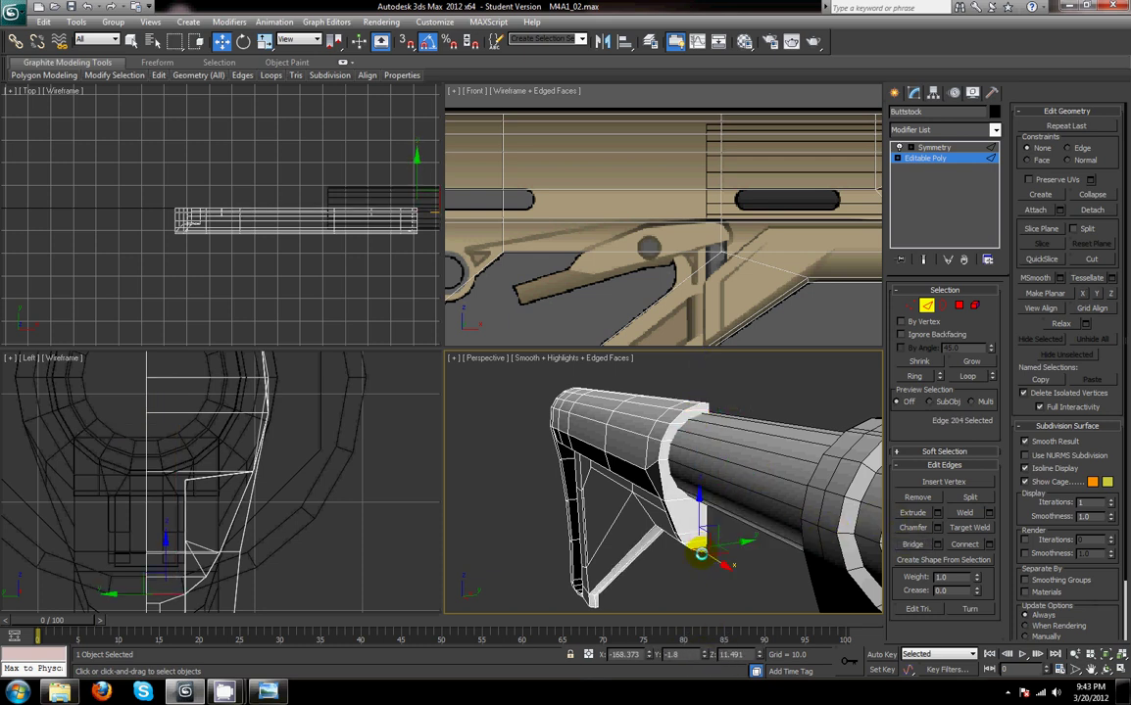
{"action": "scroll", "coordinate": [711, 571], "scroll_direction": "up", "scroll_amount": 5}
{"action": "middle_click_drag", "start_coordinate": [711, 568], "coordinate": [662, 469], "text": "alt"}
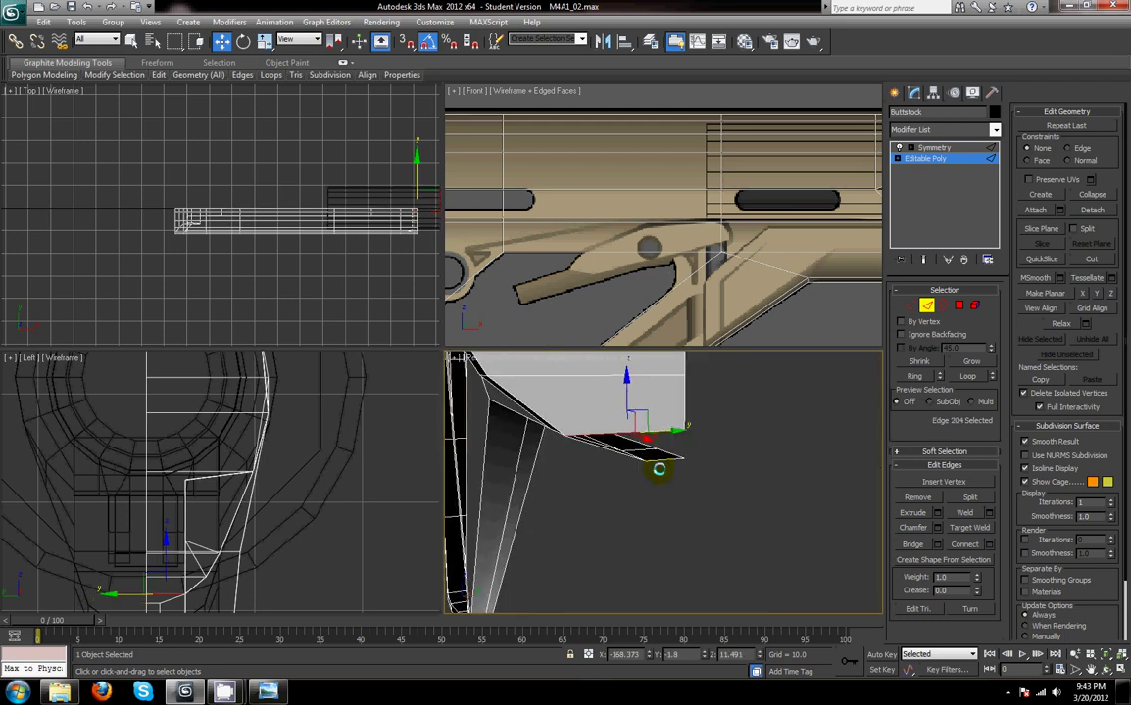
{"action": "left_click", "coordinate": [666, 456], "text": "ctrl"}
{"action": "left_click", "coordinate": [909, 545]}
{"action": "left_click", "coordinate": [722, 487]}
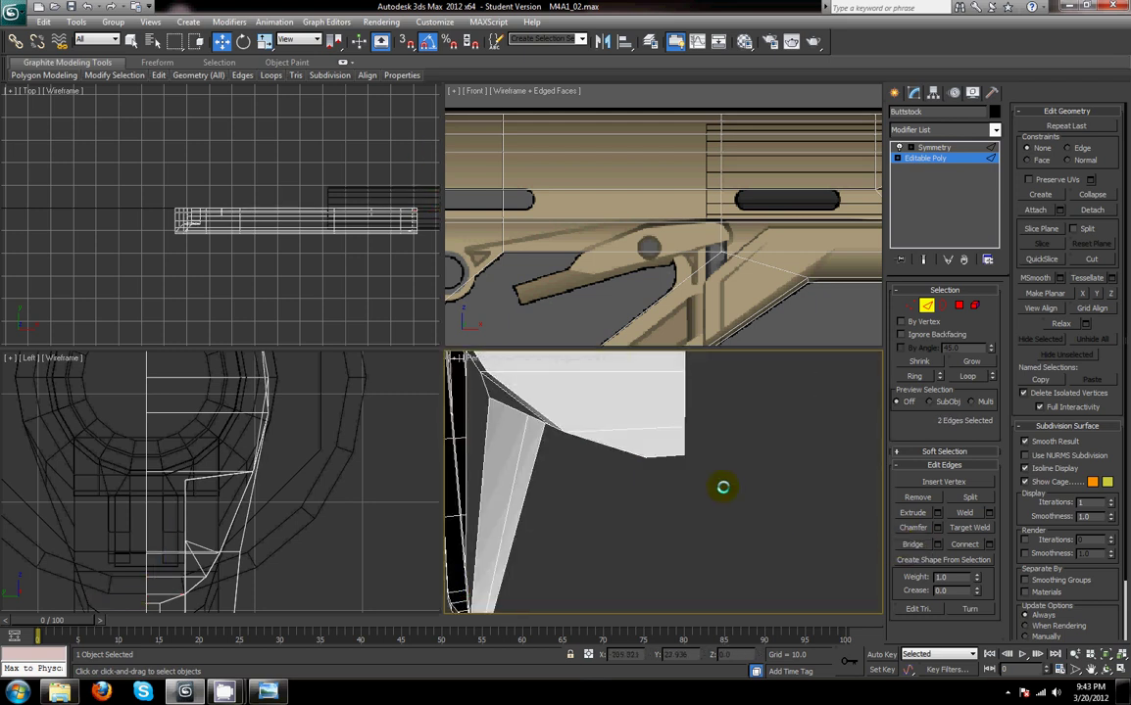
- Weld the overlapping vertices around the upper rear corner of the lower frame's triangular opening
{"action": "scroll", "coordinate": [712, 476], "scroll_direction": "down", "scroll_amount": 5}
{"action": "middle_click_drag", "start_coordinate": [712, 475], "coordinate": [656, 496], "text": "alt"}
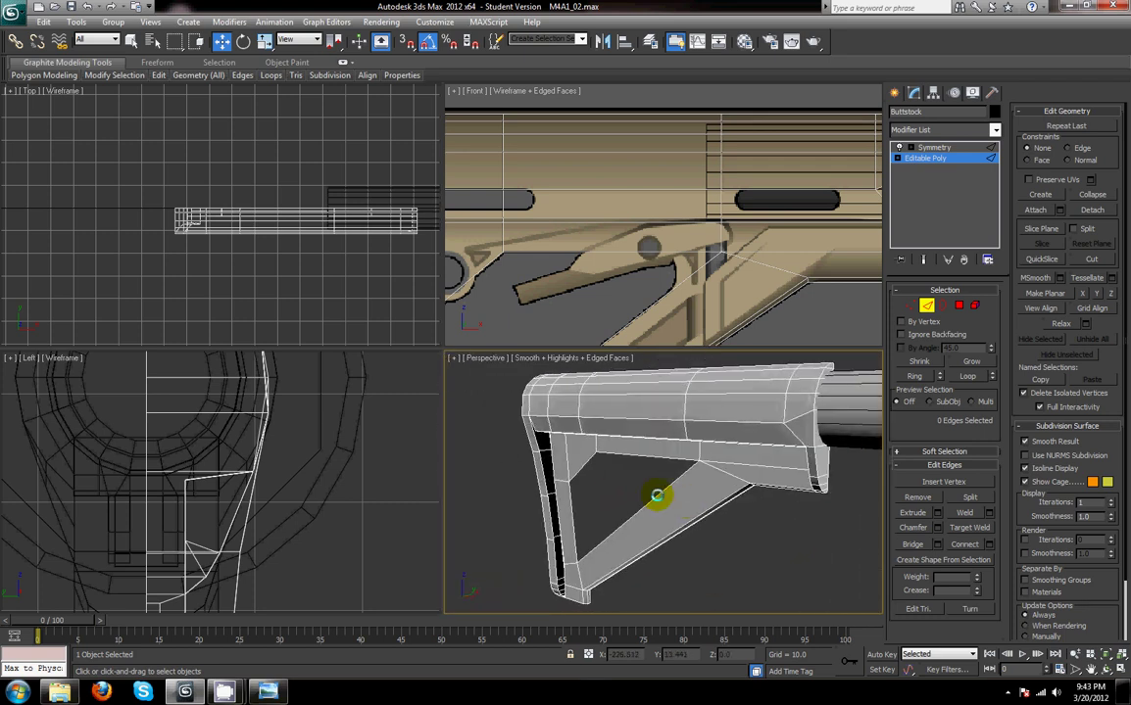
{"action": "left_click", "coordinate": [670, 461]}
{"action": "middle_click_drag", "start_coordinate": [666, 500], "coordinate": [633, 509], "text": "alt"}
{"action": "scroll", "coordinate": [632, 507], "scroll_direction": "up", "scroll_amount": 3}
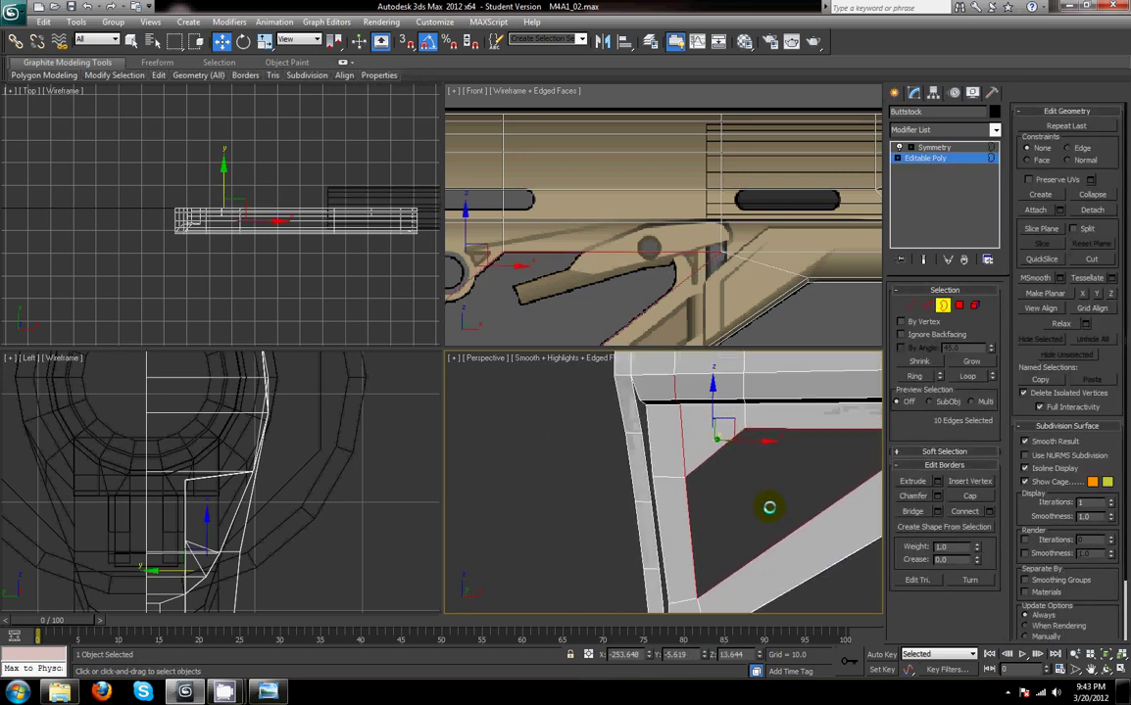
{"action": "left_click", "coordinate": [909, 304]}
{"action": "left_click", "coordinate": [654, 505]}
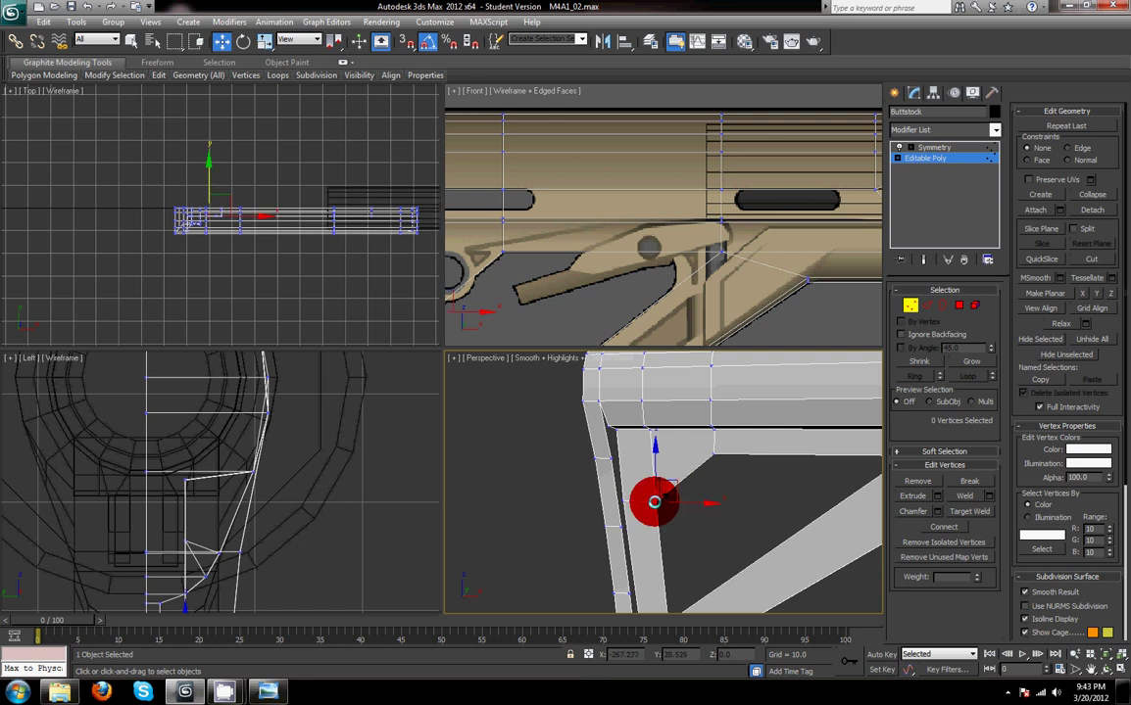
{"action": "left_click", "coordinate": [696, 524]}
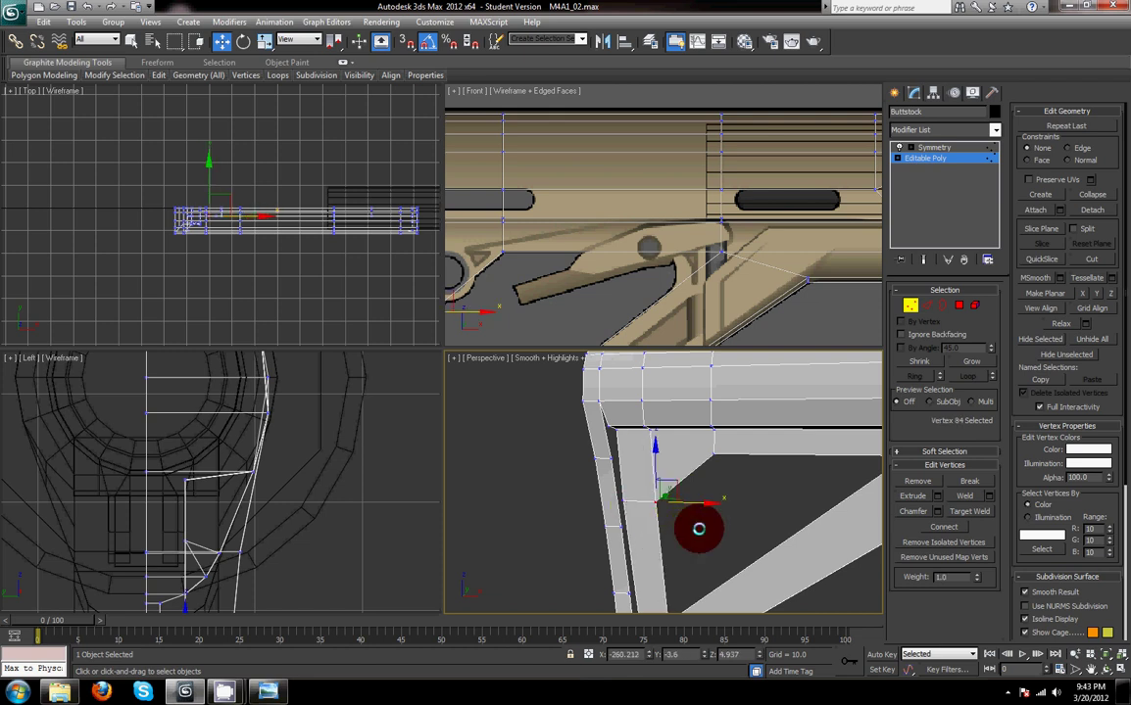
{"action": "left_click_drag", "start_coordinate": [693, 527], "coordinate": [635, 383]}
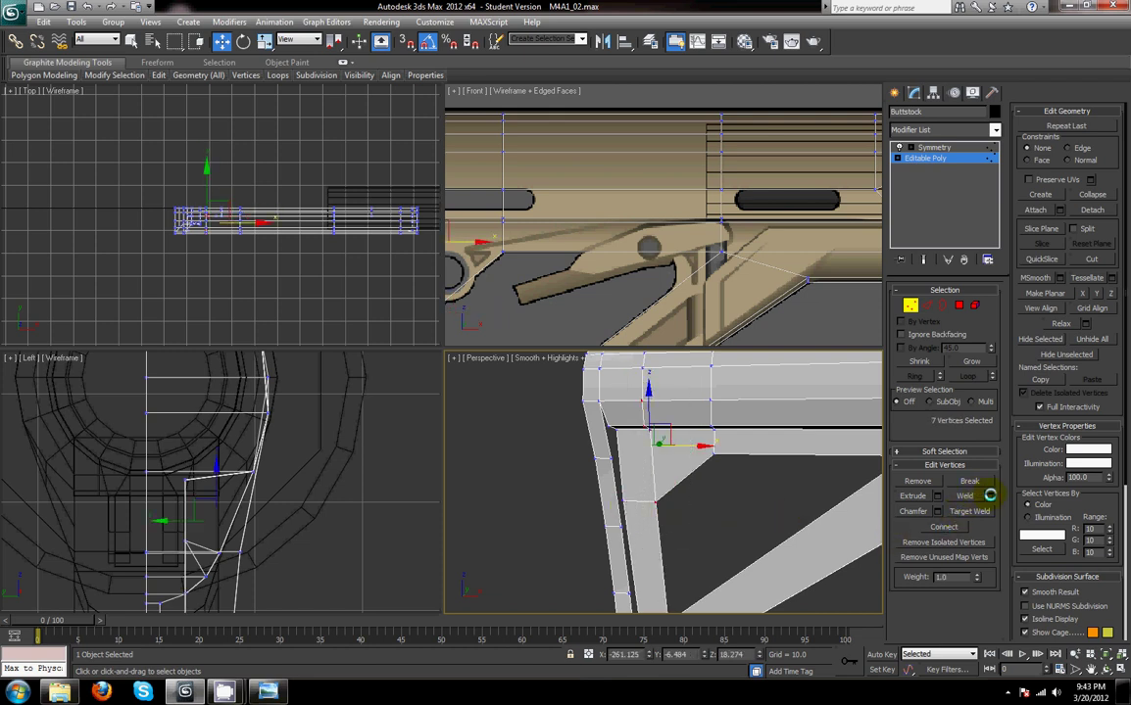
{"action": "left_click", "coordinate": [990, 494]}
{"action": "left_click", "coordinate": [668, 526]}
{"action": "left_click", "coordinate": [724, 516]}
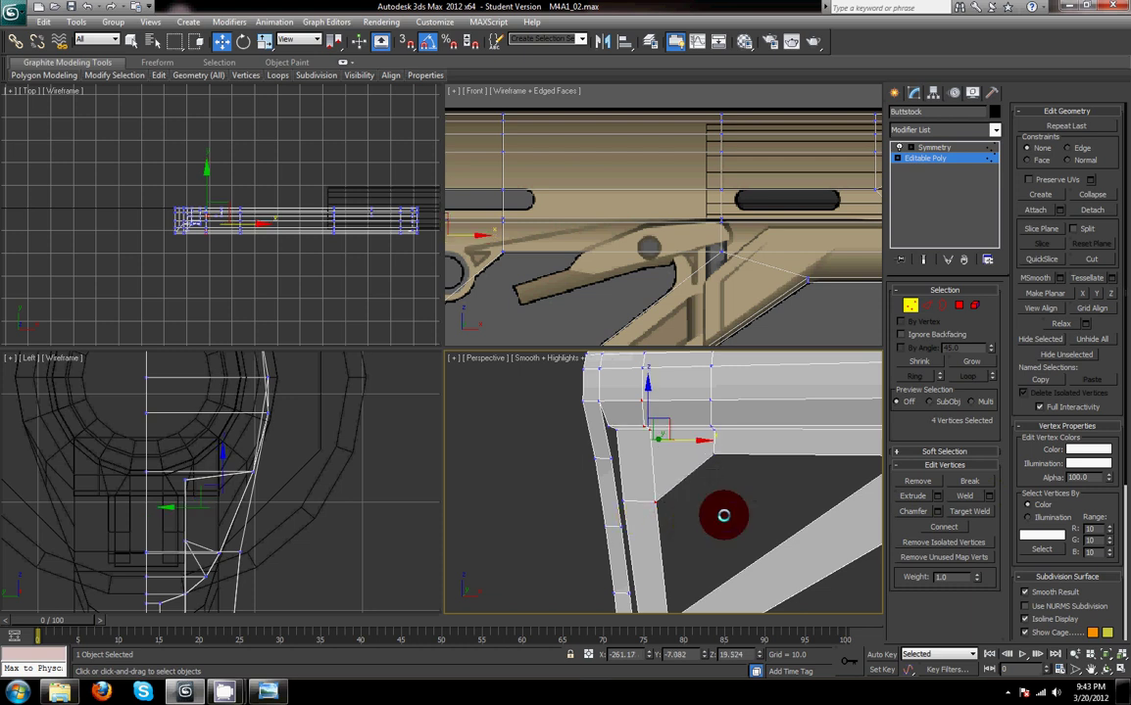
- Select the border of the triangular opening and extend it inward to the centre plane at Y 0
{"action": "middle_click_drag", "start_coordinate": [698, 510], "coordinate": [664, 509], "text": "alt"}
{"action": "left_click", "coordinate": [650, 515]}
{"action": "left_click_drag", "start_coordinate": [651, 515], "coordinate": [702, 456]}
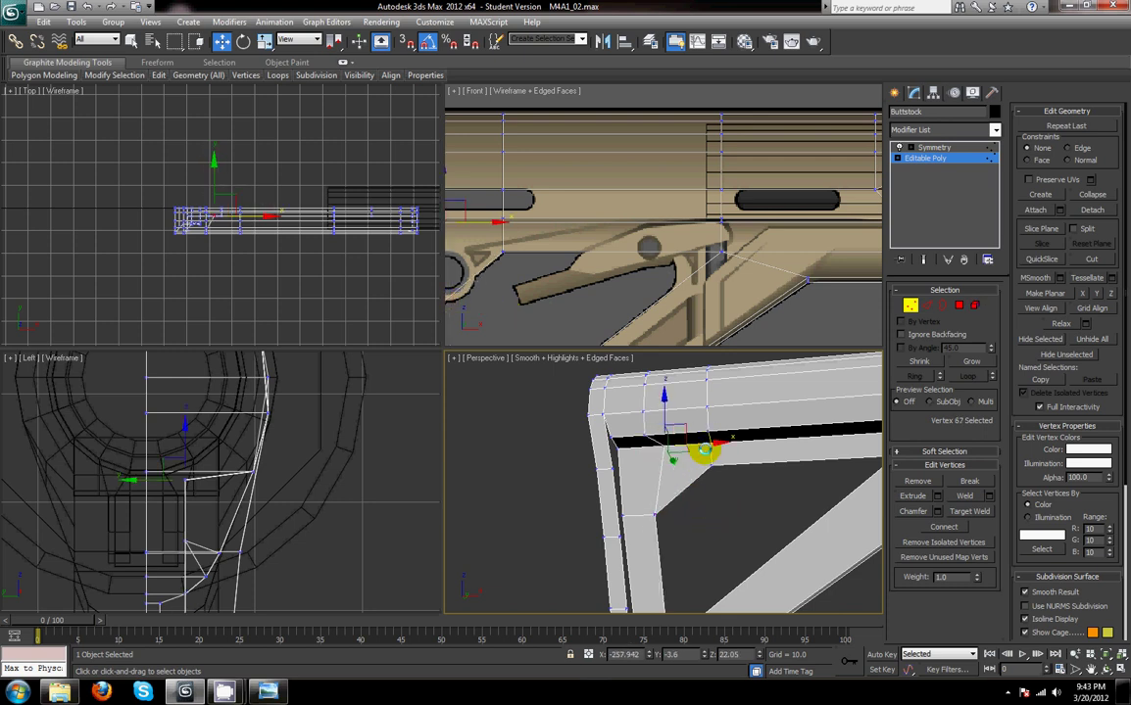
{"action": "key", "text": "3"}
{"action": "left_click", "coordinate": [833, 453]}
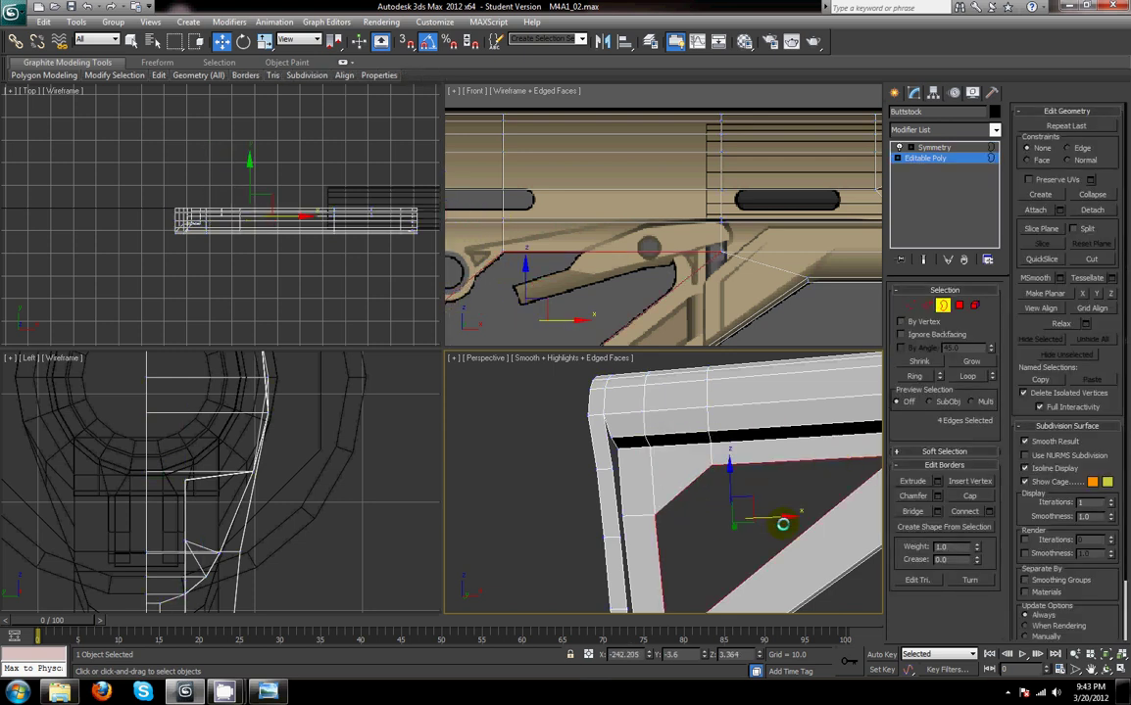
{"action": "left_click", "coordinate": [974, 495]}
{"action": "middle_click_drag", "start_coordinate": [783, 530], "coordinate": [700, 479], "text": "alt"}
{"action": "left_click_drag", "start_coordinate": [713, 492], "coordinate": [725, 497]}
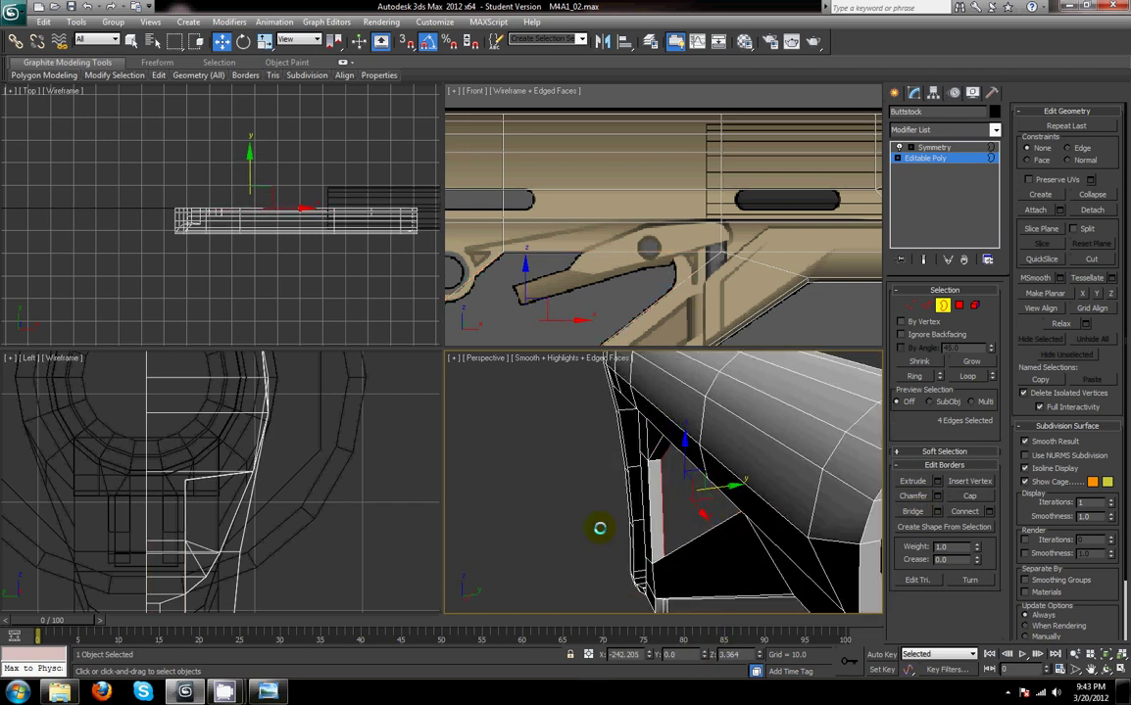
{"action": "left_click", "coordinate": [538, 522]}
- Return to the Symmetry level and examine the mirrored buttstock in an enlarged perspective view
{"action": "scroll", "coordinate": [547, 540], "scroll_direction": "down", "scroll_amount": 5}
{"action": "middle_click_drag", "start_coordinate": [548, 540], "coordinate": [734, 534], "text": "alt"}
{"action": "scroll", "coordinate": [591, 533], "scroll_direction": "down", "scroll_amount": 8}
{"action": "key", "text": "alt+w"}
{"action": "left_click", "coordinate": [935, 305]}
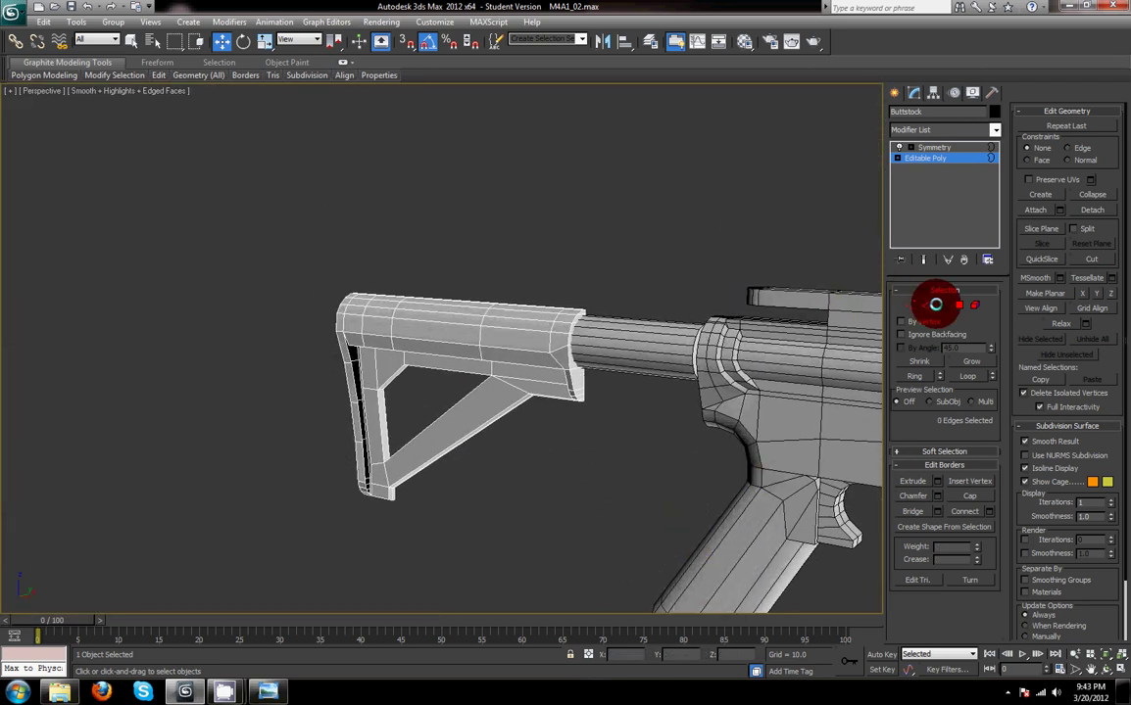
{"action": "left_click", "coordinate": [590, 523]}
{"action": "scroll", "coordinate": [575, 514], "scroll_direction": "up", "scroll_amount": 5}
{"action": "middle_click_drag", "start_coordinate": [573, 512], "coordinate": [560, 465]}
{"action": "left_click", "coordinate": [510, 469]}
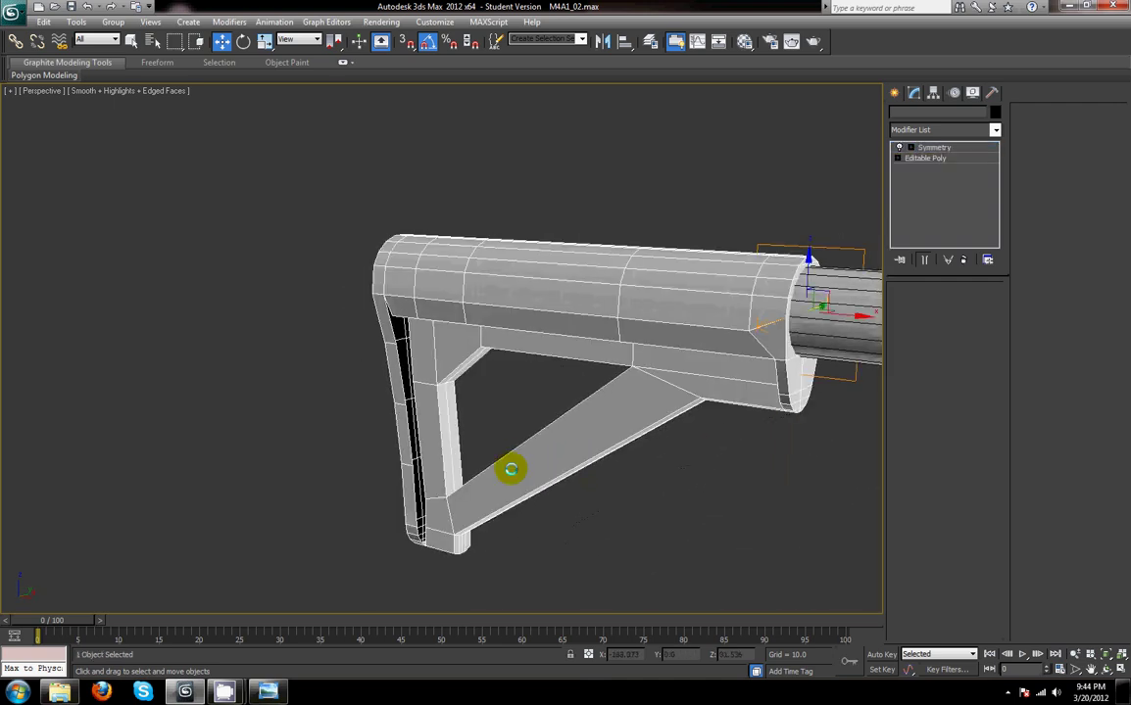
{"action": "middle_click_drag", "start_coordinate": [494, 486], "coordinate": [528, 469], "text": "alt"}
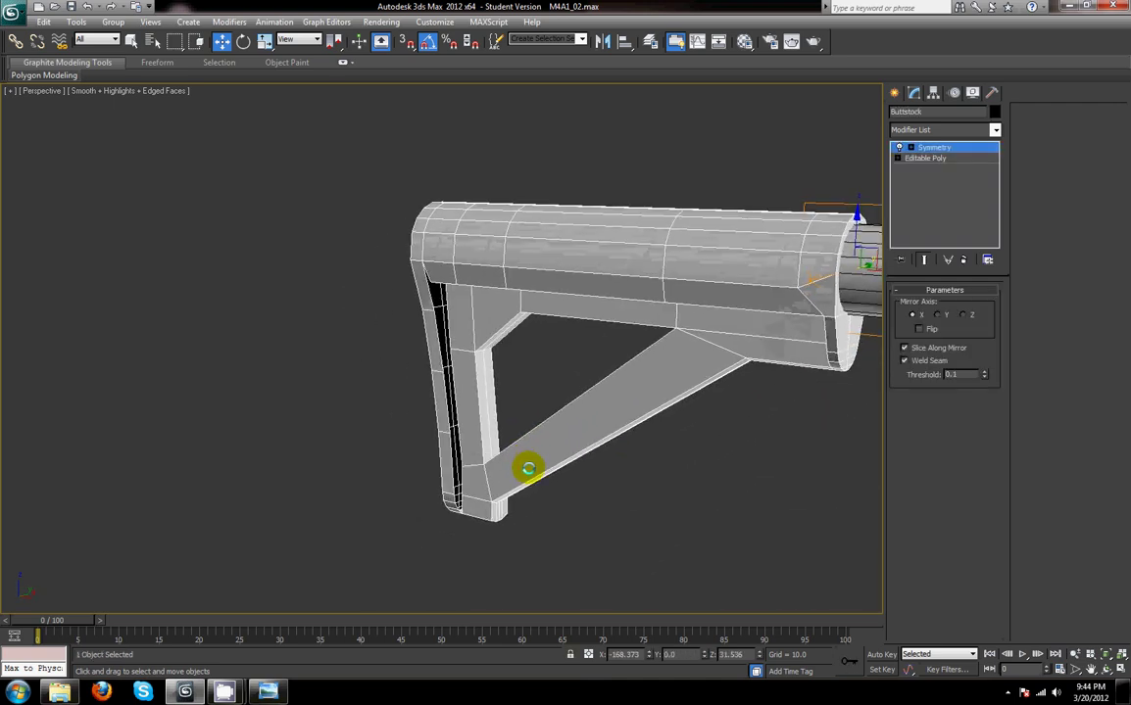
- Examine the mirrored buttstock from several angles, closing in on the open gap between the rear pad and the frame
{"action": "middle_click_drag", "start_coordinate": [462, 365], "coordinate": [449, 316], "text": "alt"}
{"action": "middle_click_drag", "start_coordinate": [642, 356], "coordinate": [465, 251], "text": "alt"}
{"action": "middle_click_drag", "start_coordinate": [798, 408], "coordinate": [633, 462], "text": "alt"}
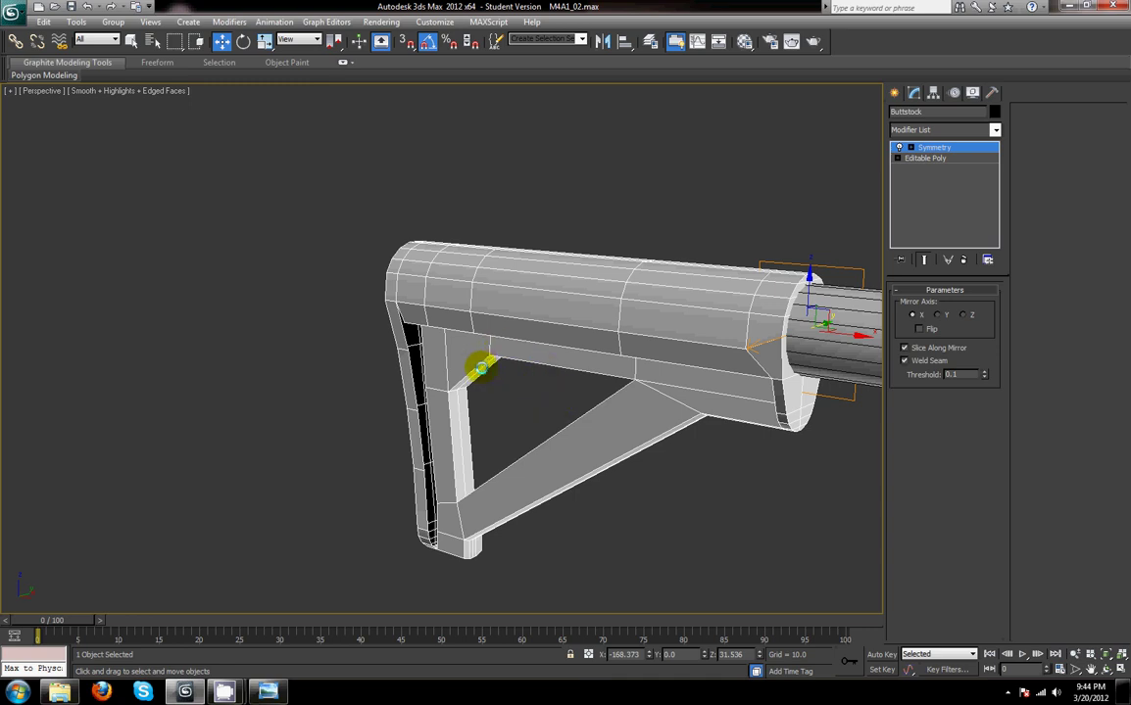
{"action": "middle_click_drag", "start_coordinate": [653, 493], "coordinate": [656, 455], "text": "alt"}
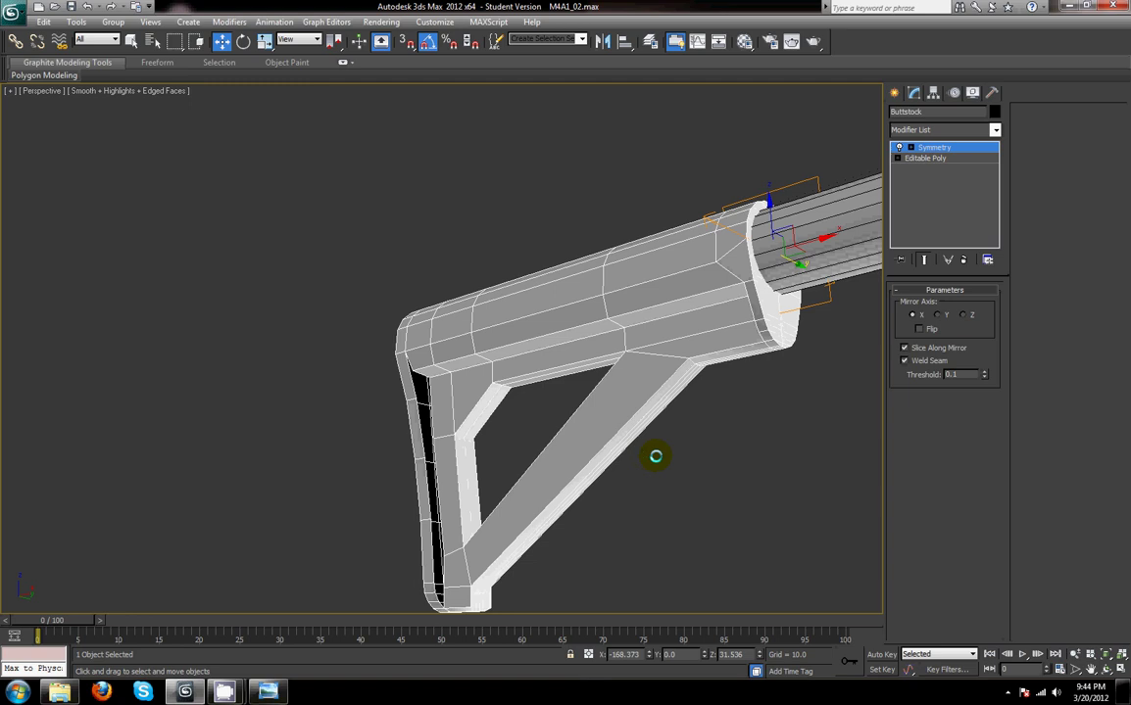
{"action": "scroll", "coordinate": [656, 456], "scroll_direction": "up", "scroll_amount": 5}
{"action": "right_click", "coordinate": [606, 443]}
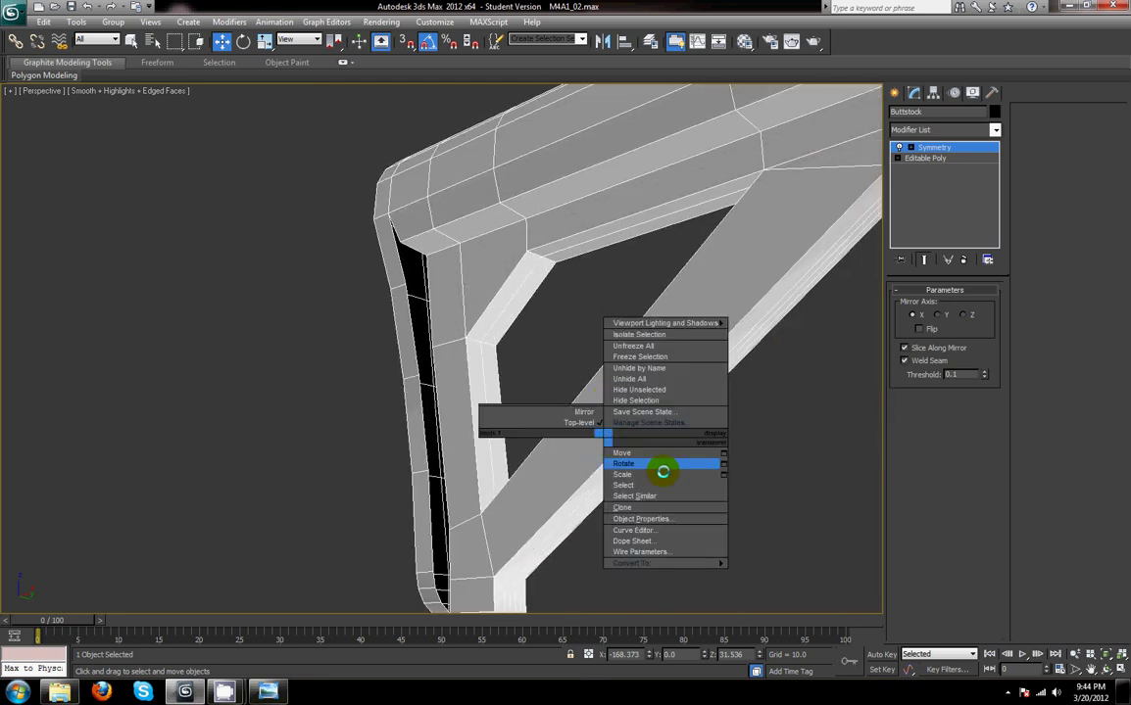
{"action": "left_click", "coordinate": [416, 387]}
- At the Editable Poly edge level, ring-select the upper rear pad's vertical edges and connect them with a new horizontal edge line
{"action": "left_click", "coordinate": [943, 157]}
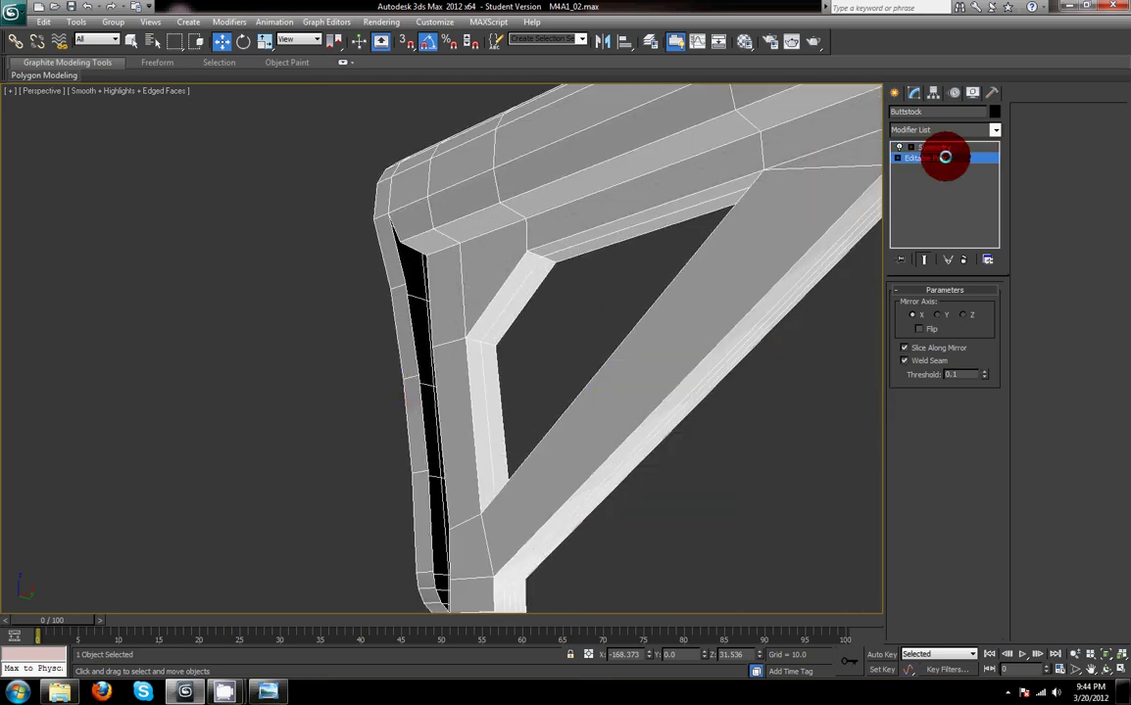
{"action": "left_click", "coordinate": [942, 305]}
{"action": "middle_click_drag", "start_coordinate": [644, 315], "coordinate": [560, 373], "text": "alt"}
{"action": "key", "text": "2"}
{"action": "middle_click_drag", "start_coordinate": [480, 314], "coordinate": [629, 373], "text": "alt"}
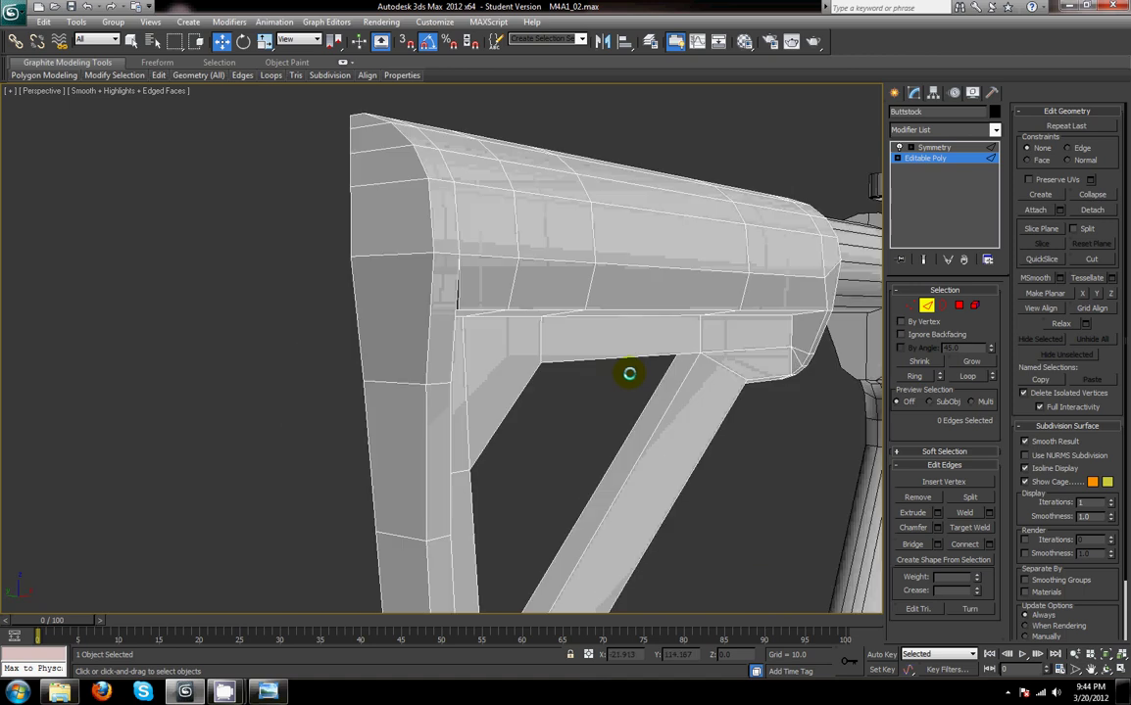
{"action": "left_click", "coordinate": [432, 310]}
{"action": "left_click", "coordinate": [913, 375]}
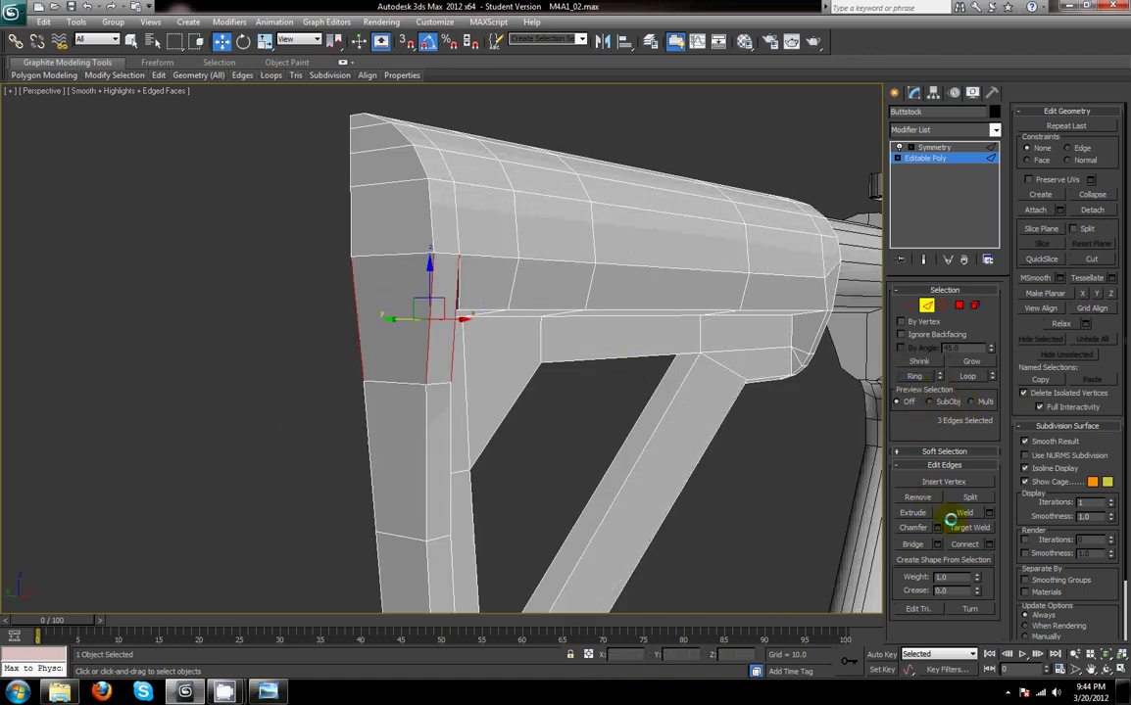
- With the Edge constraint, set the new pad edge line to Z 22.837, level with the shell's lower edge
{"action": "middle_click_drag", "start_coordinate": [770, 447], "coordinate": [561, 352], "text": "alt"}
{"action": "left_click", "coordinate": [499, 312]}
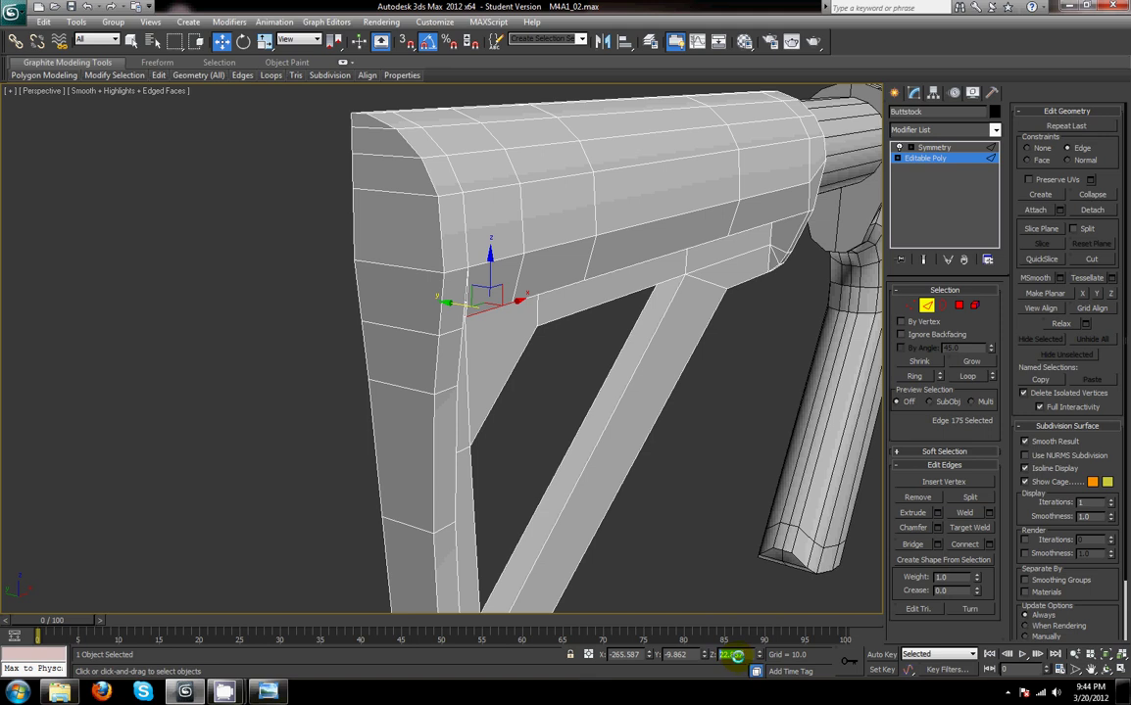
{"action": "left_click", "coordinate": [517, 432]}
{"action": "left_click", "coordinate": [442, 341]}
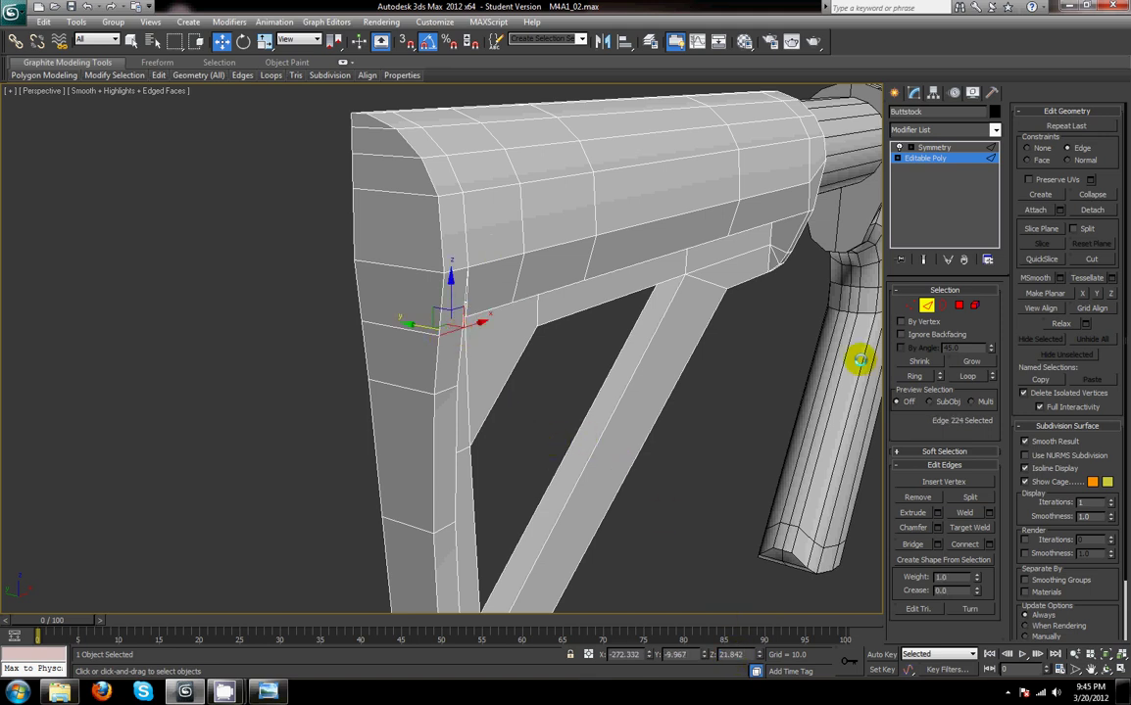
{"action": "left_click", "coordinate": [957, 374]}
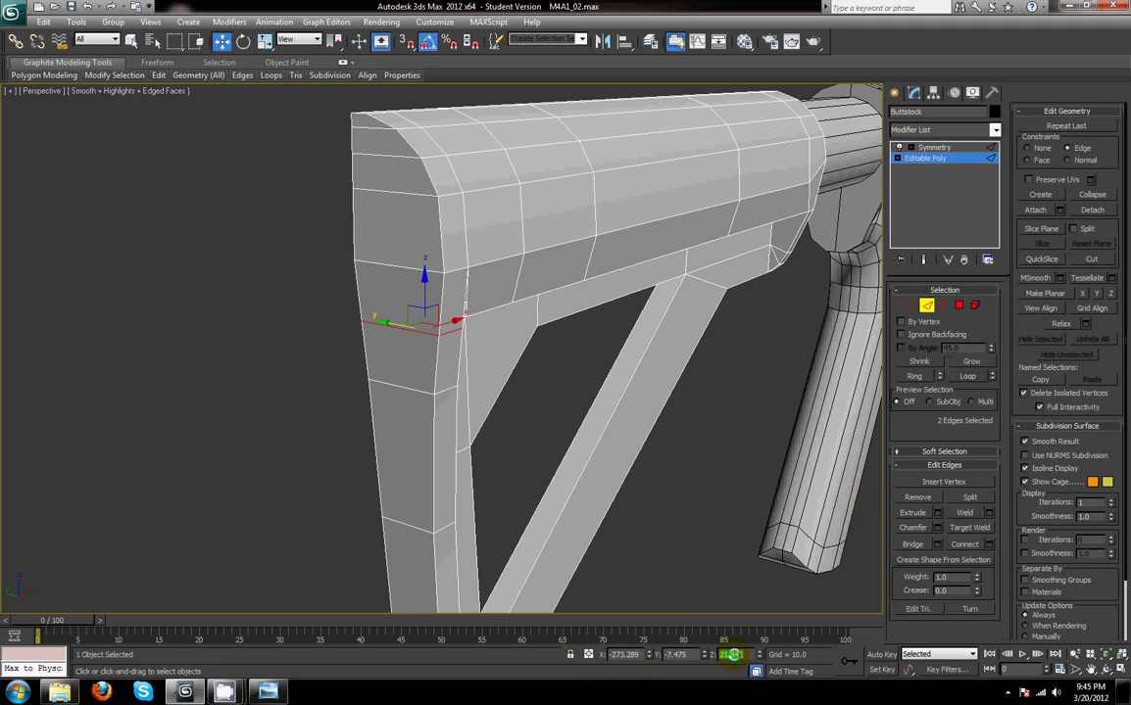
- Without constraints, set the Y position of the pad's new side edge to -9.862, matching the shell's lower edge
{"action": "left_click", "coordinate": [484, 312]}
{"action": "double_click", "coordinate": [683, 654]}
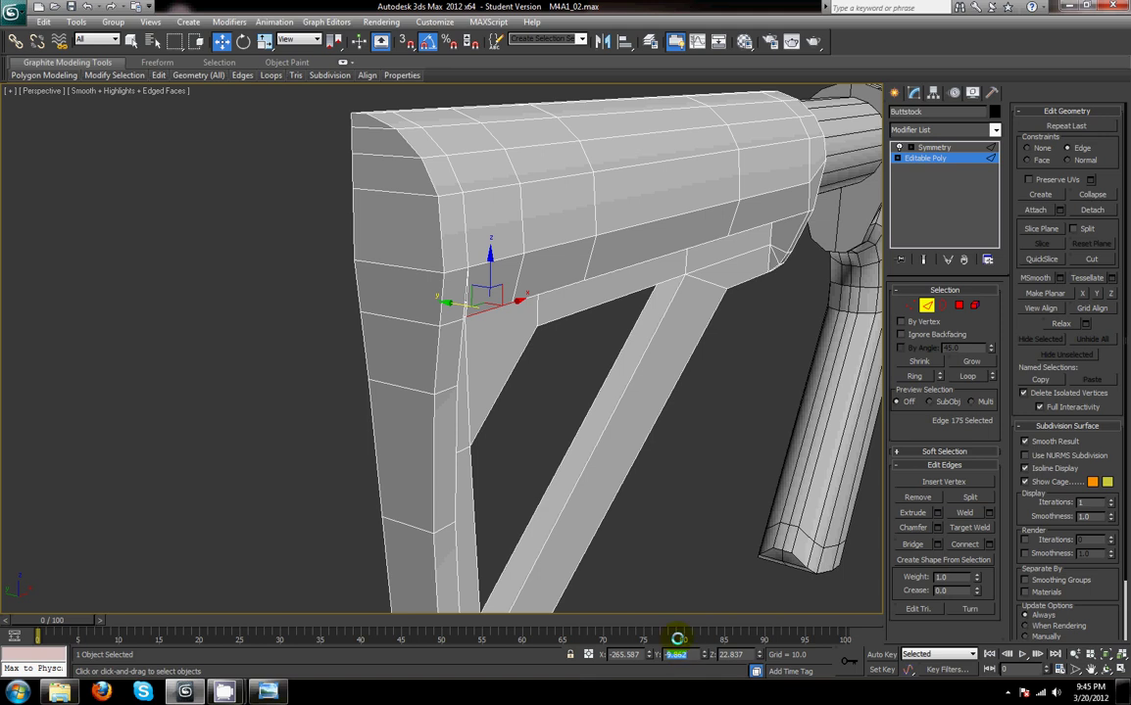
{"action": "left_click", "coordinate": [453, 324]}
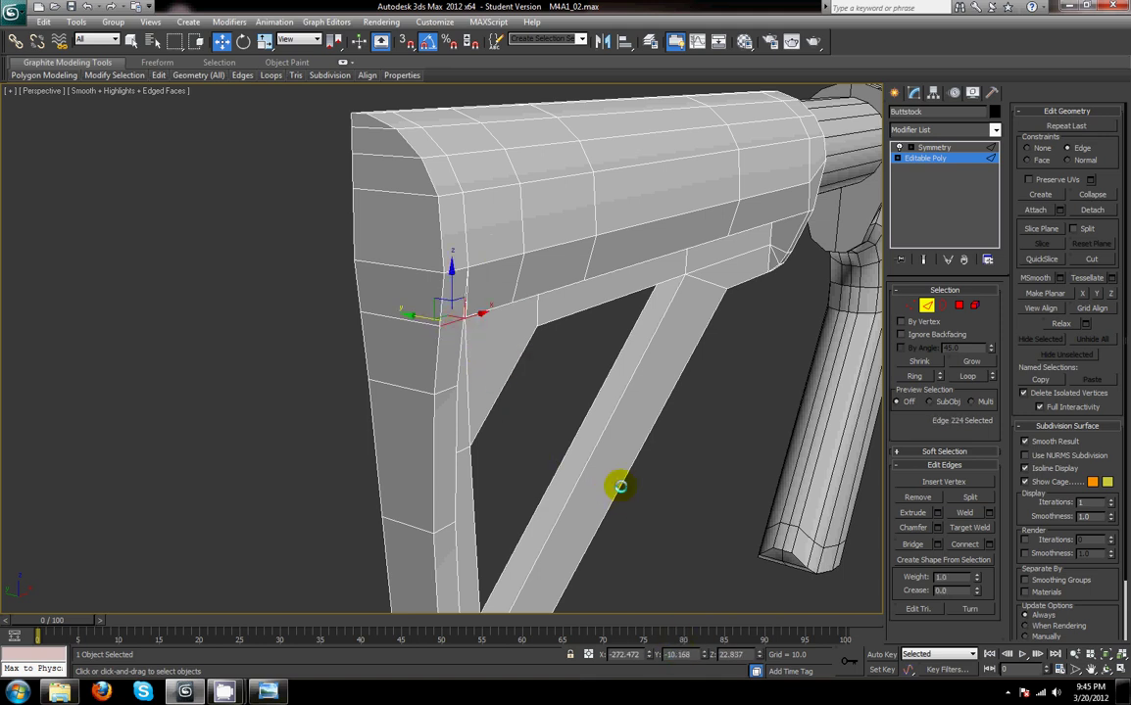
{"action": "double_click", "coordinate": [688, 654]}
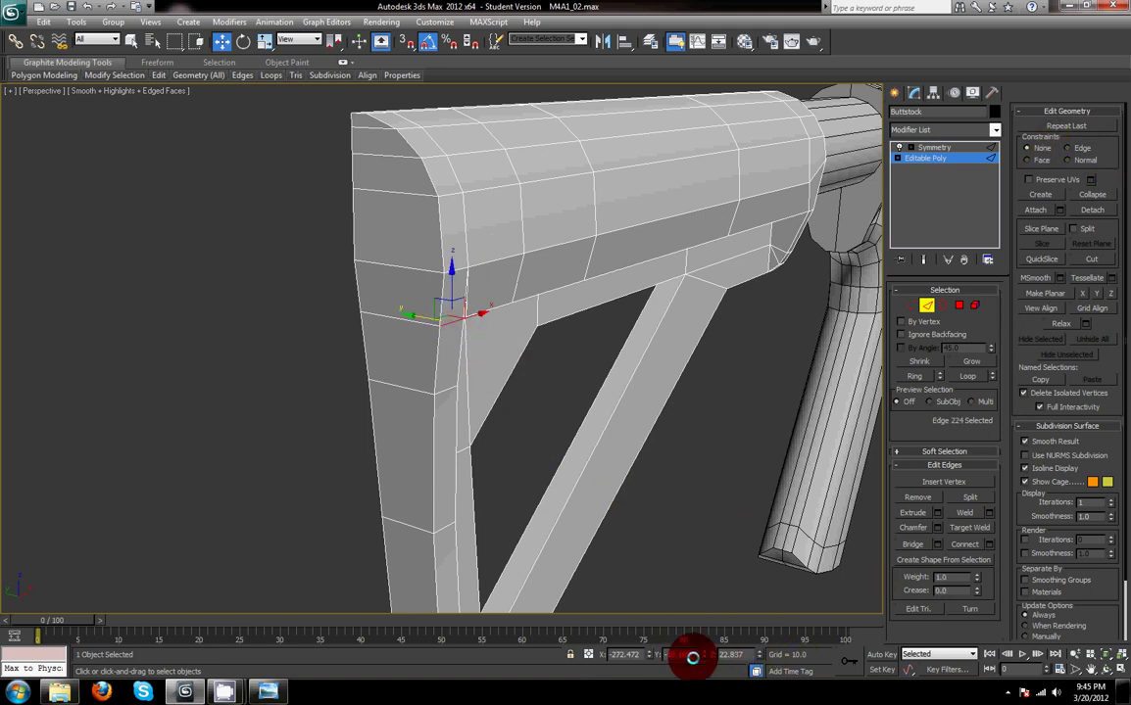
{"action": "key", "text": "Return"}
{"action": "left_click", "coordinate": [568, 401]}
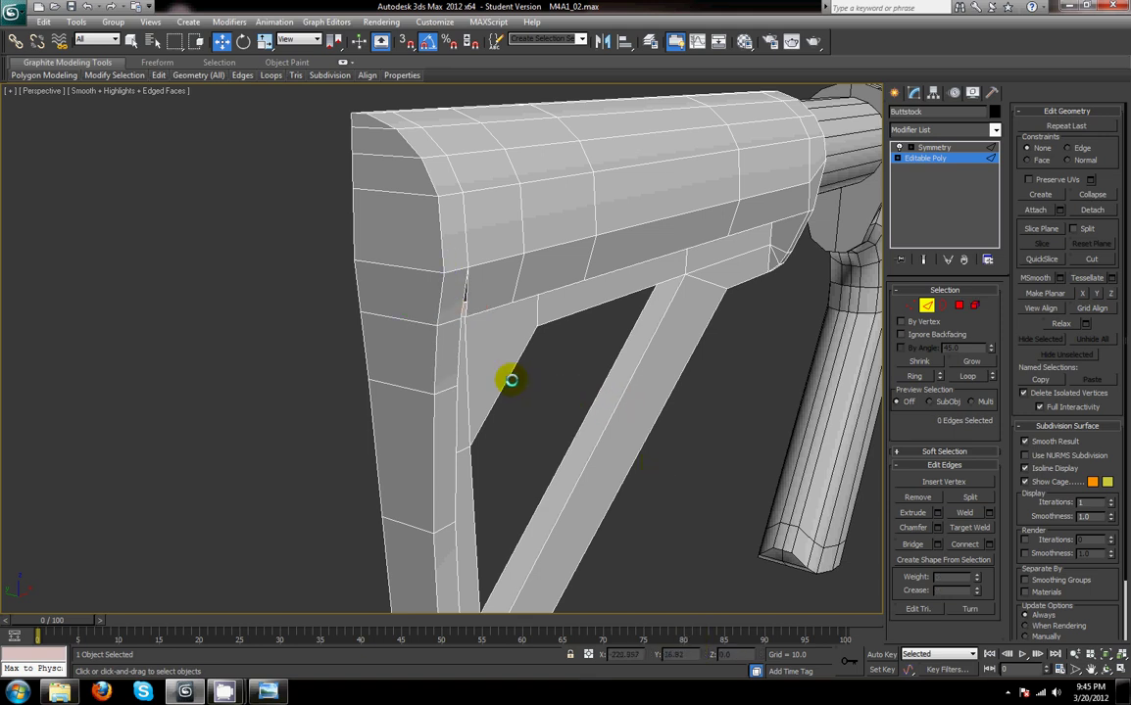
- Target Weld the shell's lower rear corner vertex to the neighbouring new vertex on the rear pad's side
{"action": "scroll", "coordinate": [510, 383], "scroll_direction": "up", "scroll_amount": 5}
{"action": "middle_click_drag", "start_coordinate": [518, 407], "coordinate": [577, 505], "text": "alt"}
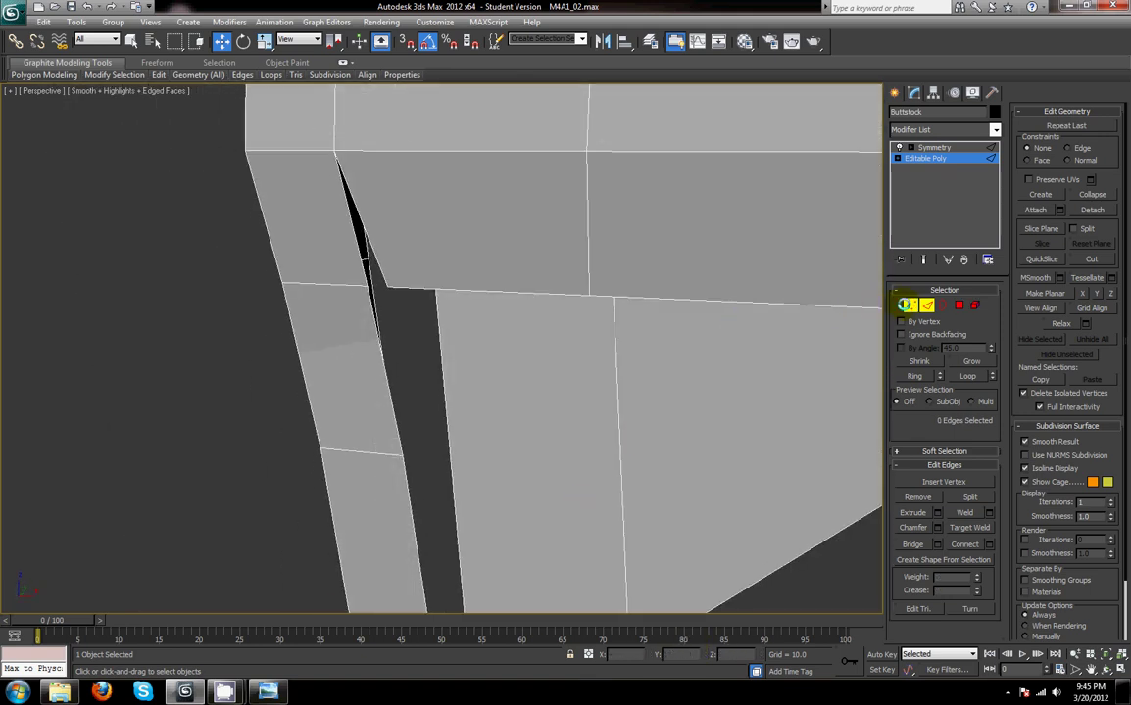
{"action": "left_click", "coordinate": [906, 305]}
{"action": "left_click", "coordinate": [976, 511]}
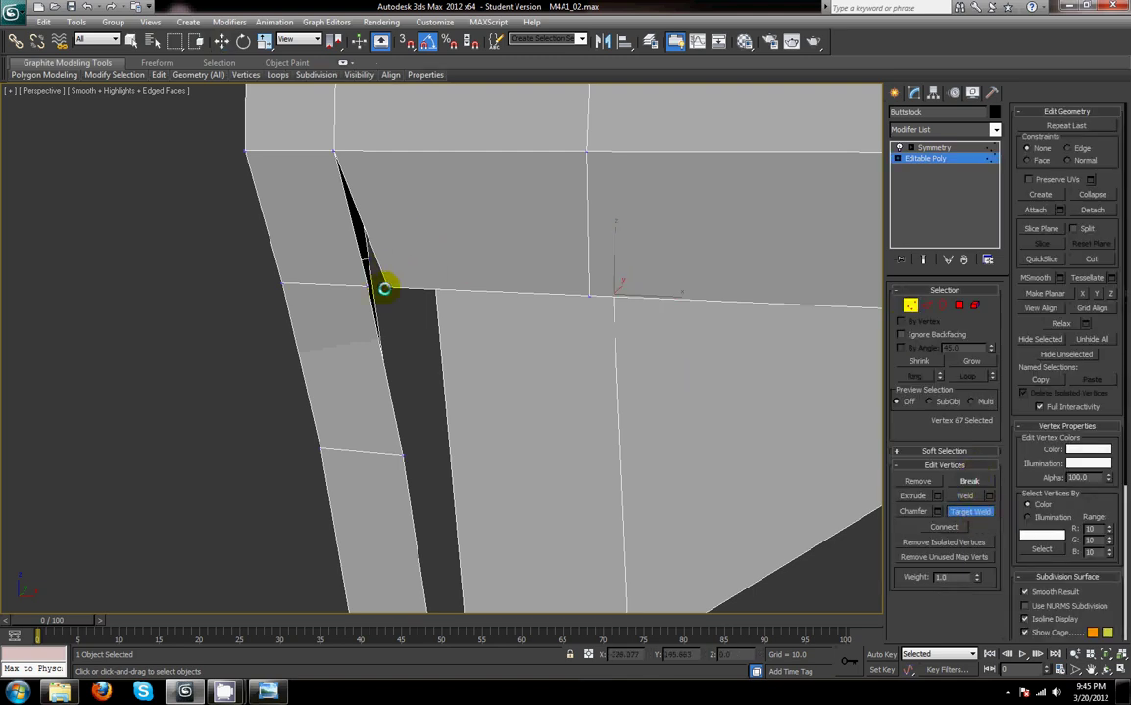
{"action": "left_click", "coordinate": [365, 286]}
- Compare the coordinates of the welded shell corner vertex and the frame's upper rear corner vertex
{"action": "key", "text": "w"}
{"action": "scroll", "coordinate": [416, 345], "scroll_direction": "down", "scroll_amount": 4}
{"action": "middle_click_drag", "start_coordinate": [412, 351], "coordinate": [430, 302], "text": "alt"}
{"action": "left_click", "coordinate": [407, 276]}
{"action": "left_click", "coordinate": [417, 275]}
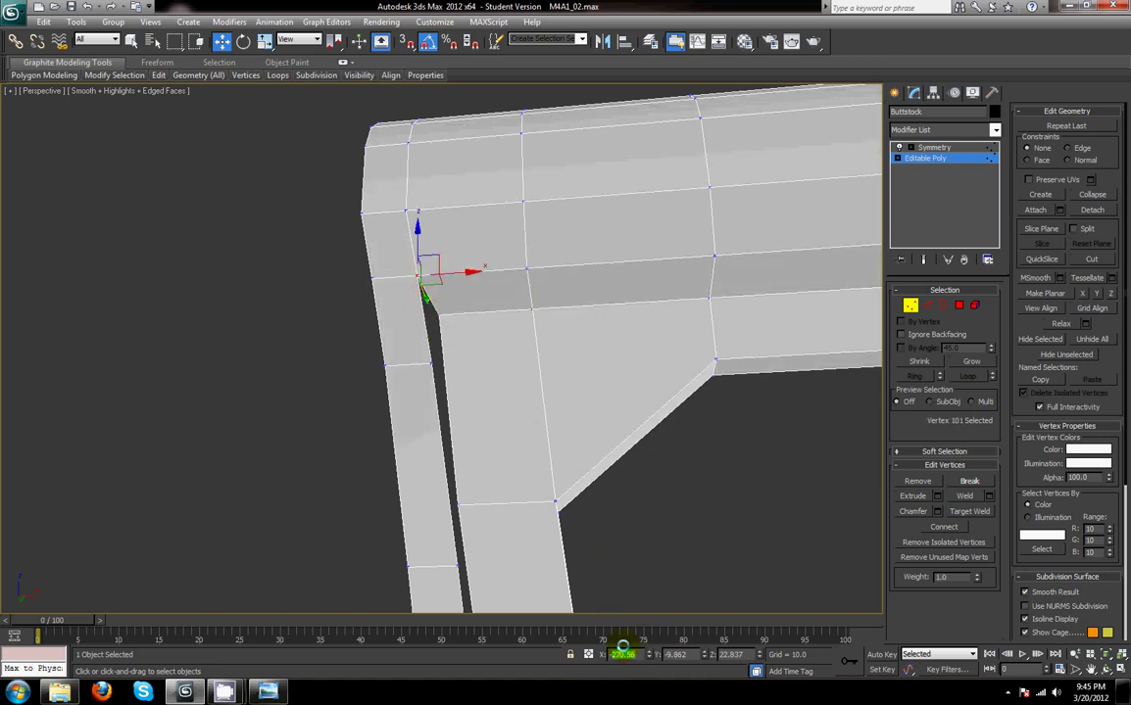
{"action": "left_click", "coordinate": [440, 314]}
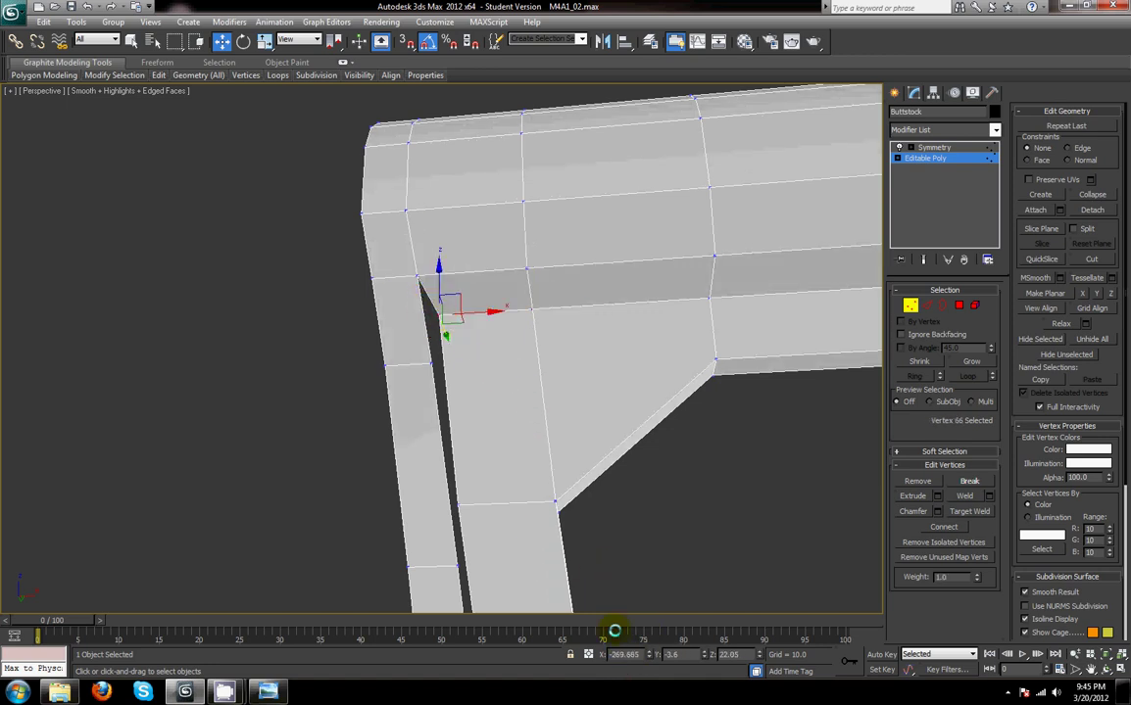
{"action": "middle_click_drag", "start_coordinate": [666, 534], "coordinate": [652, 504], "text": "alt"}
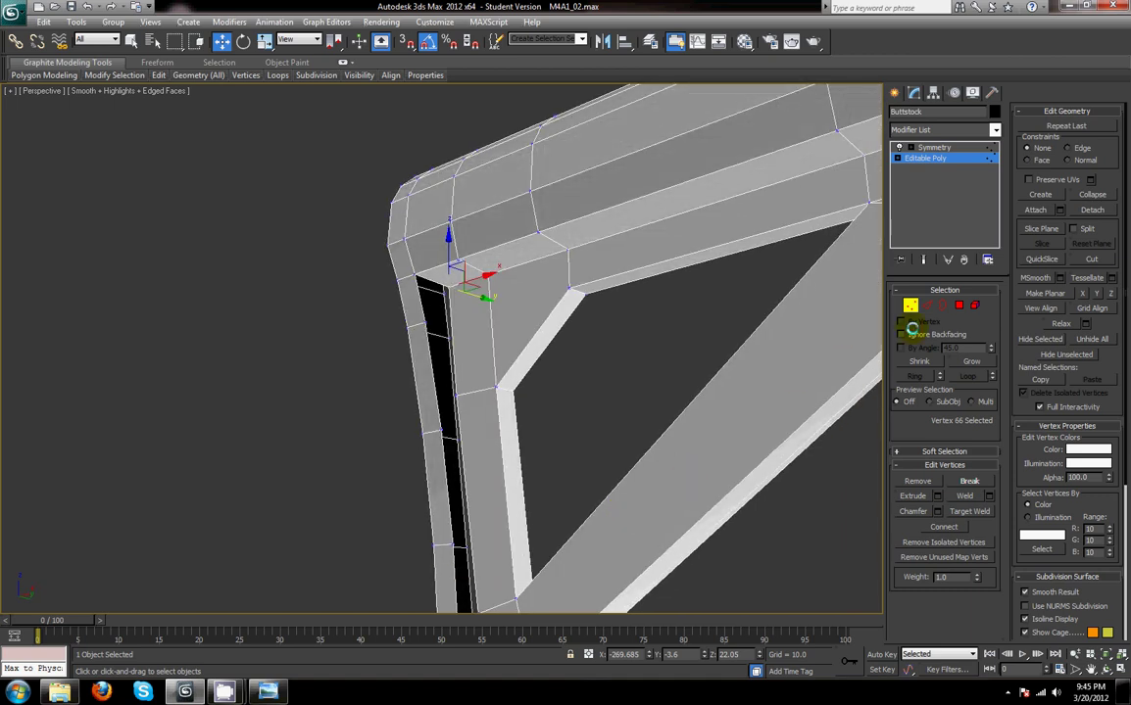
- Select the border of the long gap between the rear pad and the frame and cap it
{"action": "left_click", "coordinate": [938, 305]}
{"action": "left_click", "coordinate": [459, 396]}
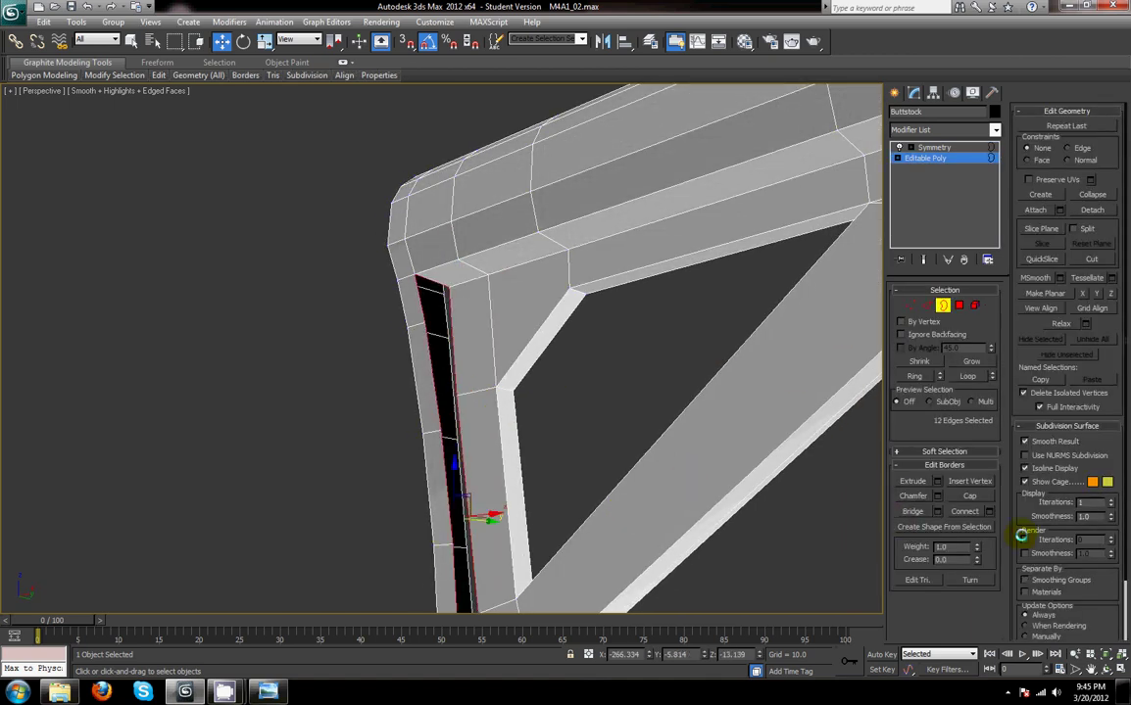
{"action": "left_click", "coordinate": [958, 497]}
{"action": "middle_click_drag", "start_coordinate": [593, 410], "coordinate": [632, 402], "text": "alt"}
{"action": "left_click", "coordinate": [908, 308]}
{"action": "middle_click_drag", "start_coordinate": [562, 333], "coordinate": [518, 248], "text": "alt"}
{"action": "left_click", "coordinate": [491, 237]}
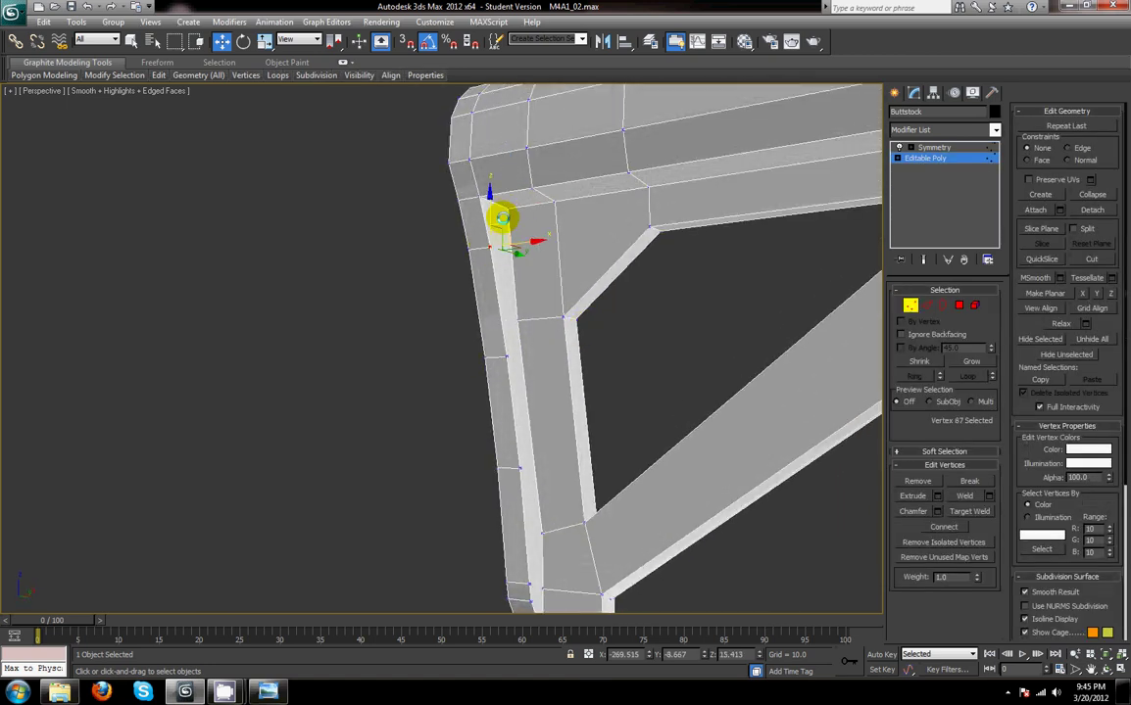
{"action": "left_click", "coordinate": [507, 208], "text": "ctrl"}
{"action": "left_click", "coordinate": [662, 456]}
- In the Front view, shift the frame's upper rear corner vertex along X towards the rear pad, and select the vertex below it
{"action": "middle_click_drag", "start_coordinate": [661, 457], "coordinate": [706, 457], "text": "alt"}
{"action": "key", "text": "alt+w"}
{"action": "scroll", "coordinate": [606, 252], "scroll_direction": "up", "scroll_amount": 10}
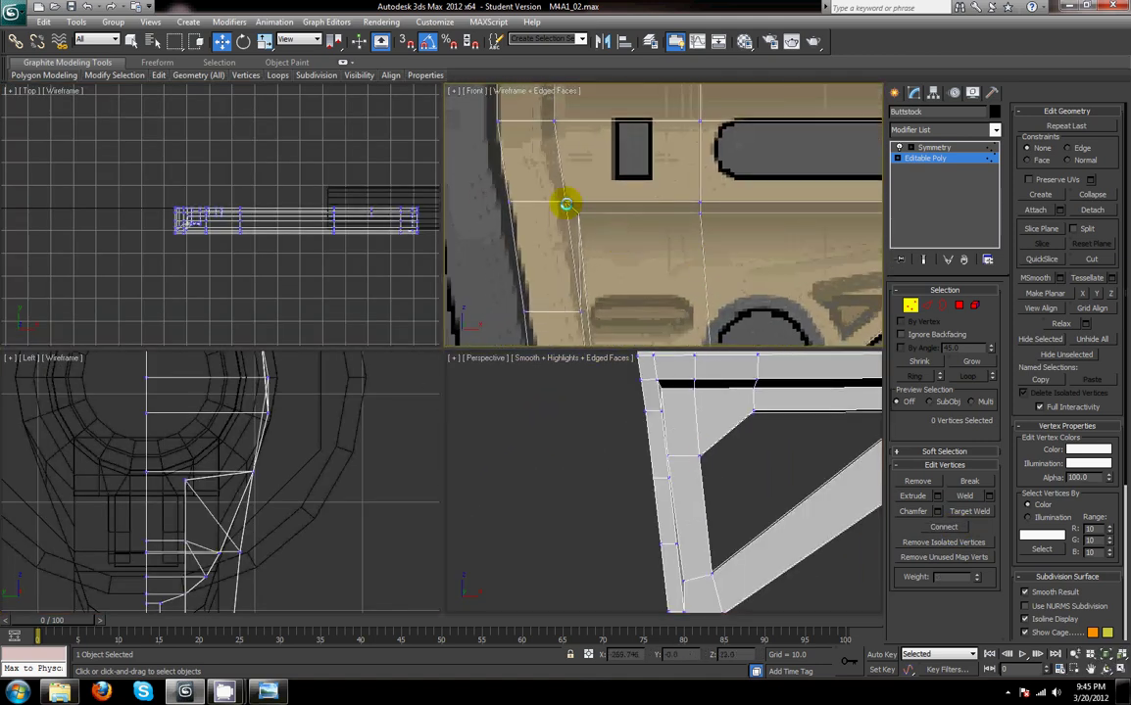
{"action": "left_click", "coordinate": [578, 215]}
{"action": "left_click_drag", "start_coordinate": [624, 214], "coordinate": [611, 214]}
{"action": "middle_click_drag", "start_coordinate": [607, 324], "coordinate": [615, 242]}
{"action": "scroll", "coordinate": [615, 238], "scroll_direction": "down", "scroll_amount": 3}
{"action": "left_click", "coordinate": [599, 192]}
{"action": "scroll", "coordinate": [636, 276], "scroll_direction": "down", "scroll_amount": 2}
{"action": "middle_click_drag", "start_coordinate": [636, 276], "coordinate": [637, 329]}
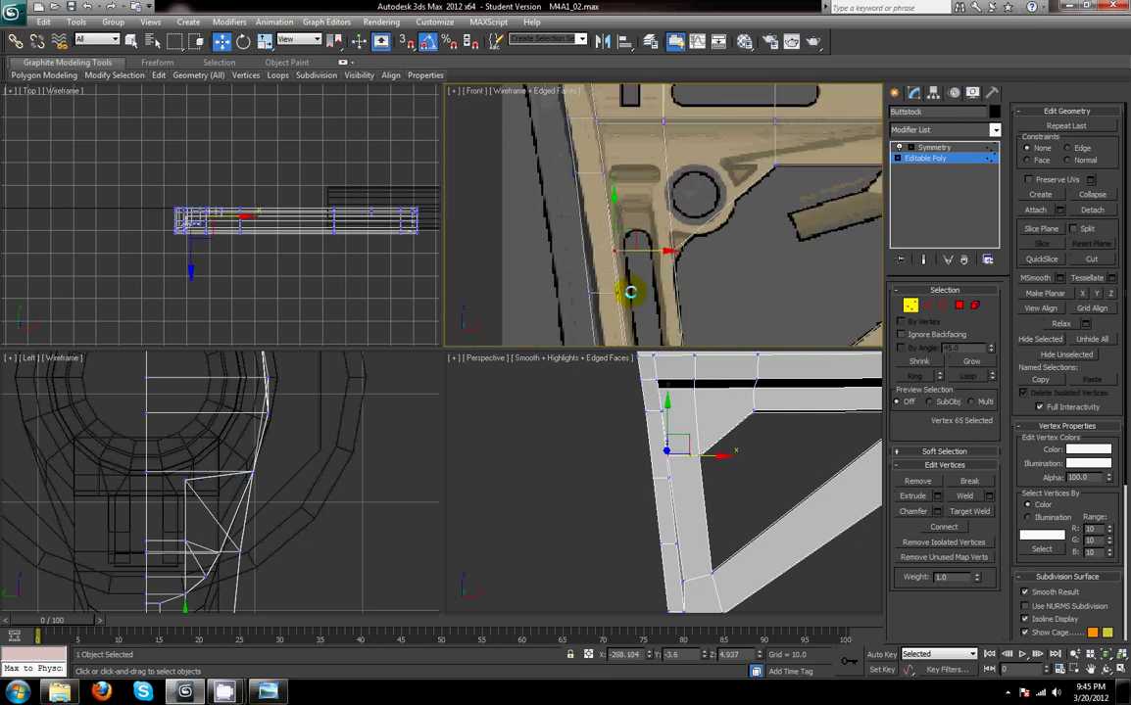
- Connect the two vertical edges of the frame's upper rear panel with a horizontal edge in the enlarged perspective view
{"action": "middle_click_drag", "start_coordinate": [772, 460], "coordinate": [596, 352], "text": "alt"}
{"action": "key", "text": "alt+w"}
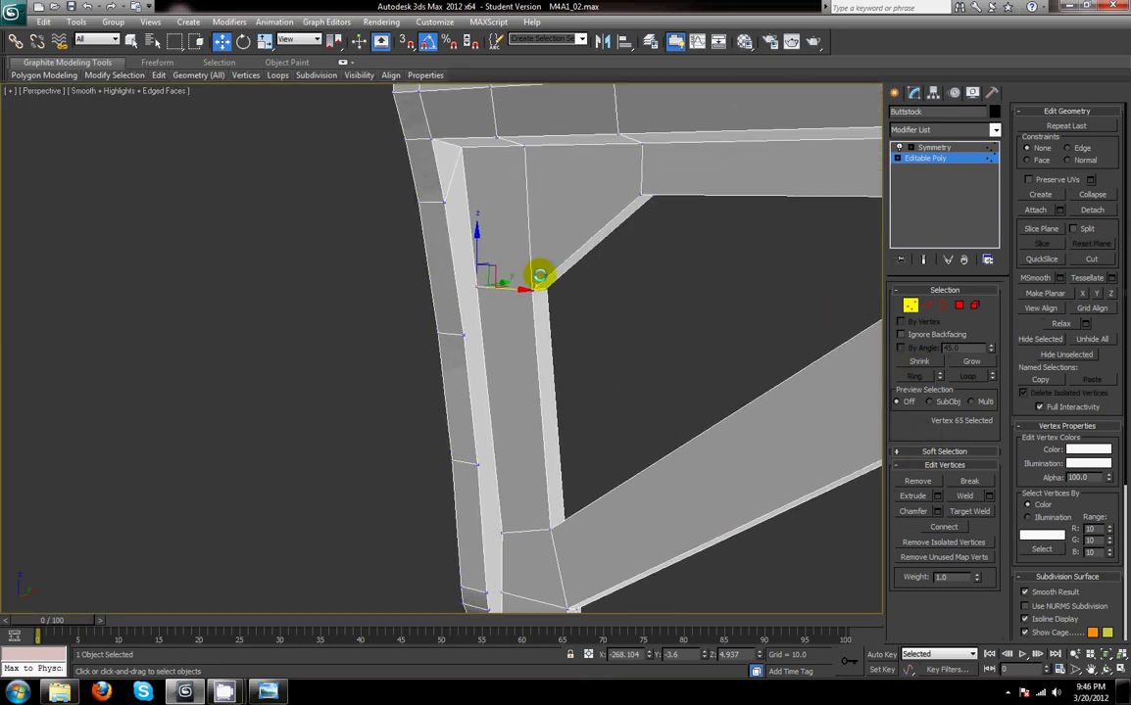
{"action": "middle_click_drag", "start_coordinate": [539, 276], "coordinate": [530, 272], "text": "alt"}
{"action": "left_click", "coordinate": [639, 346]}
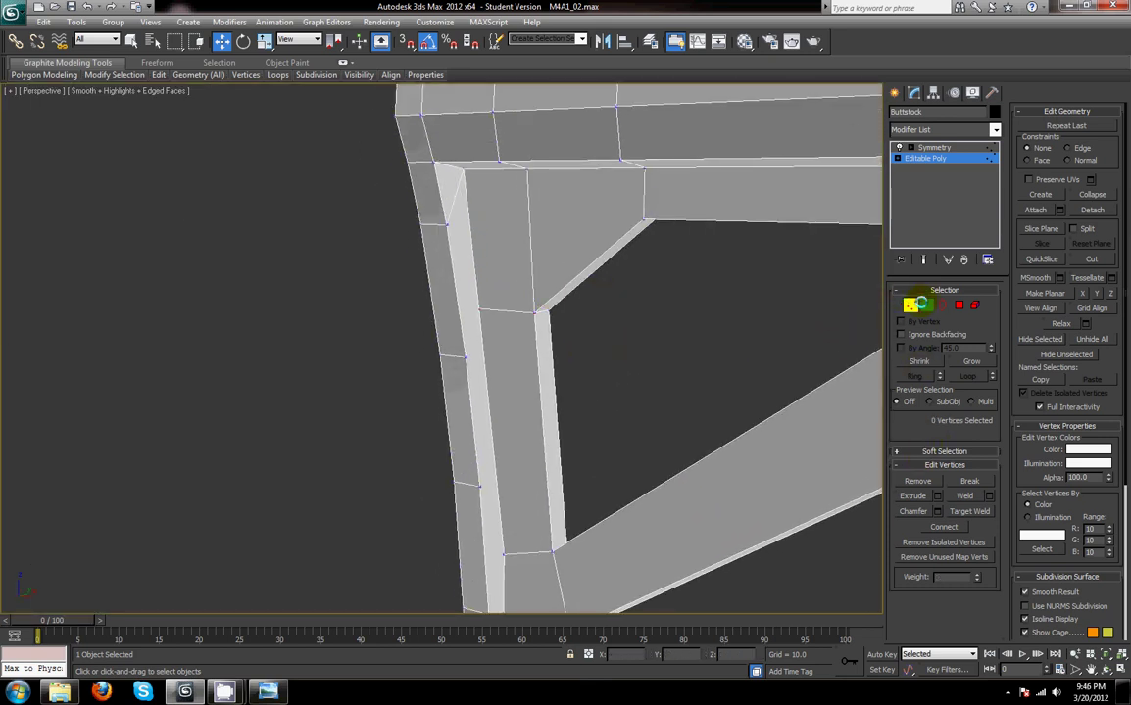
{"action": "left_click", "coordinate": [925, 305]}
{"action": "left_click", "coordinate": [480, 213]}
{"action": "left_click", "coordinate": [474, 222]}
{"action": "left_click", "coordinate": [529, 227], "text": "ctrl"}
{"action": "left_click", "coordinate": [965, 544]}
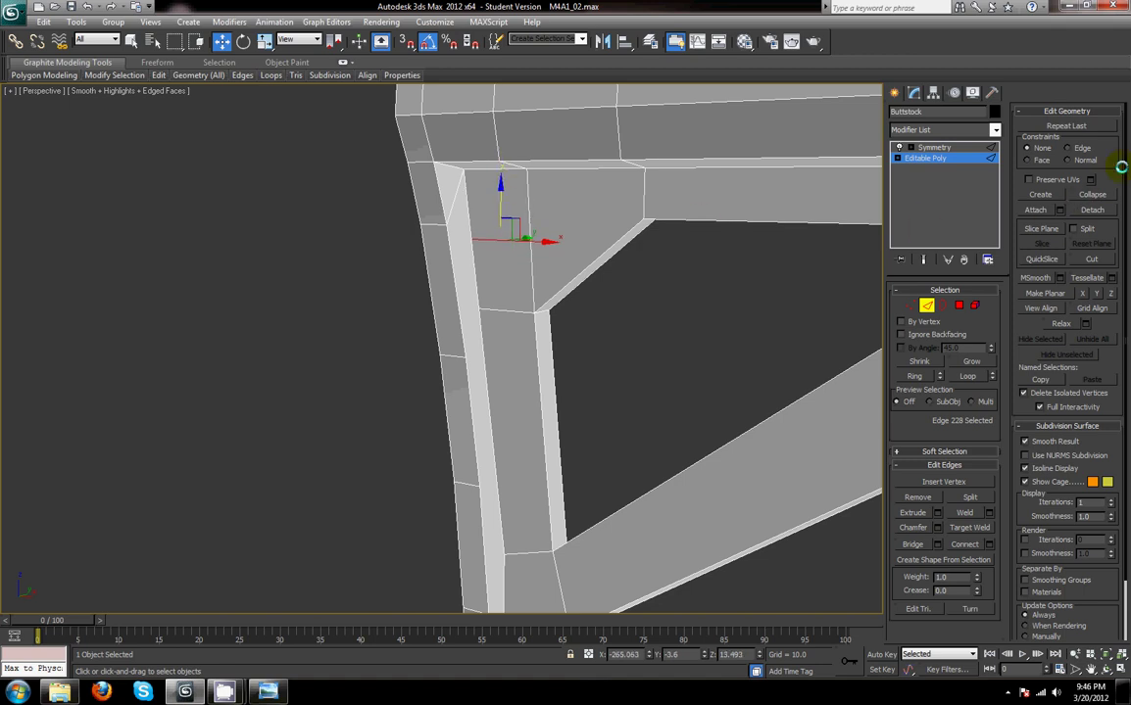
- With the Edge constraint, raise the new panel edge to Z 16.436, level with the triangular opening's upper edge
{"action": "mouse_move", "coordinate": [612, 240]}
{"action": "middle_mouse_down", "text": "alt"}
{"action": "mouse_move", "coordinate": [652, 258]}
{"action": "mouse_move", "coordinate": [605, 255]}
{"action": "mouse_move", "coordinate": [676, 259]}
{"action": "mouse_move", "coordinate": [608, 234]}
{"action": "middle_mouse_up", "text": "alt"}
{"action": "left_click", "coordinate": [1071, 147]}
{"action": "left_click", "coordinate": [671, 208]}
{"action": "left_click", "coordinate": [735, 655]}
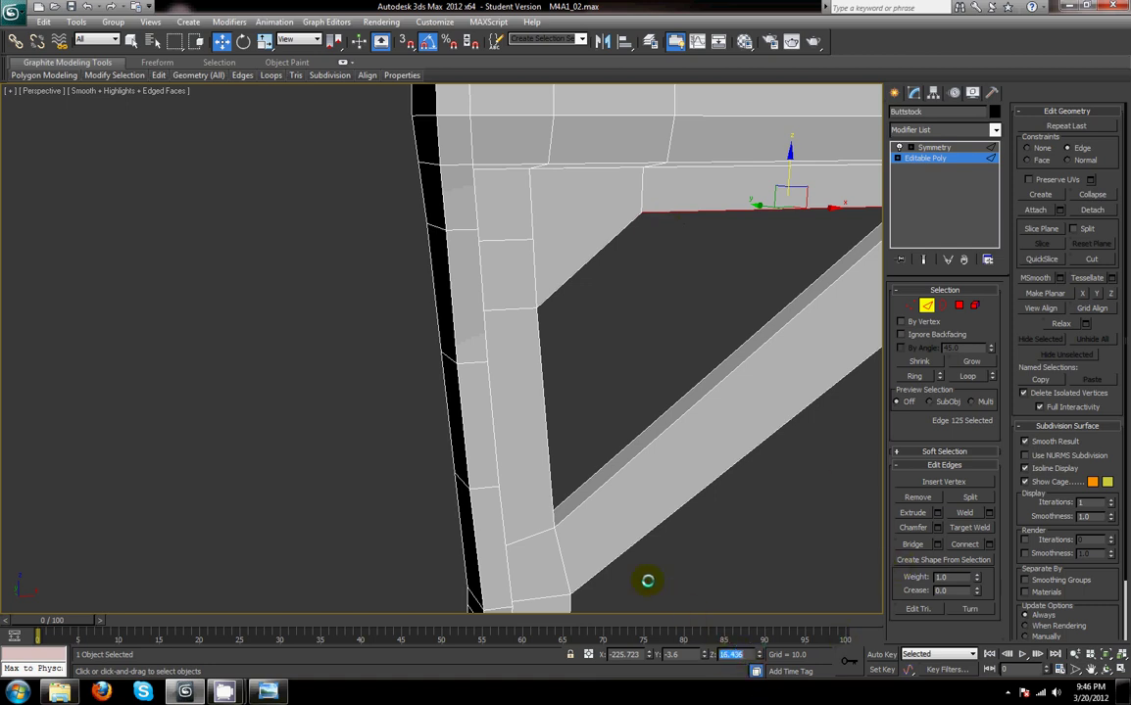
{"action": "key", "text": "ctrl+z"}
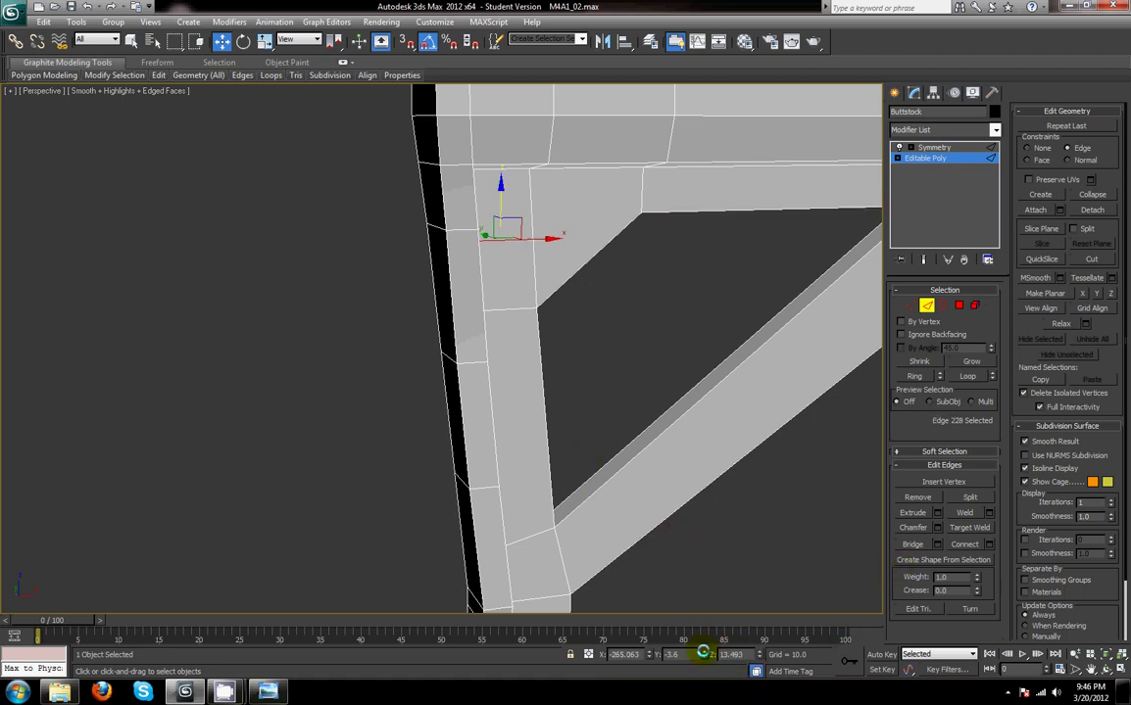
{"action": "left_click", "coordinate": [737, 655]}
{"action": "middle_click_drag", "start_coordinate": [631, 411], "coordinate": [911, 304], "text": "alt"}
- Connect the upper pad vertex, both end vertices of the raised panel edge and the opening's upper corner vertex in one line
{"action": "left_click", "coordinate": [911, 305]}
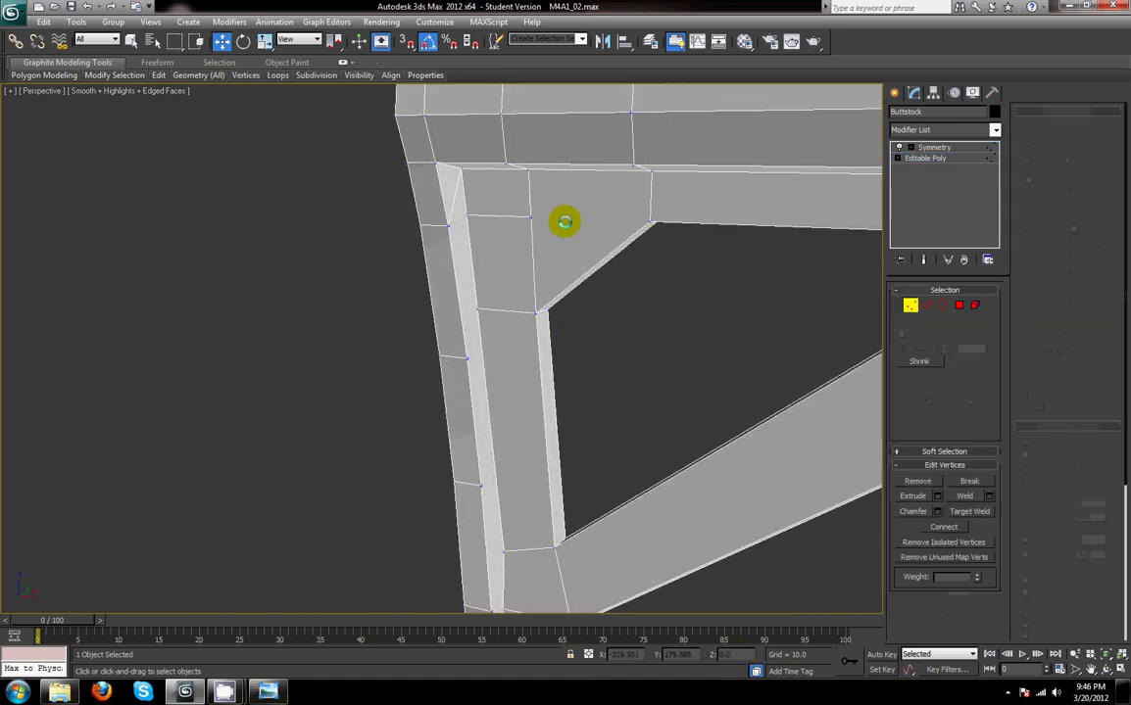
{"action": "left_click", "coordinate": [529, 215]}
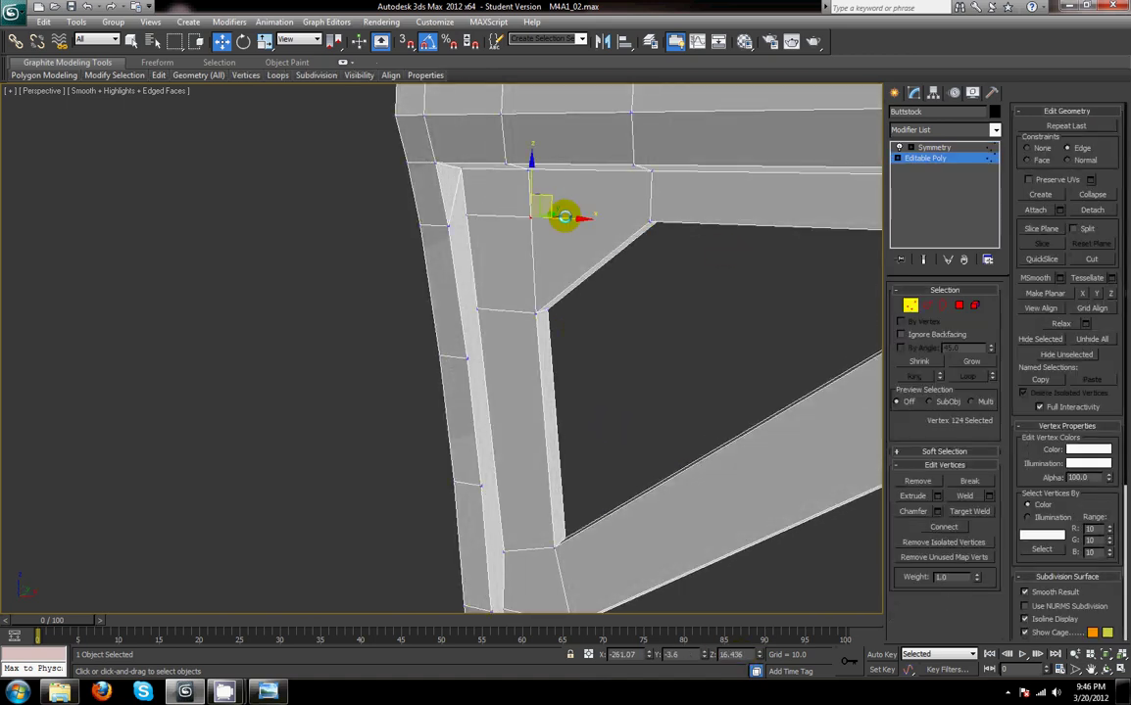
{"action": "left_click", "coordinate": [647, 220], "text": "ctrl"}
{"action": "left_click", "coordinate": [449, 224], "text": "ctrl"}
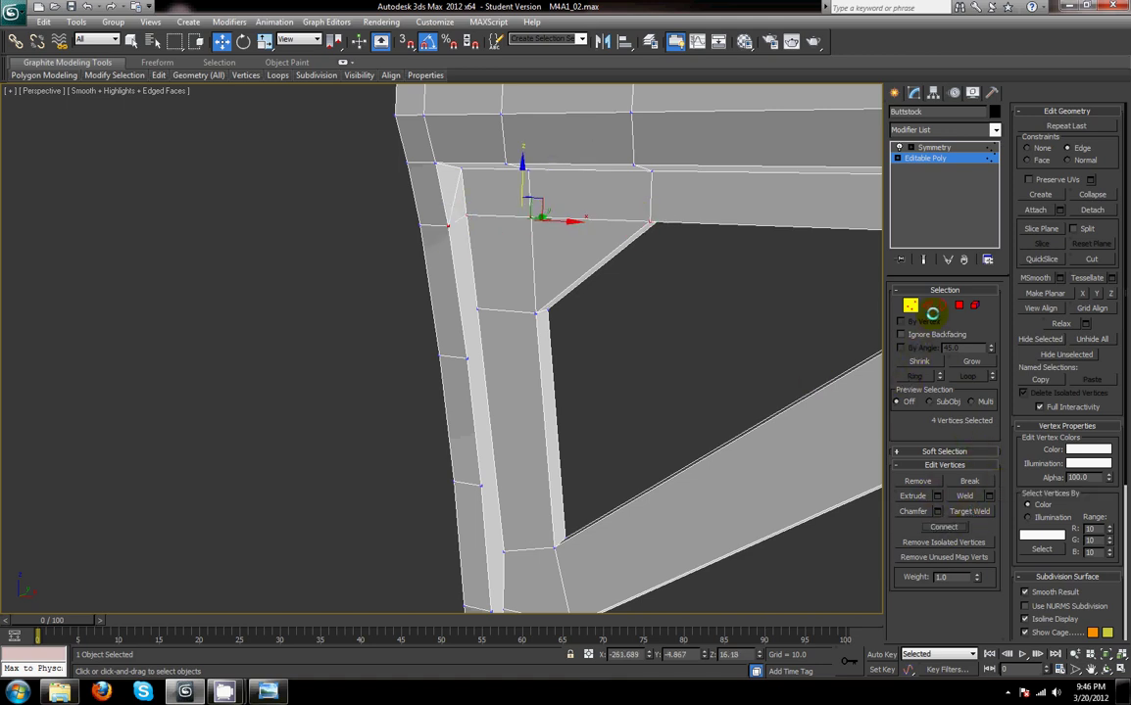
{"action": "left_click", "coordinate": [928, 306]}
- Lower the frame's rear edge vertex beside the opening to Z -0.709, level with the adjacent pad vertex
{"action": "middle_click_drag", "start_coordinate": [636, 373], "coordinate": [525, 209], "text": "alt"}
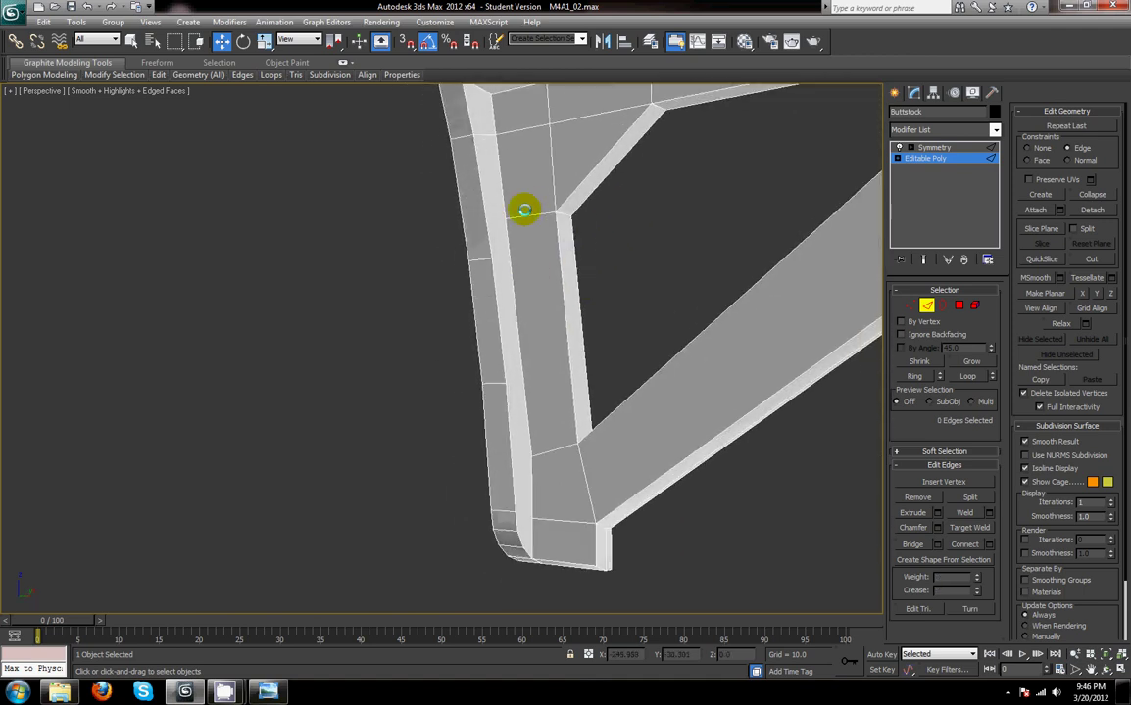
{"action": "key", "text": "1"}
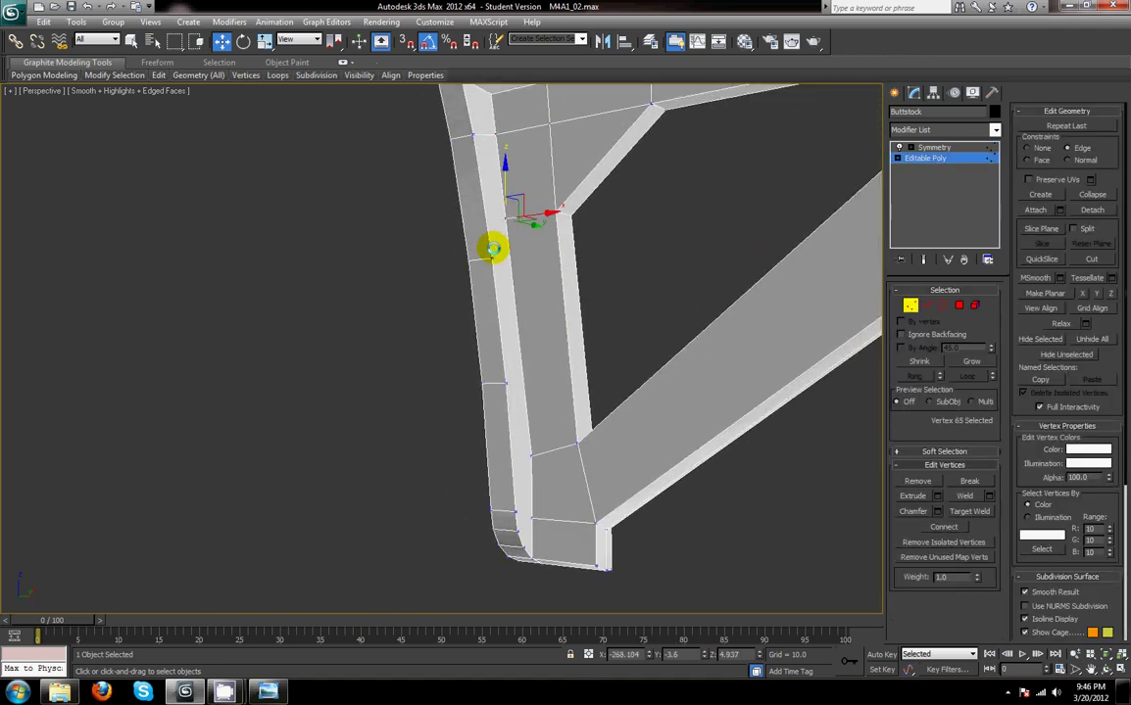
{"action": "left_click", "coordinate": [486, 260]}
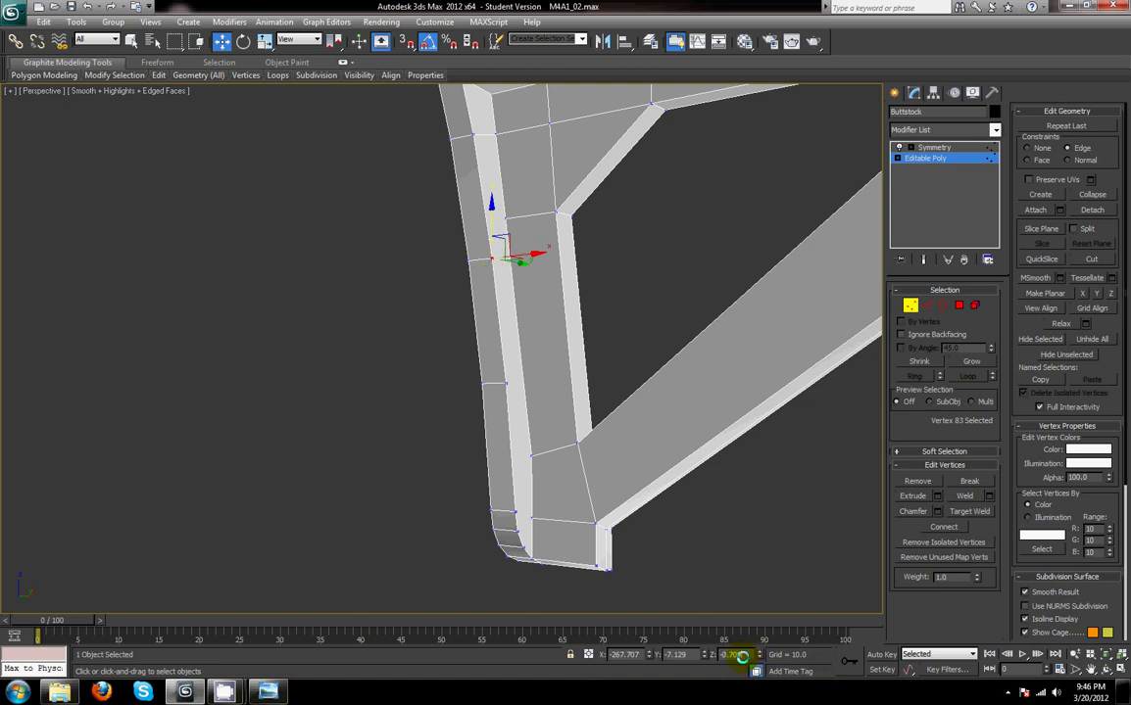
{"action": "left_click_drag", "start_coordinate": [507, 224], "coordinate": [501, 217]}
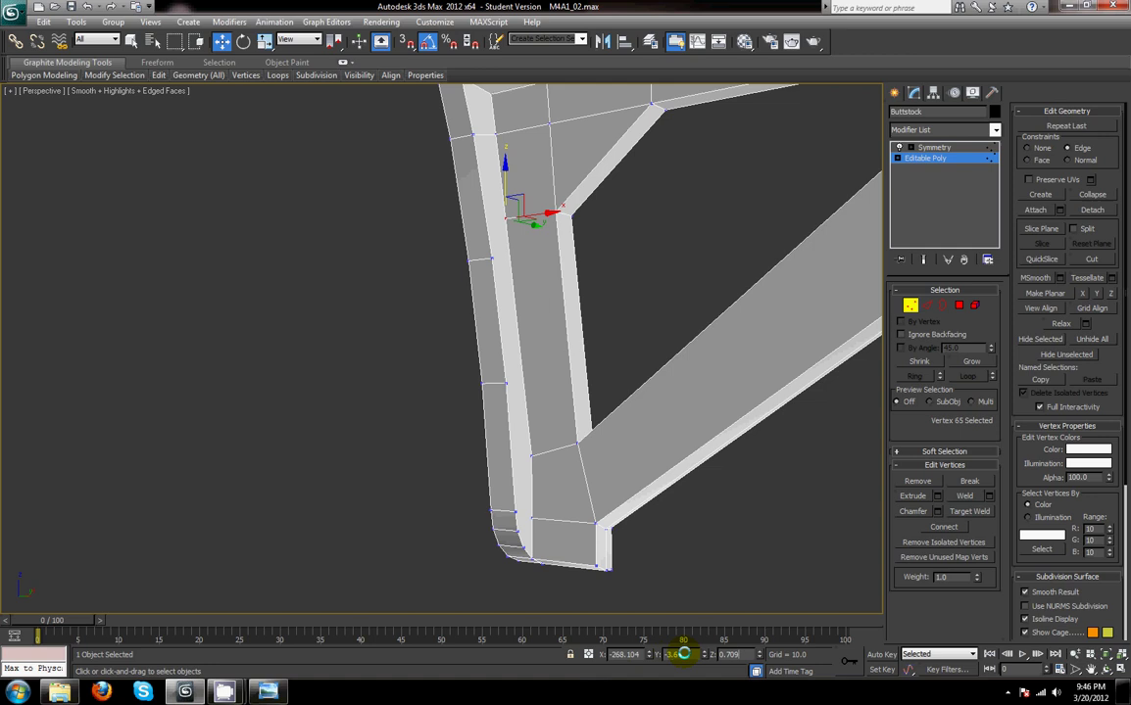
{"action": "key", "text": "Return"}
- Connect the lowered frame vertex to the pad vertex beside it across the capped face
{"action": "middle_click_drag", "start_coordinate": [599, 303], "coordinate": [600, 350]}
{"action": "left_click", "coordinate": [488, 305], "text": "ctrl"}
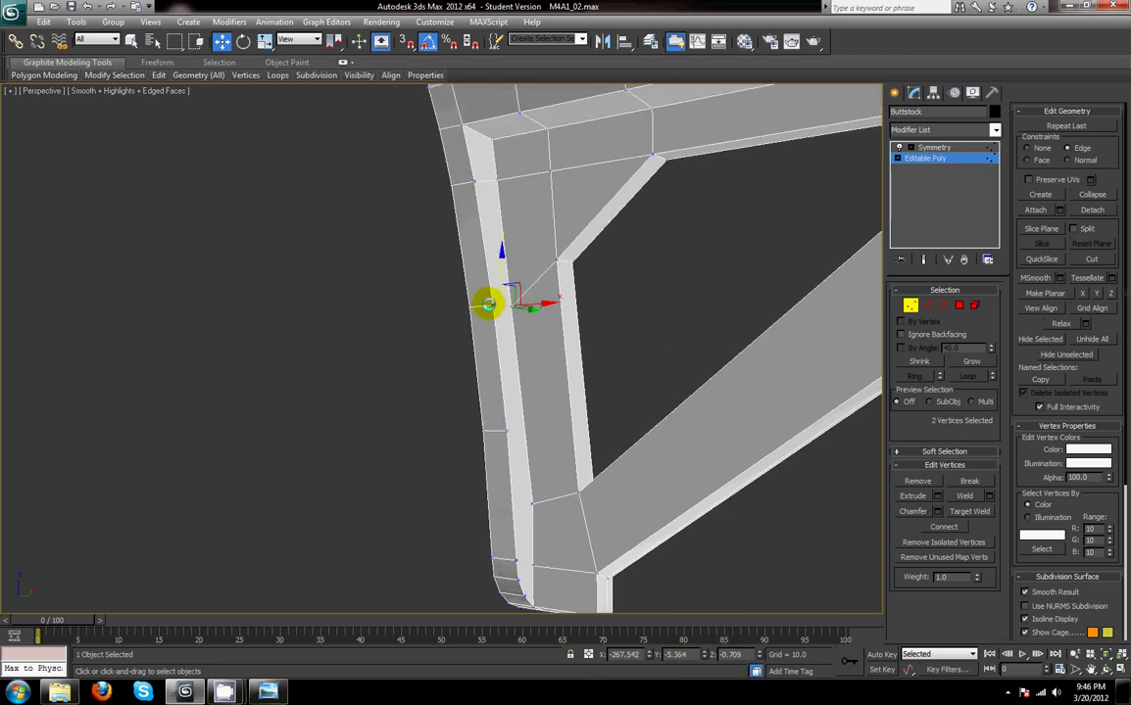
{"action": "middle_click_drag", "start_coordinate": [553, 382], "coordinate": [560, 347]}
{"action": "mouse_move", "coordinate": [564, 403]}
{"action": "middle_mouse_down"}
{"action": "mouse_move", "coordinate": [563, 366]}
{"action": "mouse_move", "coordinate": [561, 409]}
{"action": "middle_mouse_up"}
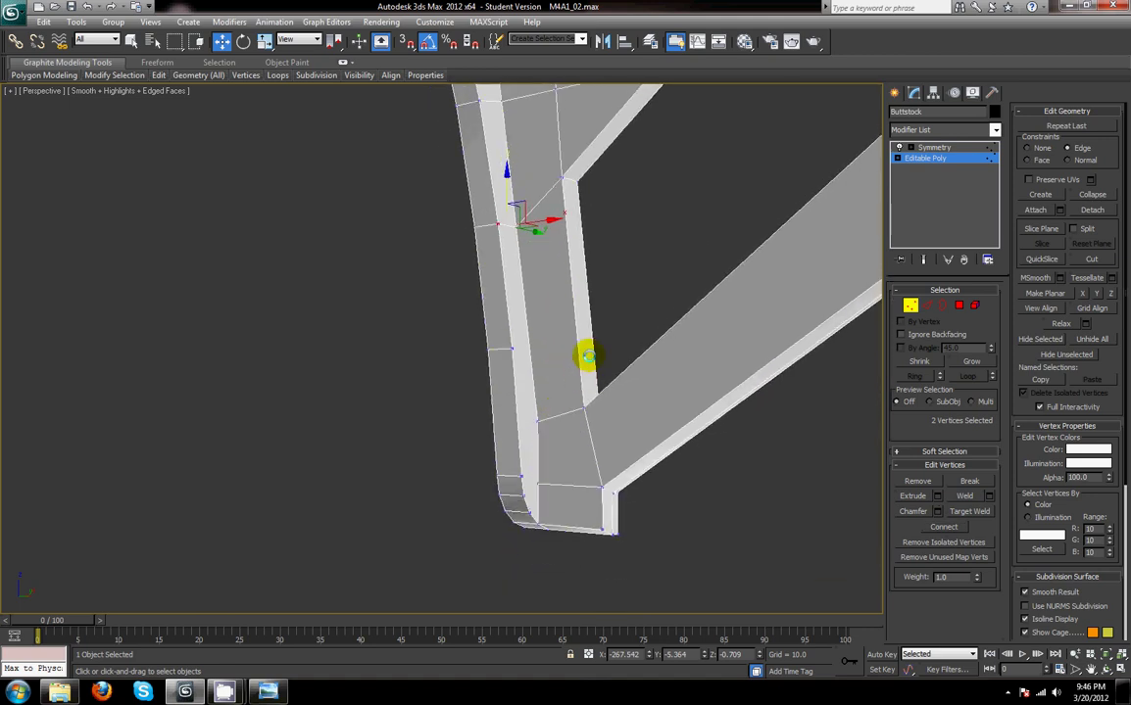
- Match the heights of the frame's lower rear vertex and the pad vertex beside it near the buttstock's lower end
{"action": "middle_click_drag", "start_coordinate": [551, 505], "coordinate": [548, 447], "text": "alt"}
{"action": "left_click", "coordinate": [520, 415]}
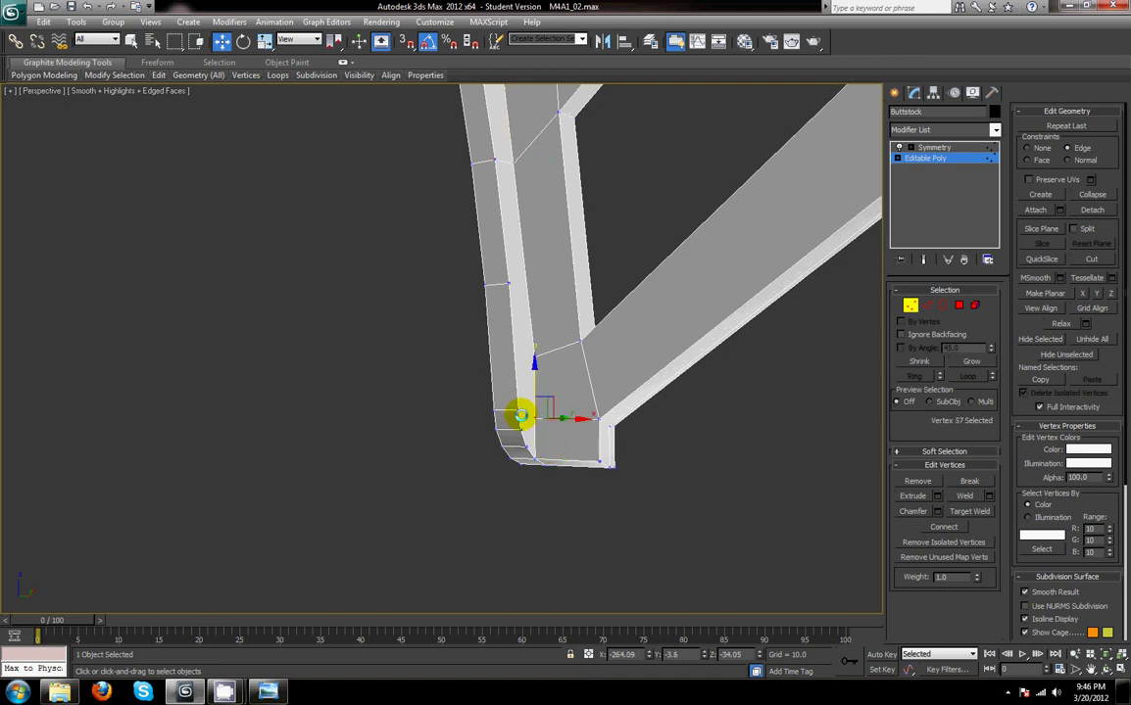
{"action": "middle_click_drag", "start_coordinate": [682, 456], "coordinate": [638, 470], "text": "alt"}
{"action": "left_click", "coordinate": [595, 486]}
{"action": "left_click", "coordinate": [743, 655]}
{"action": "left_click", "coordinate": [533, 428]}
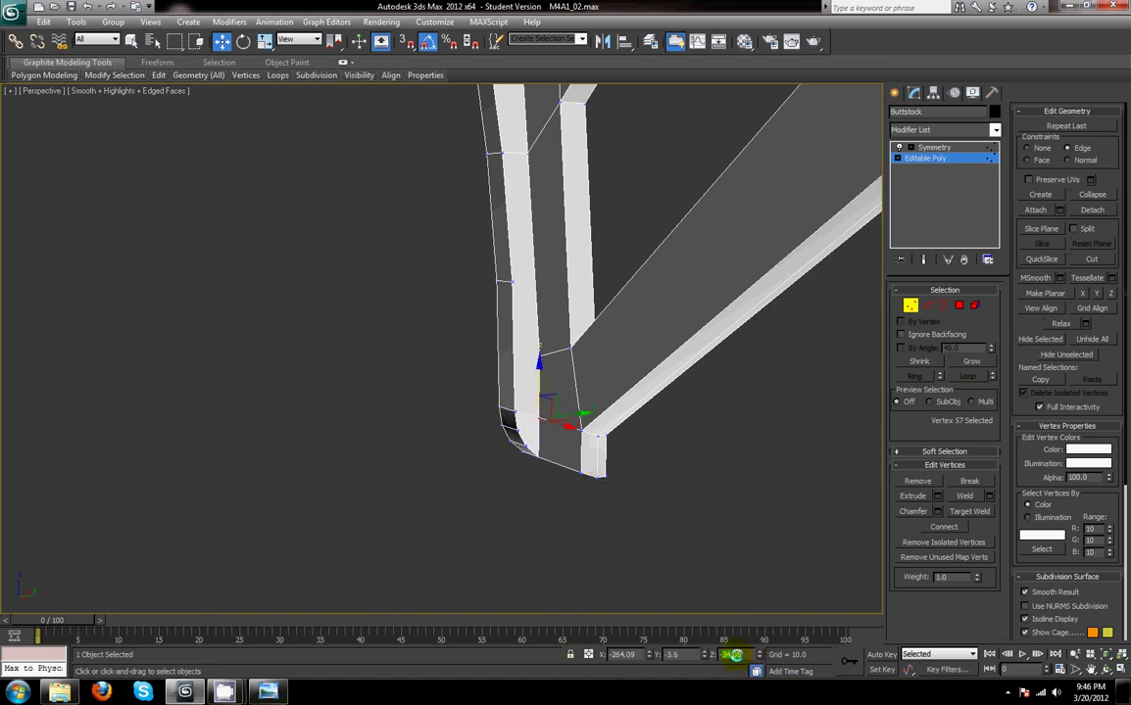
- Set the Z coordinate of the inner vertex on the buttstock's rear strut to -16.831, matching the neighbouring outer vertex
{"action": "left_click", "coordinate": [710, 470]}
{"action": "middle_click_drag", "start_coordinate": [655, 390], "coordinate": [664, 423]}
{"action": "middle_click_drag", "start_coordinate": [570, 407], "coordinate": [482, 306]}
{"action": "left_click", "coordinate": [478, 304]}
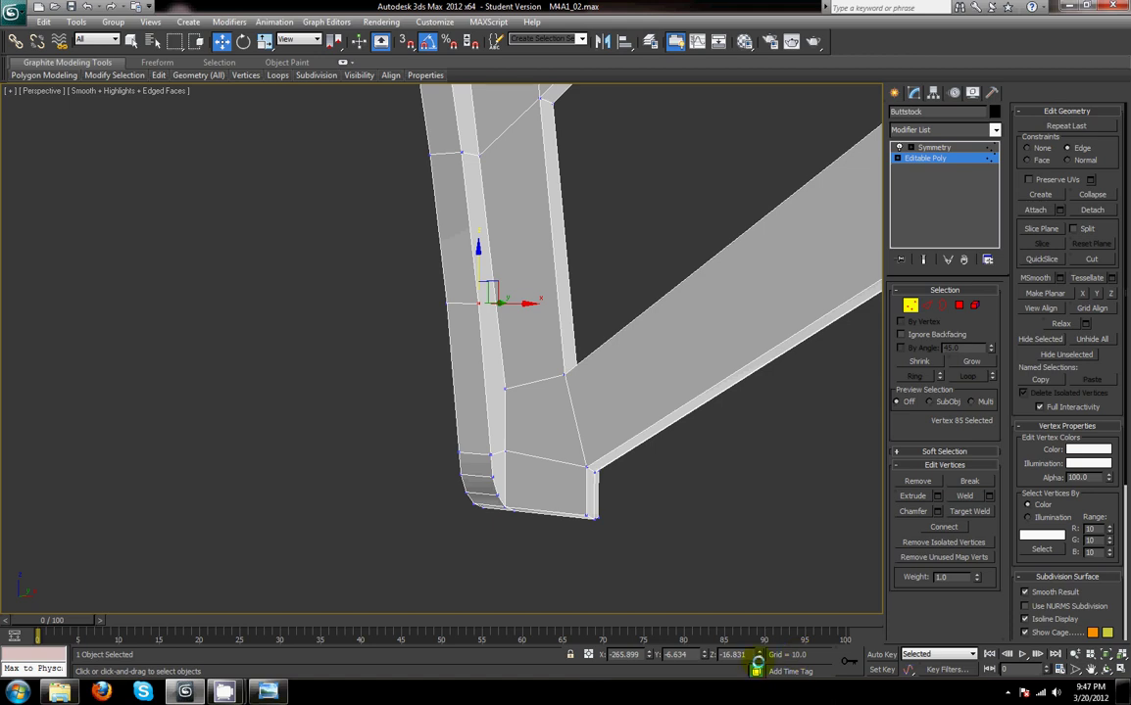
{"action": "left_click", "coordinate": [506, 389]}
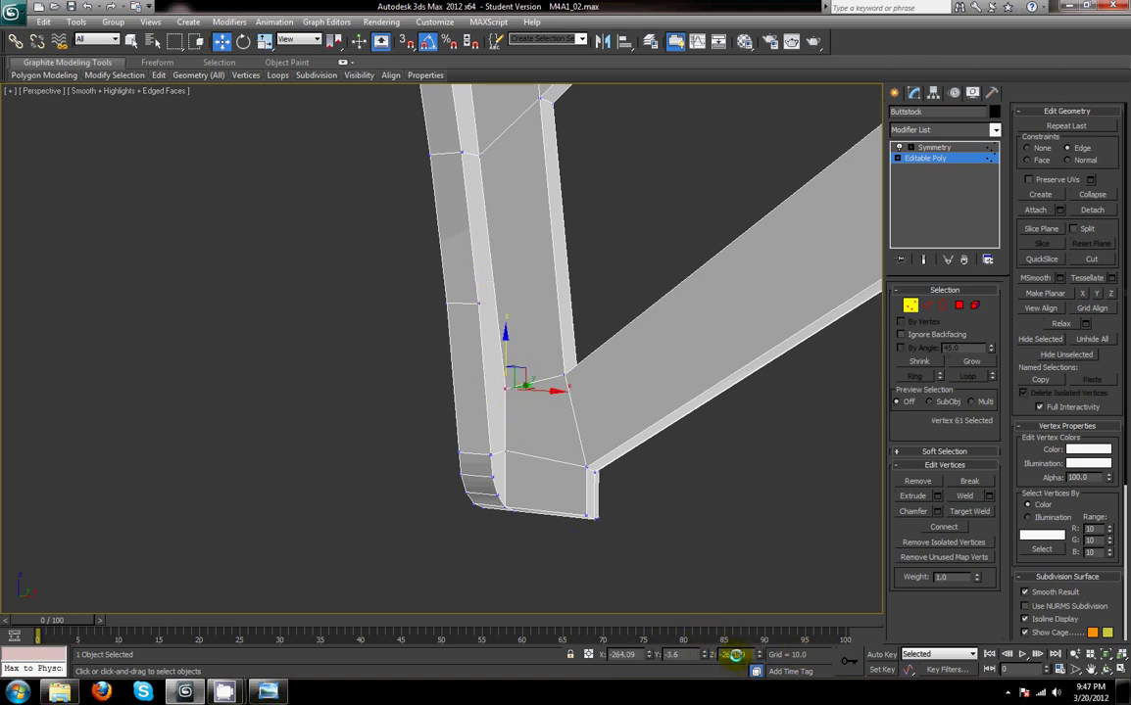
{"action": "key", "text": "ctrl+v"}
{"action": "key", "text": "Return"}
- Make the buttstock see-through and copy the X coordinate of the outer vertex of that pair
{"action": "left_click", "coordinate": [479, 305]}
{"action": "left_click_drag", "start_coordinate": [462, 284], "coordinate": [488, 318]}
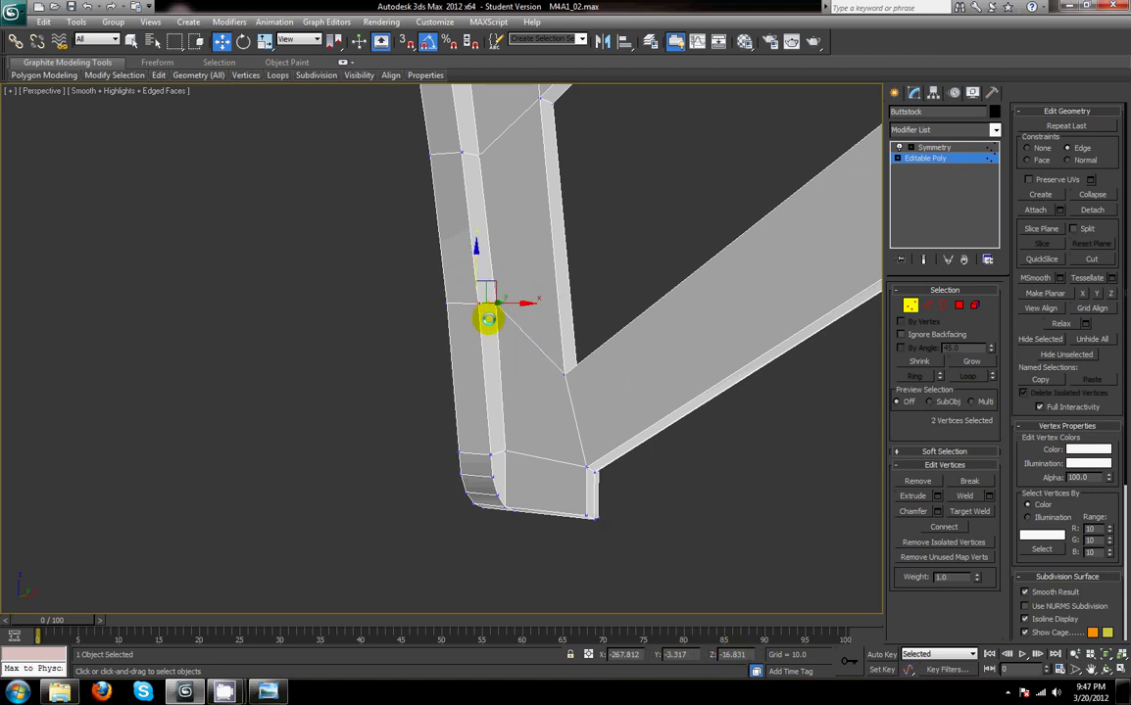
{"action": "key", "text": "alt+x"}
{"action": "left_click", "coordinate": [476, 306]}
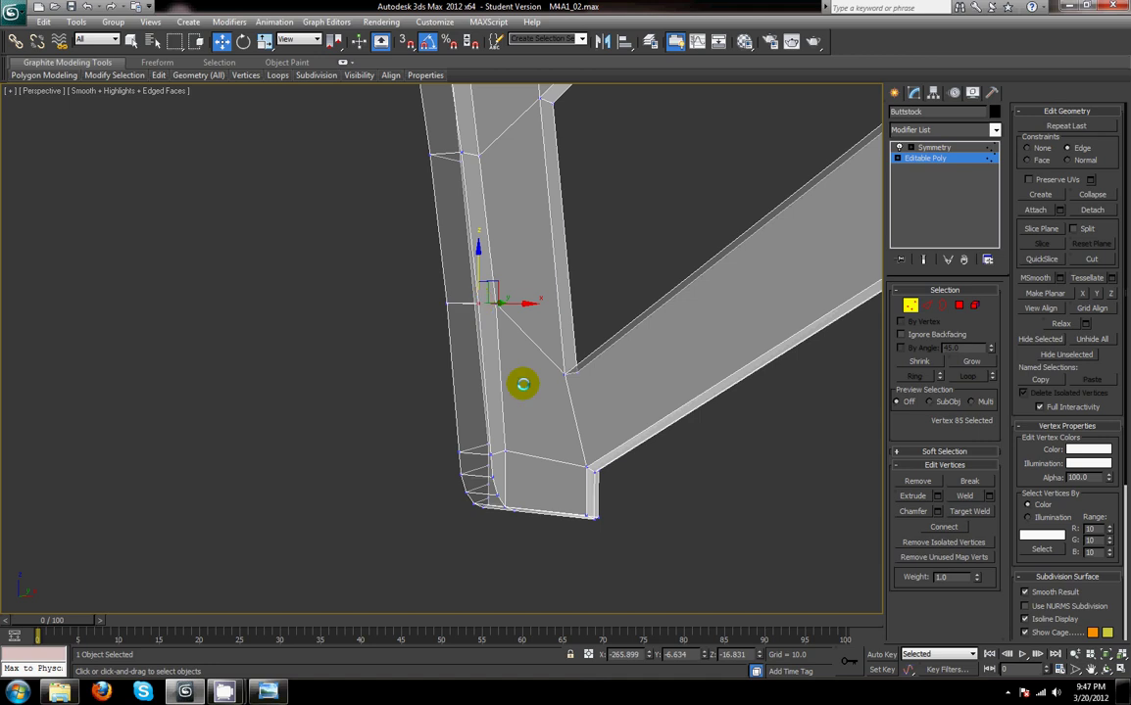
{"action": "double_click", "coordinate": [628, 654]}
{"action": "key", "text": "ctrl+c"}
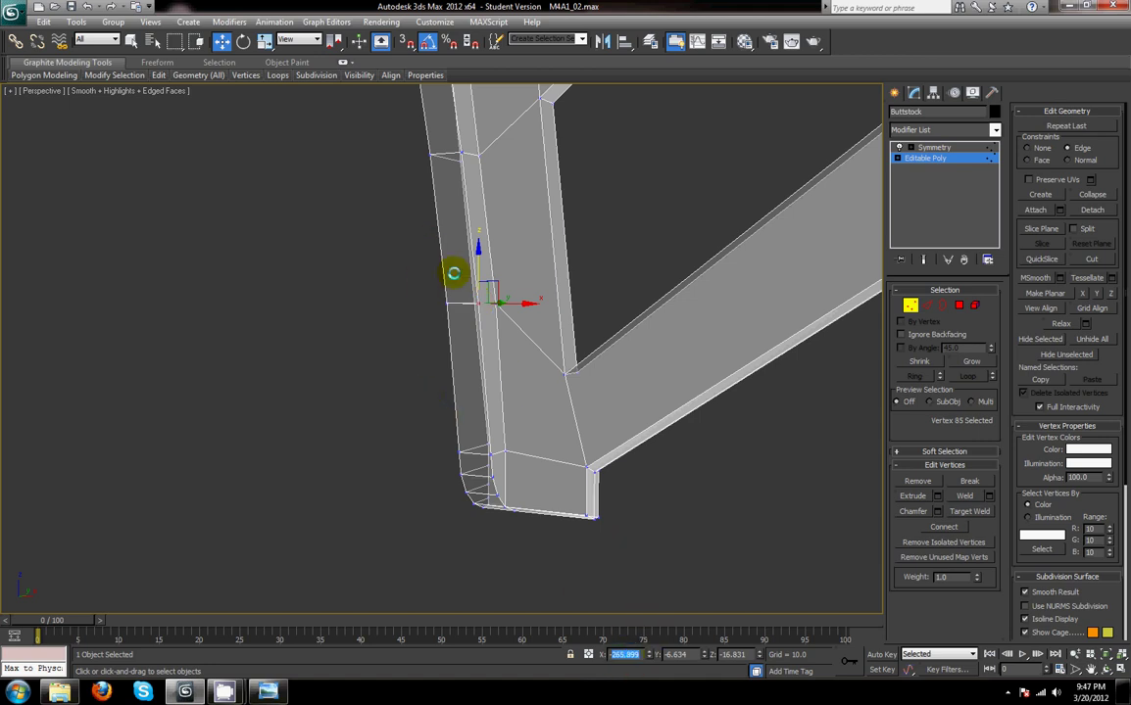
- Try to apply the copied X coordinate to the inner vertex with the Edge constraint active
{"action": "left_click", "coordinate": [495, 304]}
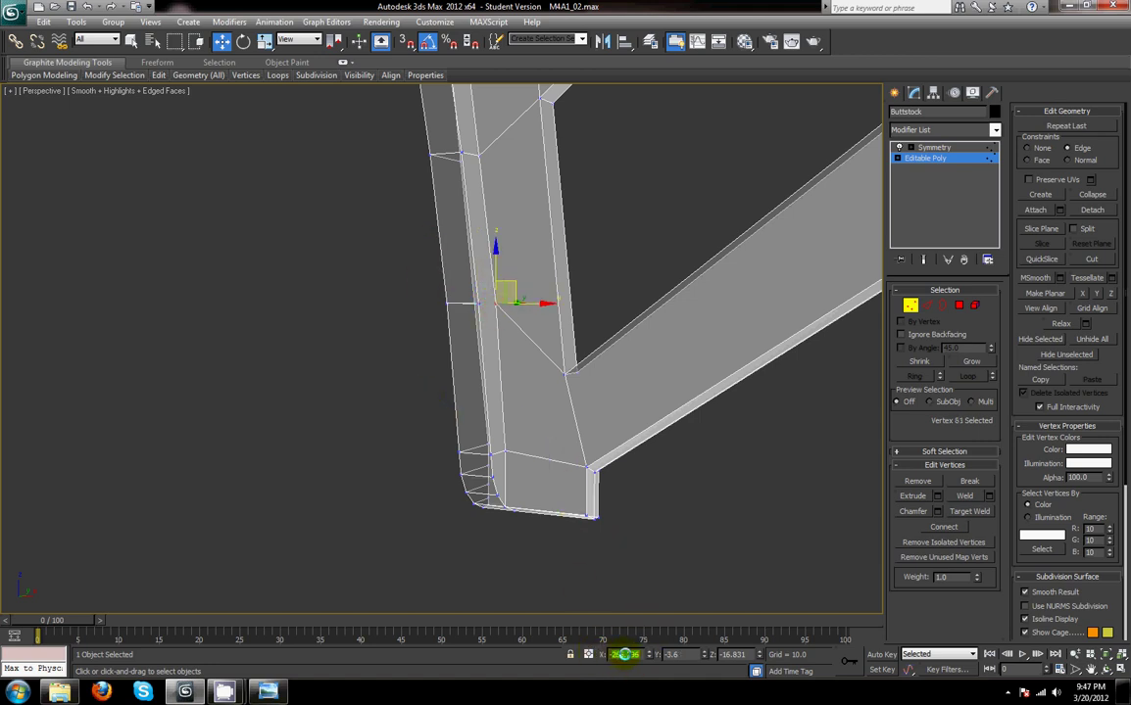
{"action": "key", "text": "ctrl+v"}
{"action": "key", "text": "Return"}
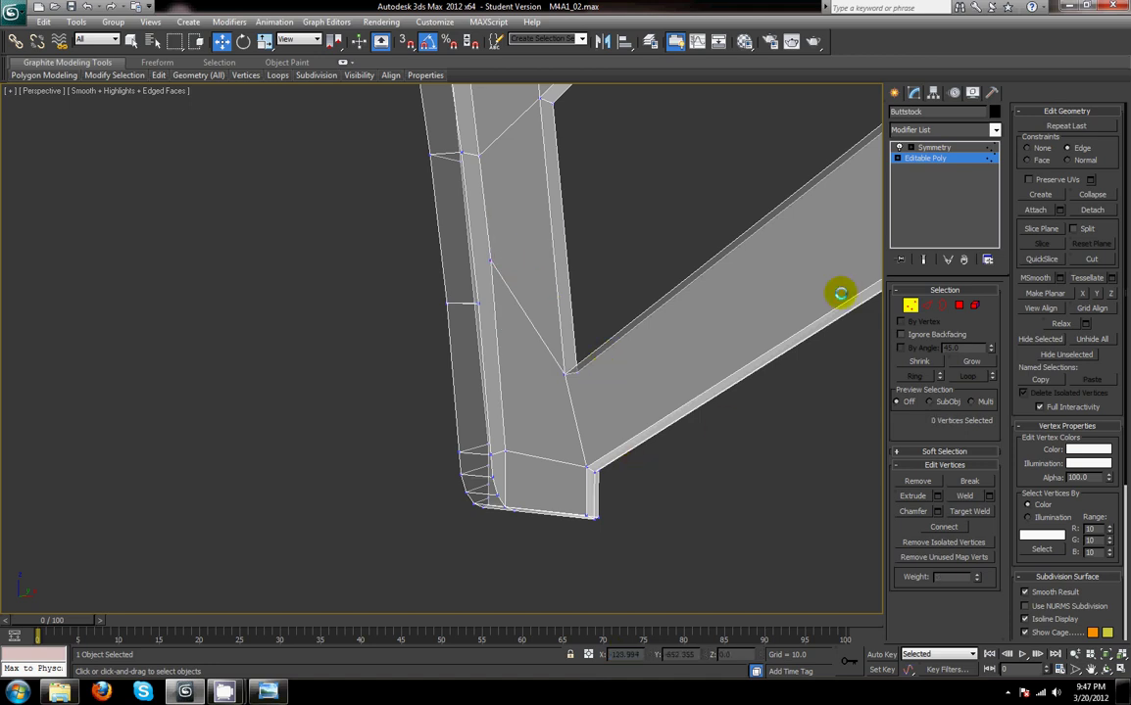
{"action": "key", "text": "ctrl+z"}
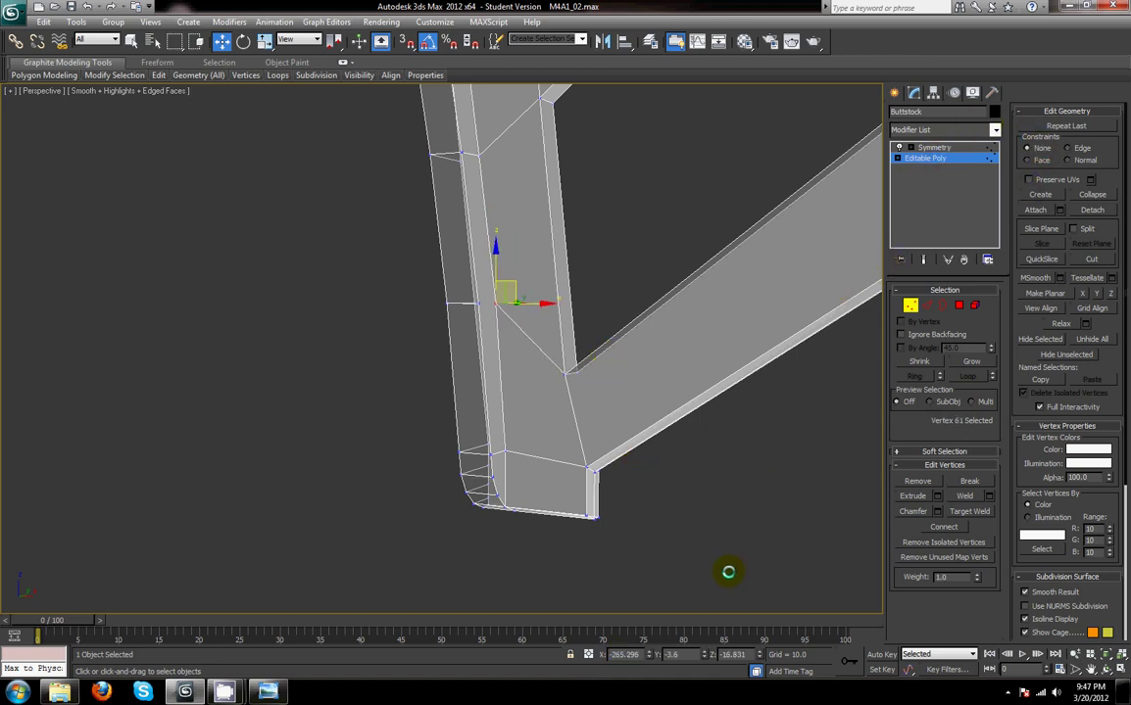
- Set the unconstrained inner vertex's X coordinate to -265.899, matching the outer vertex
{"action": "double_click", "coordinate": [627, 655]}
{"action": "key", "text": "Return"}
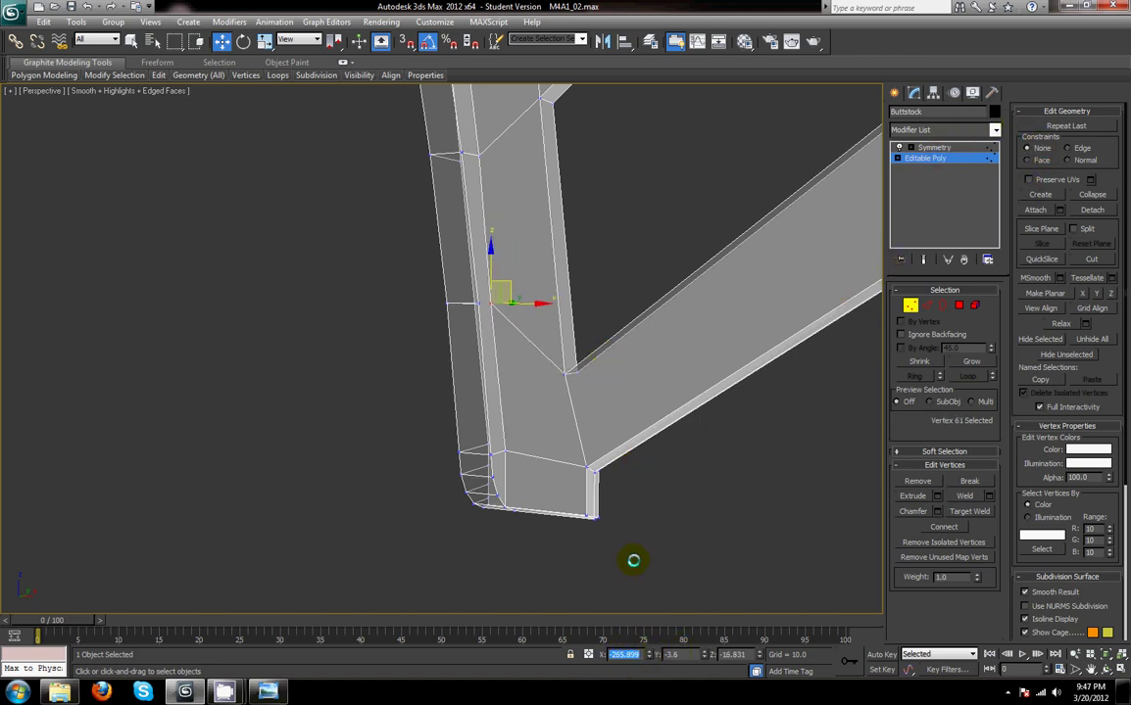
{"action": "left_click", "coordinate": [619, 464]}
{"action": "middle_click_drag", "start_coordinate": [619, 463], "coordinate": [588, 470], "text": "alt"}
- Set the X coordinate of the inner vertex in the next pair up the rear strut to -267.707, matching its outer vertex
{"action": "left_click", "coordinate": [560, 303]}
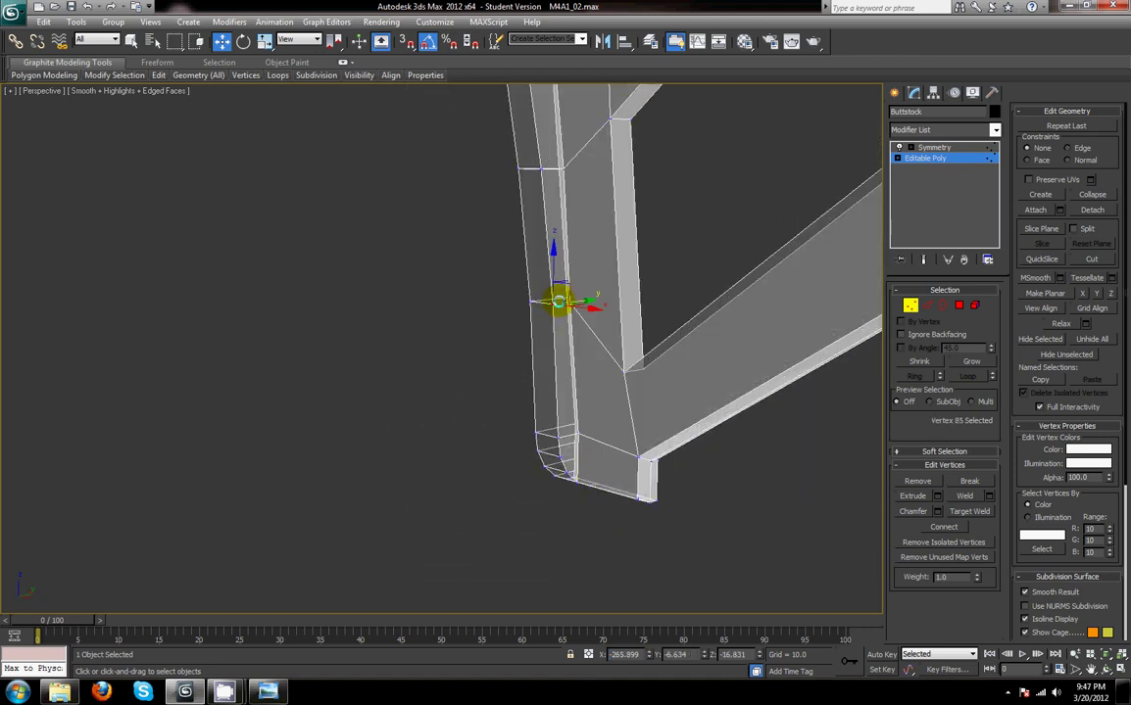
{"action": "key", "text": "alt+w"}
{"action": "middle_click_drag", "start_coordinate": [653, 283], "coordinate": [648, 132]}
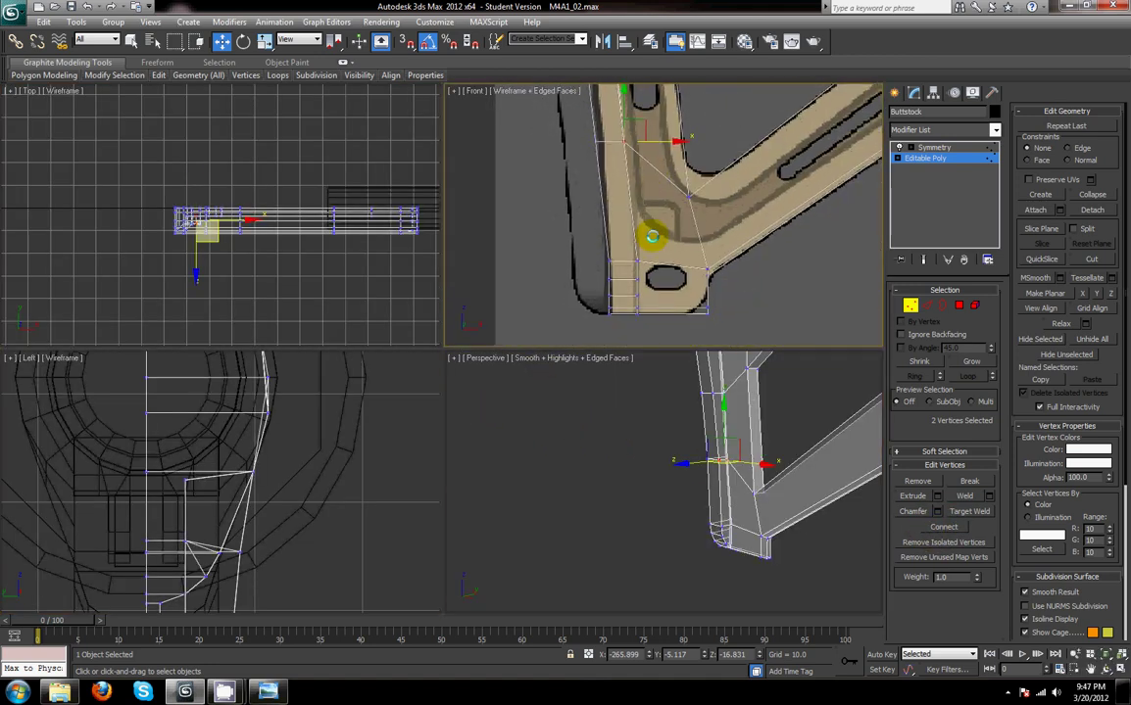
{"action": "scroll", "coordinate": [650, 221], "scroll_direction": "up", "scroll_amount": 3}
{"action": "scroll", "coordinate": [638, 212], "scroll_direction": "up", "scroll_amount": 10}
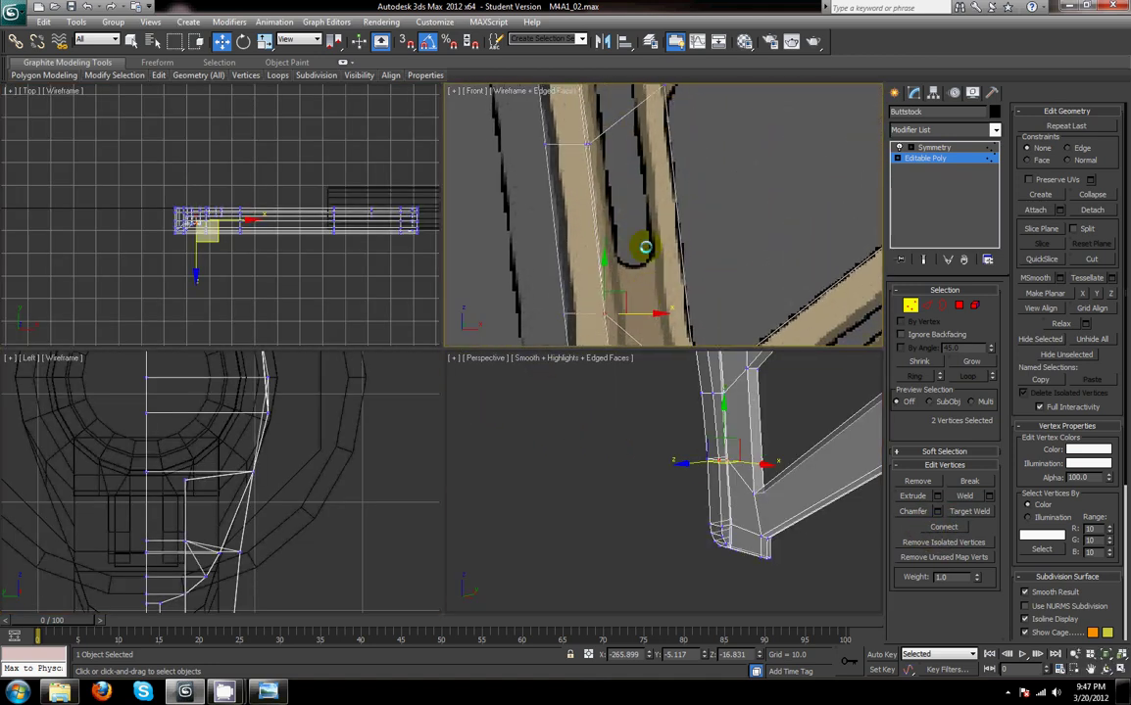
{"action": "scroll", "coordinate": [635, 265], "scroll_direction": "up", "scroll_amount": 3}
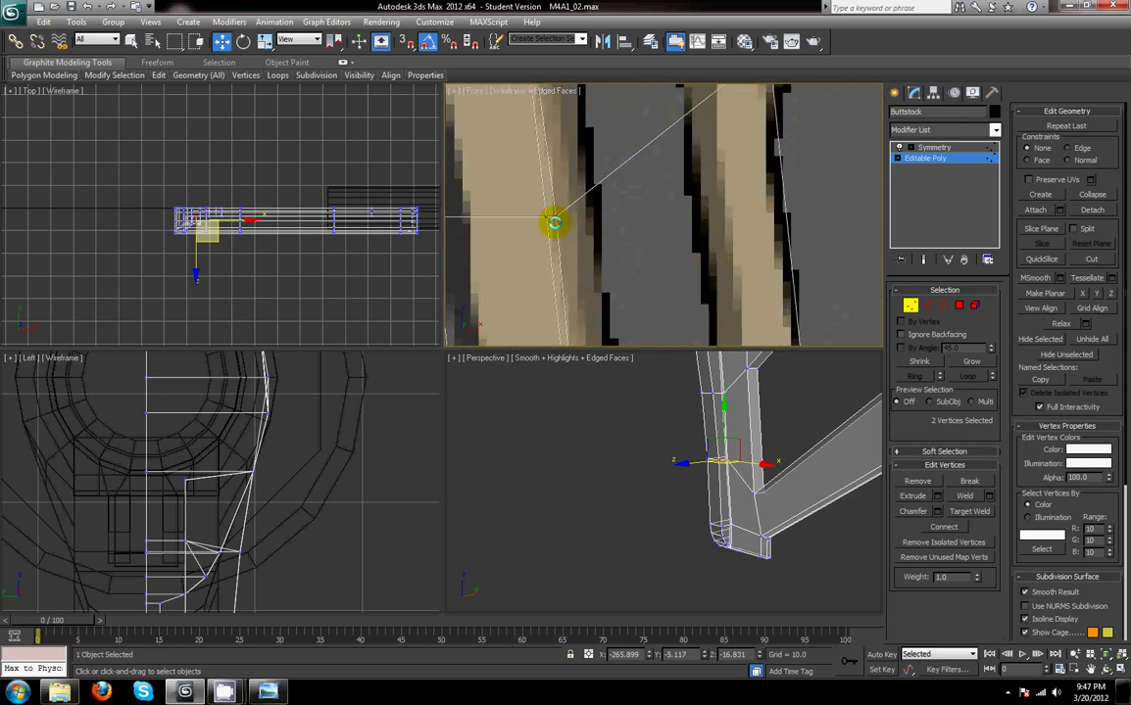
{"action": "left_click", "coordinate": [546, 216]}
{"action": "double_click", "coordinate": [690, 653]}
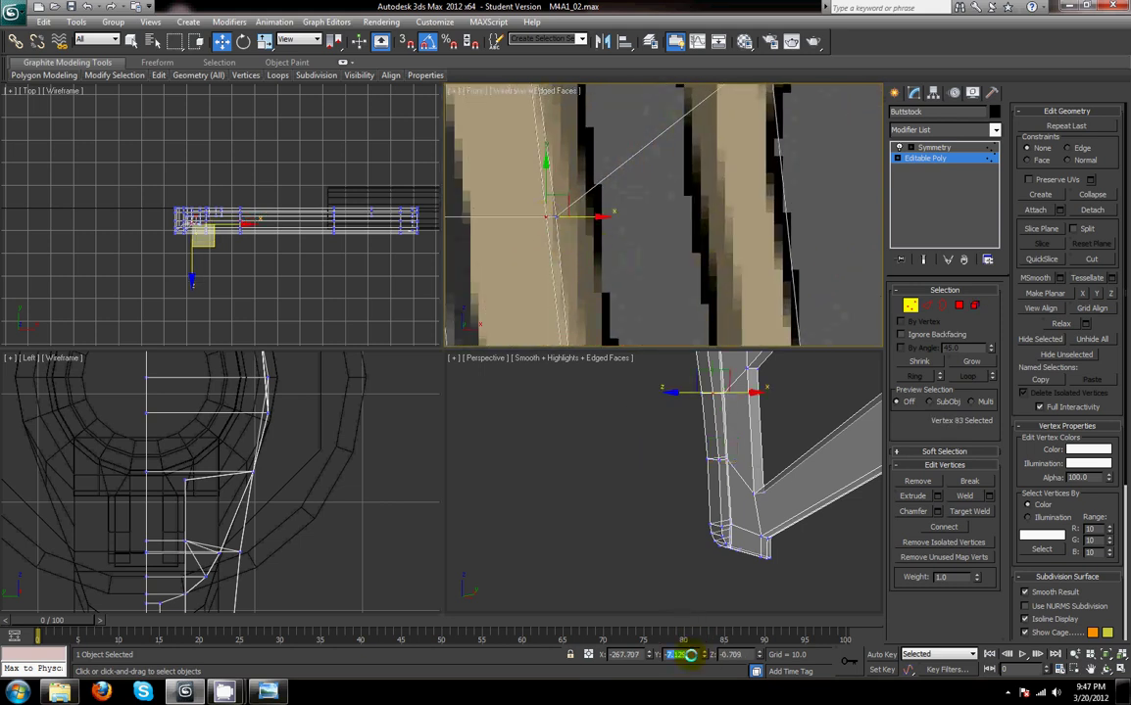
{"action": "double_click", "coordinate": [624, 653]}
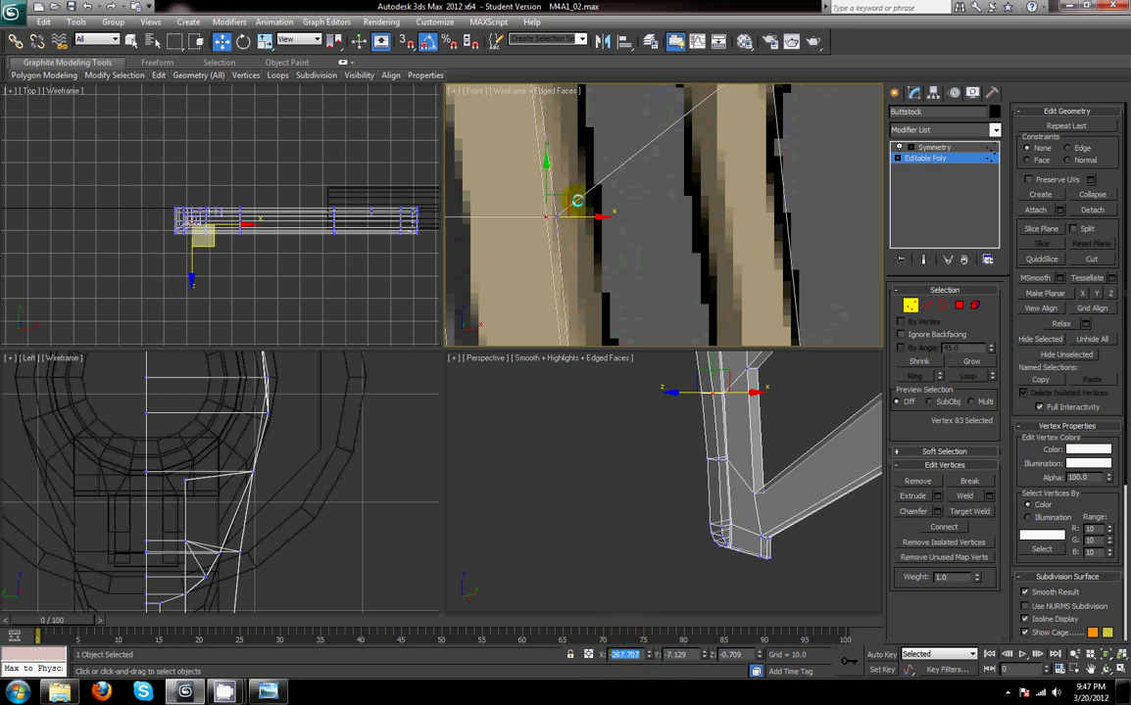
{"action": "left_click", "coordinate": [556, 217]}
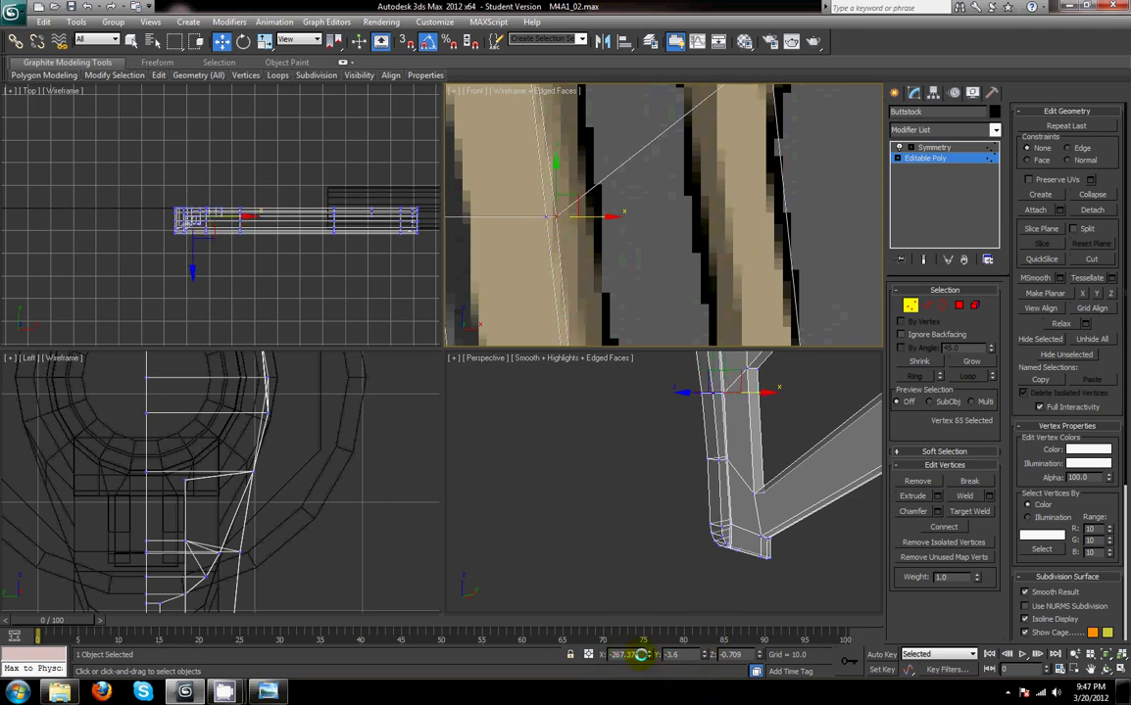
{"action": "key", "text": "Return"}
{"action": "left_click", "coordinate": [628, 280]}
- Set the Z coordinate of the inner vertex near the rear strut's upper end to 15.413, matching its outer vertex
{"action": "middle_click_drag", "start_coordinate": [697, 517], "coordinate": [665, 526]}
{"action": "key", "text": "alt+w"}
{"action": "middle_click_drag", "start_coordinate": [603, 480], "coordinate": [565, 446], "text": "alt"}
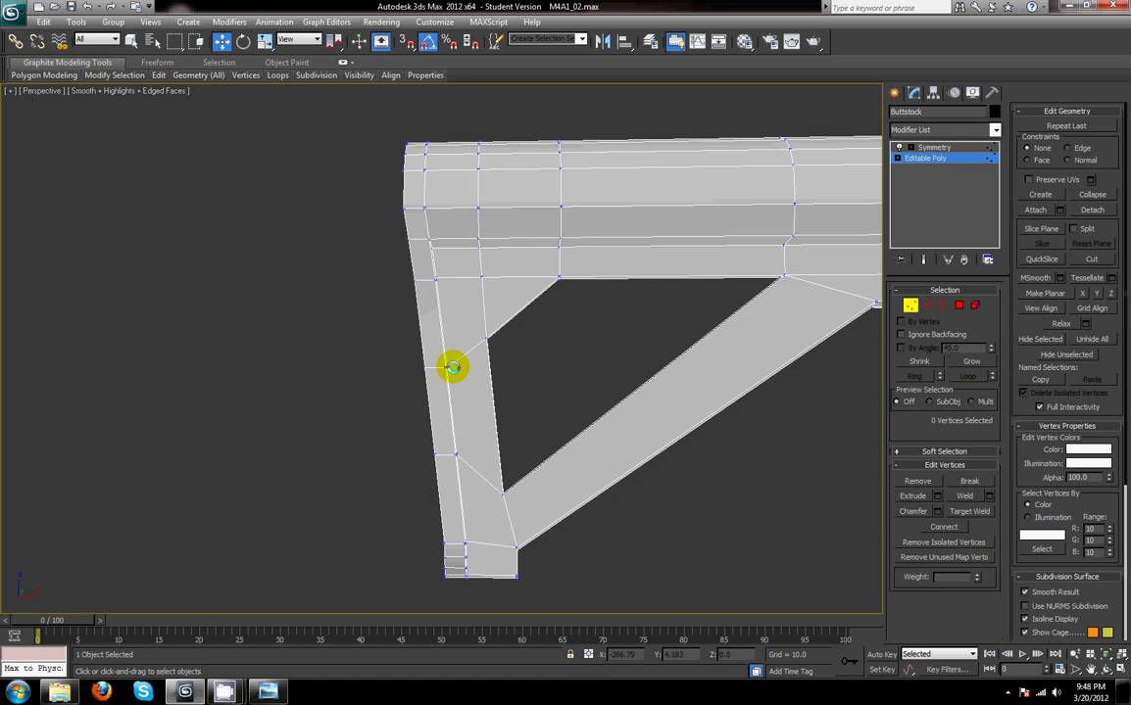
{"action": "middle_click_drag", "start_coordinate": [466, 401], "coordinate": [477, 269], "text": "alt"}
{"action": "mouse_move", "coordinate": [485, 346]}
{"action": "middle_mouse_down", "text": "alt"}
{"action": "mouse_move", "coordinate": [509, 384]}
{"action": "mouse_move", "coordinate": [561, 359]}
{"action": "mouse_move", "coordinate": [562, 516]}
{"action": "mouse_move", "coordinate": [484, 359]}
{"action": "middle_mouse_up", "text": "alt"}
{"action": "middle_click_drag", "start_coordinate": [423, 293], "coordinate": [505, 345], "text": "alt"}
{"action": "left_click", "coordinate": [484, 247]}
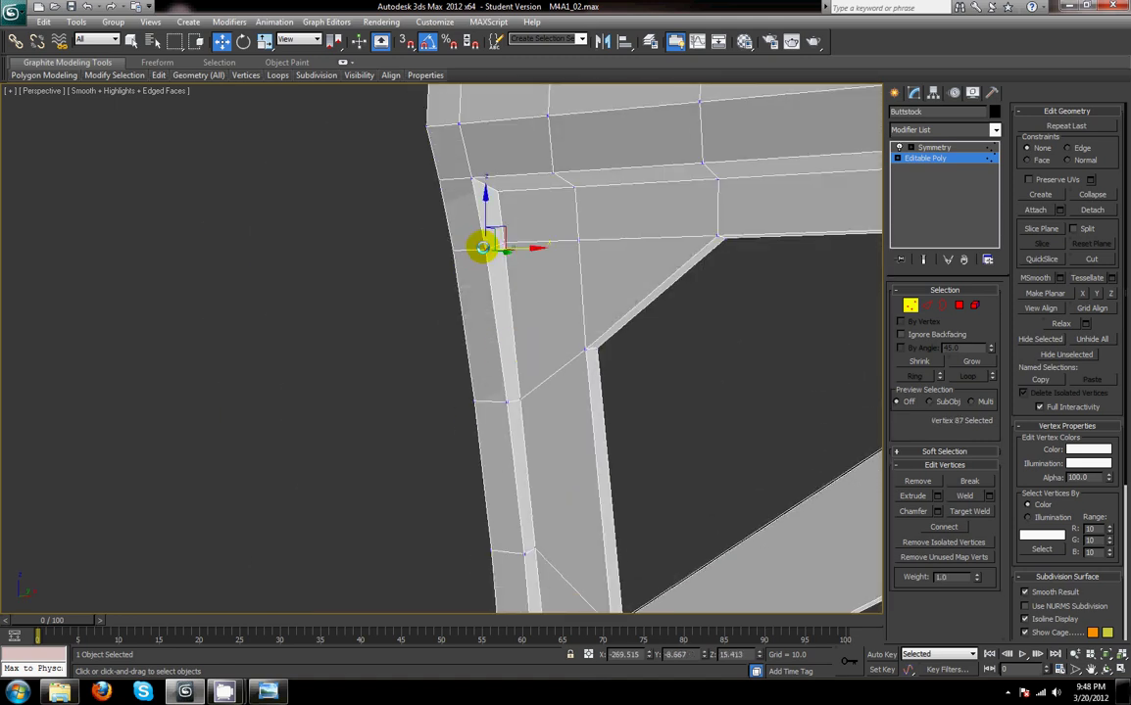
{"action": "double_click", "coordinate": [722, 655]}
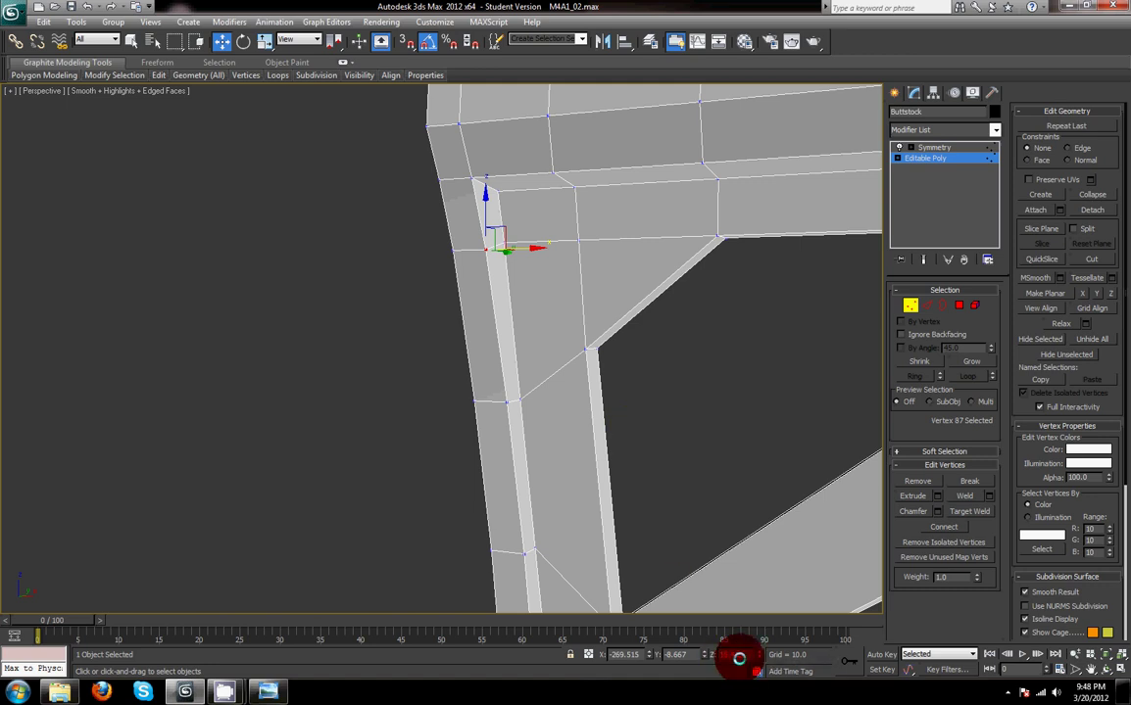
{"action": "left_click", "coordinate": [504, 242]}
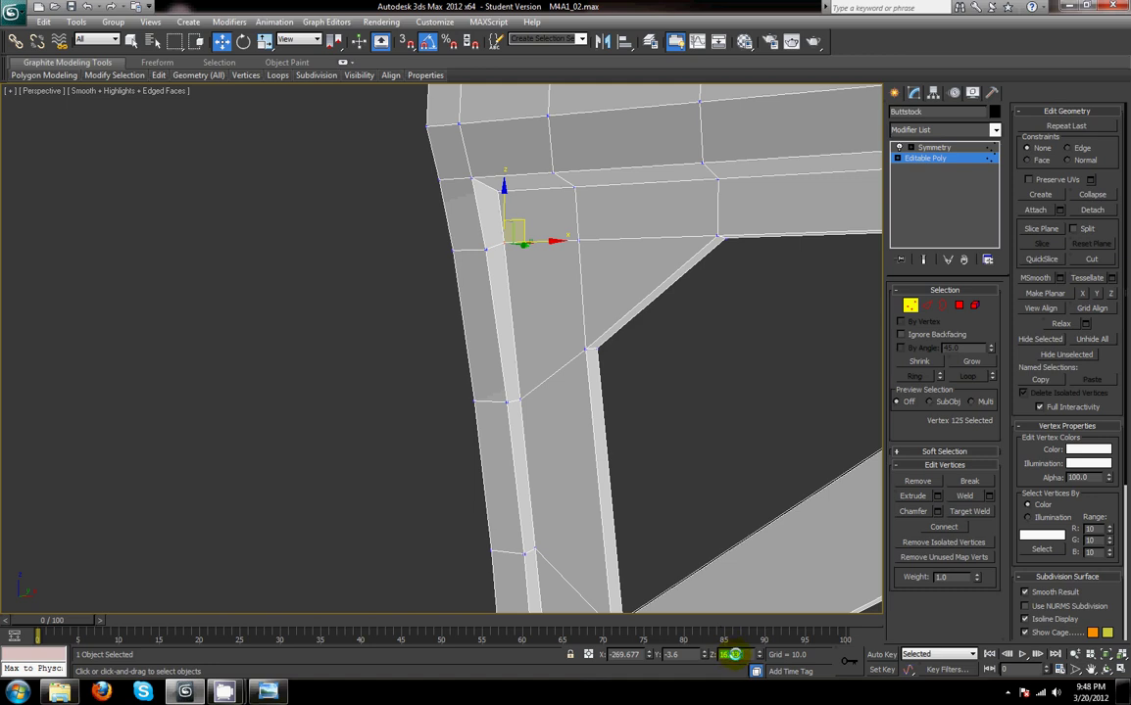
- Set the X coordinate of that upper inner vertex to -269.515, matching its outer vertex
{"action": "left_click", "coordinate": [486, 249]}
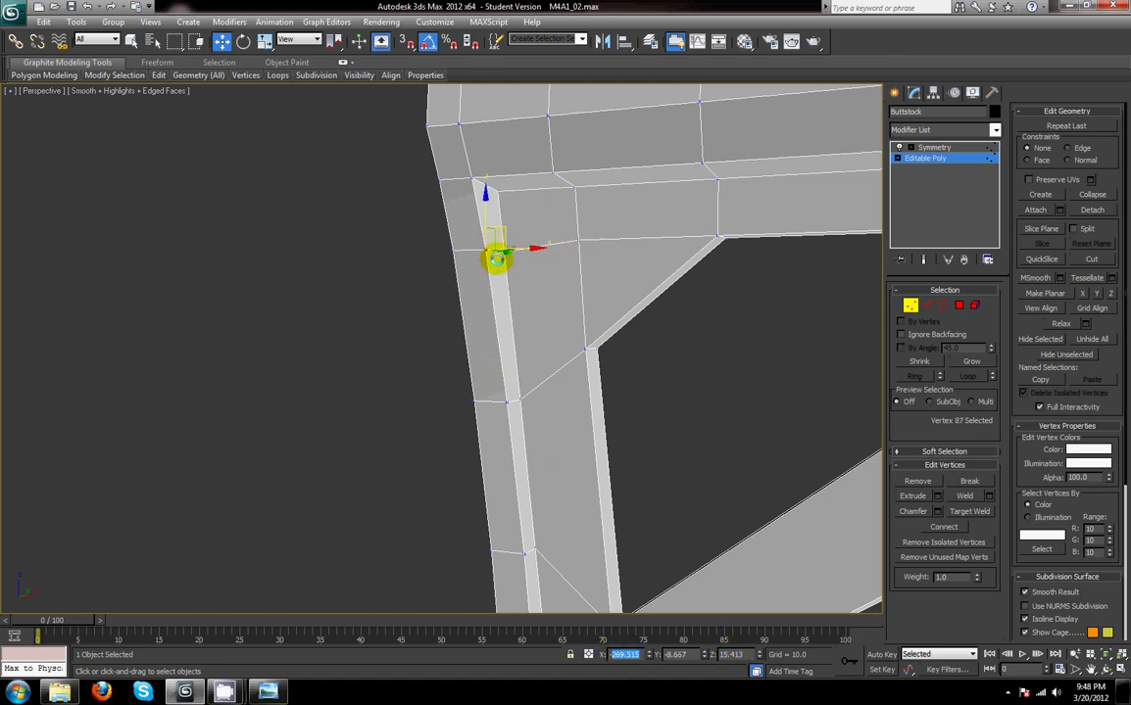
{"action": "left_click", "coordinate": [504, 250]}
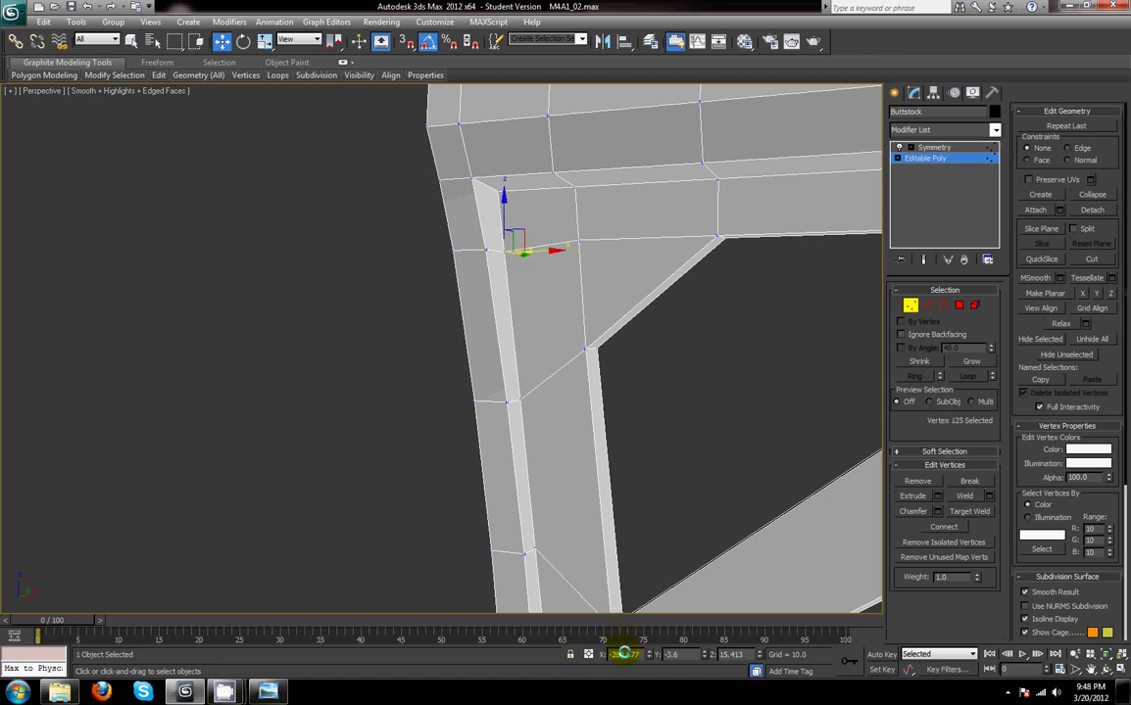
{"action": "left_click", "coordinate": [673, 445]}
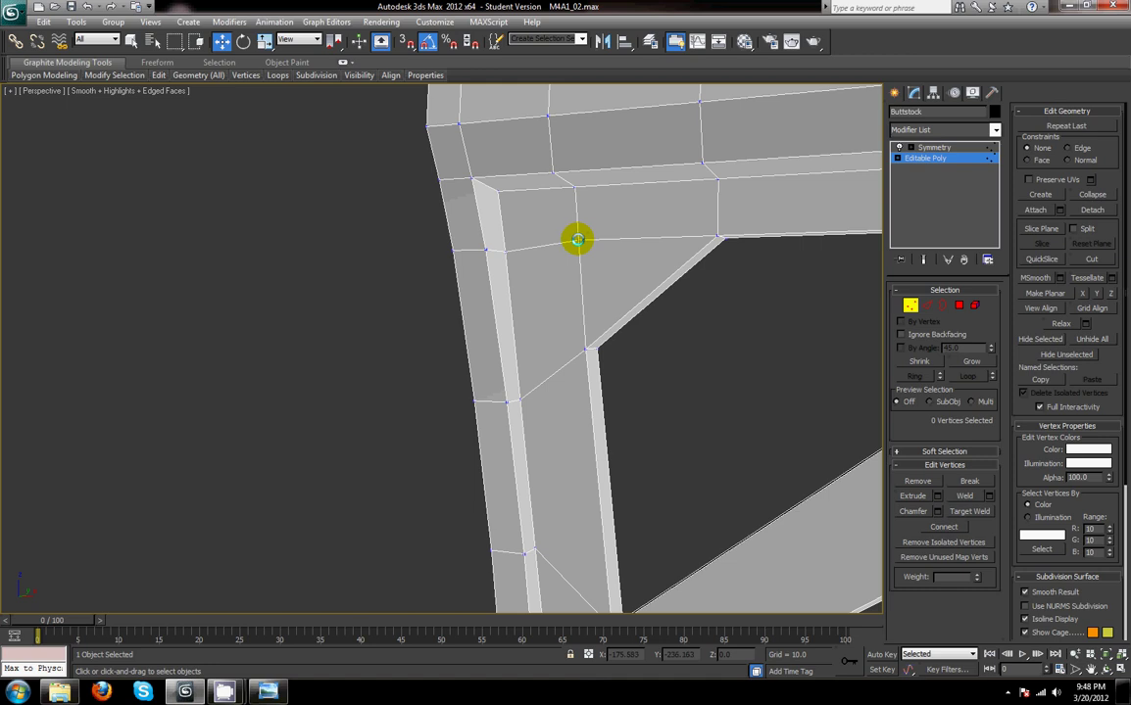
- Connect the lengthwise edges of the buttstock's lower front section with a new vertical run of edges
{"action": "scroll", "coordinate": [577, 239], "scroll_direction": "down", "scroll_amount": 6}
{"action": "scroll", "coordinate": [618, 368], "scroll_direction": "up", "scroll_amount": 4}
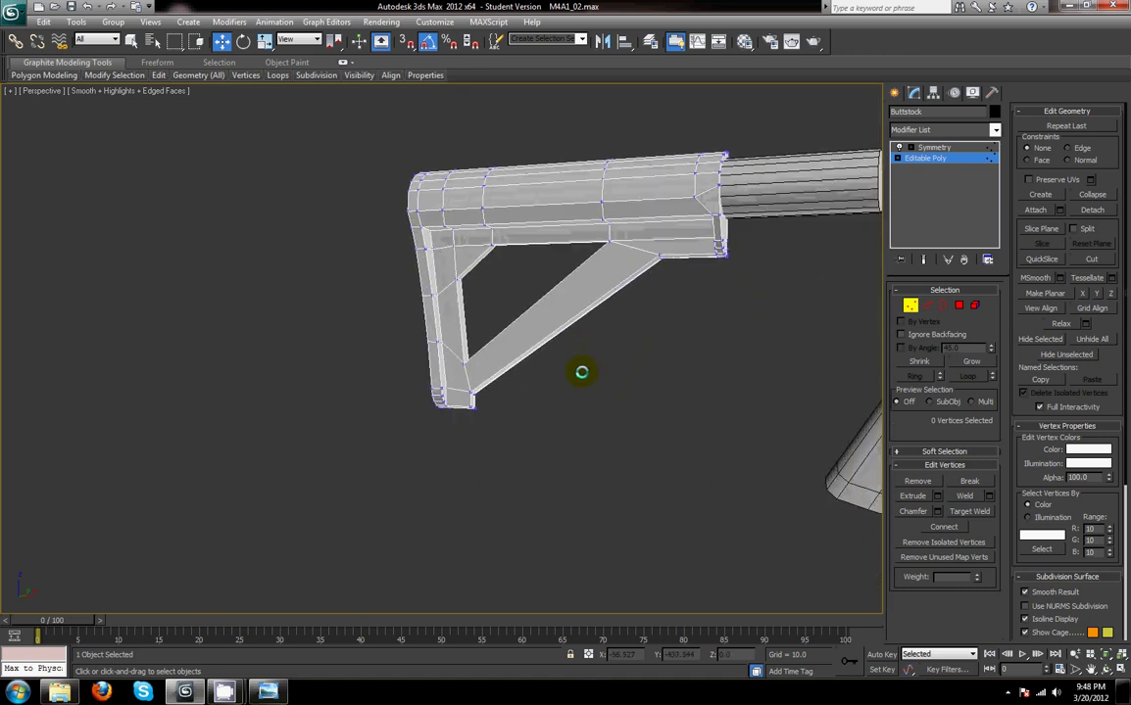
{"action": "scroll", "coordinate": [581, 371], "scroll_direction": "up", "scroll_amount": 4}
{"action": "scroll", "coordinate": [649, 396], "scroll_direction": "down", "scroll_amount": 3}
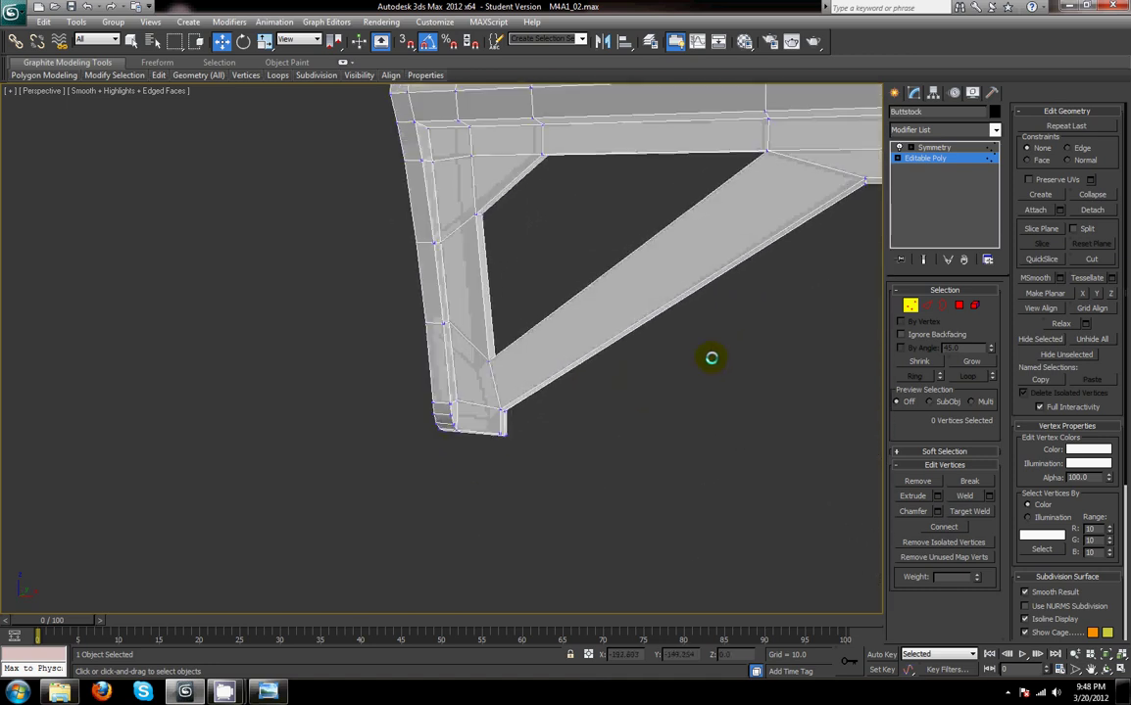
{"action": "scroll", "coordinate": [711, 358], "scroll_direction": "down", "scroll_amount": 3}
{"action": "scroll", "coordinate": [661, 409], "scroll_direction": "up", "scroll_amount": 2}
{"action": "middle_click_drag", "start_coordinate": [702, 339], "coordinate": [596, 363]}
{"action": "scroll", "coordinate": [595, 364], "scroll_direction": "up", "scroll_amount": 3}
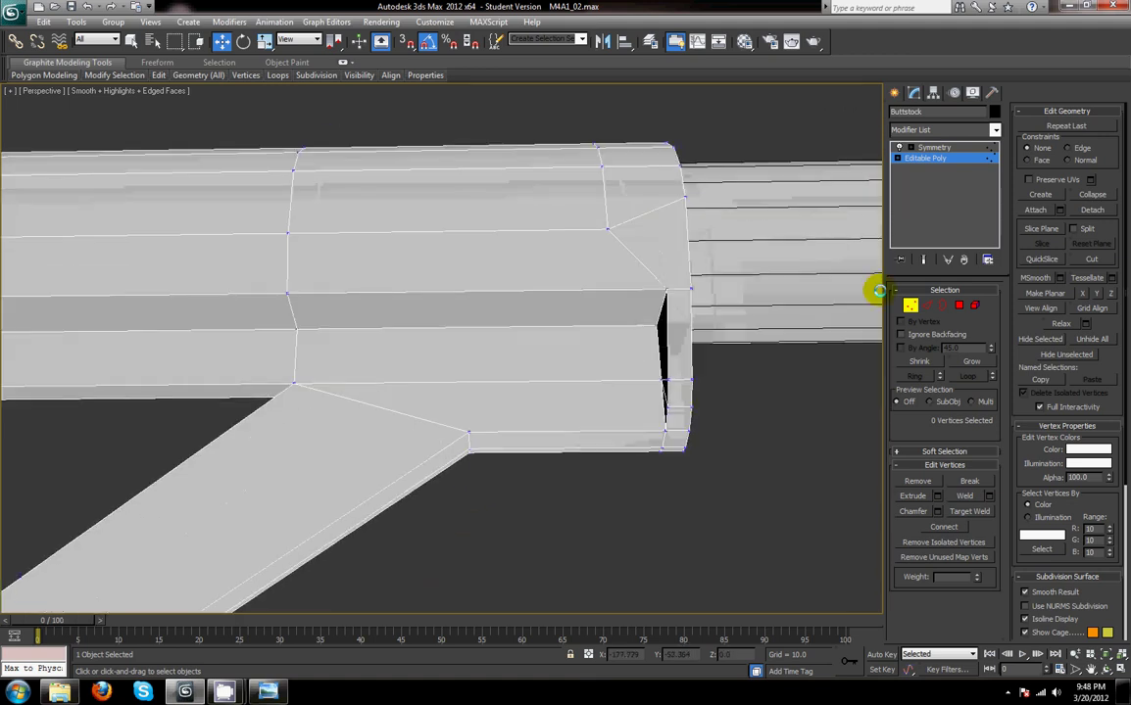
{"action": "left_click", "coordinate": [925, 304]}
{"action": "left_click_drag", "start_coordinate": [602, 486], "coordinate": [567, 279]}
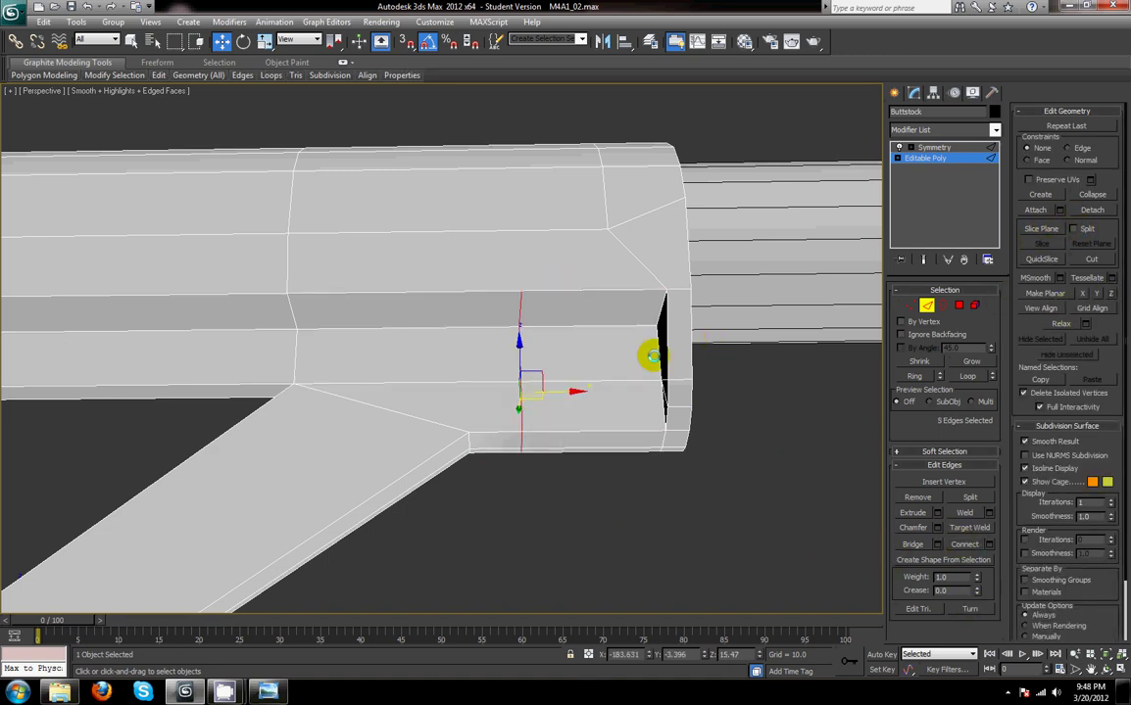
- Move the new vertical edges along X to about -179.57, checking their position against the front reference image
{"action": "left_click_drag", "start_coordinate": [565, 395], "coordinate": [632, 406]}
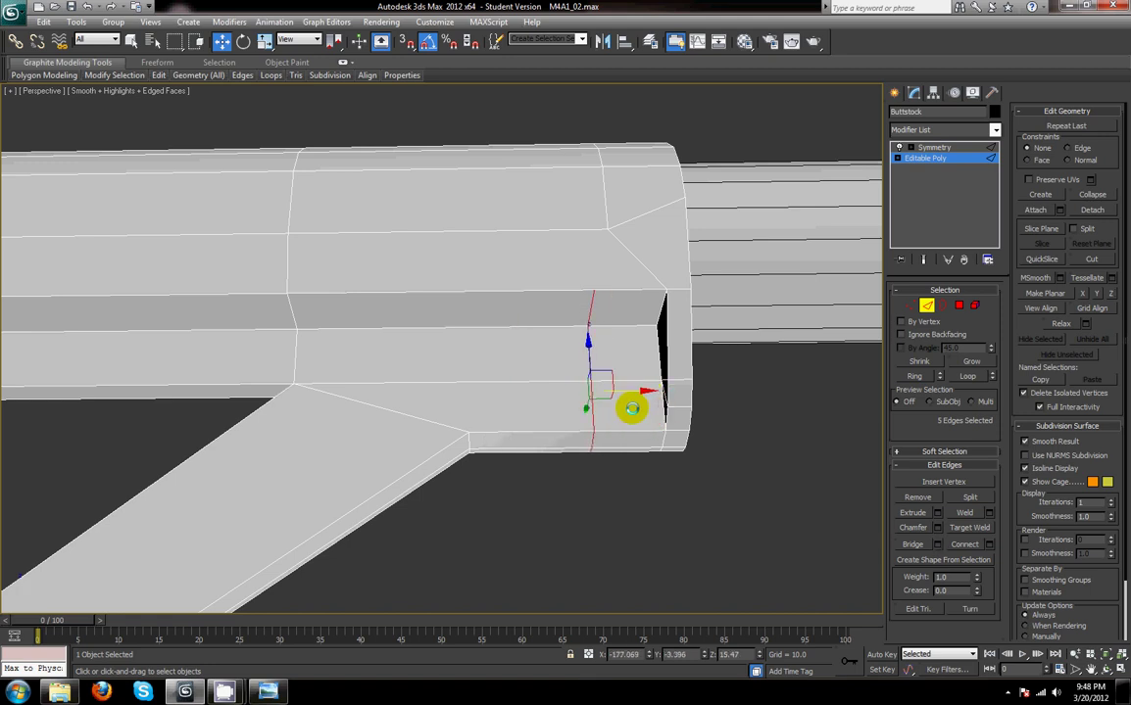
{"action": "key", "text": "alt+w"}
{"action": "scroll", "coordinate": [643, 253], "scroll_direction": "down", "scroll_amount": 4}
{"action": "middle_click", "coordinate": [759, 260]}
{"action": "scroll", "coordinate": [760, 261], "scroll_direction": "down", "scroll_amount": 8}
{"action": "scroll", "coordinate": [538, 314], "scroll_direction": "down", "scroll_amount": 3}
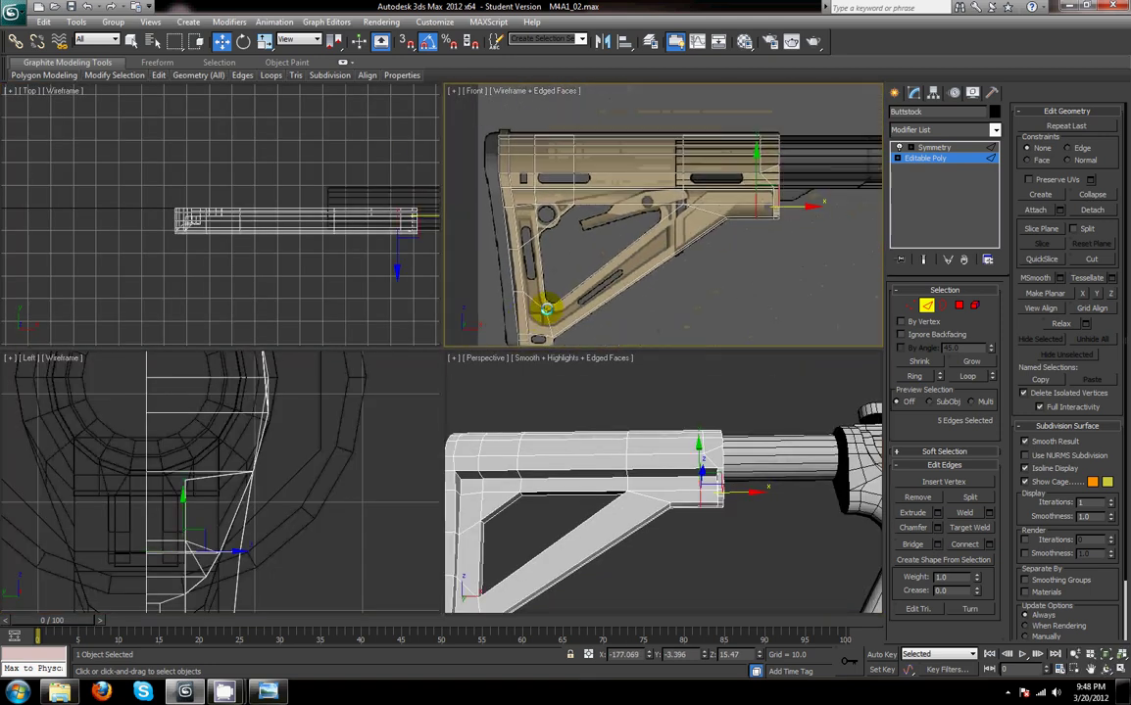
{"action": "scroll", "coordinate": [682, 234], "scroll_direction": "up", "scroll_amount": 4}
{"action": "scroll", "coordinate": [782, 189], "scroll_direction": "up", "scroll_amount": 2}
{"action": "scroll", "coordinate": [686, 224], "scroll_direction": "up", "scroll_amount": 2}
{"action": "middle_click_drag", "start_coordinate": [686, 225], "coordinate": [672, 228]}
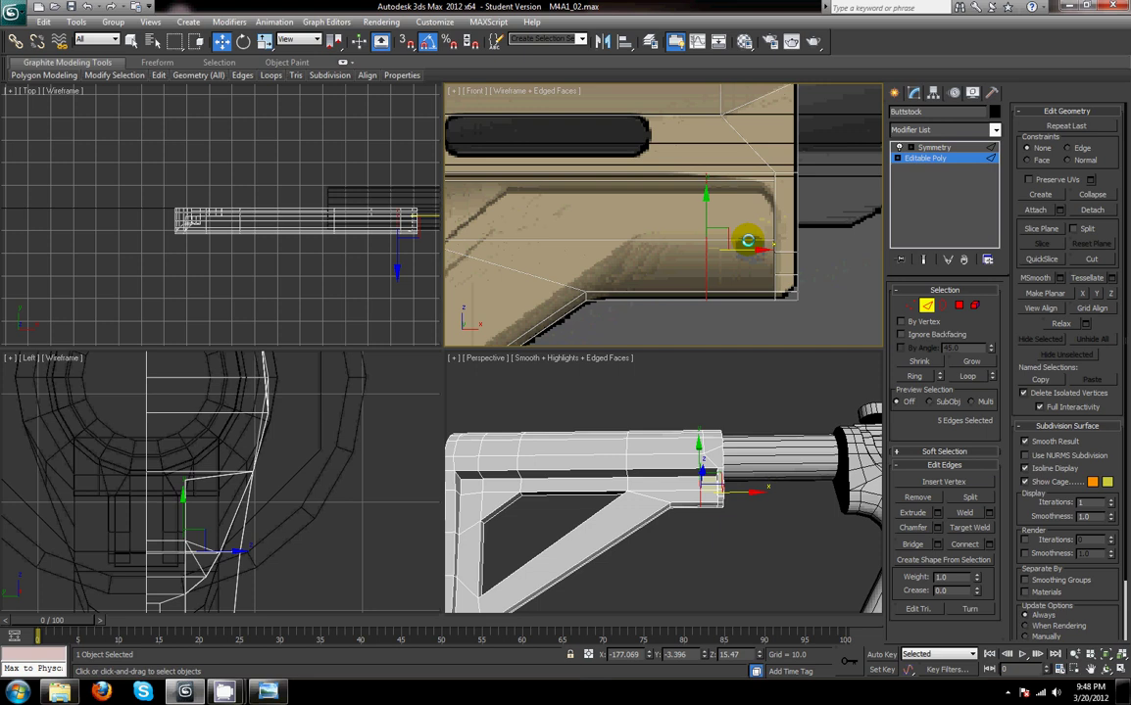
{"action": "left_click_drag", "start_coordinate": [742, 252], "coordinate": [717, 254]}
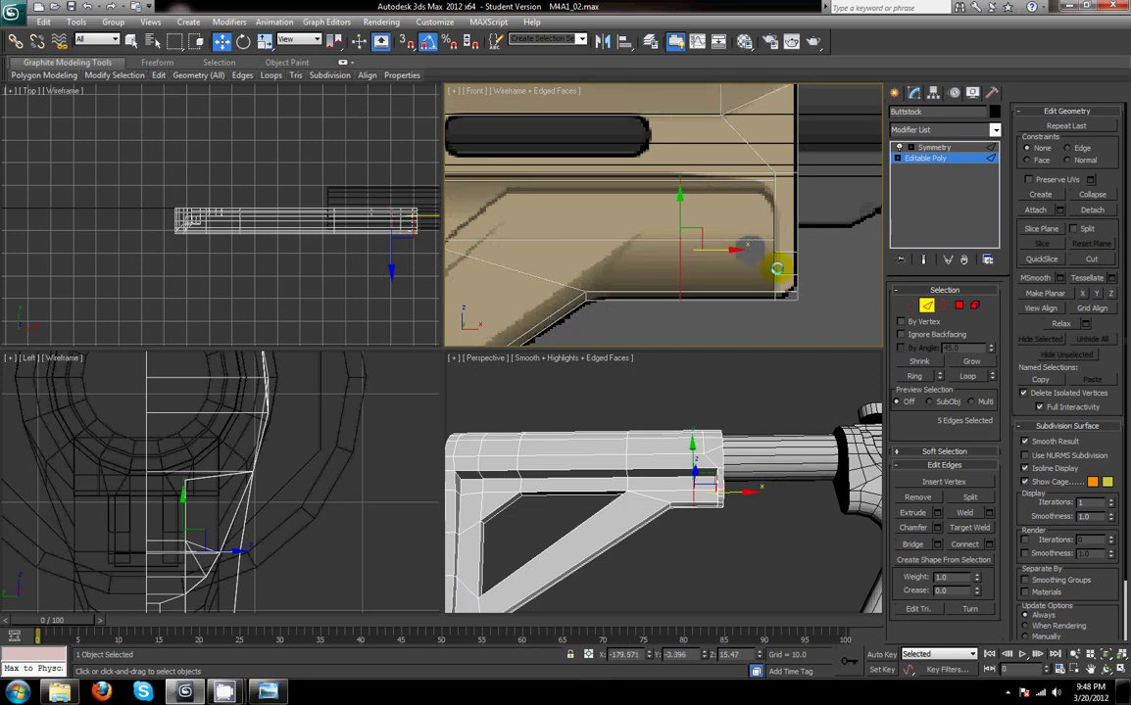
- Try lowering the two vertices at the recess's upper front corner to a Z of about 21.155
{"action": "left_click", "coordinate": [910, 304]}
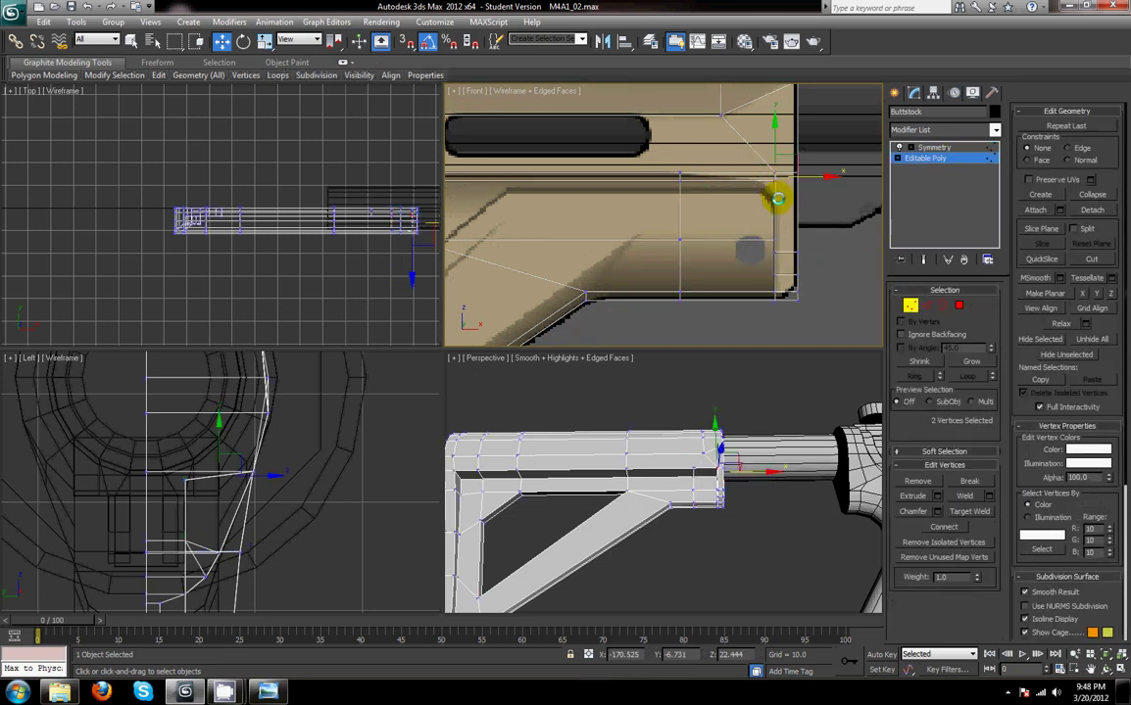
{"action": "left_click", "coordinate": [775, 153]}
{"action": "left_click_drag", "start_coordinate": [775, 153], "coordinate": [806, 184]}
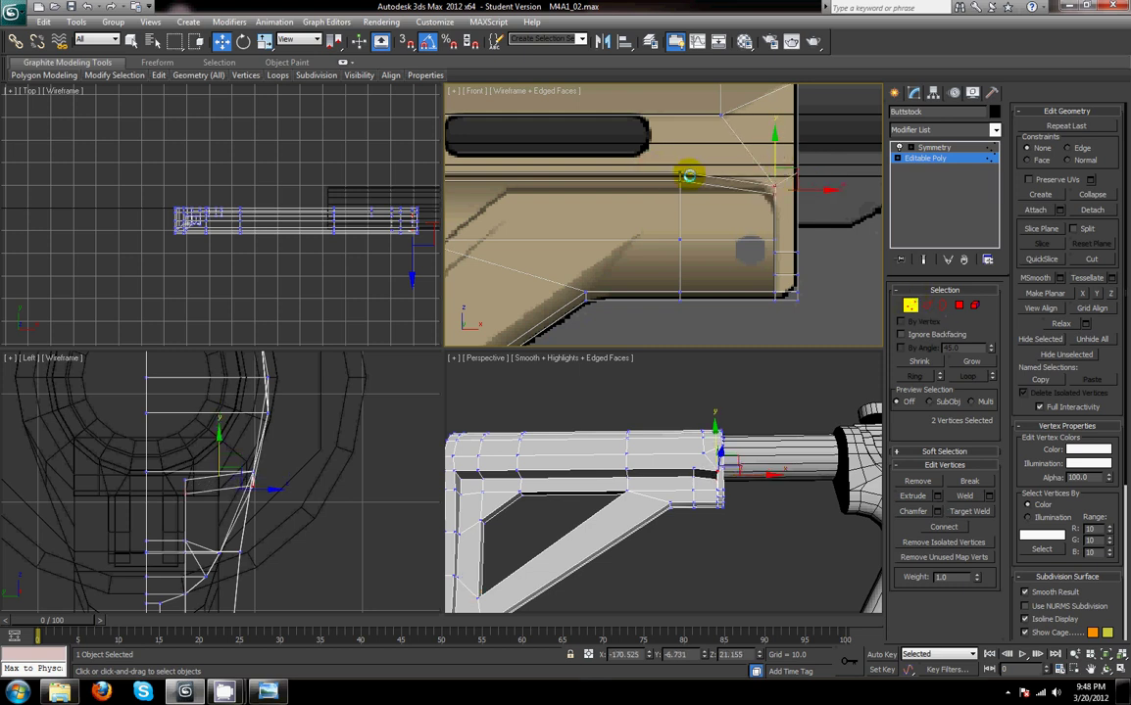
- Try connecting the vertex above the recess to the top of the new vertical edges, and undo back past the corner vertex move
{"action": "left_click", "coordinate": [719, 115]}
{"action": "left_click", "coordinate": [942, 527]}
{"action": "scroll", "coordinate": [788, 509], "scroll_direction": "up", "scroll_amount": 5}
{"action": "mouse_move", "coordinate": [787, 509]}
{"action": "middle_mouse_down", "text": "alt"}
{"action": "mouse_move", "coordinate": [739, 504]}
{"action": "mouse_move", "coordinate": [762, 511]}
{"action": "mouse_move", "coordinate": [769, 490]}
{"action": "mouse_move", "coordinate": [757, 481]}
{"action": "mouse_move", "coordinate": [820, 494]}
{"action": "mouse_move", "coordinate": [781, 497]}
{"action": "middle_mouse_up", "text": "alt"}
{"action": "key", "text": "ctrl+z"}
{"action": "key", "text": "ctrl+z"}
{"action": "key", "text": "ctrl+z"}
{"action": "key", "text": "ctrl+z"}
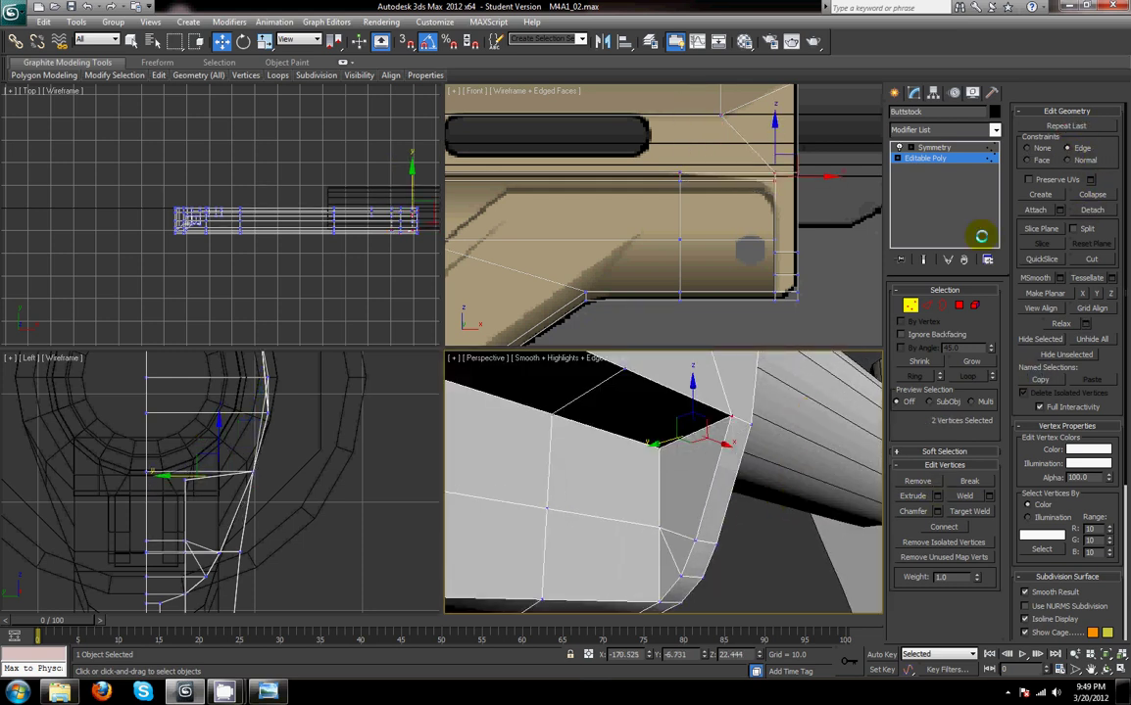
- Slide the recess's two upper front corner vertices down with the Edge constraint, and connect the vertex above to the new vertical edges' top vertex
{"action": "middle_click_drag", "start_coordinate": [634, 469], "coordinate": [634, 499]}
{"action": "left_click_drag", "start_coordinate": [692, 429], "coordinate": [689, 487]}
{"action": "left_click", "coordinate": [924, 305]}
{"action": "left_click", "coordinate": [906, 305]}
{"action": "left_click", "coordinate": [720, 114]}
{"action": "left_click", "coordinate": [943, 526]}
{"action": "middle_click_drag", "start_coordinate": [692, 208], "coordinate": [685, 242]}
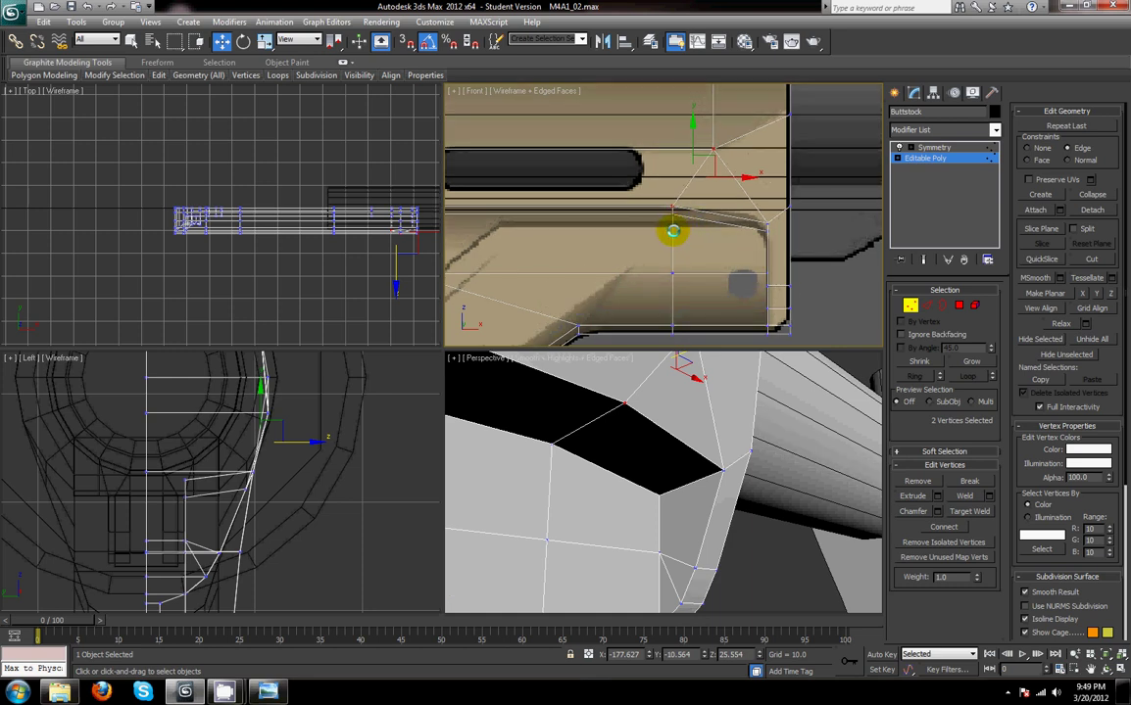
- Remove the Edge constraint and move the recess's upper front corner vertex along Y to about -9.44
{"action": "mouse_move", "coordinate": [676, 240]}
{"action": "middle_mouse_down"}
{"action": "mouse_move", "coordinate": [676, 212]}
{"action": "mouse_move", "coordinate": [667, 262]}
{"action": "middle_mouse_up"}
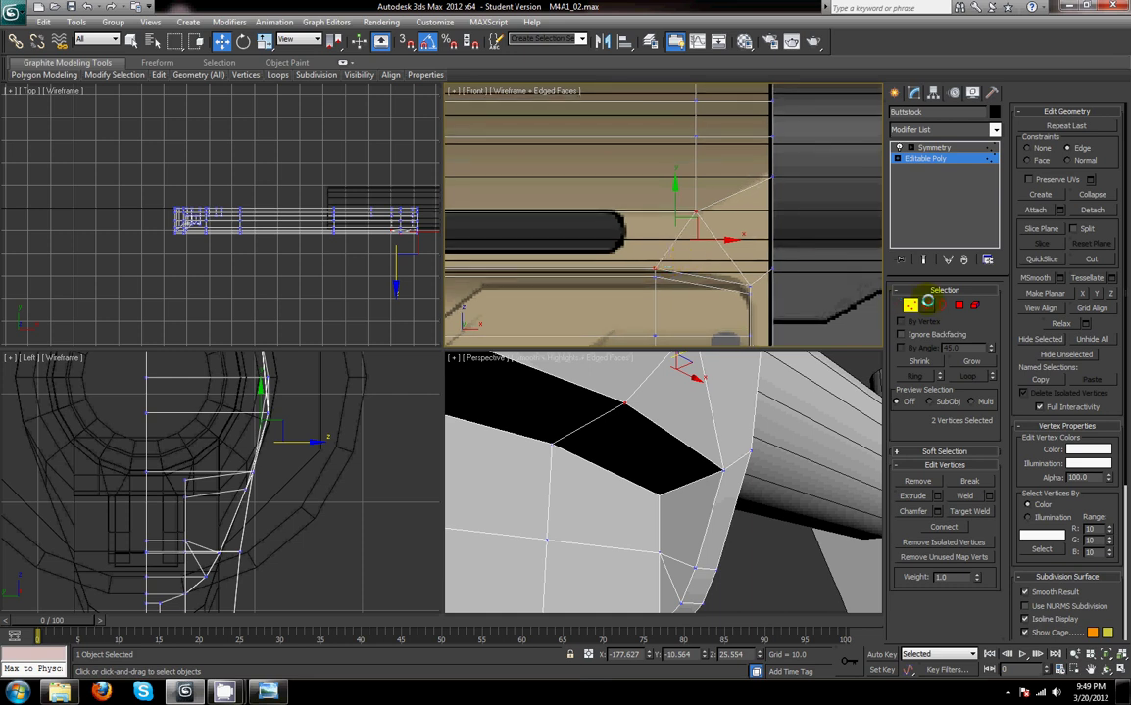
{"action": "left_click", "coordinate": [927, 303]}
{"action": "left_click", "coordinate": [732, 260]}
{"action": "middle_click_drag", "start_coordinate": [727, 410], "coordinate": [608, 421]}
{"action": "left_click", "coordinate": [908, 307]}
{"action": "left_click", "coordinate": [623, 477]}
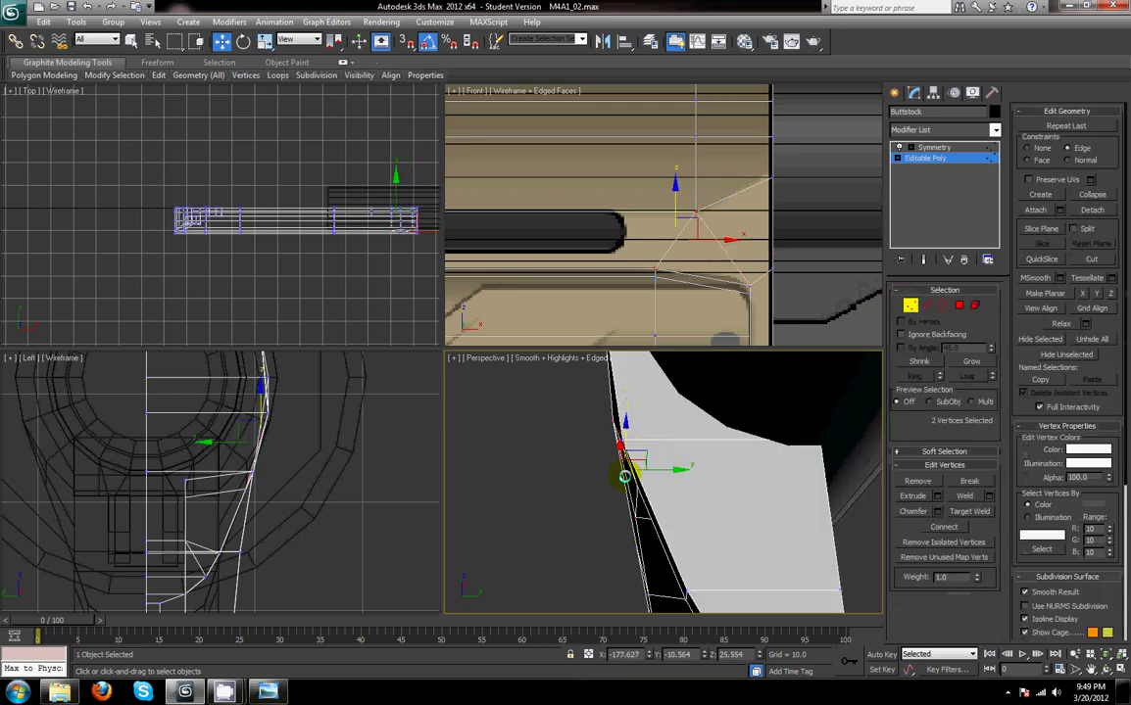
{"action": "left_click", "coordinate": [676, 481]}
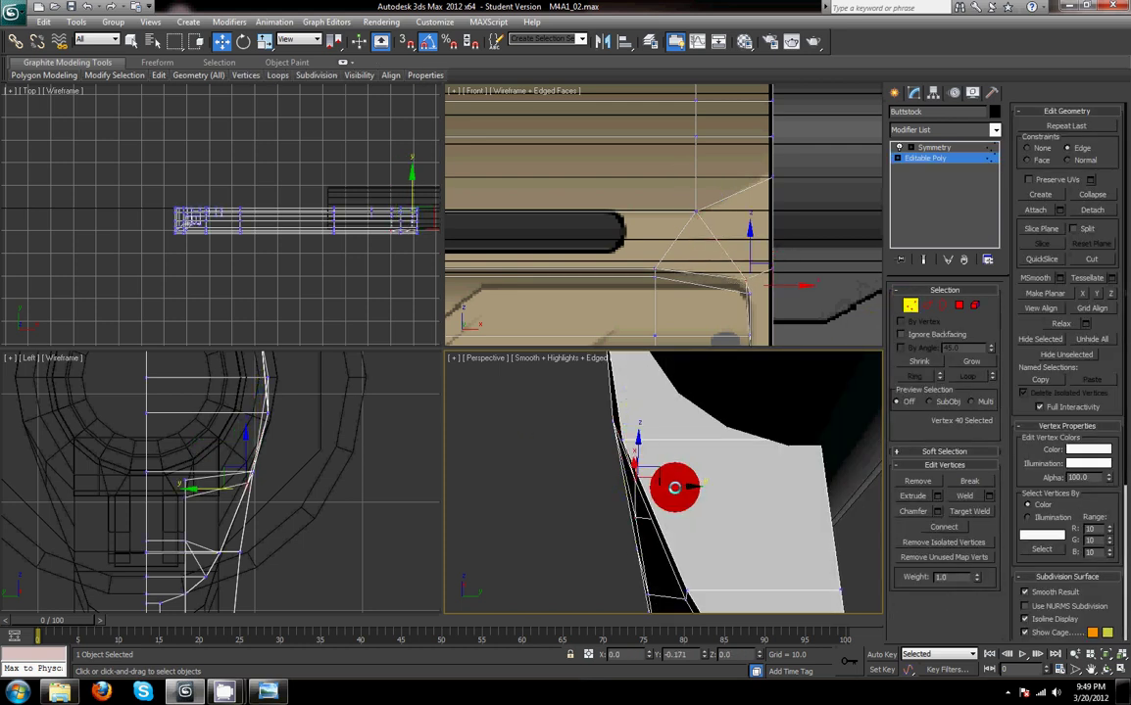
{"action": "left_click_drag", "start_coordinate": [681, 484], "coordinate": [626, 537]}
{"action": "middle_click_drag", "start_coordinate": [665, 521], "coordinate": [933, 548], "text": "alt"}
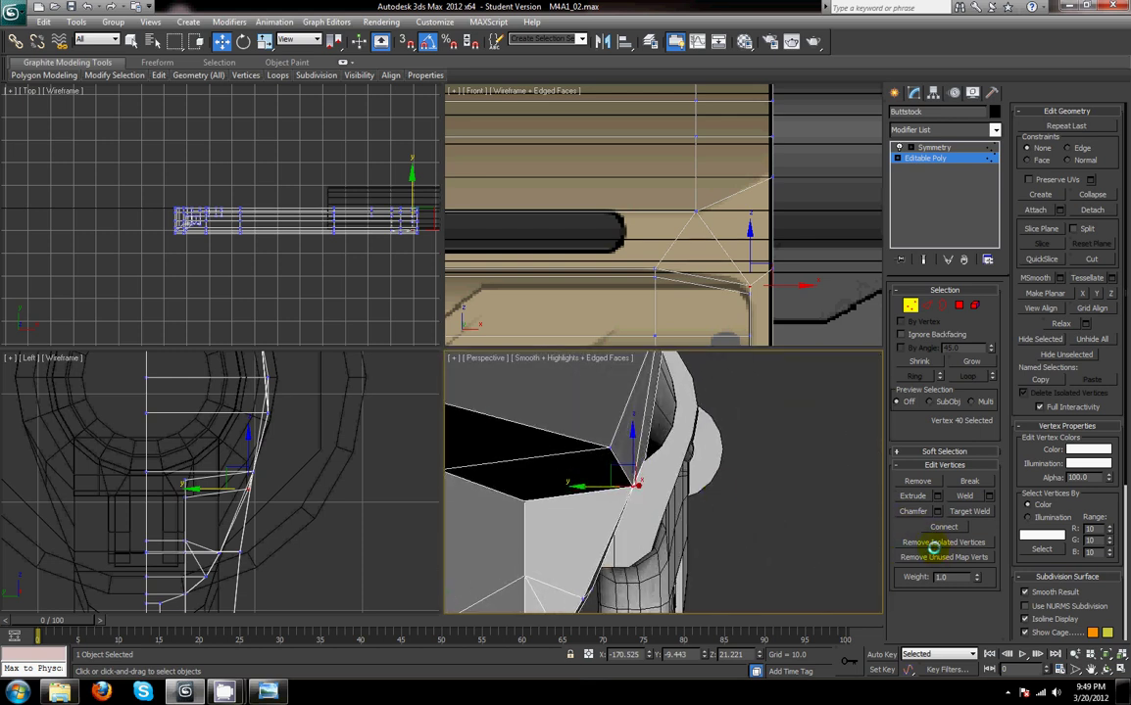
- Try applying the X coordinate of the vertex above the recess, about -179.57, as the corner vertex's Y coordinate
{"action": "left_click", "coordinate": [612, 448]}
{"action": "double_click", "coordinate": [625, 655]}
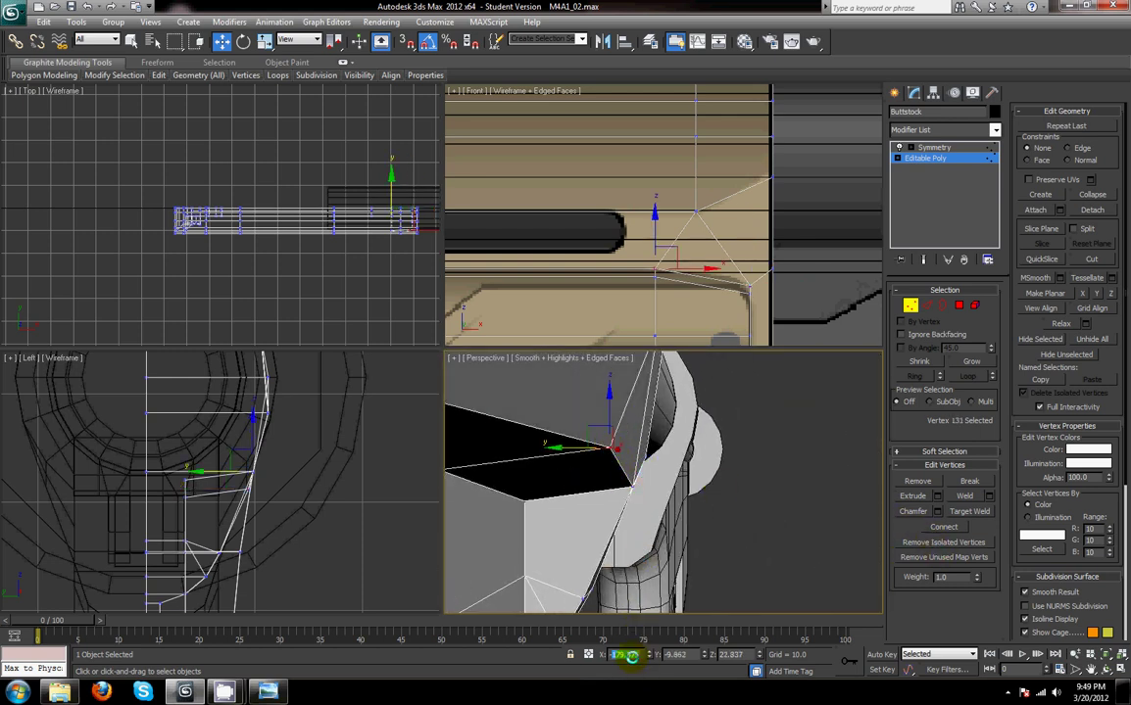
{"action": "left_click", "coordinate": [632, 484]}
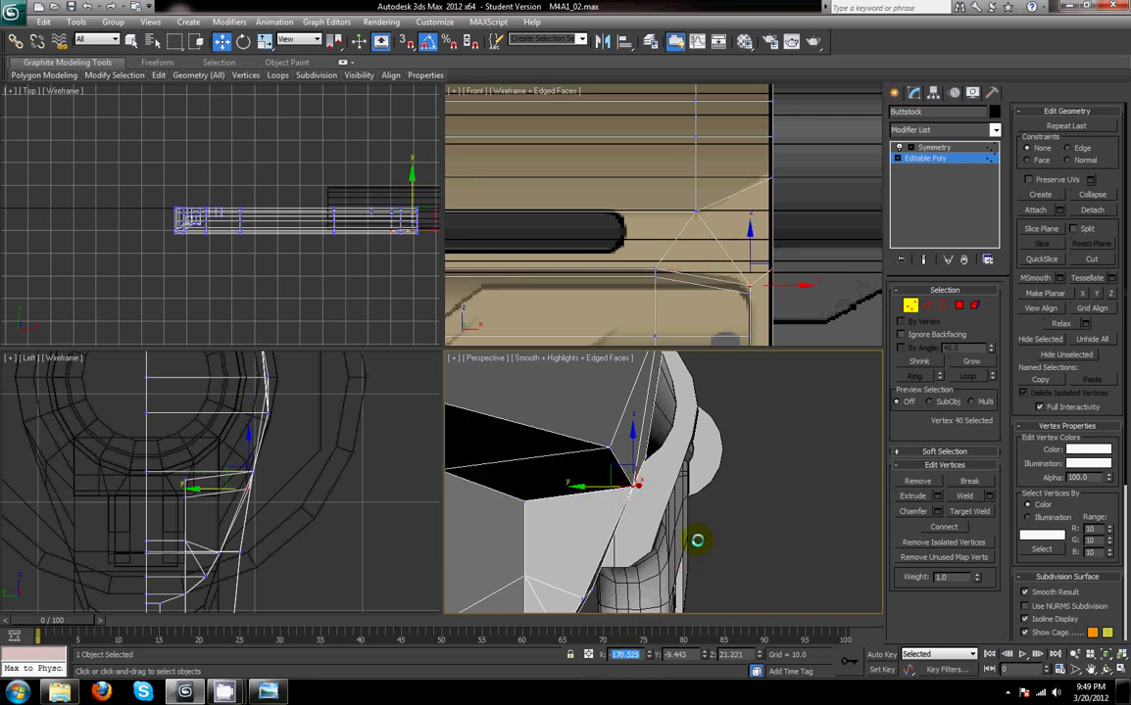
{"action": "key", "text": "Return"}
{"action": "middle_click_drag", "start_coordinate": [700, 539], "coordinate": [691, 490], "text": "alt"}
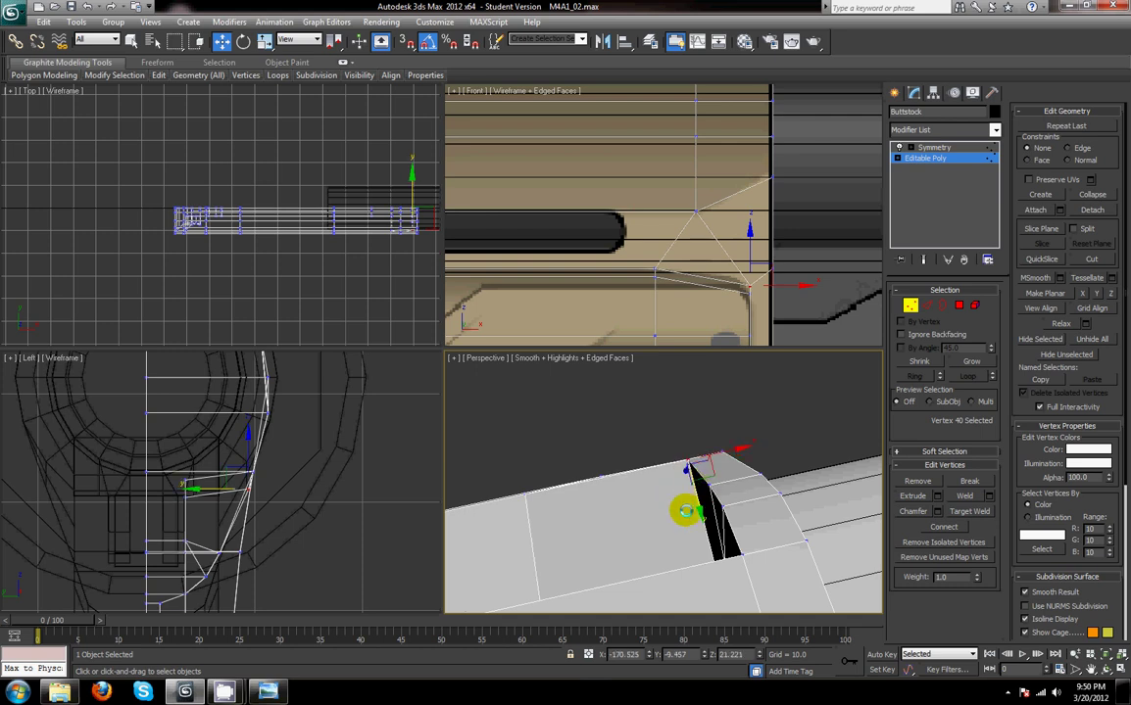
{"action": "double_click", "coordinate": [685, 657]}
{"action": "type", "text": "-170.525"}
{"action": "key", "text": "Return"}
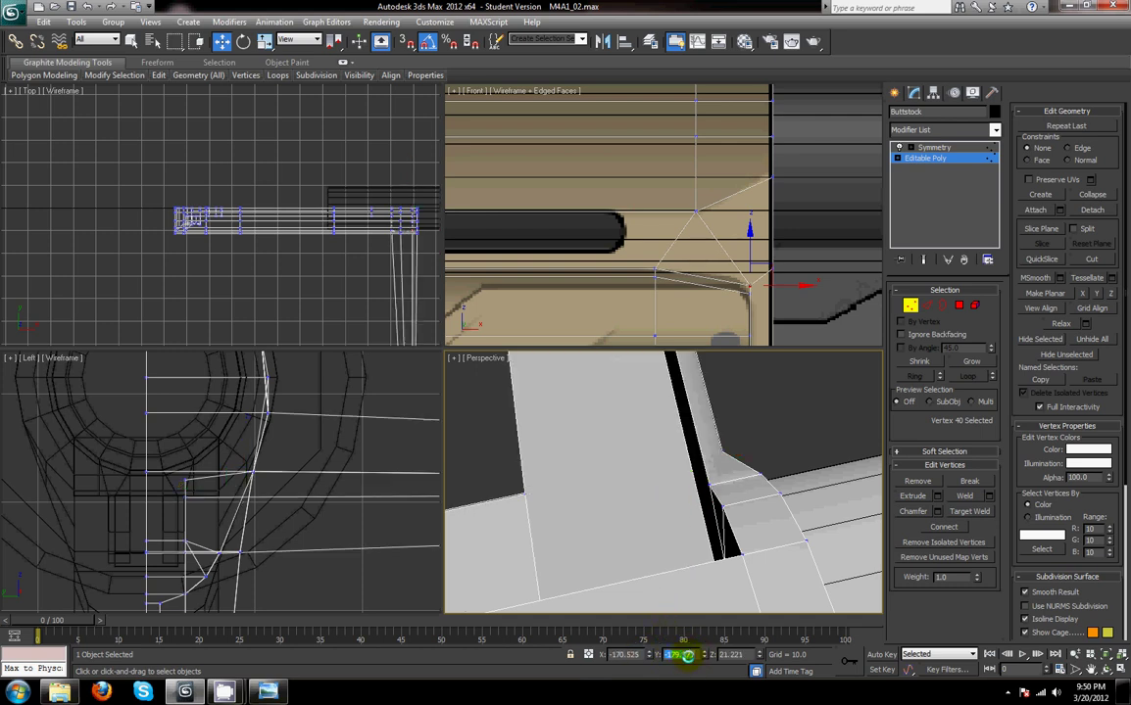
- Look over the whole buttstock in perspective and compare its triangular opening with the front reference image
{"action": "middle_click_drag", "start_coordinate": [652, 473], "coordinate": [633, 522], "text": "alt"}
{"action": "middle_click_drag", "start_coordinate": [703, 522], "coordinate": [529, 374], "text": "alt"}
{"action": "key", "text": "alt+w"}
{"action": "scroll", "coordinate": [649, 507], "scroll_direction": "down", "scroll_amount": 4}
{"action": "scroll", "coordinate": [601, 495], "scroll_direction": "up", "scroll_amount": 10}
{"action": "scroll", "coordinate": [613, 479], "scroll_direction": "down", "scroll_amount": 10}
{"action": "scroll", "coordinate": [532, 390], "scroll_direction": "up", "scroll_amount": 8}
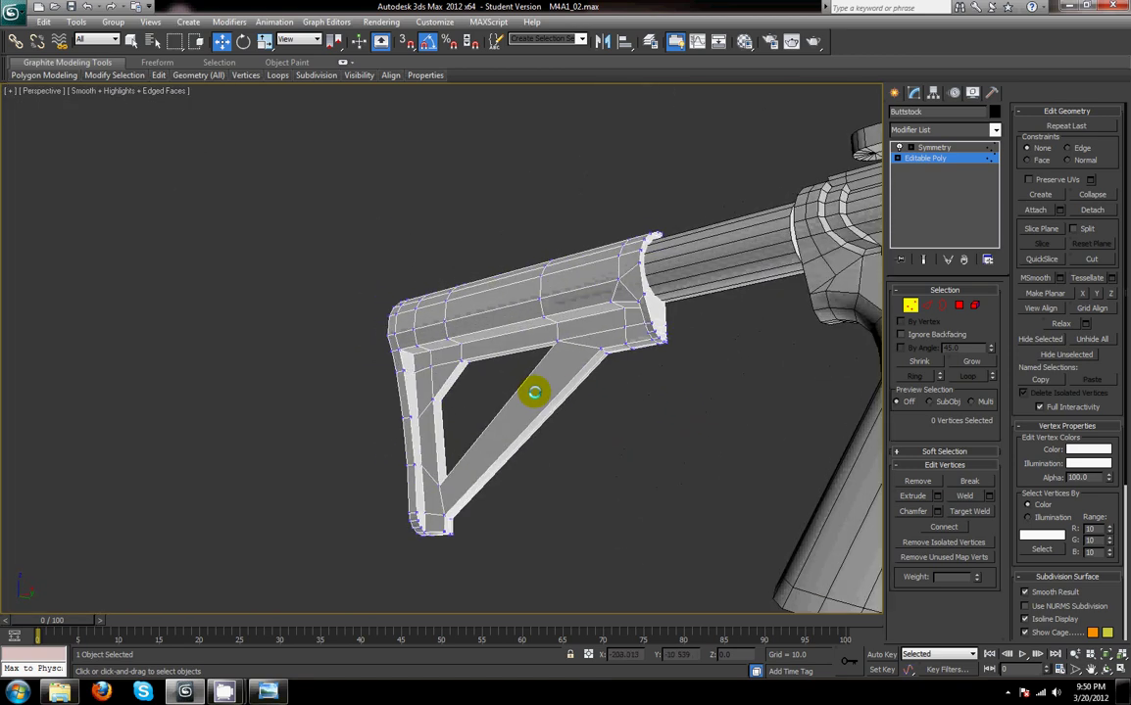
{"action": "middle_click_drag", "start_coordinate": [605, 435], "coordinate": [579, 436], "text": "alt"}
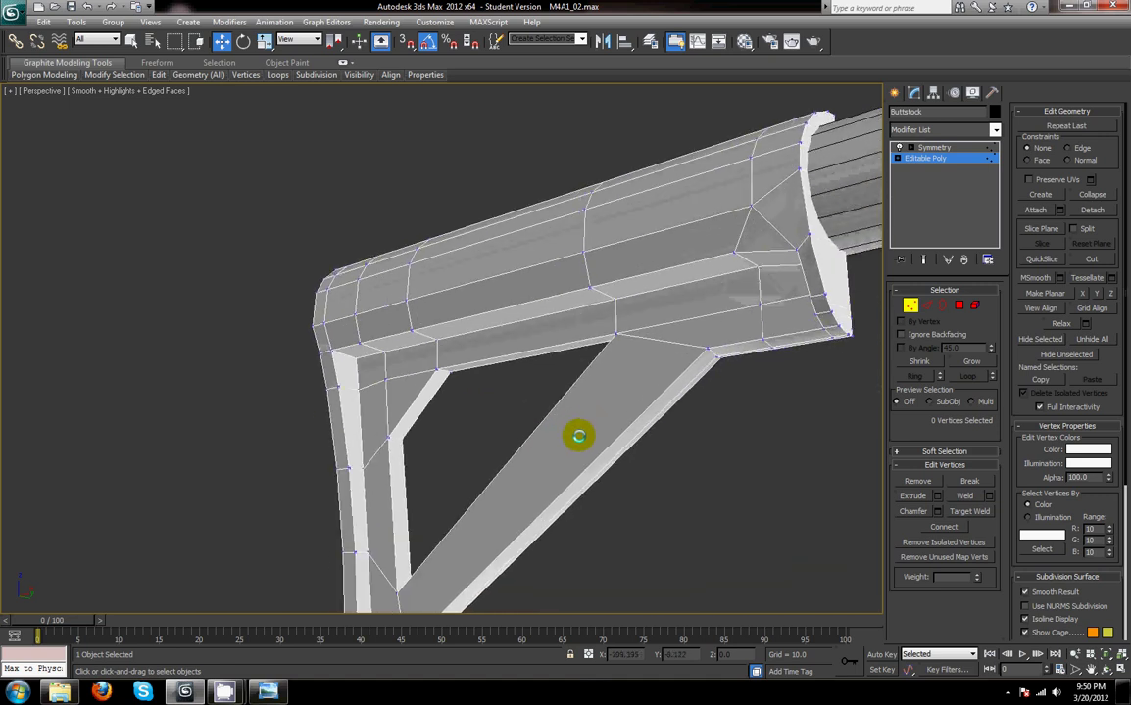
{"action": "left_click", "coordinate": [927, 305]}
{"action": "middle_click_drag", "start_coordinate": [480, 379], "coordinate": [508, 359], "text": "alt"}
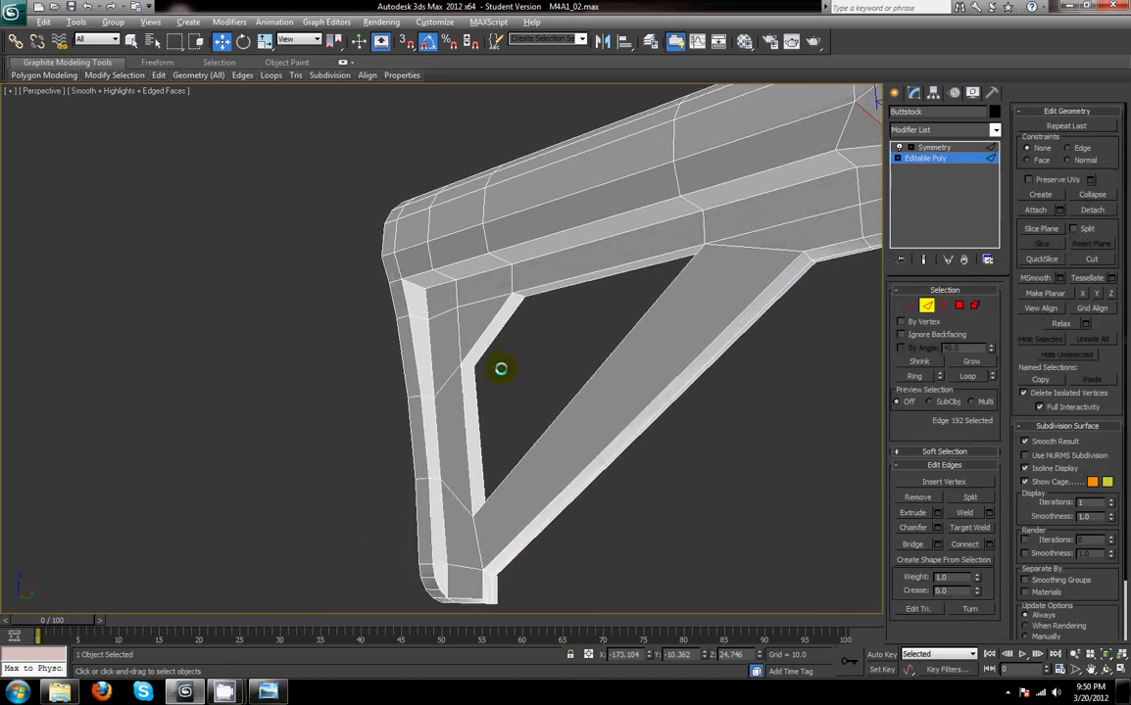
{"action": "key", "text": "alt+w"}
{"action": "scroll", "coordinate": [556, 252], "scroll_direction": "down", "scroll_amount": 5}
{"action": "middle_click_drag", "start_coordinate": [557, 252], "coordinate": [694, 258]}
{"action": "scroll", "coordinate": [676, 253], "scroll_direction": "up", "scroll_amount": 3}
{"action": "middle_click_drag", "start_coordinate": [588, 284], "coordinate": [659, 245]}
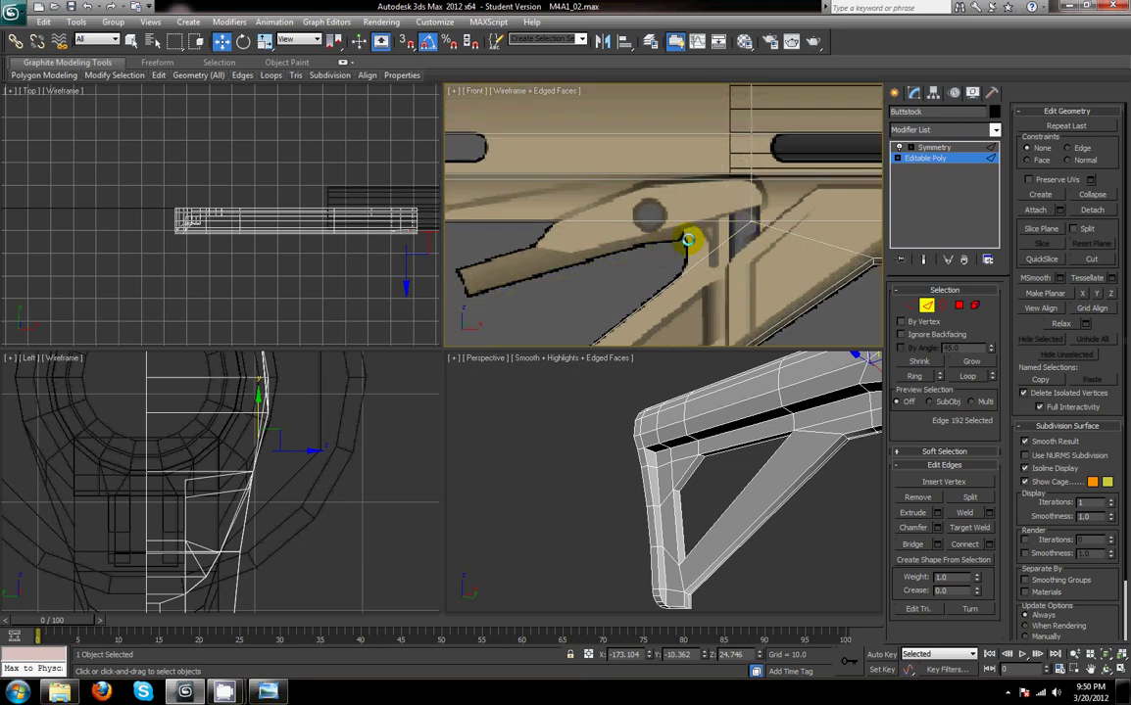
{"action": "scroll", "coordinate": [702, 263], "scroll_direction": "up", "scroll_amount": 2}
- Chamfer the edge at the triangular opening's lower corner by about 6.766 with 4 segments to follow the reference curve
{"action": "middle_click_drag", "start_coordinate": [709, 490], "coordinate": [699, 542], "text": "alt"}
{"action": "scroll", "coordinate": [705, 532], "scroll_direction": "up", "scroll_amount": 6}
{"action": "scroll", "coordinate": [767, 531], "scroll_direction": "down", "scroll_amount": 4}
{"action": "left_click", "coordinate": [701, 549]}
{"action": "key", "text": "z"}
{"action": "scroll", "coordinate": [672, 495], "scroll_direction": "down", "scroll_amount": 6}
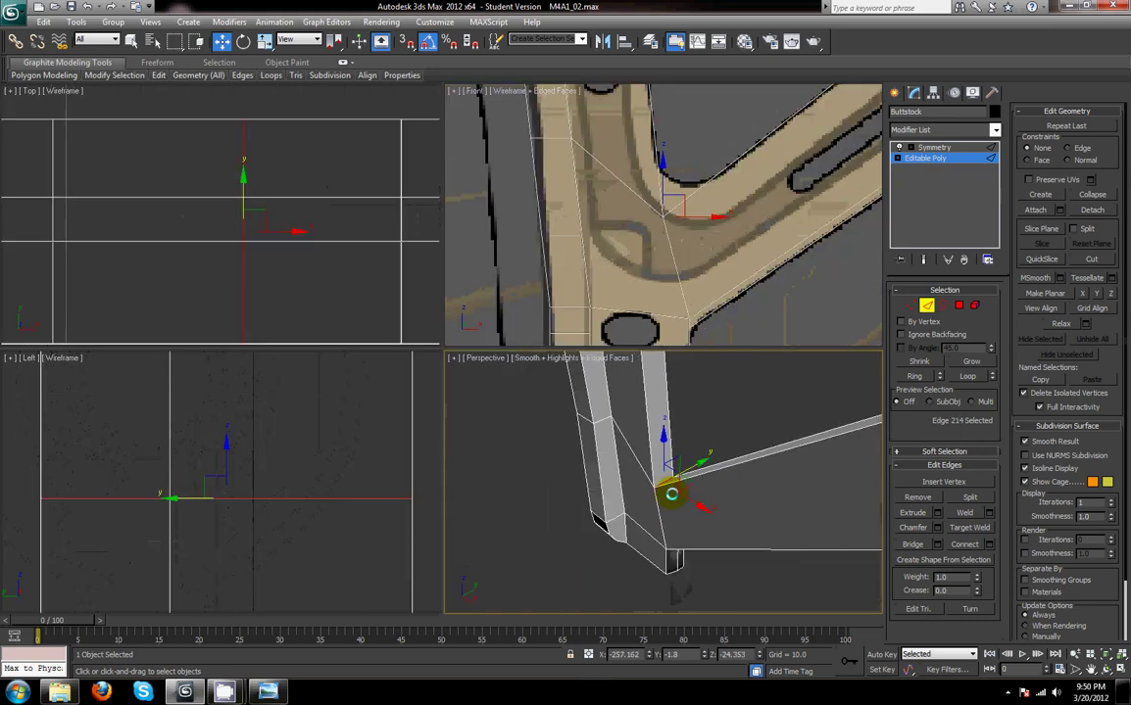
{"action": "key", "text": "alt+w"}
{"action": "middle_click_drag", "start_coordinate": [652, 392], "coordinate": [620, 482], "text": "alt"}
{"action": "key", "text": "alt+w"}
{"action": "middle_click_drag", "start_coordinate": [685, 256], "coordinate": [624, 330]}
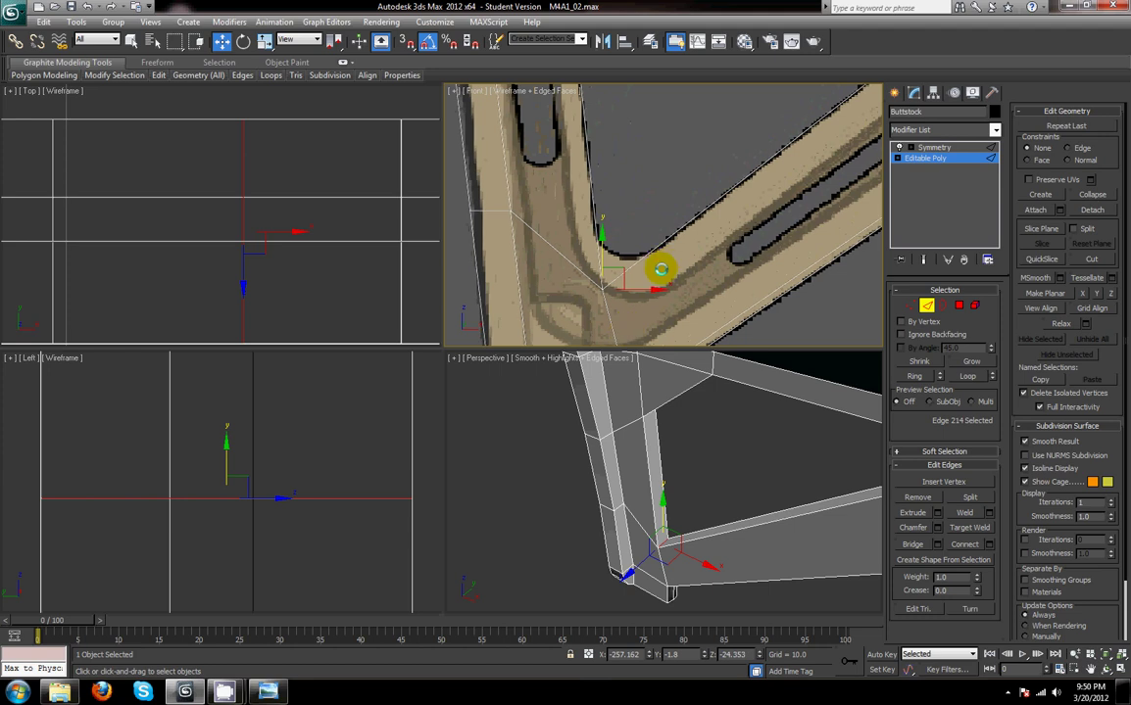
{"action": "middle_click_drag", "start_coordinate": [662, 269], "coordinate": [657, 279]}
{"action": "left_click", "coordinate": [936, 527]}
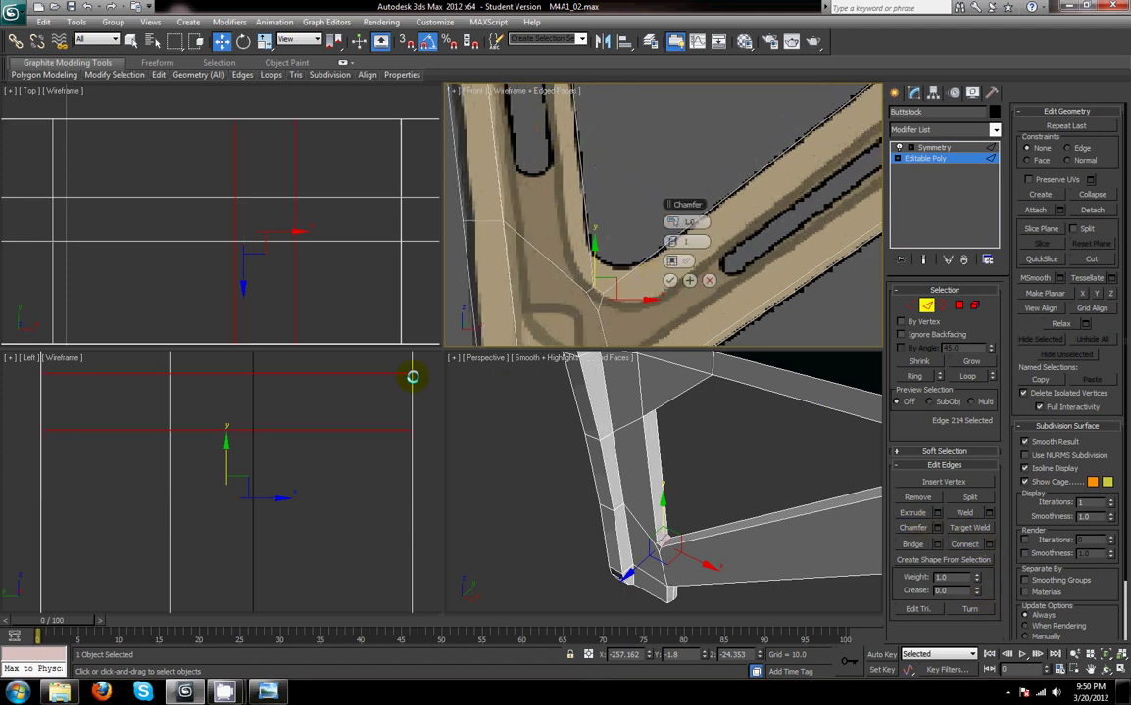
{"action": "left_click", "coordinate": [677, 242]}
{"action": "left_click", "coordinate": [676, 242]}
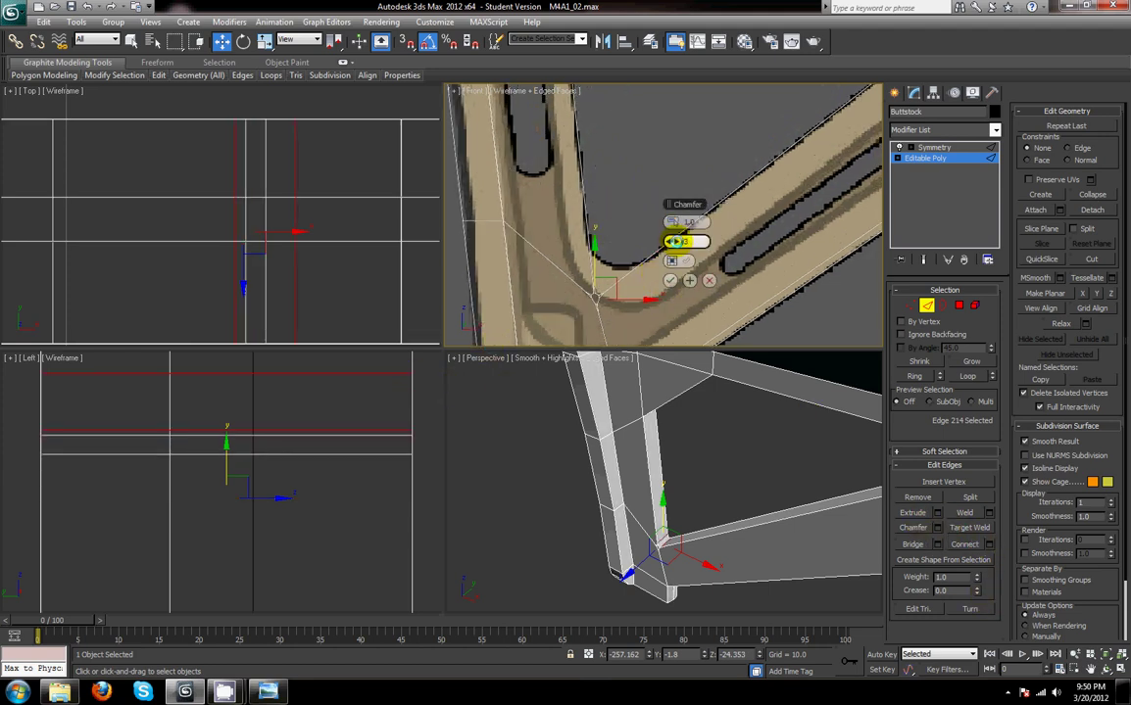
{"action": "left_click_drag", "start_coordinate": [676, 221], "coordinate": [733, 238]}
{"action": "left_click", "coordinate": [676, 242]}
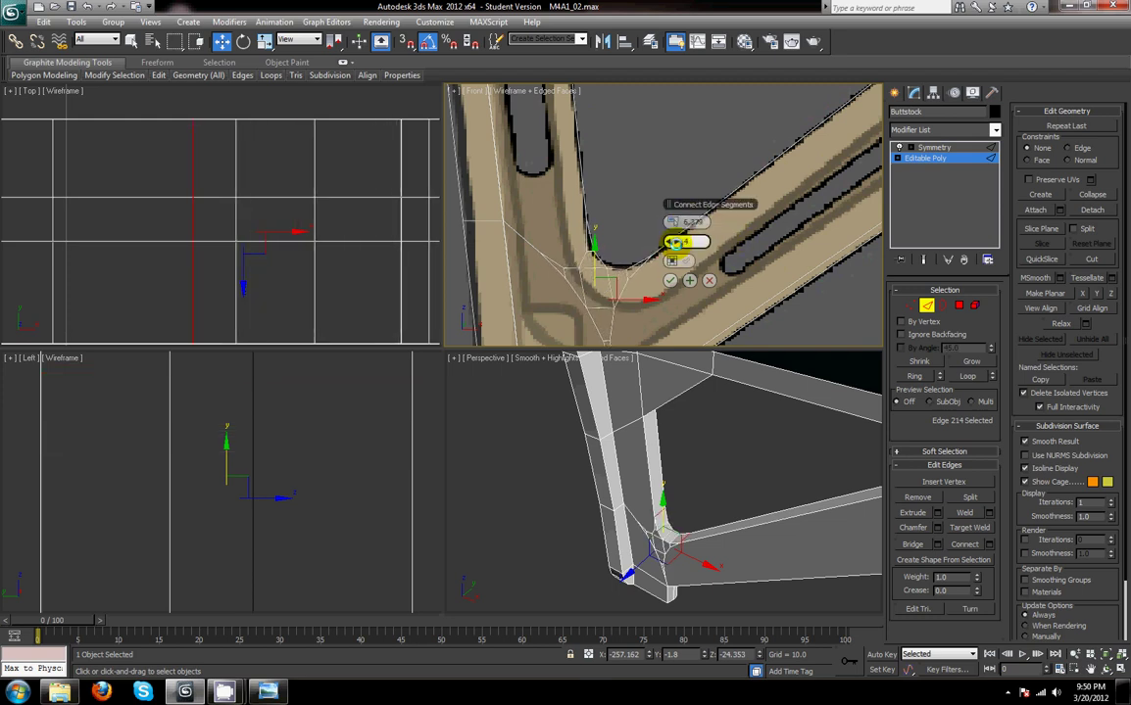
{"action": "left_click_drag", "start_coordinate": [669, 222], "coordinate": [676, 224]}
{"action": "left_click", "coordinate": [670, 281]}
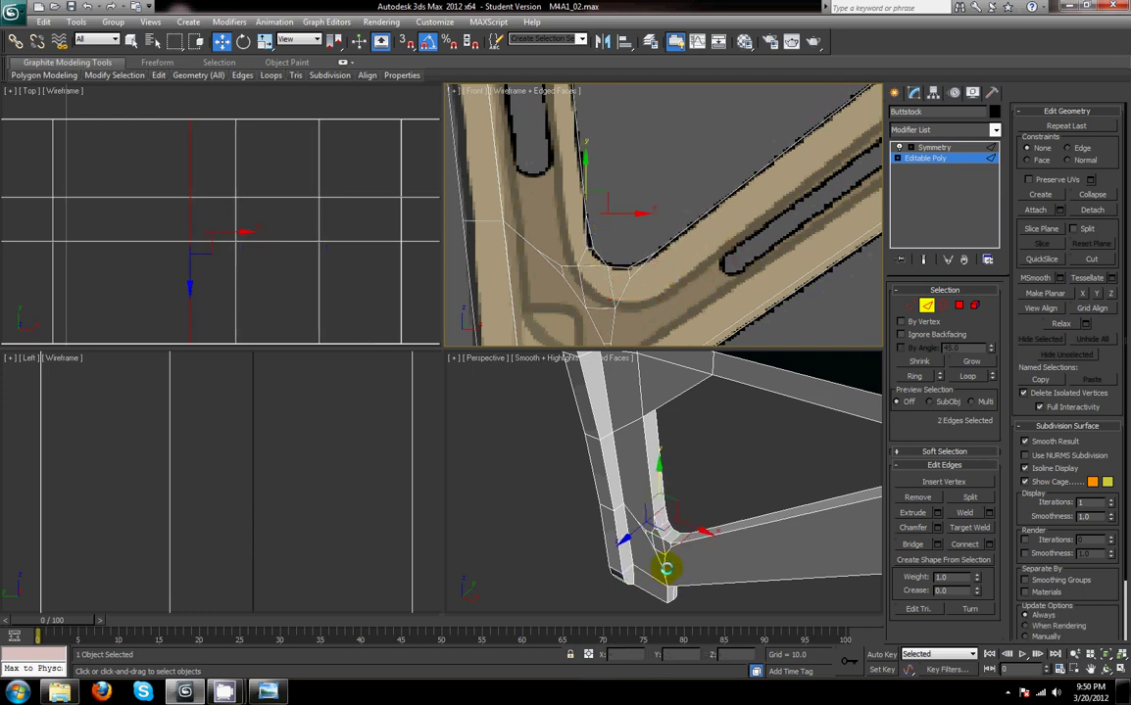
- Try chamfering the edge at the triangular opening's upper front corner by 6.766 with 4 segments, and undo it
{"action": "middle_click_drag", "start_coordinate": [730, 533], "coordinate": [616, 547], "text": "alt"}
{"action": "scroll", "coordinate": [686, 500], "scroll_direction": "up", "scroll_amount": 4}
{"action": "left_click", "coordinate": [614, 497]}
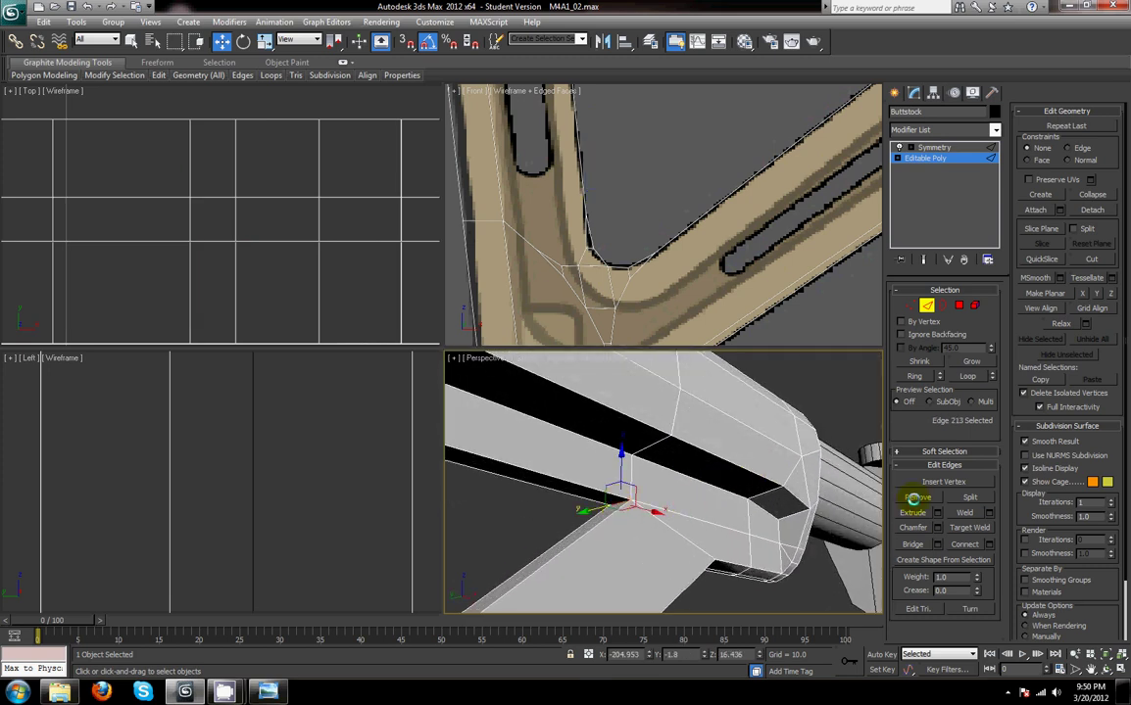
{"action": "left_click", "coordinate": [936, 528]}
{"action": "left_click", "coordinate": [667, 547]}
{"action": "middle_click_drag", "start_coordinate": [666, 546], "coordinate": [584, 471], "text": "alt"}
{"action": "scroll", "coordinate": [584, 472], "scroll_direction": "down", "scroll_amount": 3}
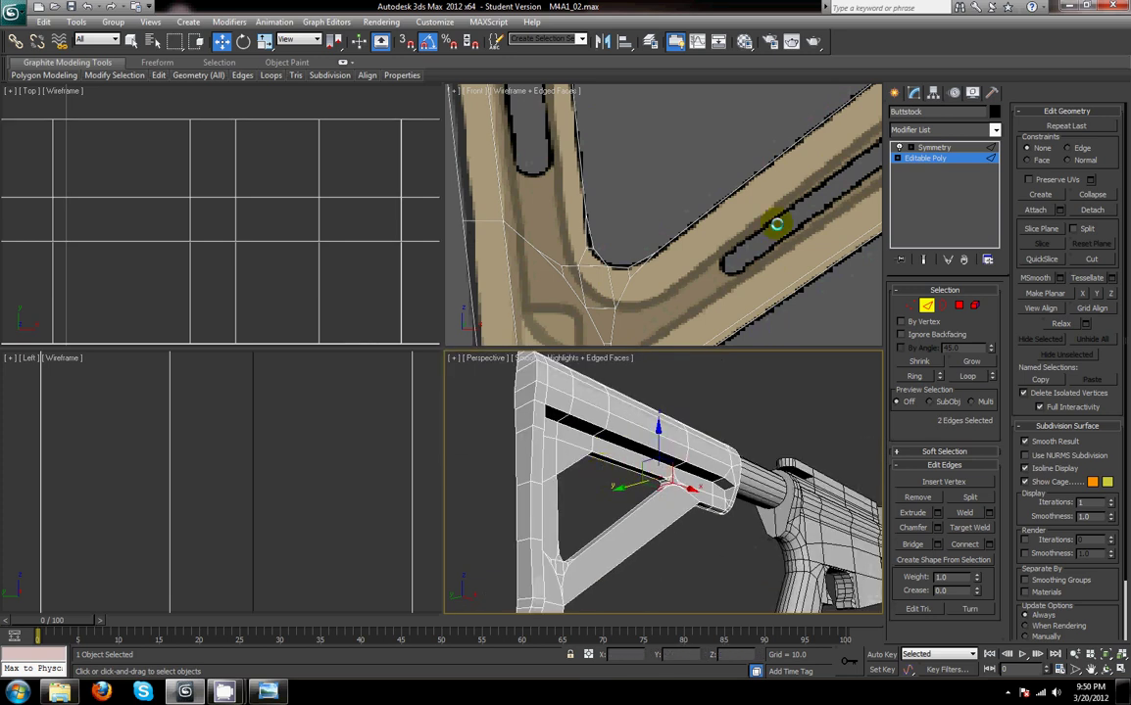
{"action": "scroll", "coordinate": [725, 257], "scroll_direction": "down", "scroll_amount": 4}
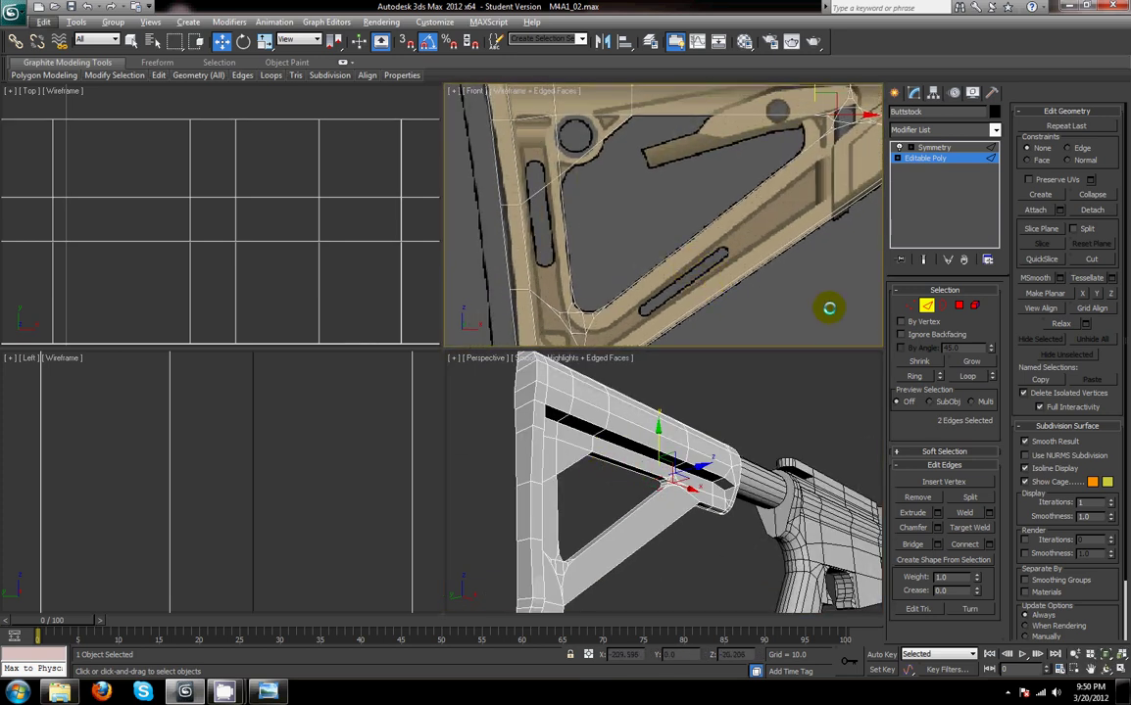
{"action": "key", "text": "ctrl+z"}
- Chamfer the edge at the opening's upper front corner by about 17.908 with 4 segments
{"action": "left_click", "coordinate": [936, 530]}
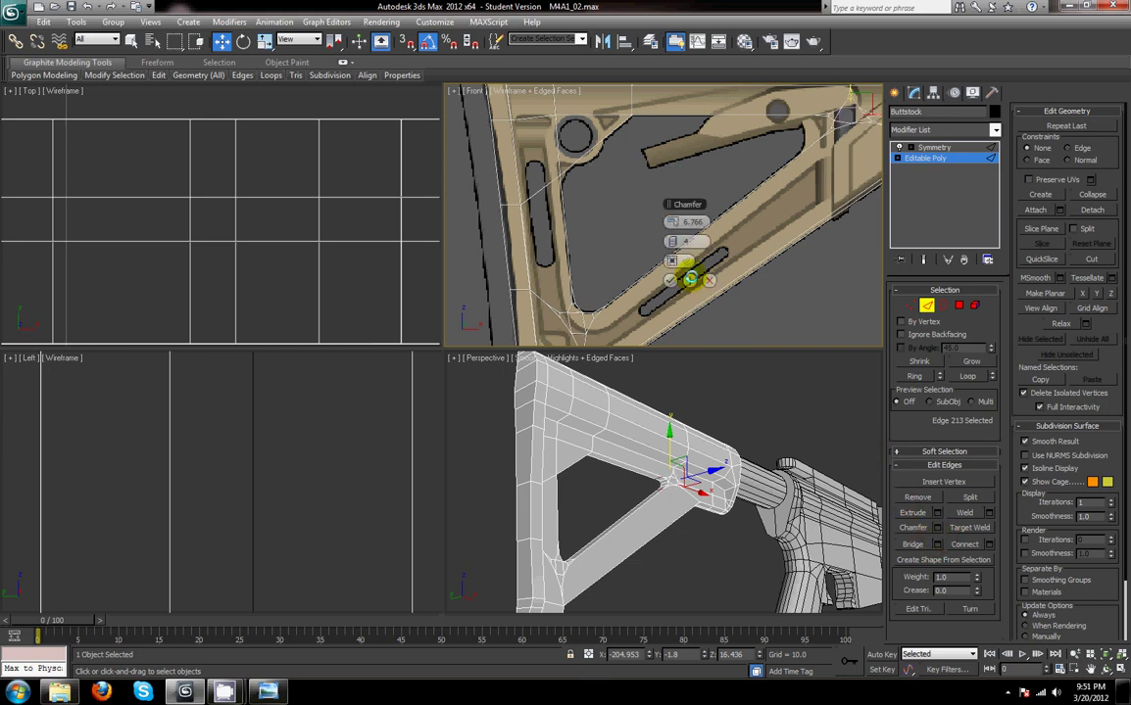
{"action": "left_click_drag", "start_coordinate": [676, 223], "coordinate": [724, 224]}
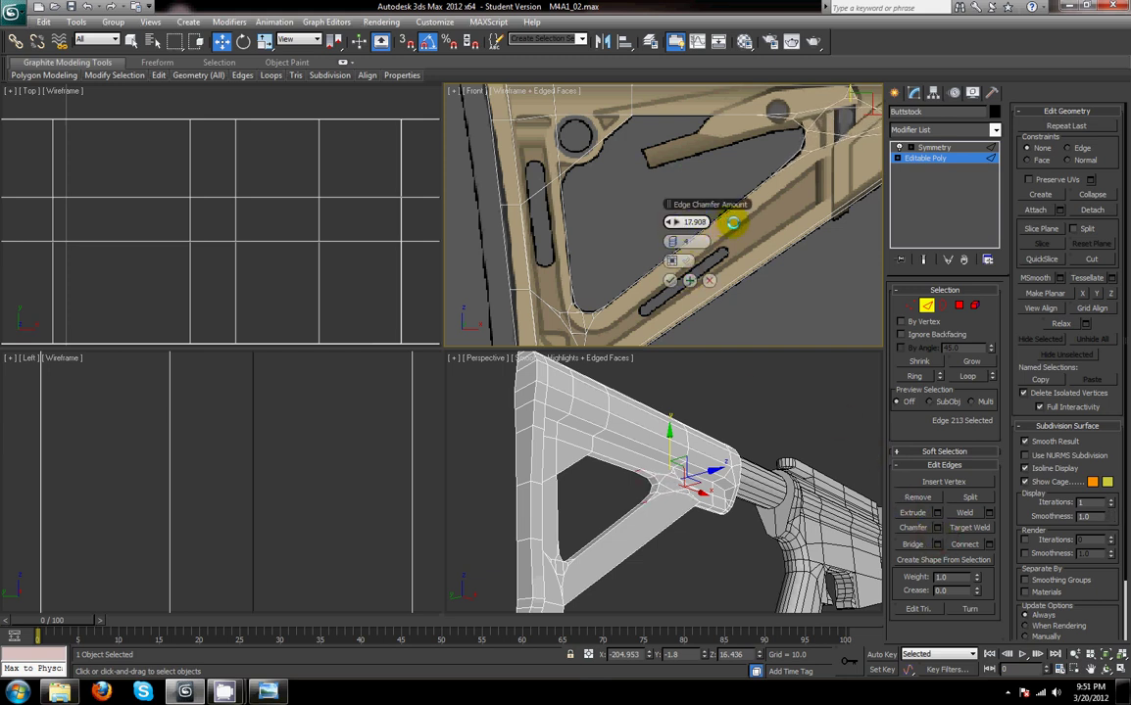
{"action": "left_click", "coordinate": [669, 280]}
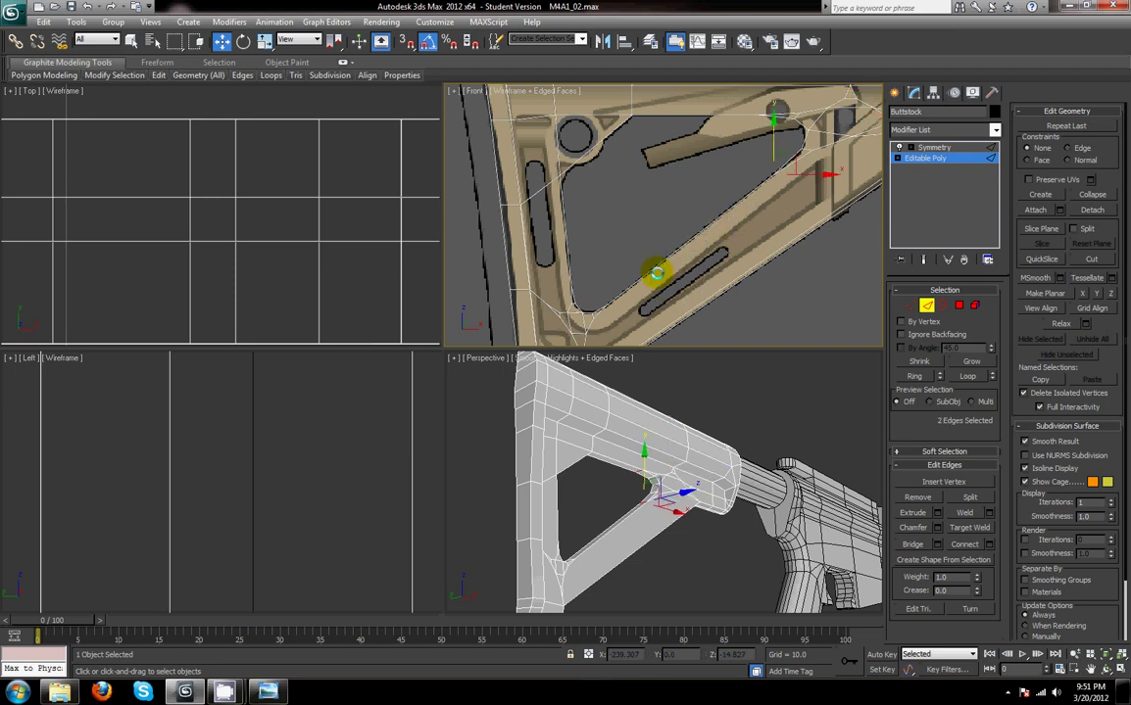
- Chamfer the edge at the opening's rear corner by about 1.425 with 1 segment
{"action": "scroll", "coordinate": [654, 265], "scroll_direction": "up", "scroll_amount": 1}
{"action": "scroll", "coordinate": [552, 462], "scroll_direction": "up", "scroll_amount": 6}
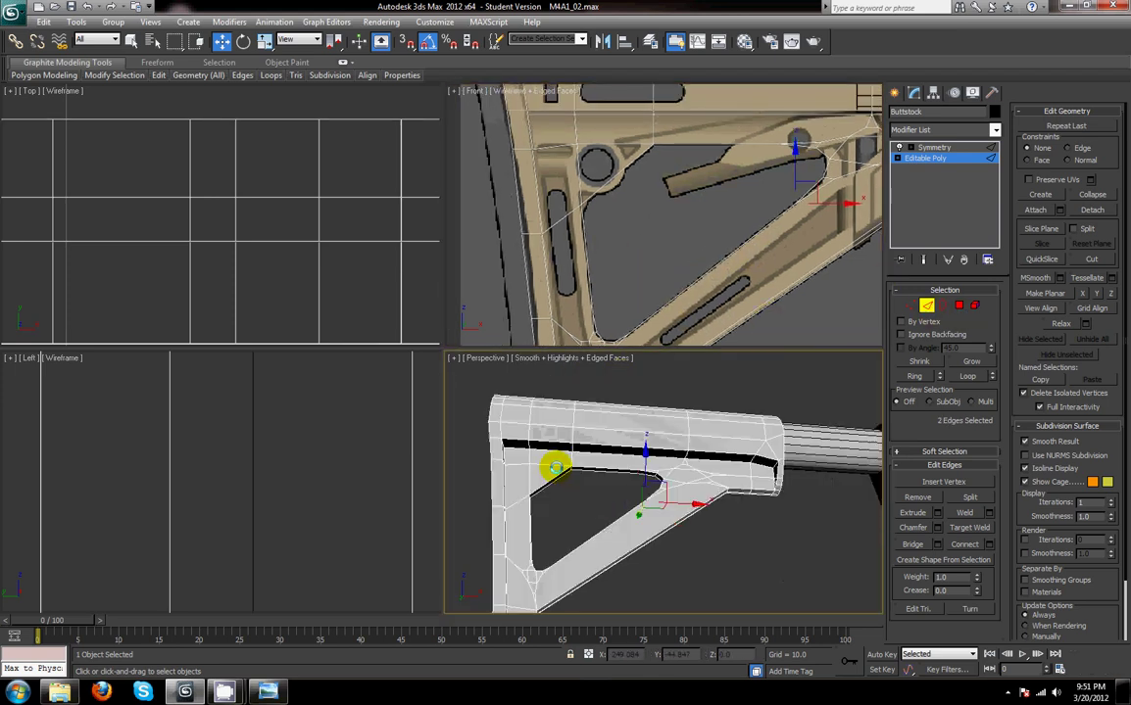
{"action": "left_click", "coordinate": [545, 484]}
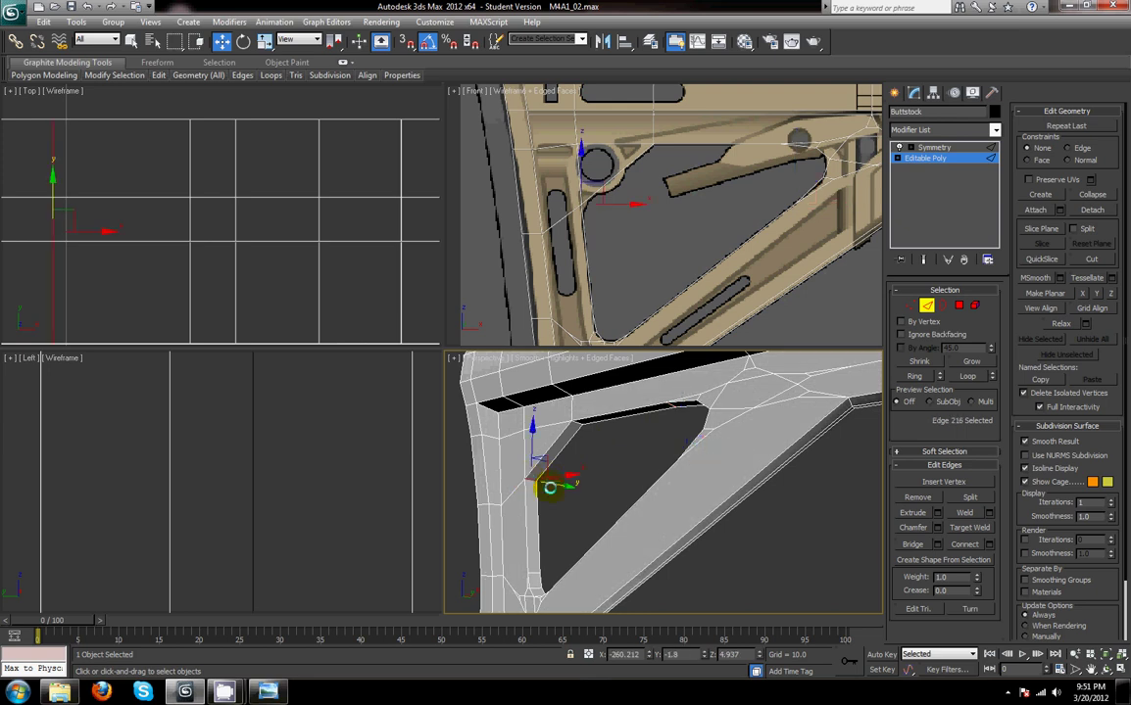
{"action": "left_click", "coordinate": [938, 529]}
{"action": "left_click_drag", "start_coordinate": [667, 509], "coordinate": [631, 498]}
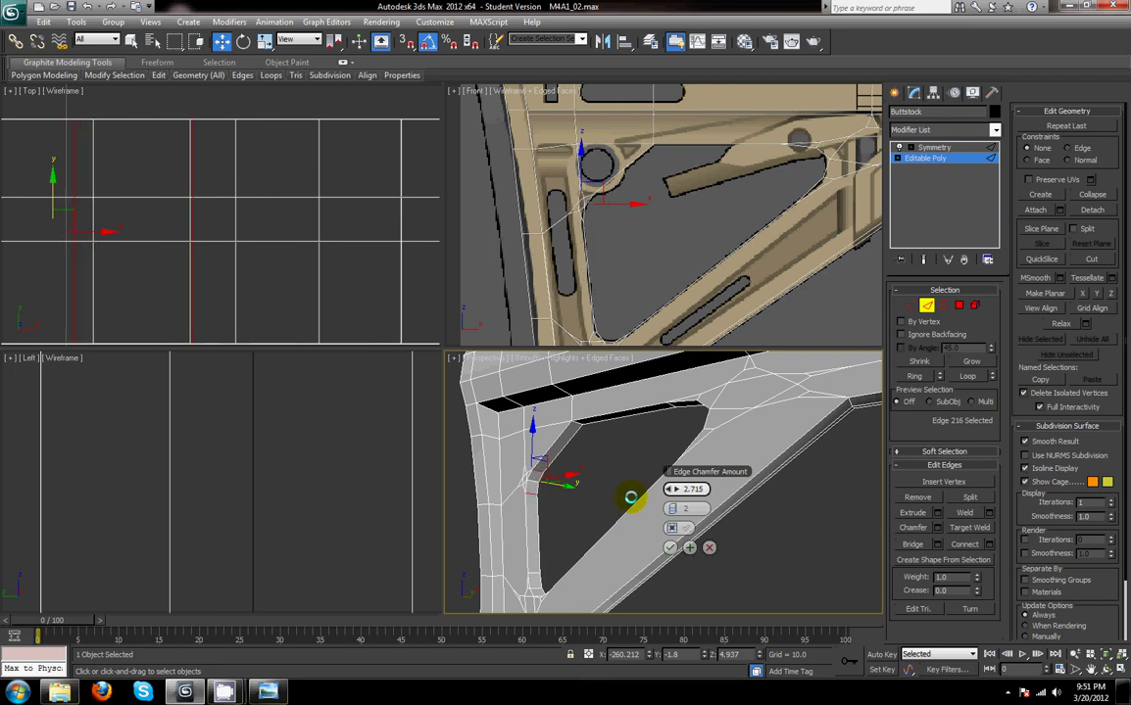
{"action": "left_click", "coordinate": [669, 510]}
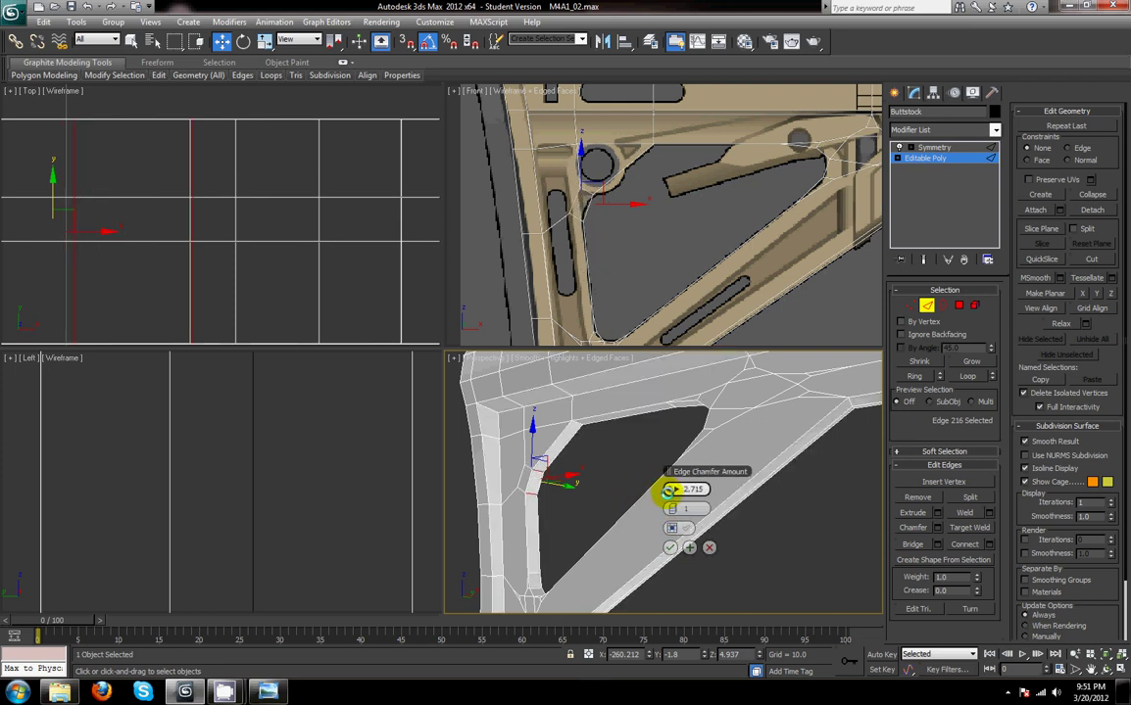
{"action": "left_click_drag", "start_coordinate": [666, 490], "coordinate": [667, 492]}
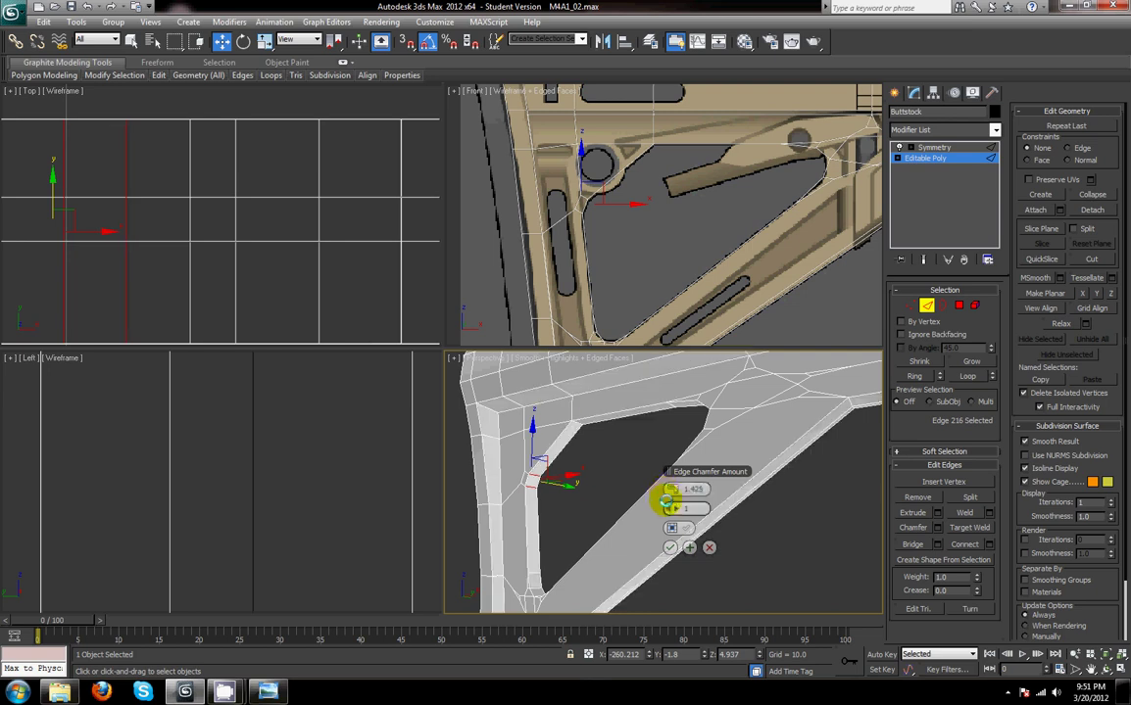
{"action": "left_click", "coordinate": [668, 547]}
- Target-weld the extra vertices beside the rear corner chamfer onto the neighbouring vertices on the opening's rim
{"action": "middle_click_drag", "start_coordinate": [609, 474], "coordinate": [842, 440], "text": "alt"}
{"action": "key", "text": "alt+w"}
{"action": "middle_click_drag", "start_coordinate": [639, 449], "coordinate": [693, 435], "text": "alt"}
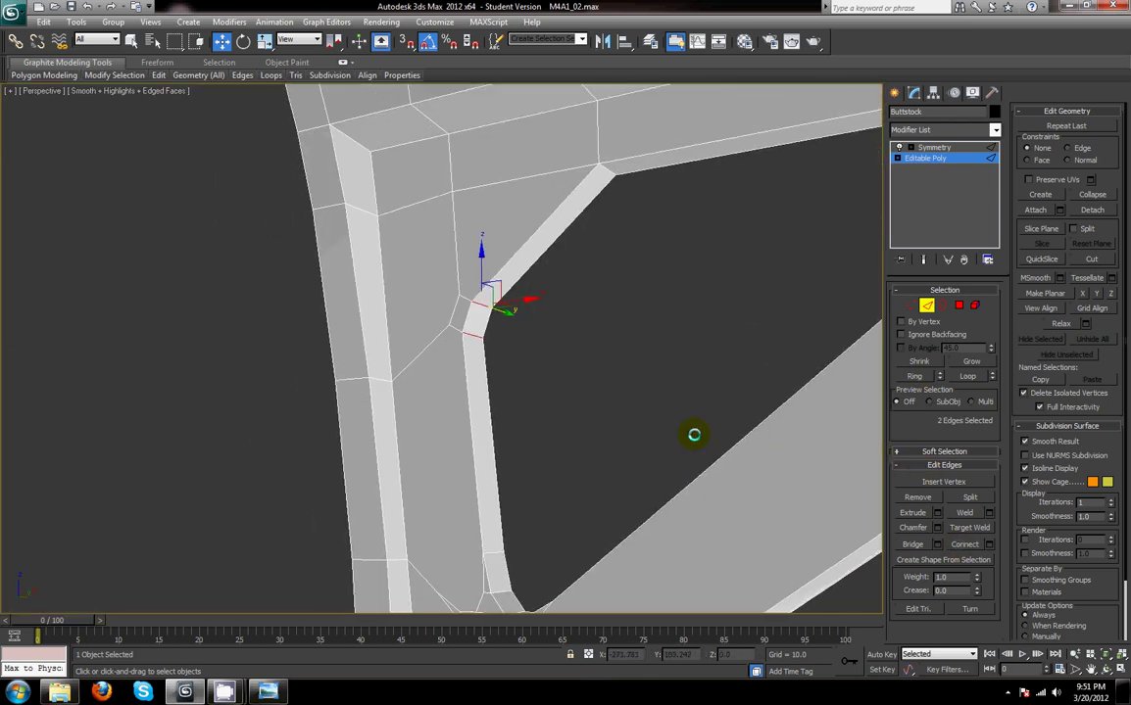
{"action": "left_click", "coordinate": [910, 306]}
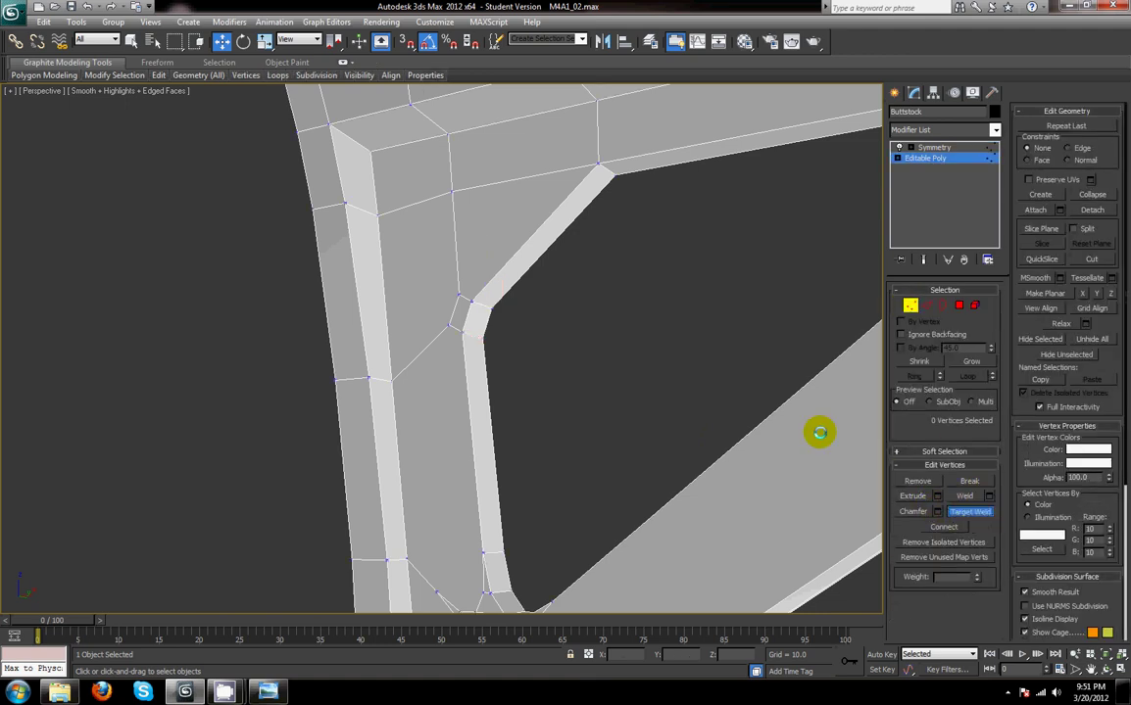
{"action": "left_click", "coordinate": [459, 294]}
{"action": "left_click", "coordinate": [472, 301]}
- Target-weld the extra vertices around the opening's bottom corner onto neighbouring vertices on the rim and the rear strip's edge
{"action": "middle_click_drag", "start_coordinate": [530, 438], "coordinate": [535, 365]}
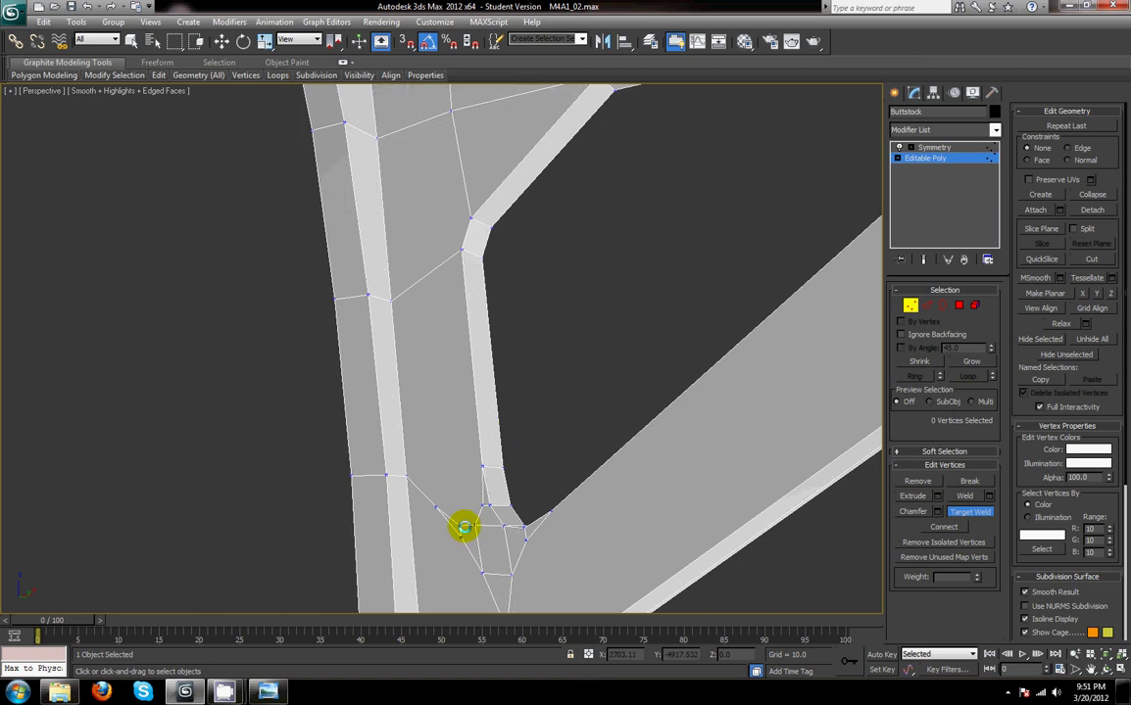
{"action": "middle_click_drag", "start_coordinate": [502, 527], "coordinate": [506, 418]}
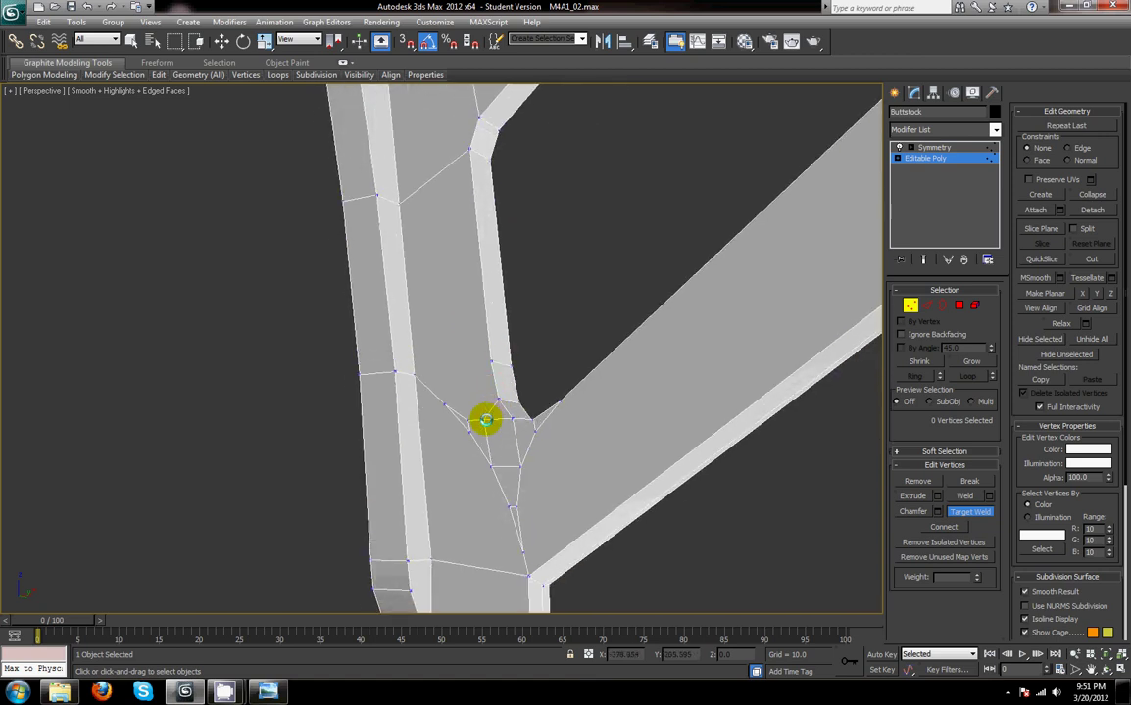
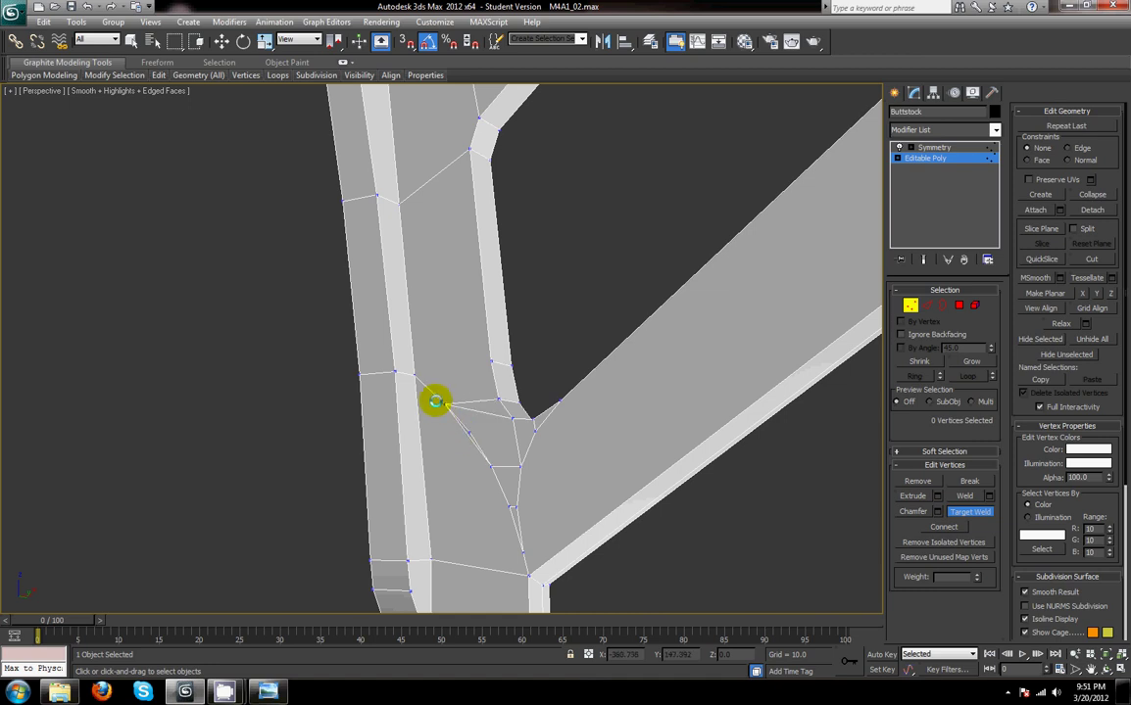
{"action": "left_click_drag", "start_coordinate": [444, 403], "coordinate": [414, 375]}
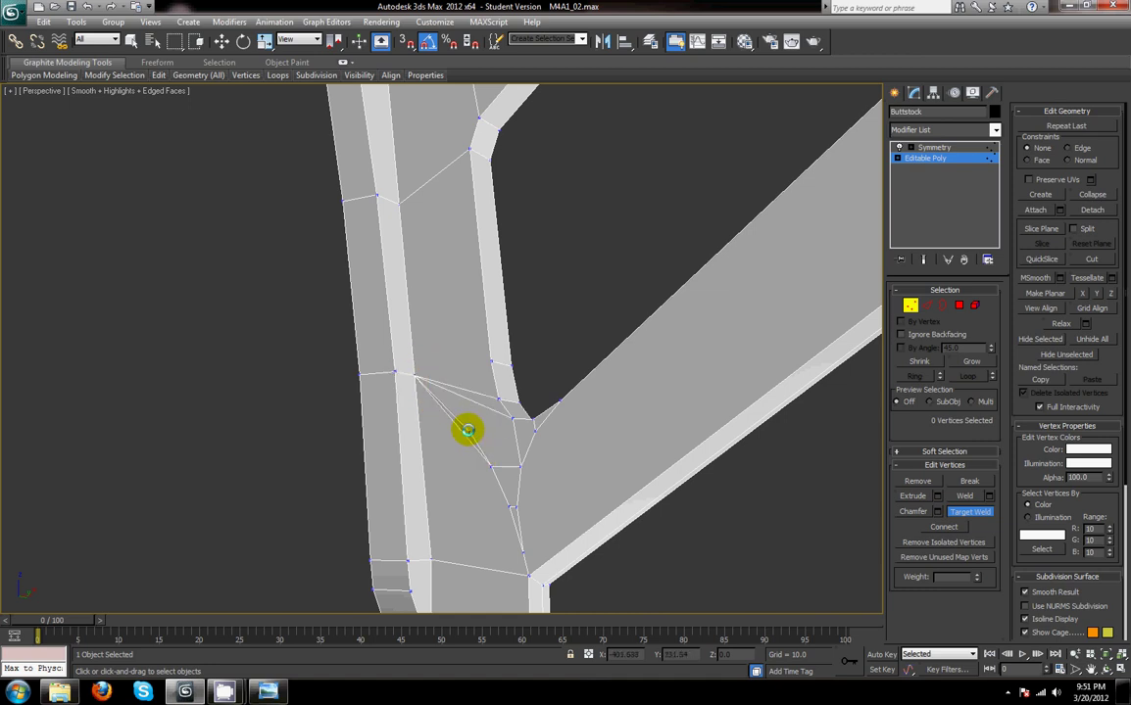
{"action": "left_click_drag", "start_coordinate": [468, 432], "coordinate": [487, 462]}
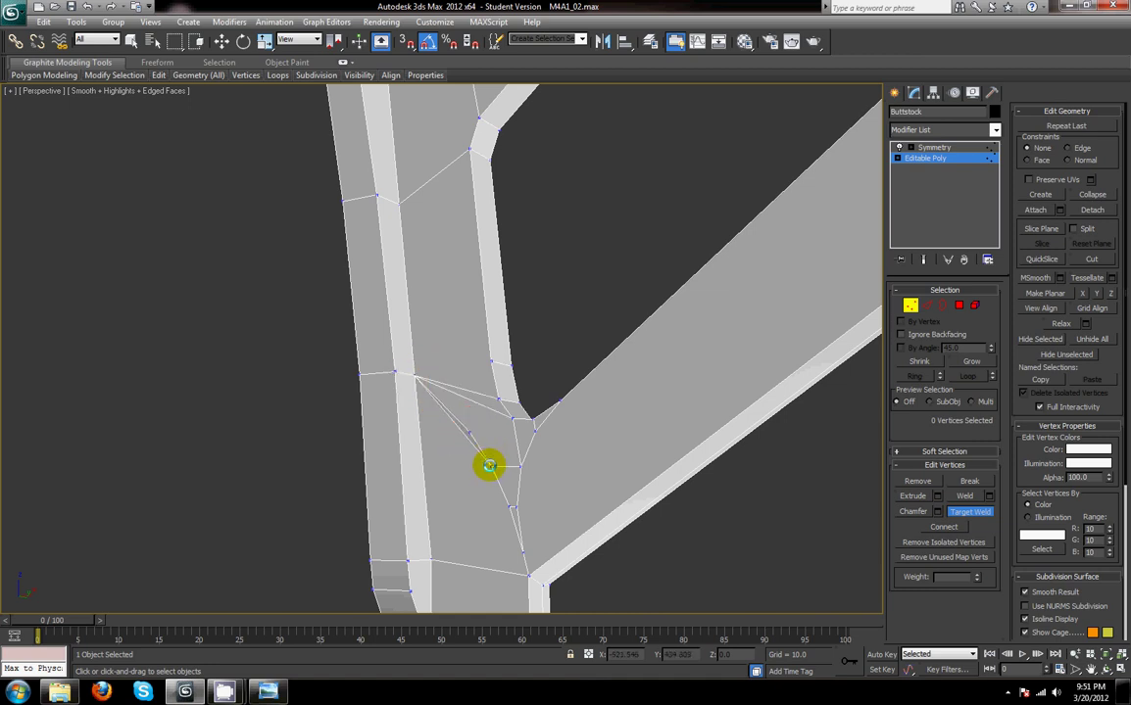
{"action": "mouse_move", "coordinate": [513, 418]}
{"action": "left_mouse_down"}
{"action": "mouse_move", "coordinate": [518, 463]}
{"action": "mouse_move", "coordinate": [531, 430]}
{"action": "left_mouse_up"}
{"action": "left_click", "coordinate": [529, 420]}
{"action": "left_click", "coordinate": [518, 454]}
{"action": "left_click", "coordinate": [513, 421]}
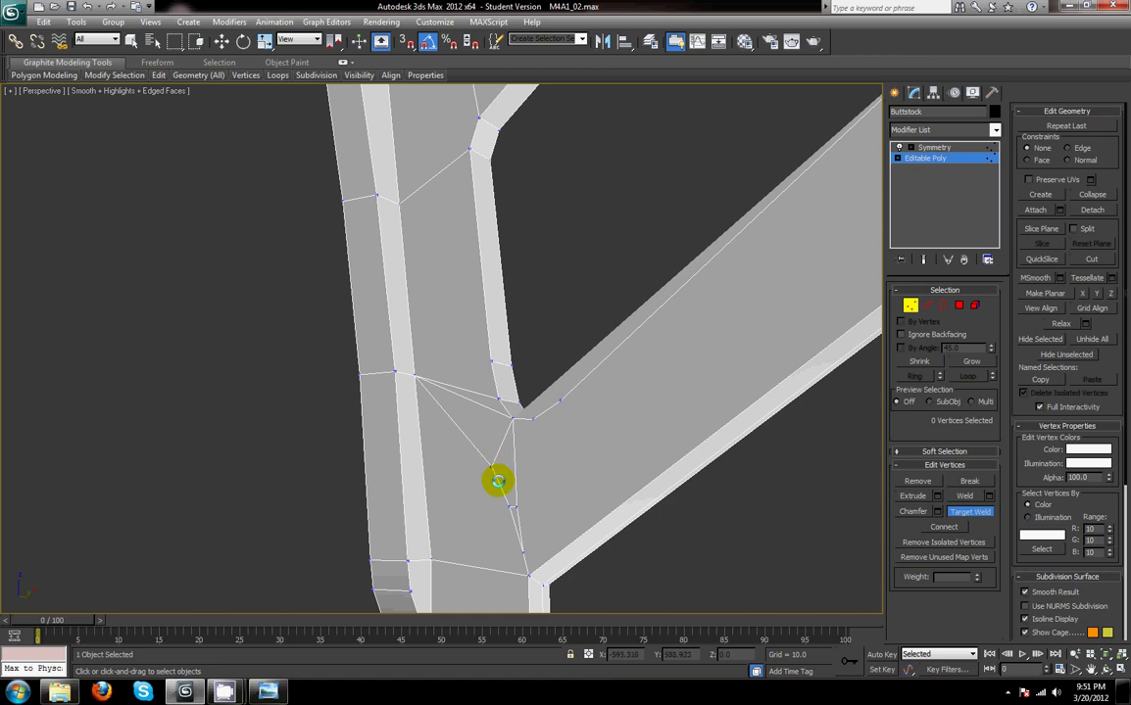
- Target-weld the stray vertices below the opening's bottom corner down to the inner corner vertex where the diagonal strut meets the foot
{"action": "left_click", "coordinate": [512, 510]}
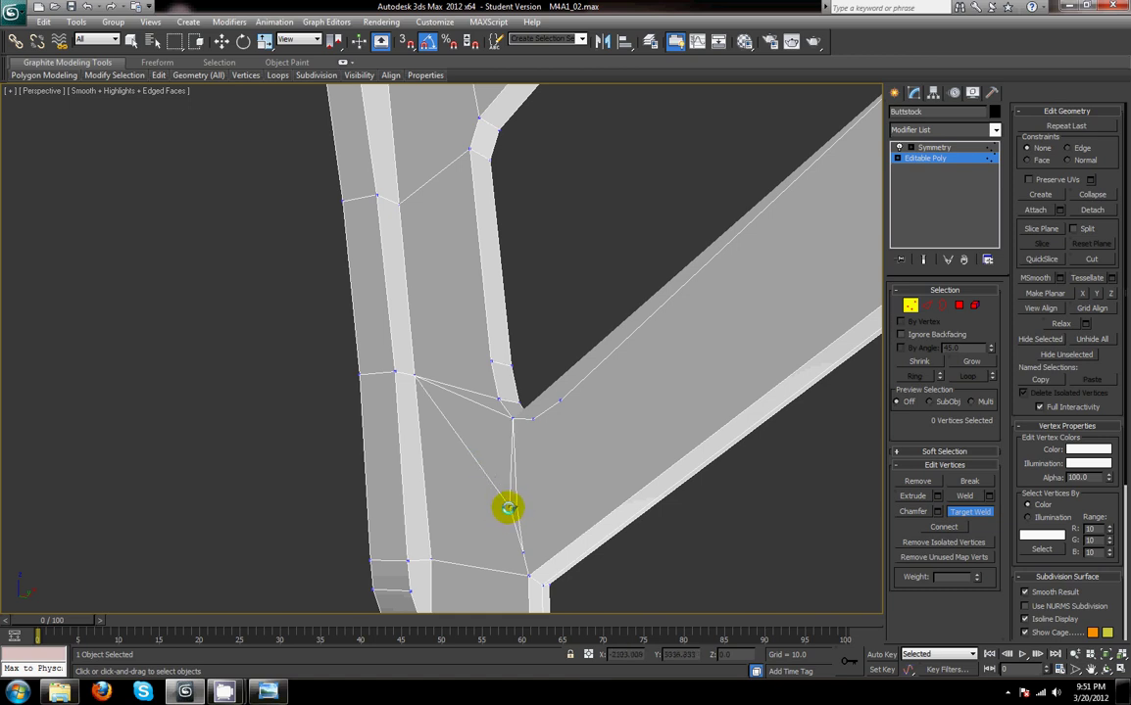
{"action": "left_click", "coordinate": [517, 509]}
{"action": "left_click", "coordinate": [522, 552]}
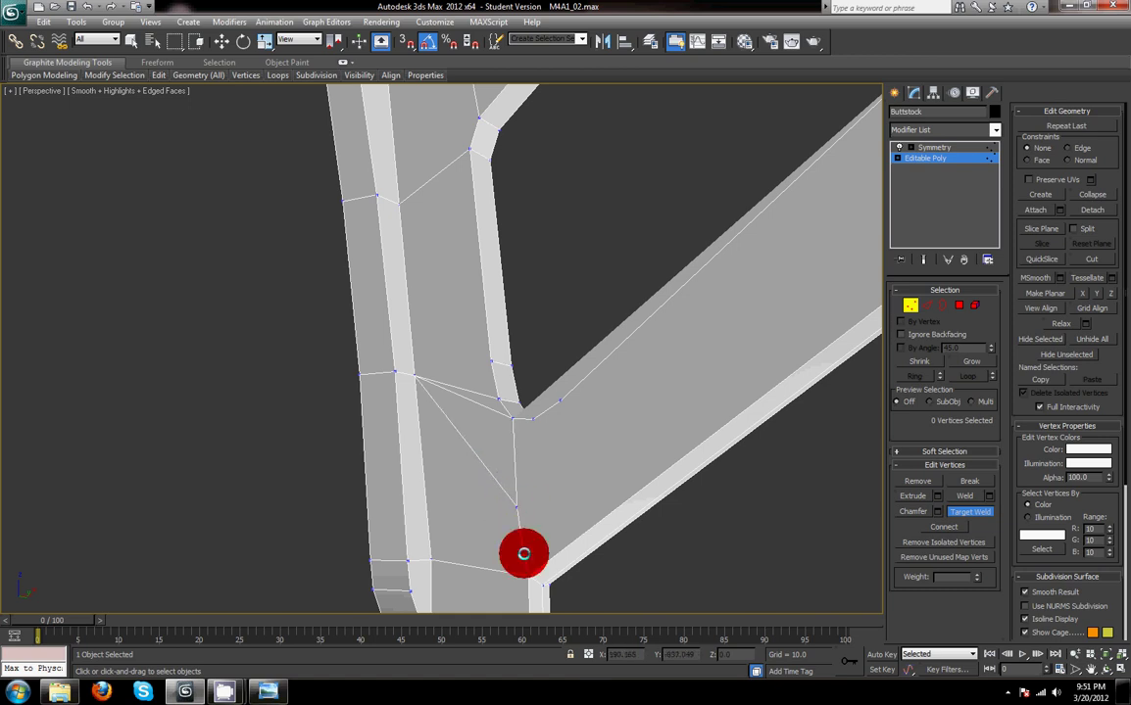
{"action": "left_click", "coordinate": [521, 552]}
{"action": "left_click", "coordinate": [529, 575]}
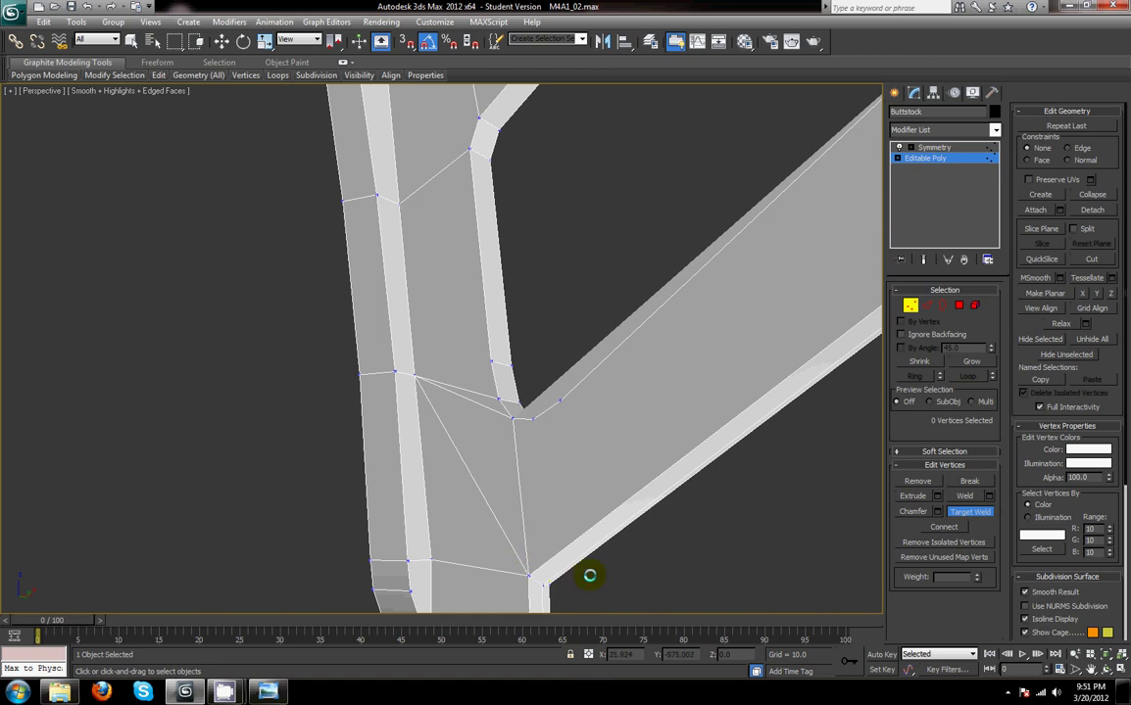
- Remove the two surplus diagonal edges fanning out from the rear strip below the opening's bottom corner
{"action": "left_click", "coordinate": [925, 305]}
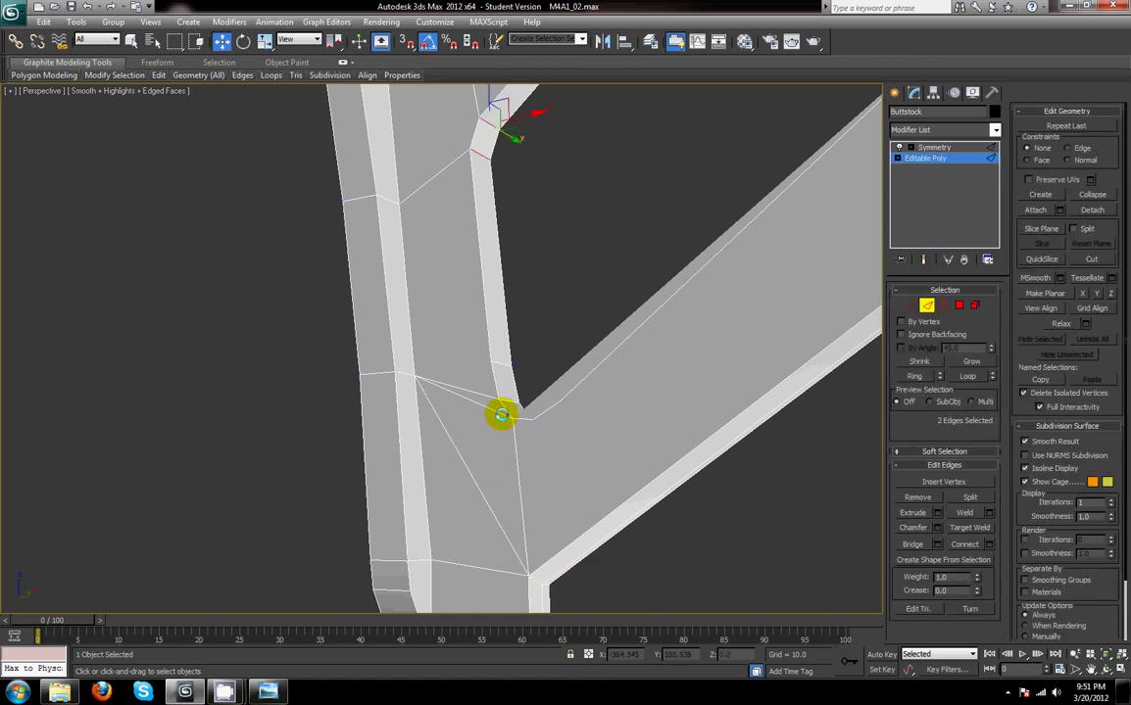
{"action": "left_click", "coordinate": [500, 413]}
{"action": "key", "text": "BackSpace"}
{"action": "left_click", "coordinate": [483, 504]}
{"action": "key", "text": "BackSpace"}
{"action": "scroll", "coordinate": [540, 500], "scroll_direction": "down", "scroll_amount": 2}
{"action": "middle_click_drag", "start_coordinate": [540, 500], "coordinate": [562, 439]}
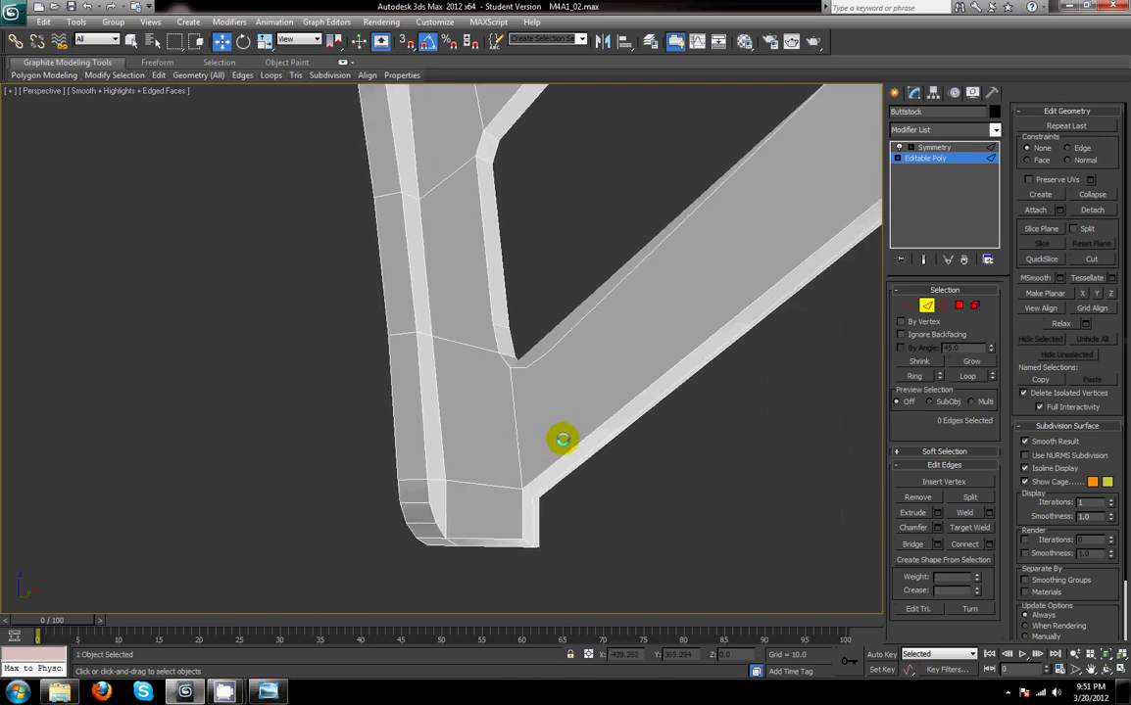
- Connect the second rim vertex at the opening's bottom corner to the vertex where the diagonal strut meets the foot
{"action": "left_click", "coordinate": [610, 438]}
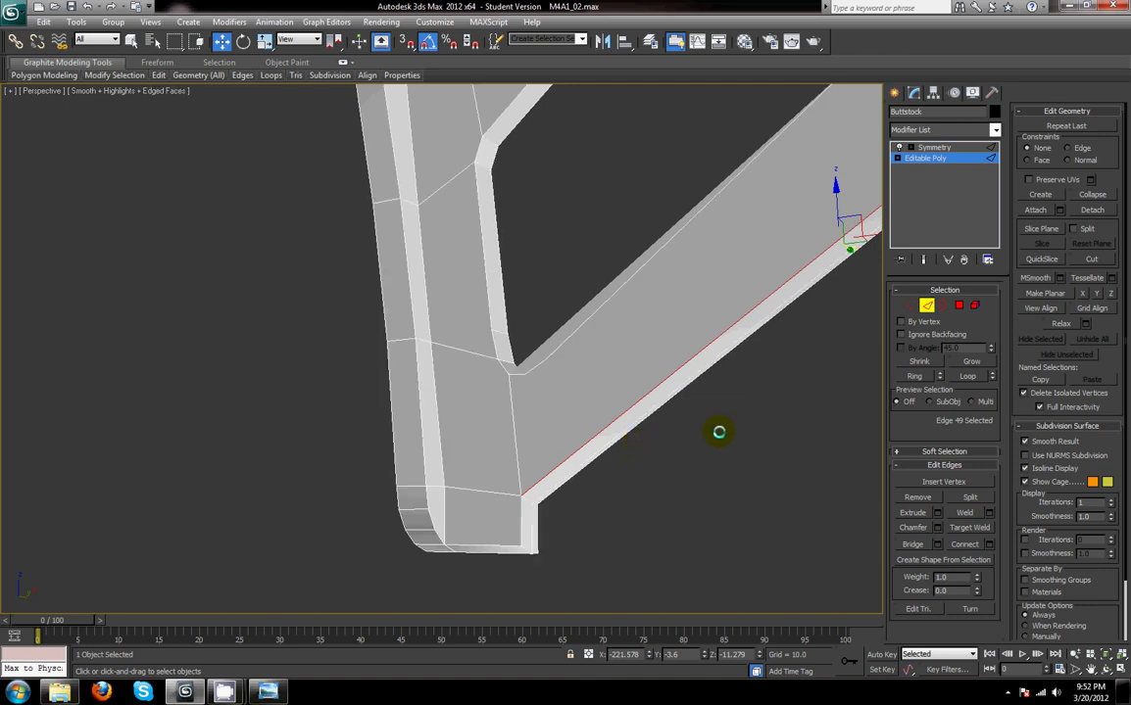
{"action": "left_click", "coordinate": [914, 305]}
{"action": "left_click_drag", "start_coordinate": [647, 421], "coordinate": [554, 225]}
{"action": "left_click", "coordinate": [936, 306]}
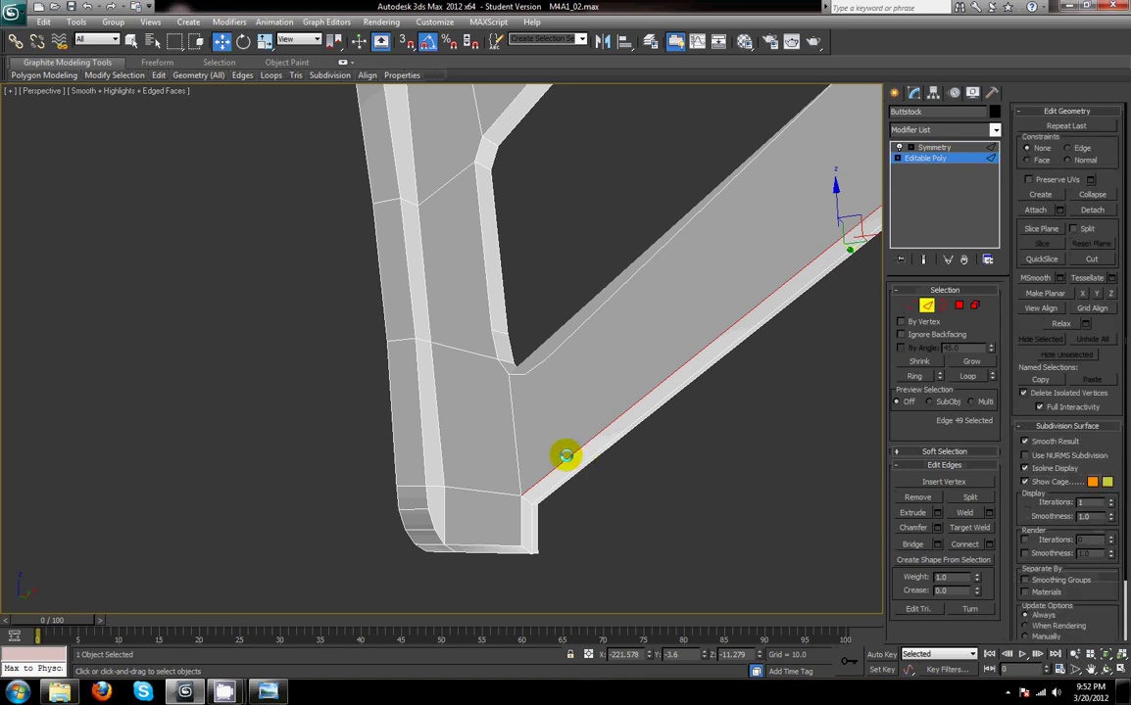
{"action": "middle_click_drag", "start_coordinate": [568, 467], "coordinate": [519, 481], "text": "alt"}
{"action": "left_click", "coordinate": [902, 306]}
{"action": "left_click", "coordinate": [430, 349]}
{"action": "left_click", "coordinate": [438, 487], "text": "ctrl"}
{"action": "left_click", "coordinate": [939, 525]}
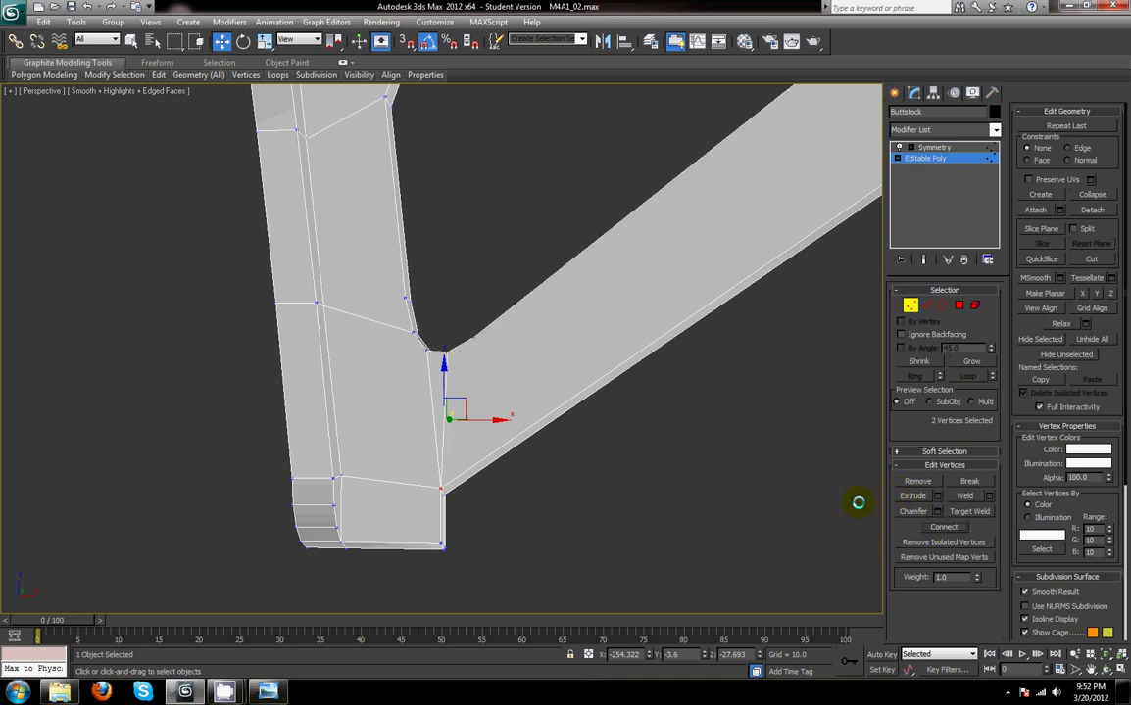
- Connect the diagonal strut's lower edges with a new cross segment and slide it along them to the foot, using the Edge constraint
{"action": "left_click", "coordinate": [926, 308]}
{"action": "left_click_drag", "start_coordinate": [502, 257], "coordinate": [587, 460]}
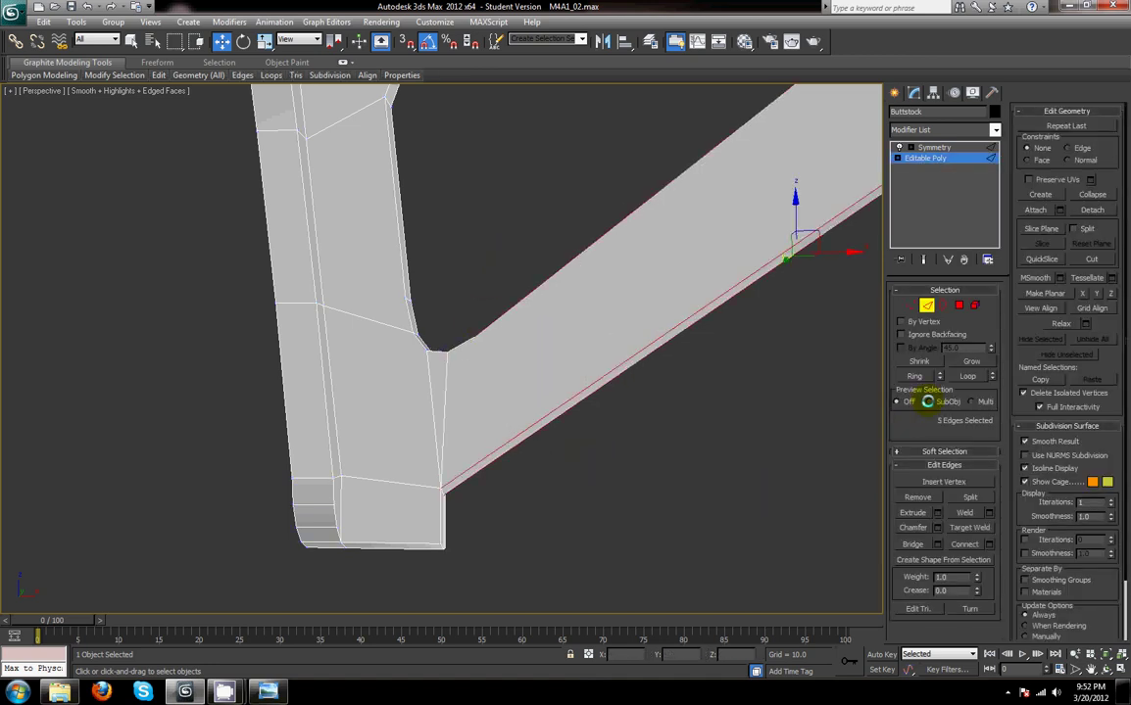
{"action": "left_click", "coordinate": [585, 257], "text": "alt"}
{"action": "left_click", "coordinate": [964, 544]}
{"action": "middle_click_drag", "start_coordinate": [613, 449], "coordinate": [658, 395], "text": "alt"}
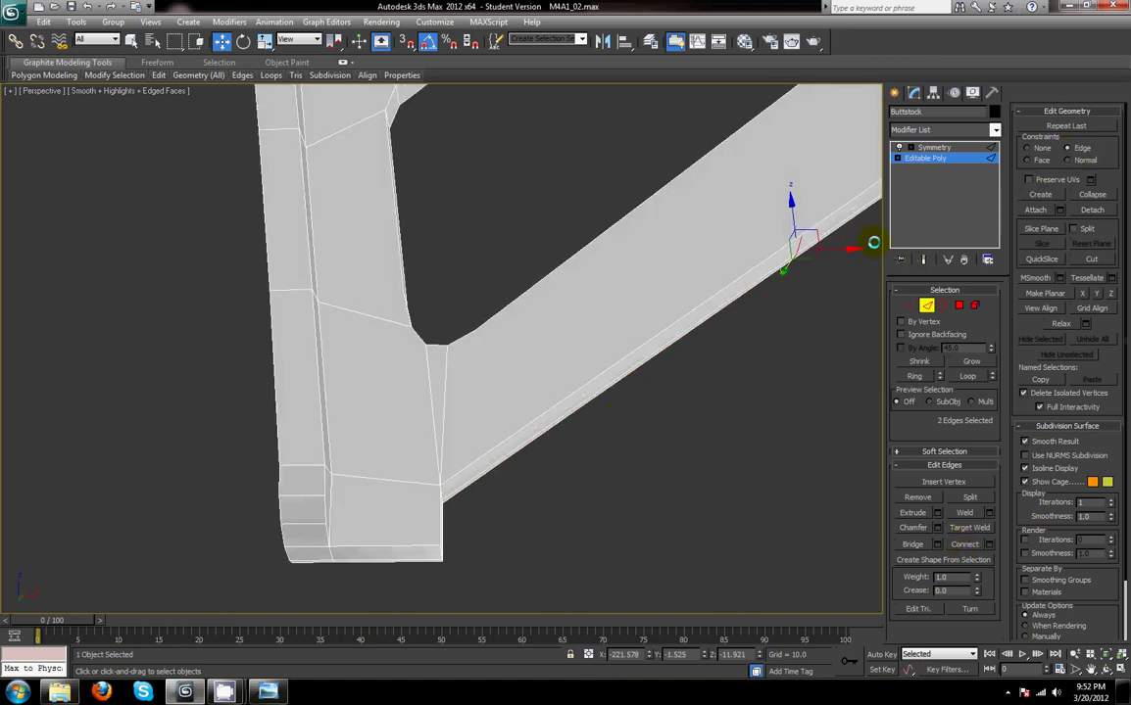
{"action": "left_click", "coordinate": [455, 492]}
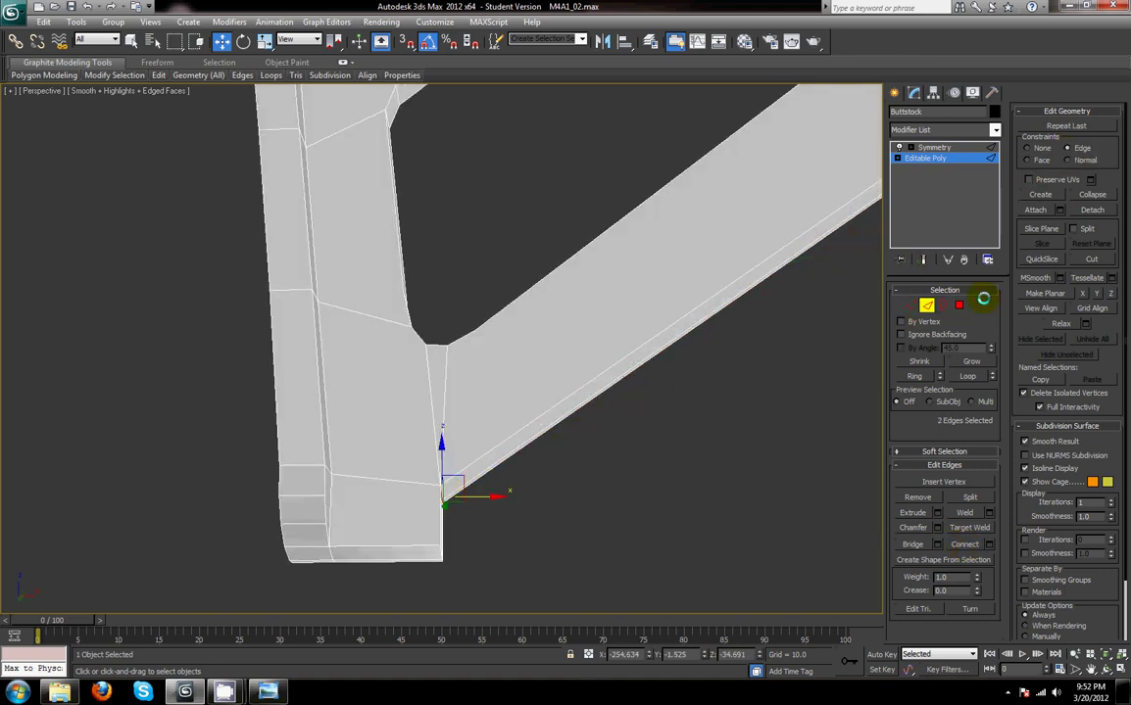
- Align the new cross segment with the rim vertex ending the bottom corner's curve by setting its X position to -251.462
{"action": "left_click", "coordinate": [907, 306]}
{"action": "left_click", "coordinate": [479, 325]}
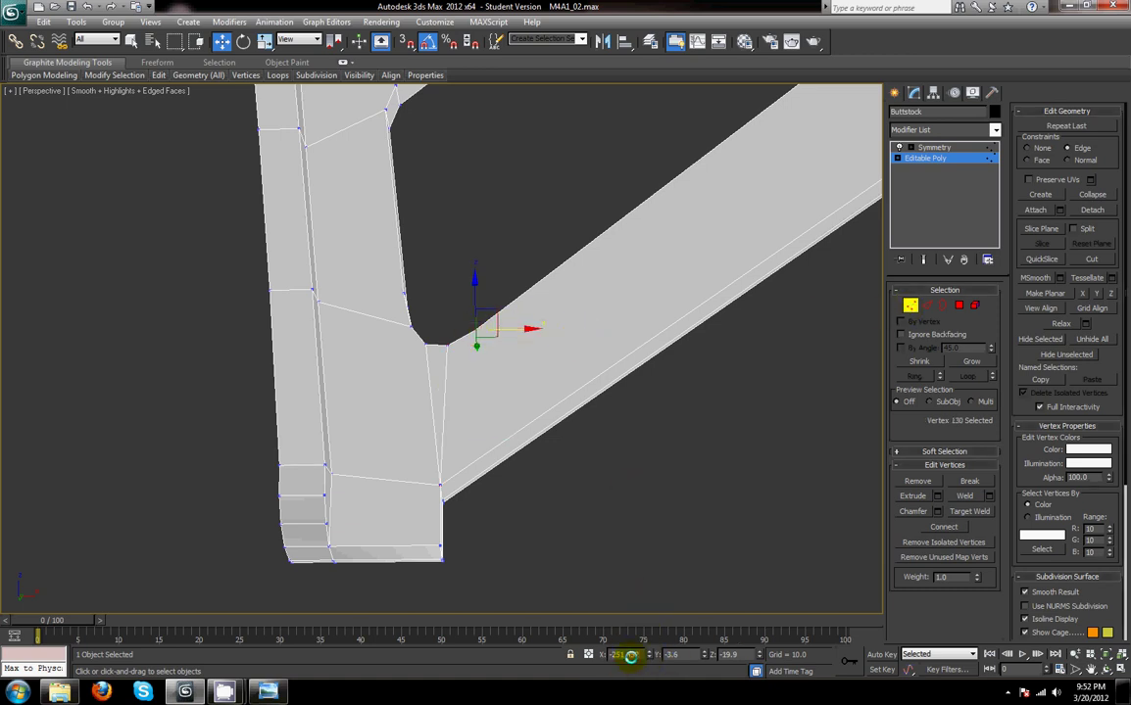
{"action": "left_click", "coordinate": [927, 306]}
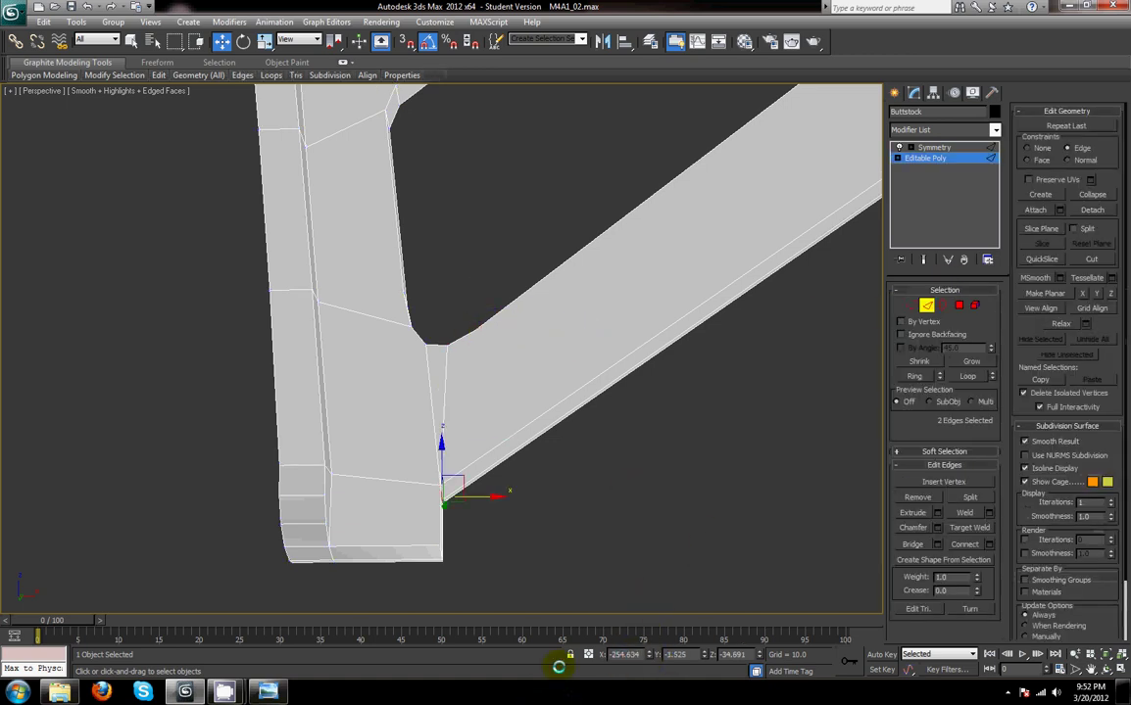
{"action": "double_click", "coordinate": [632, 658]}
{"action": "key", "text": "Return"}
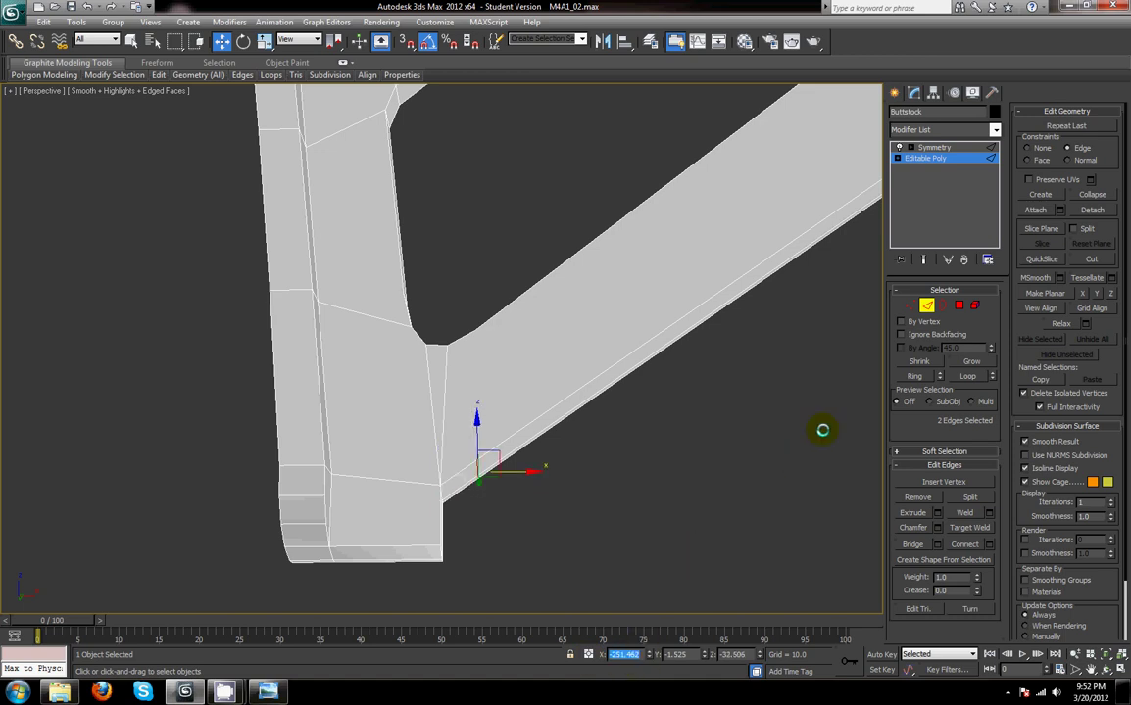
- Connect the rim vertex ending the bottom corner's curve to the new vertex directly below it on the diagonal strut's lower edge
{"action": "left_click", "coordinate": [910, 305]}
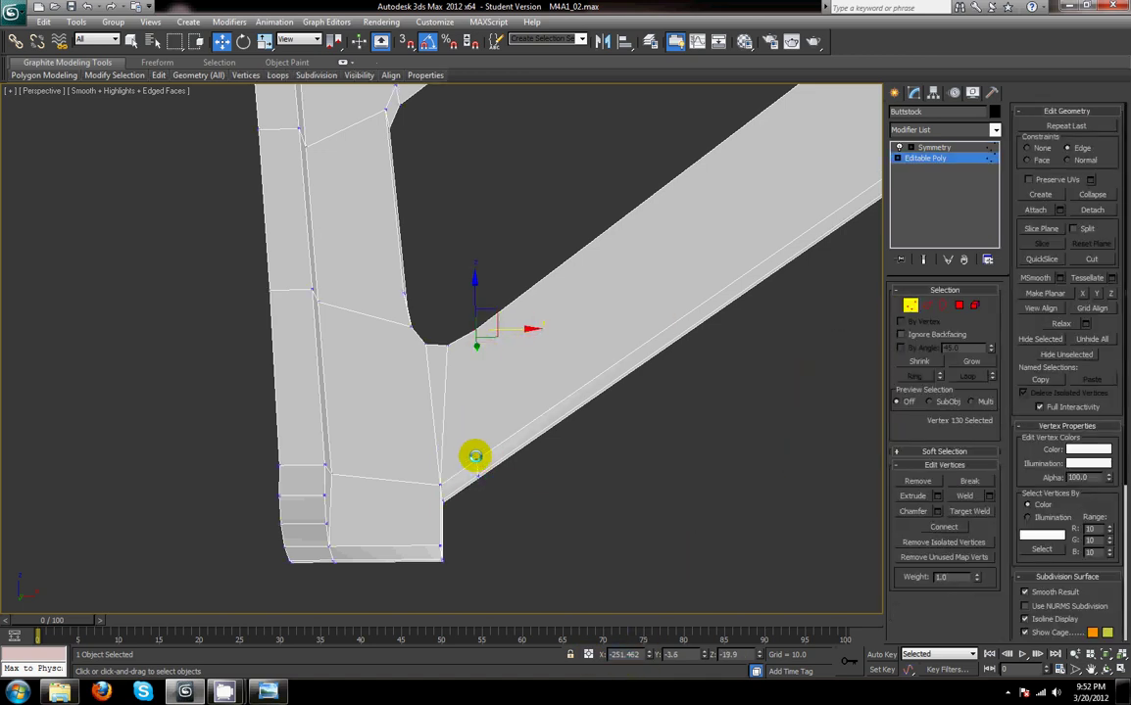
{"action": "middle_click_drag", "start_coordinate": [644, 507], "coordinate": [681, 538]}
{"action": "left_click", "coordinate": [681, 538]}
{"action": "middle_click_drag", "start_coordinate": [527, 475], "coordinate": [547, 498]}
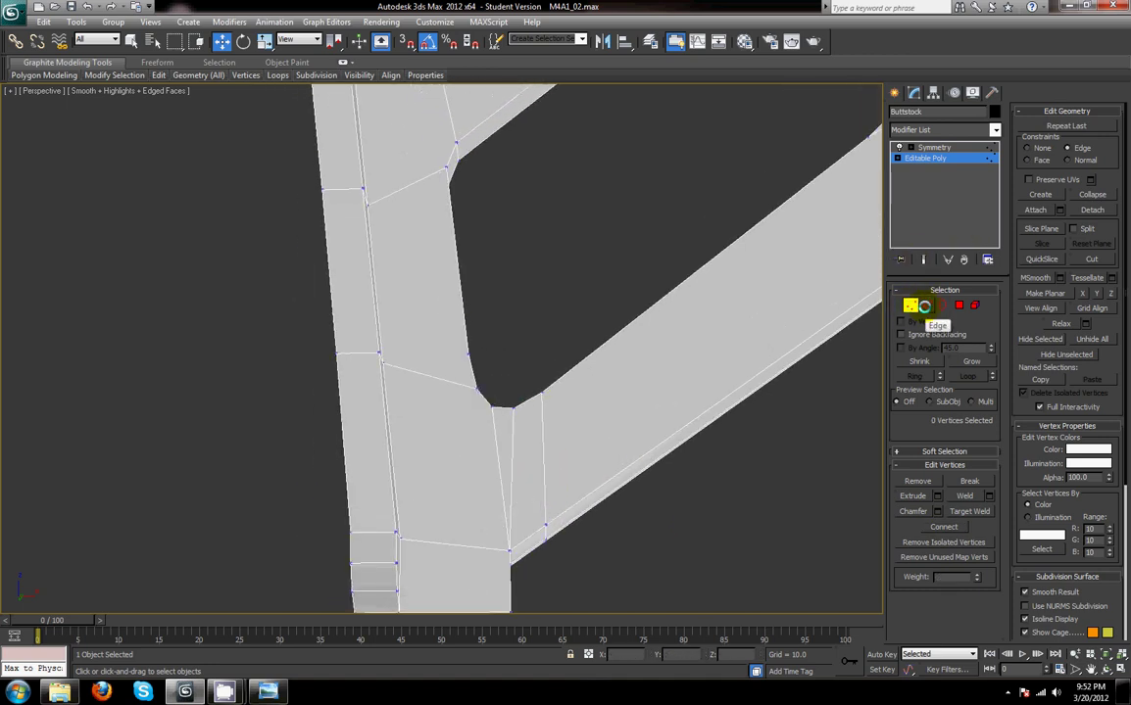
- Connect the bottom corner's lower rim vertex to the rear strip vertex above the foot, and remove its old edge to the foot's inner corner
{"action": "left_click", "coordinate": [486, 408]}
{"action": "middle_click_drag", "start_coordinate": [440, 514], "coordinate": [400, 550], "text": "alt"}
{"action": "left_click", "coordinate": [415, 532], "text": "ctrl"}
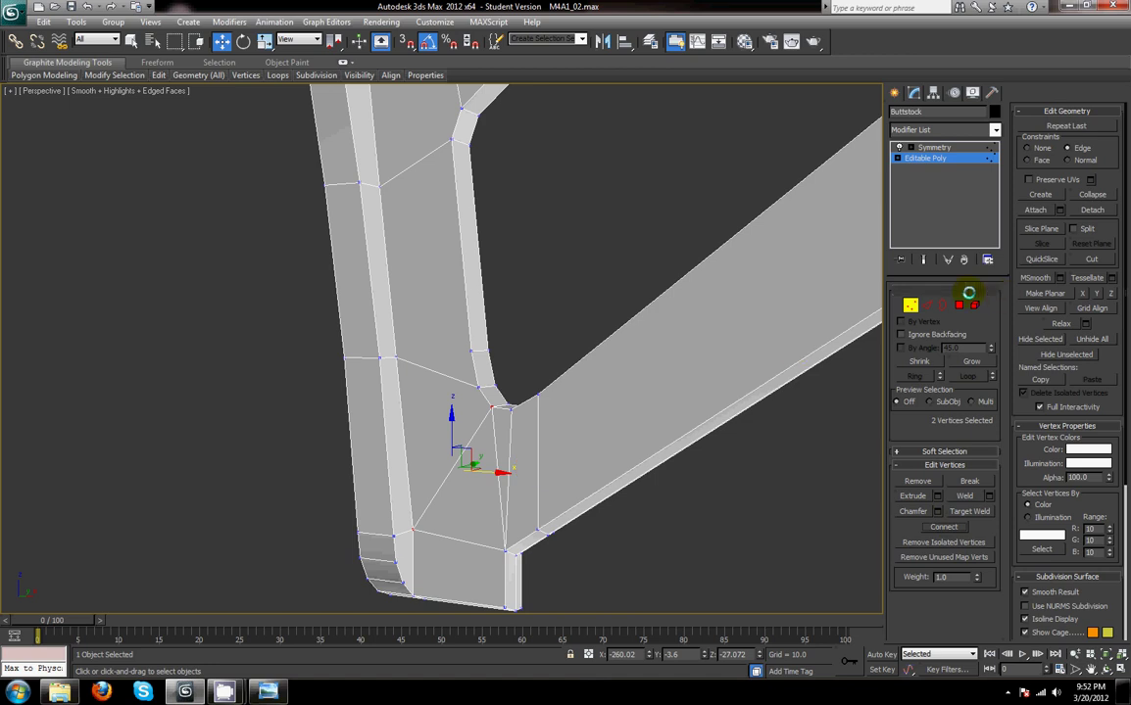
{"action": "left_click", "coordinate": [927, 305]}
{"action": "left_click", "coordinate": [498, 475]}
{"action": "key", "text": "BackSpace"}
{"action": "middle_click_drag", "start_coordinate": [491, 408], "coordinate": [529, 470]}
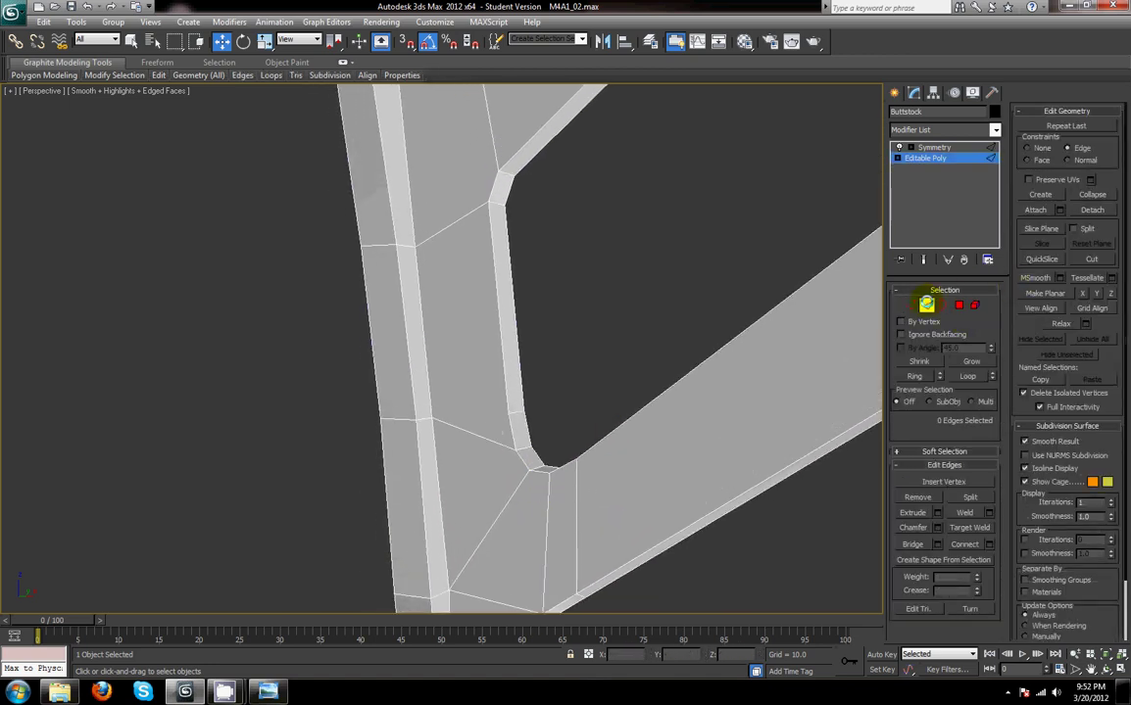
- Connect the rim vertex where the bottom corner's curve begins to the adjacent vertex on the rear strip
{"action": "key", "text": "1"}
{"action": "left_click", "coordinate": [506, 415]}
{"action": "left_click", "coordinate": [431, 418], "text": "ctrl"}
{"action": "scroll", "coordinate": [572, 409], "scroll_direction": "down", "scroll_amount": 2}
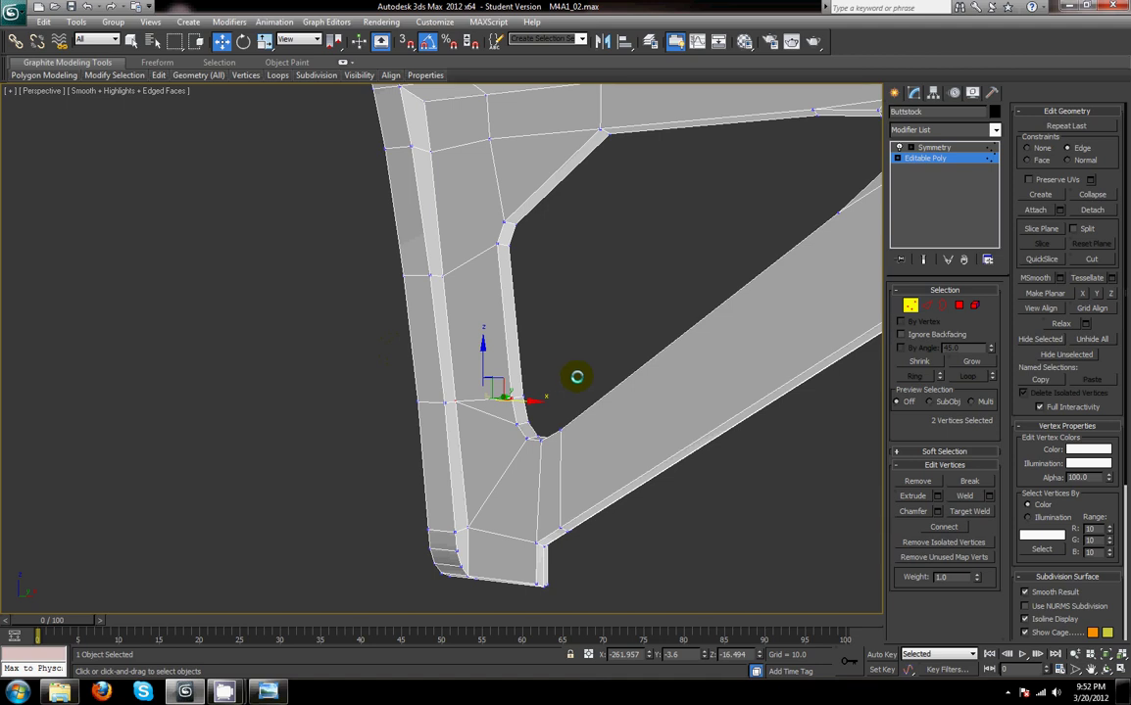
{"action": "scroll", "coordinate": [492, 396], "scroll_direction": "down", "scroll_amount": 3}
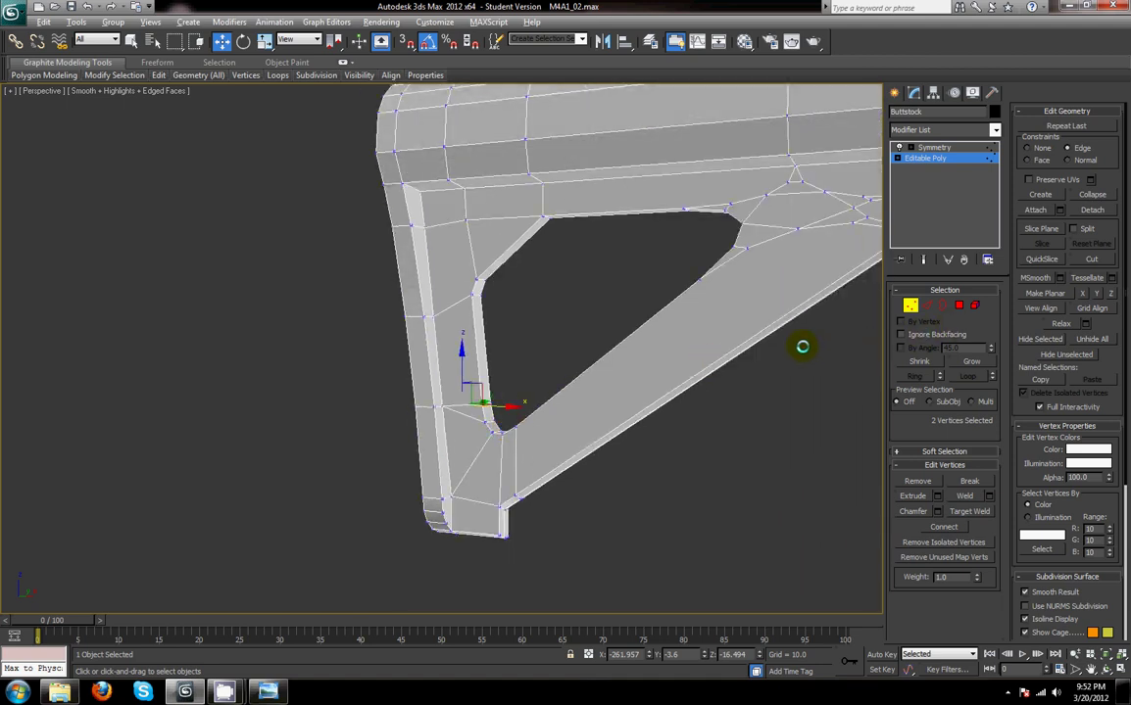
- In the Front view, move the vertices at the start of the bottom corner's curve onto the reference outline with constraints off
{"action": "key", "text": "alt+w"}
{"action": "scroll", "coordinate": [663, 218], "scroll_direction": "up", "scroll_amount": 6}
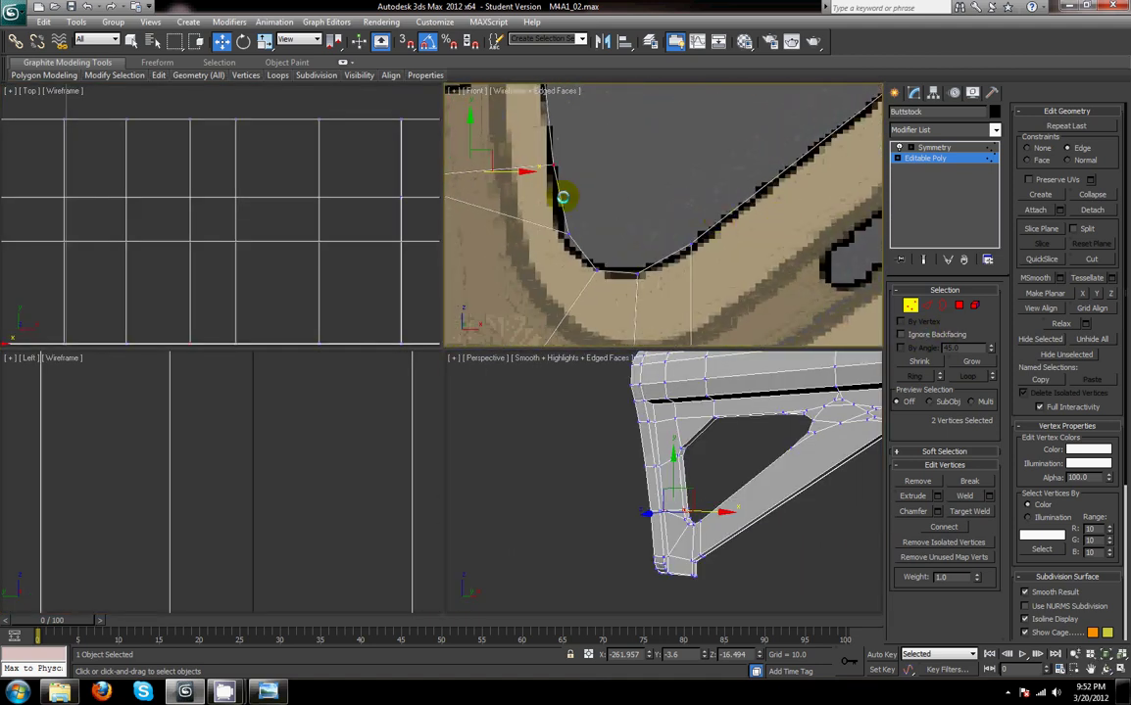
{"action": "scroll", "coordinate": [563, 197], "scroll_direction": "down", "scroll_amount": 2}
{"action": "left_click_drag", "start_coordinate": [549, 180], "coordinate": [621, 205]}
{"action": "key", "text": "ctrl+z"}
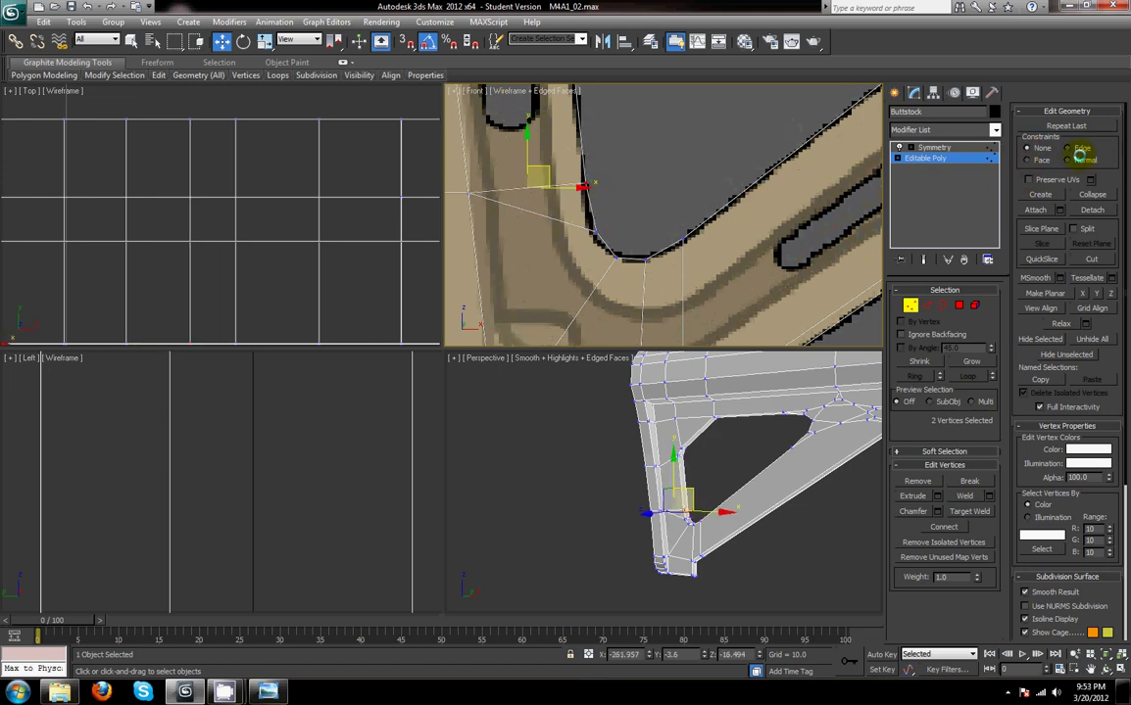
{"action": "middle_click_drag", "start_coordinate": [600, 146], "coordinate": [598, 156]}
{"action": "left_click", "coordinate": [606, 179]}
{"action": "left_click_drag", "start_coordinate": [557, 180], "coordinate": [598, 213]}
- Move the remaining vertices of the opening's bottom corner so the curve follows the reference outline
{"action": "left_click_drag", "start_coordinate": [584, 158], "coordinate": [623, 244]}
{"action": "left_click", "coordinate": [609, 222]}
{"action": "mouse_move", "coordinate": [614, 226]}
{"action": "left_mouse_down"}
{"action": "mouse_move", "coordinate": [576, 258]}
{"action": "mouse_move", "coordinate": [610, 225]}
{"action": "mouse_move", "coordinate": [634, 285]}
{"action": "mouse_move", "coordinate": [628, 248]}
{"action": "mouse_move", "coordinate": [660, 288]}
{"action": "left_mouse_up"}
{"action": "left_click", "coordinate": [648, 278]}
{"action": "left_click_drag", "start_coordinate": [642, 232], "coordinate": [699, 266]}
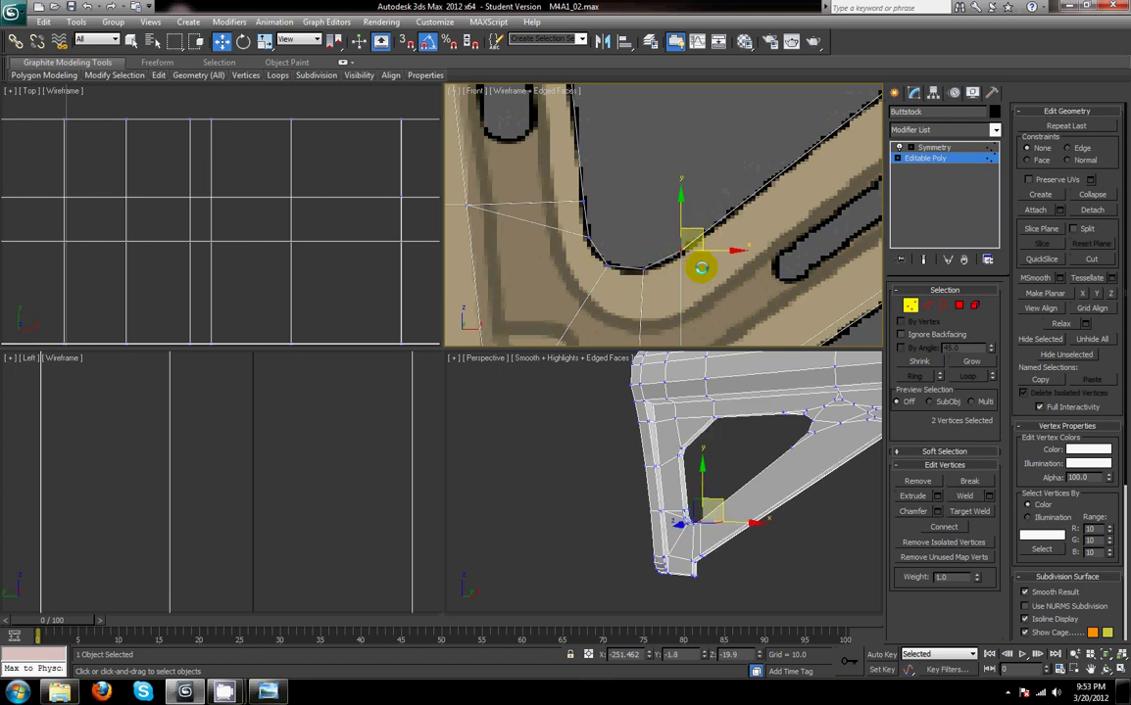
- Slide the cross-segment vertices on the diagonal strut's lower edge slightly toward the foot, using the Edge constraint
{"action": "scroll", "coordinate": [694, 266], "scroll_direction": "down", "scroll_amount": 5}
{"action": "left_click_drag", "start_coordinate": [657, 205], "coordinate": [702, 315]}
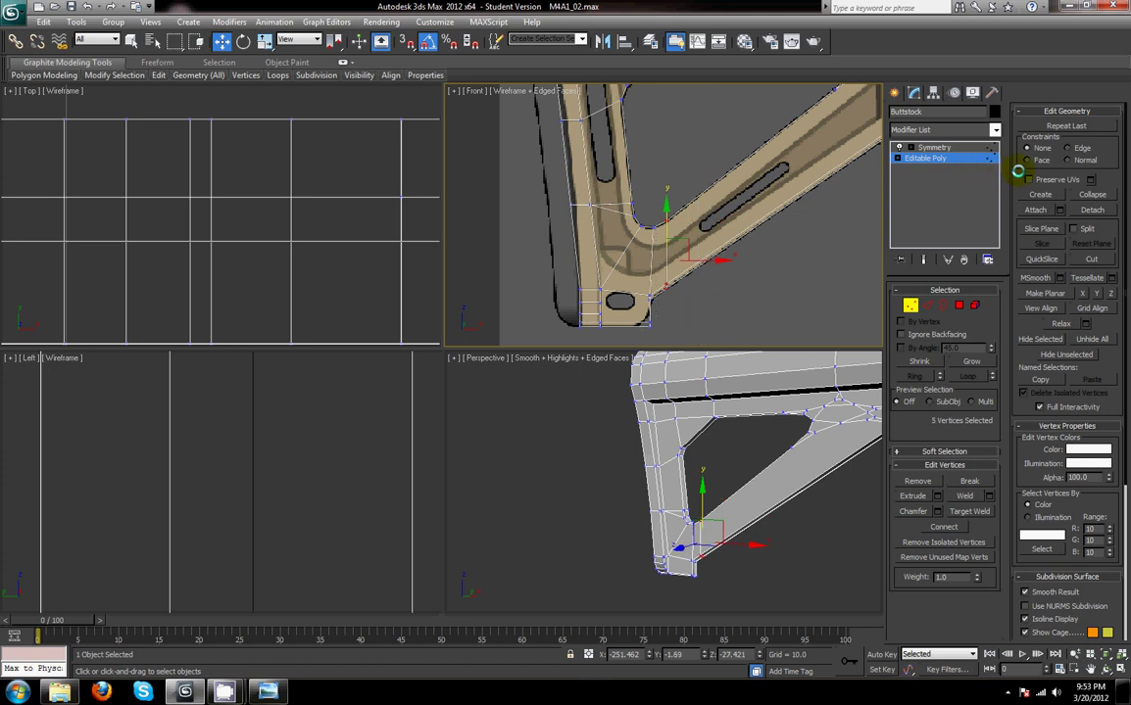
{"action": "left_click", "coordinate": [1067, 149]}
{"action": "left_click_drag", "start_coordinate": [708, 259], "coordinate": [704, 257]}
{"action": "left_click", "coordinate": [910, 305]}
- Reposition the vertices of the opening's chamfered rear corner to match the reference outline in the Front view
{"action": "middle_click_drag", "start_coordinate": [854, 396], "coordinate": [704, 506], "text": "alt"}
{"action": "scroll", "coordinate": [733, 513], "scroll_direction": "up", "scroll_amount": 3}
{"action": "middle_click_drag", "start_coordinate": [667, 96], "coordinate": [729, 203]}
{"action": "scroll", "coordinate": [674, 235], "scroll_direction": "up", "scroll_amount": 4}
{"action": "left_click", "coordinate": [912, 305]}
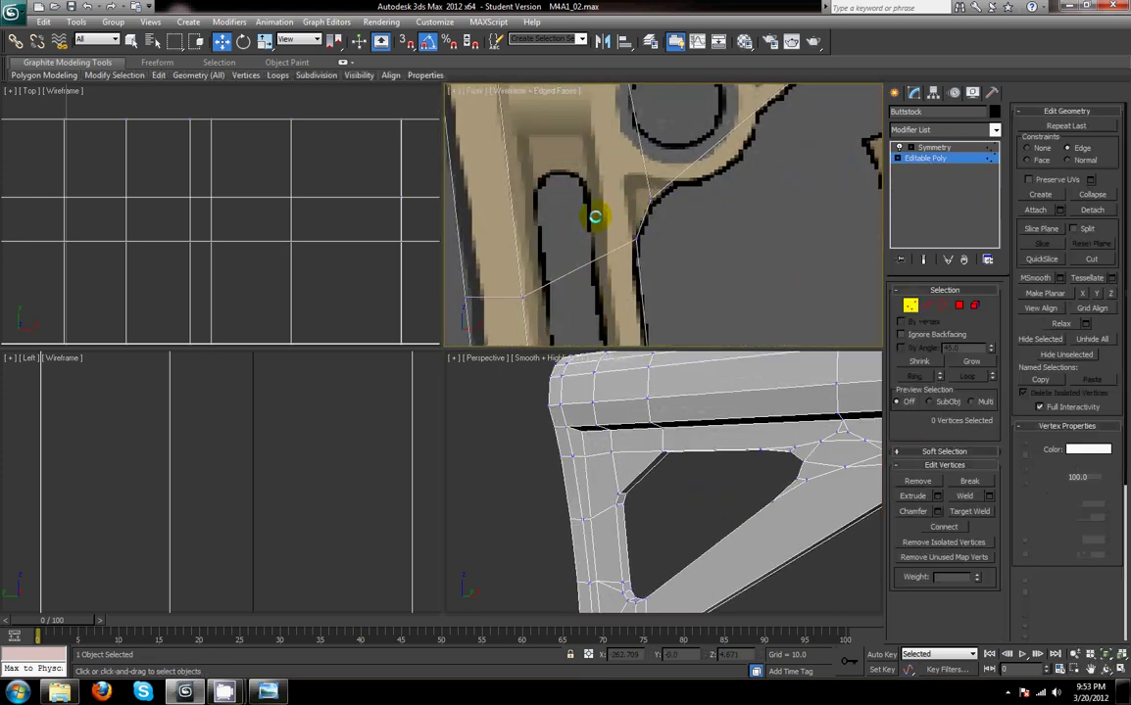
{"action": "left_click_drag", "start_coordinate": [600, 217], "coordinate": [683, 278]}
{"action": "left_click_drag", "start_coordinate": [635, 202], "coordinate": [683, 193]}
{"action": "left_click_drag", "start_coordinate": [672, 182], "coordinate": [678, 185]}
- Adjust the vertices on the vertical and lower side of the opening's upper front corner to follow the reference outline
{"action": "scroll", "coordinate": [766, 195], "scroll_direction": "down", "scroll_amount": 3}
{"action": "middle_click_drag", "start_coordinate": [823, 192], "coordinate": [694, 161]}
{"action": "scroll", "coordinate": [710, 215], "scroll_direction": "up", "scroll_amount": 3}
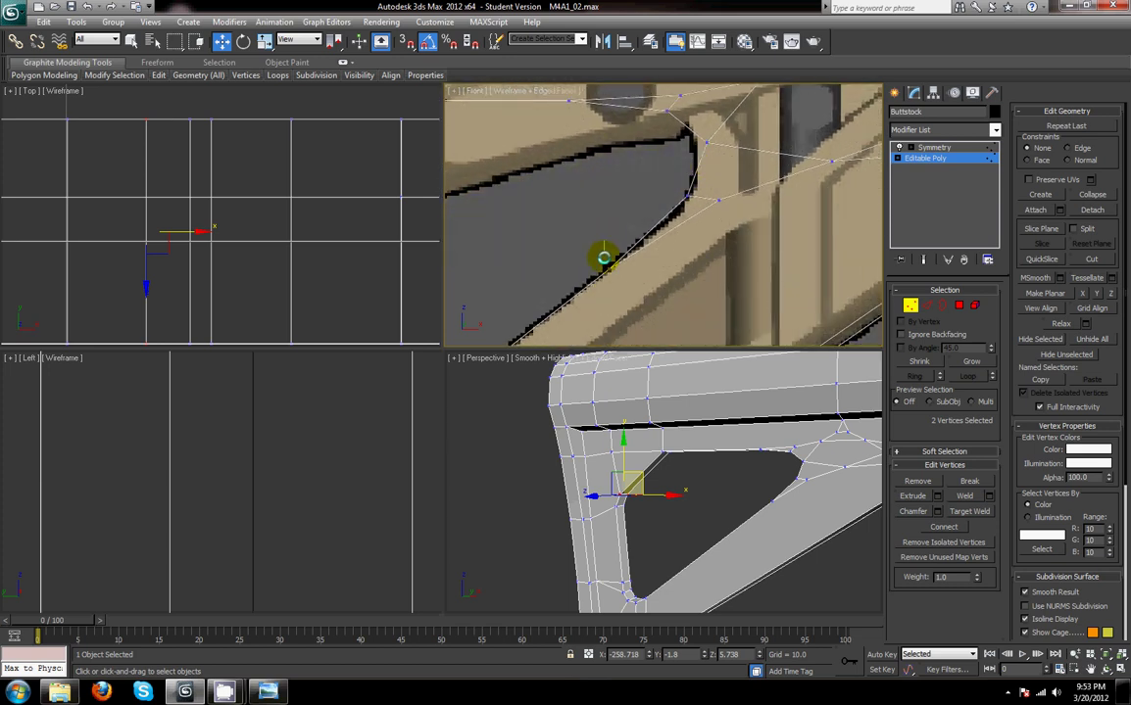
{"action": "left_click_drag", "start_coordinate": [603, 255], "coordinate": [623, 282]}
{"action": "middle_click_drag", "start_coordinate": [653, 271], "coordinate": [647, 303]}
{"action": "left_click", "coordinate": [704, 181]}
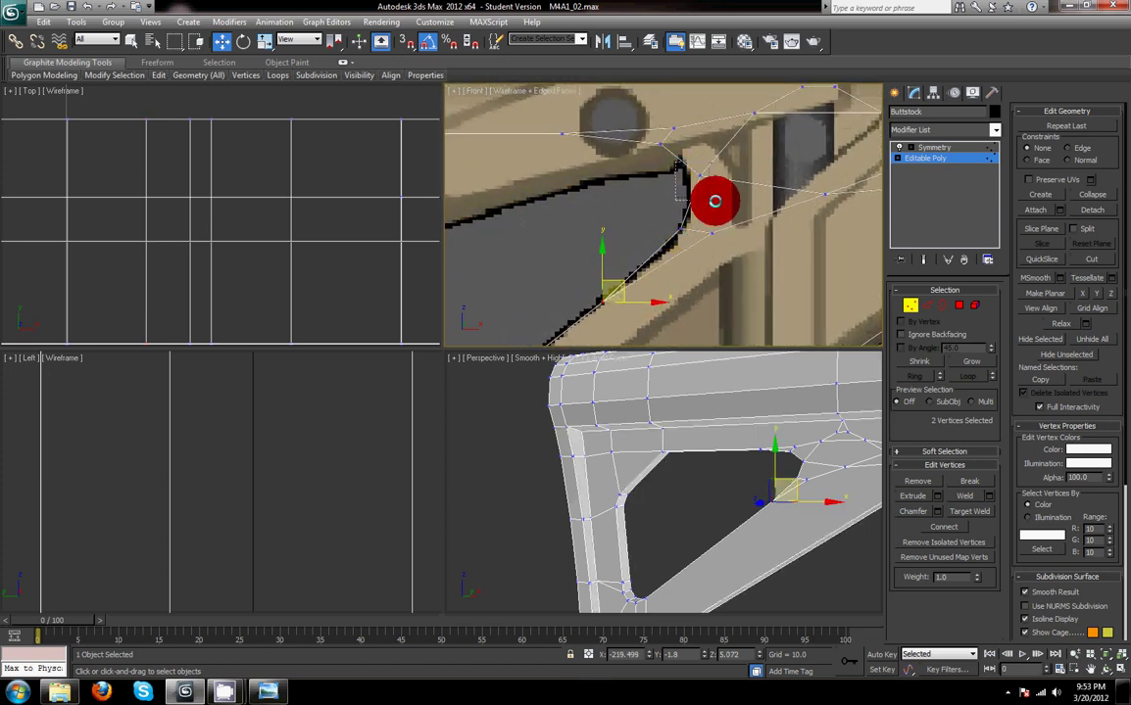
{"action": "left_click_drag", "start_coordinate": [720, 160], "coordinate": [712, 165]}
{"action": "left_click", "coordinate": [681, 233]}
{"action": "left_click_drag", "start_coordinate": [726, 231], "coordinate": [636, 299]}
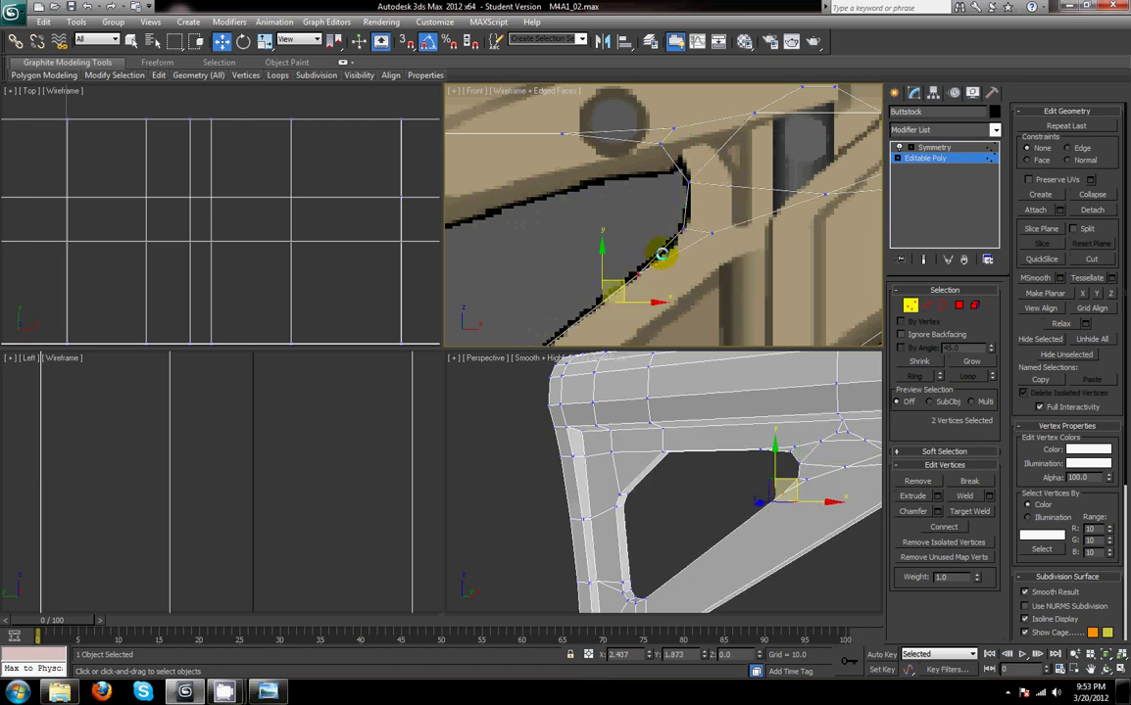
- Move the upper vertices of the opening's upper front corner to follow the reference outline in the Front view
{"action": "mouse_move", "coordinate": [593, 153]}
{"action": "left_mouse_down"}
{"action": "mouse_move", "coordinate": [602, 138]}
{"action": "mouse_move", "coordinate": [690, 169]}
{"action": "mouse_move", "coordinate": [688, 134]}
{"action": "mouse_move", "coordinate": [676, 184]}
{"action": "mouse_move", "coordinate": [715, 199]}
{"action": "mouse_move", "coordinate": [718, 238]}
{"action": "left_mouse_up"}
{"action": "left_click", "coordinate": [675, 132]}
{"action": "left_click_drag", "start_coordinate": [653, 215], "coordinate": [681, 154]}
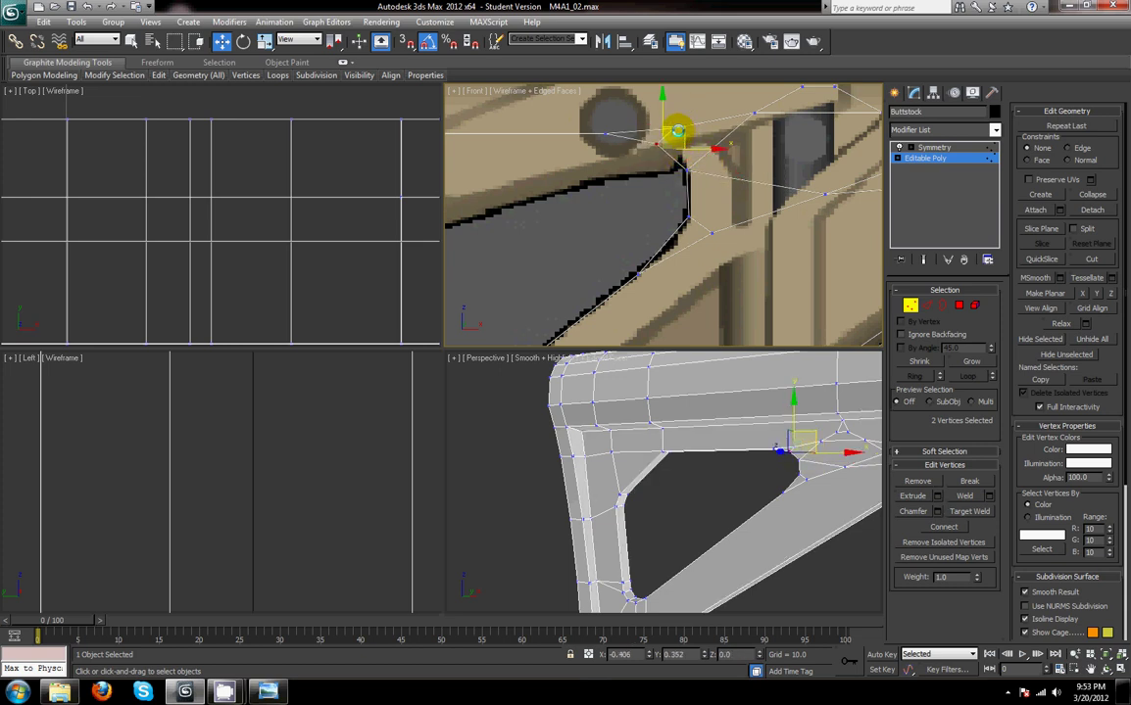
{"action": "left_click", "coordinate": [638, 202]}
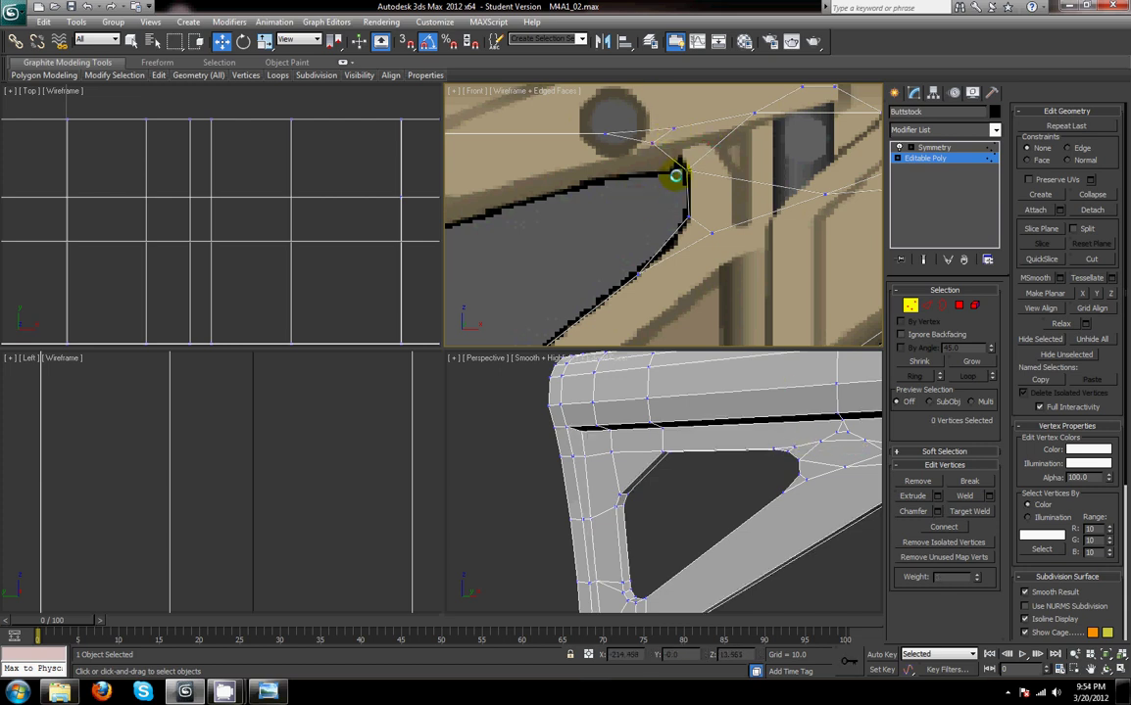
- Target-weld the small triangle's two lower vertices into its apex vertex on the tube's lower edge
{"action": "middle_click_drag", "start_coordinate": [676, 174], "coordinate": [625, 213]}
{"action": "middle_click_drag", "start_coordinate": [551, 129], "coordinate": [555, 194]}
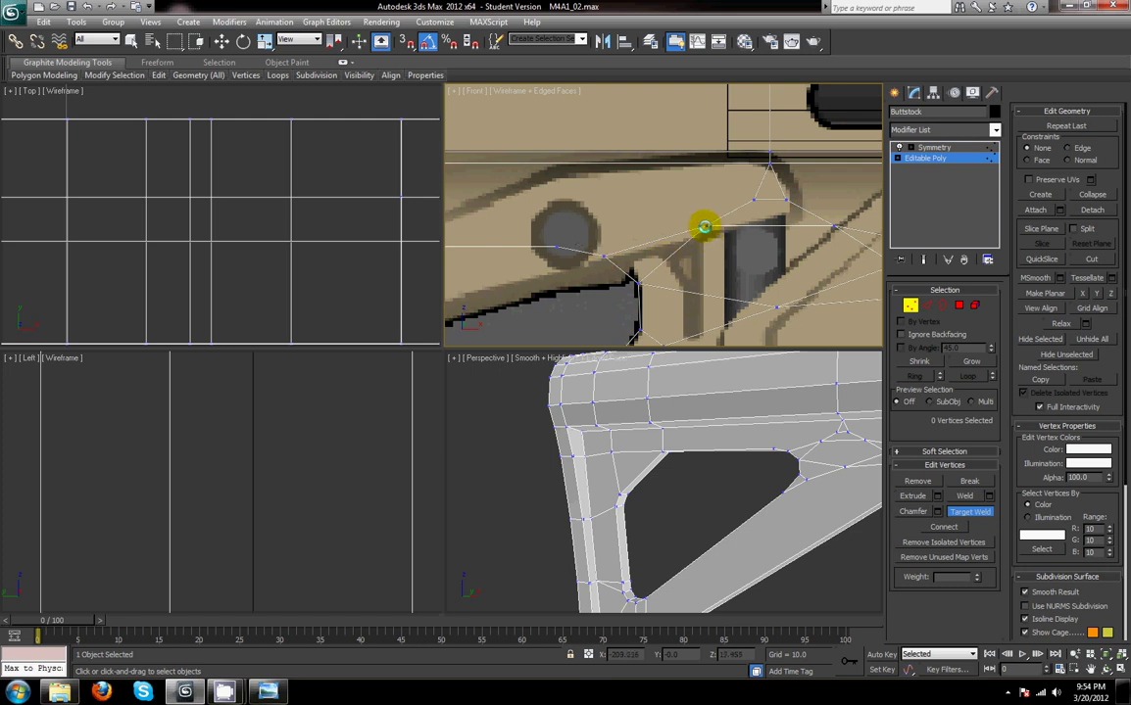
{"action": "left_click", "coordinate": [754, 200]}
{"action": "left_click", "coordinate": [768, 168]}
{"action": "middle_click_drag", "start_coordinate": [777, 206], "coordinate": [716, 173]}
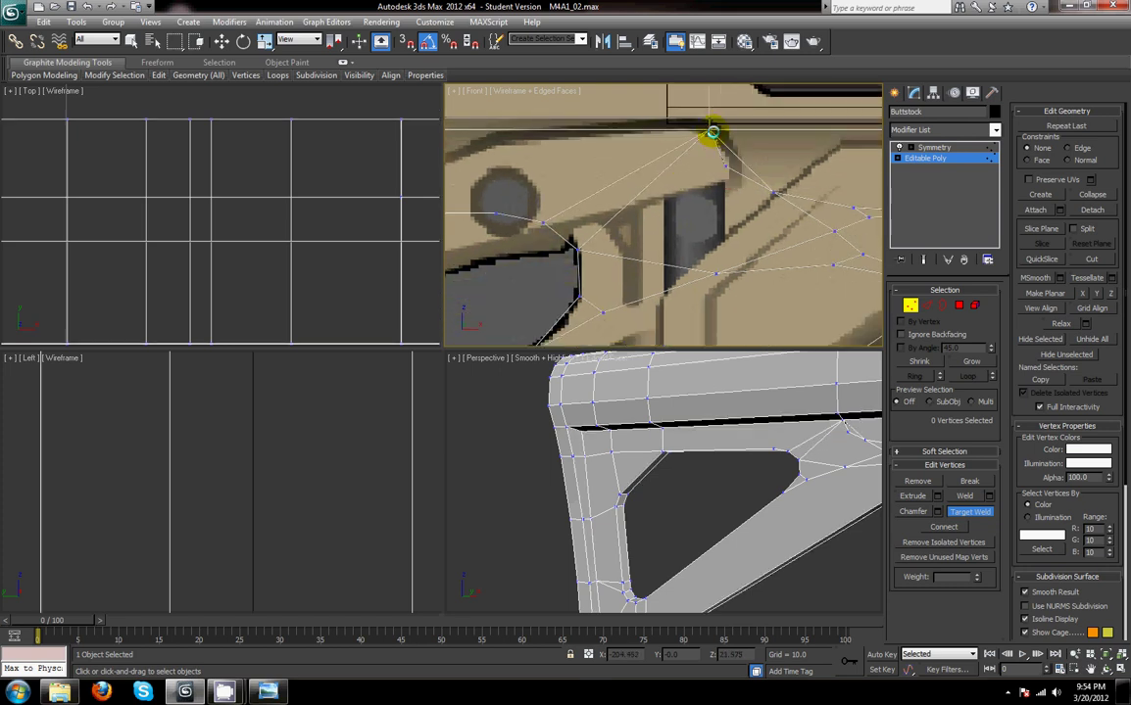
{"action": "left_click", "coordinate": [713, 131]}
{"action": "key", "text": "ctrl+z"}
{"action": "scroll", "coordinate": [769, 213], "scroll_direction": "down", "scroll_amount": 2}
{"action": "middle_click_drag", "start_coordinate": [769, 213], "coordinate": [770, 198]}
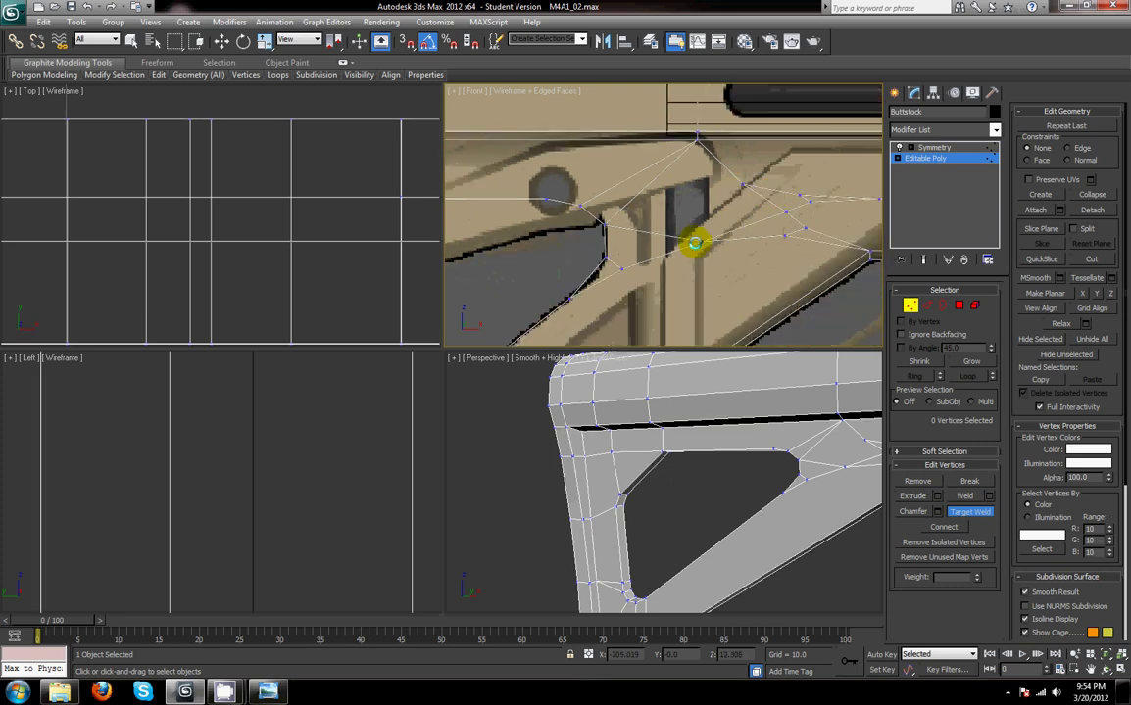
- Target-weld the loose vertices across the strut junction into the opening's front corner and the strut's upper front corner
{"action": "left_click", "coordinate": [781, 233]}
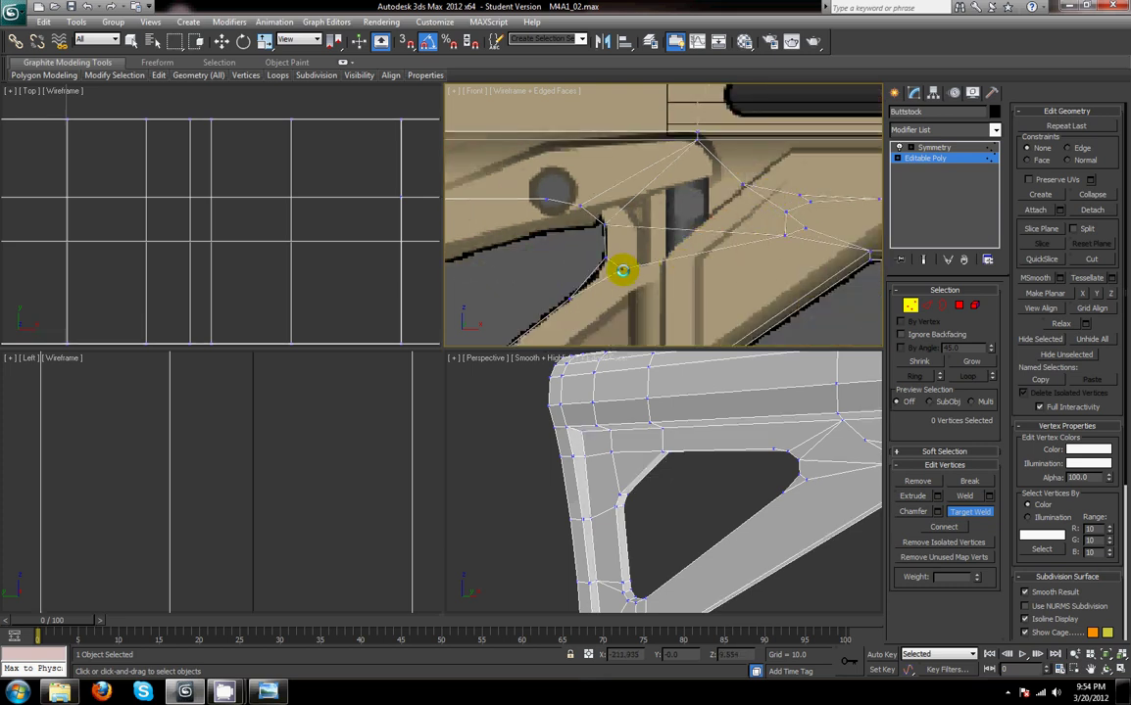
{"action": "middle_click_drag", "start_coordinate": [702, 259], "coordinate": [634, 257]}
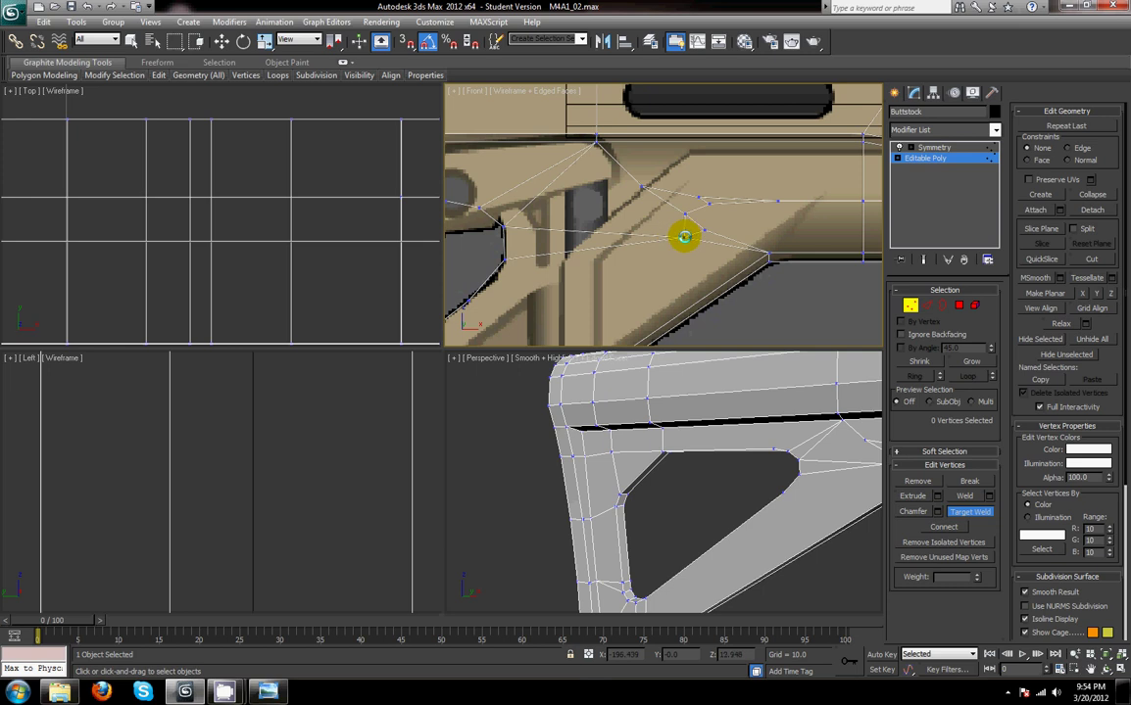
{"action": "left_click", "coordinate": [764, 252]}
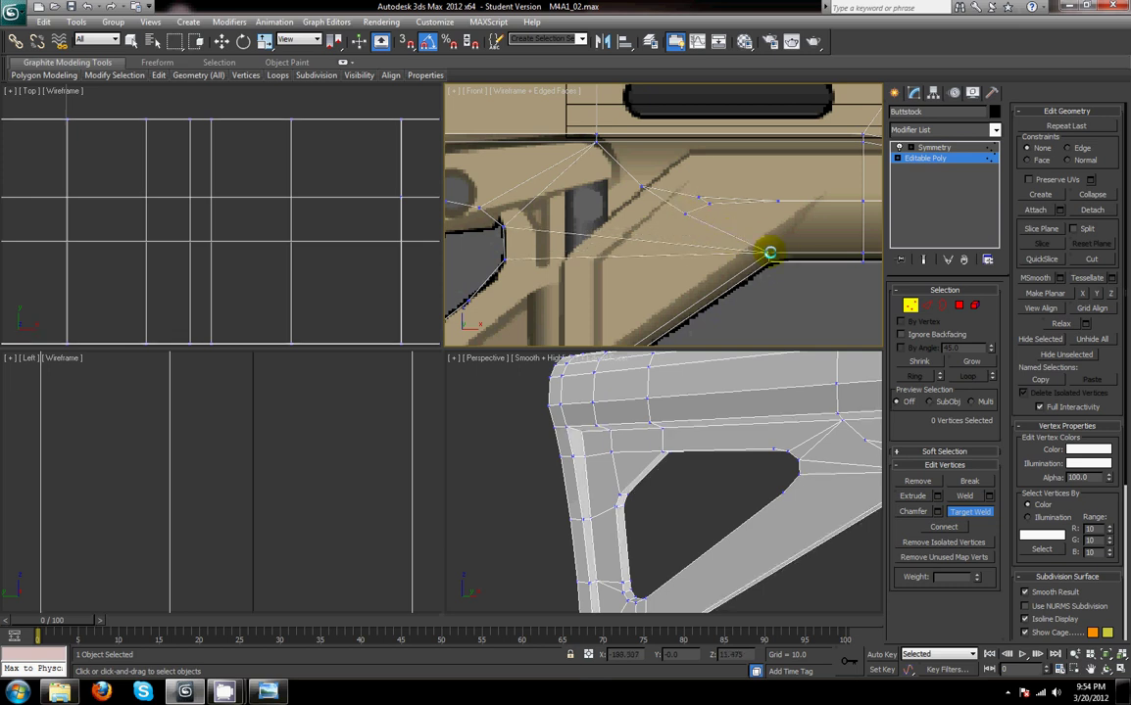
- Target-weld the remaining loose vertices between the tube edge and the front block into the block's upper rear vertex
{"action": "left_click", "coordinate": [647, 188]}
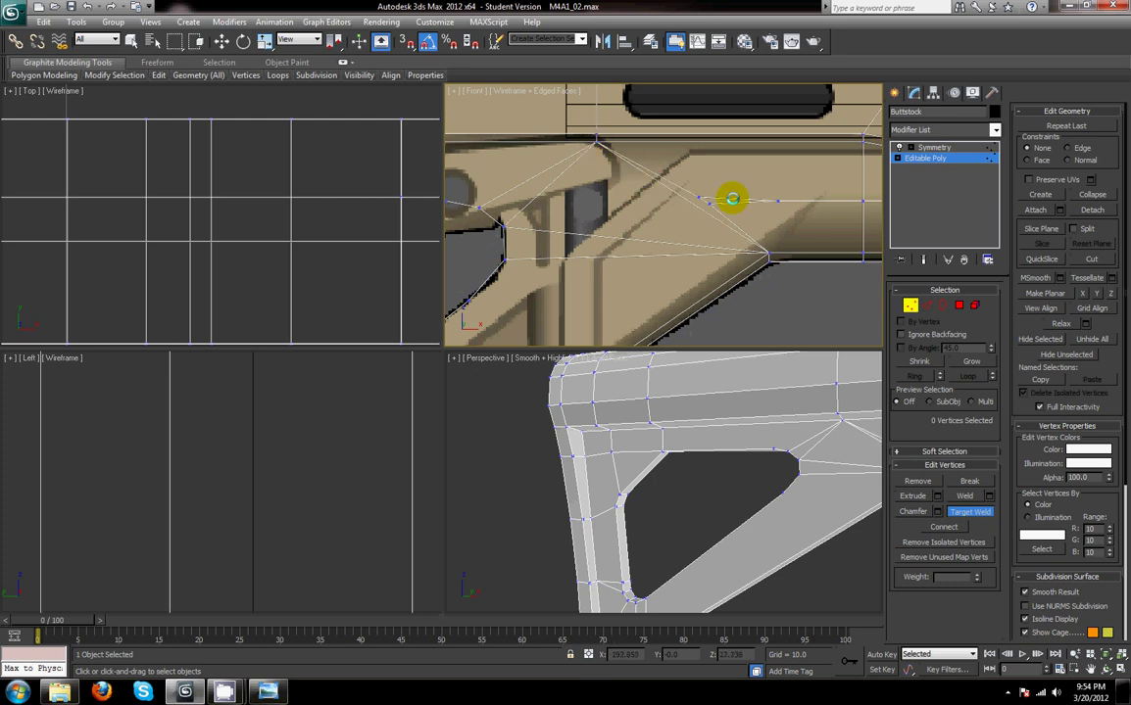
{"action": "left_click", "coordinate": [701, 196]}
{"action": "left_click", "coordinate": [707, 203]}
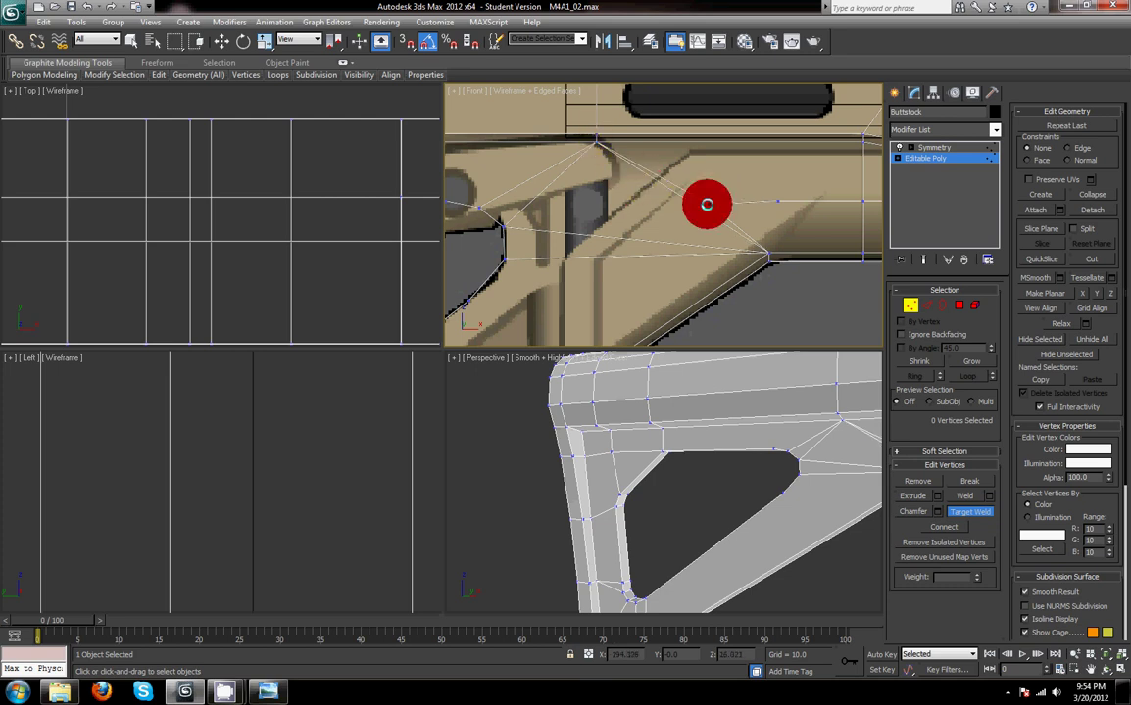
{"action": "left_click", "coordinate": [705, 203]}
{"action": "left_click", "coordinate": [770, 199]}
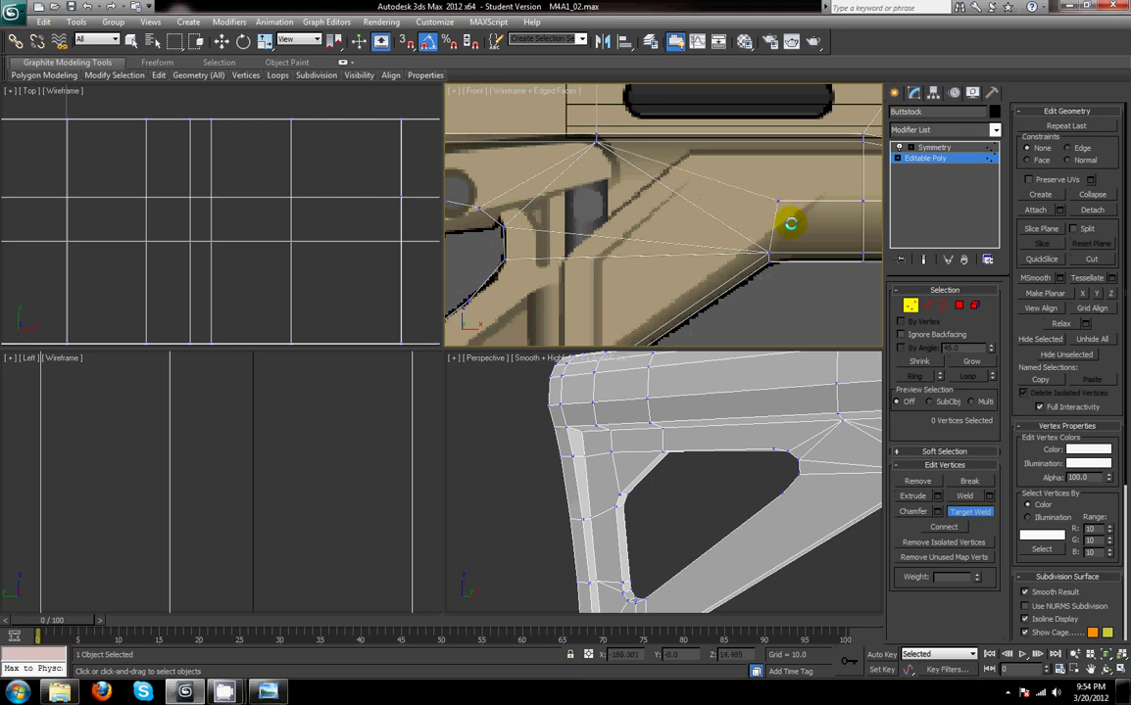
- Remove the diagonal edge running from the tube's lower-edge vertex to the strut's upper front corner
{"action": "middle_click_drag", "start_coordinate": [790, 223], "coordinate": [747, 247]}
{"action": "middle_click_drag", "start_coordinate": [790, 481], "coordinate": [731, 486]}
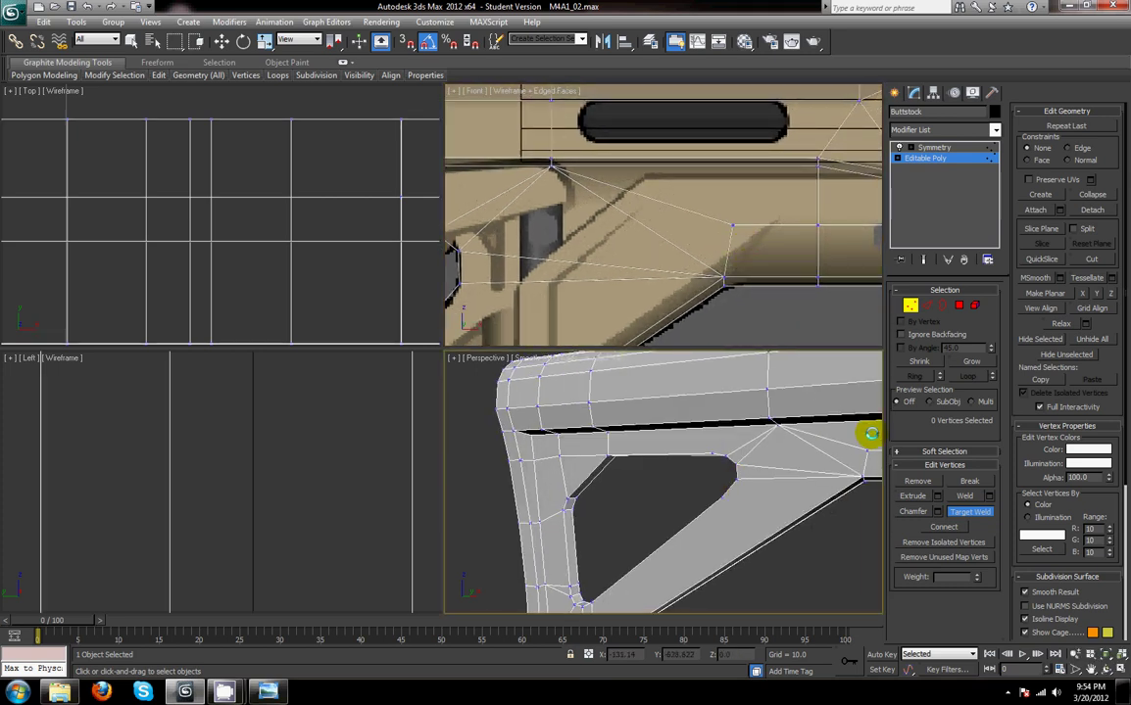
{"action": "left_click", "coordinate": [927, 305]}
{"action": "left_click", "coordinate": [828, 454]}
{"action": "key", "text": "BackSpace"}
{"action": "middle_click_drag", "start_coordinate": [804, 459], "coordinate": [775, 408]}
{"action": "scroll", "coordinate": [764, 211], "scroll_direction": "down", "scroll_amount": 3}
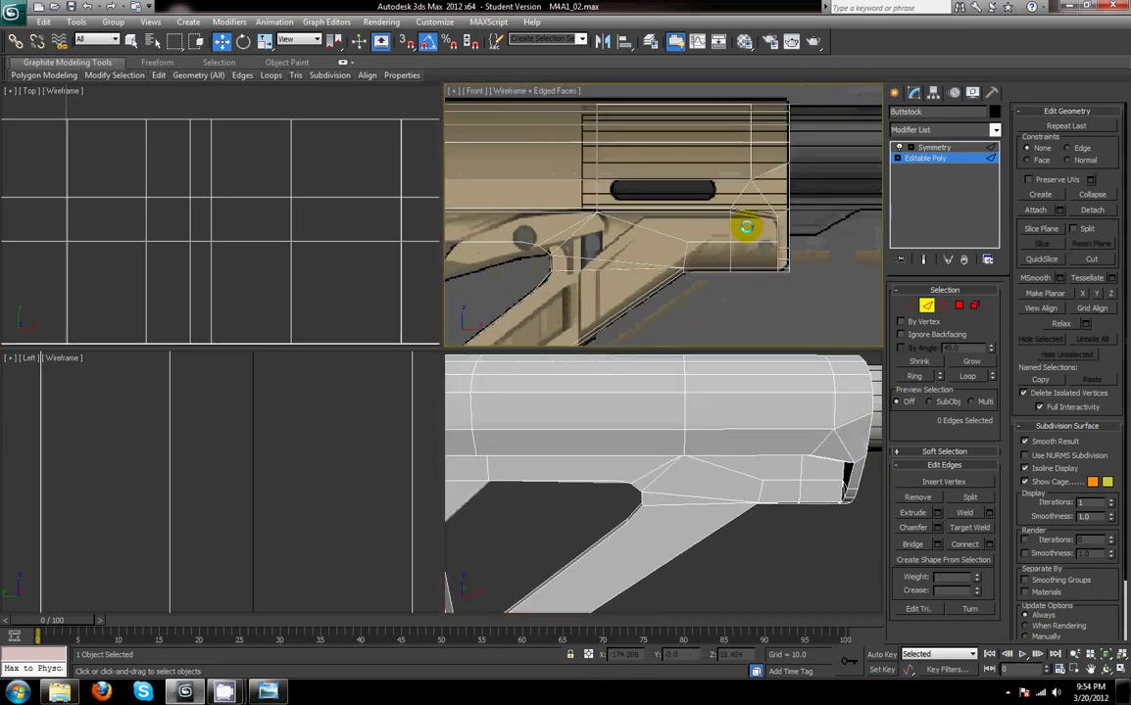
- Connect the tube's eight lengthwise edges above the front block and line the new cross loop up with the block's rear vertices
{"action": "left_click_drag", "start_coordinate": [681, 135], "coordinate": [698, 235]}
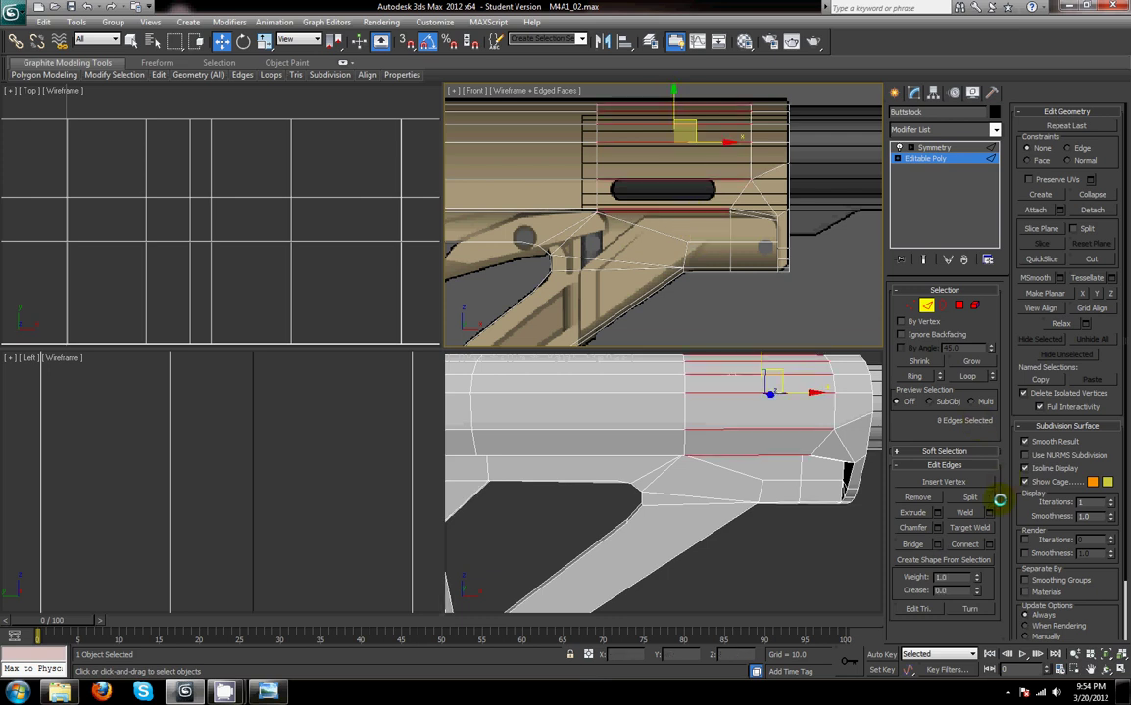
{"action": "left_click", "coordinate": [960, 544]}
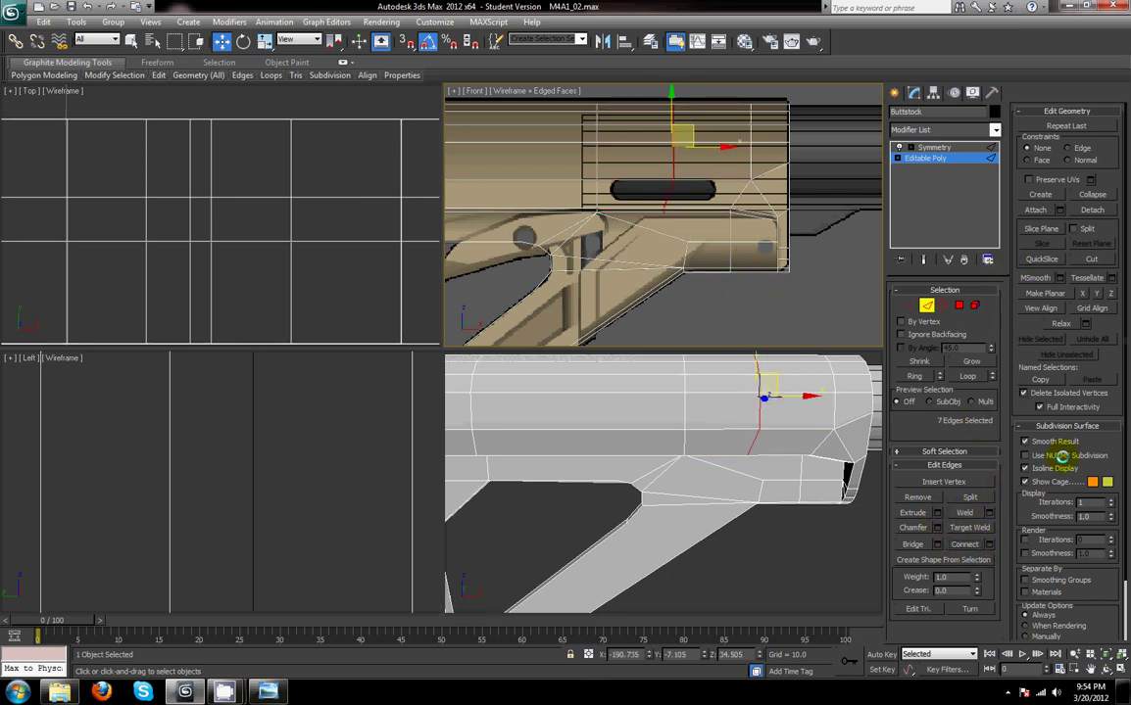
{"action": "left_click", "coordinate": [925, 303]}
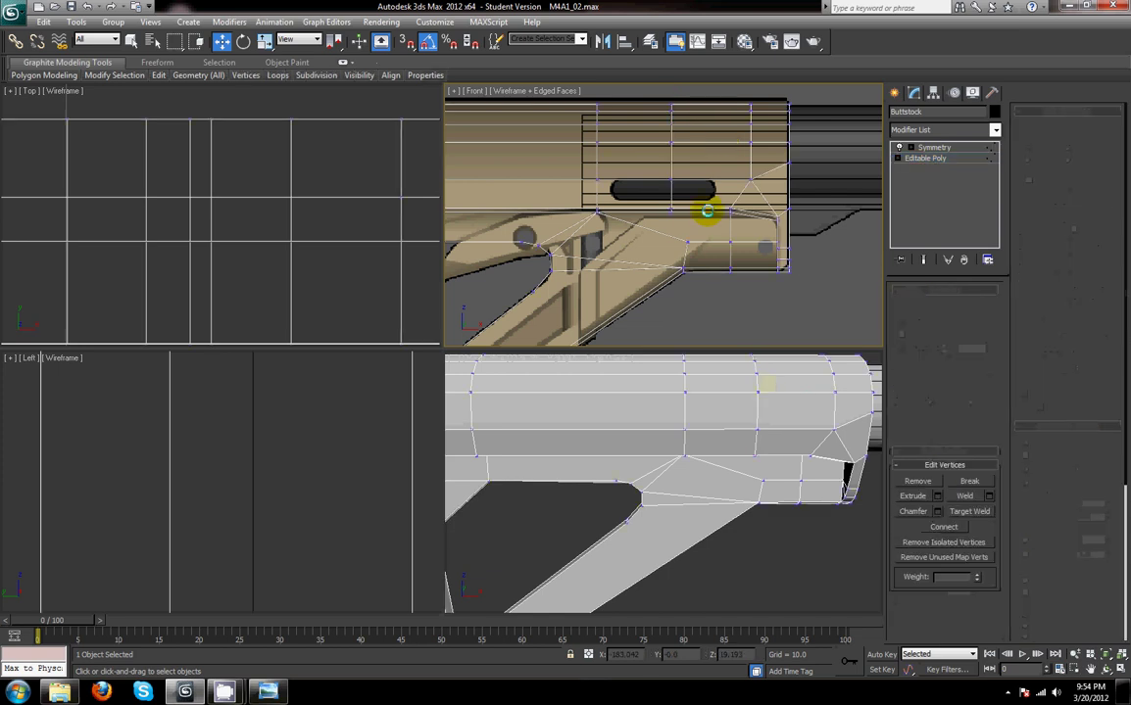
{"action": "left_click_drag", "start_coordinate": [654, 98], "coordinate": [696, 302]}
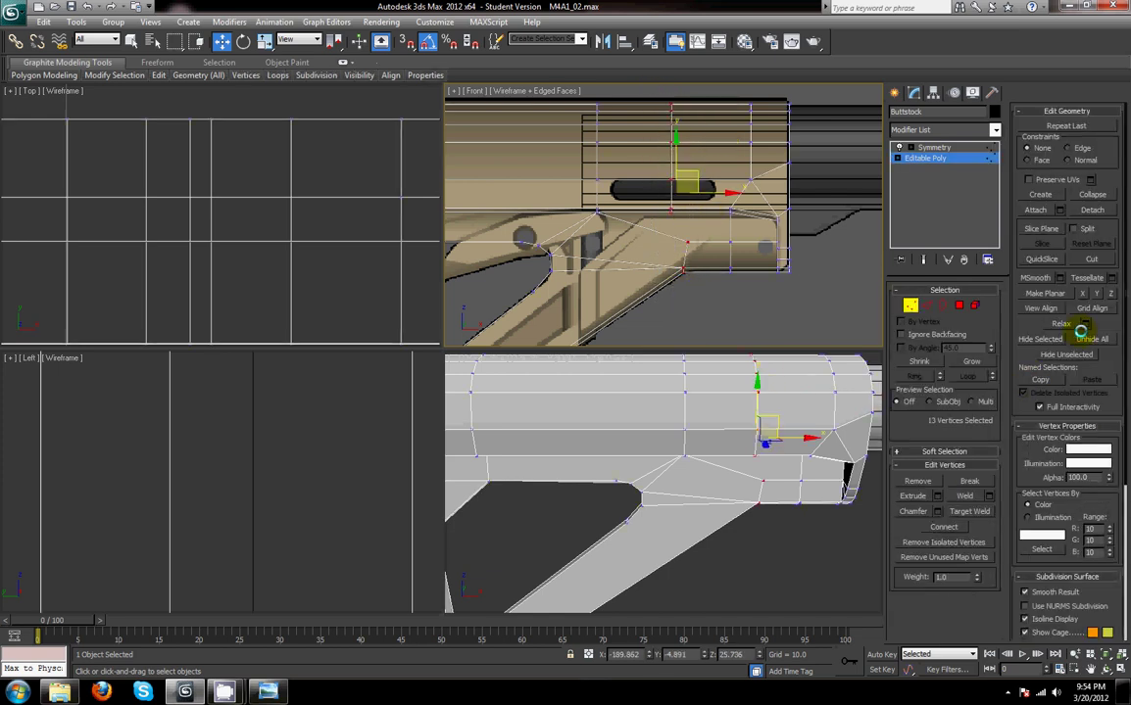
{"action": "left_click_drag", "start_coordinate": [711, 193], "coordinate": [719, 197]}
{"action": "scroll", "coordinate": [670, 264], "scroll_direction": "up", "scroll_amount": 2}
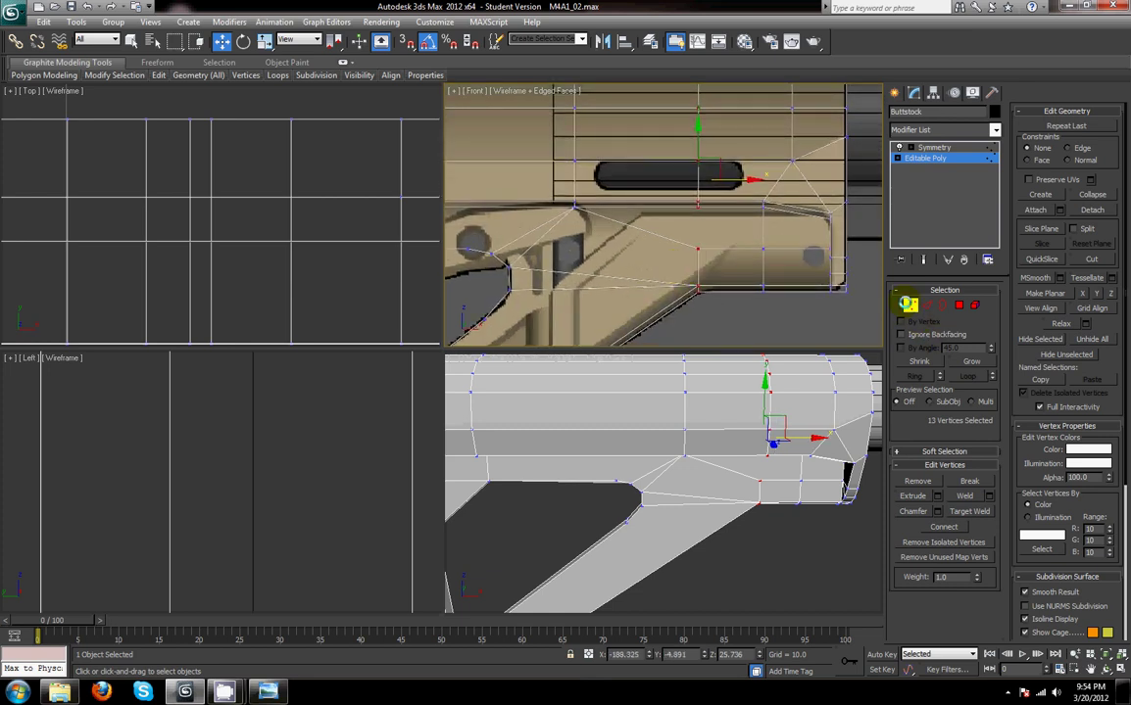
{"action": "mouse_move", "coordinate": [715, 286]}
{"action": "middle_mouse_down"}
{"action": "mouse_move", "coordinate": [719, 259]}
{"action": "mouse_move", "coordinate": [731, 281]}
{"action": "middle_mouse_up"}
- Connect the new loop's lowest tube vertex to the front block's upper rear vertex with a vertical edge
{"action": "key", "text": "2"}
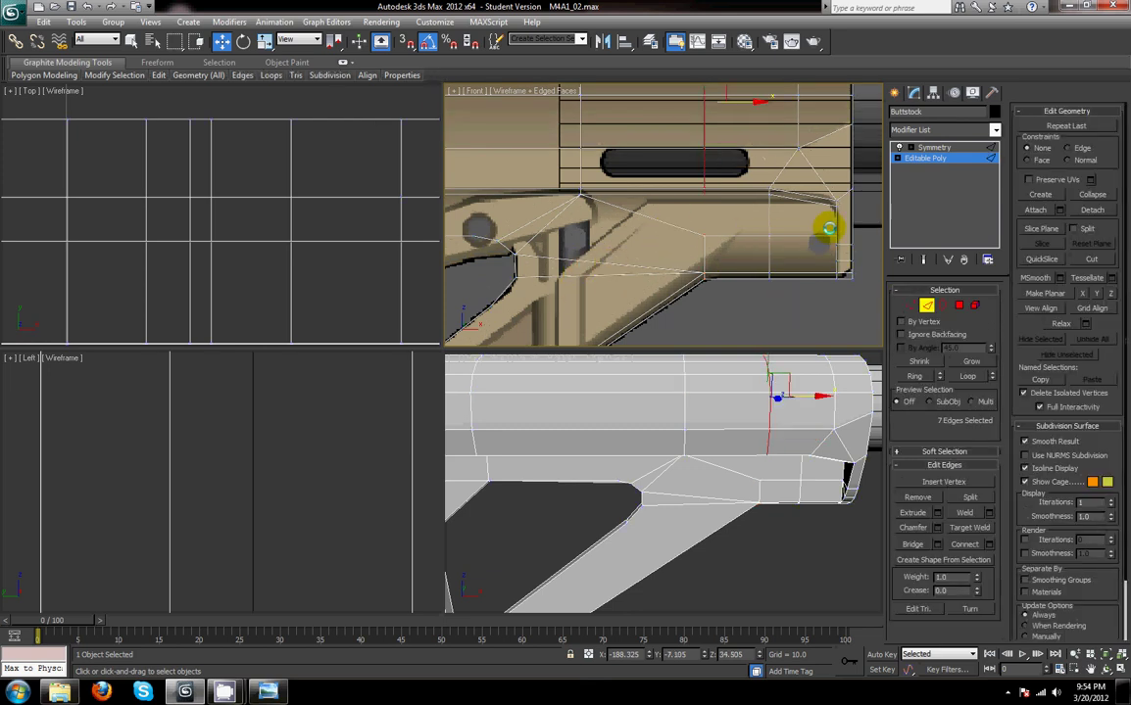
{"action": "left_click", "coordinate": [909, 304]}
{"action": "left_click_drag", "start_coordinate": [686, 188], "coordinate": [708, 241]}
{"action": "left_click", "coordinate": [753, 306]}
{"action": "middle_click_drag", "start_coordinate": [698, 255], "coordinate": [666, 255]}
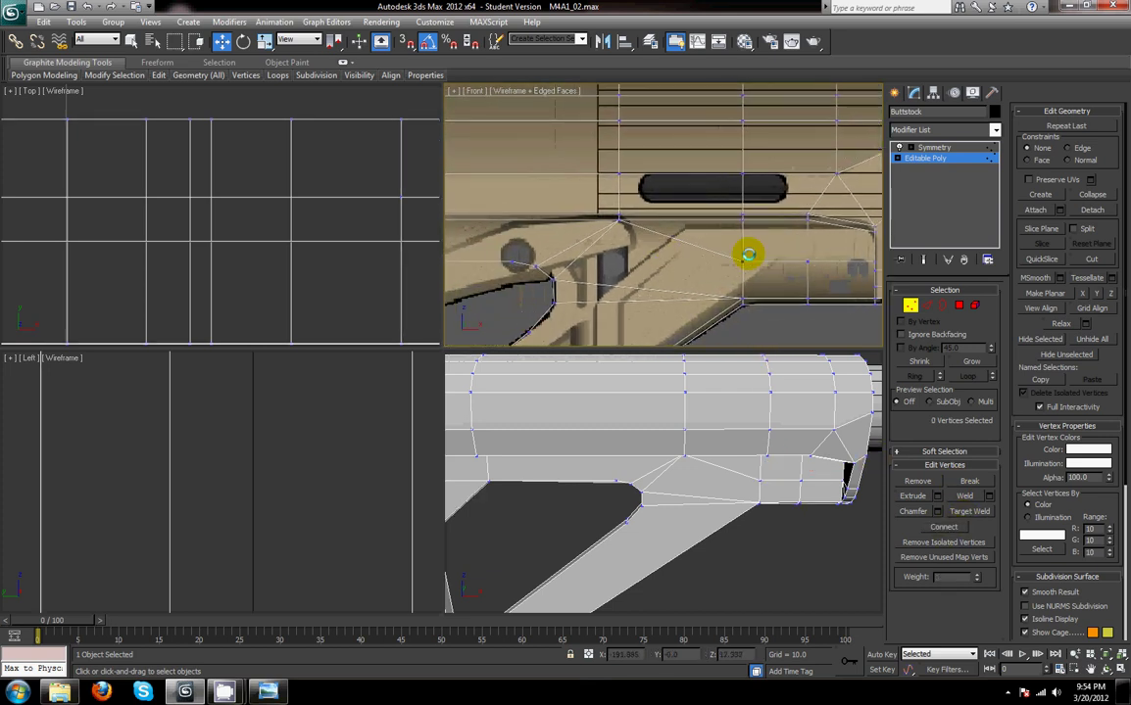
- Remove the diagonal edge between the tube's lower-edge vertex and the front block's upper rear vertex
{"action": "left_click", "coordinate": [927, 306]}
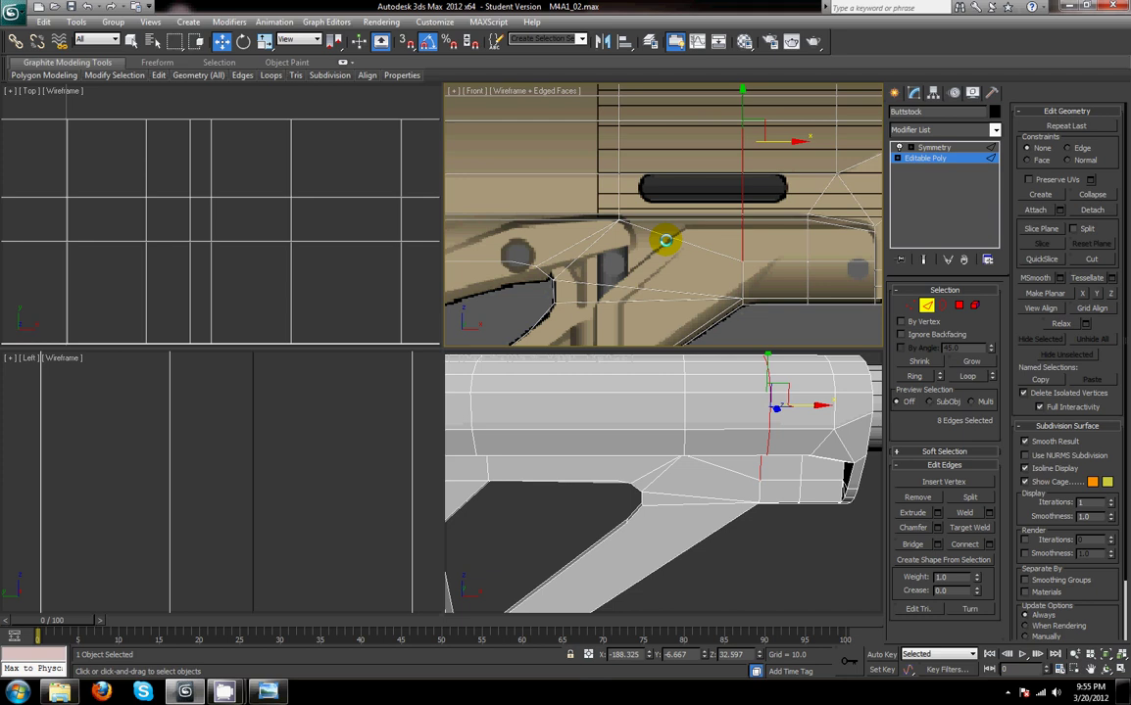
{"action": "left_click", "coordinate": [680, 241]}
{"action": "middle_click_drag", "start_coordinate": [783, 334], "coordinate": [727, 252]}
{"action": "left_click", "coordinate": [720, 252]}
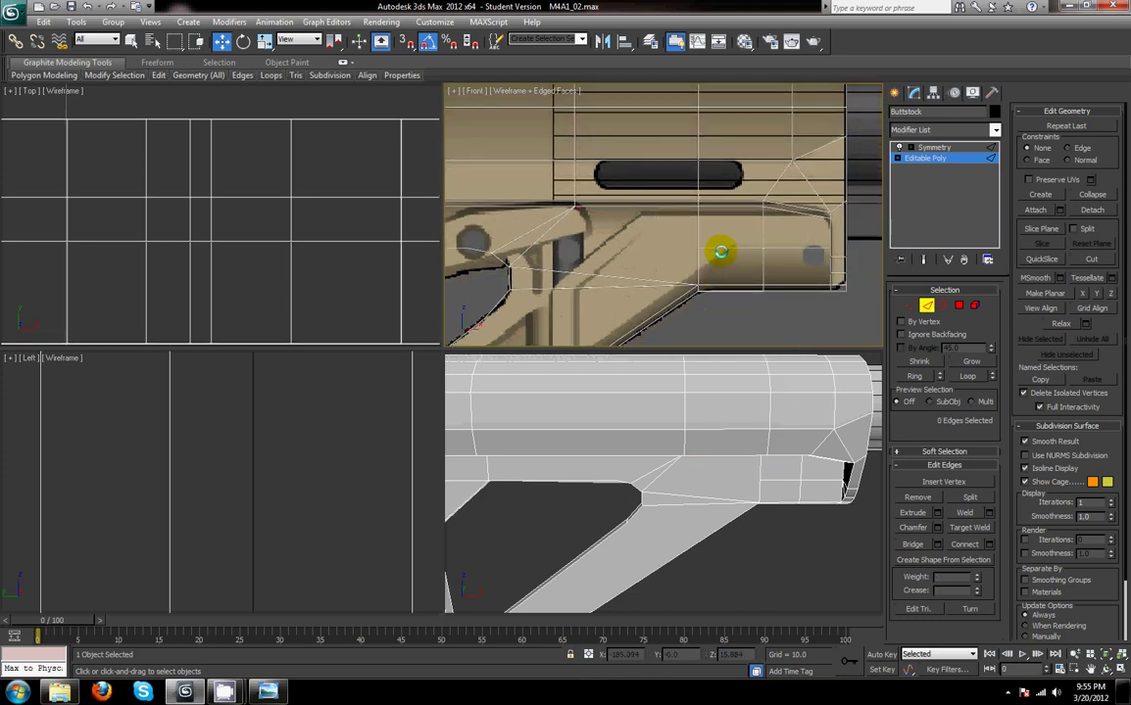
- Move the front block's two horizontal middle edges down by about 2.5 units, closer to its lower edge
{"action": "left_click", "coordinate": [725, 247]}
{"action": "left_click", "coordinate": [810, 248], "text": "ctrl"}
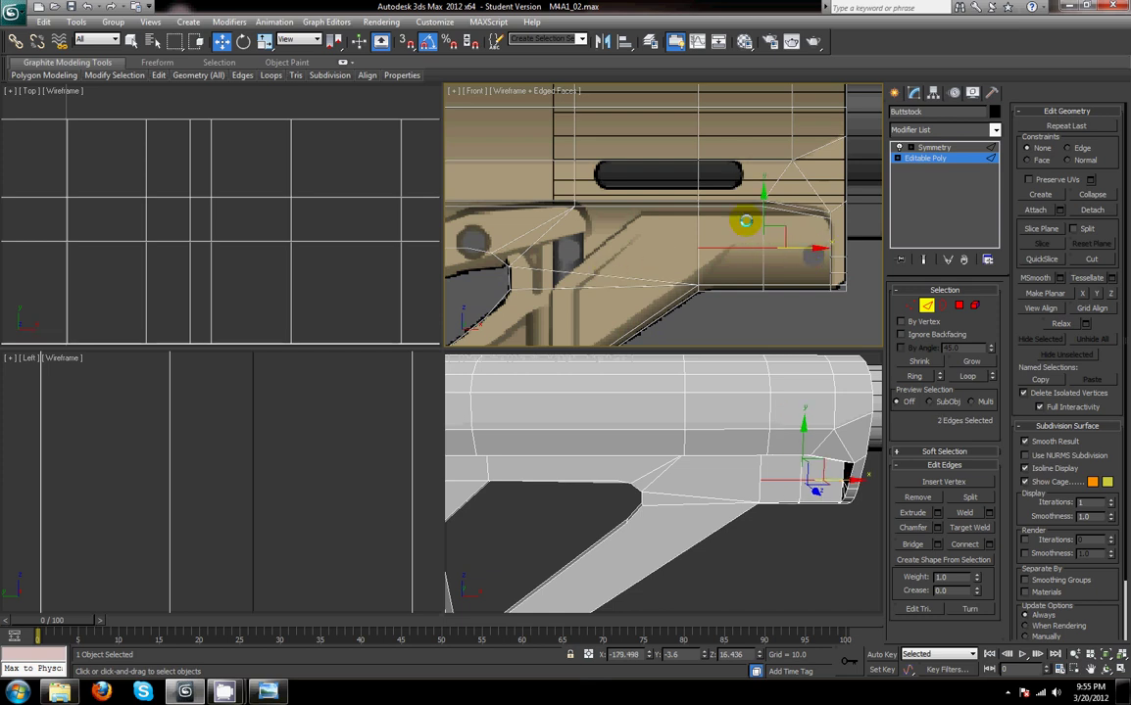
{"action": "left_click_drag", "start_coordinate": [761, 208], "coordinate": [757, 224]}
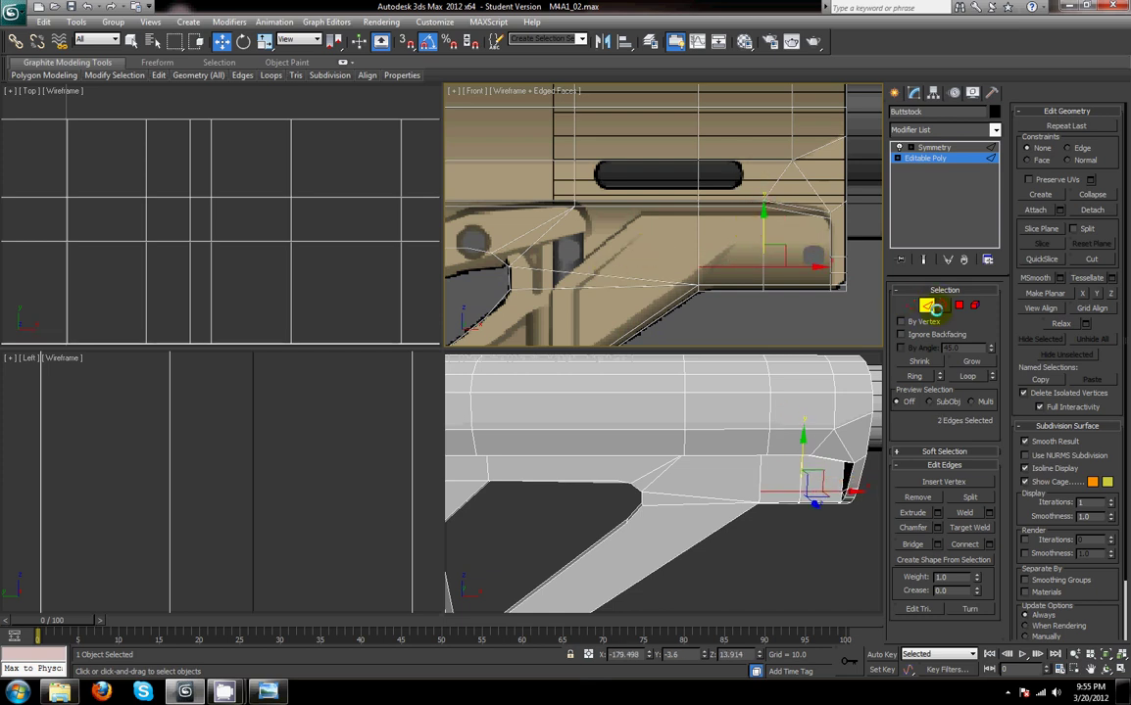
- Connect the lowered edge's rear vertex to the opening's front corner vertex and remove the slanted edge beneath it
{"action": "key", "text": "1"}
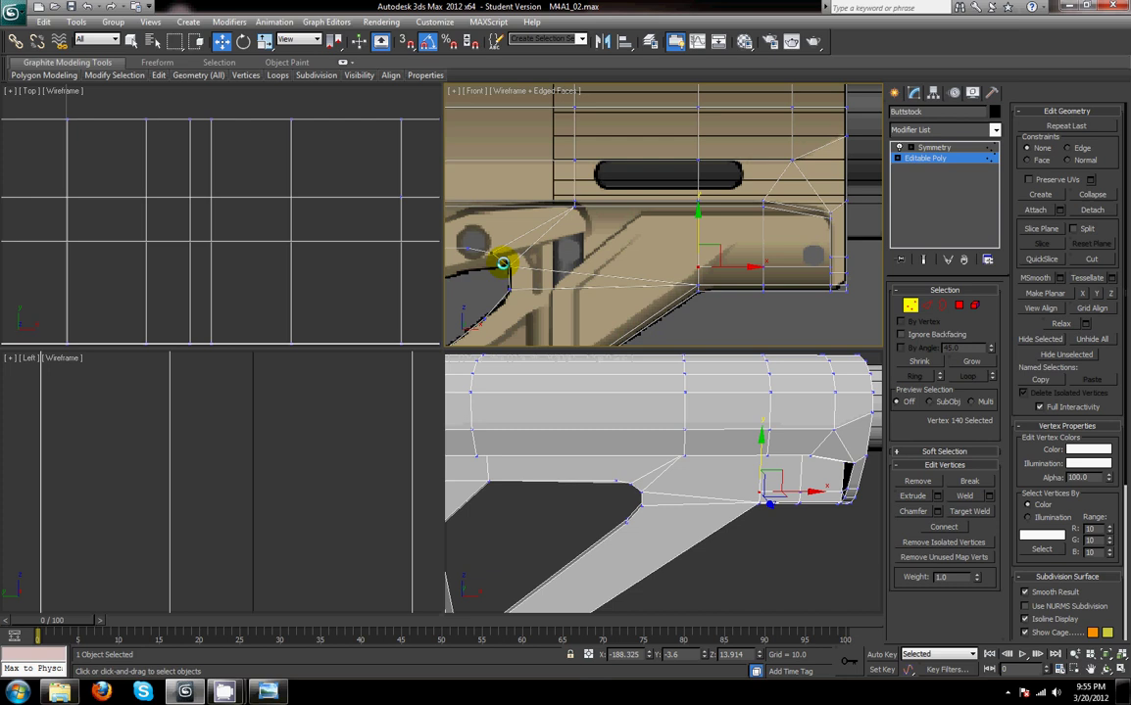
{"action": "left_click", "coordinate": [507, 266], "text": "ctrl"}
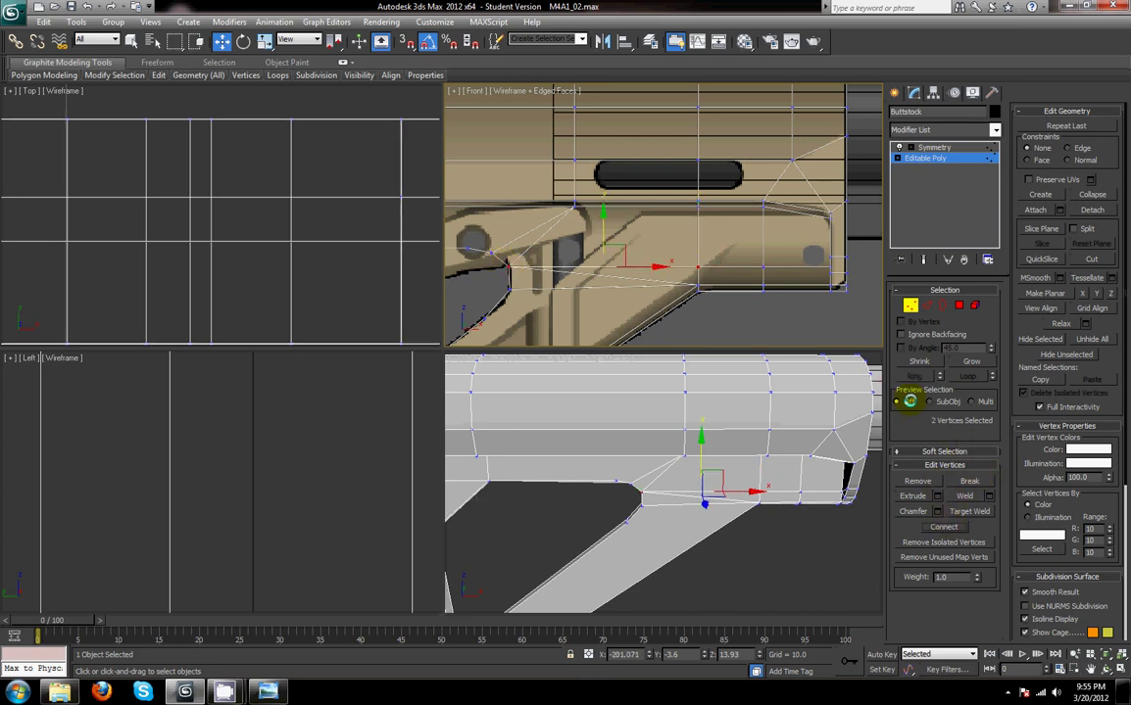
{"action": "left_click", "coordinate": [926, 305]}
{"action": "left_click", "coordinate": [652, 284]}
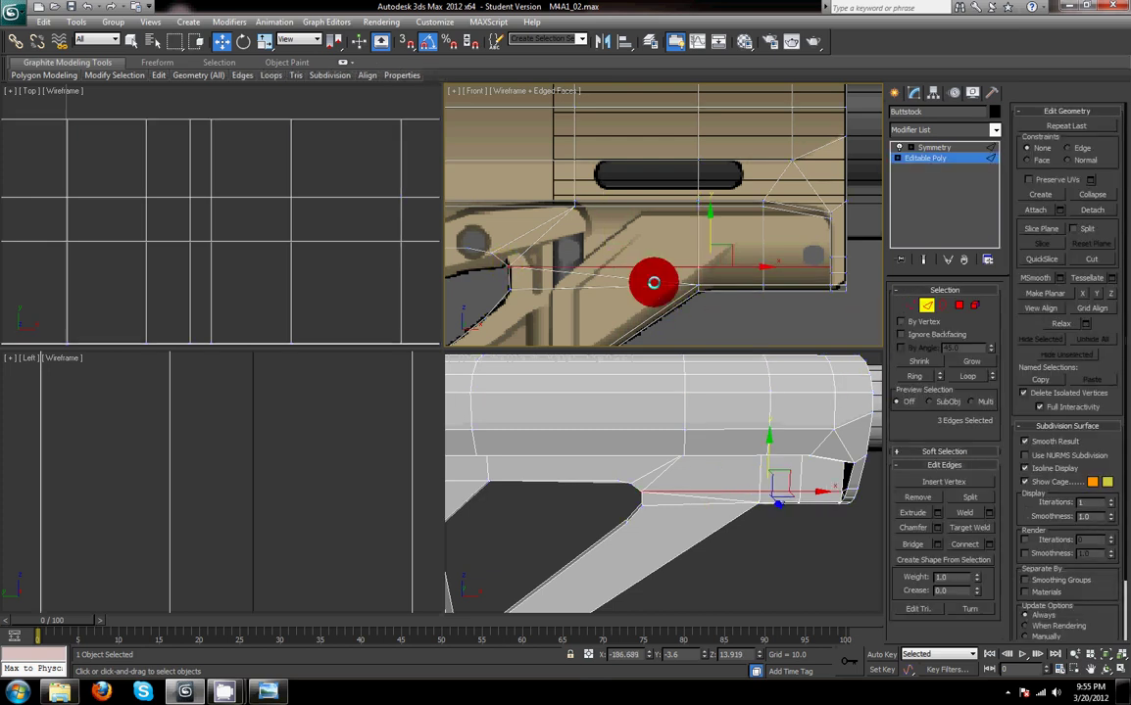
- Connect the eight lengthwise edges of the tube section above the opening and move the new loop forward over the opening's upper corner vertex
{"action": "middle_click_drag", "start_coordinate": [693, 393], "coordinate": [735, 530], "text": "alt"}
{"action": "left_click_drag", "start_coordinate": [648, 487], "coordinate": [648, 488]}
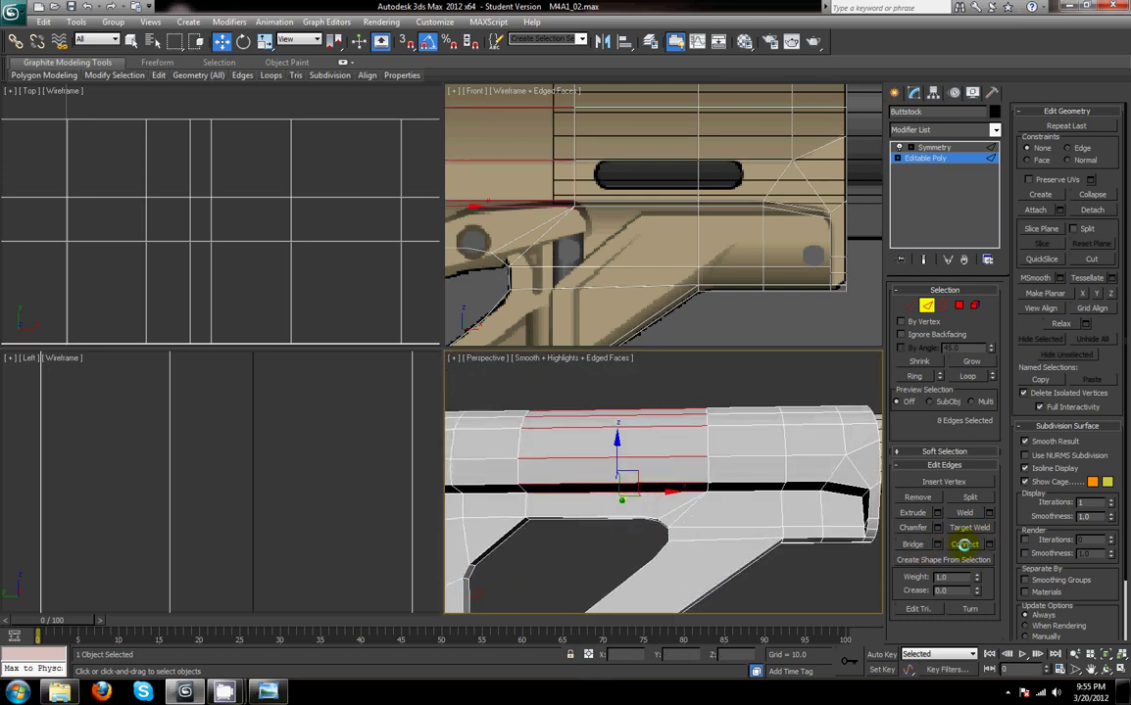
{"action": "left_click", "coordinate": [964, 544]}
{"action": "middle_click_drag", "start_coordinate": [629, 229], "coordinate": [788, 243]}
{"action": "left_click_drag", "start_coordinate": [616, 129], "coordinate": [676, 146]}
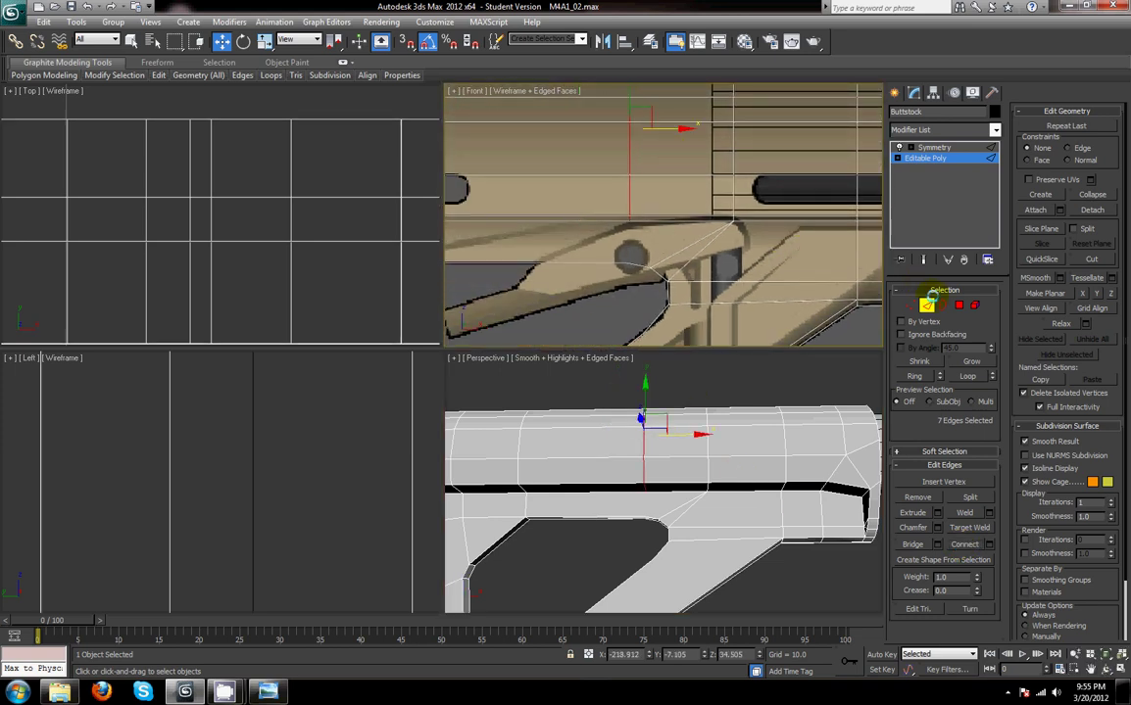
- Line up the new loop's vertices with the opening's upper-edge vertices below and shift the whole column slightly toward the rear
{"action": "left_click", "coordinate": [912, 305]}
{"action": "scroll", "coordinate": [648, 233], "scroll_direction": "down", "scroll_amount": 2}
{"action": "middle_click_drag", "start_coordinate": [643, 192], "coordinate": [641, 225]}
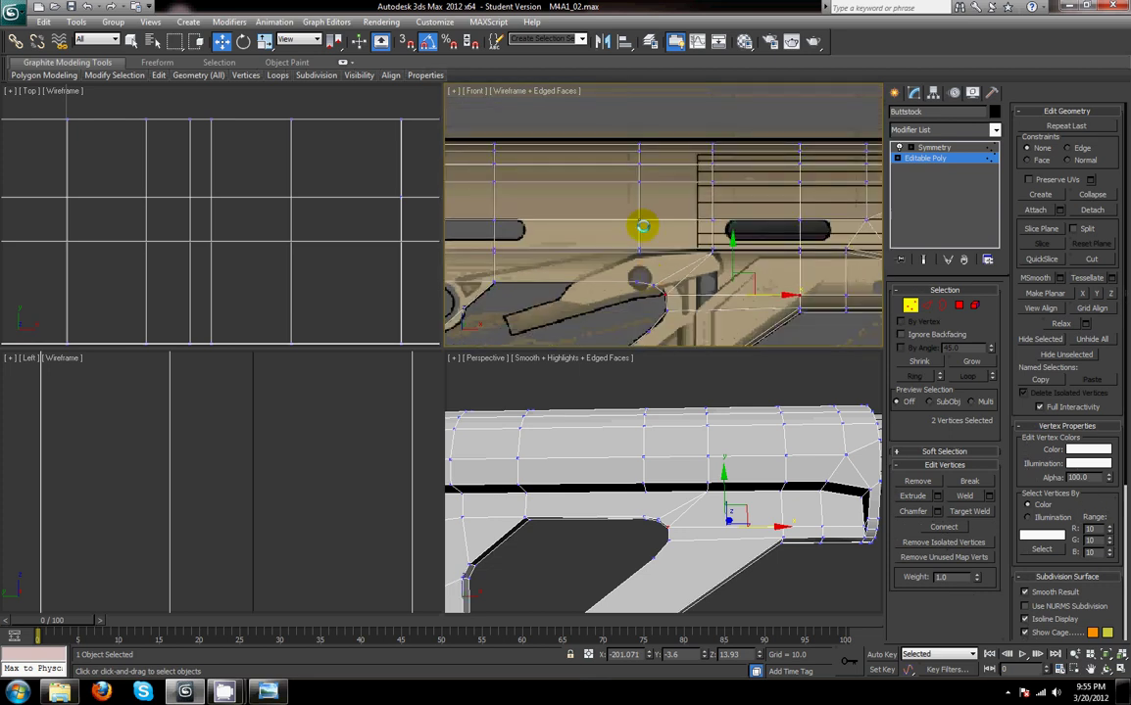
{"action": "left_click_drag", "start_coordinate": [618, 146], "coordinate": [651, 240]}
{"action": "left_click_drag", "start_coordinate": [612, 138], "coordinate": [644, 240]}
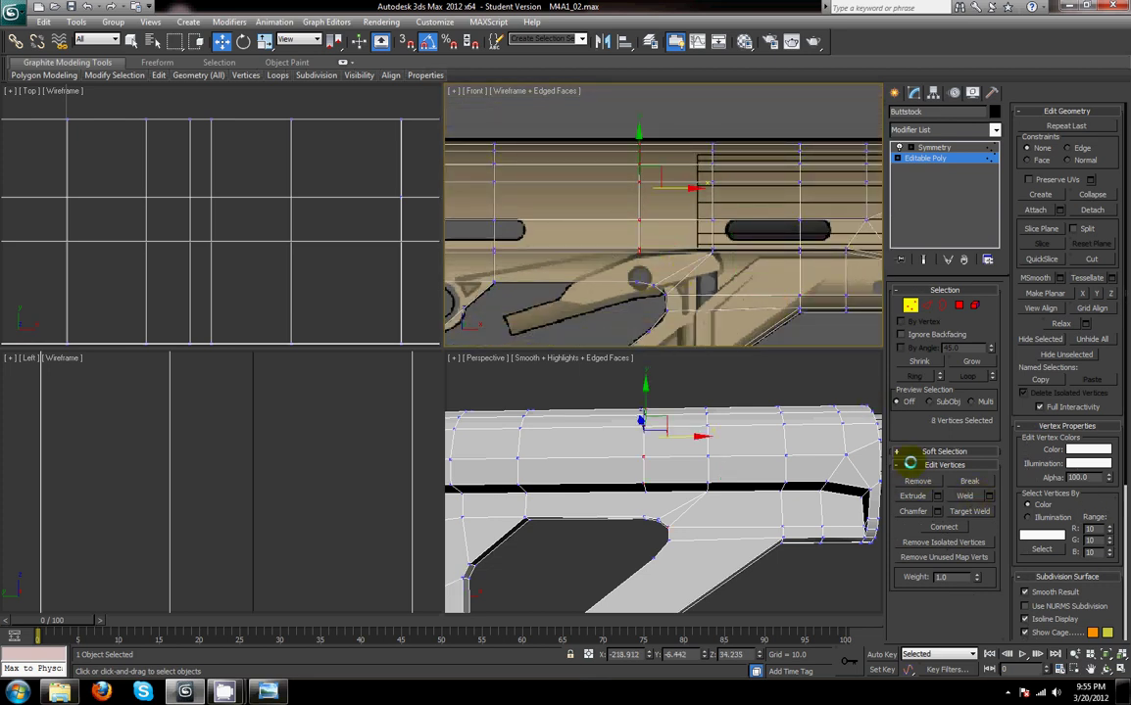
{"action": "left_click_drag", "start_coordinate": [617, 262], "coordinate": [638, 299], "text": "ctrl"}
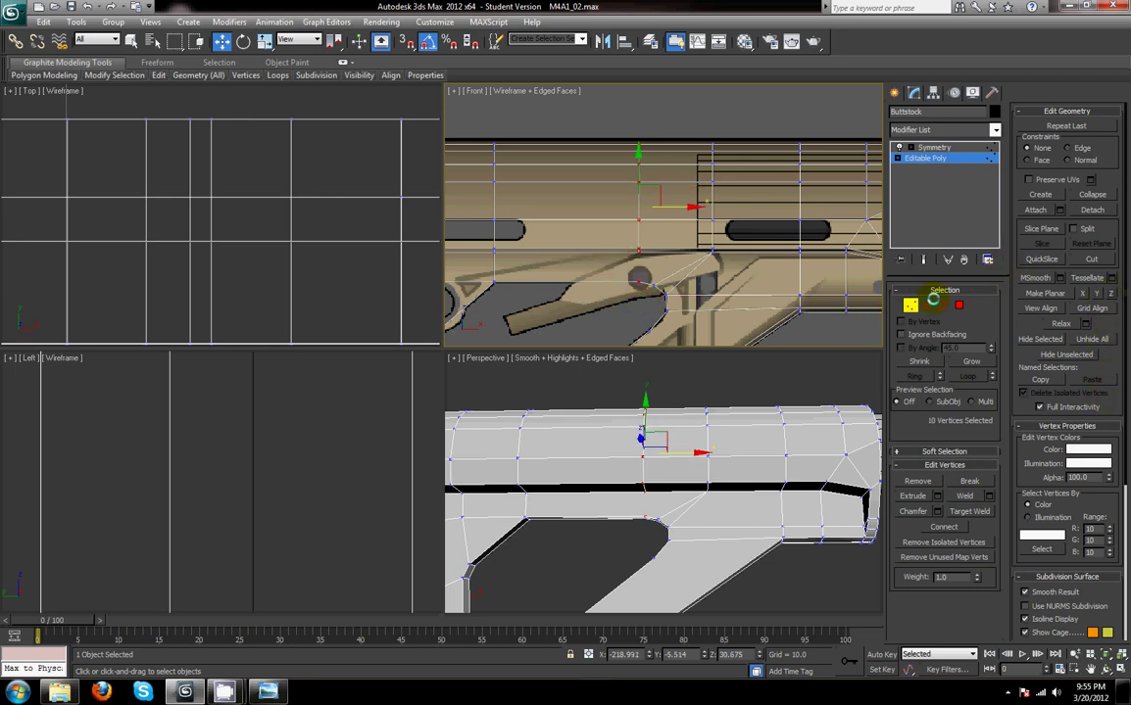
{"action": "left_click_drag", "start_coordinate": [666, 215], "coordinate": [663, 208]}
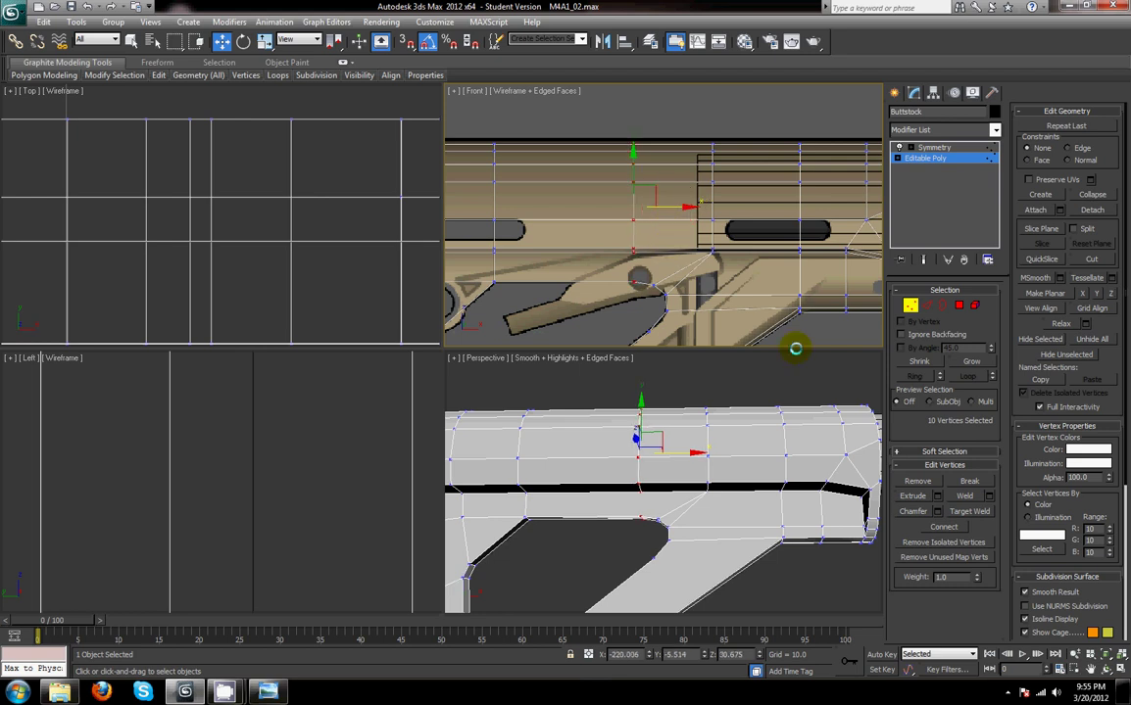
- Remove the upper diagonal edge between the tube's lower-edge vertex and the opening's upper front corner
{"action": "left_click", "coordinate": [697, 260]}
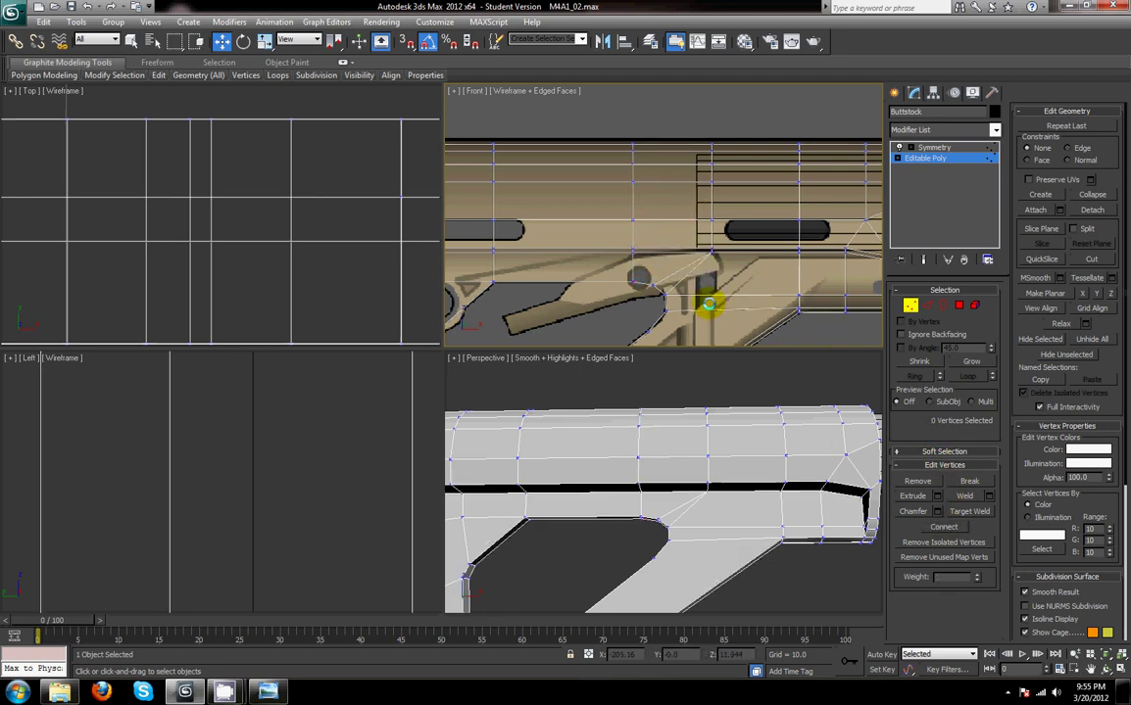
{"action": "middle_click_drag", "start_coordinate": [714, 308], "coordinate": [676, 305]}
{"action": "left_click", "coordinate": [926, 306]}
{"action": "left_click", "coordinate": [640, 274]}
{"action": "key", "text": "BackSpace"}
- Connect the eight lengthwise tube edges above the opening's front corner and join the new loop's lowest vertex to the opening's upper-edge vertex
{"action": "left_click_drag", "start_coordinate": [632, 126], "coordinate": [649, 258]}
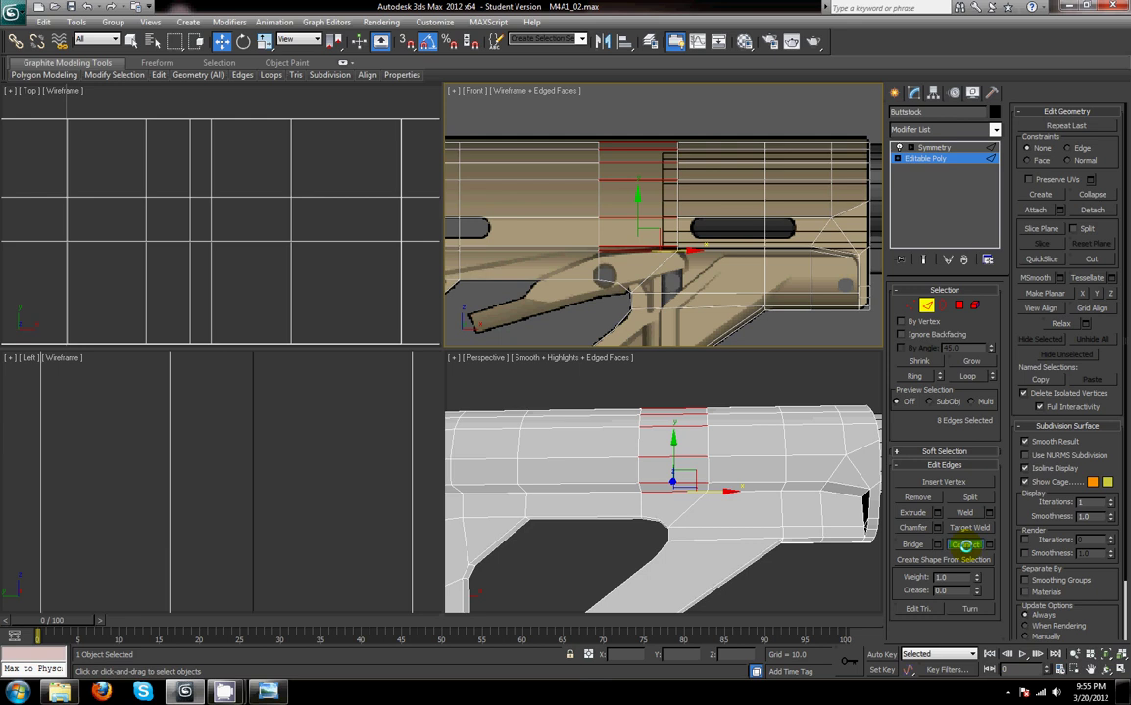
{"action": "left_click", "coordinate": [965, 546]}
{"action": "key", "text": "1"}
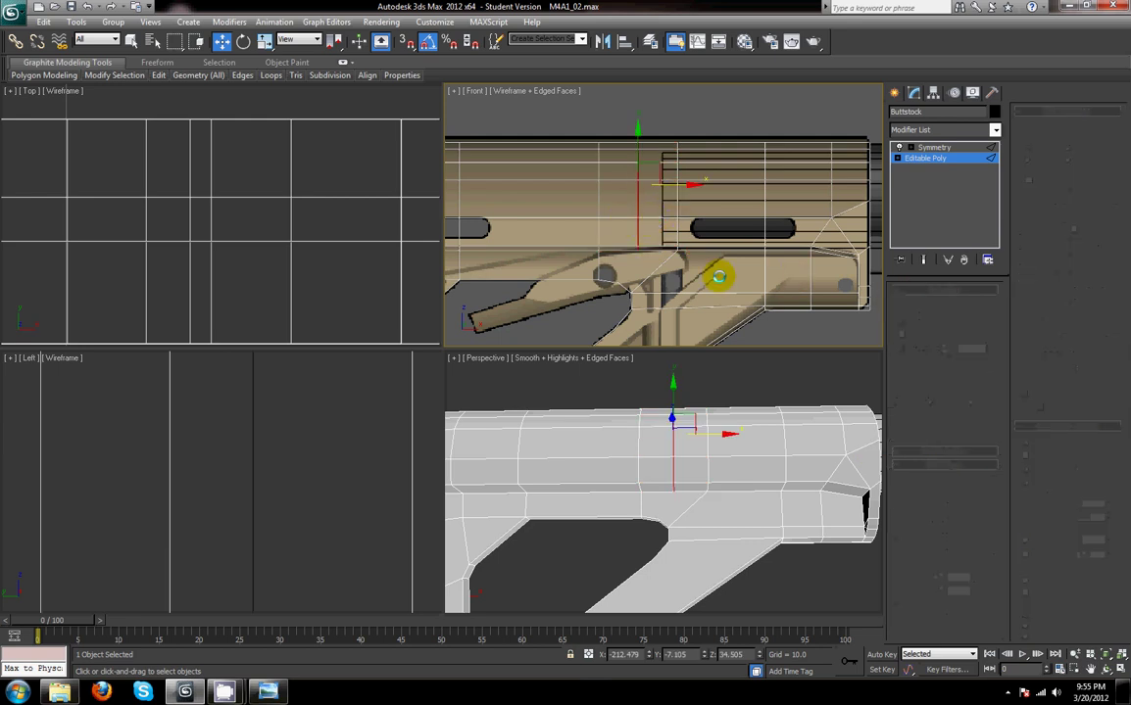
{"action": "left_click", "coordinate": [615, 281]}
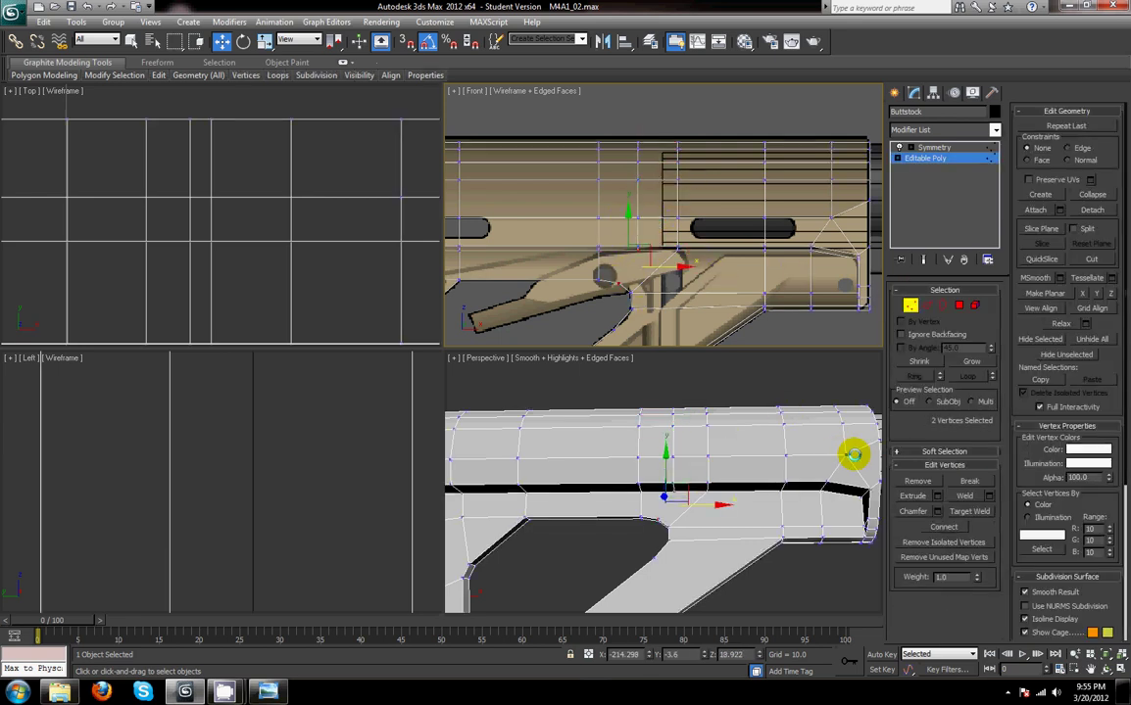
{"action": "left_click", "coordinate": [944, 529]}
- Connect the two lengthwise edges on the diagonal strut's underside and slide the result up near the front block's corner using the Edge constraint
{"action": "middle_click_drag", "start_coordinate": [712, 298], "coordinate": [708, 218]}
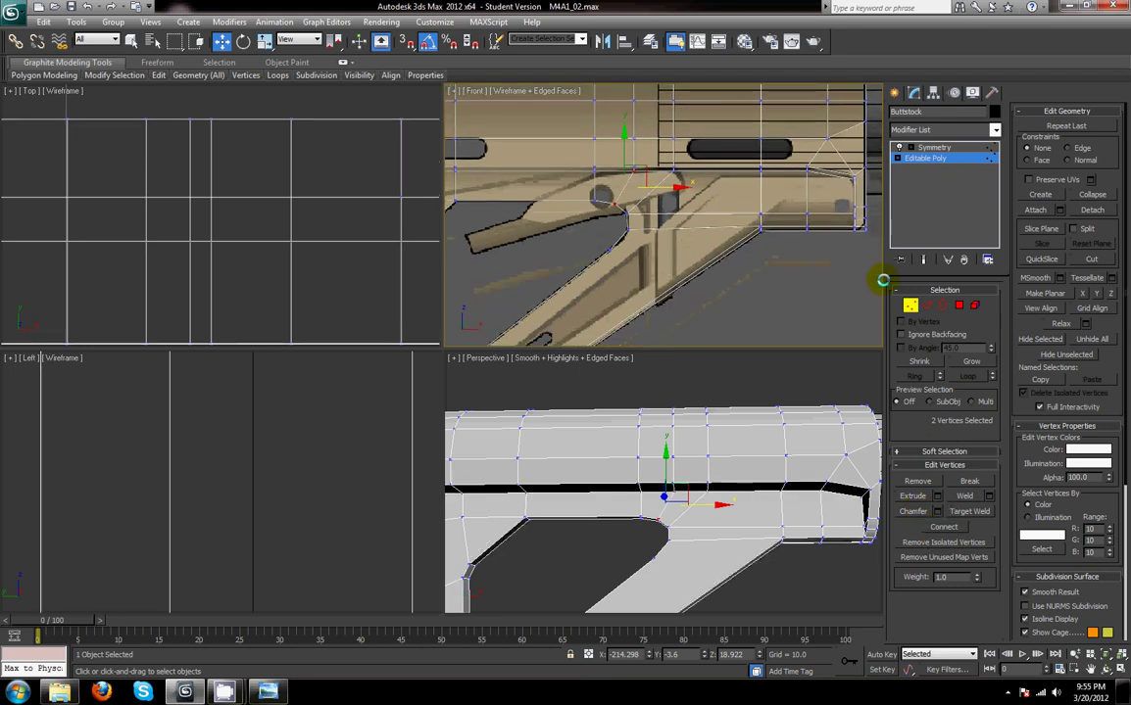
{"action": "left_click", "coordinate": [925, 307]}
{"action": "left_click", "coordinate": [964, 547]}
{"action": "middle_click_drag", "start_coordinate": [727, 243], "coordinate": [750, 213]}
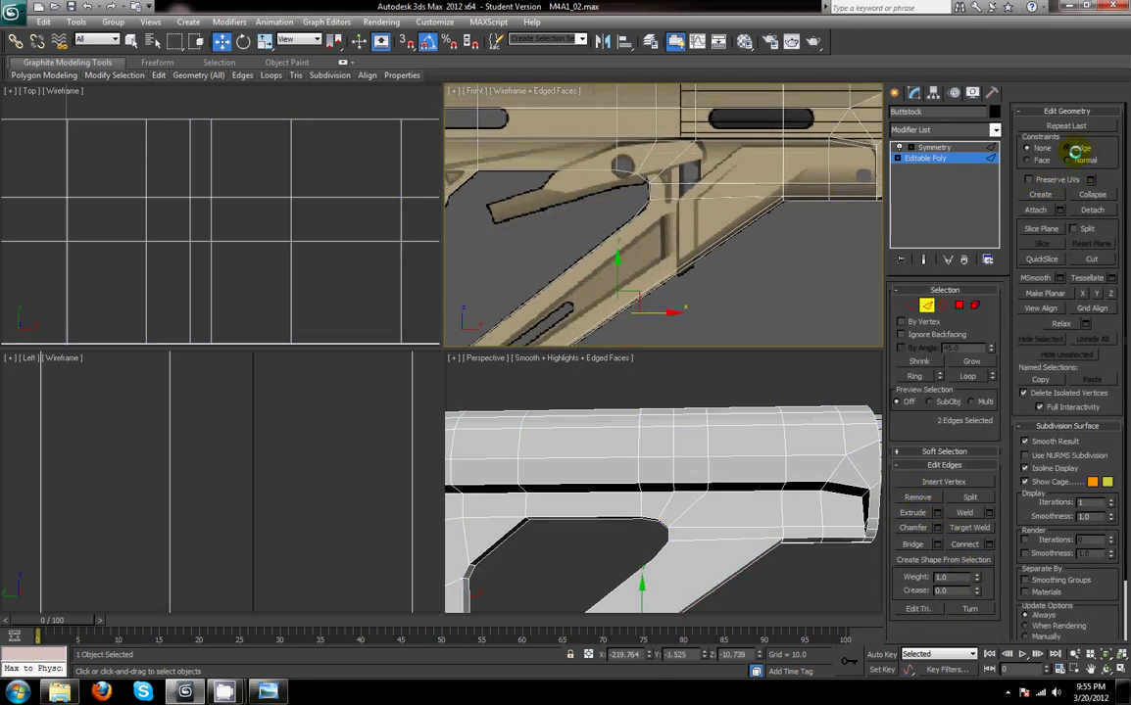
{"action": "left_click_drag", "start_coordinate": [657, 313], "coordinate": [740, 237]}
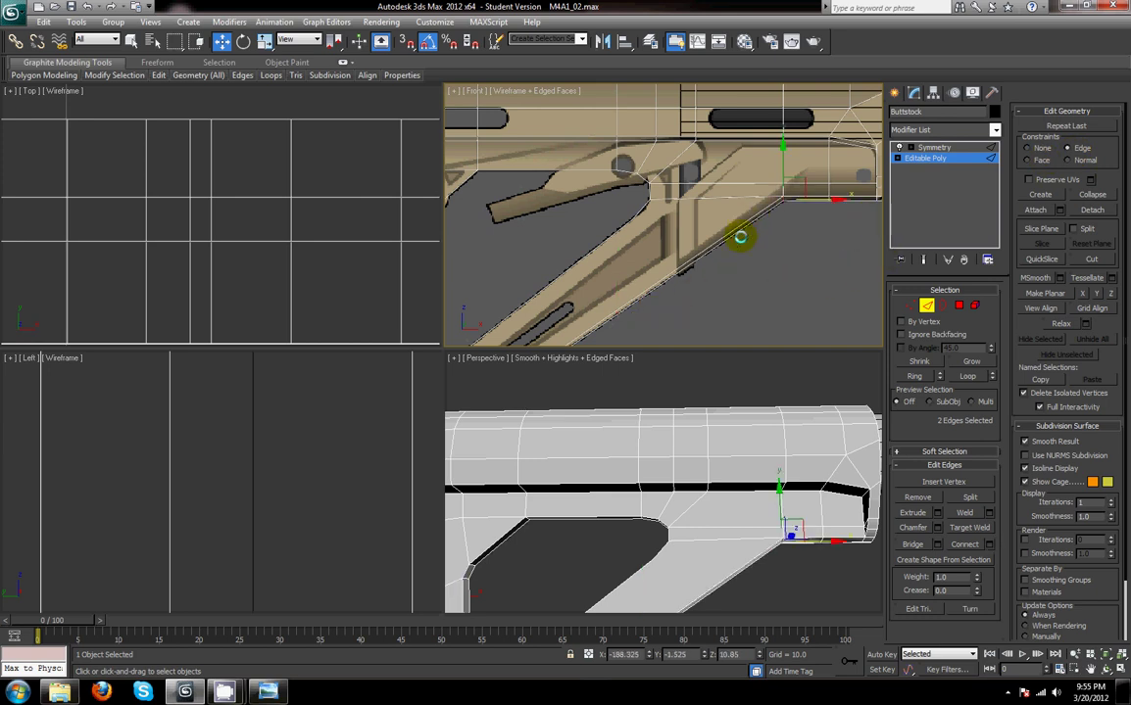
{"action": "left_click", "coordinate": [788, 217]}
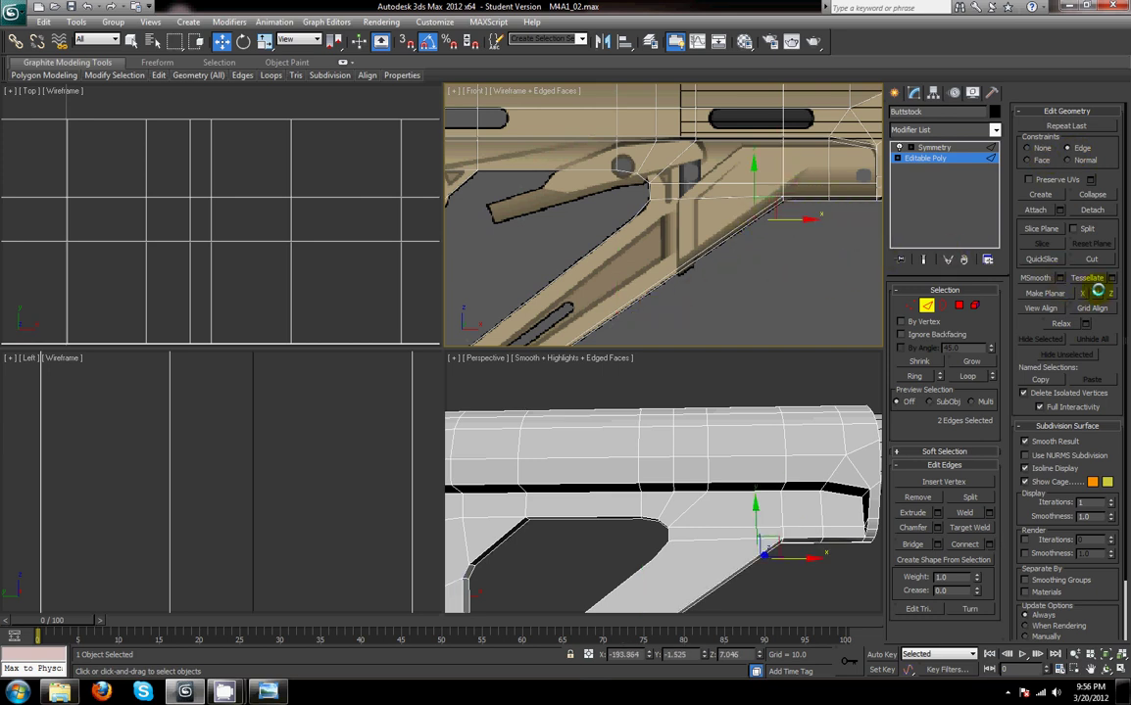
{"action": "middle_click_drag", "start_coordinate": [792, 215], "coordinate": [781, 237]}
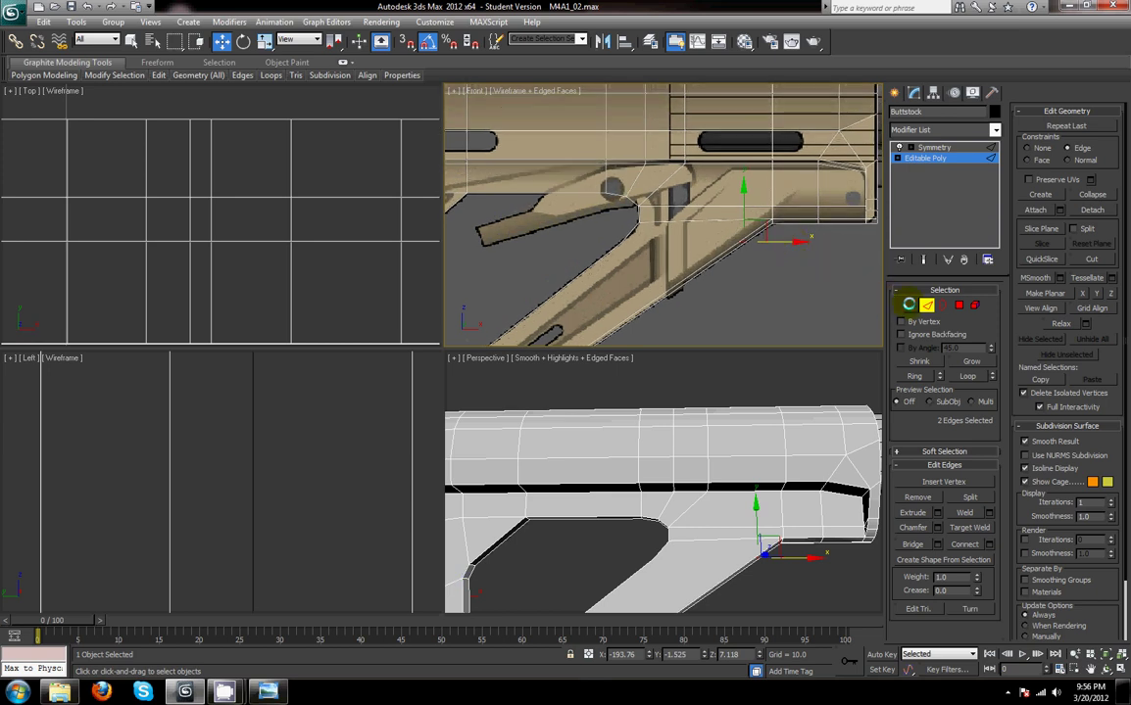
- Connect the new underside vertex to the vertex on the opening's front edge, straight across the diagonal strut
{"action": "left_click", "coordinate": [910, 304]}
{"action": "left_click", "coordinate": [738, 243]}
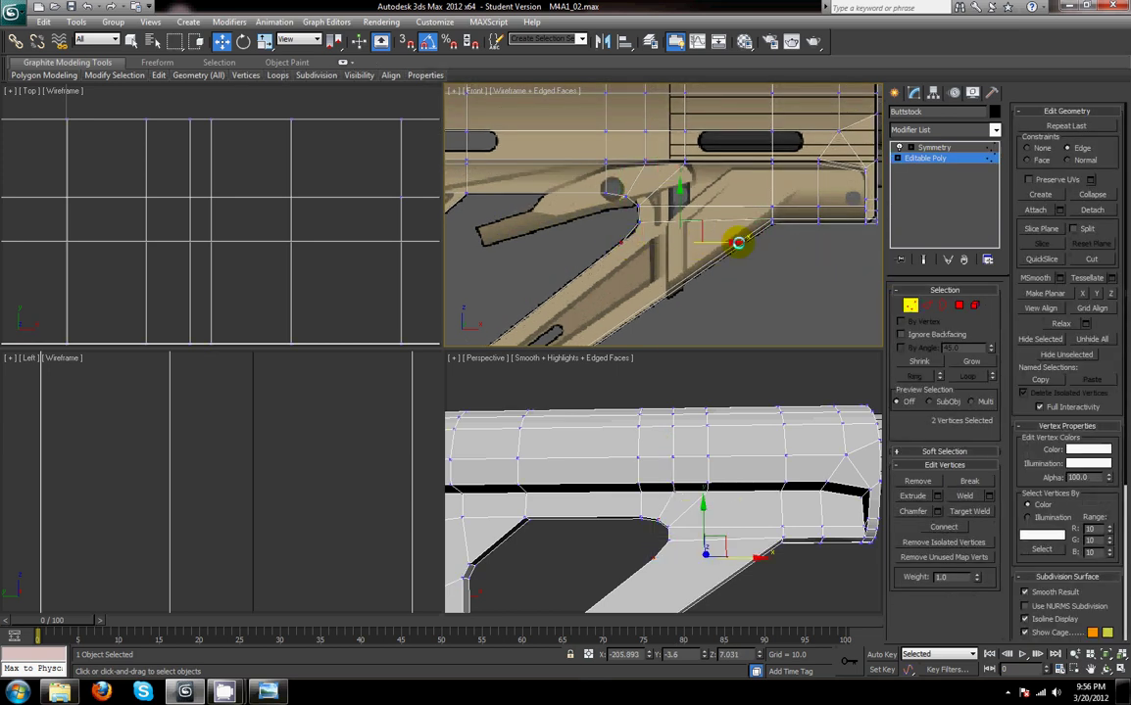
{"action": "left_click", "coordinate": [943, 525]}
{"action": "left_click", "coordinate": [911, 307]}
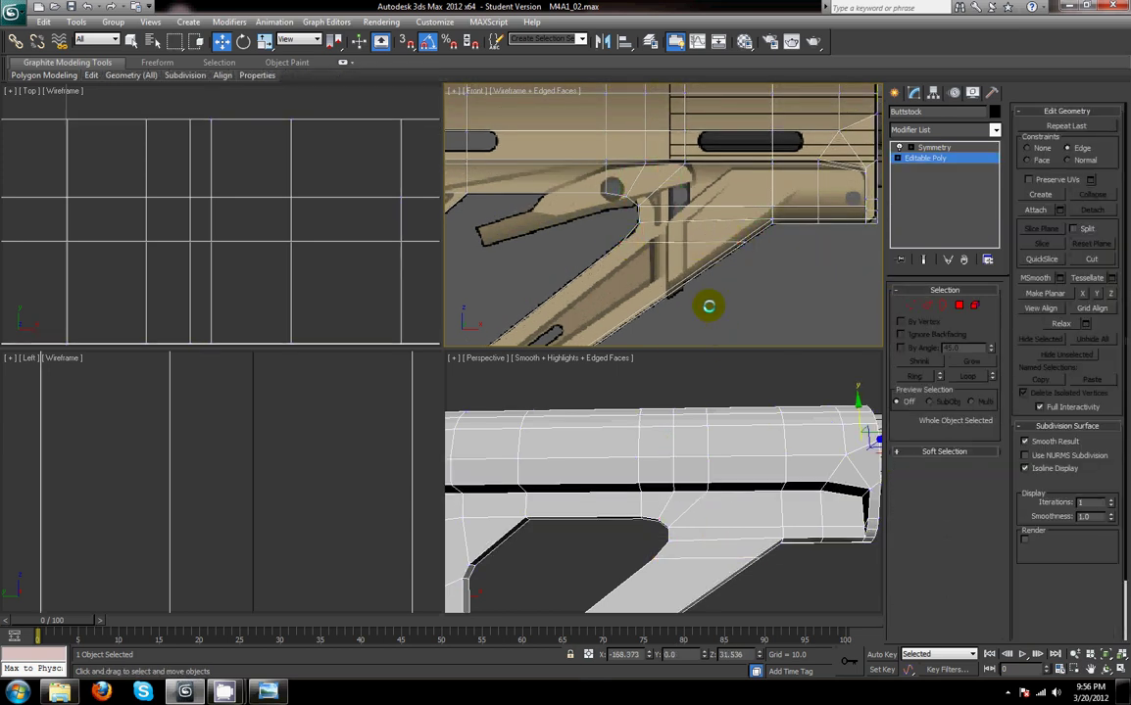
- Connect the opening's upper rear corner vertex diagonally to the rear strip's vertex and remove the adjacent slanted edge
{"action": "left_click", "coordinate": [709, 306]}
{"action": "scroll", "coordinate": [785, 509], "scroll_direction": "down", "scroll_amount": 2}
{"action": "middle_click_drag", "start_coordinate": [785, 510], "coordinate": [777, 471]}
{"action": "scroll", "coordinate": [706, 480], "scroll_direction": "down", "scroll_amount": 2}
{"action": "middle_click_drag", "start_coordinate": [706, 480], "coordinate": [793, 507]}
{"action": "scroll", "coordinate": [689, 490], "scroll_direction": "up", "scroll_amount": 2}
{"action": "scroll", "coordinate": [689, 490], "scroll_direction": "up", "scroll_amount": 2}
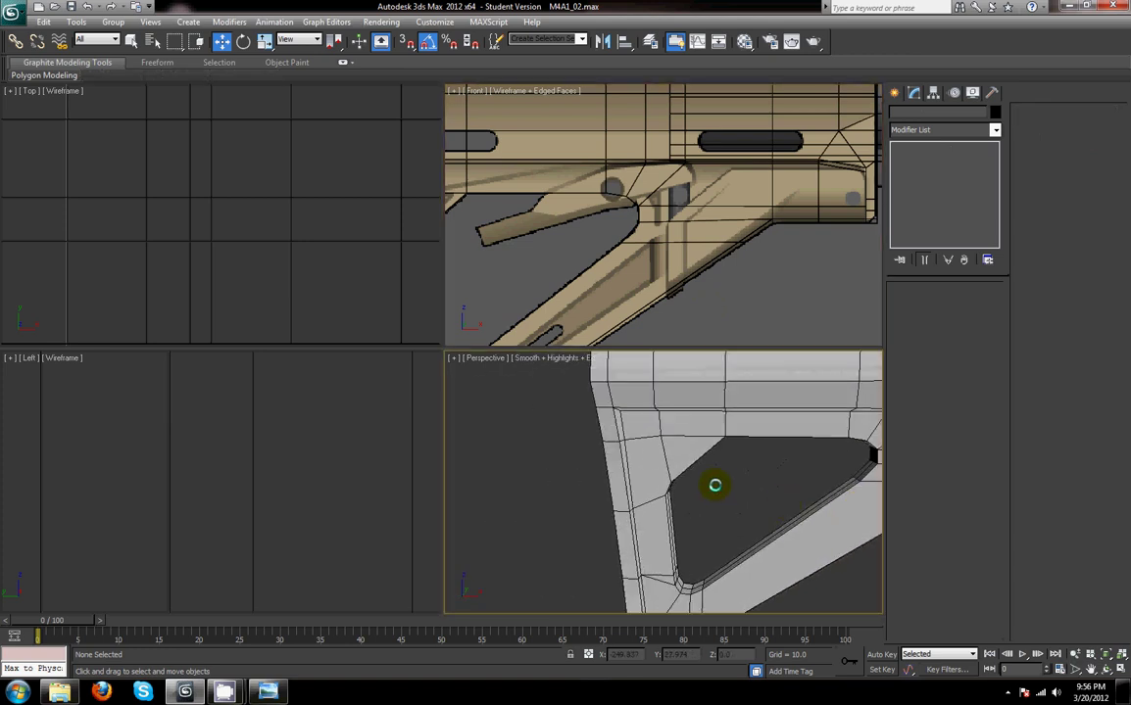
{"action": "scroll", "coordinate": [714, 485], "scroll_direction": "up", "scroll_amount": 2}
{"action": "left_click", "coordinate": [664, 453]}
{"action": "left_click", "coordinate": [920, 160]}
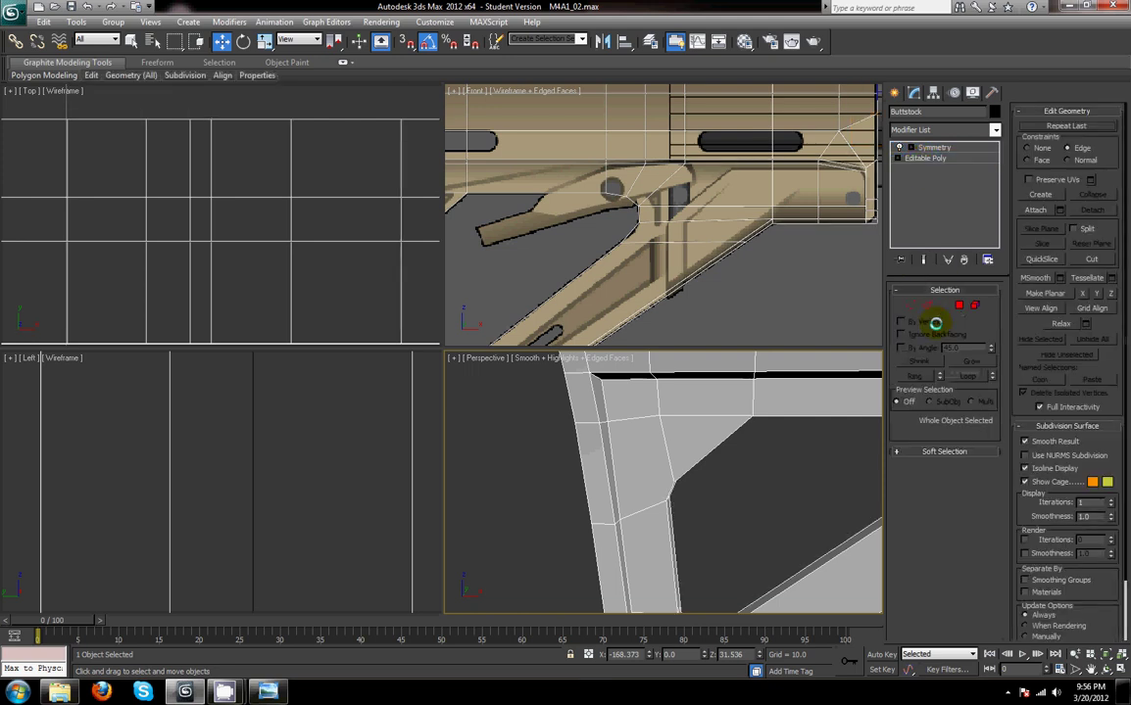
{"action": "left_click", "coordinate": [909, 306]}
{"action": "left_click", "coordinate": [672, 481]}
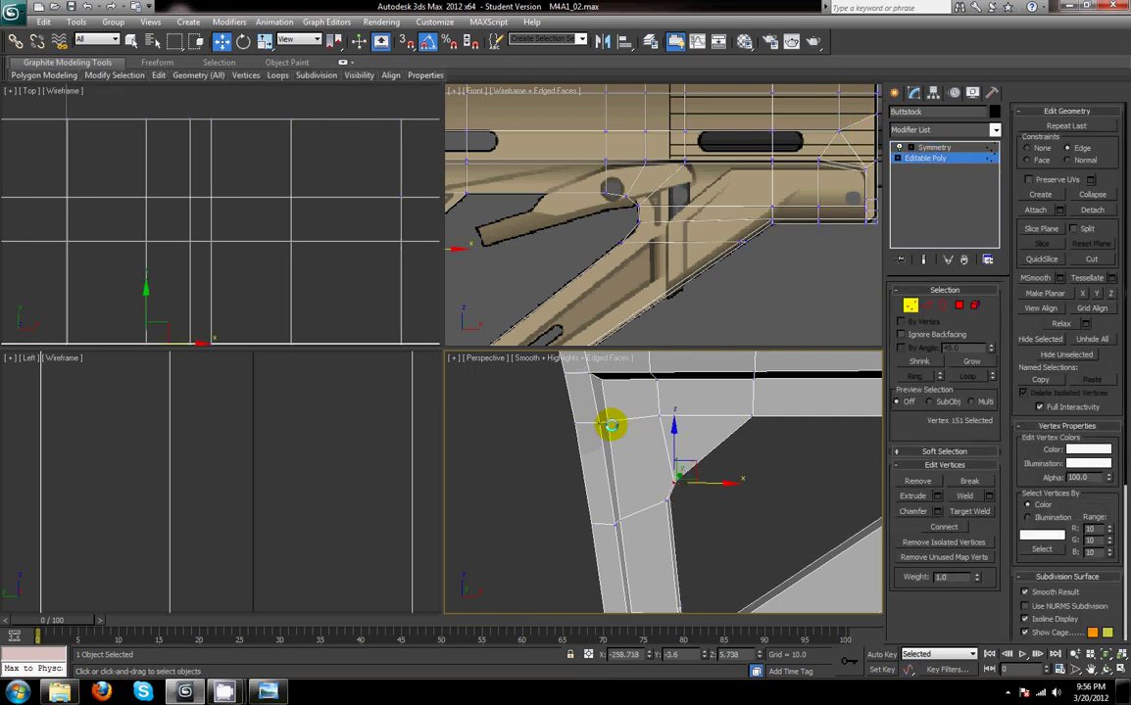
{"action": "left_click", "coordinate": [945, 526]}
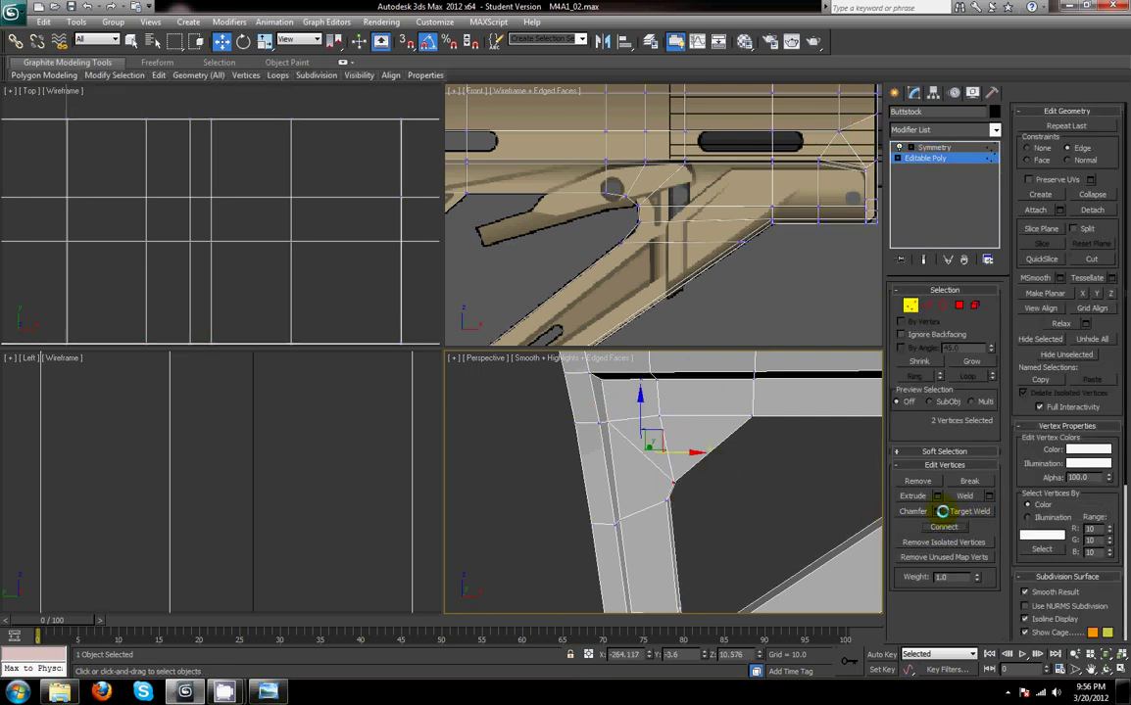
{"action": "left_click", "coordinate": [925, 305]}
- Examine the buttstock mesh around the triangular opening, the tube and the front end from several angles
{"action": "scroll", "coordinate": [669, 454], "scroll_direction": "down", "scroll_amount": 3}
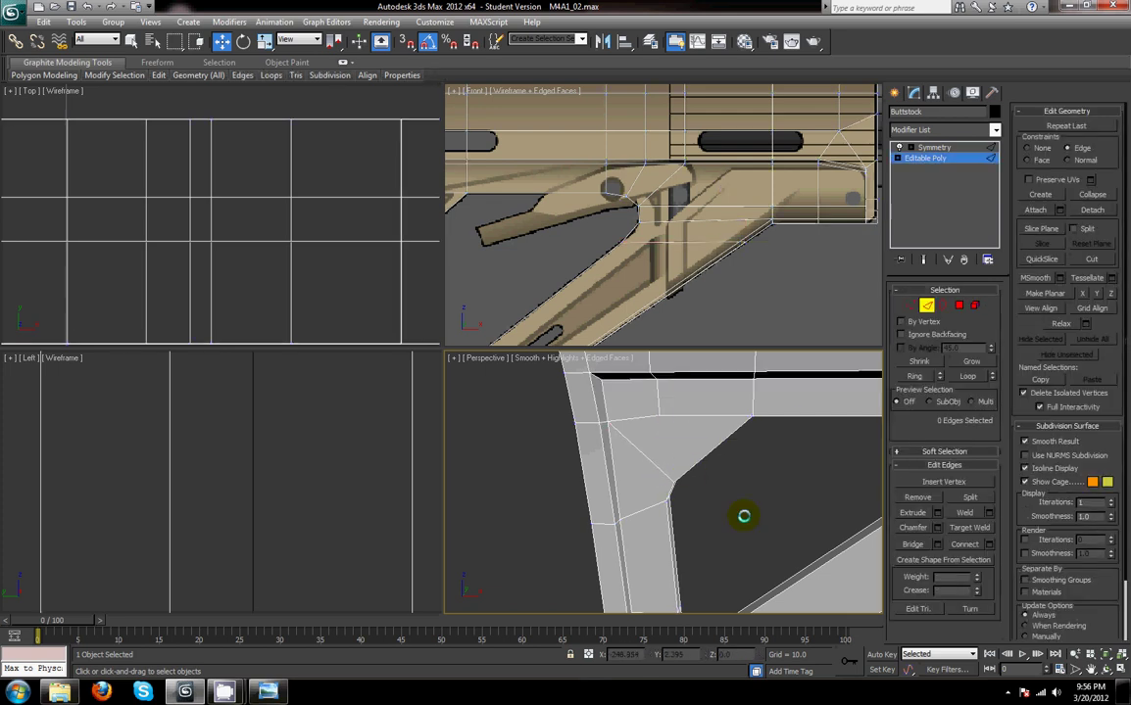
{"action": "scroll", "coordinate": [738, 488], "scroll_direction": "down", "scroll_amount": 2}
{"action": "scroll", "coordinate": [704, 467], "scroll_direction": "up", "scroll_amount": 3}
{"action": "middle_click_drag", "start_coordinate": [731, 454], "coordinate": [703, 464], "text": "alt"}
{"action": "scroll", "coordinate": [710, 396], "scroll_direction": "up", "scroll_amount": 2}
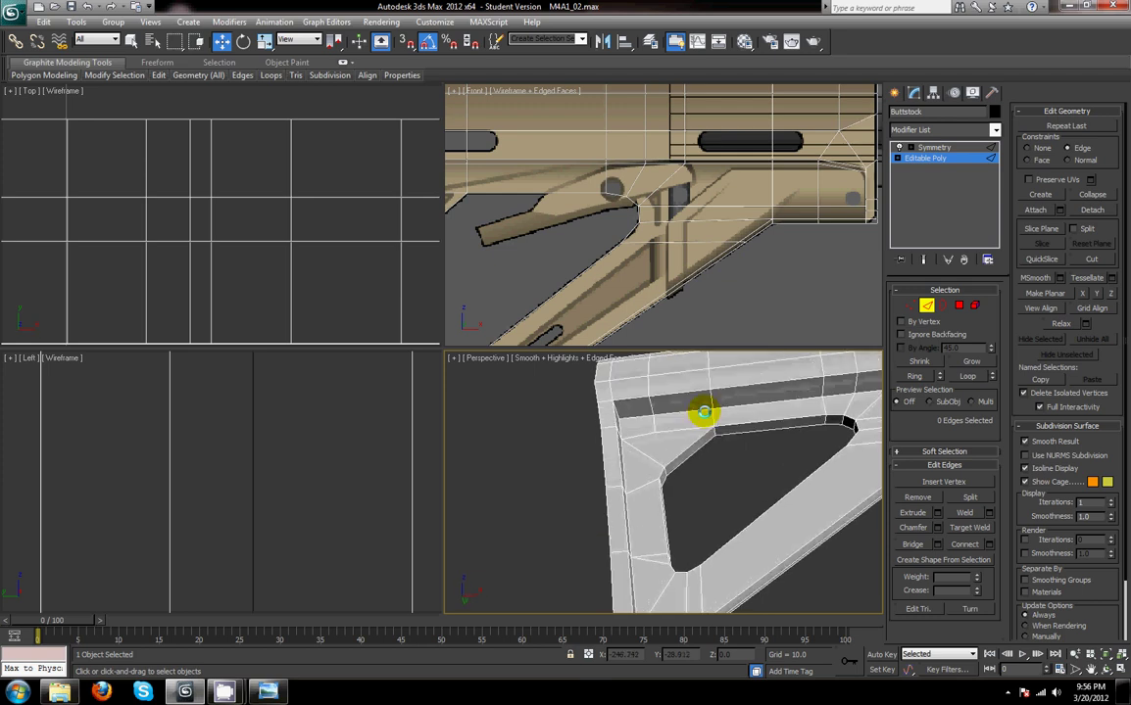
{"action": "scroll", "coordinate": [704, 431], "scroll_direction": "down", "scroll_amount": 2}
{"action": "scroll", "coordinate": [718, 493], "scroll_direction": "up", "scroll_amount": 2}
{"action": "scroll", "coordinate": [718, 493], "scroll_direction": "down", "scroll_amount": 2}
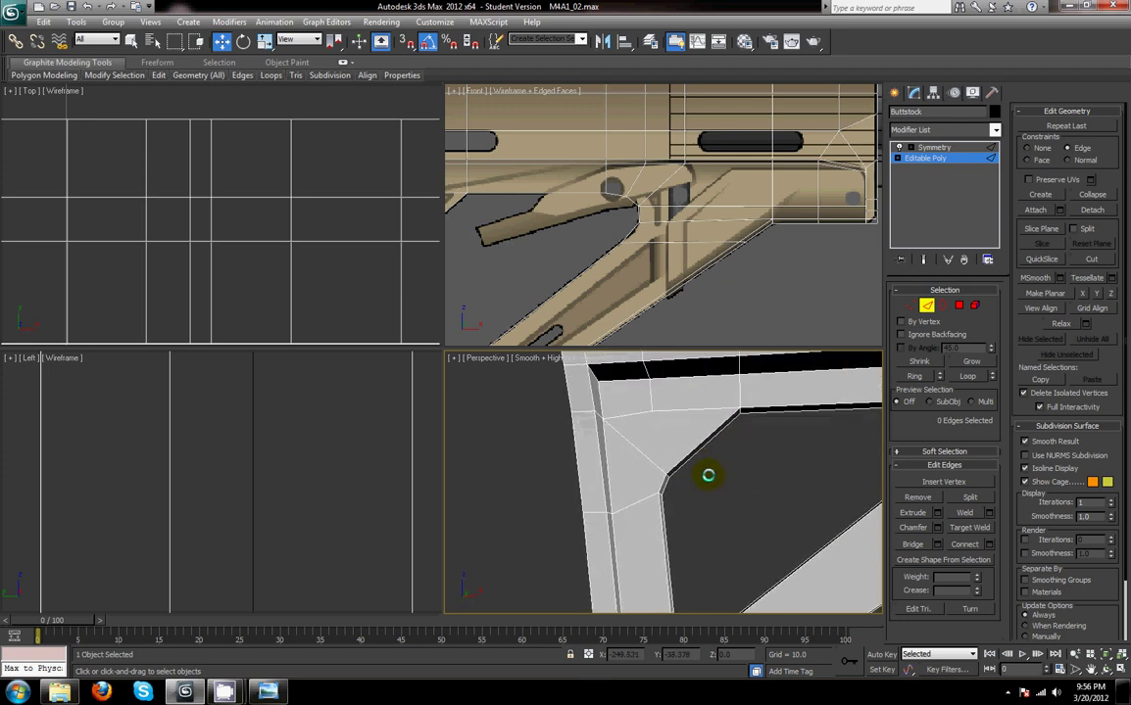
{"action": "scroll", "coordinate": [724, 503], "scroll_direction": "down", "scroll_amount": 2}
{"action": "scroll", "coordinate": [676, 470], "scroll_direction": "down", "scroll_amount": 4}
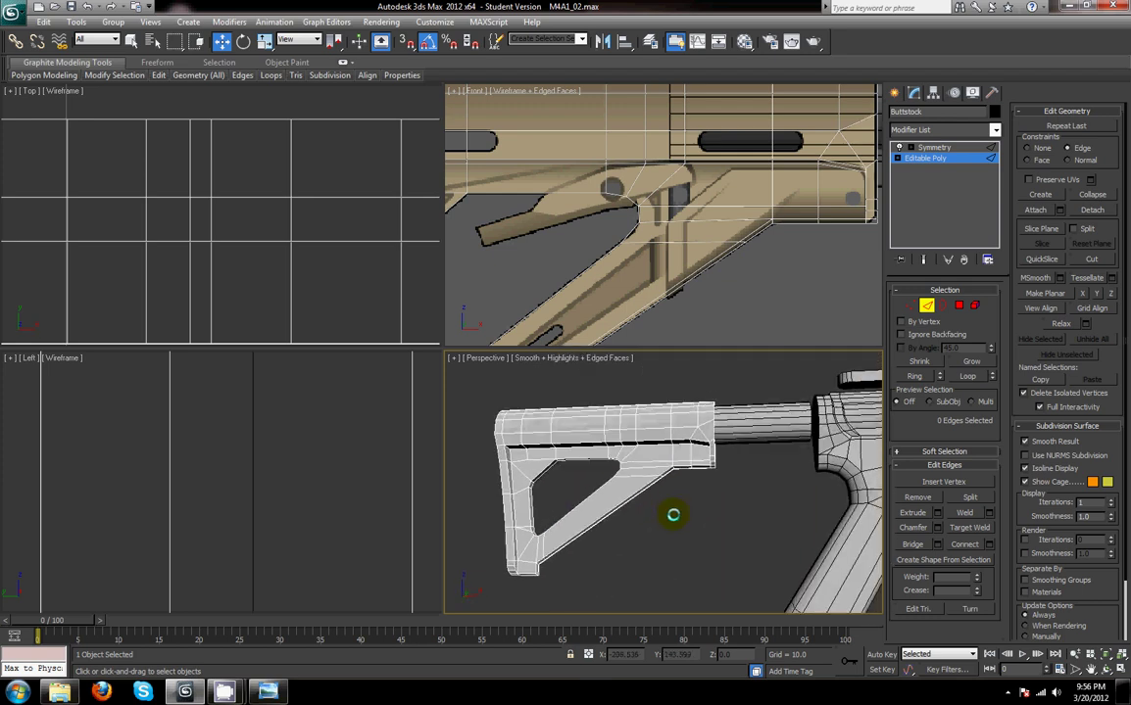
{"action": "scroll", "coordinate": [669, 516], "scroll_direction": "down", "scroll_amount": 2}
{"action": "scroll", "coordinate": [644, 503], "scroll_direction": "up", "scroll_amount": 3}
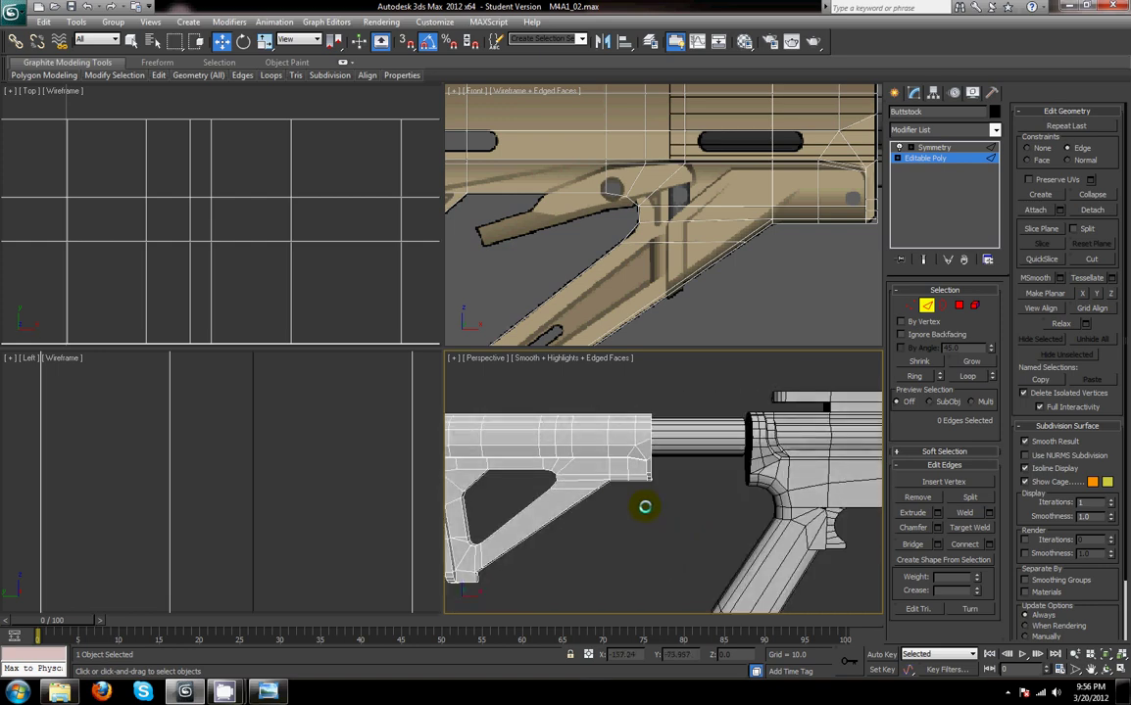
{"action": "key", "text": "alt+w"}
{"action": "scroll", "coordinate": [533, 475], "scroll_direction": "down", "scroll_amount": 2}
{"action": "middle_click_drag", "start_coordinate": [533, 476], "coordinate": [928, 305], "text": "alt"}
{"action": "scroll", "coordinate": [548, 480], "scroll_direction": "up", "scroll_amount": 4}
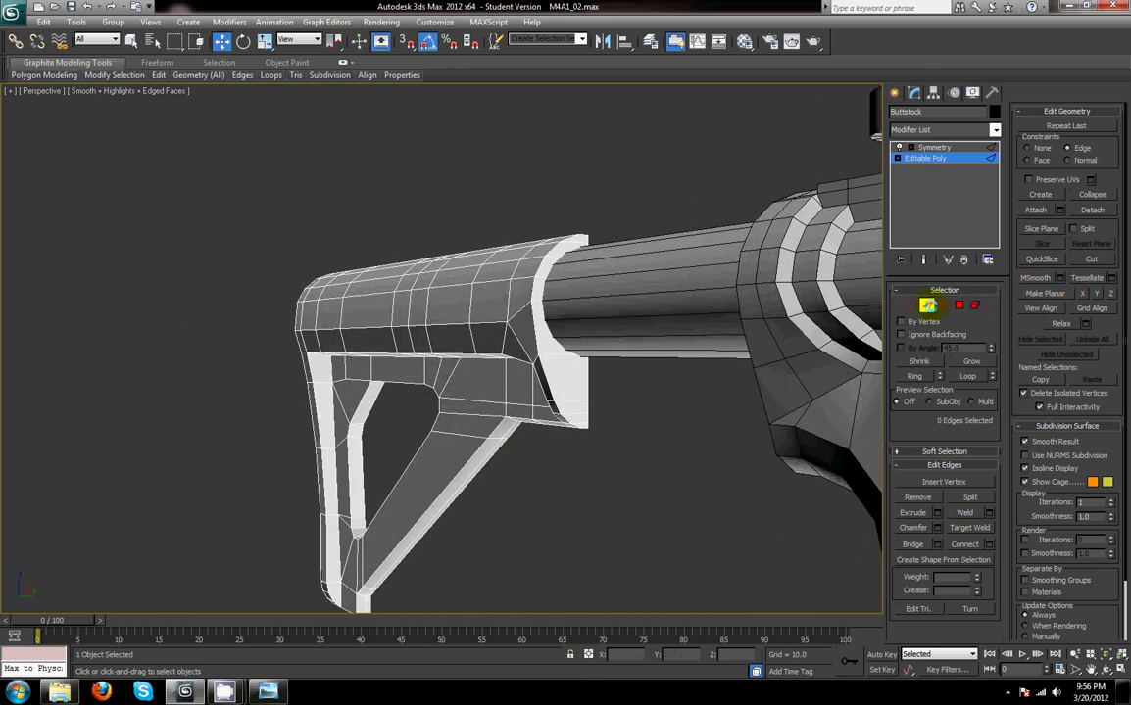
- Examine the shaded rifle and buttstock with the edge overlay hidden, and restore the overlay
{"action": "left_click", "coordinate": [928, 304]}
{"action": "scroll", "coordinate": [604, 527], "scroll_direction": "down", "scroll_amount": 6}
{"action": "left_click", "coordinate": [608, 524]}
{"action": "key", "text": "F4"}
{"action": "scroll", "coordinate": [585, 475], "scroll_direction": "down", "scroll_amount": 3}
{"action": "middle_click_drag", "start_coordinate": [586, 474], "coordinate": [523, 478]}
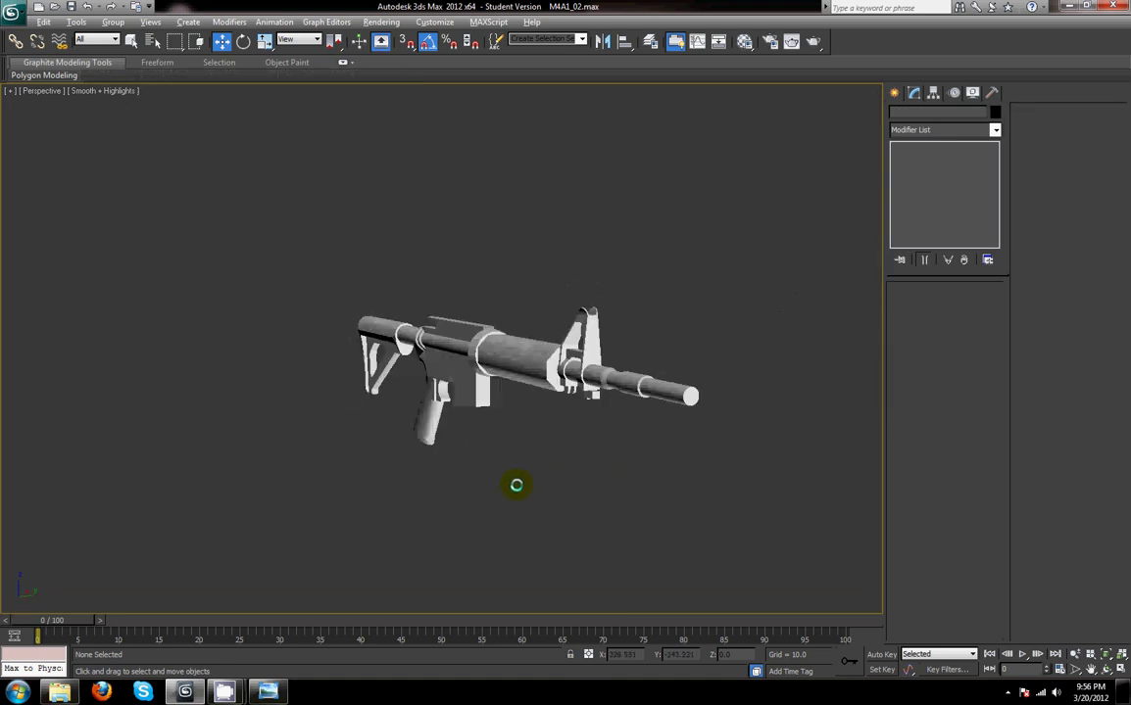
{"action": "scroll", "coordinate": [521, 482], "scroll_direction": "up", "scroll_amount": 3}
{"action": "middle_click_drag", "start_coordinate": [477, 472], "coordinate": [543, 388]}
{"action": "scroll", "coordinate": [565, 487], "scroll_direction": "up", "scroll_amount": 4}
{"action": "scroll", "coordinate": [570, 465], "scroll_direction": "up", "scroll_amount": 3}
{"action": "scroll", "coordinate": [538, 474], "scroll_direction": "up", "scroll_amount": 2}
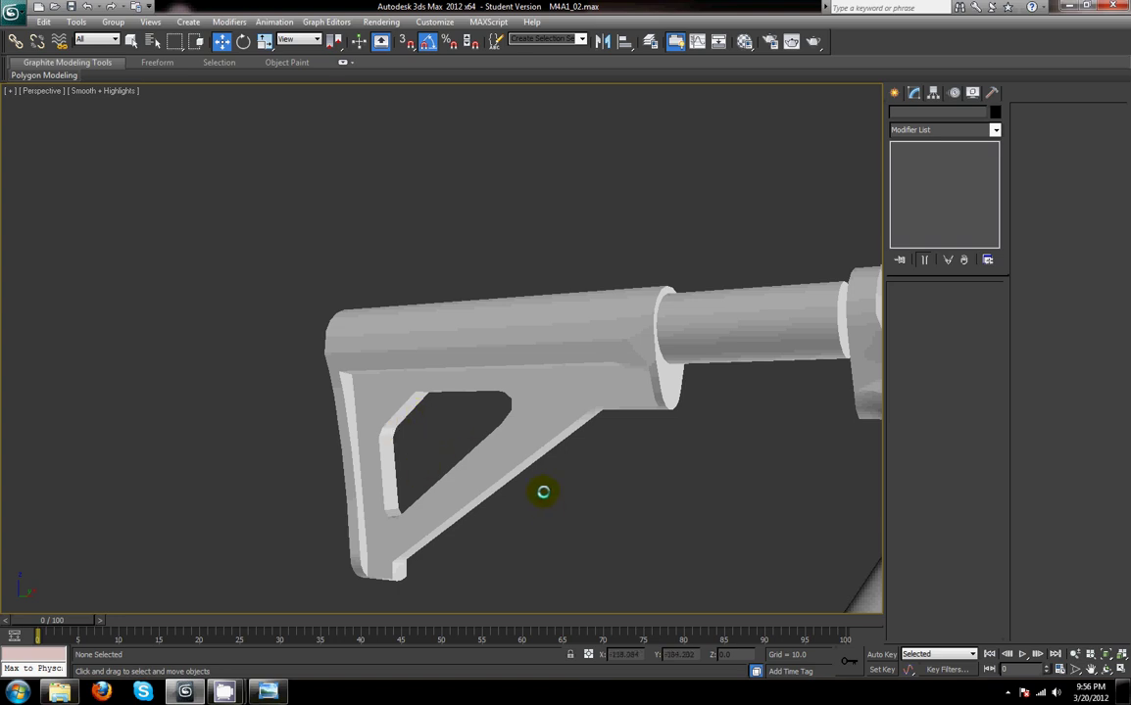
{"action": "scroll", "coordinate": [543, 492], "scroll_direction": "down", "scroll_amount": 4}
{"action": "middle_click_drag", "start_coordinate": [597, 495], "coordinate": [644, 498], "text": "alt"}
{"action": "middle_click_drag", "start_coordinate": [480, 489], "coordinate": [585, 548]}
{"action": "scroll", "coordinate": [588, 548], "scroll_direction": "up", "scroll_amount": 4}
{"action": "key", "text": "F4"}
- Select the ring of edges along the buttstock's rear end and convert it to a polygon selection of the whole rear strip
{"action": "left_click", "coordinate": [594, 511]}
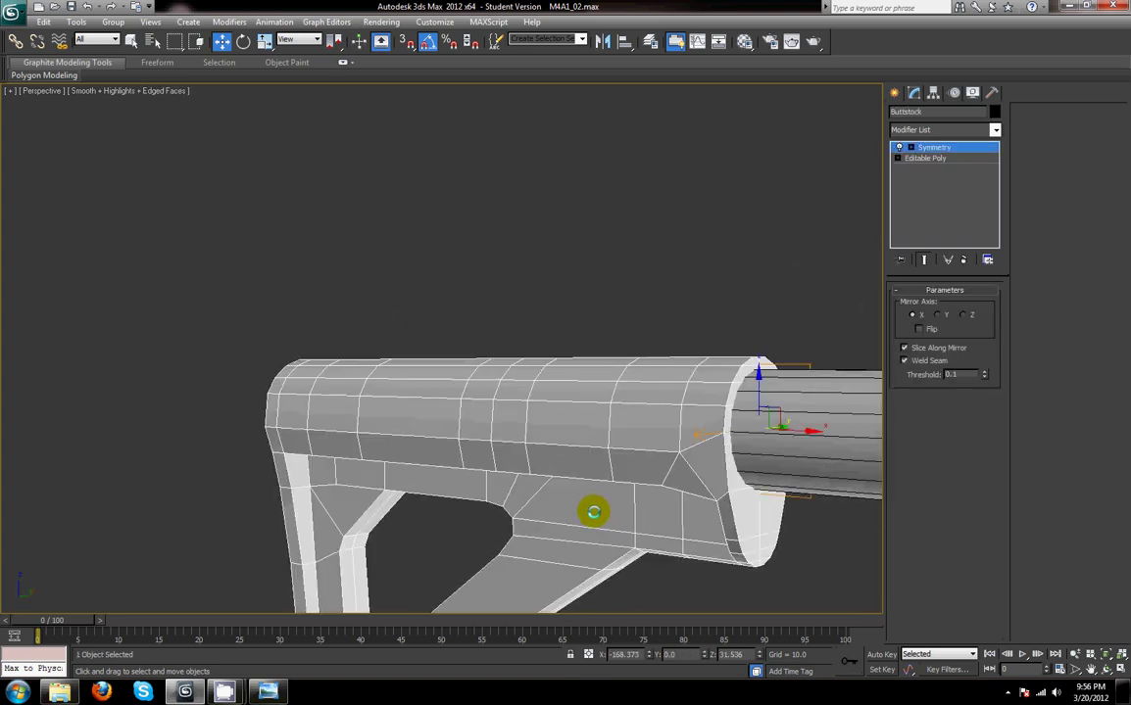
{"action": "left_click", "coordinate": [943, 158]}
{"action": "middle_click_drag", "start_coordinate": [637, 341], "coordinate": [789, 298], "text": "alt"}
{"action": "left_click", "coordinate": [962, 305]}
{"action": "scroll", "coordinate": [570, 308], "scroll_direction": "up", "scroll_amount": 4}
{"action": "middle_click_drag", "start_coordinate": [570, 307], "coordinate": [788, 249], "text": "alt"}
{"action": "scroll", "coordinate": [548, 281], "scroll_direction": "down", "scroll_amount": 4}
{"action": "key", "text": "alt+w"}
{"action": "scroll", "coordinate": [788, 249], "scroll_direction": "down", "scroll_amount": 1}
{"action": "left_click", "coordinate": [927, 305]}
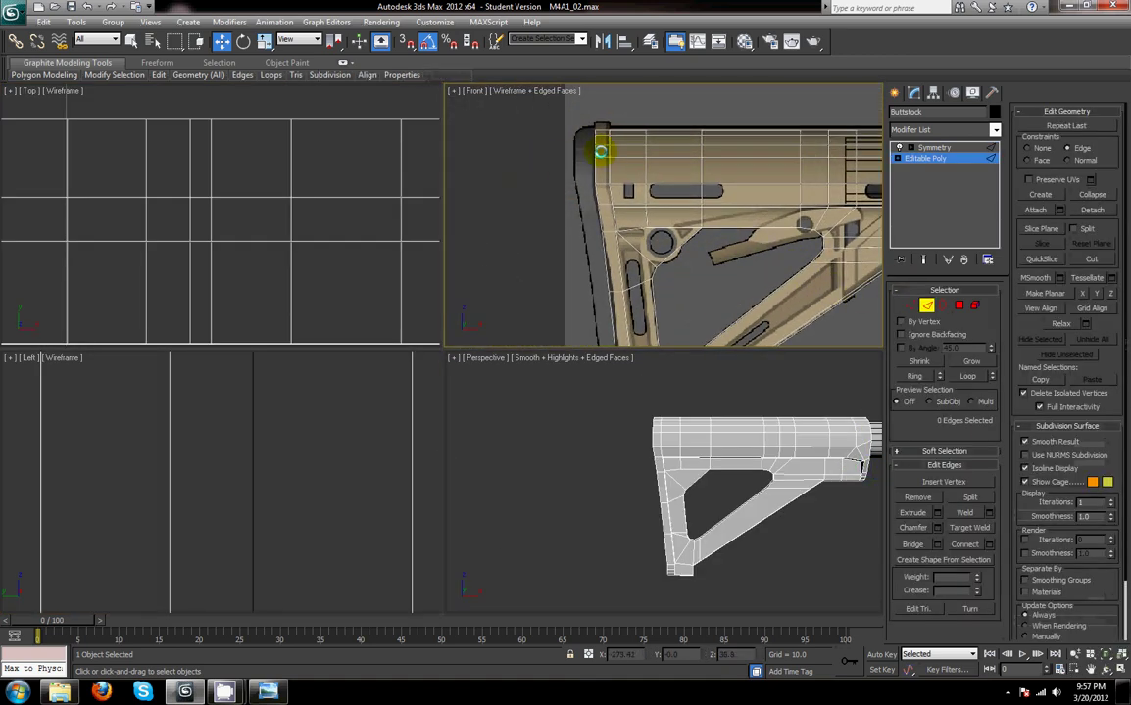
{"action": "right_click", "coordinate": [671, 211]}
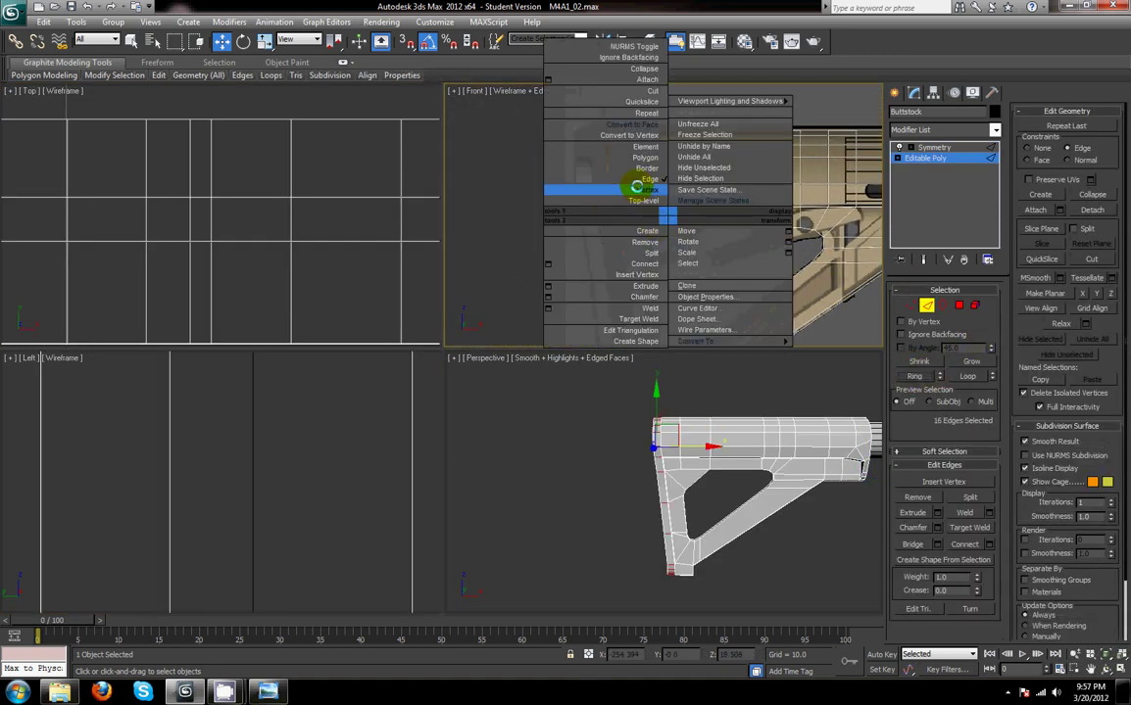
{"action": "left_click", "coordinate": [641, 122]}
- Extrude the rear strip's polygons along their local normals with a height of 0.5
{"action": "scroll", "coordinate": [647, 270], "scroll_direction": "down", "scroll_amount": 3}
{"action": "middle_click_drag", "start_coordinate": [720, 525], "coordinate": [771, 543], "text": "alt"}
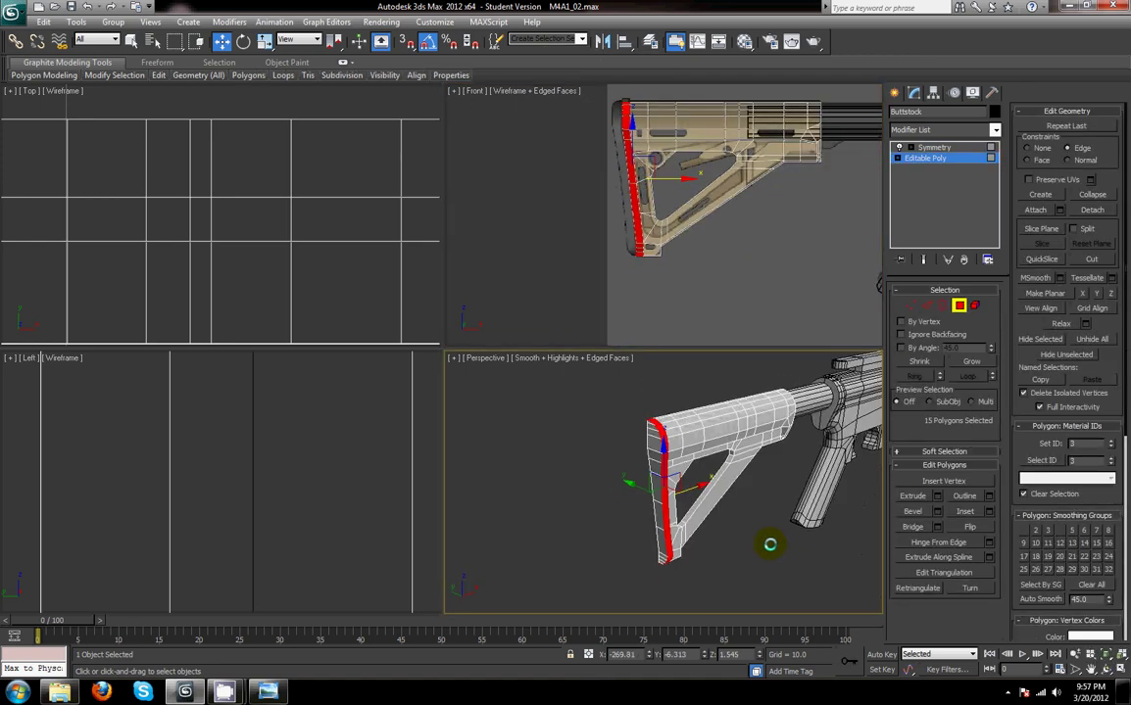
{"action": "key", "text": "alt+w"}
{"action": "middle_click_drag", "start_coordinate": [597, 396], "coordinate": [608, 426]}
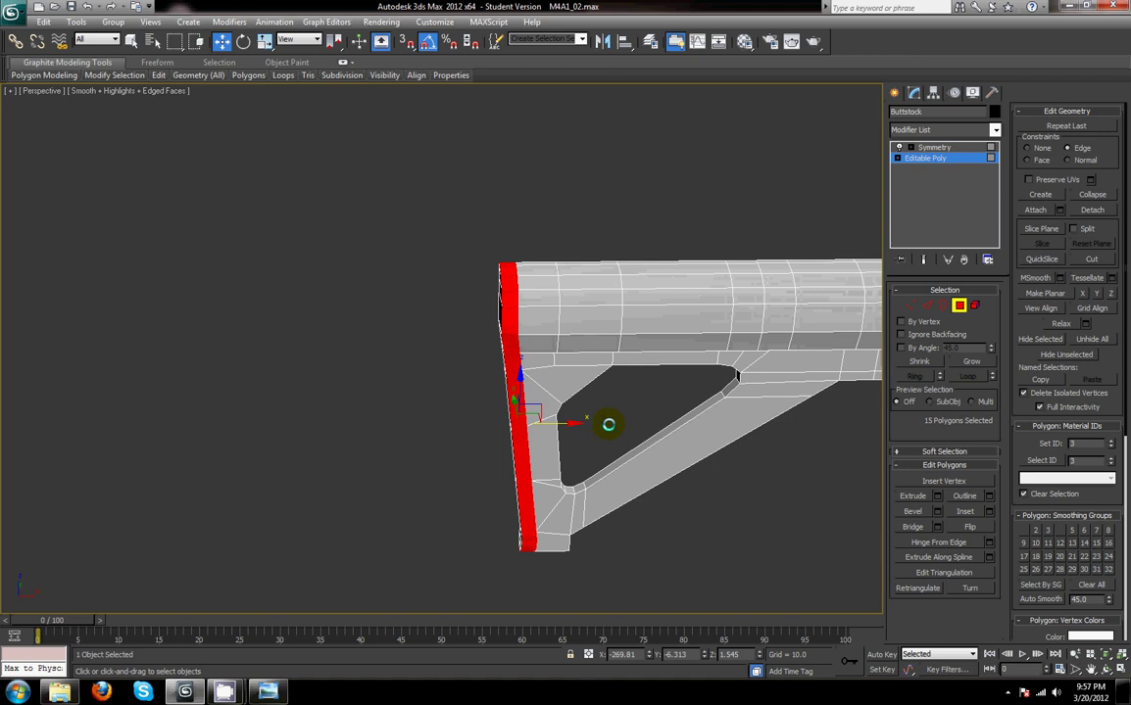
{"action": "scroll", "coordinate": [608, 431], "scroll_direction": "up", "scroll_amount": 3}
{"action": "middle_click_drag", "start_coordinate": [605, 338], "coordinate": [578, 236], "text": "alt"}
{"action": "mouse_move", "coordinate": [563, 313]}
{"action": "middle_mouse_down", "text": "alt"}
{"action": "mouse_move", "coordinate": [586, 237]}
{"action": "mouse_move", "coordinate": [560, 283]}
{"action": "mouse_move", "coordinate": [576, 301]}
{"action": "middle_mouse_up", "text": "alt"}
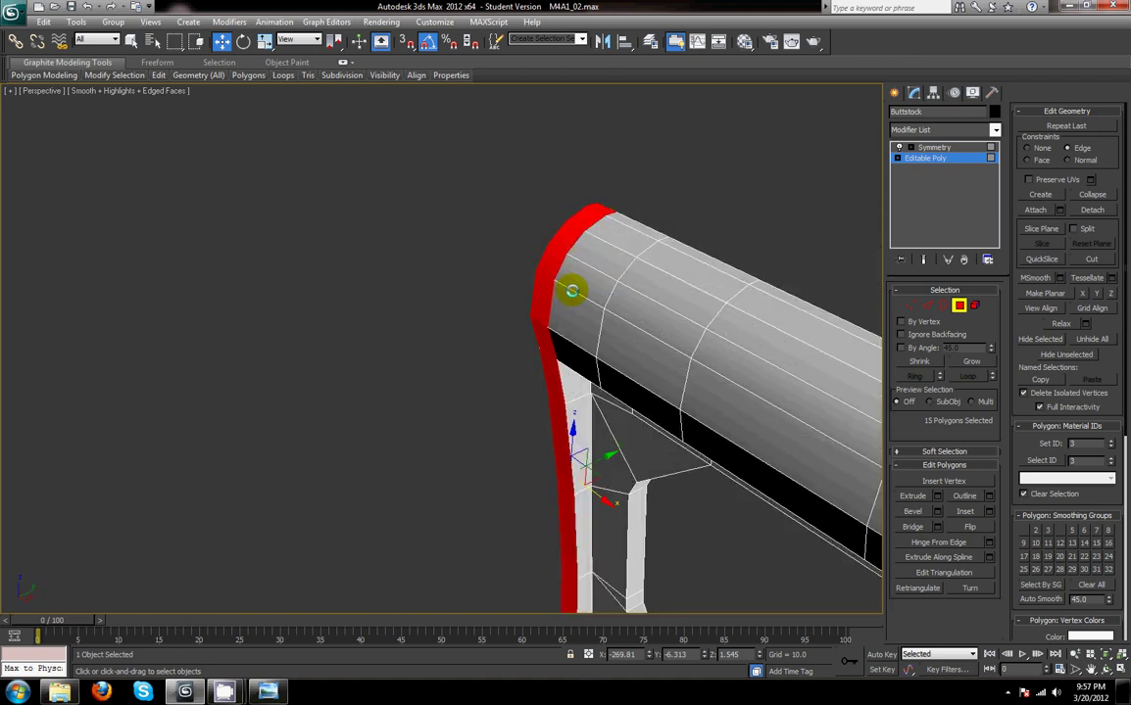
{"action": "left_click", "coordinate": [937, 496]}
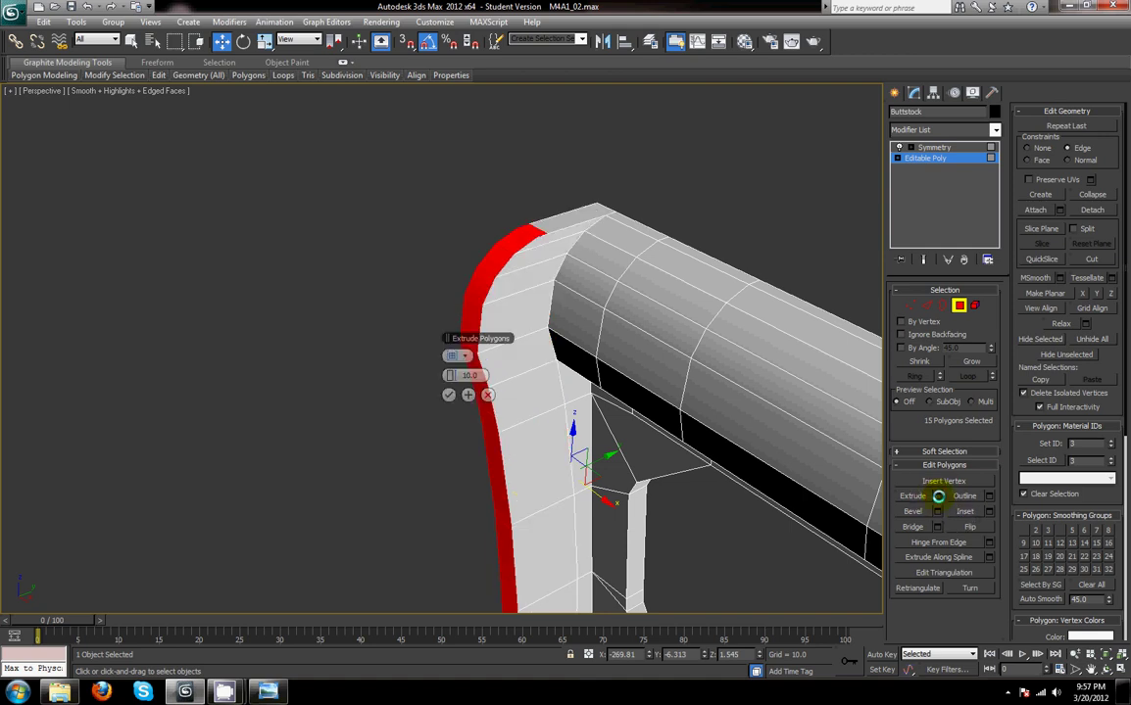
{"action": "left_click", "coordinate": [456, 354]}
{"action": "left_click", "coordinate": [456, 355]}
{"action": "left_click", "coordinate": [455, 355]}
{"action": "left_click", "coordinate": [456, 355]}
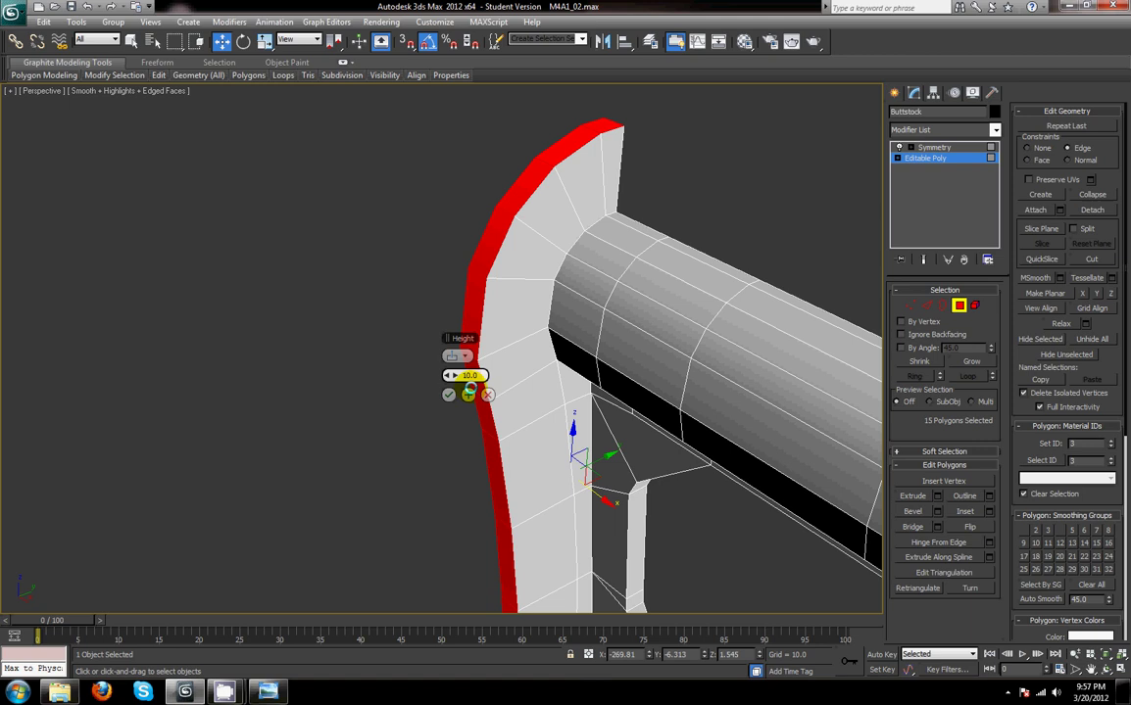
{"action": "left_click_drag", "start_coordinate": [448, 377], "coordinate": [396, 390]}
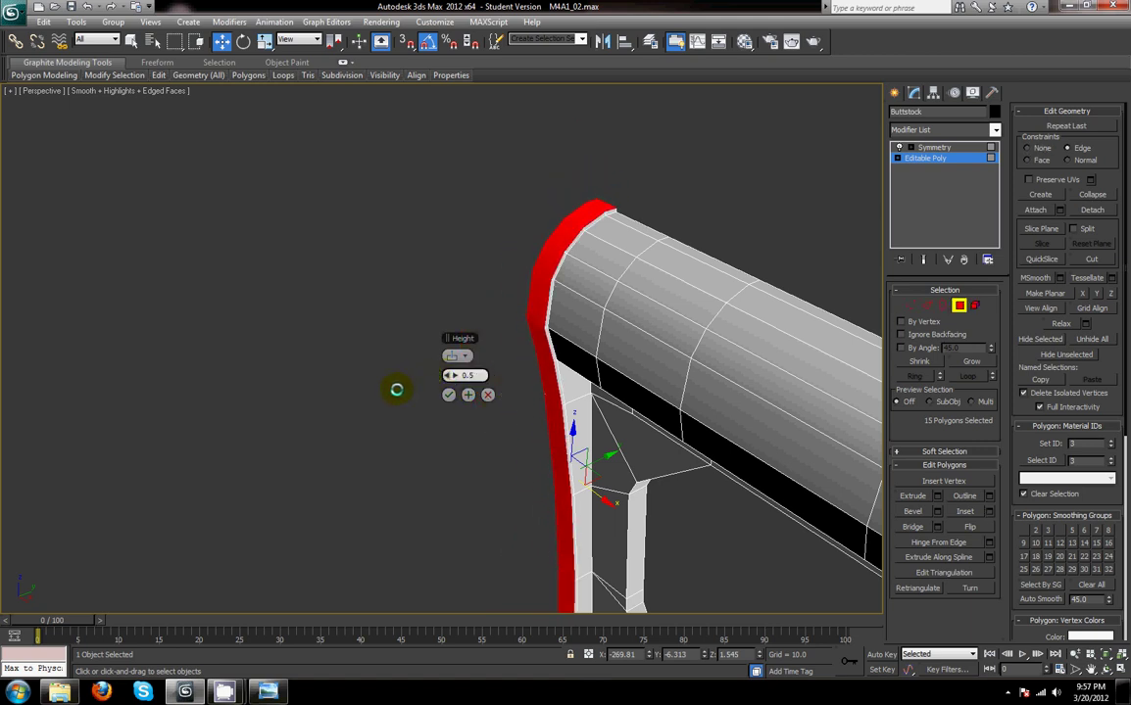
{"action": "middle_click_drag", "start_coordinate": [672, 368], "coordinate": [530, 355], "text": "alt"}
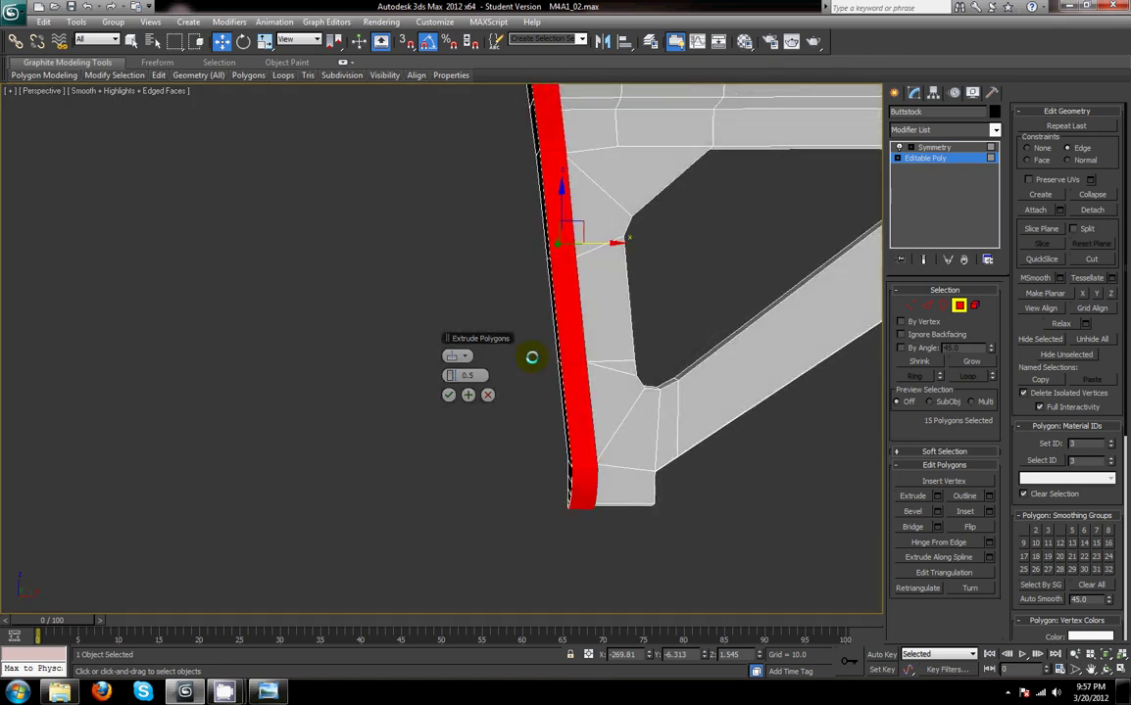
{"action": "left_click", "coordinate": [450, 395]}
- Select all polygons of the buttstock tube's curved upper surface and move them from smoothing group 4 to smoothing group 1
{"action": "middle_click_drag", "start_coordinate": [672, 304], "coordinate": [707, 402]}
{"action": "scroll", "coordinate": [602, 401], "scroll_direction": "down", "scroll_amount": 3}
{"action": "scroll", "coordinate": [685, 397], "scroll_direction": "up", "scroll_amount": 4}
{"action": "middle_click_drag", "start_coordinate": [593, 285], "coordinate": [679, 370]}
{"action": "left_click", "coordinate": [927, 305]}
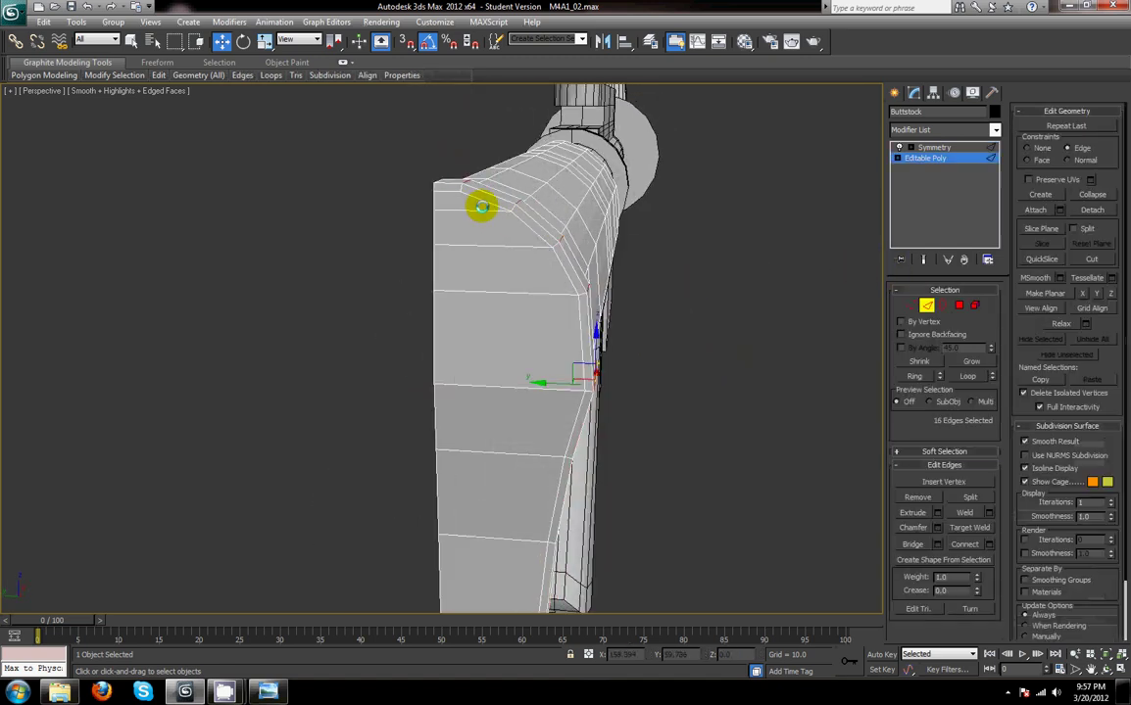
{"action": "middle_click_drag", "start_coordinate": [700, 280], "coordinate": [939, 270], "text": "alt"}
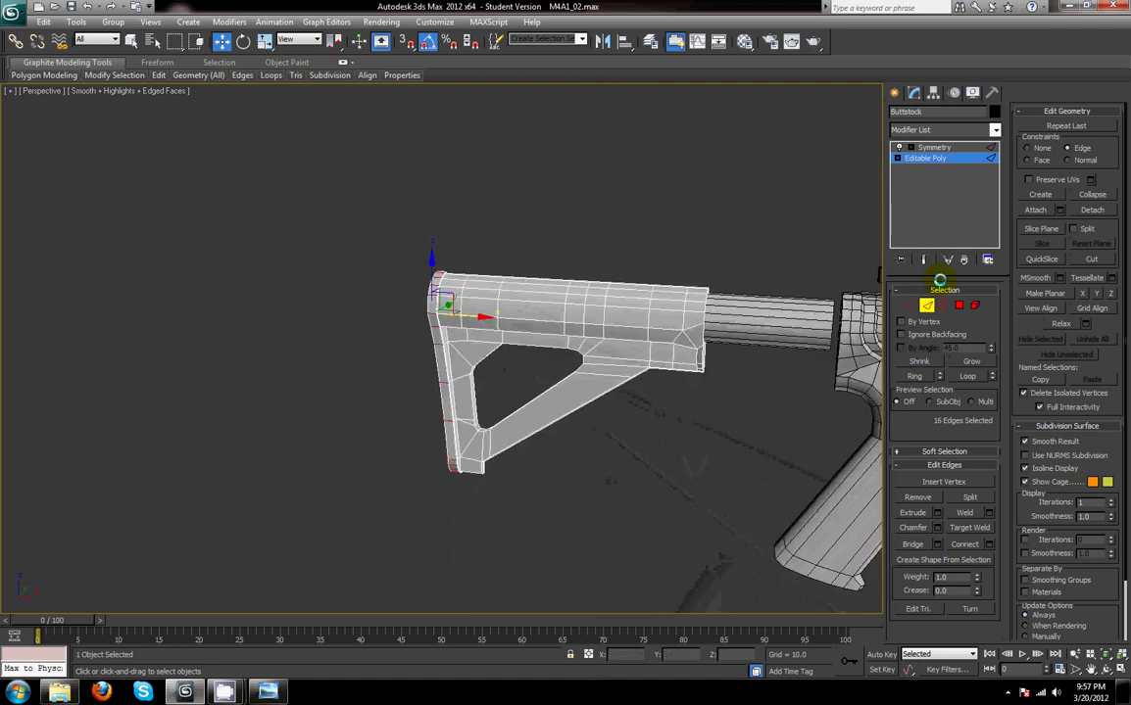
{"action": "left_click", "coordinate": [958, 305]}
{"action": "scroll", "coordinate": [637, 287], "scroll_direction": "up", "scroll_amount": 3}
{"action": "left_click_drag", "start_coordinate": [361, 201], "coordinate": [752, 283]}
{"action": "middle_click_drag", "start_coordinate": [609, 275], "coordinate": [807, 361], "text": "alt"}
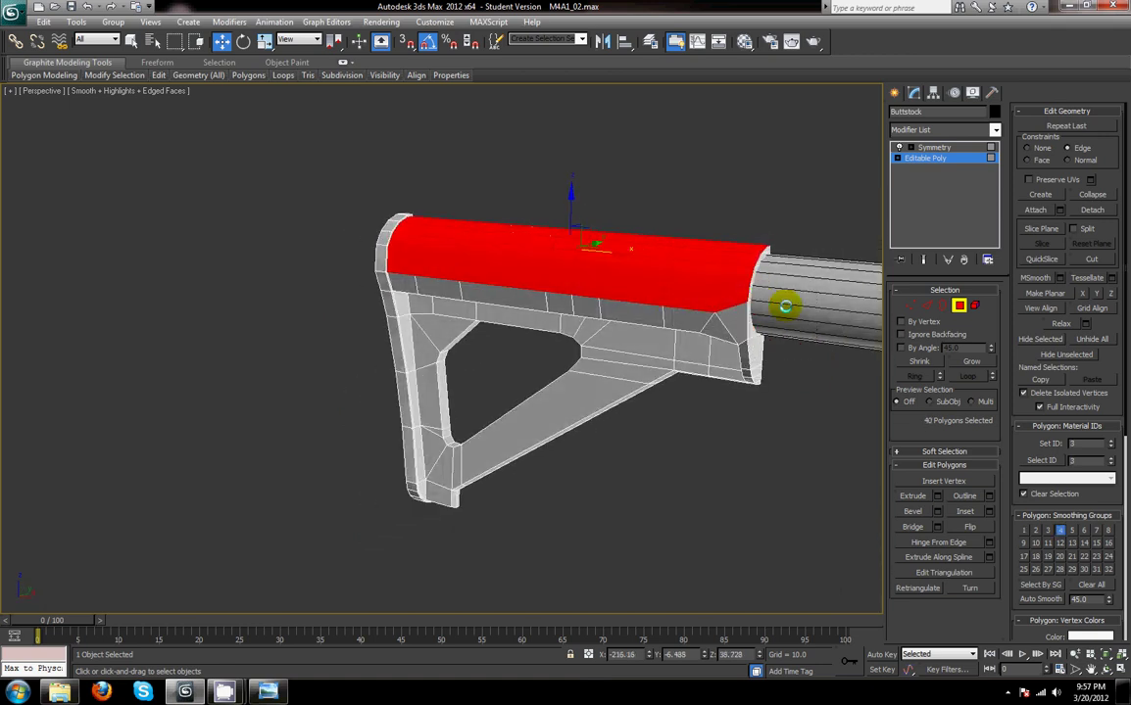
{"action": "middle_click_drag", "start_coordinate": [785, 306], "coordinate": [783, 341]}
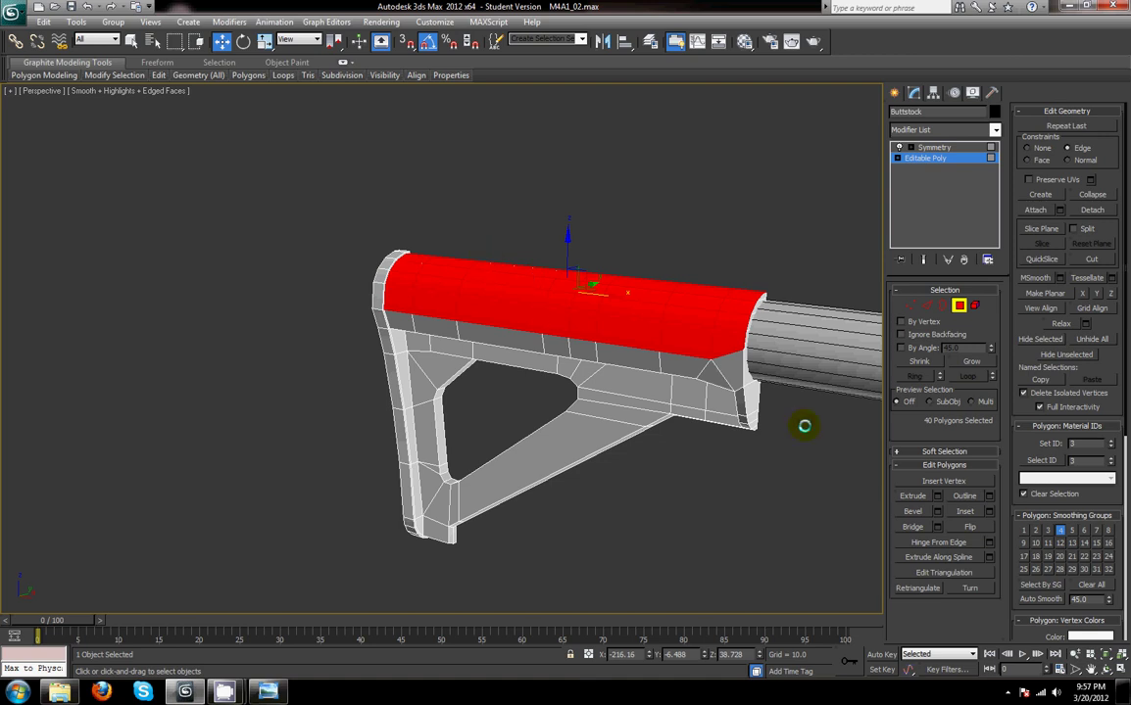
{"action": "left_click", "coordinate": [1026, 532]}
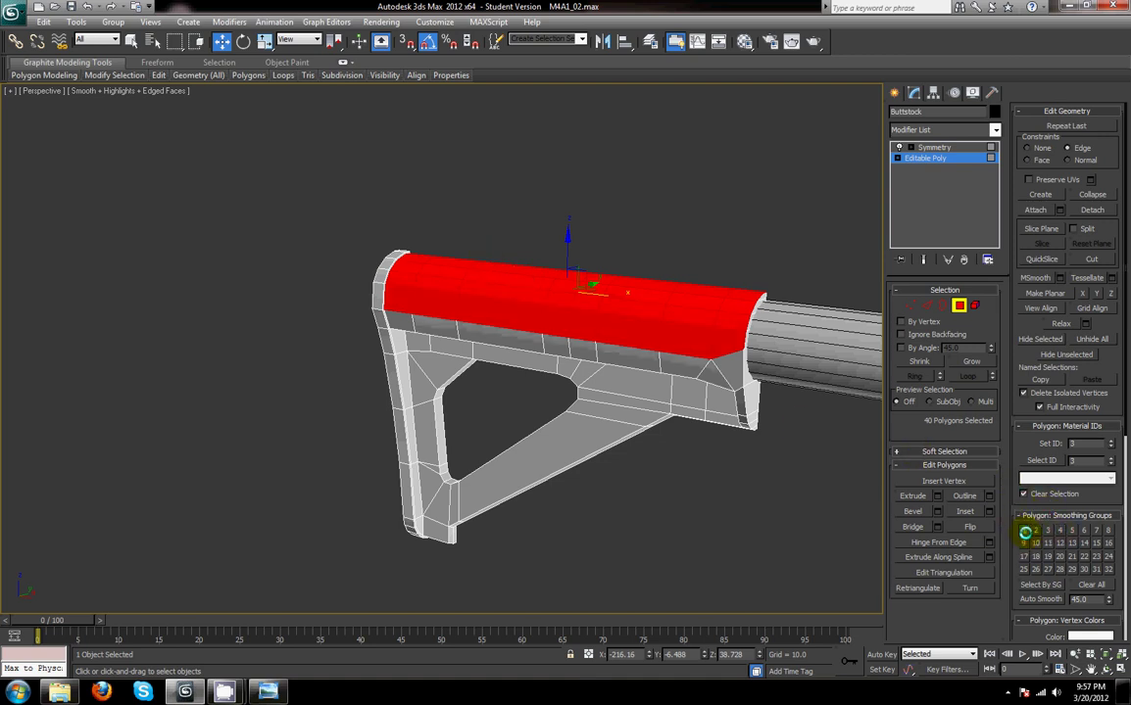
- Select the full-length row of polygons along the tube's lower side, including the front corner polygons, and assign it to smoothing group 2
{"action": "scroll", "coordinate": [749, 399], "scroll_direction": "up", "scroll_amount": 2}
{"action": "middle_click_drag", "start_coordinate": [727, 399], "coordinate": [596, 391]}
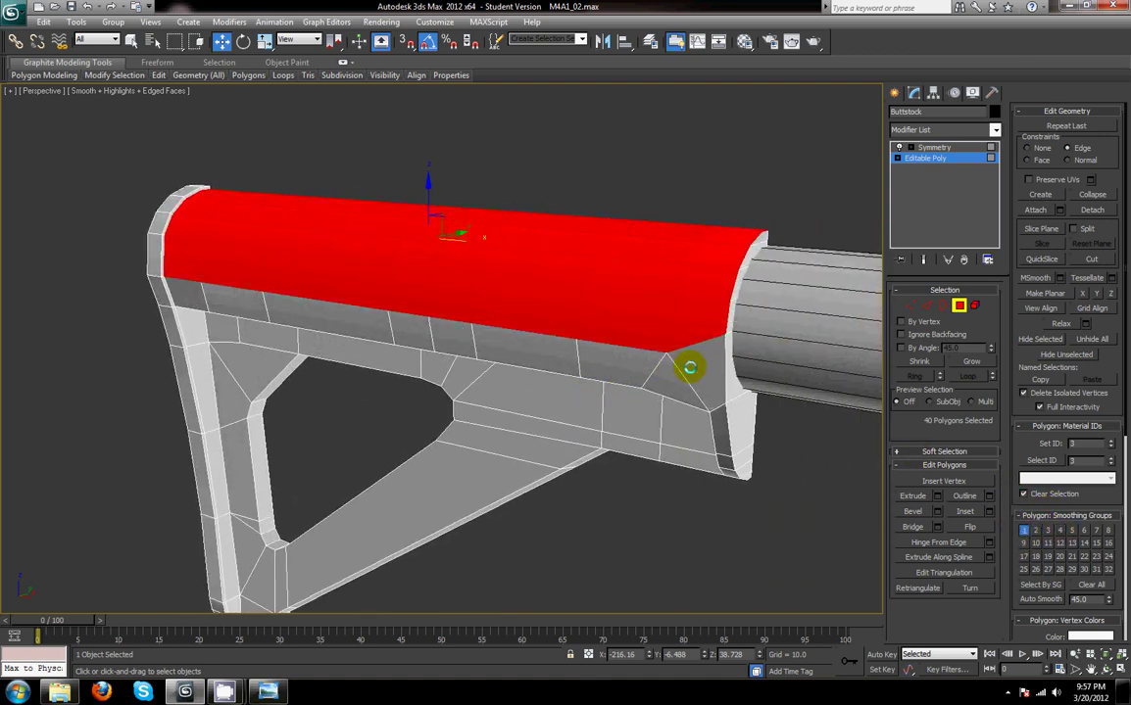
{"action": "left_click", "coordinate": [670, 382]}
{"action": "left_click", "coordinate": [641, 375], "text": "ctrl"}
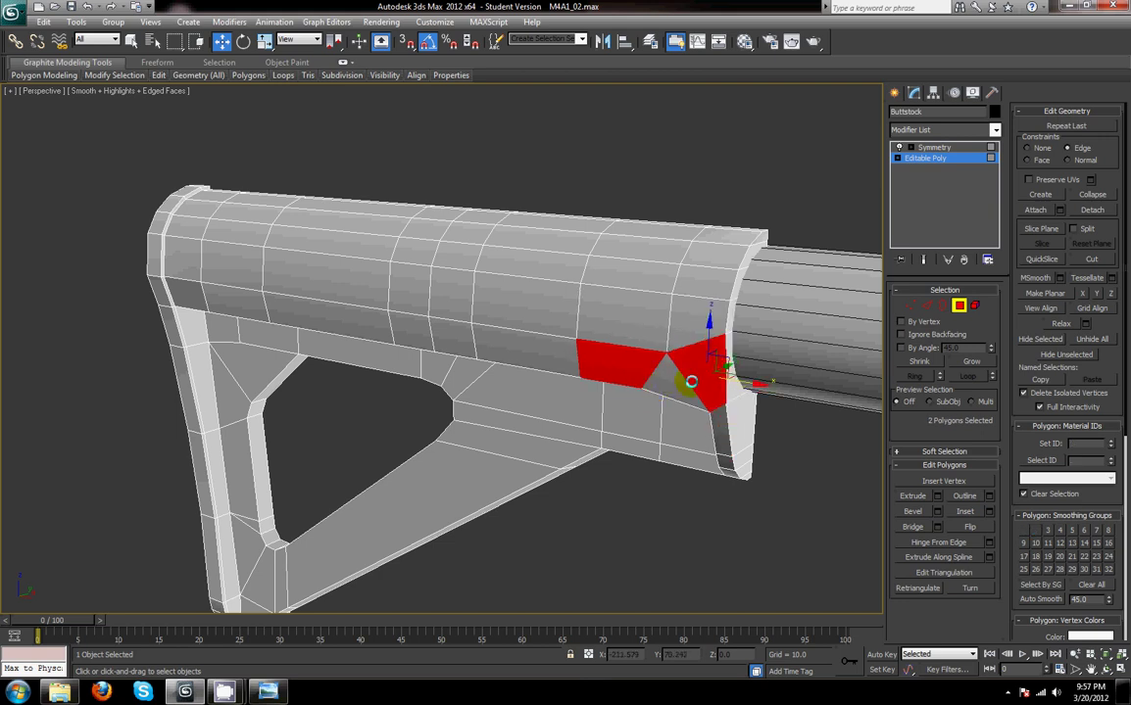
{"action": "key", "text": "q"}
{"action": "left_click", "coordinate": [674, 386], "text": "ctrl"}
{"action": "left_click", "coordinate": [532, 354], "text": "ctrl"}
{"action": "left_click", "coordinate": [457, 345], "text": "ctrl"}
{"action": "left_click_drag", "start_coordinate": [457, 345], "coordinate": [397, 328]}
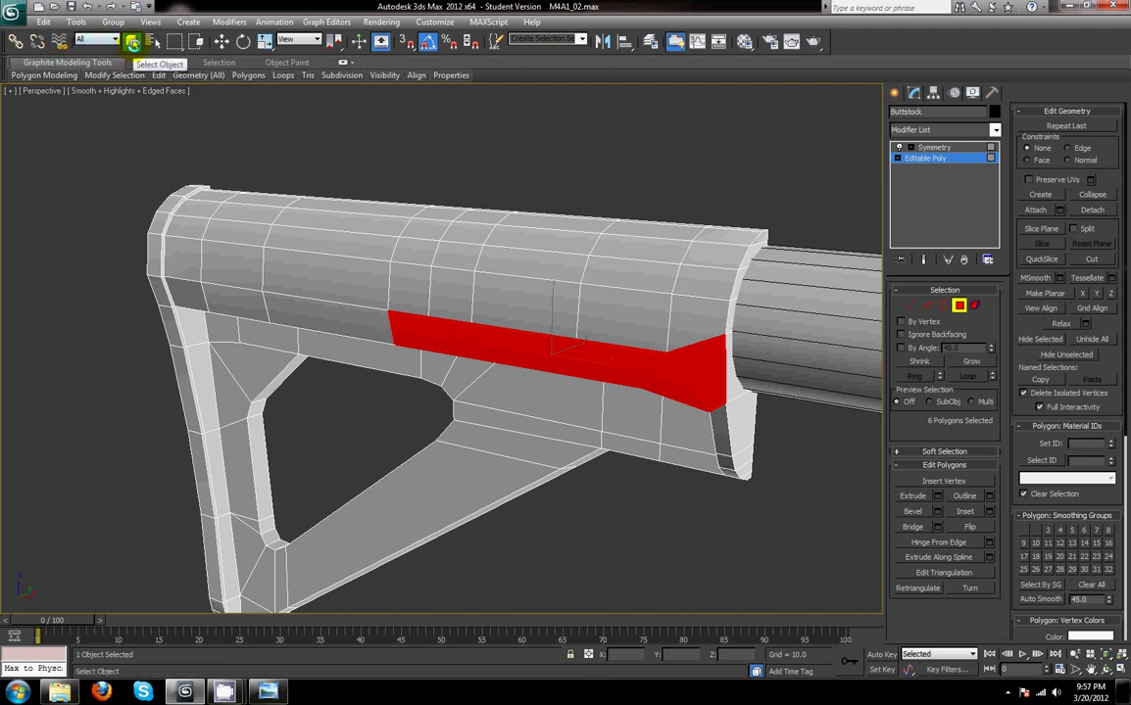
{"action": "left_click_drag", "start_coordinate": [360, 328], "coordinate": [180, 302]}
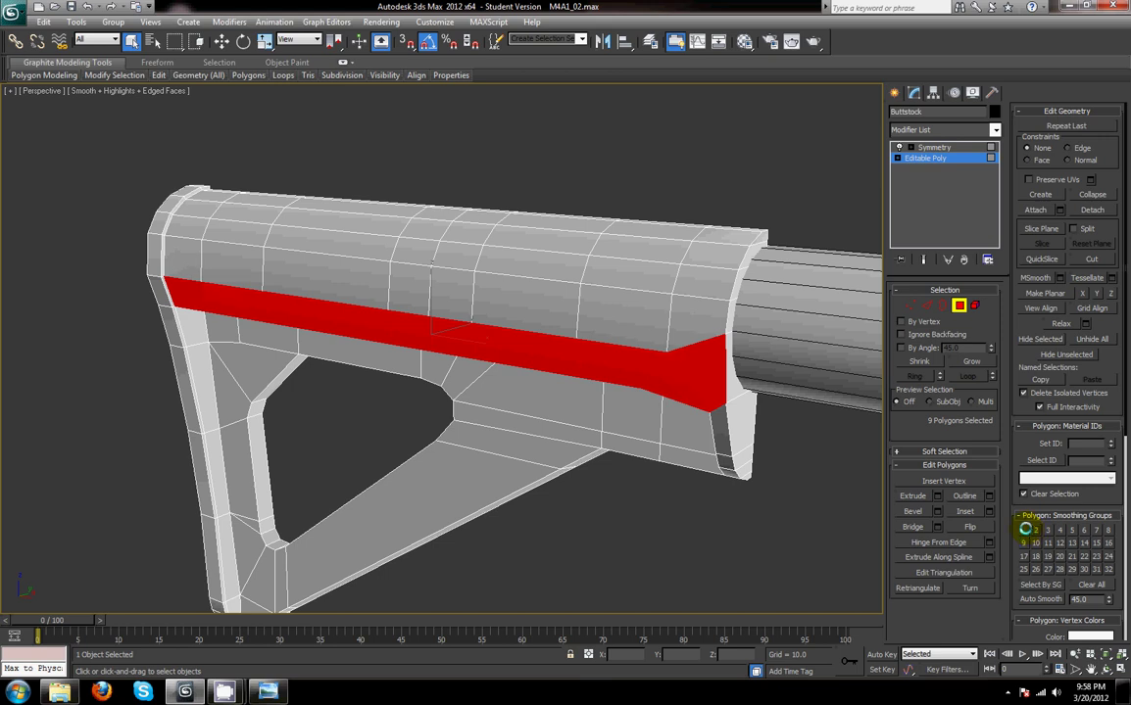
{"action": "left_click", "coordinate": [1036, 531]}
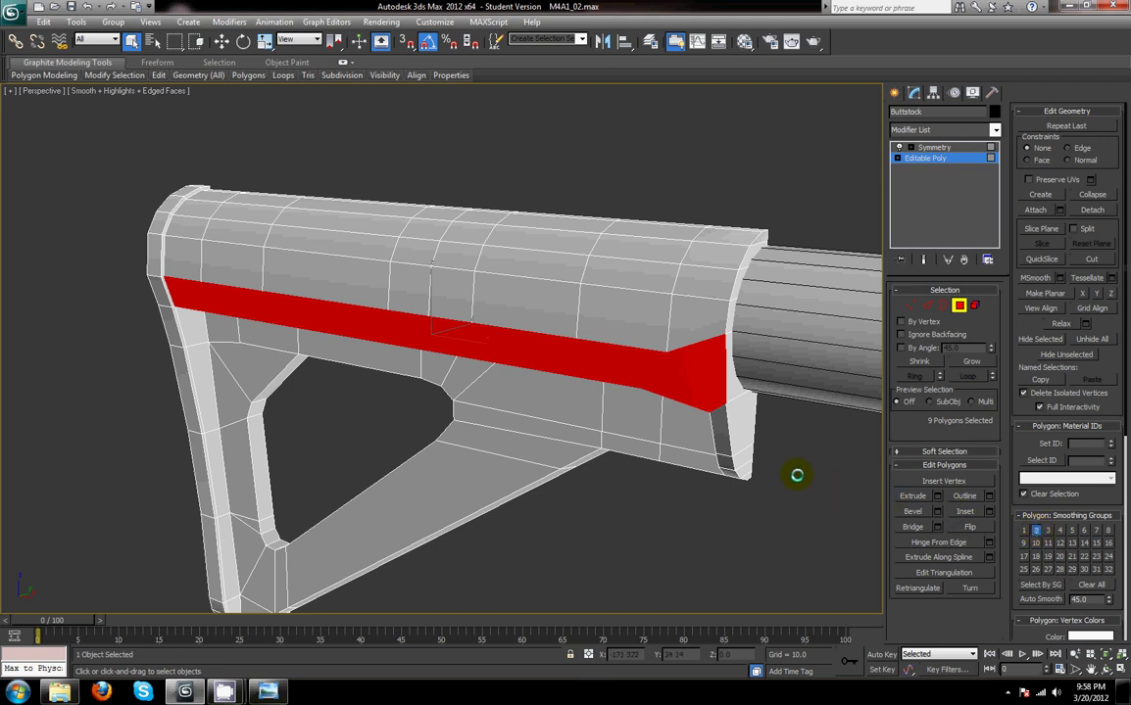
- Select the narrow strip of polygons along the buttstock's lower front edge and change its smoothing group
{"action": "left_click", "coordinate": [718, 427]}
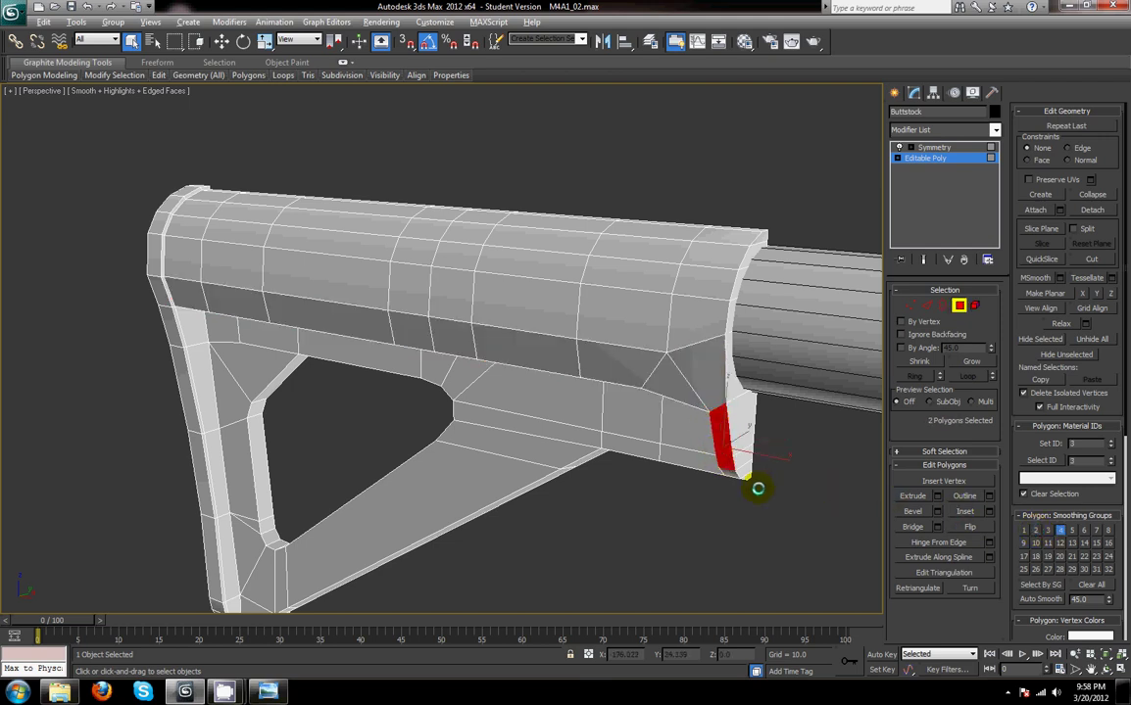
{"action": "middle_click_drag", "start_coordinate": [773, 405], "coordinate": [775, 433], "text": "alt"}
{"action": "left_click", "coordinate": [735, 490], "text": "ctrl"}
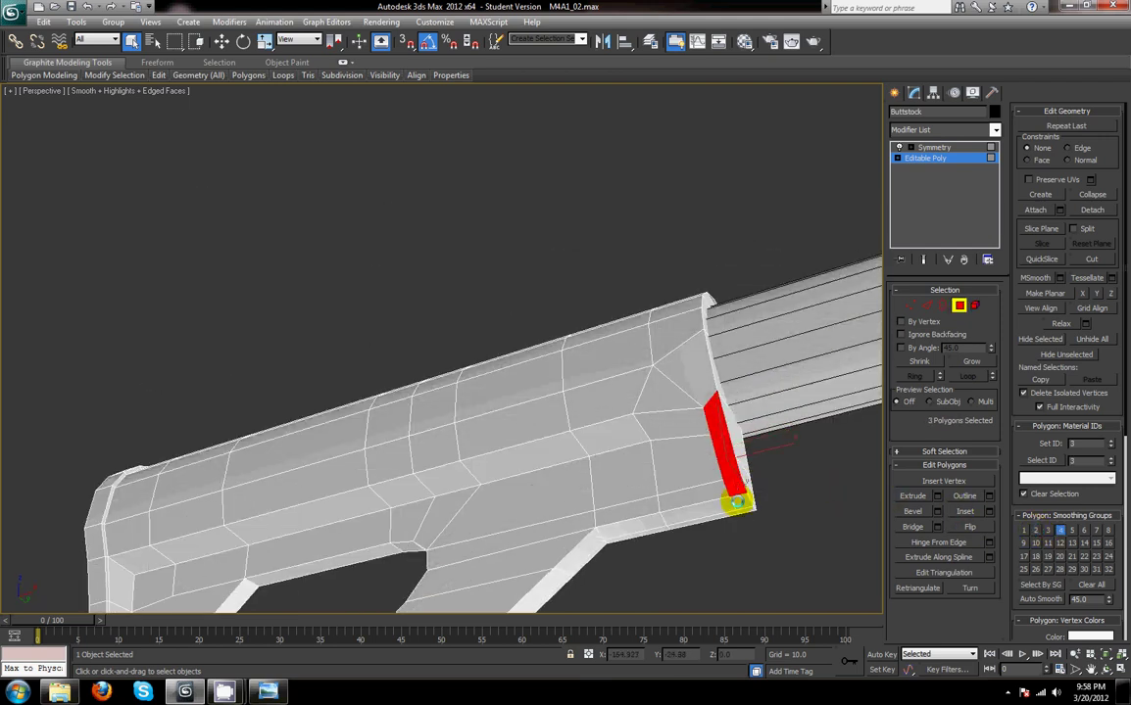
{"action": "left_click", "coordinate": [746, 508], "text": "ctrl"}
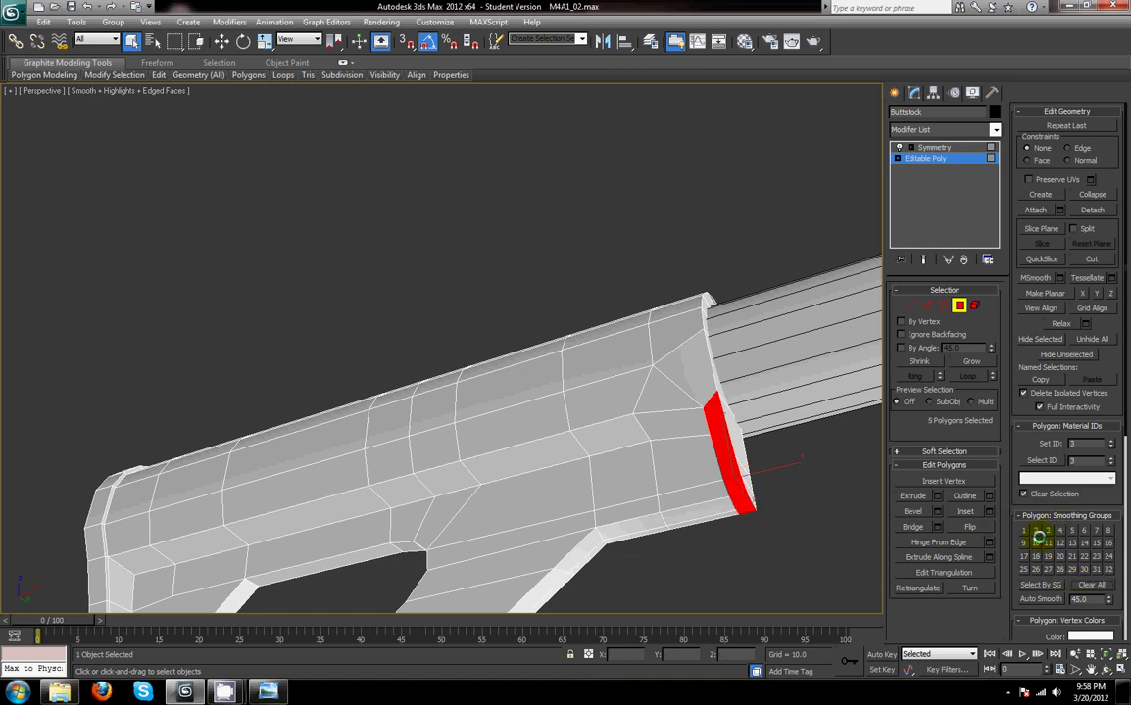
{"action": "key", "text": "Delete"}
- Examine the shading of the buttstock's side and front end with the edge overlay hidden
{"action": "scroll", "coordinate": [767, 479], "scroll_direction": "down", "scroll_amount": 3}
{"action": "key", "text": "F4"}
{"action": "middle_click_drag", "start_coordinate": [685, 452], "coordinate": [740, 472], "text": "alt"}
{"action": "scroll", "coordinate": [760, 504], "scroll_direction": "up", "scroll_amount": 4}
{"action": "scroll", "coordinate": [708, 420], "scroll_direction": "down", "scroll_amount": 4}
{"action": "scroll", "coordinate": [569, 363], "scroll_direction": "up", "scroll_amount": 4}
{"action": "middle_click_drag", "start_coordinate": [568, 364], "coordinate": [601, 351]}
{"action": "scroll", "coordinate": [601, 351], "scroll_direction": "up", "scroll_amount": 4}
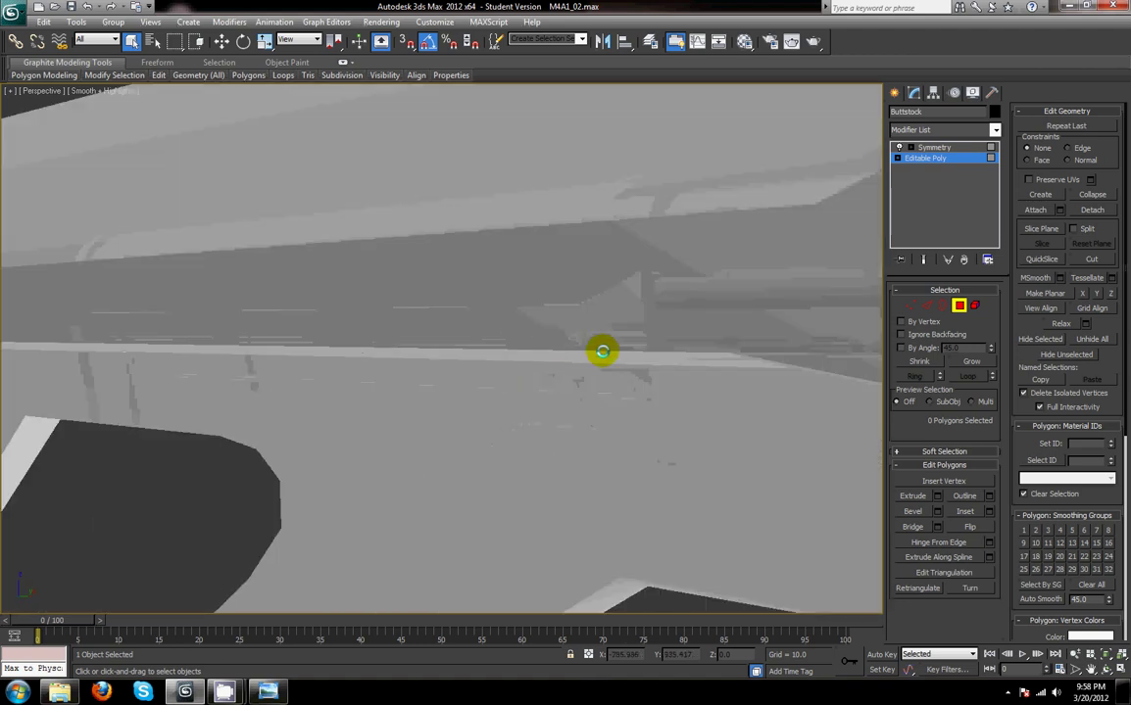
{"action": "scroll", "coordinate": [674, 368], "scroll_direction": "down", "scroll_amount": 4}
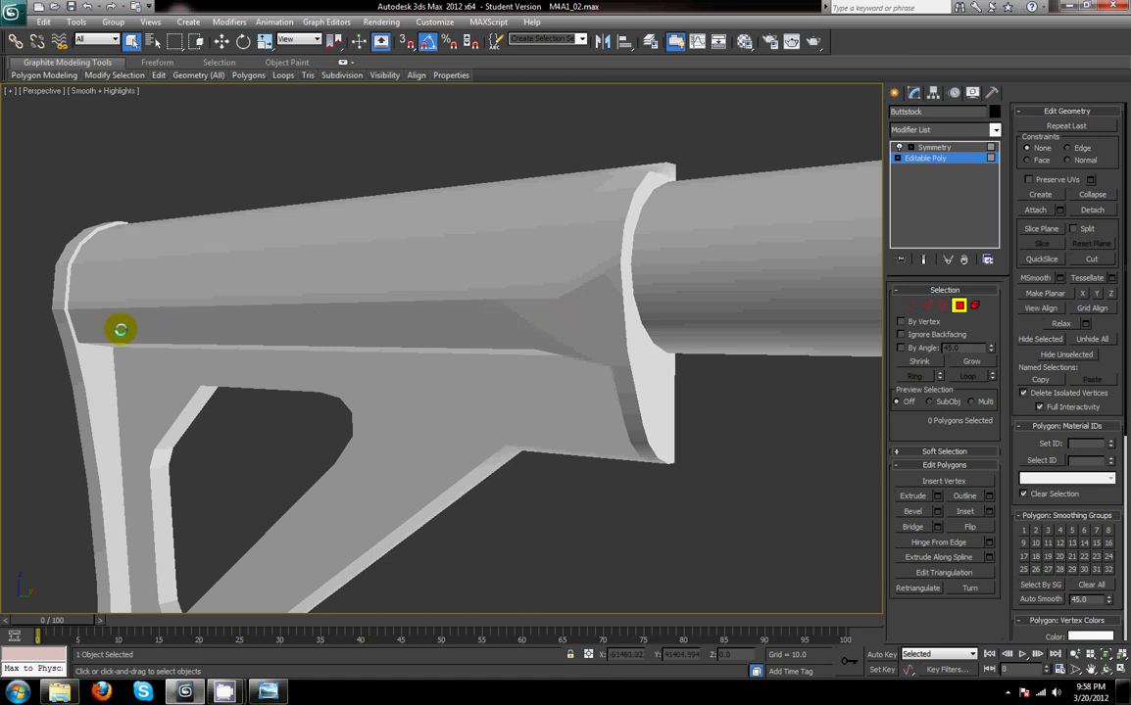
- Restore the edge overlay, select the polygons of the buttstock's front face around the tube and assign them to smoothing group 3
{"action": "middle_click_drag", "start_coordinate": [489, 288], "coordinate": [525, 363], "text": "alt"}
{"action": "left_click_drag", "start_coordinate": [570, 447], "coordinate": [476, 193]}
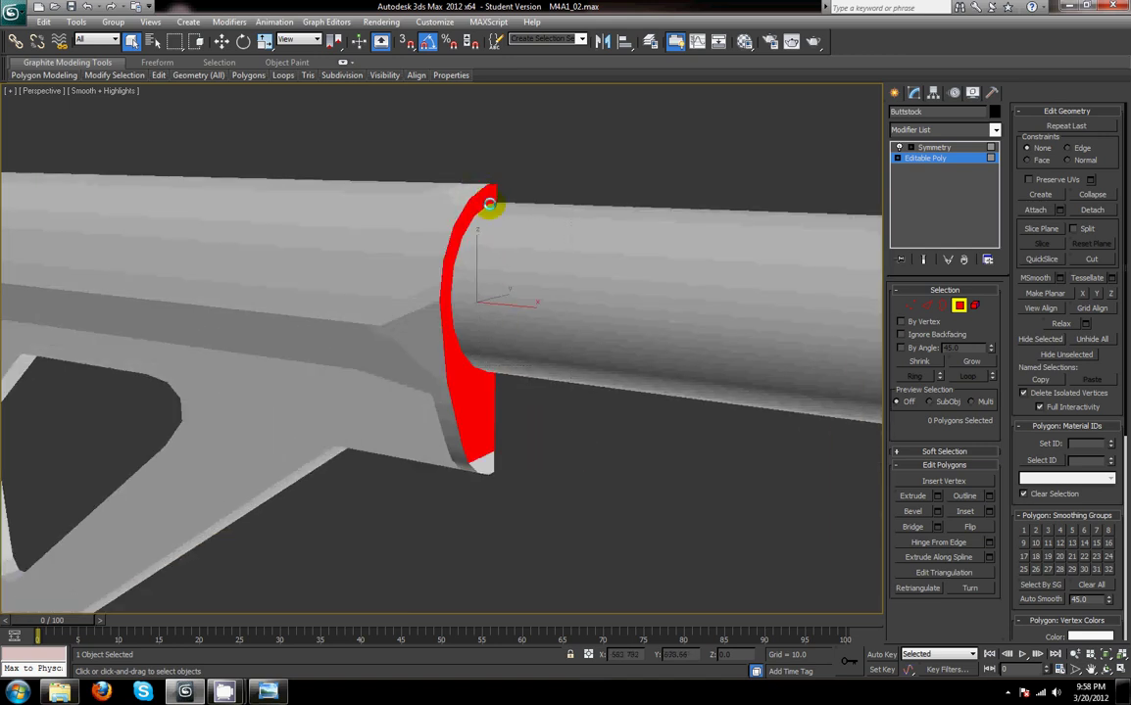
{"action": "key", "text": "F4"}
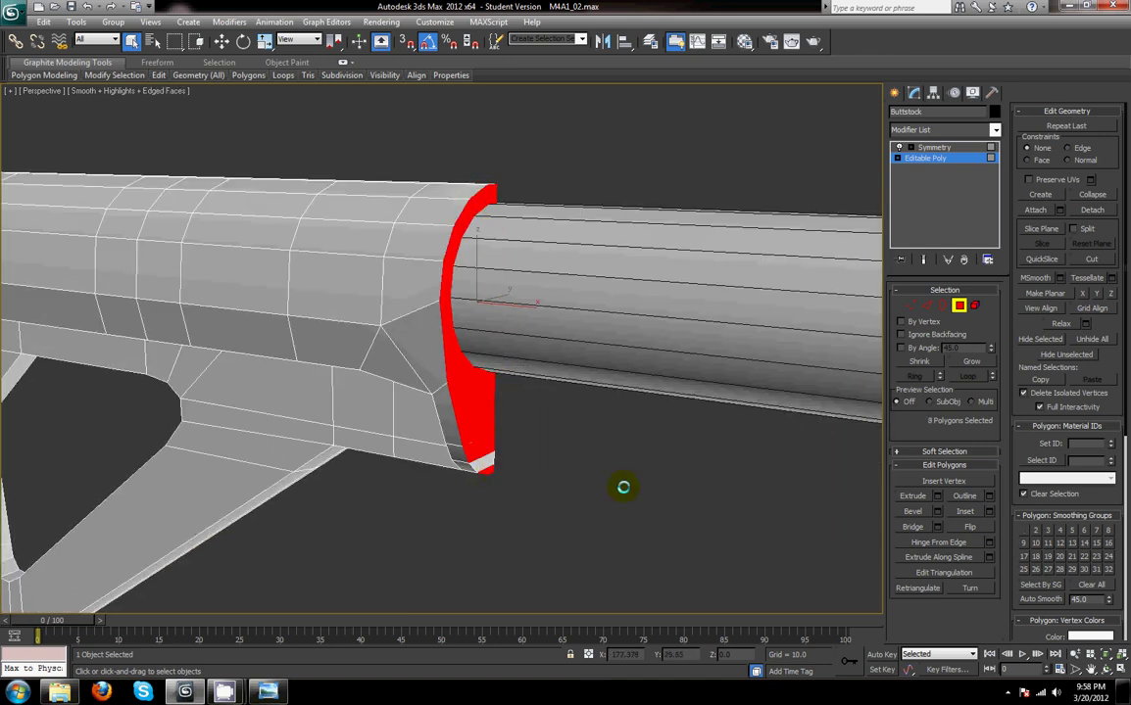
{"action": "left_click", "coordinate": [487, 465], "text": "ctrl"}
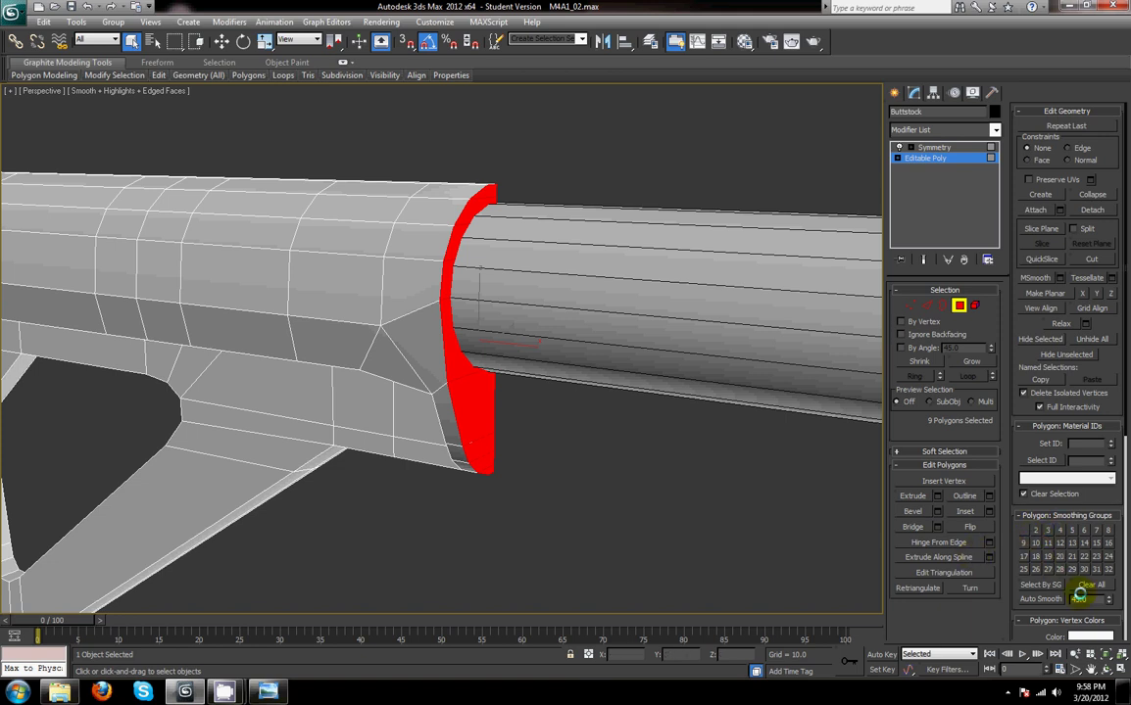
{"action": "left_click", "coordinate": [1047, 530]}
{"action": "left_click", "coordinate": [509, 456]}
- Select the narrow row of ledge polygons running between the tube and the side panel and reassign its smoothing group
{"action": "middle_click_drag", "start_coordinate": [513, 462], "coordinate": [603, 404], "text": "alt"}
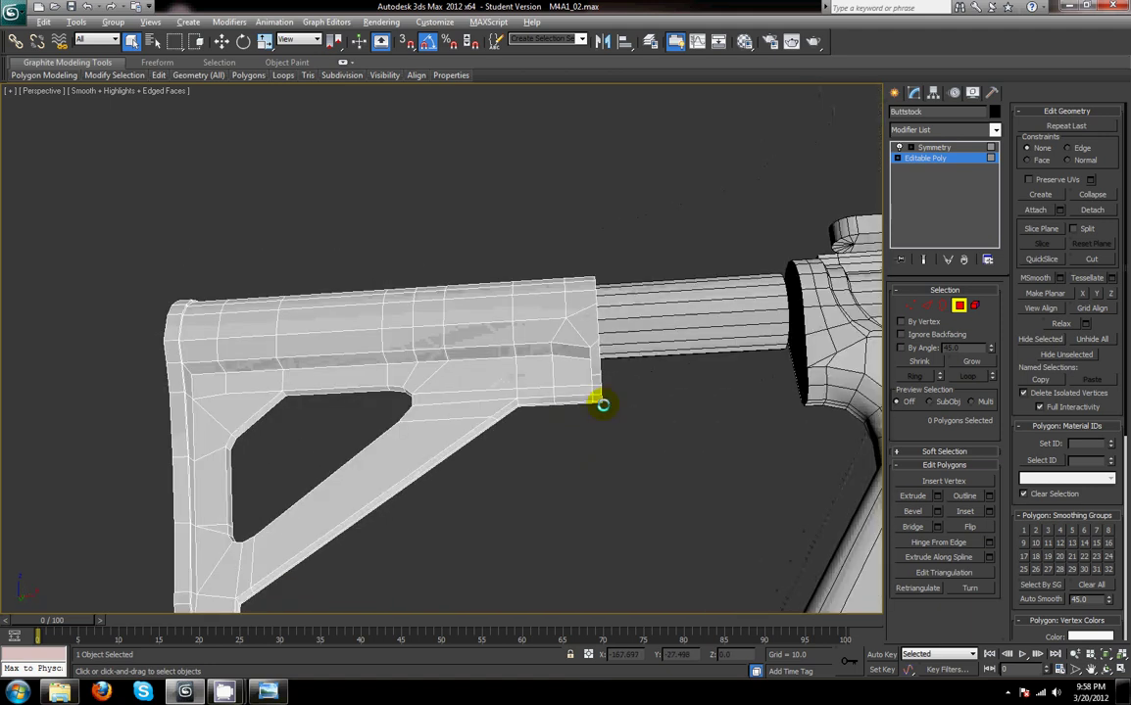
{"action": "scroll", "coordinate": [602, 404], "scroll_direction": "up", "scroll_amount": 6}
{"action": "left_click_drag", "start_coordinate": [722, 260], "coordinate": [93, 263]}
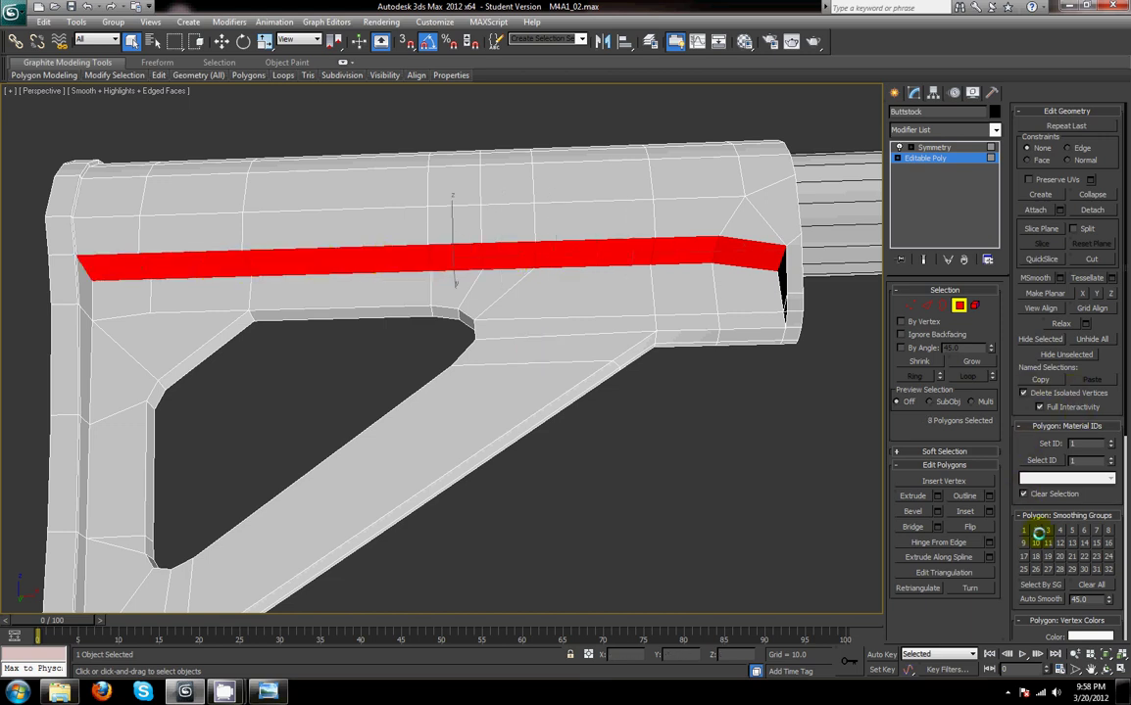
{"action": "left_click", "coordinate": [797, 444]}
- Select all side panel polygons surrounding the triangular opening and reassign their smoothing group
{"action": "mouse_move", "coordinate": [139, 302]}
{"action": "left_mouse_down"}
{"action": "mouse_move", "coordinate": [152, 328]}
{"action": "mouse_move", "coordinate": [131, 372]}
{"action": "left_mouse_up"}
{"action": "scroll", "coordinate": [142, 392], "scroll_direction": "down", "scroll_amount": 3}
{"action": "mouse_move", "coordinate": [236, 385]}
{"action": "left_mouse_down"}
{"action": "mouse_move", "coordinate": [253, 384]}
{"action": "mouse_move", "coordinate": [267, 470]}
{"action": "mouse_move", "coordinate": [288, 434]}
{"action": "mouse_move", "coordinate": [485, 272]}
{"action": "mouse_move", "coordinate": [535, 253]}
{"action": "mouse_move", "coordinate": [587, 266]}
{"action": "mouse_move", "coordinate": [605, 251]}
{"action": "left_mouse_up"}
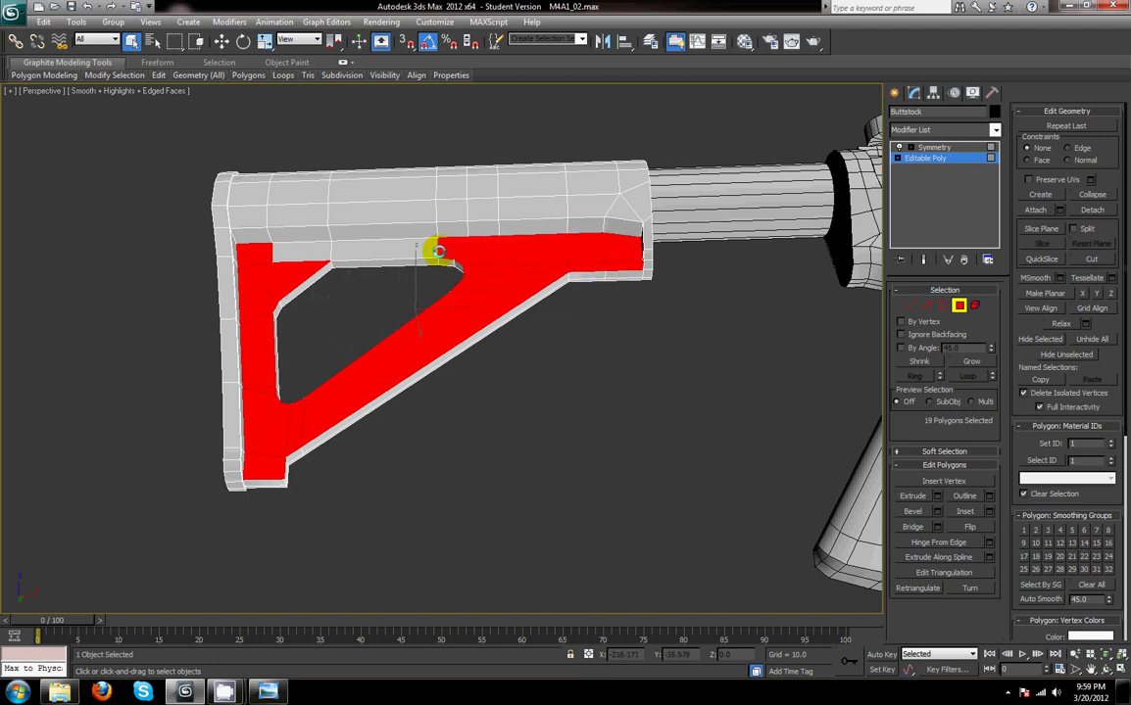
{"action": "left_click_drag", "start_coordinate": [438, 253], "coordinate": [317, 255]}
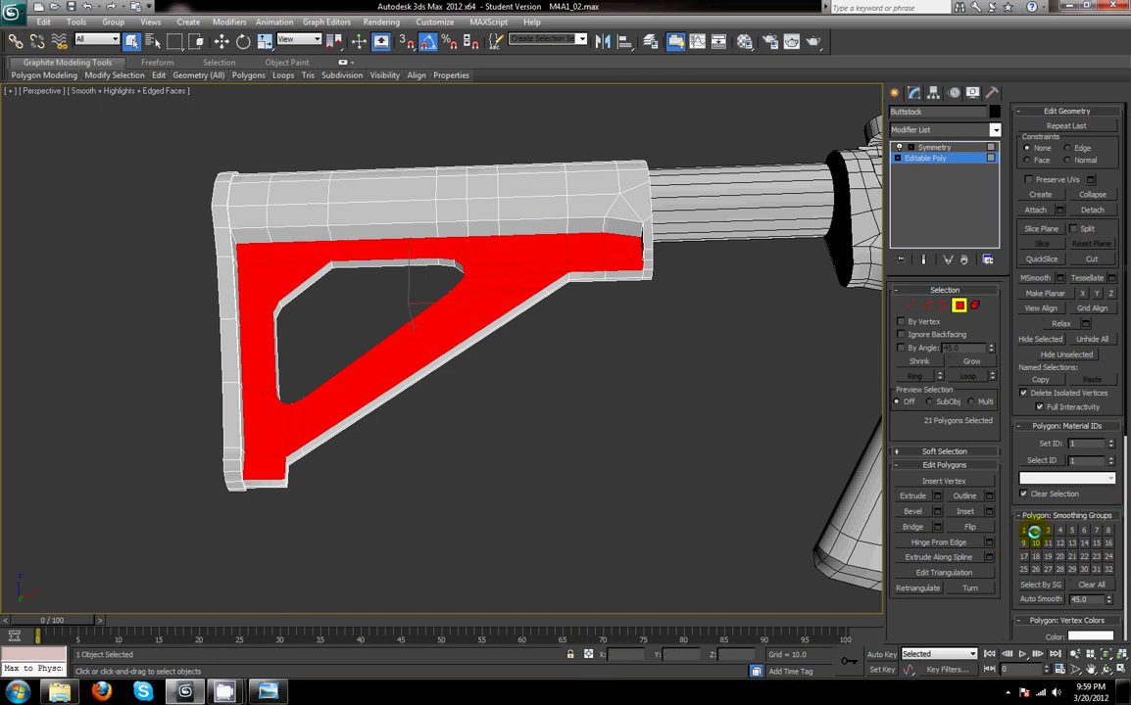
{"action": "left_click", "coordinate": [1034, 532]}
{"action": "scroll", "coordinate": [587, 356], "scroll_direction": "up", "scroll_amount": 4}
{"action": "middle_click_drag", "start_coordinate": [583, 360], "coordinate": [561, 385]}
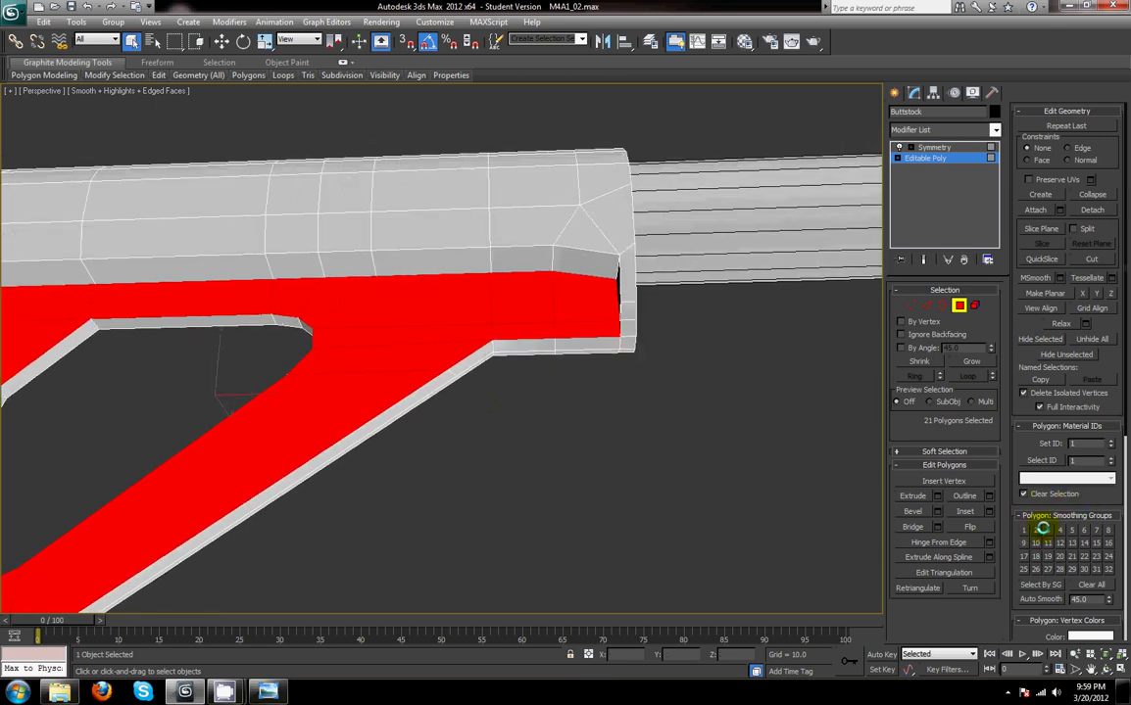
{"action": "middle_click_drag", "start_coordinate": [631, 422], "coordinate": [723, 402], "text": "alt"}
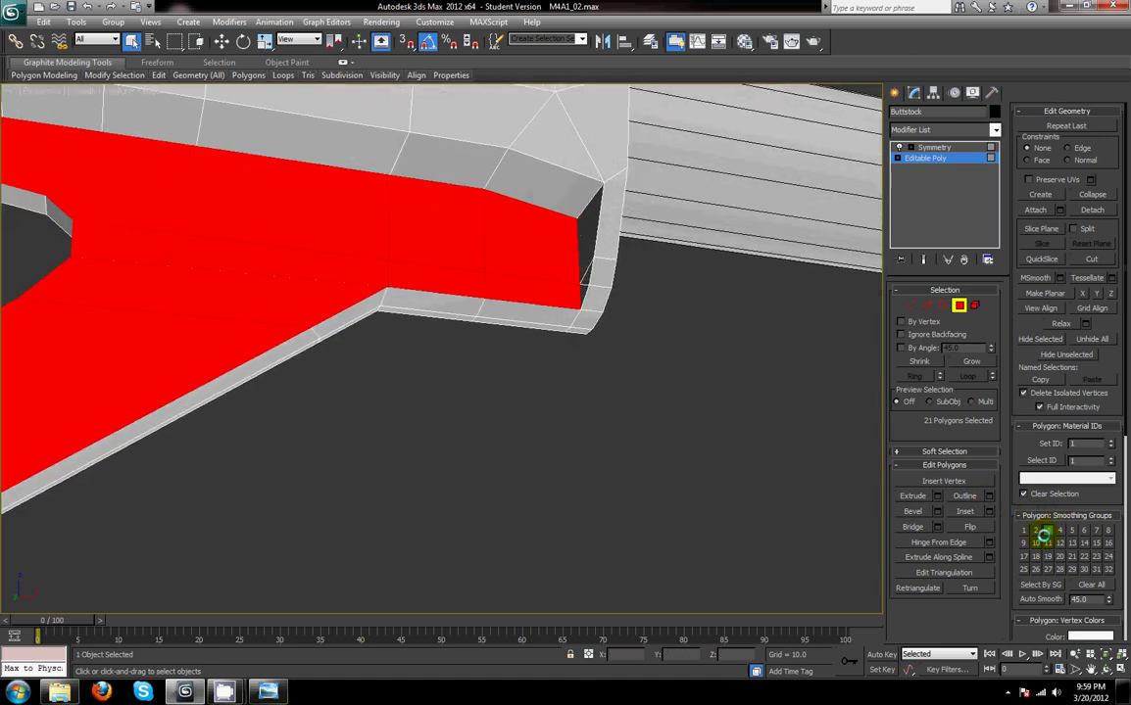
{"action": "left_click", "coordinate": [570, 347]}
- Hide the edge overlay, select the underside polygons at the buttstock's front end and assign them to smoothing group 2
{"action": "key", "text": "F4"}
{"action": "middle_click_drag", "start_coordinate": [582, 359], "coordinate": [605, 372]}
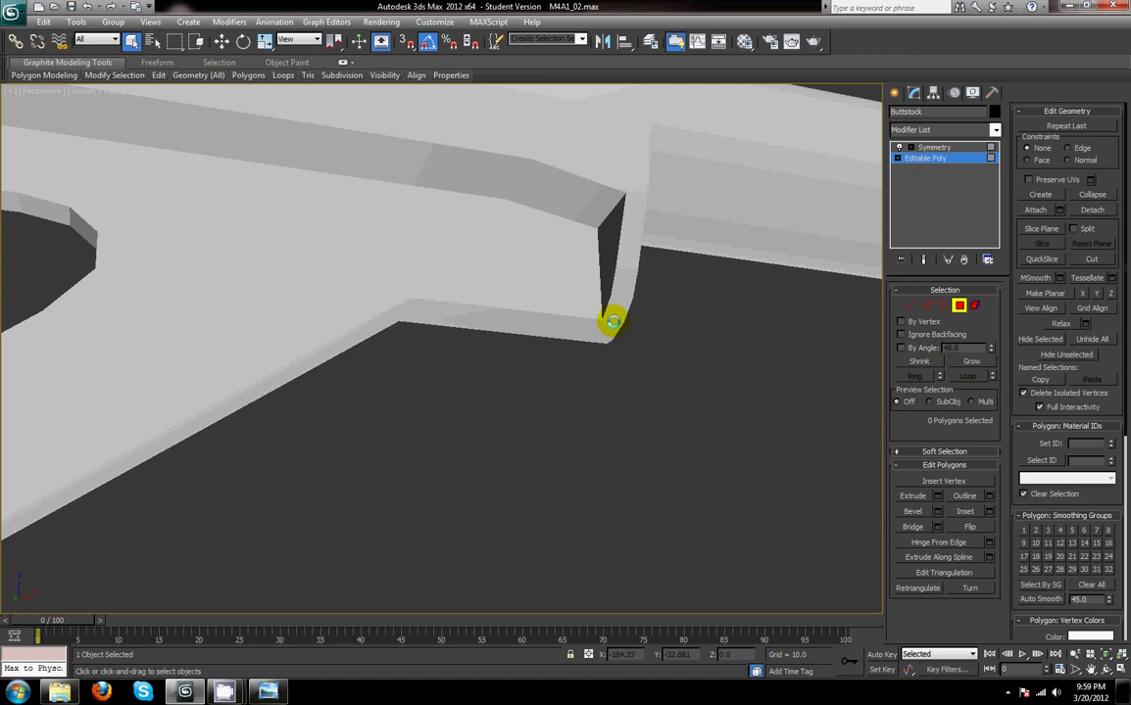
{"action": "mouse_move", "coordinate": [537, 328]}
{"action": "middle_mouse_down", "text": "alt"}
{"action": "mouse_move", "coordinate": [517, 295]}
{"action": "mouse_move", "coordinate": [548, 328]}
{"action": "middle_mouse_up", "text": "alt"}
{"action": "left_click", "coordinate": [547, 328]}
{"action": "left_click", "coordinate": [479, 329], "text": "ctrl"}
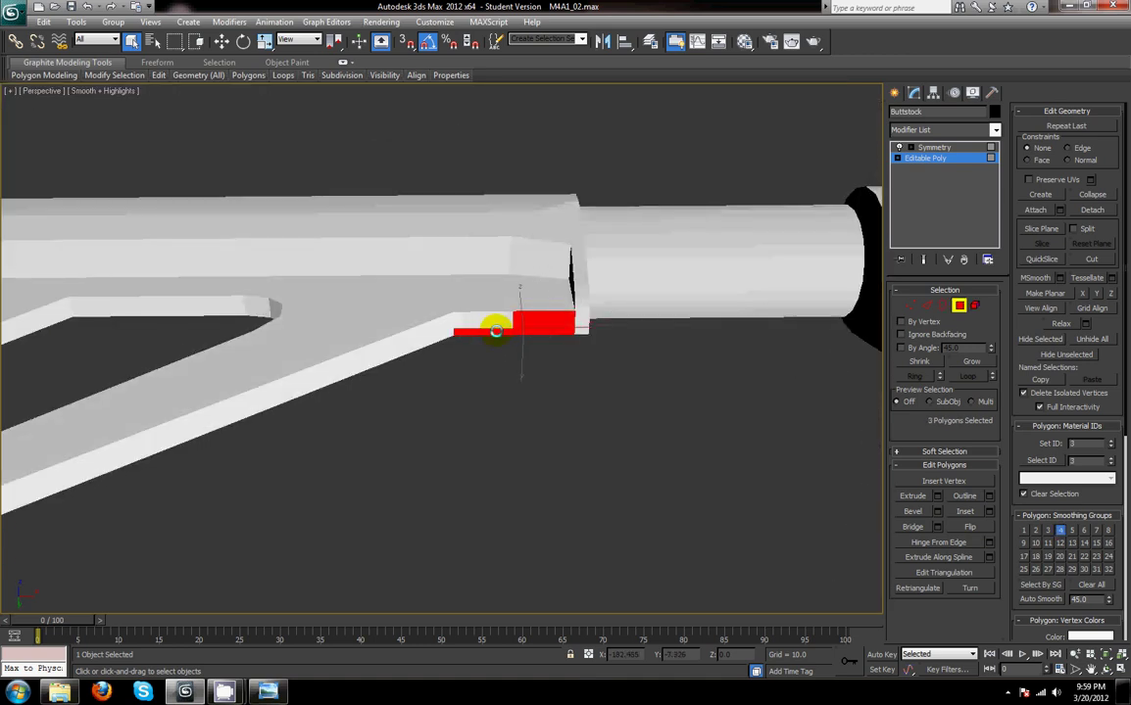
{"action": "left_click", "coordinate": [1035, 531]}
- Select the underside polygons along the full length of the diagonal strut
{"action": "middle_click_drag", "start_coordinate": [585, 467], "coordinate": [704, 448]}
{"action": "scroll", "coordinate": [479, 344], "scroll_direction": "down", "scroll_amount": 3}
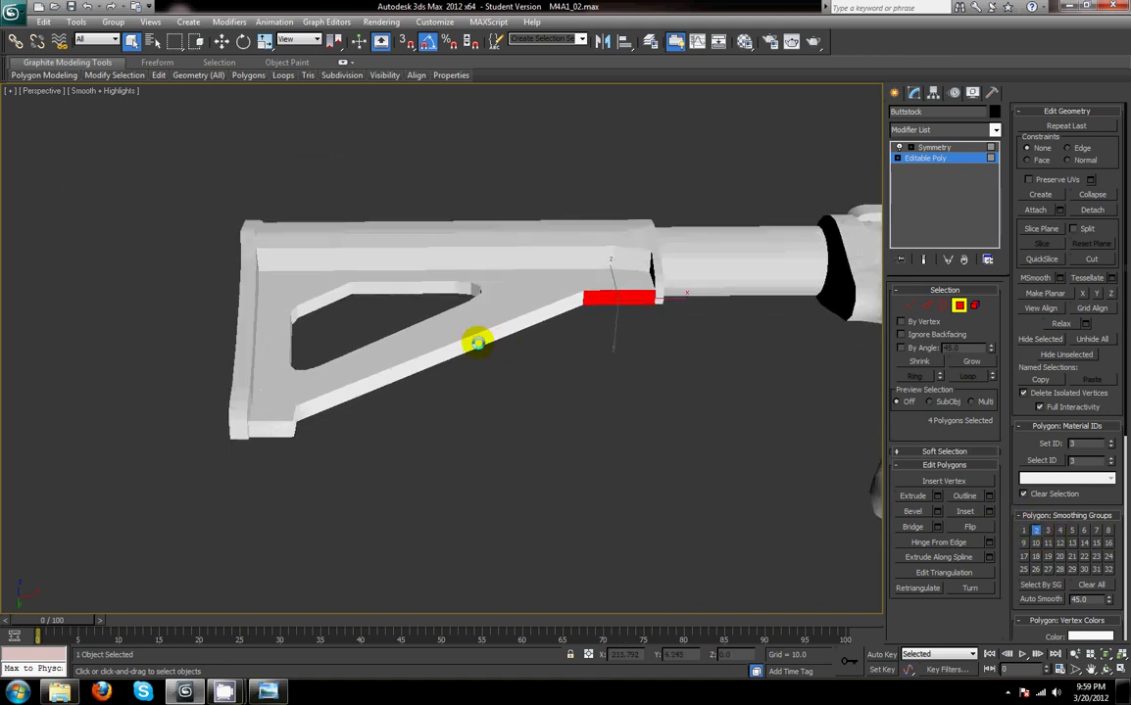
{"action": "left_click", "coordinate": [478, 343]}
{"action": "left_click", "coordinate": [472, 350]}
{"action": "left_click", "coordinate": [399, 359], "text": "ctrl"}
{"action": "left_click", "coordinate": [386, 384]}
{"action": "left_click", "coordinate": [293, 409], "text": "shift"}
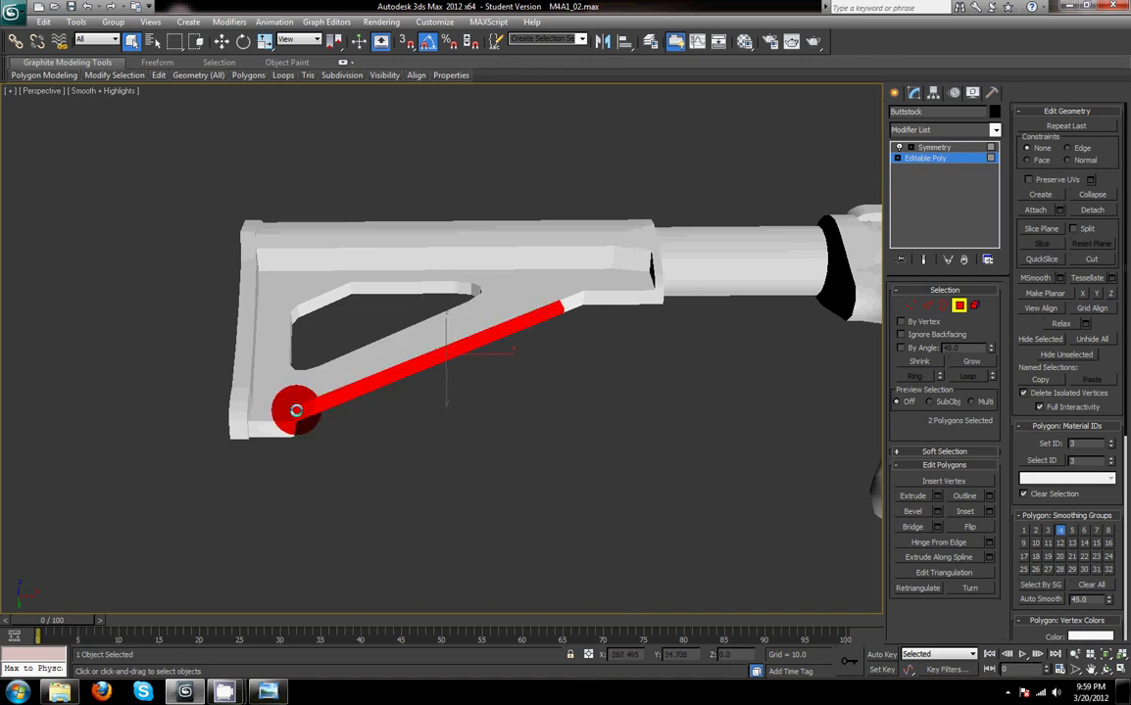
{"action": "middle_click_drag", "start_coordinate": [514, 394], "coordinate": [467, 364], "text": "alt"}
{"action": "scroll", "coordinate": [459, 354], "scroll_direction": "up", "scroll_amount": 5}
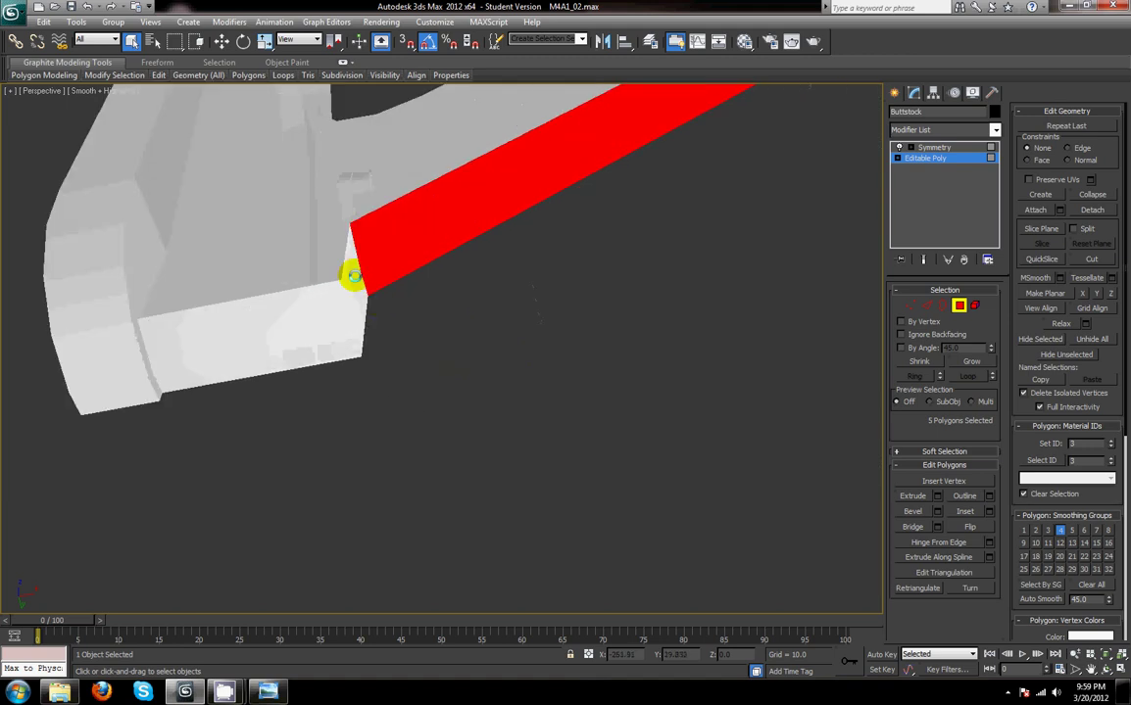
- Assign the small end face between the strut and the rear foot to smoothing group 1, and select the foot's bottom polygons
{"action": "left_click", "coordinate": [355, 298]}
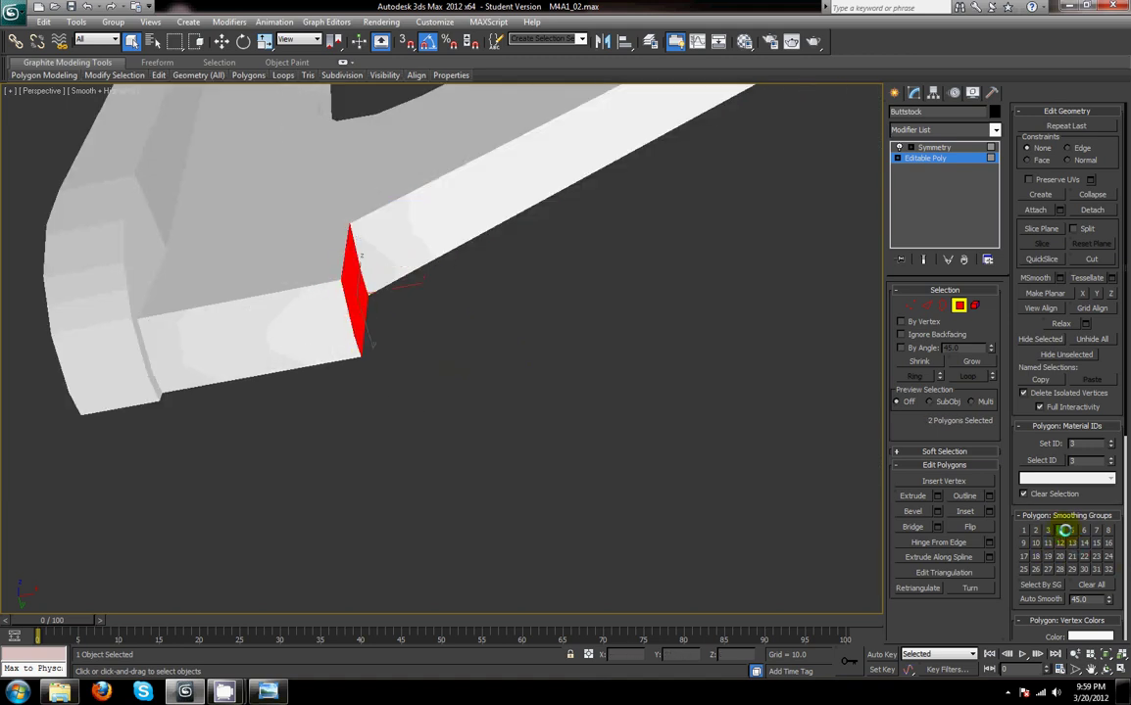
{"action": "left_click", "coordinate": [1054, 532]}
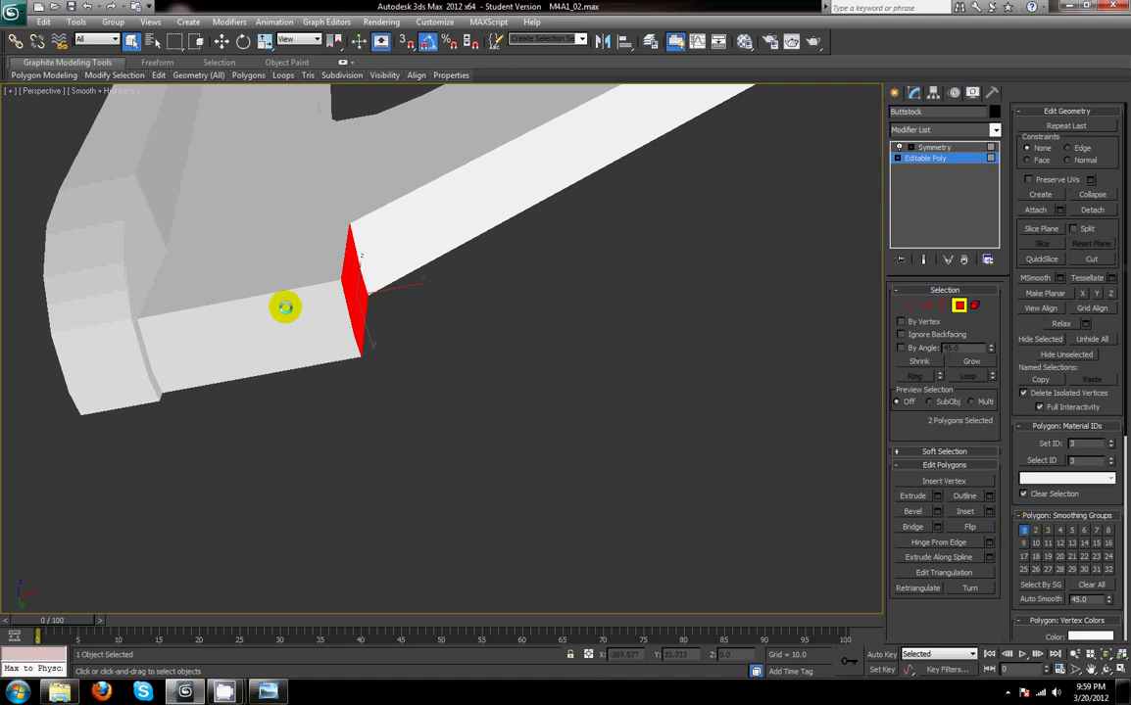
{"action": "left_click", "coordinate": [285, 307]}
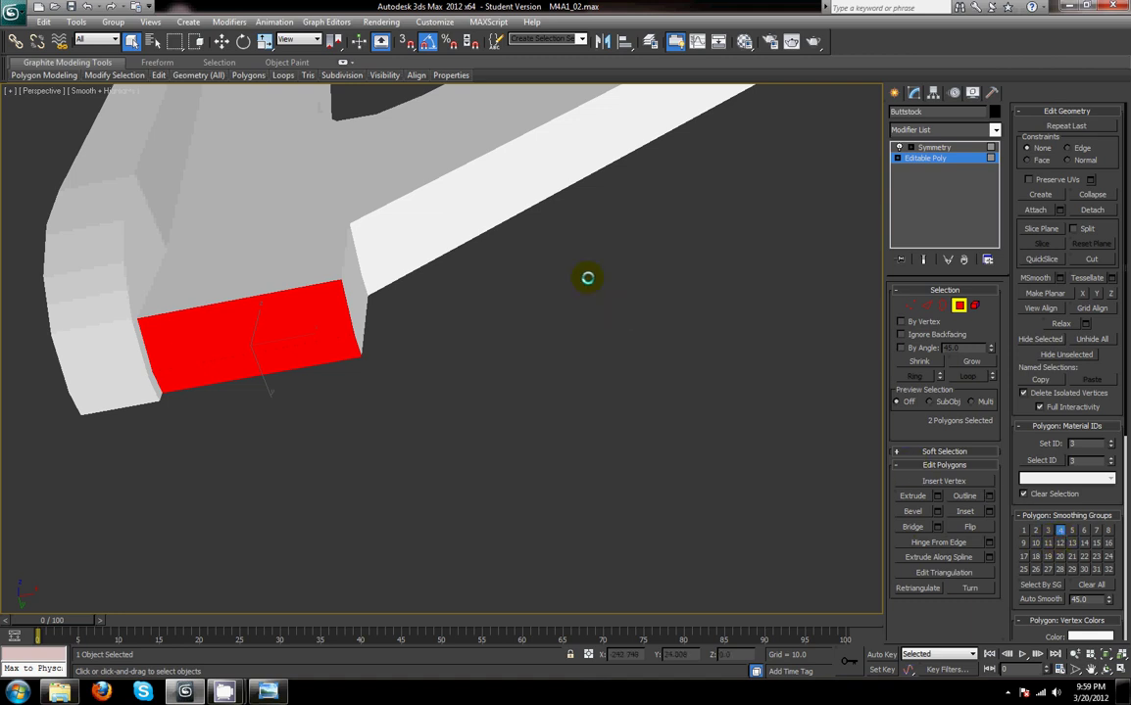
- Select the full ring of inner wall polygons around the triangular opening and assign them to smoothing group 2
{"action": "scroll", "coordinate": [545, 346], "scroll_direction": "down", "scroll_amount": 5}
{"action": "scroll", "coordinate": [482, 394], "scroll_direction": "up", "scroll_amount": 8}
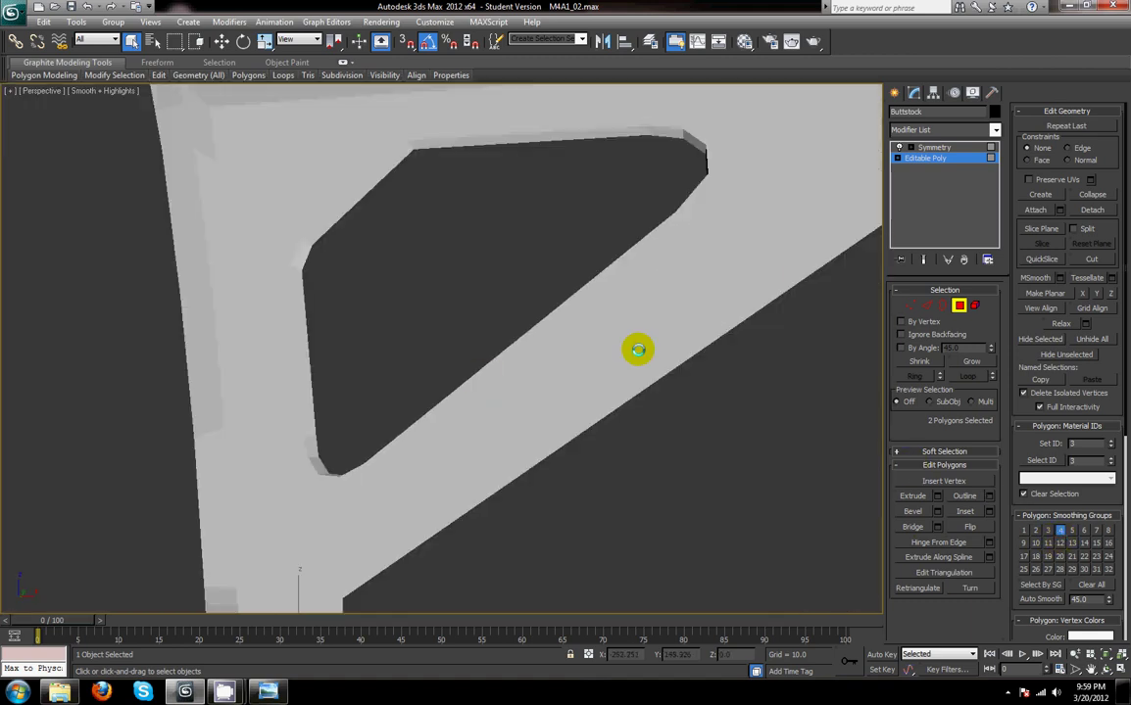
{"action": "key", "text": "2"}
{"action": "left_click", "coordinate": [405, 145]}
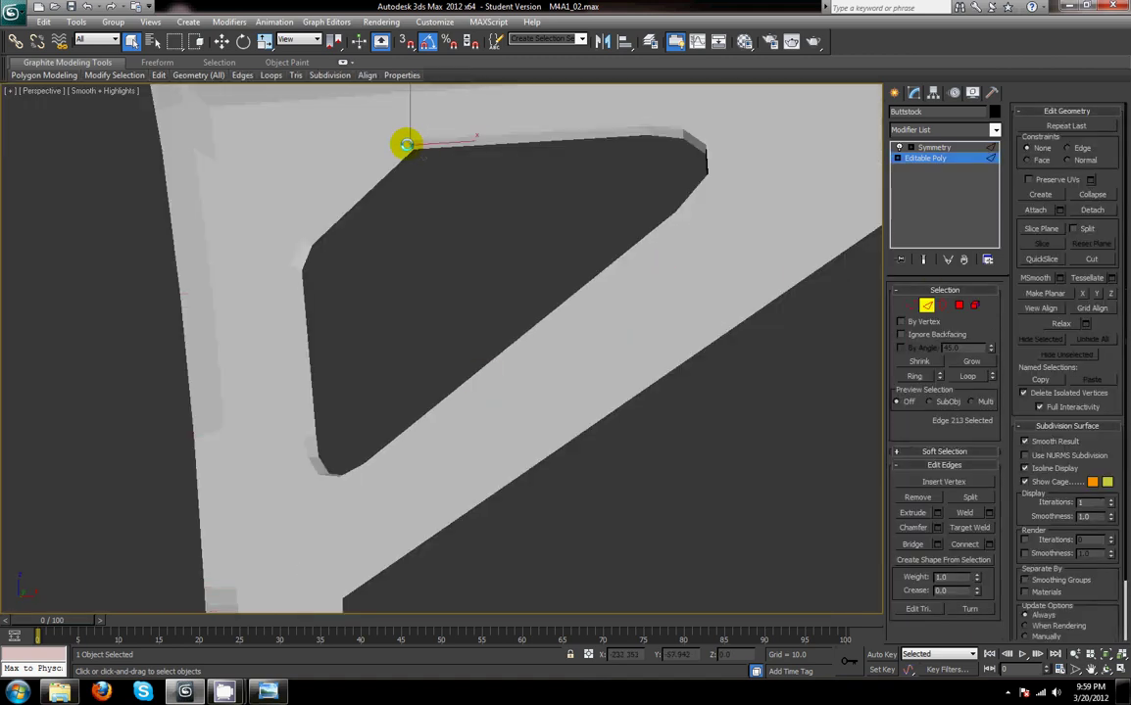
{"action": "left_click", "coordinate": [916, 377]}
{"action": "right_click", "coordinate": [676, 383]}
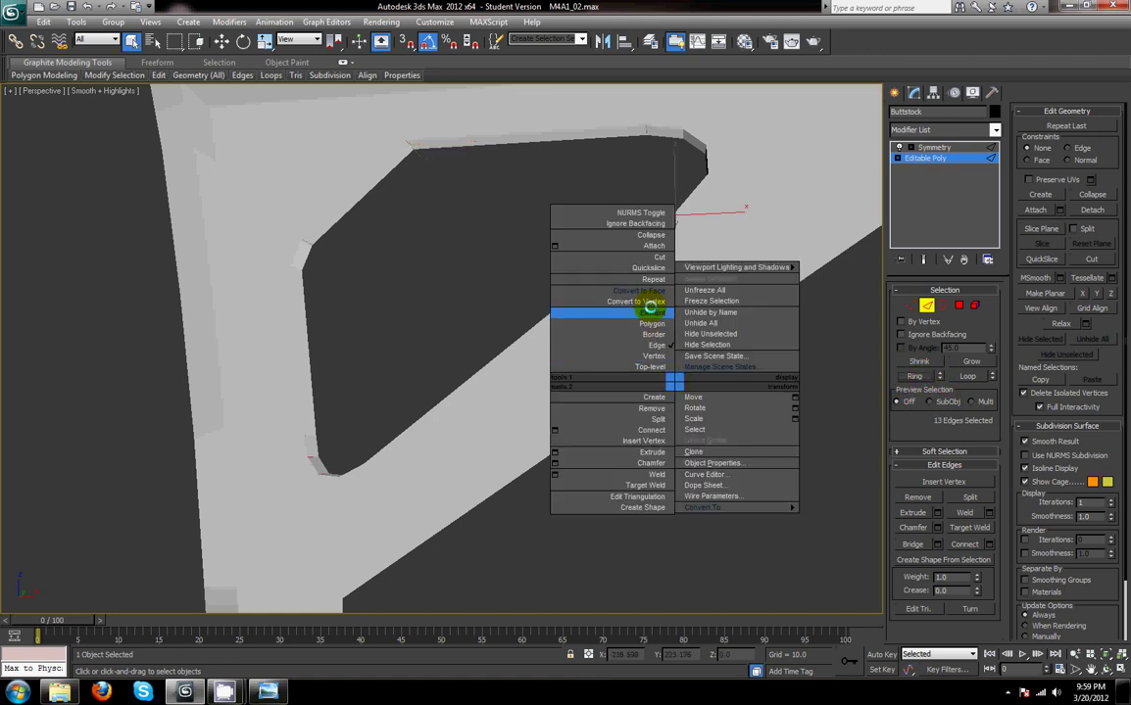
{"action": "left_click", "coordinate": [649, 294]}
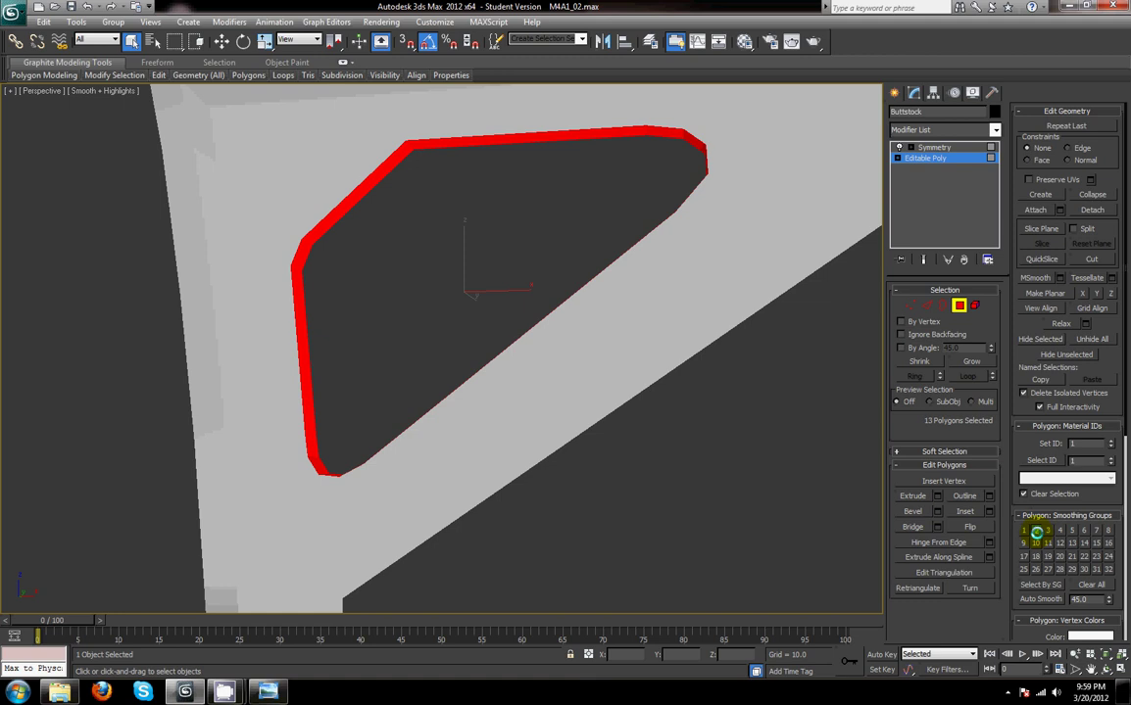
{"action": "left_click", "coordinate": [772, 477]}
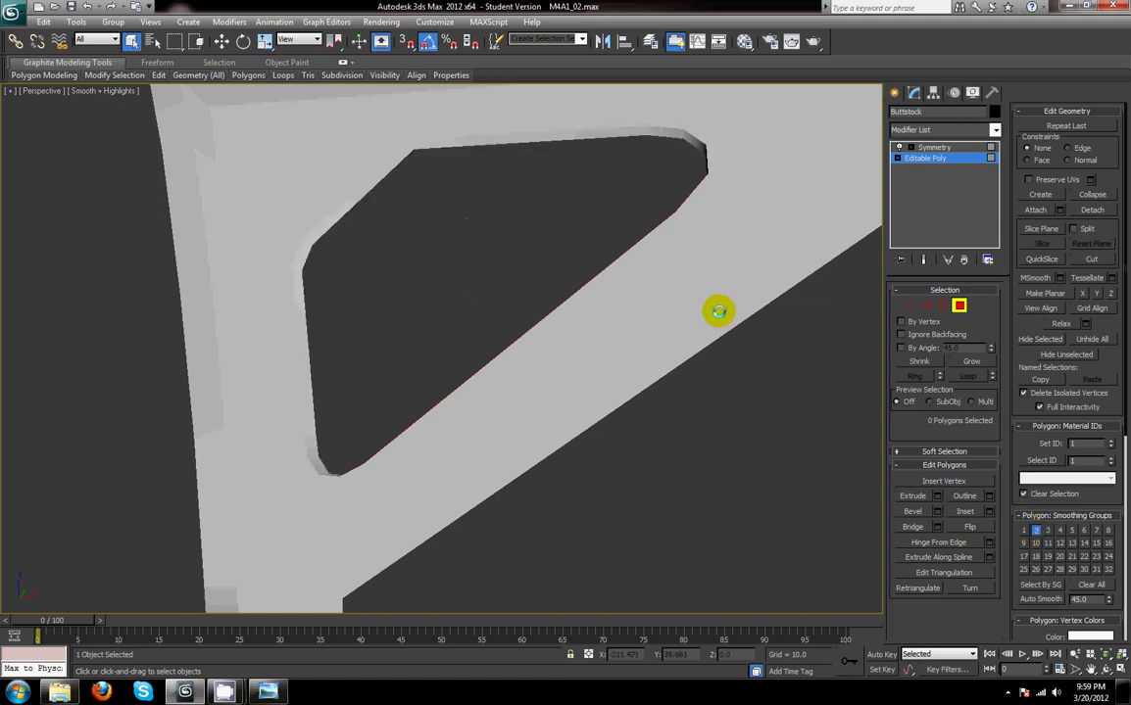
- Select the side polygons of the buttstock's front block and continue the selection onto the diagonal strut
{"action": "left_click", "coordinate": [719, 312]}
{"action": "scroll", "coordinate": [788, 388], "scroll_direction": "down", "scroll_amount": 5}
{"action": "middle_click_drag", "start_coordinate": [760, 432], "coordinate": [621, 346], "text": "alt"}
{"action": "left_click", "coordinate": [654, 334]}
{"action": "left_click", "coordinate": [684, 339], "text": "ctrl"}
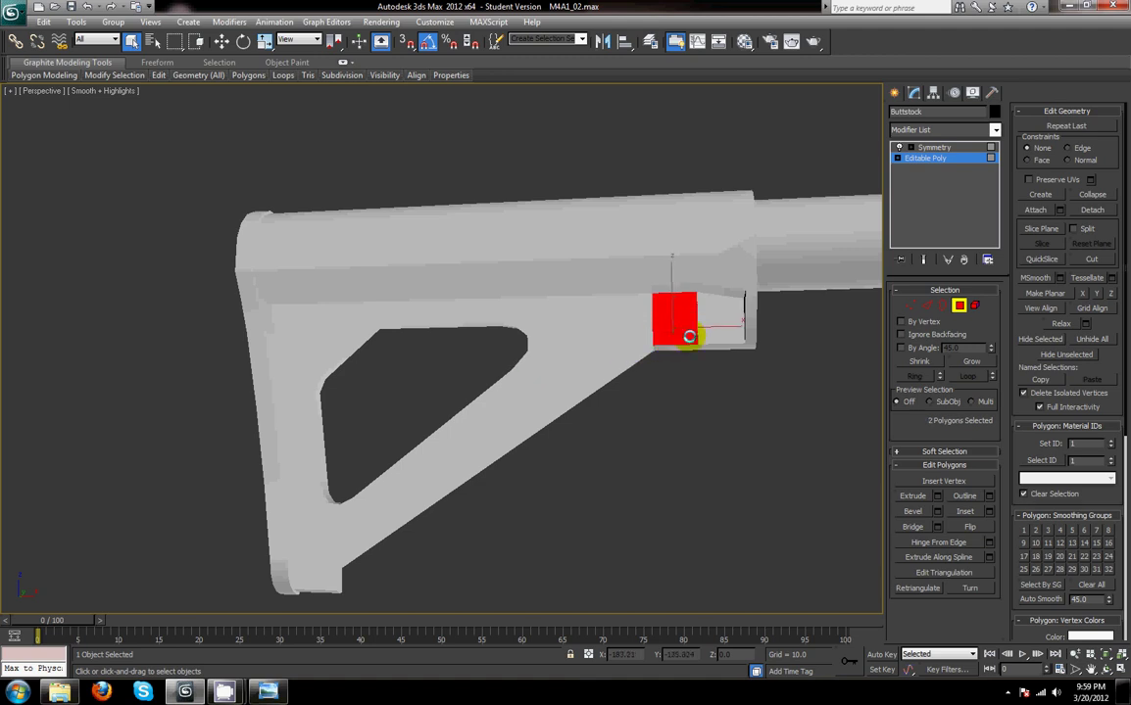
{"action": "left_click", "coordinate": [717, 326], "text": "ctrl"}
{"action": "left_click", "coordinate": [719, 339], "text": "ctrl"}
{"action": "left_click", "coordinate": [591, 358], "text": "ctrl"}
{"action": "left_click", "coordinate": [573, 345], "text": "ctrl"}
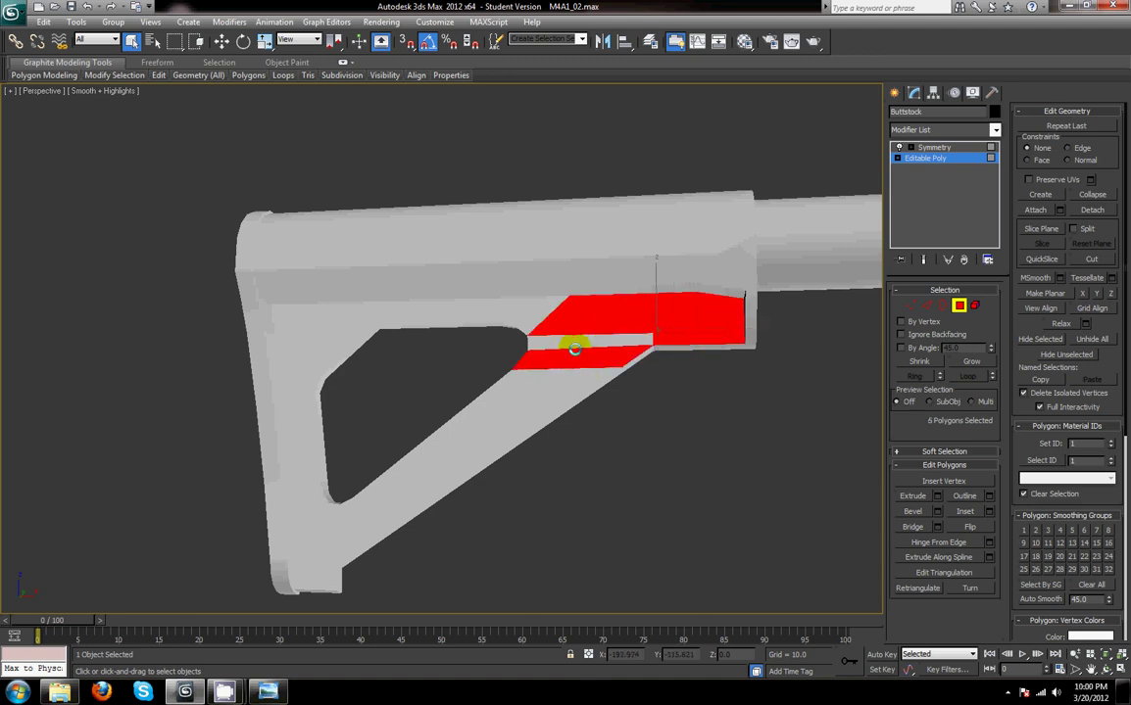
{"action": "left_click", "coordinate": [553, 381], "text": "ctrl"}
- Add the side polygons of the lower corner, rear upright and area above the opening, then assign the selection to smoothing group 3
{"action": "left_click", "coordinate": [314, 530], "text": "ctrl"}
{"action": "left_click", "coordinate": [294, 504], "text": "ctrl"}
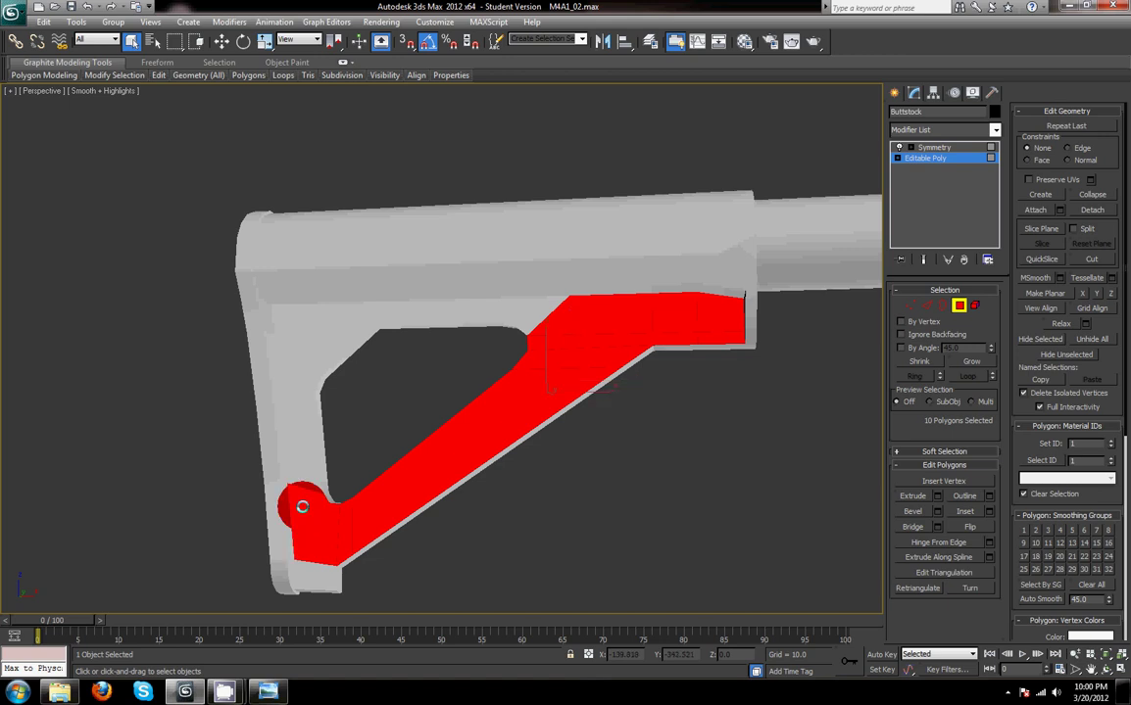
{"action": "left_click", "coordinate": [302, 428], "text": "ctrl"}
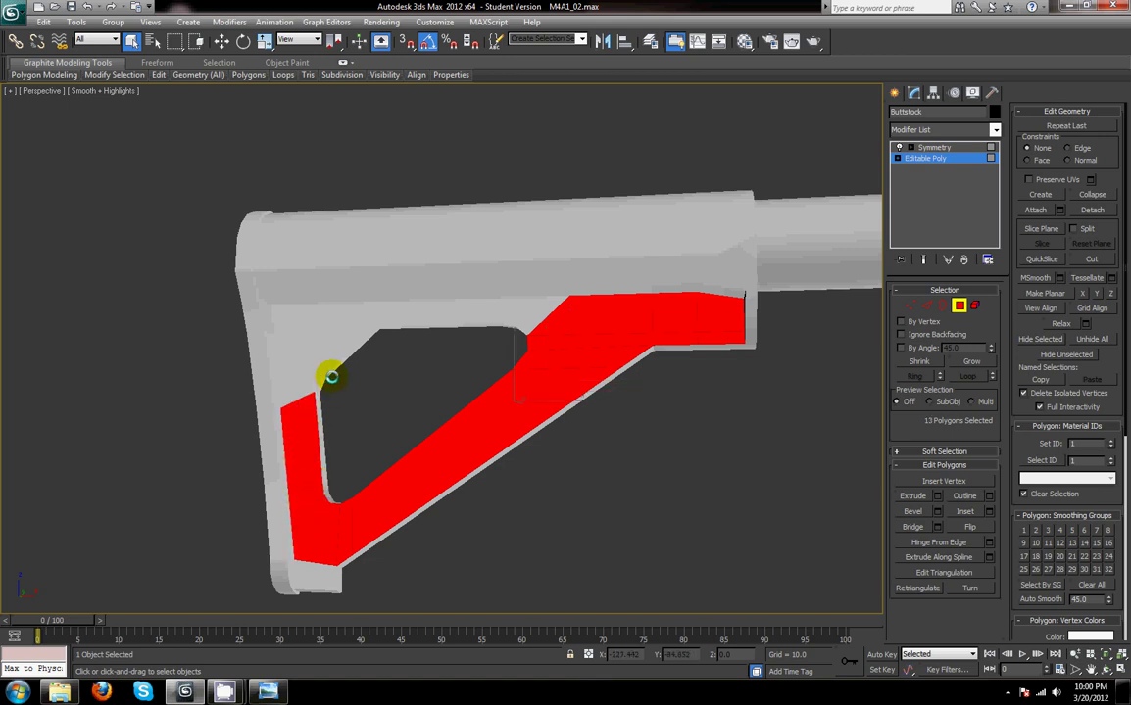
{"action": "left_click", "coordinate": [299, 380], "text": "ctrl"}
{"action": "left_click", "coordinate": [328, 331], "text": "ctrl"}
{"action": "left_click", "coordinate": [299, 312], "text": "ctrl"}
{"action": "left_click", "coordinate": [366, 310], "text": "ctrl"}
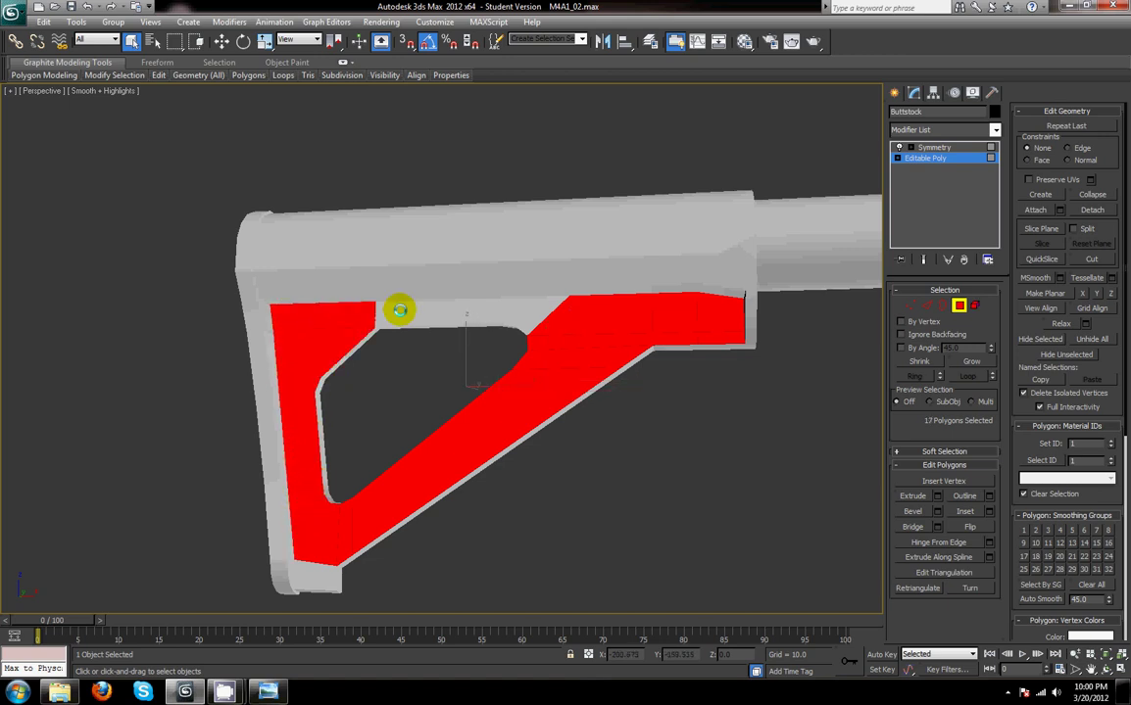
{"action": "left_click", "coordinate": [400, 309], "text": "ctrl"}
{"action": "left_click", "coordinate": [485, 312], "text": "ctrl"}
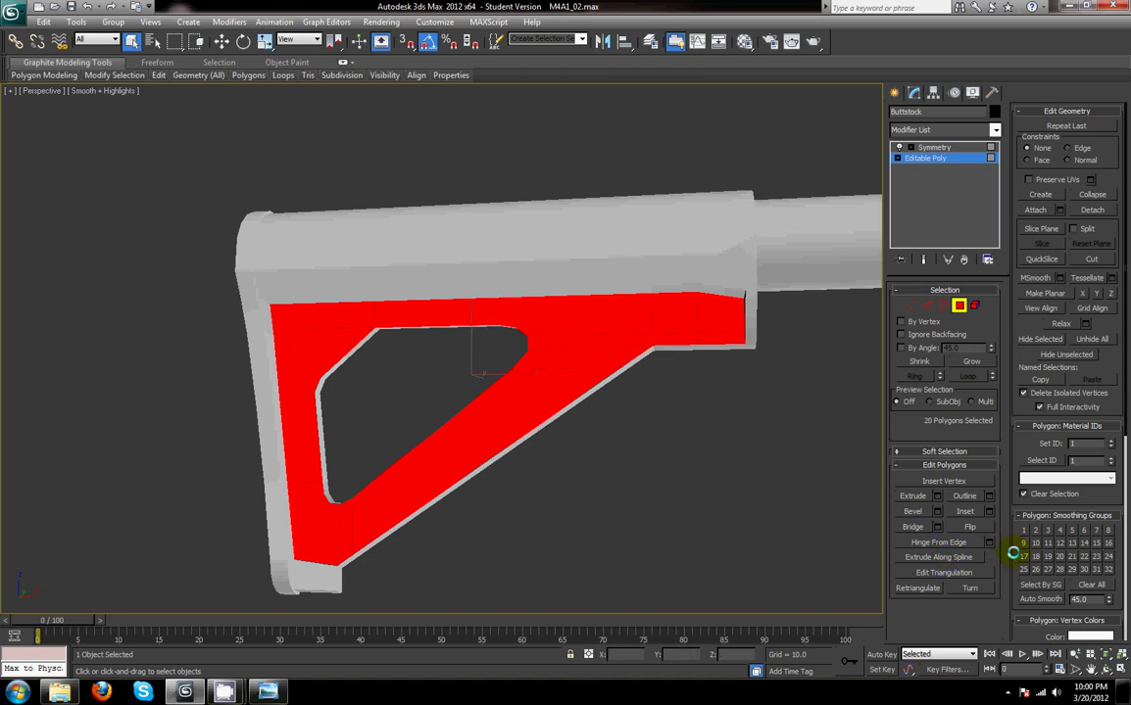
{"action": "left_click", "coordinate": [680, 532]}
- Examine the shading around the triangular opening and toward the rear of the buttstock
{"action": "middle_click_drag", "start_coordinate": [681, 537], "coordinate": [726, 489], "text": "alt"}
{"action": "scroll", "coordinate": [666, 410], "scroll_direction": "up", "scroll_amount": 4}
{"action": "left_click", "coordinate": [663, 408]}
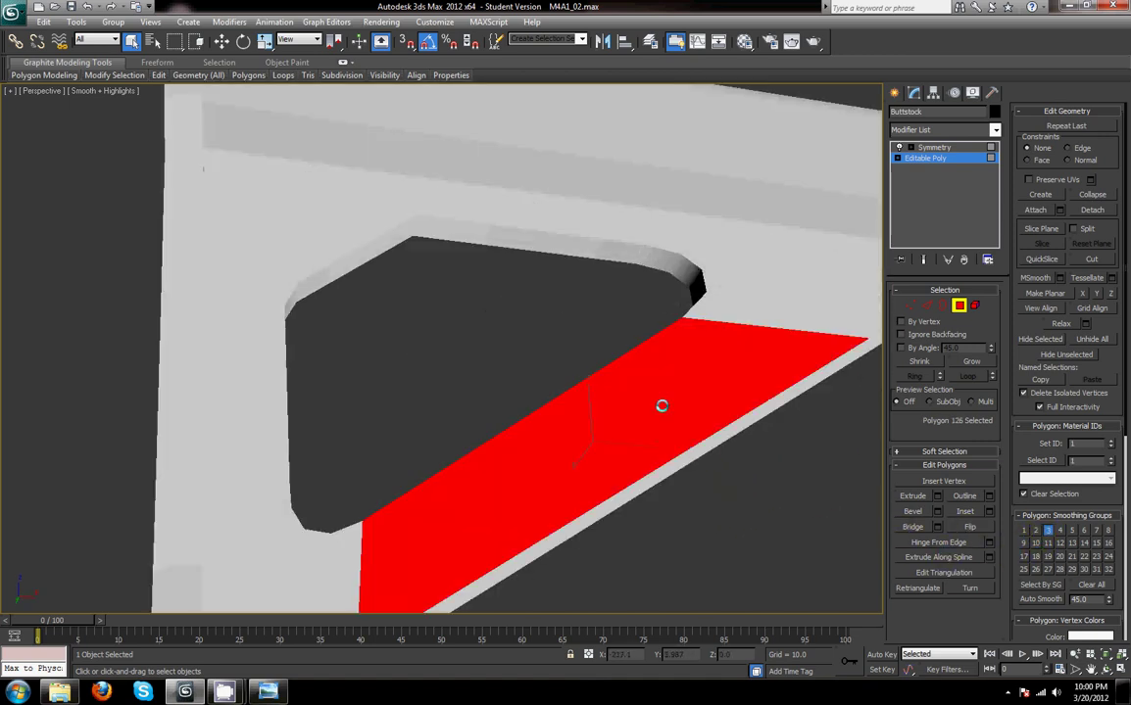
{"action": "left_click", "coordinate": [683, 267]}
{"action": "scroll", "coordinate": [694, 347], "scroll_direction": "down", "scroll_amount": 6}
{"action": "middle_click_drag", "start_coordinate": [698, 341], "coordinate": [479, 469], "text": "alt"}
{"action": "scroll", "coordinate": [634, 397], "scroll_direction": "up", "scroll_amount": 3}
{"action": "scroll", "coordinate": [634, 397], "scroll_direction": "up", "scroll_amount": 3}
{"action": "scroll", "coordinate": [527, 404], "scroll_direction": "down", "scroll_amount": 4}
- Select all rear face polygons of the butt plate, from its bottom end up to the rounded top
{"action": "left_click", "coordinate": [468, 480]}
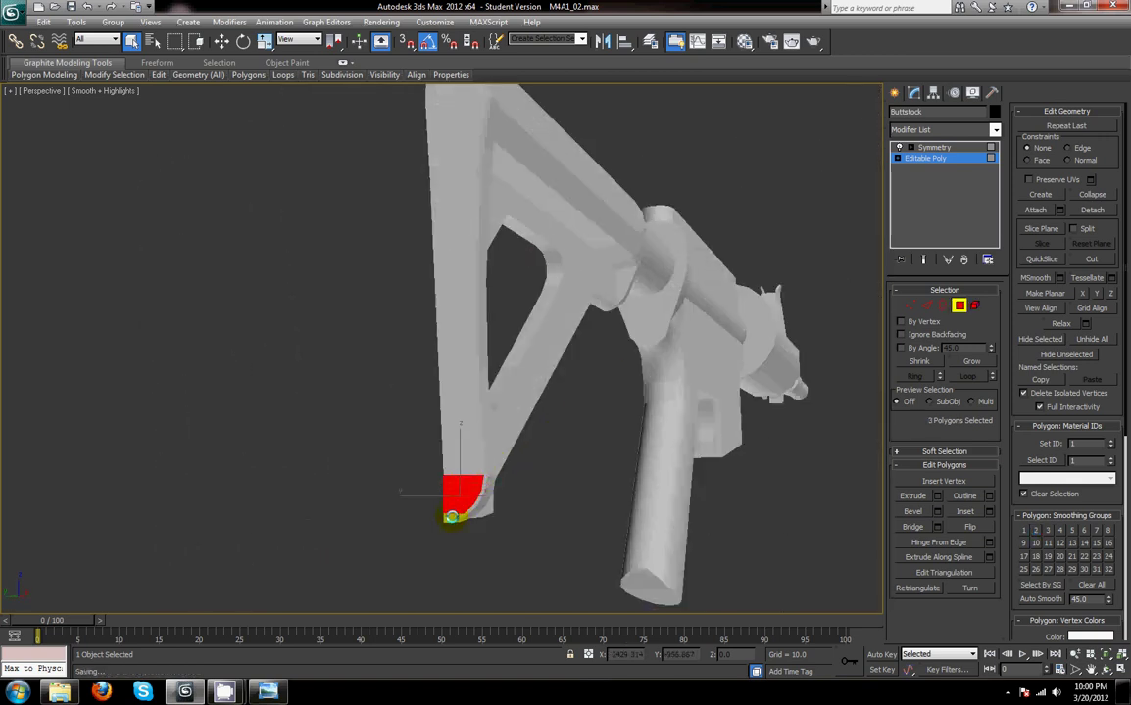
{"action": "left_click", "coordinate": [449, 367], "text": "ctrl"}
{"action": "left_click", "coordinate": [449, 297], "text": "ctrl"}
{"action": "middle_click_drag", "start_coordinate": [448, 297], "coordinate": [466, 439], "text": "alt"}
{"action": "left_click", "coordinate": [466, 377], "text": "ctrl"}
{"action": "left_click", "coordinate": [451, 323], "text": "ctrl"}
{"action": "left_click", "coordinate": [455, 292], "text": "ctrl"}
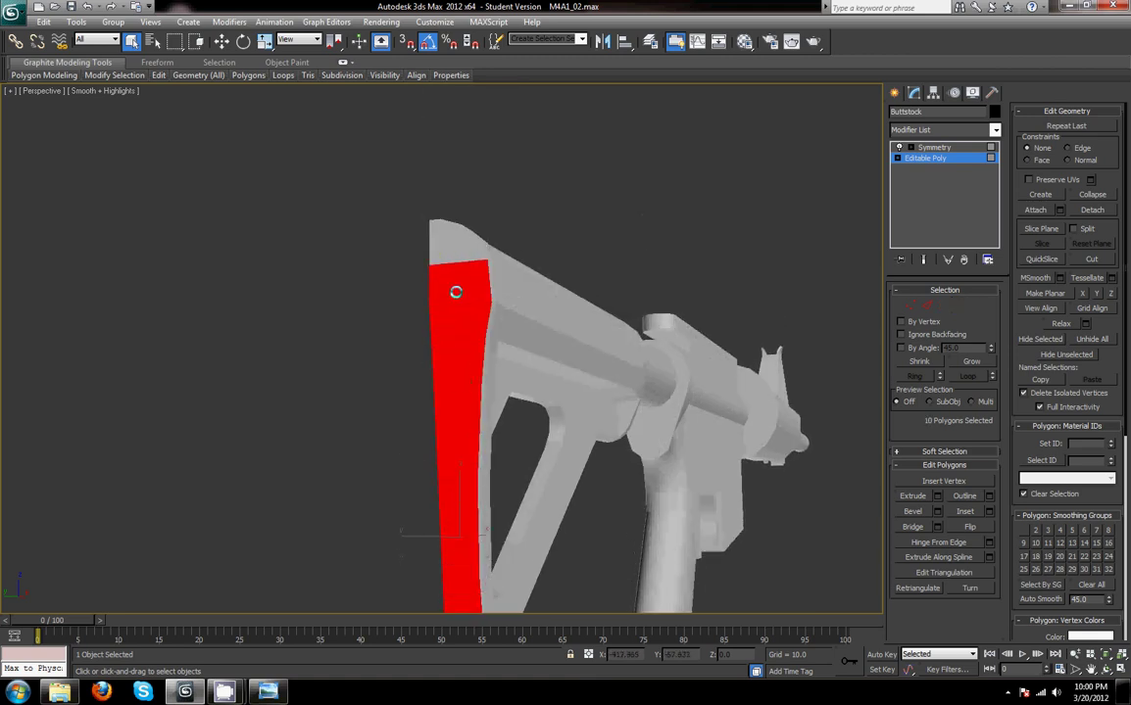
{"action": "left_click", "coordinate": [451, 245], "text": "ctrl"}
{"action": "left_click", "coordinate": [440, 229], "text": "ctrl"}
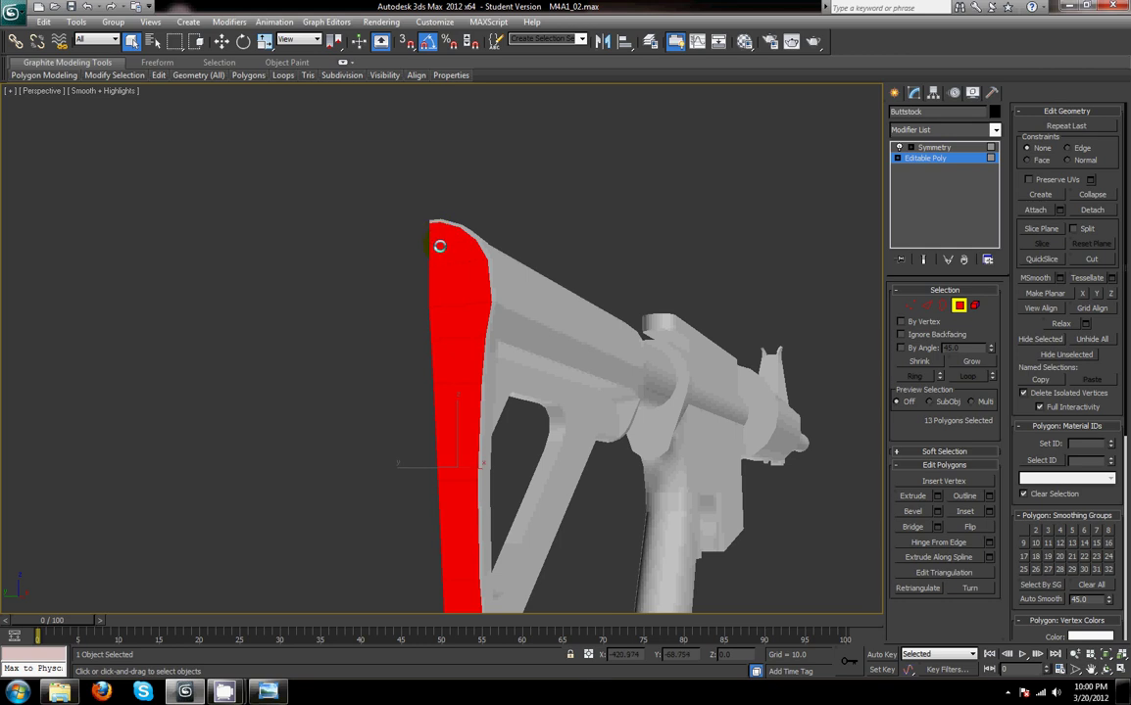
- Grow the butt plate selection to the surrounding rim polygons and assign it to smoothing group 1
{"action": "middle_click_drag", "start_coordinate": [631, 419], "coordinate": [636, 304]}
{"action": "left_click", "coordinate": [975, 367]}
{"action": "middle_click_drag", "start_coordinate": [543, 346], "coordinate": [552, 276], "text": "alt"}
{"action": "scroll", "coordinate": [567, 350], "scroll_direction": "up", "scroll_amount": 3}
{"action": "scroll", "coordinate": [580, 431], "scroll_direction": "down", "scroll_amount": 3}
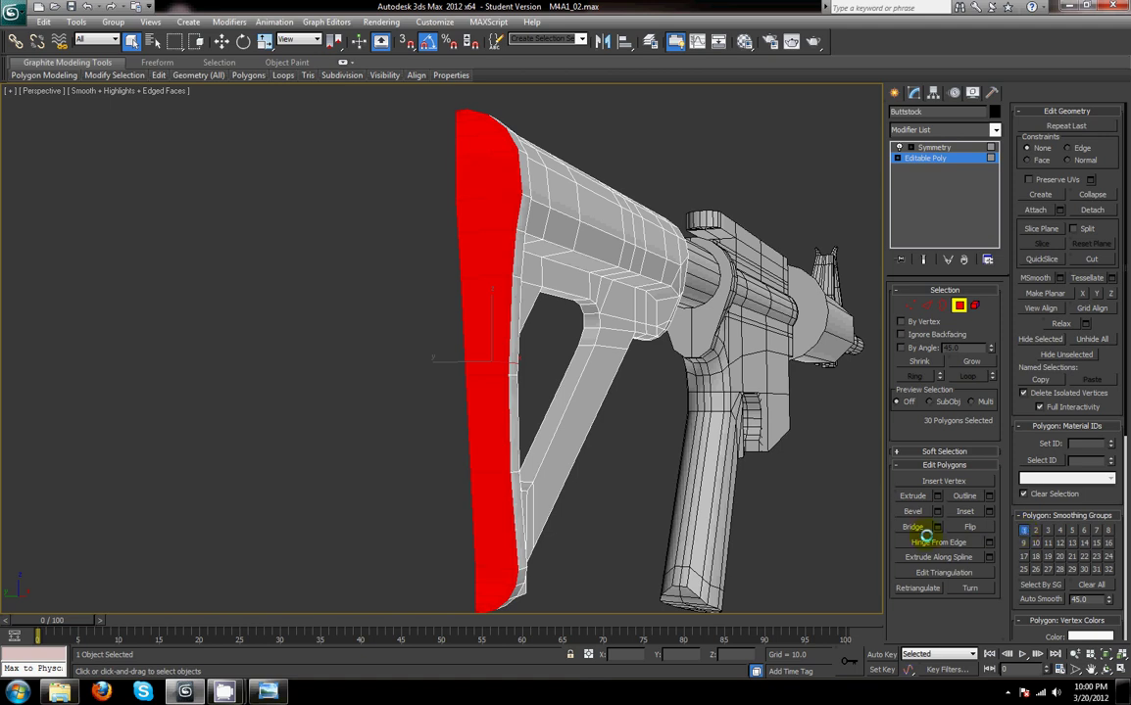
- Deselect the butt plate's rounded upper polygons and move the remaining lower ones to smoothing group 2
{"action": "middle_click_drag", "start_coordinate": [507, 483], "coordinate": [511, 511], "text": "alt"}
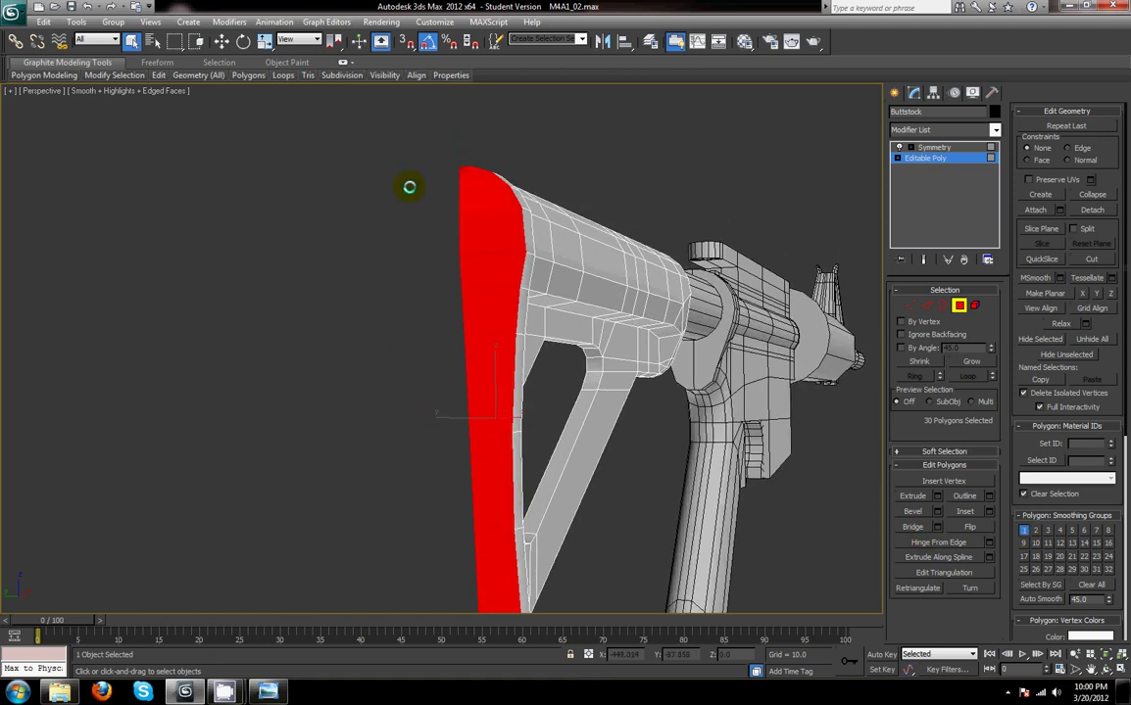
{"action": "left_click_drag", "start_coordinate": [483, 194], "coordinate": [545, 231], "text": "alt"}
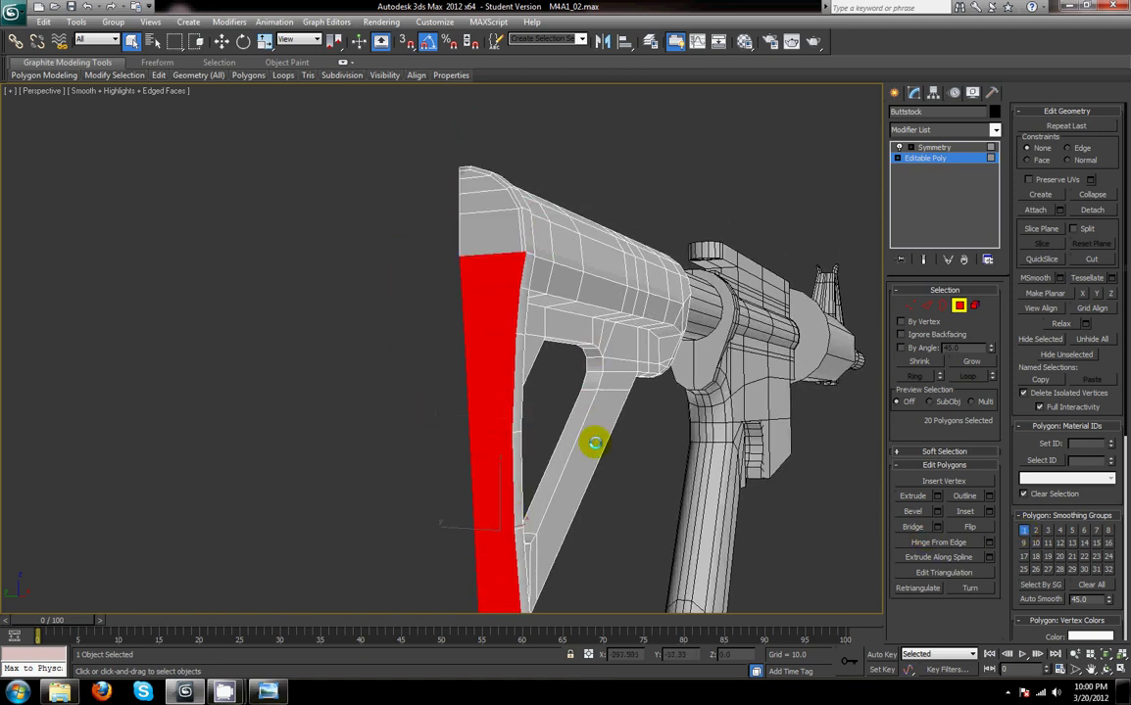
{"action": "middle_click_drag", "start_coordinate": [546, 216], "coordinate": [477, 268], "text": "alt"}
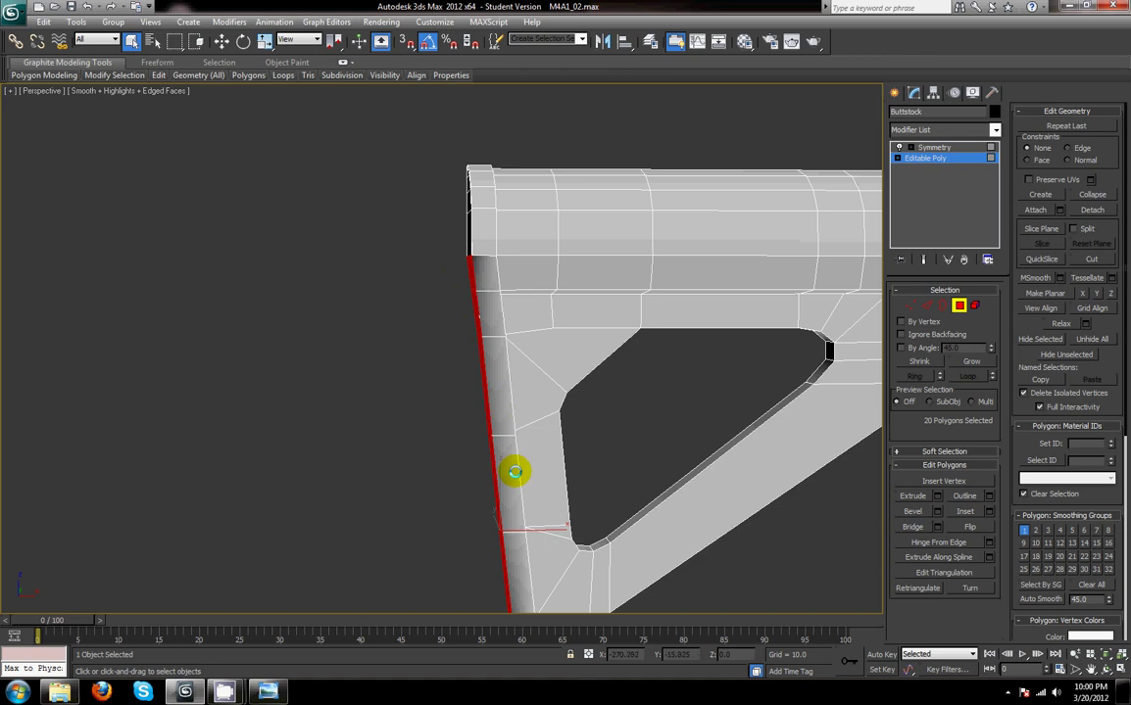
{"action": "left_click", "coordinate": [1025, 530]}
{"action": "left_click", "coordinate": [1036, 531]}
{"action": "mouse_move", "coordinate": [610, 423]}
{"action": "middle_mouse_down", "text": "alt"}
{"action": "mouse_move", "coordinate": [657, 437]}
{"action": "mouse_move", "coordinate": [645, 372]}
{"action": "middle_mouse_up", "text": "alt"}
{"action": "left_click", "coordinate": [573, 439]}
- Select the rim polygons at the butt plate's rounded upper end and assign them to smoothing group 2
{"action": "middle_click_drag", "start_coordinate": [573, 439], "coordinate": [567, 485]}
{"action": "key", "text": "F4"}
{"action": "middle_click_drag", "start_coordinate": [560, 407], "coordinate": [473, 402], "text": "alt"}
{"action": "scroll", "coordinate": [495, 409], "scroll_direction": "up", "scroll_amount": 3}
{"action": "key", "text": "F4"}
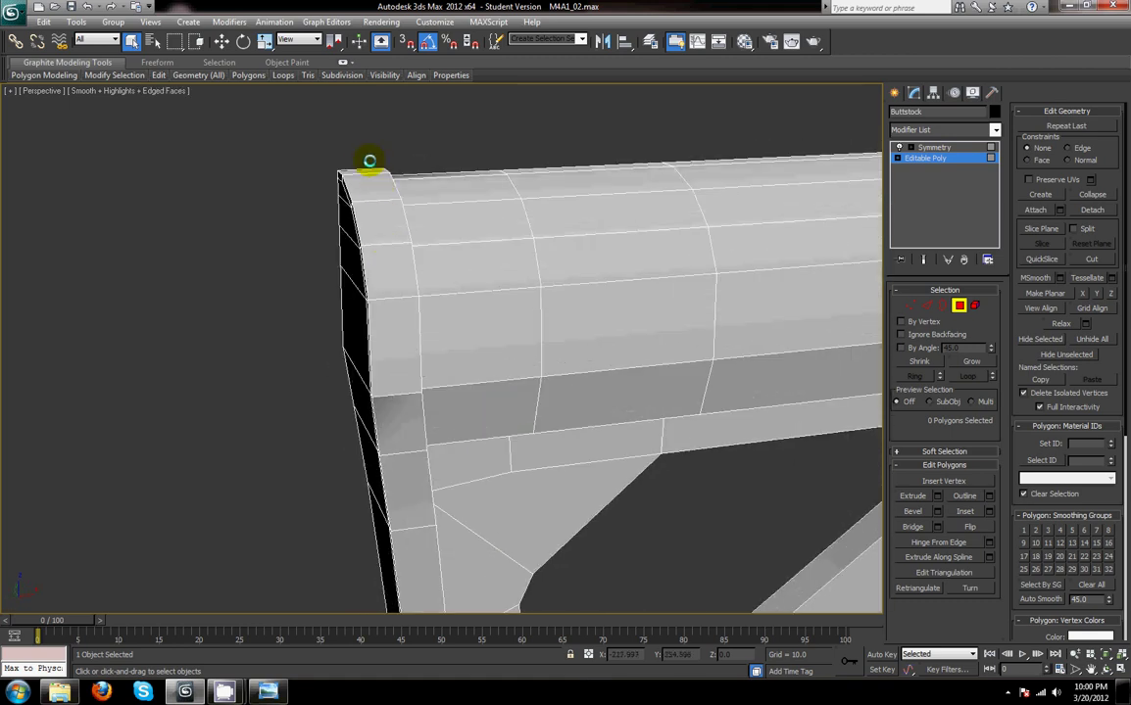
{"action": "middle_click_drag", "start_coordinate": [357, 167], "coordinate": [341, 166], "text": "alt"}
{"action": "mouse_move", "coordinate": [358, 135]}
{"action": "left_mouse_down"}
{"action": "mouse_move", "coordinate": [364, 316]}
{"action": "mouse_move", "coordinate": [391, 319]}
{"action": "left_mouse_up"}
{"action": "middle_click_drag", "start_coordinate": [391, 319], "coordinate": [875, 431], "text": "alt"}
{"action": "left_click", "coordinate": [1021, 531]}
{"action": "left_click", "coordinate": [1022, 530]}
{"action": "middle_click_drag", "start_coordinate": [641, 425], "coordinate": [872, 460], "text": "alt"}
{"action": "left_click", "coordinate": [1037, 528]}
- Select the side rim polygons along the straight part of the butt plate and assign them to smoothing group 4
{"action": "middle_click_drag", "start_coordinate": [414, 473], "coordinate": [586, 376]}
{"action": "scroll", "coordinate": [584, 378], "scroll_direction": "down", "scroll_amount": 4}
{"action": "middle_click_drag", "start_coordinate": [541, 412], "coordinate": [566, 349]}
{"action": "left_click", "coordinate": [516, 246]}
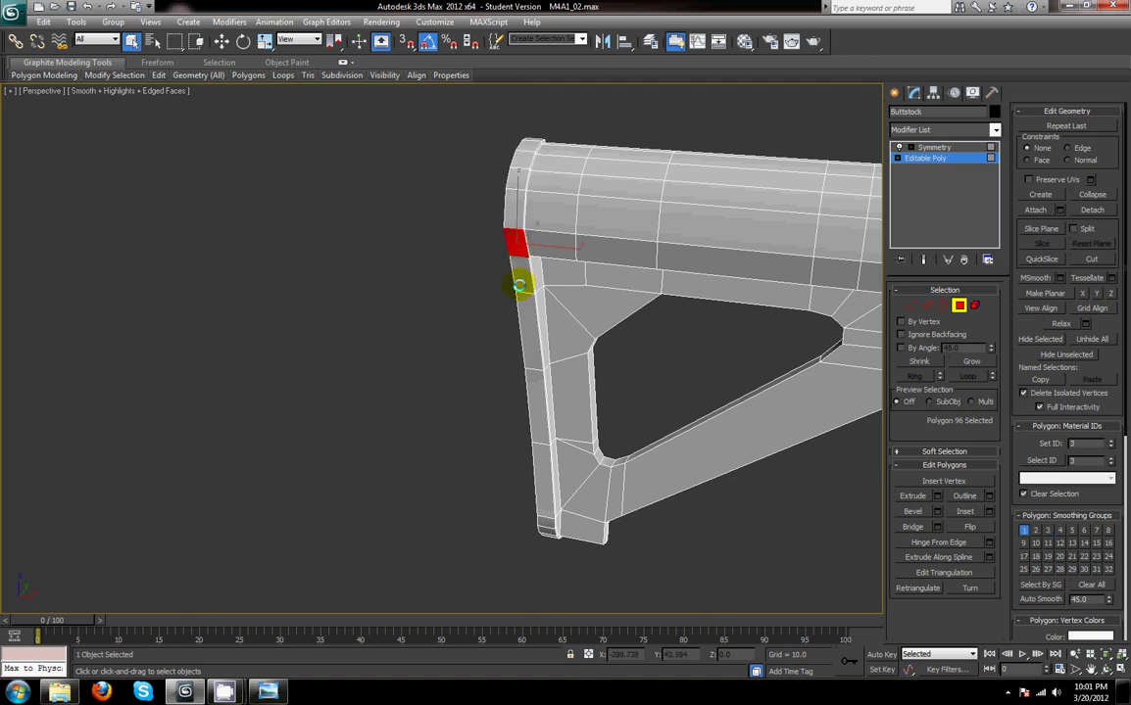
{"action": "left_click", "coordinate": [522, 328], "text": "ctrl"}
{"action": "left_click", "coordinate": [538, 395], "text": "ctrl"}
{"action": "left_click", "coordinate": [538, 487], "text": "ctrl"}
{"action": "left_click", "coordinate": [546, 525], "text": "ctrl"}
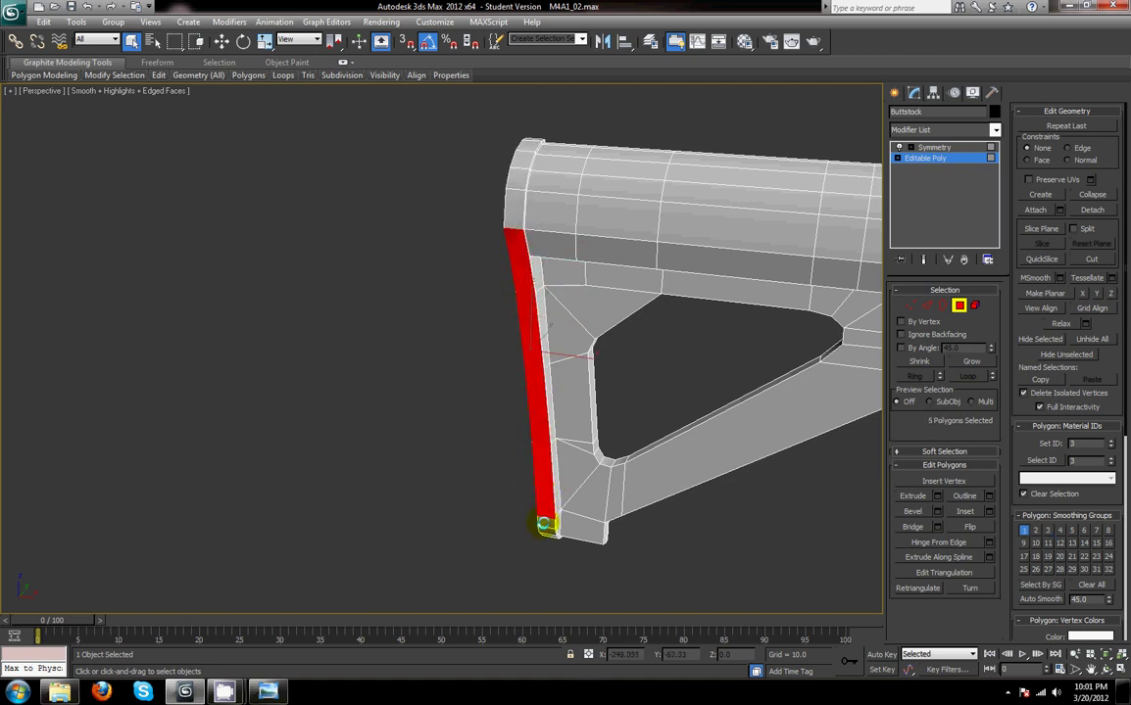
{"action": "middle_click_drag", "start_coordinate": [551, 479], "coordinate": [558, 431], "text": "alt"}
- Reselect the butt plate's side rim strip through the bottom corner and reassign its smoothing group
{"action": "left_click", "coordinate": [507, 237]}
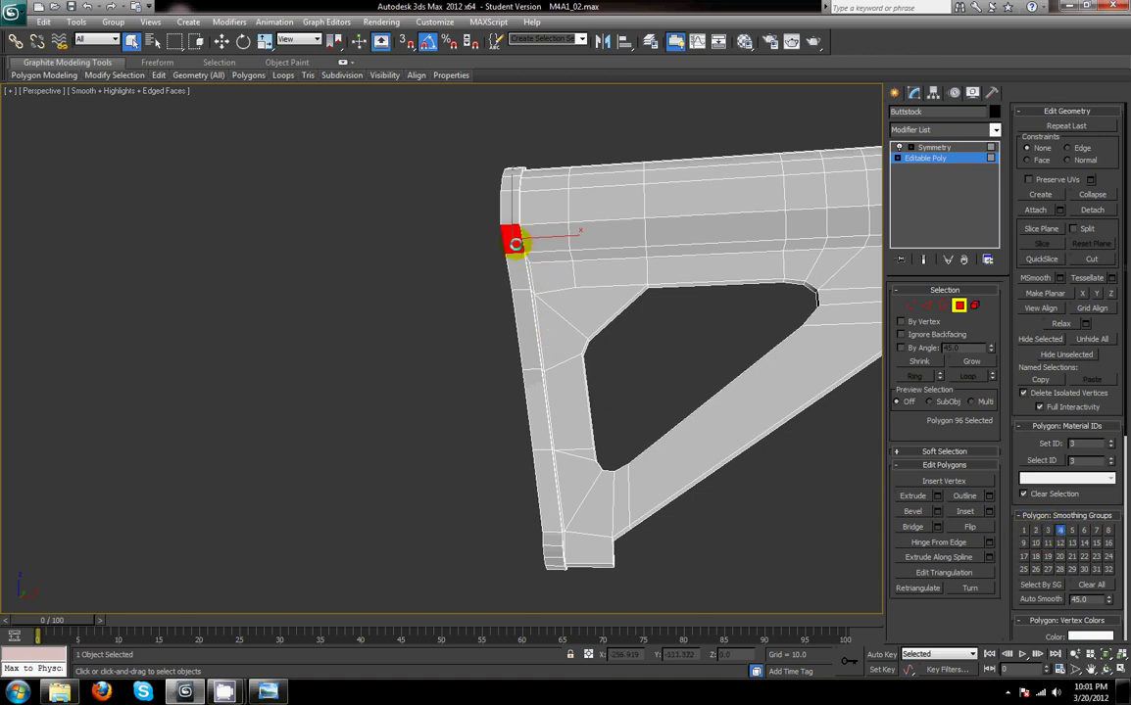
{"action": "left_click", "coordinate": [520, 274]}
{"action": "left_click", "coordinate": [532, 321], "text": "ctrl"}
{"action": "key", "text": "ctrl+z"}
{"action": "key", "text": "ctrl+z"}
{"action": "left_click_drag", "start_coordinate": [520, 275], "coordinate": [556, 537]}
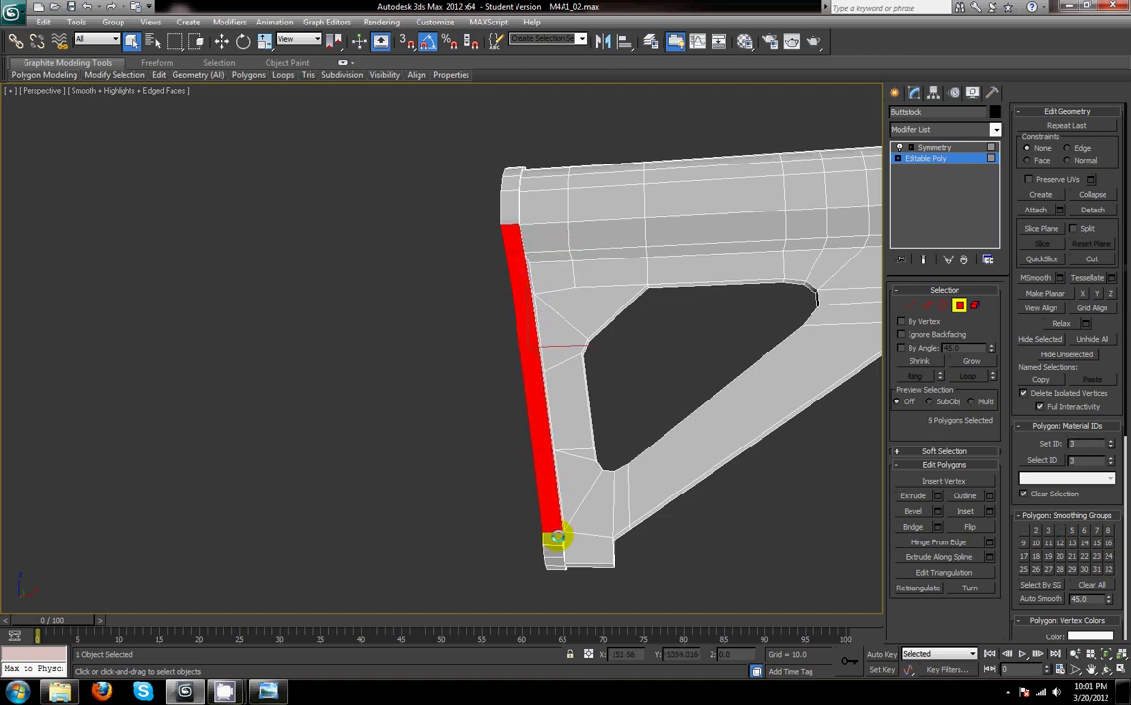
{"action": "middle_click_drag", "start_coordinate": [555, 568], "coordinate": [580, 510], "text": "alt"}
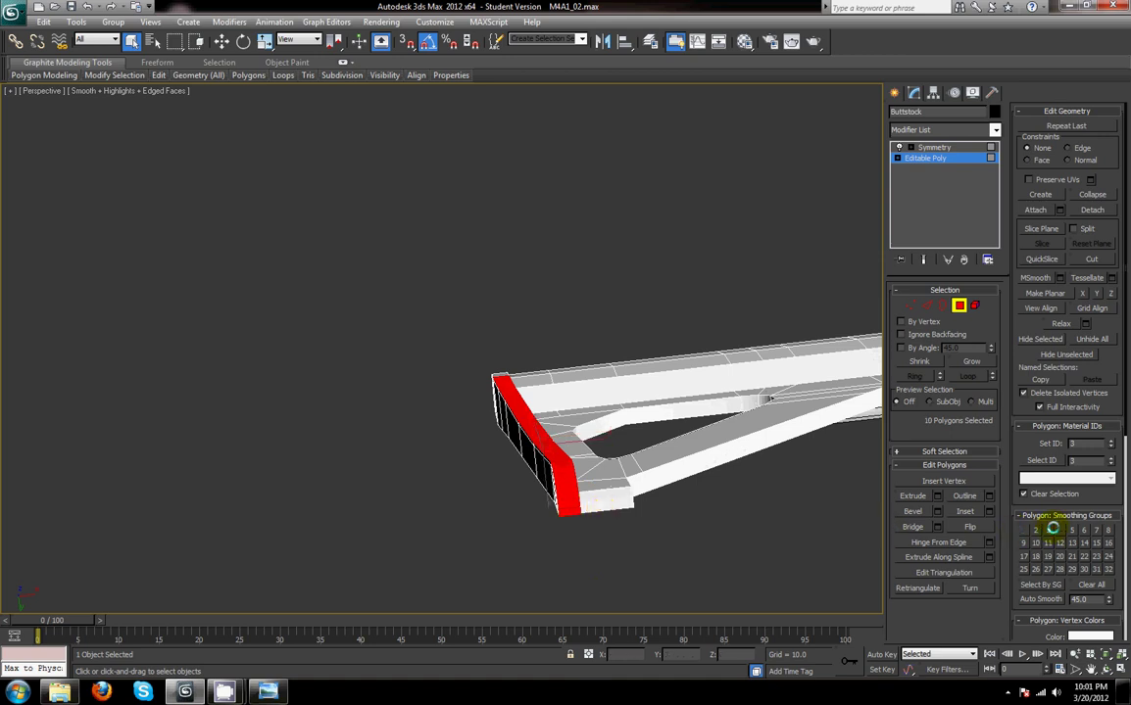
{"action": "left_click", "coordinate": [697, 547]}
{"action": "middle_click_drag", "start_coordinate": [696, 547], "coordinate": [558, 346], "text": "alt"}
{"action": "left_click", "coordinate": [555, 343]}
{"action": "middle_click_drag", "start_coordinate": [810, 341], "coordinate": [553, 378], "text": "alt"}
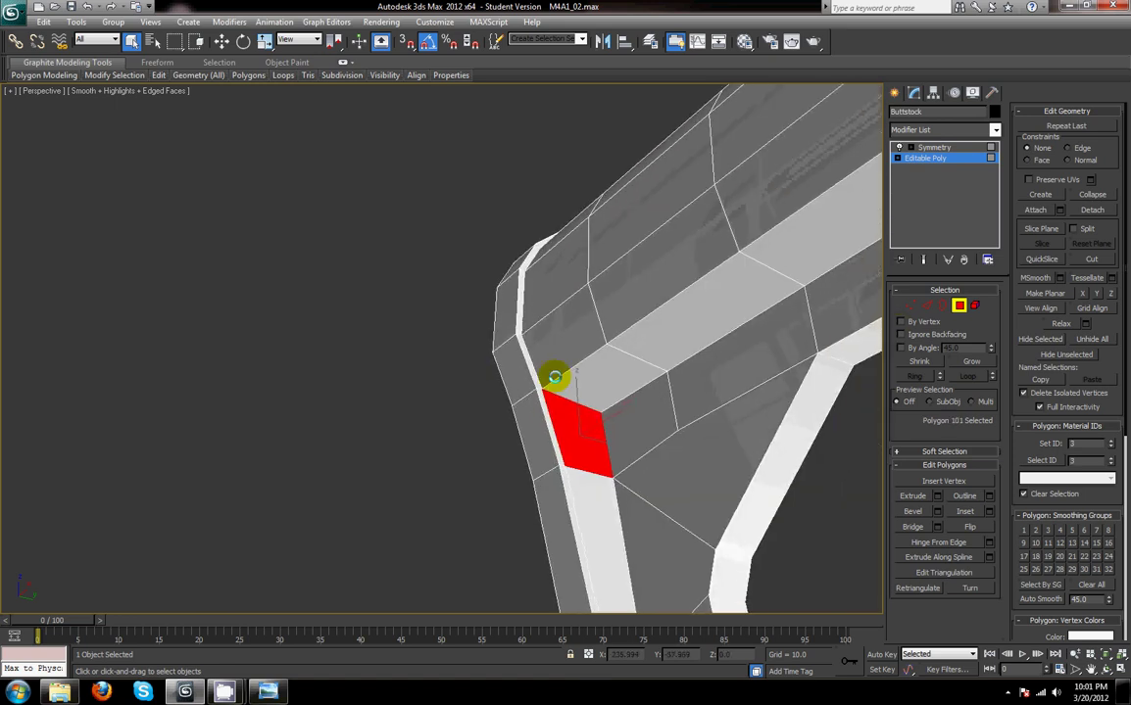
{"action": "key", "text": "2"}
{"action": "key", "text": "F4"}
{"action": "key", "text": "F4"}
{"action": "left_click", "coordinate": [562, 466]}
{"action": "left_click", "coordinate": [921, 375]}
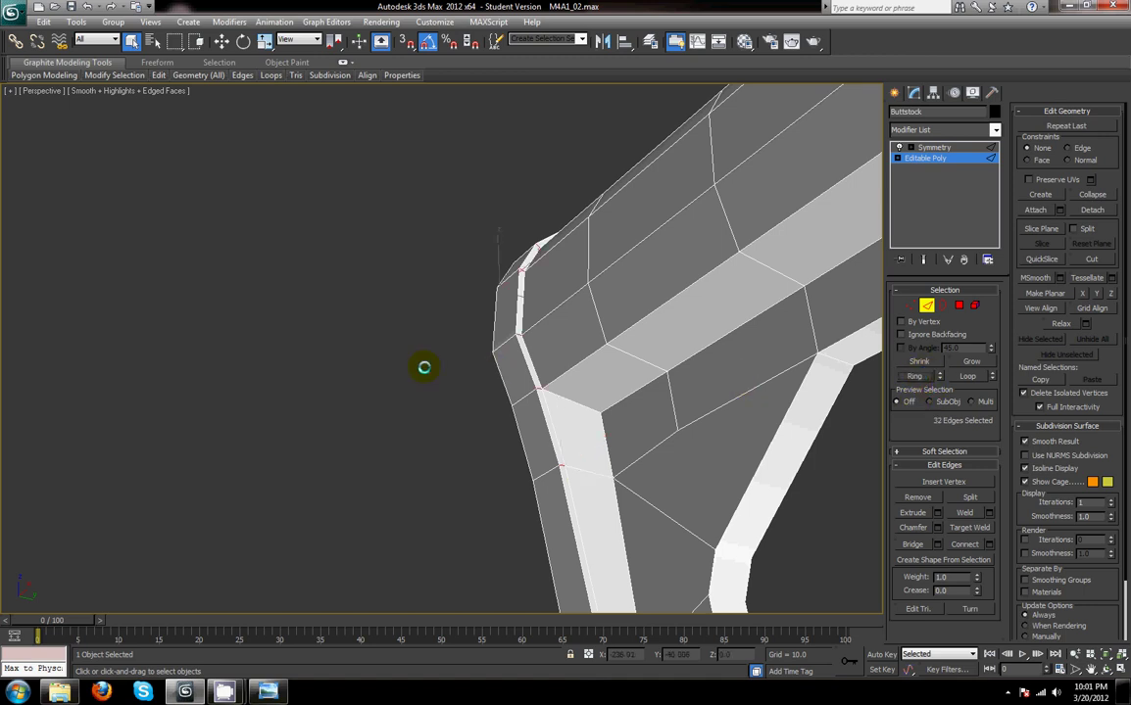
{"action": "right_click", "coordinate": [563, 493]}
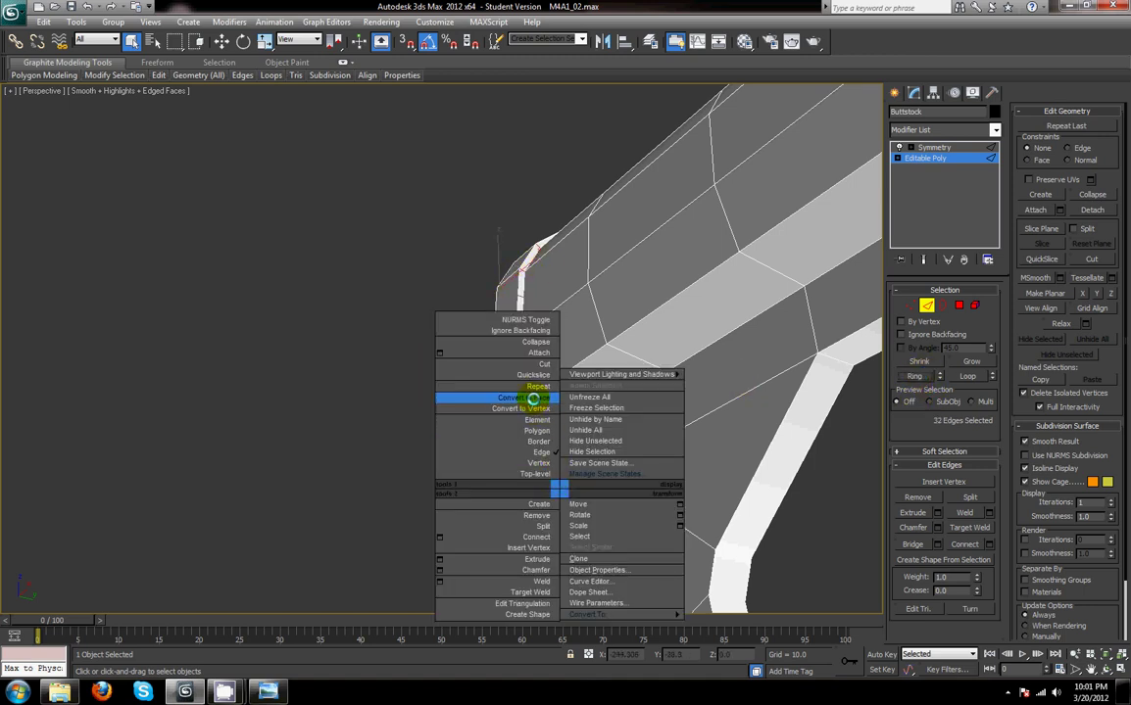
{"action": "left_click", "coordinate": [532, 398]}
{"action": "middle_click_drag", "start_coordinate": [551, 415], "coordinate": [569, 390], "text": "alt"}
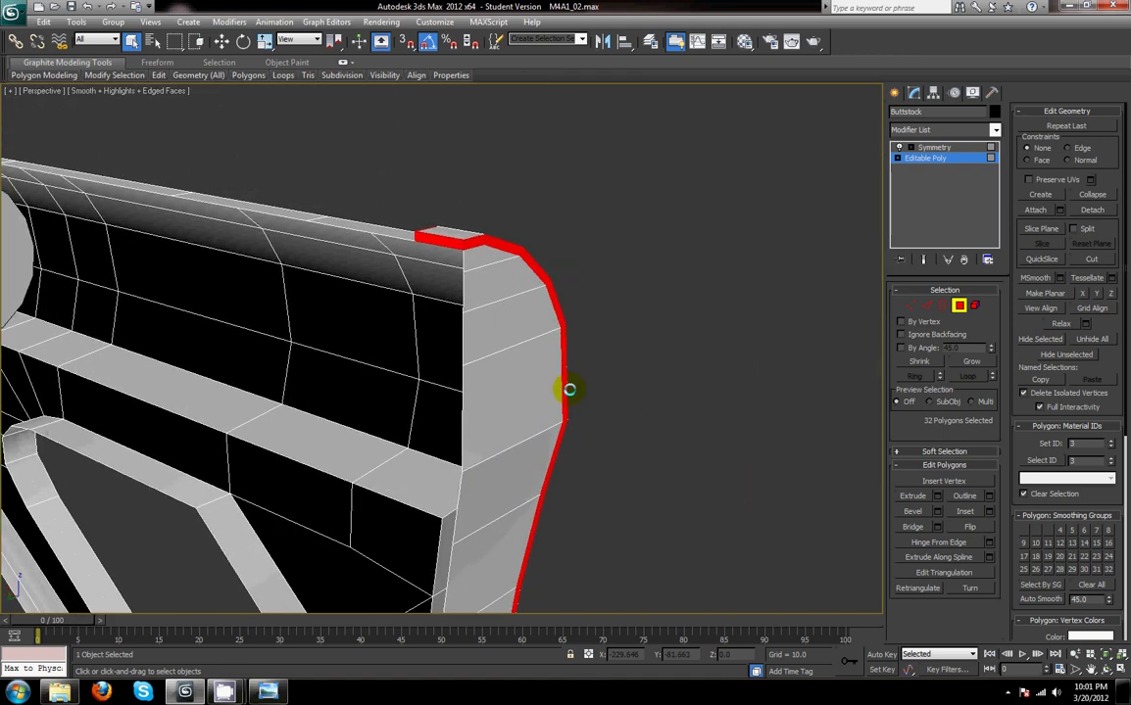
{"action": "left_click", "coordinate": [444, 247]}
{"action": "scroll", "coordinate": [572, 461], "scroll_direction": "down", "scroll_amount": 3}
{"action": "middle_click_drag", "start_coordinate": [571, 461], "coordinate": [532, 316]}
{"action": "left_click", "coordinate": [532, 316]}
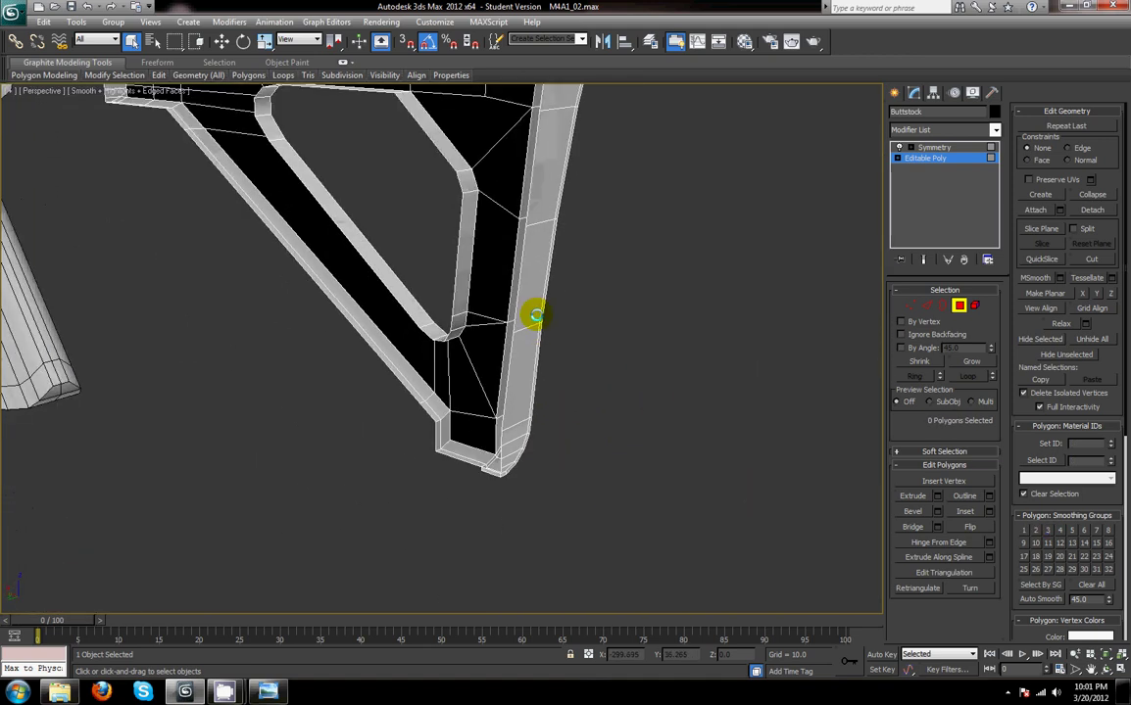
- Select the edge ring of the butt plate's thin lip starting at the foot step and convert it to a face selection
{"action": "scroll", "coordinate": [510, 403], "scroll_direction": "up", "scroll_amount": 3}
{"action": "left_click", "coordinate": [527, 532]}
{"action": "left_click", "coordinate": [576, 508], "text": "ctrl"}
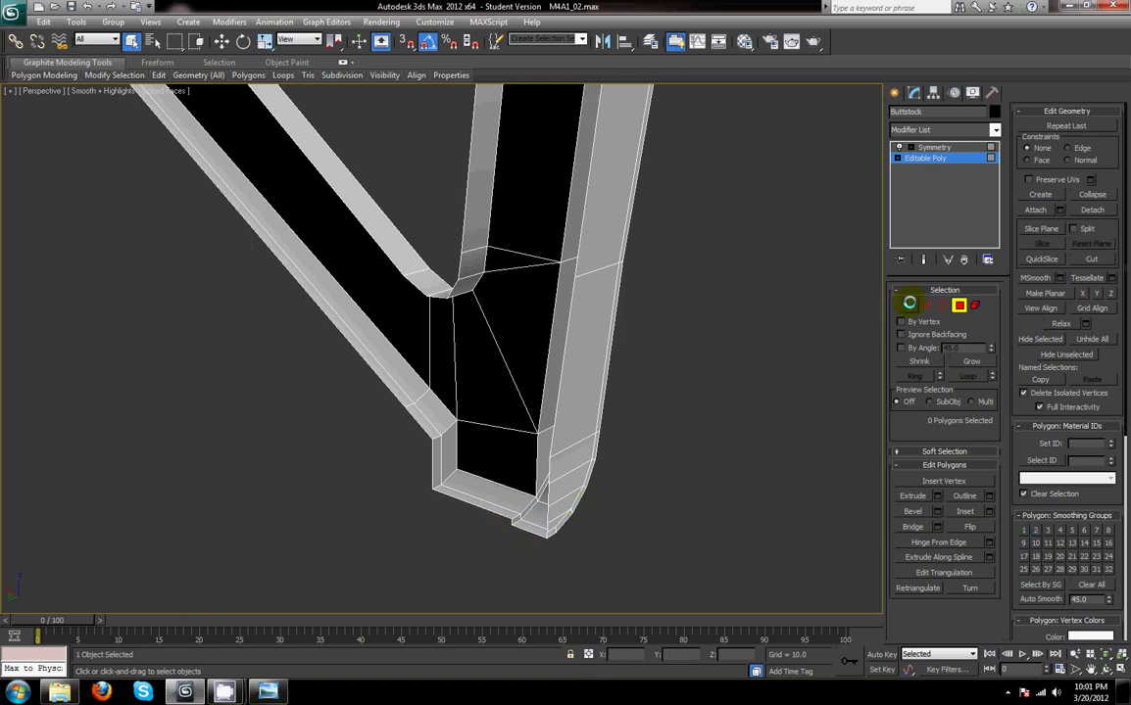
{"action": "left_click", "coordinate": [926, 305]}
{"action": "left_click", "coordinate": [521, 519]}
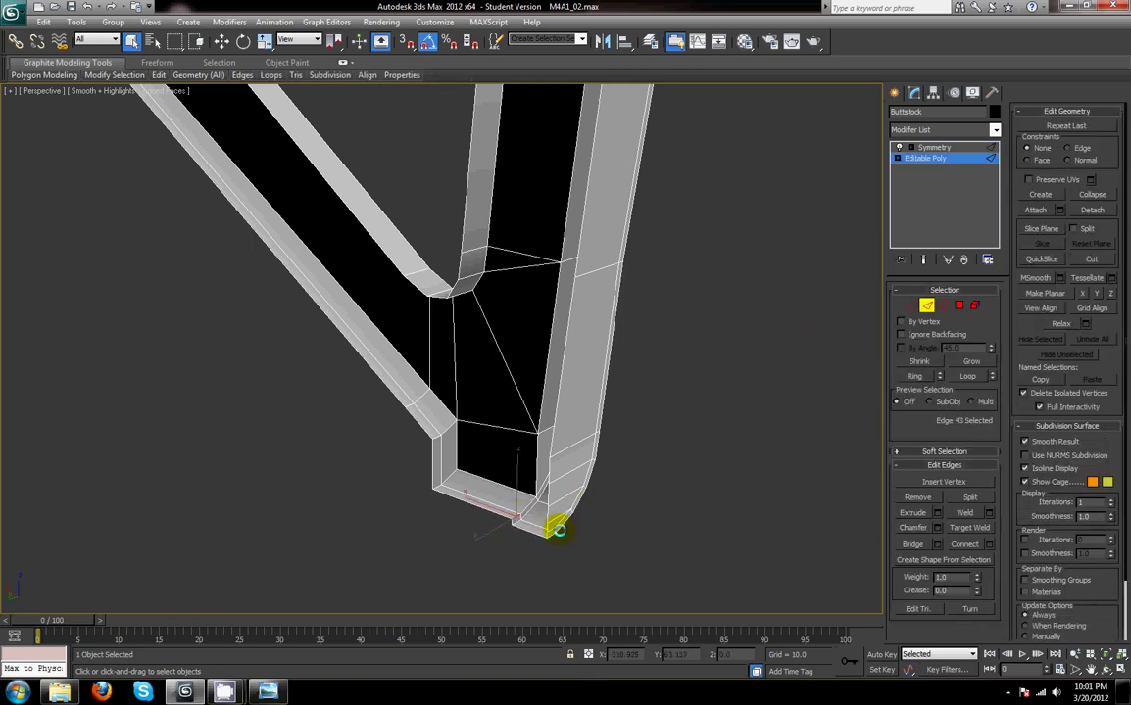
{"action": "middle_click_drag", "start_coordinate": [507, 516], "coordinate": [404, 384]}
{"action": "scroll", "coordinate": [404, 384], "scroll_direction": "up", "scroll_amount": 6}
{"action": "middle_click_drag", "start_coordinate": [436, 578], "coordinate": [415, 299]}
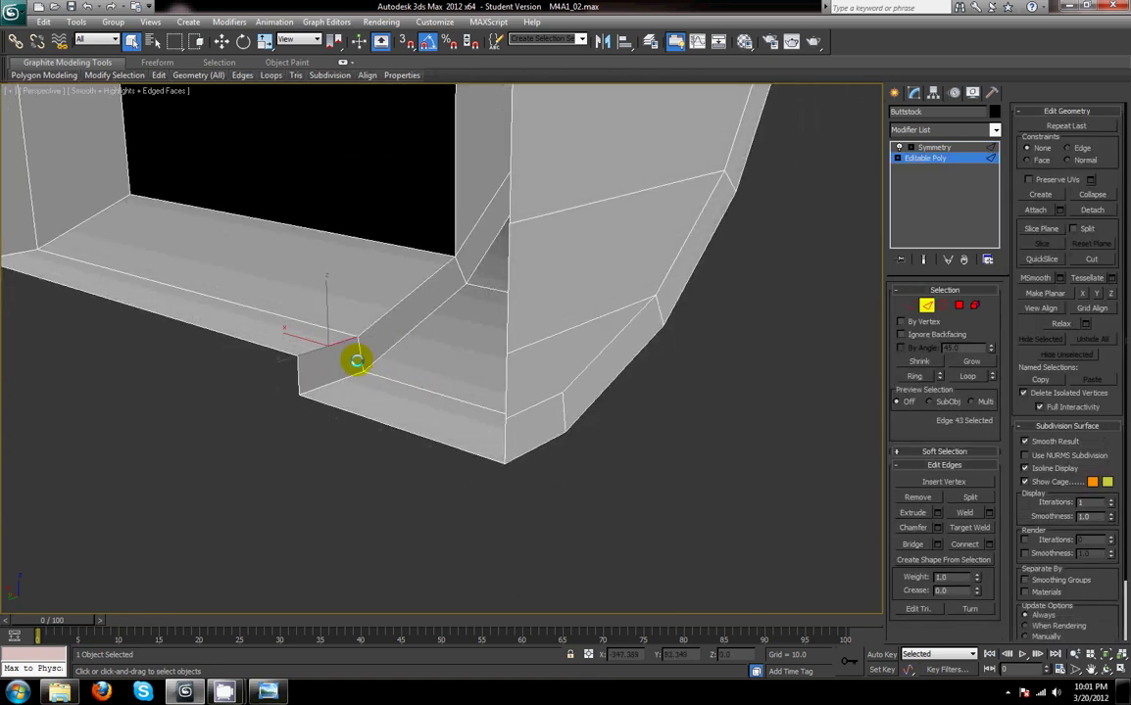
{"action": "left_click", "coordinate": [912, 373]}
{"action": "right_click", "coordinate": [583, 410]}
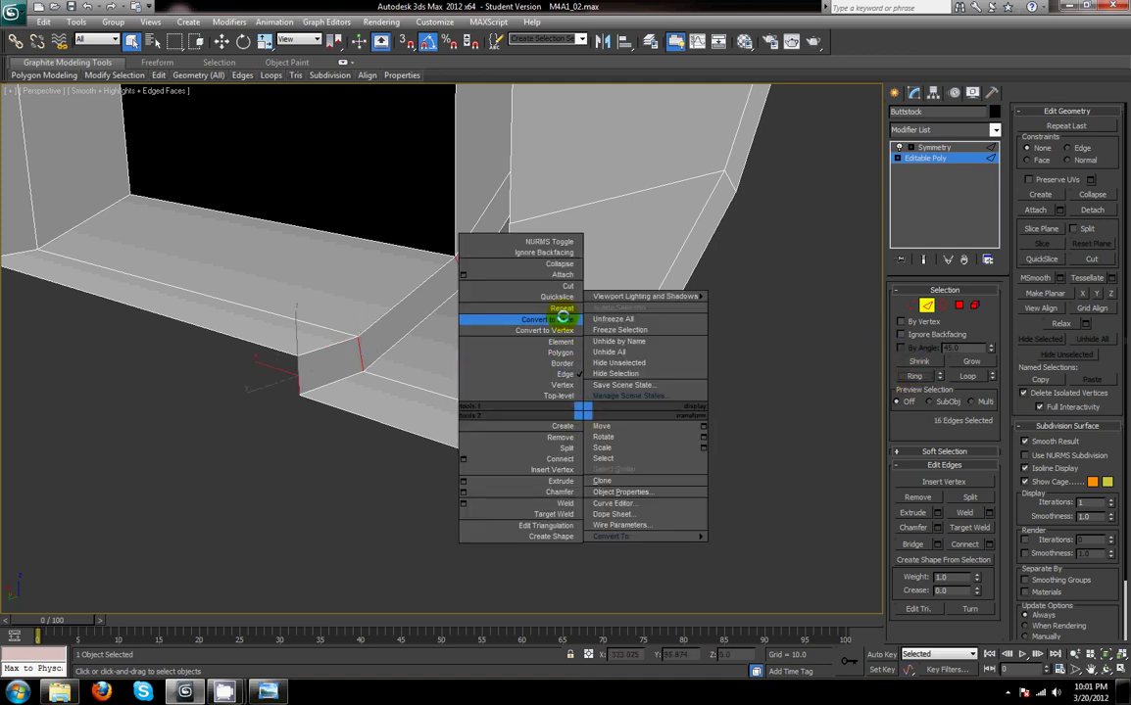
{"action": "left_click", "coordinate": [558, 322]}
- Correct the polygon selection so it covers only the continuous side strip along the butt plate's lip, from upper end to foot
{"action": "scroll", "coordinate": [549, 322], "scroll_direction": "down", "scroll_amount": 6}
{"action": "middle_click_drag", "start_coordinate": [497, 303], "coordinate": [501, 421]}
{"action": "middle_click_drag", "start_coordinate": [502, 341], "coordinate": [416, 343], "text": "alt"}
{"action": "left_click", "coordinate": [464, 305], "text": "ctrl"}
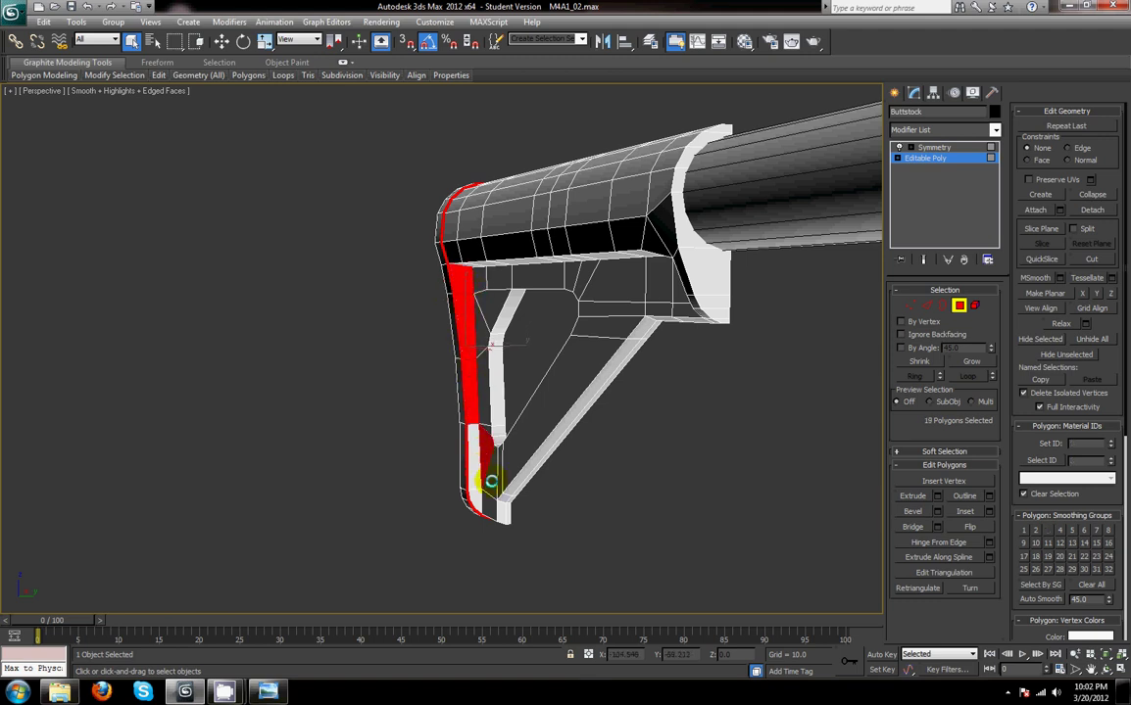
{"action": "scroll", "coordinate": [496, 399], "scroll_direction": "up", "scroll_amount": 6}
{"action": "middle_click_drag", "start_coordinate": [493, 479], "coordinate": [457, 346]}
{"action": "left_click", "coordinate": [503, 368], "text": "ctrl"}
{"action": "left_click", "coordinate": [502, 415], "text": "ctrl"}
{"action": "scroll", "coordinate": [488, 199], "scroll_direction": "down", "scroll_amount": 4}
{"action": "middle_click_drag", "start_coordinate": [488, 199], "coordinate": [532, 318]}
{"action": "scroll", "coordinate": [531, 319], "scroll_direction": "down", "scroll_amount": 3}
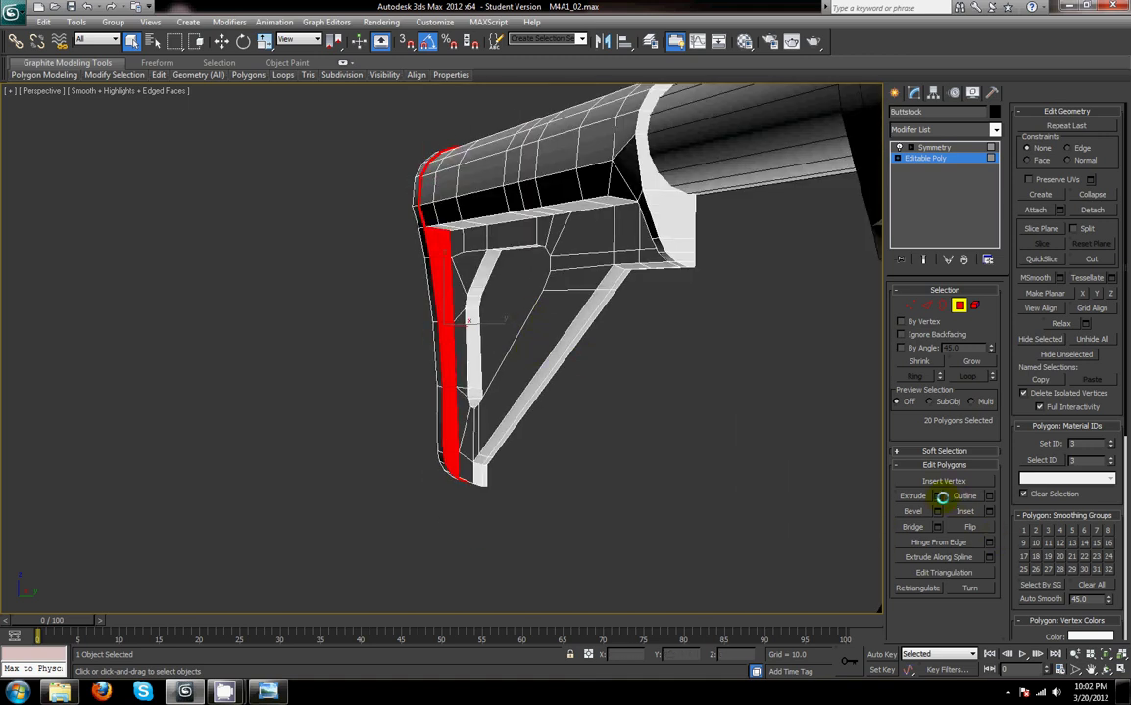
- Check the smoothing group of the side polygon beside the butt plate strip, restore the strip selection, and clear it
{"action": "middle_click_drag", "start_coordinate": [608, 418], "coordinate": [614, 411], "text": "alt"}
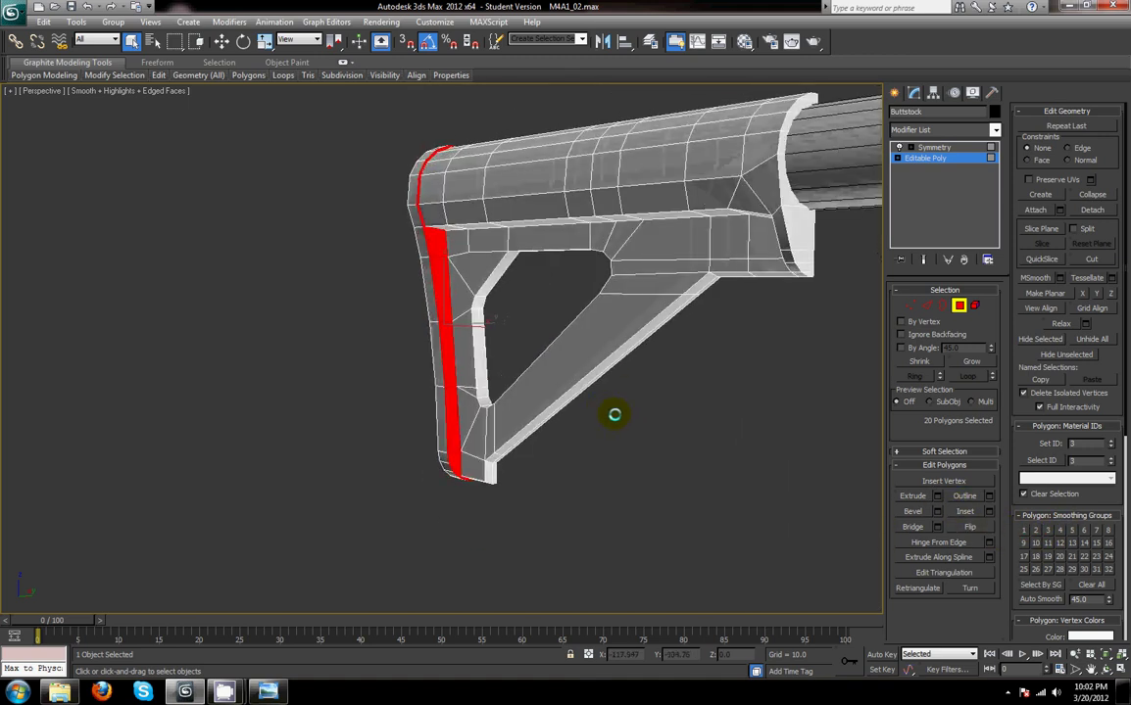
{"action": "scroll", "coordinate": [692, 447], "scroll_direction": "up", "scroll_amount": 3}
{"action": "left_click", "coordinate": [474, 443]}
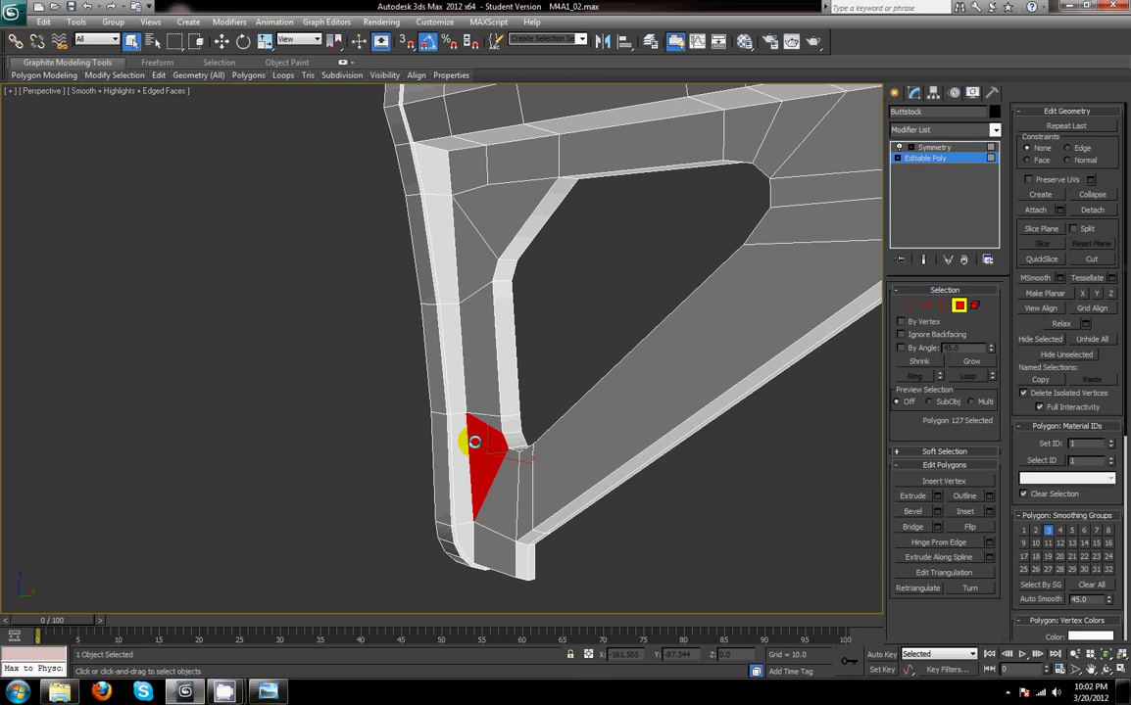
{"action": "key", "text": "ctrl+z"}
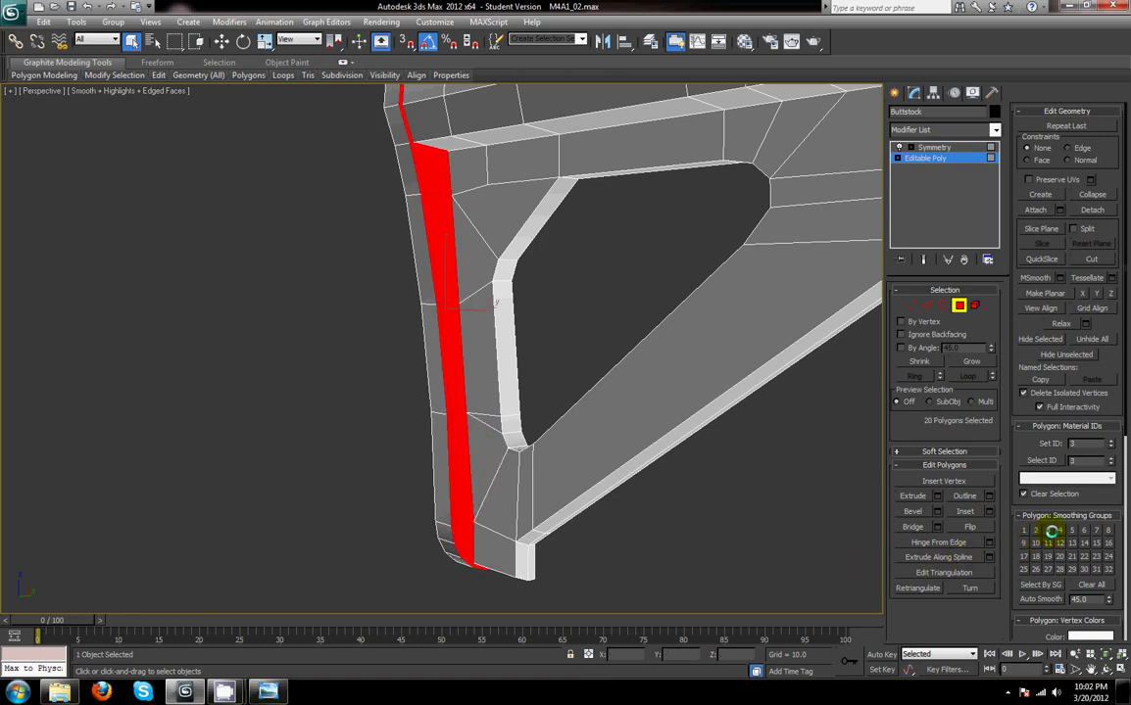
{"action": "middle_click_drag", "start_coordinate": [647, 570], "coordinate": [634, 530]}
{"action": "left_click", "coordinate": [625, 544]}
- Hide the edged faces, exit polygon editing, and inspect the buttstock's shading from the rear and front
{"action": "middle_click_drag", "start_coordinate": [578, 459], "coordinate": [544, 511]}
{"action": "scroll", "coordinate": [538, 522], "scroll_direction": "down", "scroll_amount": 3}
{"action": "key", "text": "F4"}
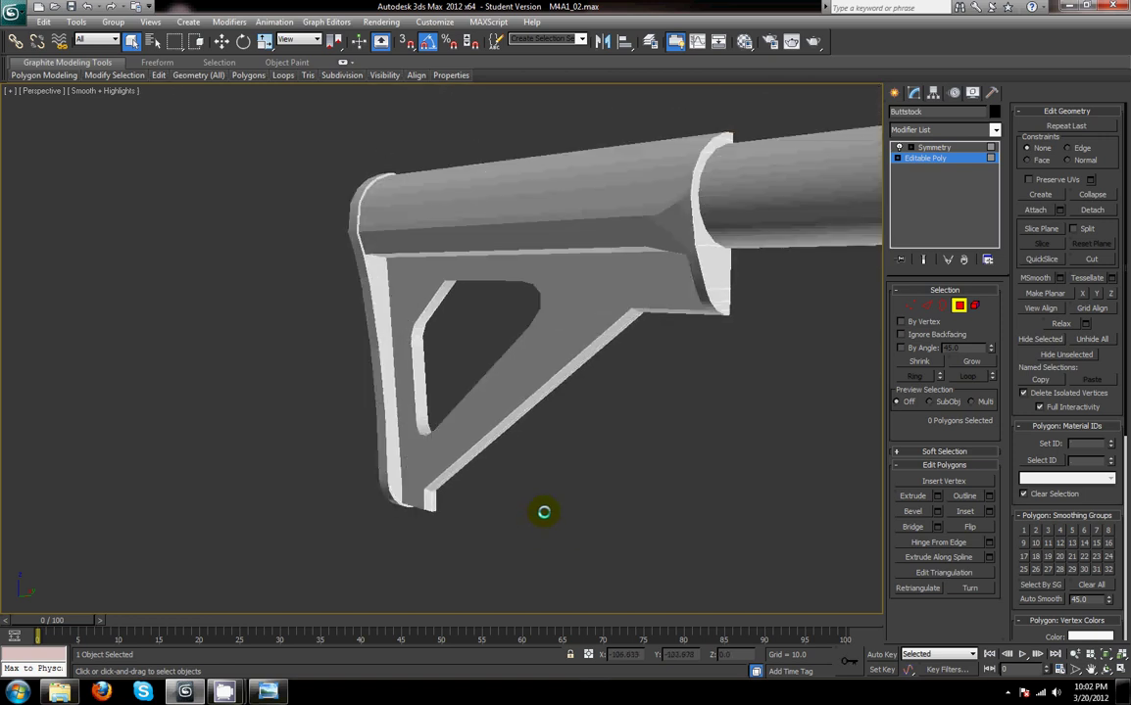
{"action": "left_click", "coordinate": [959, 305]}
{"action": "left_click", "coordinate": [716, 363]}
{"action": "scroll", "coordinate": [708, 367], "scroll_direction": "down", "scroll_amount": 5}
{"action": "middle_click_drag", "start_coordinate": [709, 368], "coordinate": [831, 365], "text": "alt"}
{"action": "scroll", "coordinate": [762, 356], "scroll_direction": "up", "scroll_amount": 3}
{"action": "middle_click_drag", "start_coordinate": [762, 356], "coordinate": [692, 406], "text": "alt"}
{"action": "scroll", "coordinate": [692, 406], "scroll_direction": "up", "scroll_amount": 5}
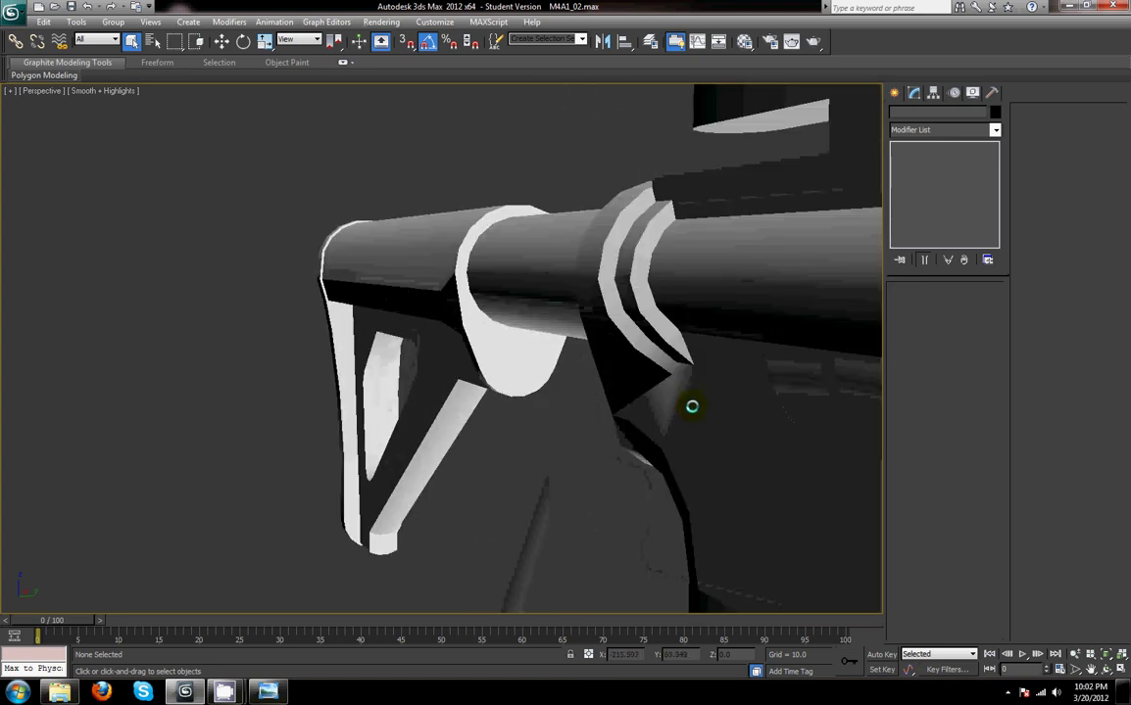
- Show the buttstock's edges again and move the lower side corner vertex of its front collar slightly along Y
{"action": "left_click", "coordinate": [440, 374]}
{"action": "key", "text": "F4"}
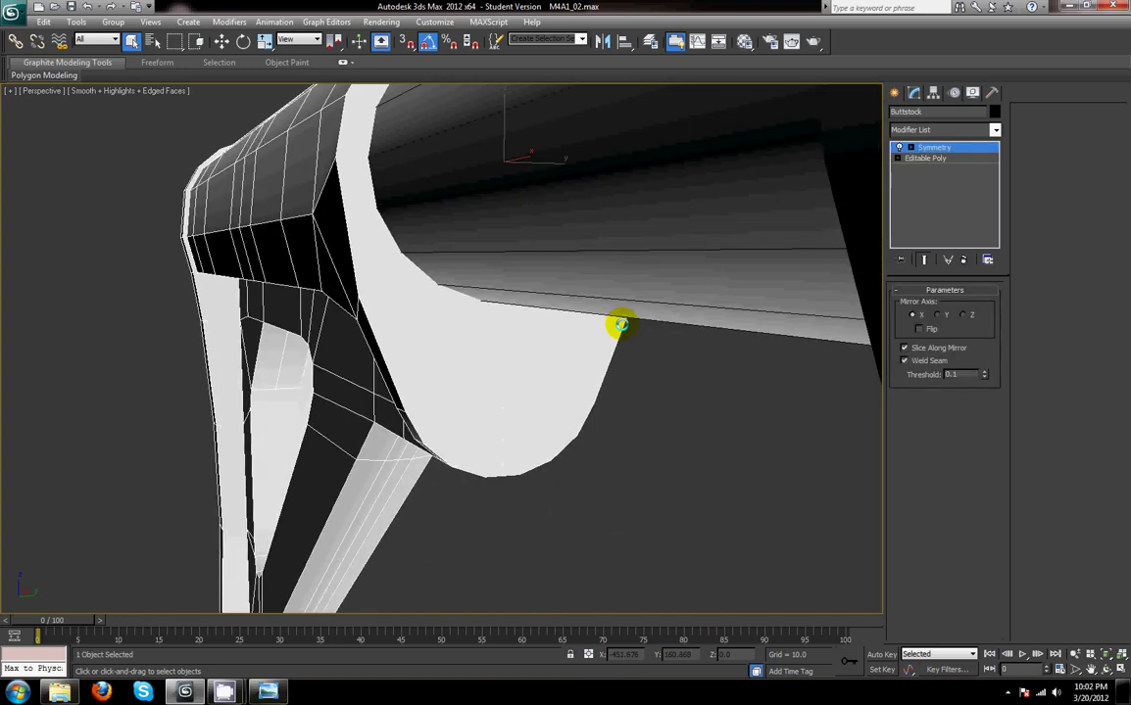
{"action": "left_click", "coordinate": [924, 159]}
{"action": "left_click", "coordinate": [910, 305]}
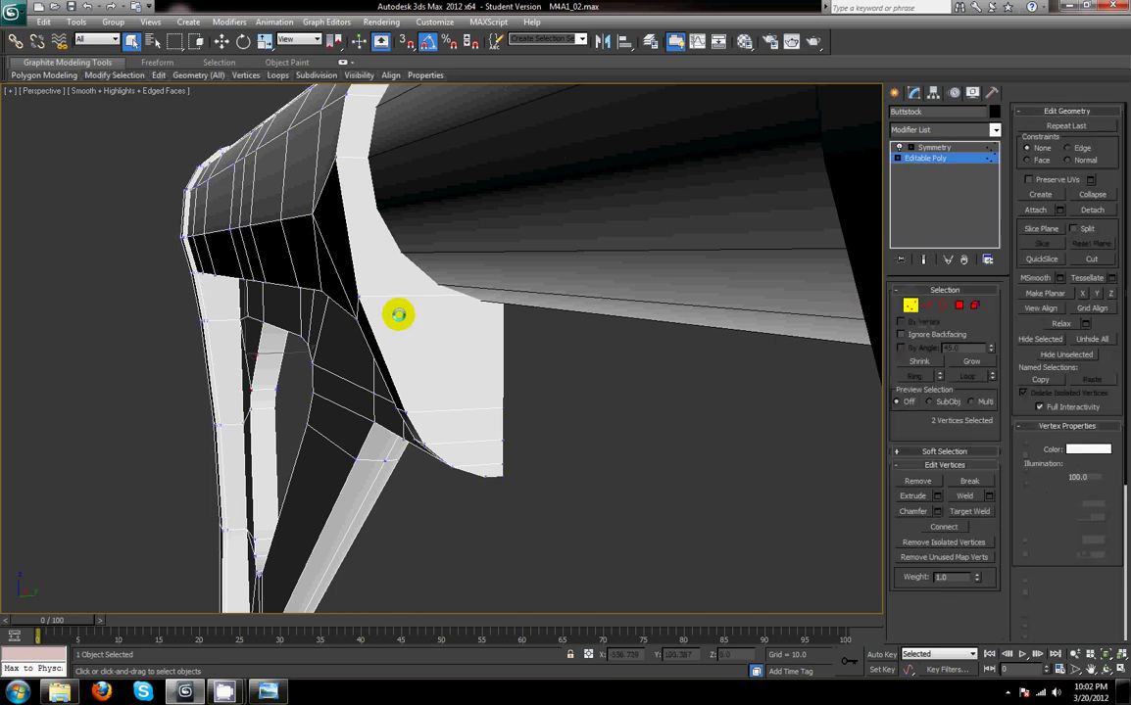
{"action": "scroll", "coordinate": [395, 314], "scroll_direction": "up", "scroll_amount": 5}
{"action": "scroll", "coordinate": [388, 311], "scroll_direction": "down", "scroll_amount": 5}
{"action": "left_click", "coordinate": [285, 217]}
{"action": "key", "text": "w"}
{"action": "mouse_move", "coordinate": [336, 220]}
{"action": "middle_mouse_down", "text": "alt"}
{"action": "mouse_move", "coordinate": [372, 259]}
{"action": "mouse_move", "coordinate": [363, 151]}
{"action": "mouse_move", "coordinate": [355, 210]}
{"action": "middle_mouse_up", "text": "alt"}
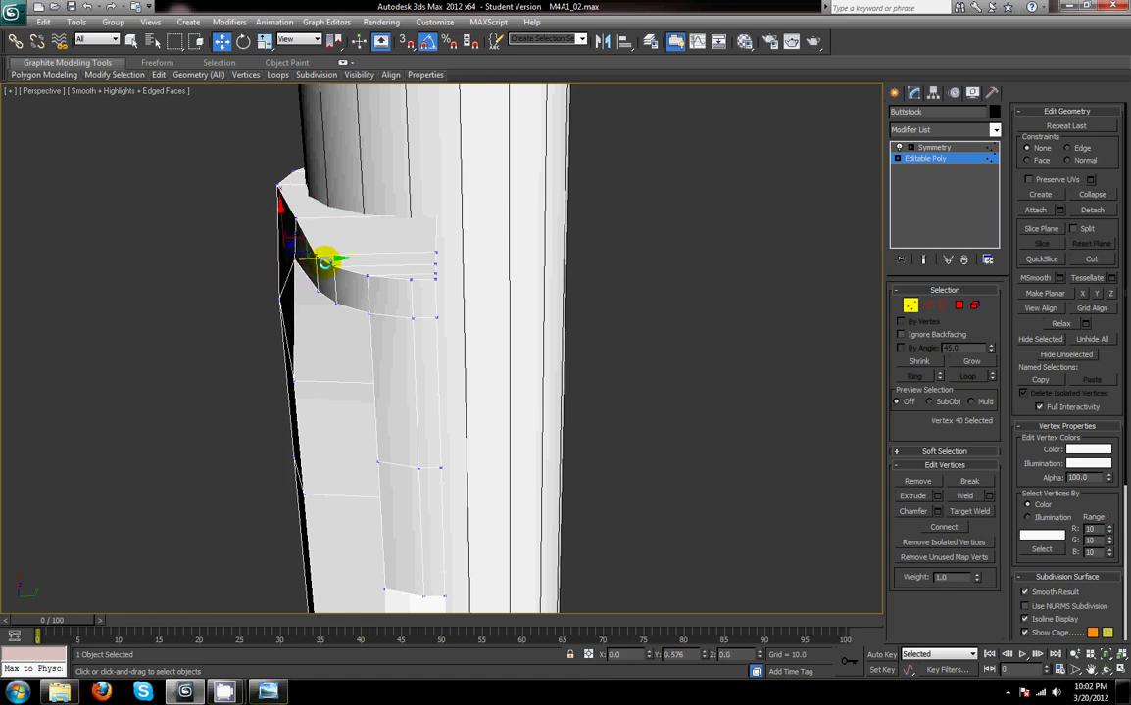
{"action": "middle_click_drag", "start_coordinate": [360, 285], "coordinate": [333, 252], "text": "alt"}
{"action": "middle_click_drag", "start_coordinate": [408, 294], "coordinate": [652, 319], "text": "alt"}
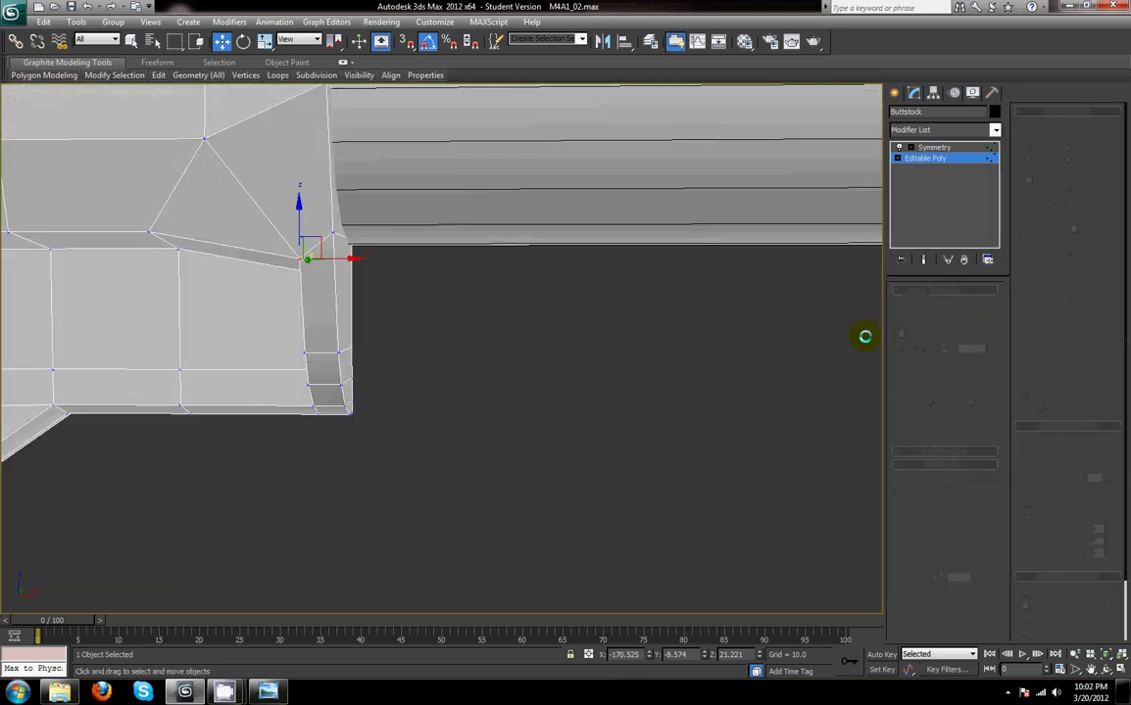
- Deselect the buttstock, show the whole rifle shaded without edges, and save the scene
{"action": "left_click", "coordinate": [566, 333]}
{"action": "scroll", "coordinate": [567, 345], "scroll_direction": "down", "scroll_amount": 5}
{"action": "key", "text": "F4"}
{"action": "mouse_move", "coordinate": [510, 336]}
{"action": "middle_mouse_down"}
{"action": "mouse_move", "coordinate": [533, 325]}
{"action": "mouse_move", "coordinate": [530, 272]}
{"action": "mouse_move", "coordinate": [538, 420]}
{"action": "mouse_move", "coordinate": [512, 306]}
{"action": "mouse_move", "coordinate": [446, 323]}
{"action": "mouse_move", "coordinate": [449, 333]}
{"action": "mouse_move", "coordinate": [596, 348]}
{"action": "mouse_move", "coordinate": [482, 312]}
{"action": "mouse_move", "coordinate": [428, 334]}
{"action": "mouse_move", "coordinate": [323, 333]}
{"action": "mouse_move", "coordinate": [700, 394]}
{"action": "mouse_move", "coordinate": [558, 376]}
{"action": "mouse_move", "coordinate": [577, 339]}
{"action": "mouse_move", "coordinate": [558, 356]}
{"action": "mouse_move", "coordinate": [525, 321]}
{"action": "mouse_move", "coordinate": [497, 341]}
{"action": "mouse_move", "coordinate": [535, 359]}
{"action": "mouse_move", "coordinate": [446, 330]}
{"action": "middle_mouse_up"}
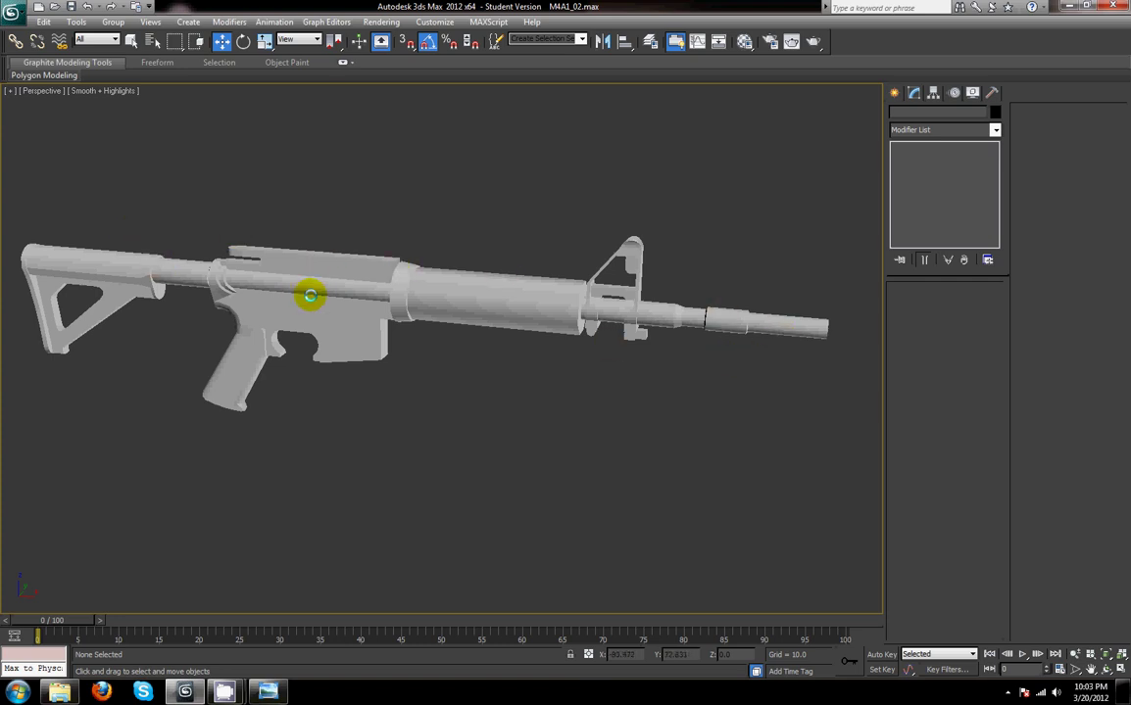
{"action": "left_click", "coordinate": [392, 292]}
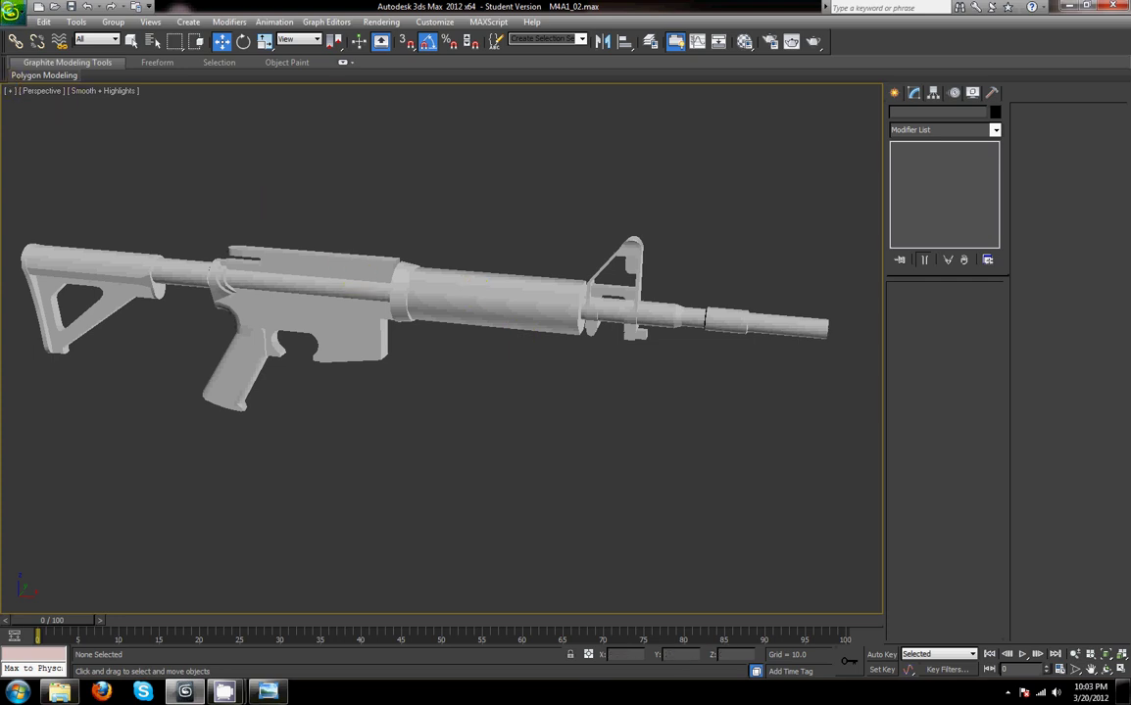
{"action": "left_click", "coordinate": [12, 11]}
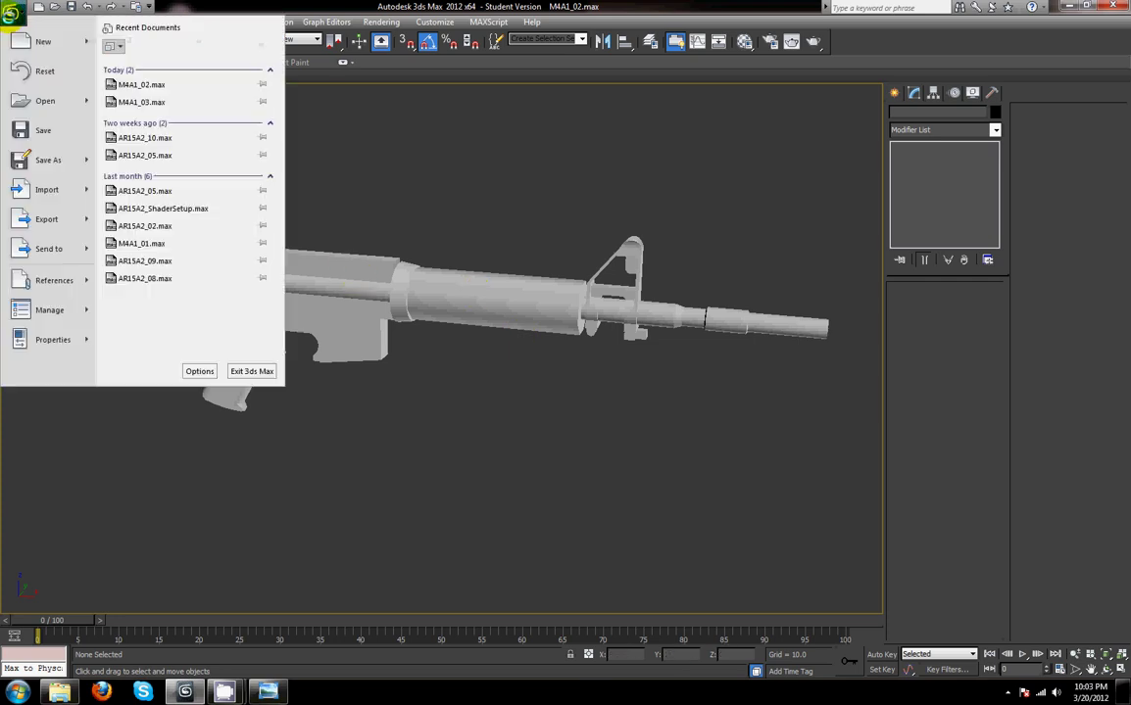
{"action": "left_click", "coordinate": [49, 133]}
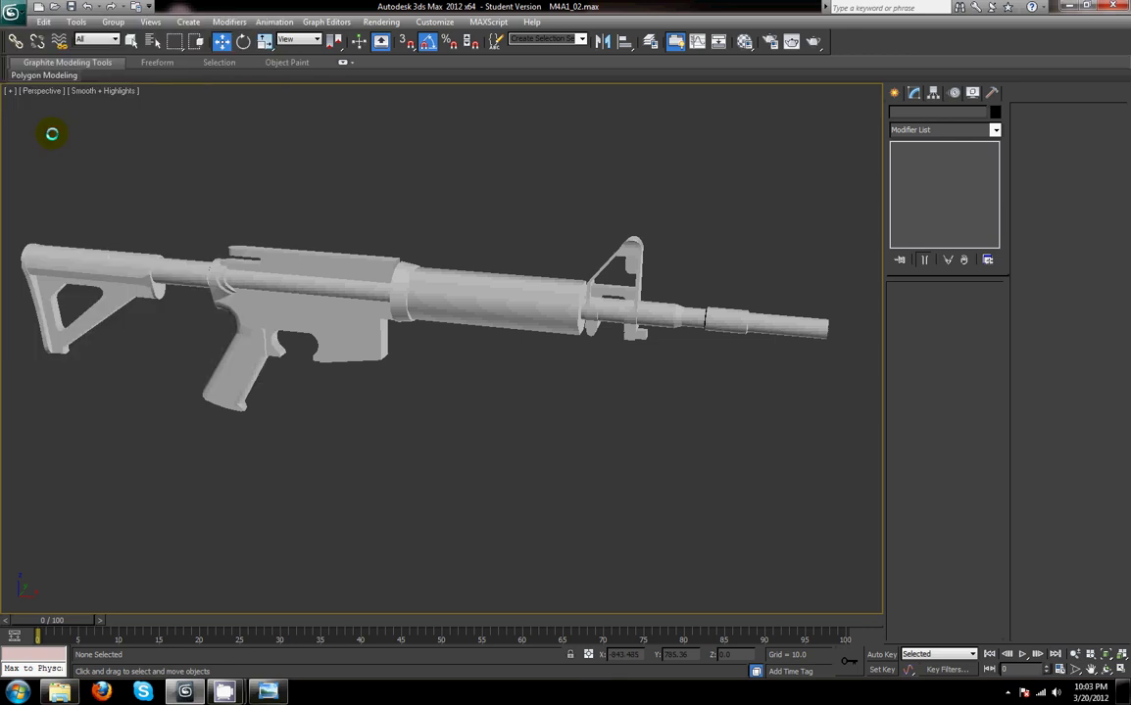